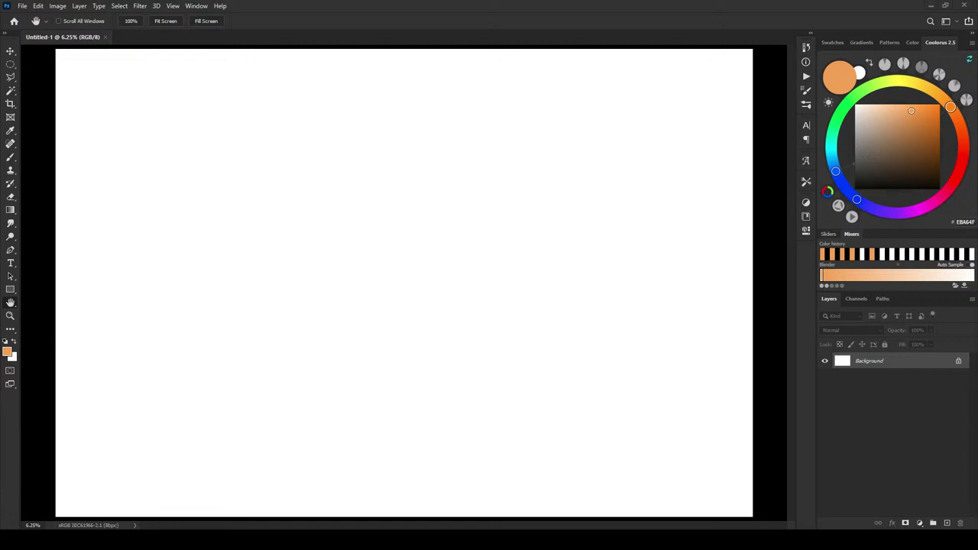
Add a solid colour fill layer in warm grey, 9e978e, above the white background
left_click(79, 6)
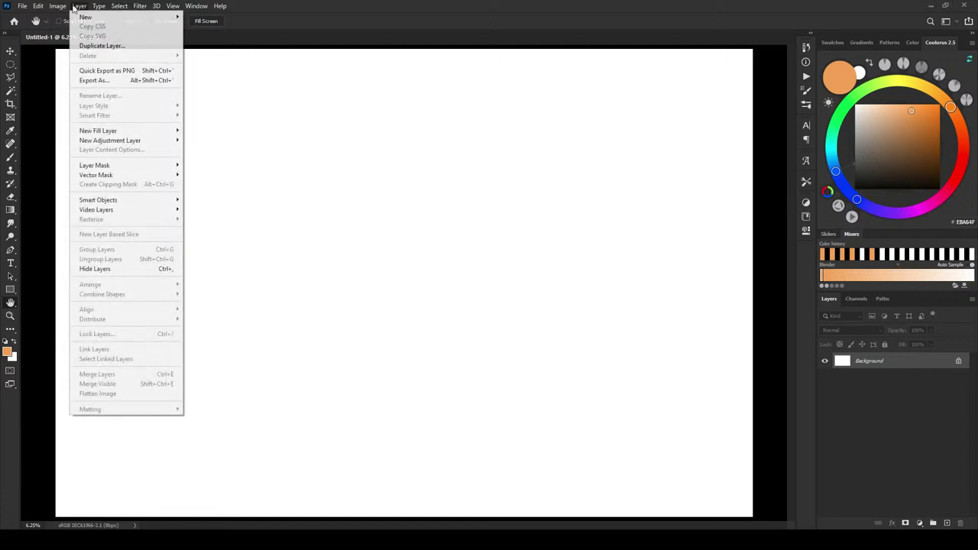
mouse_move(115, 130)
left_click(227, 131)
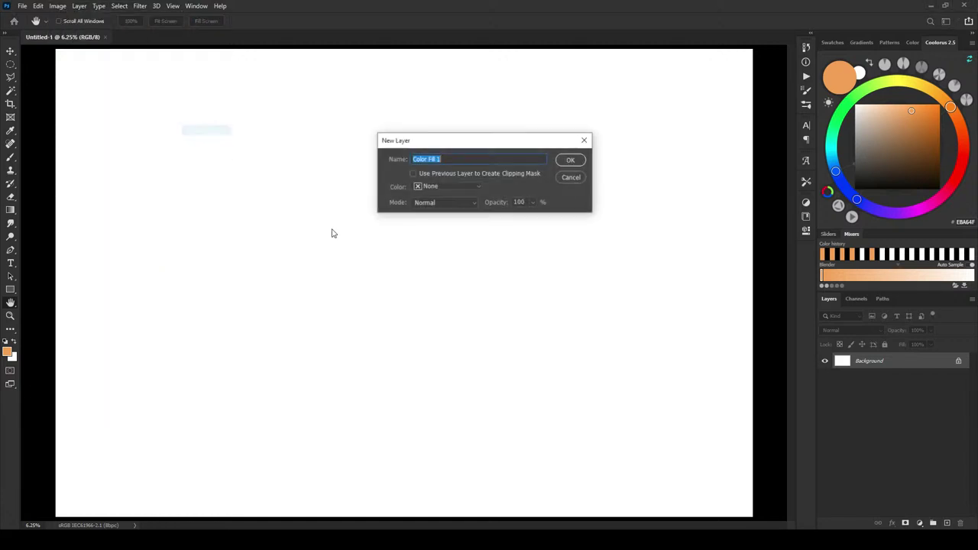
key("Return")
mouse_move(719, 188)
left_mouse_down()
mouse_move(710, 191)
mouse_move(726, 183)
left_mouse_up()
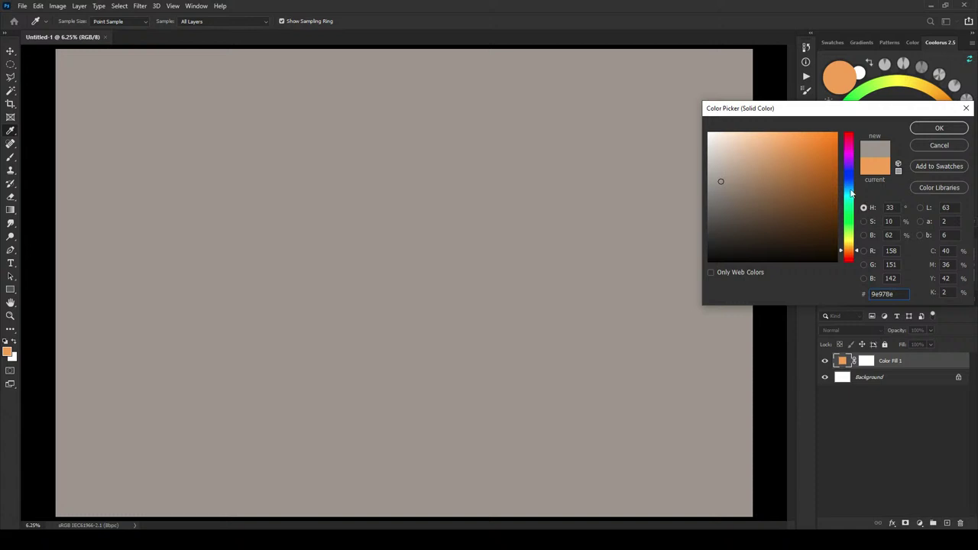
left_click(940, 128)
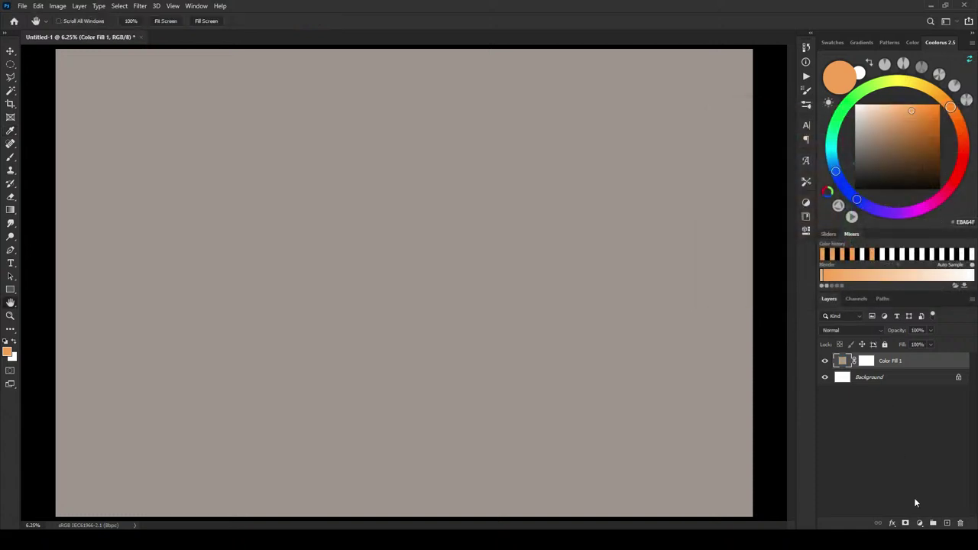
Add an empty layer above the colour fill and delete the fill layer's mask
left_click(948, 524)
left_click_drag(866, 377, 961, 523)
left_click(443, 201)
Lock the position of the colour fill layer and delete the Background layer
left_click(885, 371)
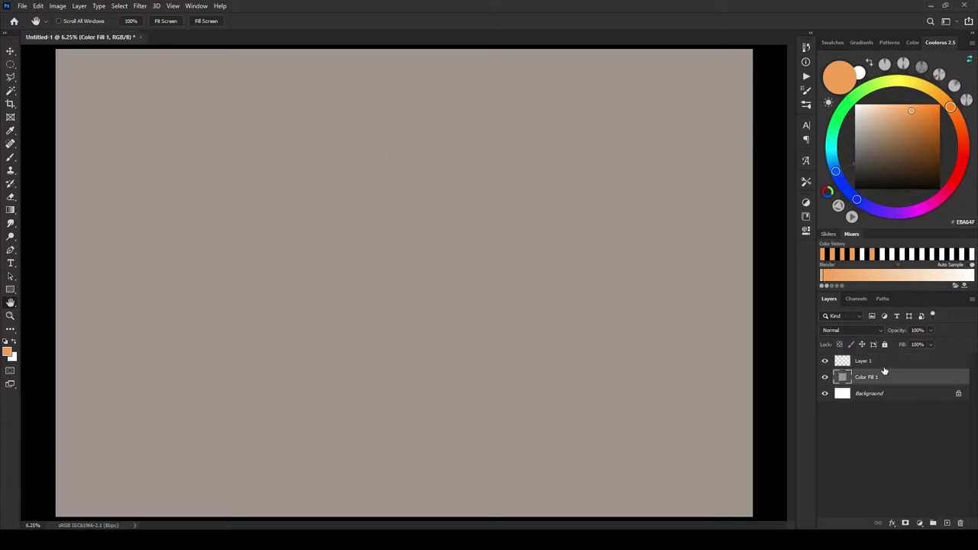
left_click(863, 345)
left_click(896, 394)
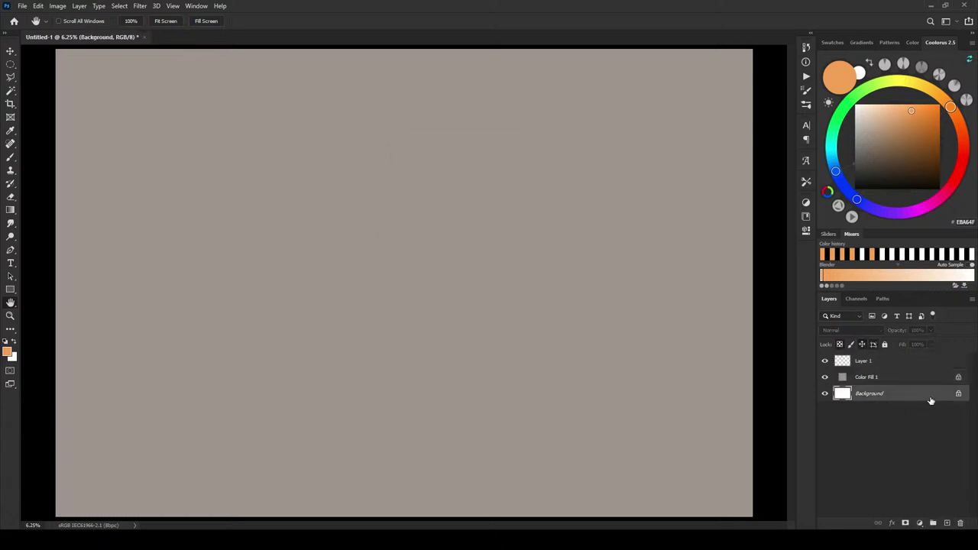
left_click(962, 523)
left_click(442, 201)
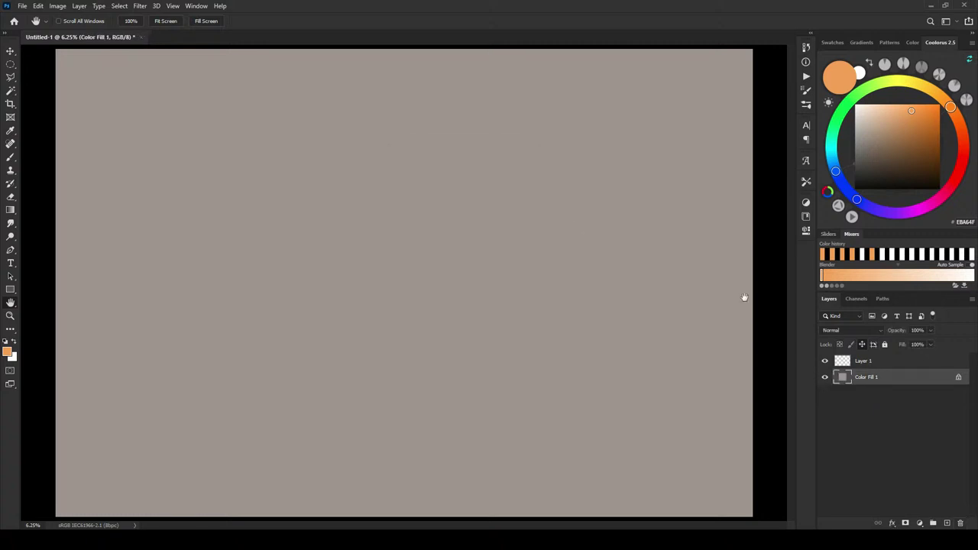
Set up the Brush on the empty layer with a near-black foreground colour, 191717
left_click(868, 365)
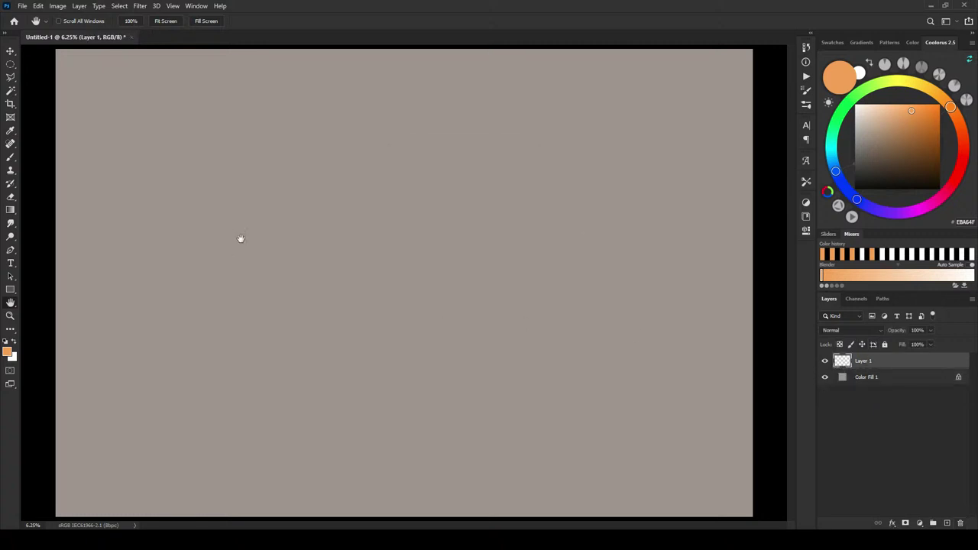
key("b")
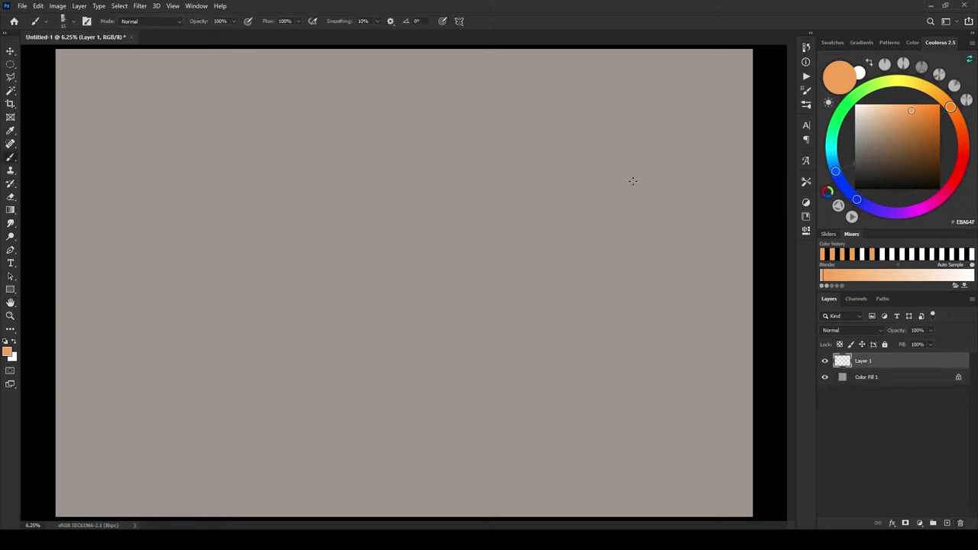
key("d")
key("x")
key("x")
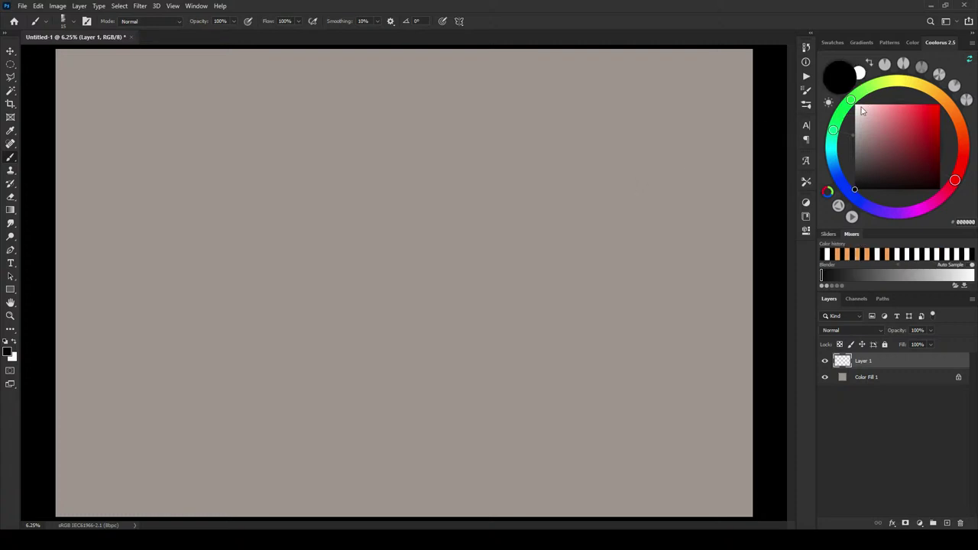
mouse_move(884, 168)
left_mouse_down()
mouse_move(867, 181)
mouse_move(834, 159)
mouse_move(837, 172)
left_mouse_up()
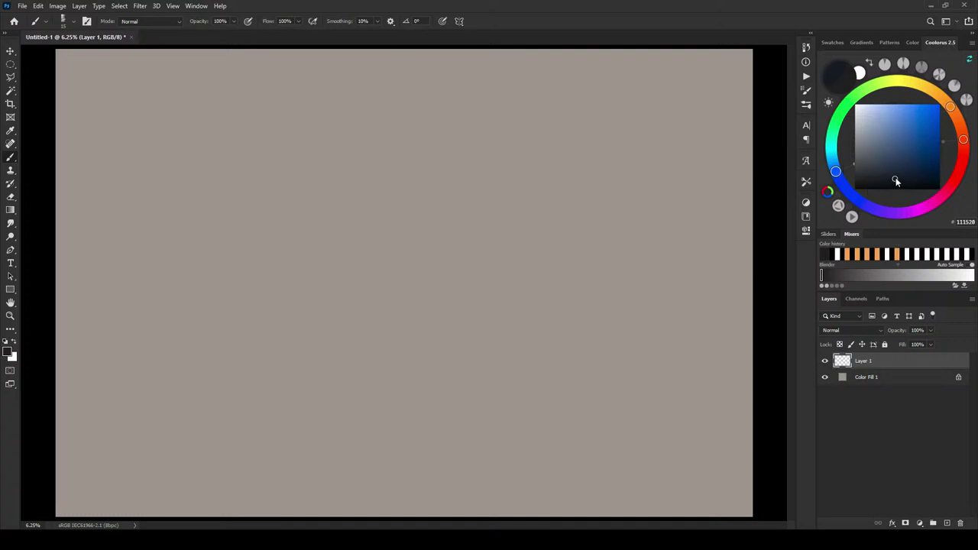
left_click_drag(917, 177, 877, 175)
left_click_drag(964, 141, 964, 144)
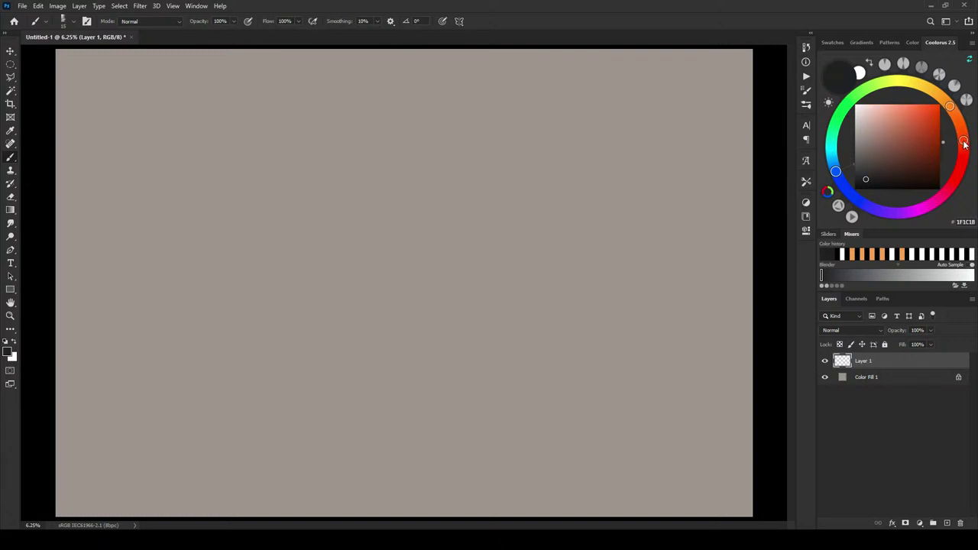
left_click(862, 183)
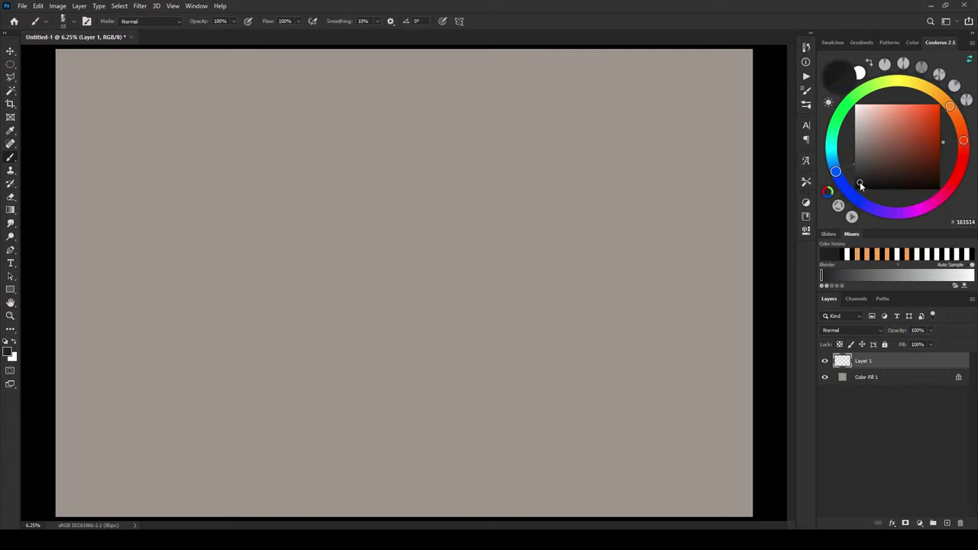
Make the secondary colour a pale blue-grey, CED5DA
key("x")
mouse_move(835, 172)
left_mouse_down()
mouse_move(833, 156)
mouse_move(870, 117)
mouse_move(859, 116)
left_mouse_up()
left_click(874, 136)
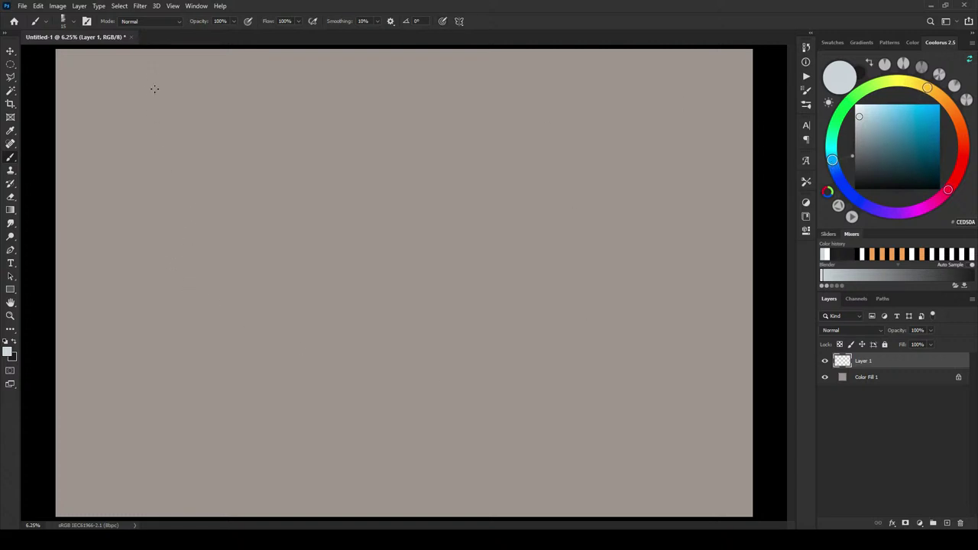
Block in a broad near-black patch near the canvas's upper-left corner with the EE W-Head Flat brush, varying the brush size
scroll(154, 89, "up", 1)
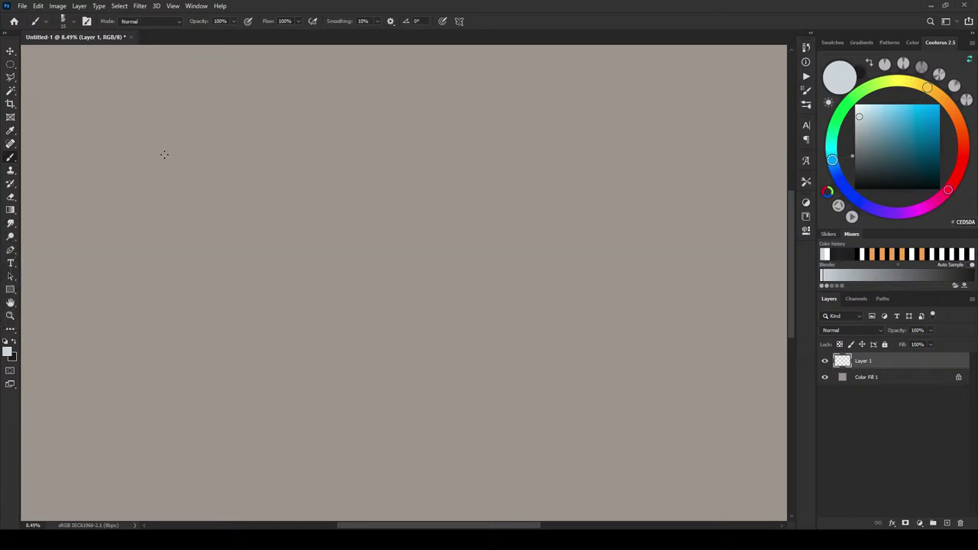
key("x")
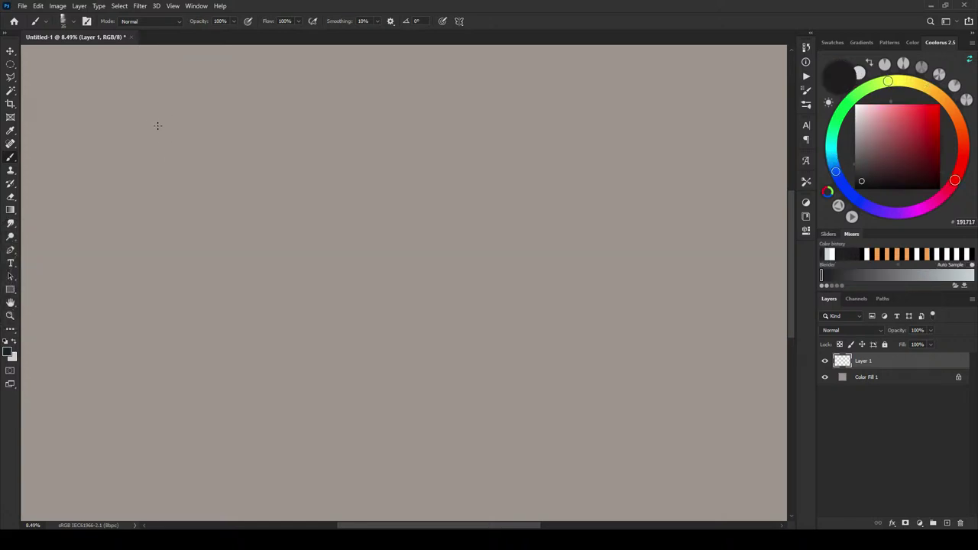
key("bracketright")
key("bracketright")
key("bracketright")
key("bracketright")
key("bracketright")
key("bracketright")
key("bracketright")
mouse_move(82, 107)
left_mouse_down()
mouse_move(142, 100)
mouse_move(153, 109)
mouse_move(79, 103)
mouse_move(87, 155)
mouse_move(205, 130)
mouse_move(135, 128)
mouse_move(164, 122)
mouse_move(141, 118)
mouse_move(208, 130)
left_mouse_up()
key("bracketright")
key("bracketright")
key("bracketright")
key("bracketright")
key("bracketright")
key("bracketright")
key("bracketright")
key("bracketleft")
key("bracketleft")
key("bracketleft")
key("bracketleft")
key("bracketleft")
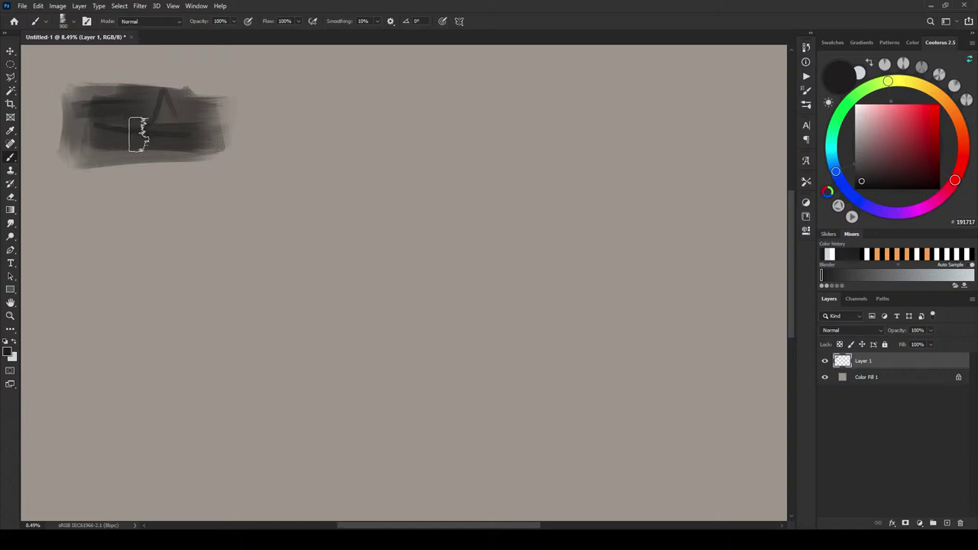
Darken the middle of the patch and extend it upward, ending with a 1200 px brush
key("bracketleft")
key("bracketleft")
mouse_move(140, 135)
left_mouse_down()
mouse_move(245, 109)
mouse_move(296, 116)
mouse_move(153, 134)
mouse_move(149, 151)
mouse_move(125, 129)
mouse_move(164, 115)
mouse_move(175, 98)
mouse_move(129, 88)
mouse_move(124, 76)
mouse_move(159, 82)
mouse_move(157, 107)
left_mouse_up()
key("bracketleft")
key("bracketleft")
key("bracketleft")
key("bracketleft")
key("bracketright")
key("bracketright")
key("bracketright")
Switch to the EE TEx brush 11 preset
right_click(205, 130)
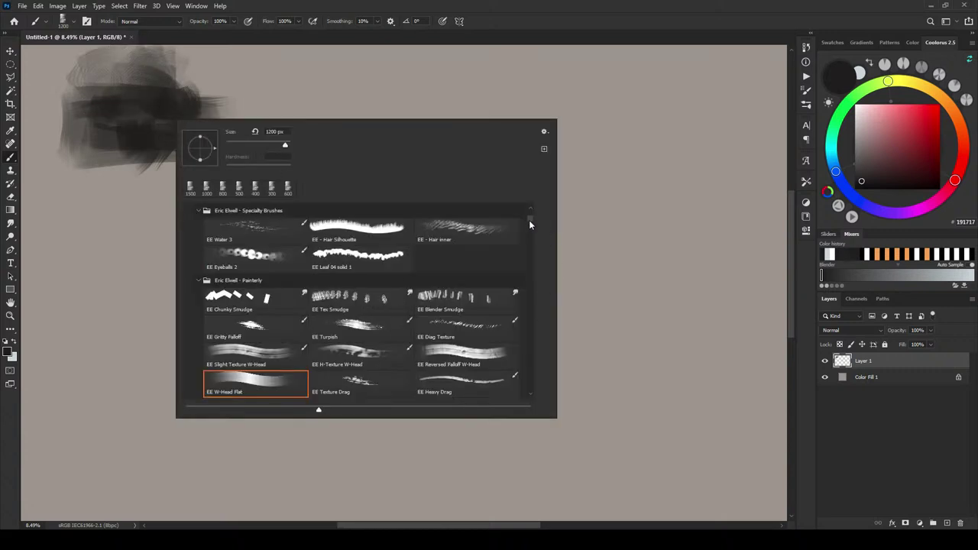
left_click_drag(529, 220, 532, 229)
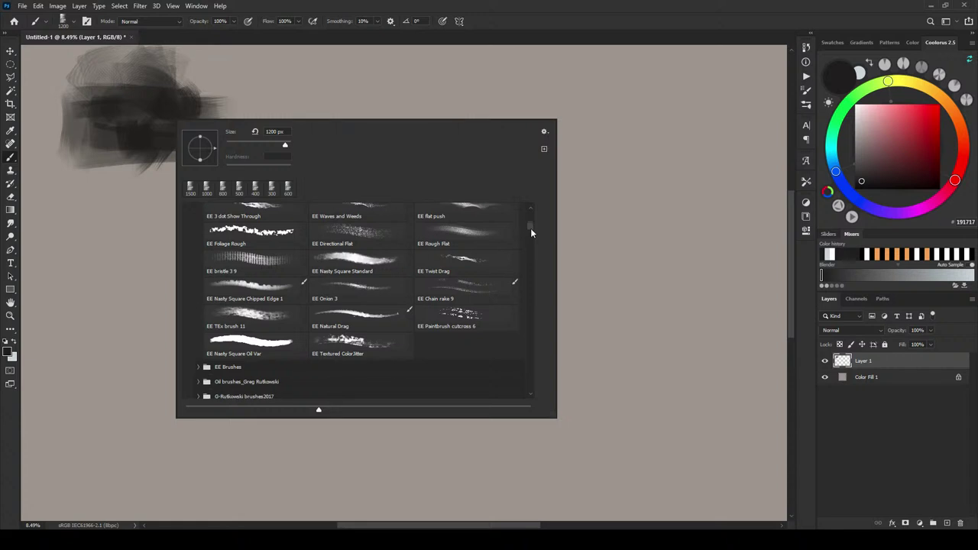
left_click(258, 320)
left_click(111, 93)
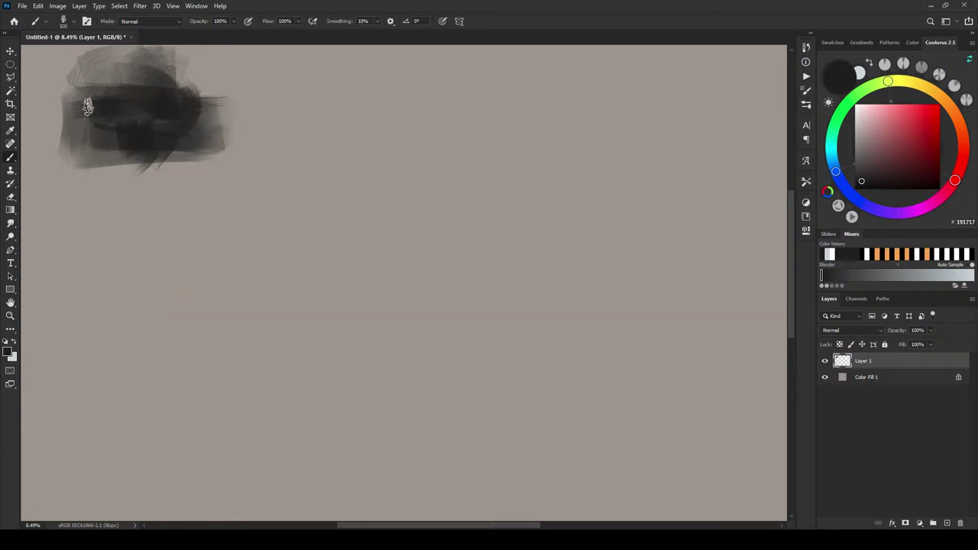
Work dark textured strokes into the patch with an enlarged brush
mouse_move(74, 105)
left_mouse_down()
mouse_move(111, 71)
mouse_move(117, 121)
mouse_move(151, 116)
mouse_move(183, 78)
mouse_move(173, 127)
mouse_move(192, 81)
mouse_move(176, 143)
mouse_move(134, 152)
mouse_move(87, 144)
mouse_move(106, 161)
mouse_move(110, 145)
mouse_move(86, 147)
mouse_move(89, 139)
mouse_move(150, 102)
mouse_move(145, 131)
mouse_move(124, 138)
mouse_move(115, 100)
mouse_move(130, 118)
mouse_move(88, 129)
mouse_move(84, 104)
mouse_move(133, 76)
mouse_move(137, 98)
mouse_move(162, 103)
mouse_move(120, 120)
mouse_move(158, 125)
mouse_move(140, 111)
mouse_move(140, 127)
mouse_move(175, 111)
mouse_move(165, 122)
mouse_move(167, 103)
mouse_move(78, 85)
mouse_move(75, 69)
mouse_move(79, 80)
mouse_move(114, 71)
mouse_move(107, 121)
left_mouse_up()
key("bracketright")
key("bracketright")
key("bracketright")
key("bracketright")
key("bracketright")
key("bracketright")
key("bracketright")
key("bracketright")
key("bracketright")
Paint pale blue-grey highlights over the middle and left of the dark mass, reducing the brush to 200 px
key("x")
key("bracketleft")
key("bracketleft")
key("bracketleft")
key("bracketleft")
key("bracketleft")
key("bracketleft")
key("bracketleft")
key("bracketleft")
key("bracketleft")
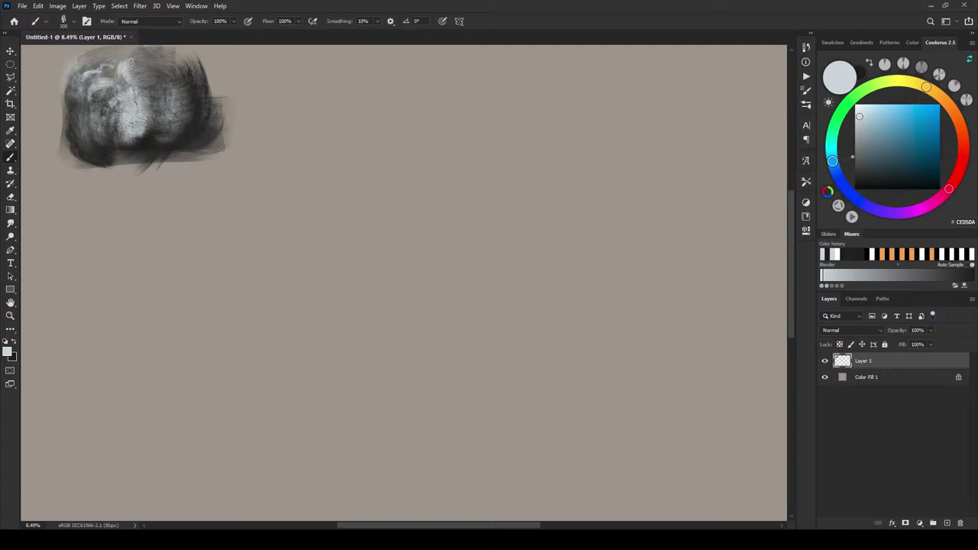
left_click_drag(93, 109, 78, 124)
key("bracketleft")
key("bracketleft")
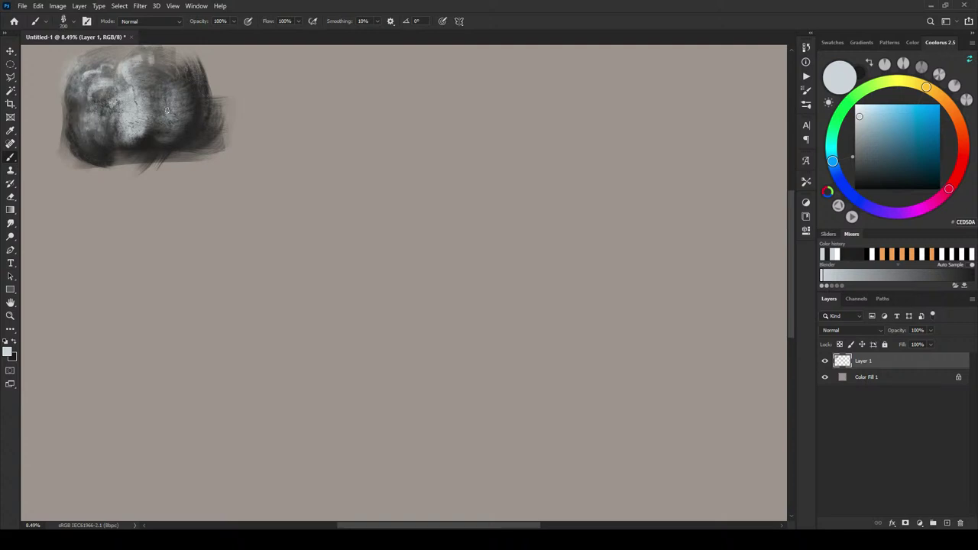
Brush pale highlights around the upper-right lobe of the dark mass with varying brush sizes
mouse_move(182, 84)
left_mouse_down()
mouse_move(186, 110)
mouse_move(192, 94)
mouse_move(175, 75)
mouse_move(203, 90)
mouse_move(180, 61)
mouse_move(197, 91)
mouse_move(195, 68)
mouse_move(175, 68)
mouse_move(165, 52)
mouse_move(103, 51)
mouse_move(71, 70)
mouse_move(54, 115)
mouse_move(65, 90)
mouse_move(57, 111)
mouse_move(54, 97)
mouse_move(62, 92)
mouse_move(63, 103)
mouse_move(67, 92)
mouse_move(52, 115)
mouse_move(61, 105)
mouse_move(59, 118)
mouse_move(54, 94)
mouse_move(80, 65)
mouse_move(54, 93)
left_mouse_up()
key("bracketright")
key("bracketright")
key("bracketright")
key("bracketright")
key("bracketright")
key("bracketright")
key("bracketright")
key("bracketright")
key("bracketleft")
key("bracketleft")
key("bracketleft")
key("bracketleft")
key("bracketleft")
key("bracketleft")
key("bracketleft")
Surround the mass with a soft haze using a large brush and the sampled mid-grey 7D8888
key("bracketright")
key("bracketright")
key("bracketright")
key("bracketright")
key("bracketright")
key("bracketright")
key("bracketright")
key("bracketright")
key("bracketright")
left_click(71, 94, "alt")
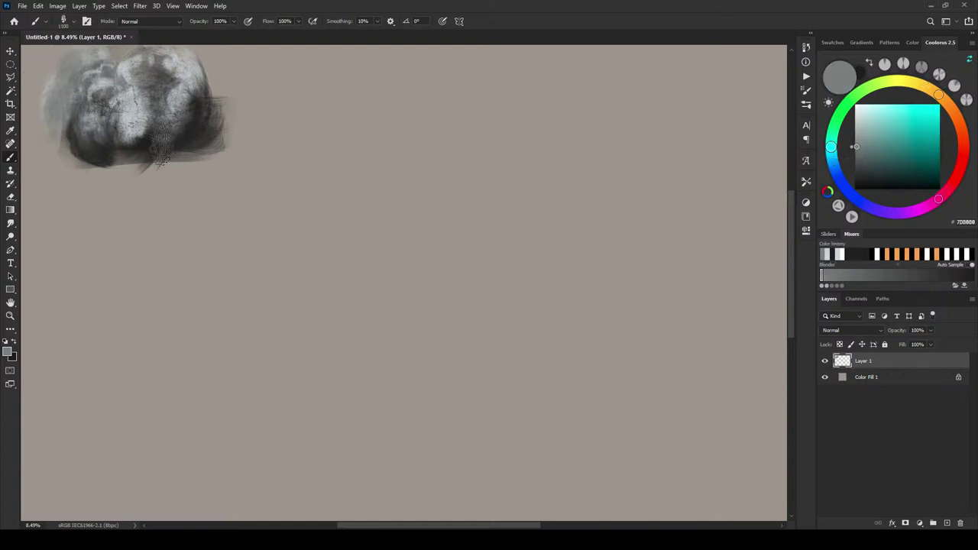
mouse_move(161, 146)
left_mouse_down()
mouse_move(241, 118)
mouse_move(226, 98)
mouse_move(221, 122)
mouse_move(207, 70)
mouse_move(224, 113)
left_mouse_up()
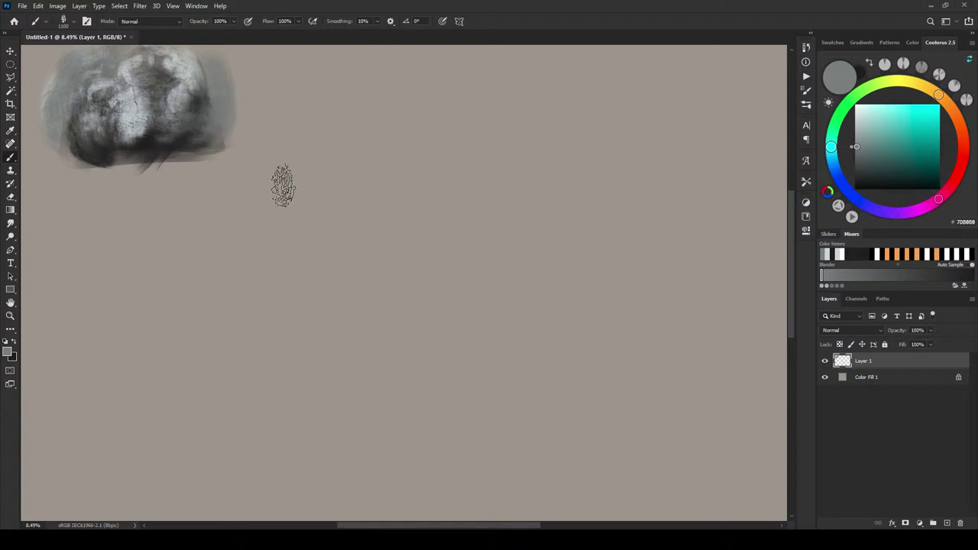
Move the painted sketch down and to the right, away from the canvas corner
mouse_move(279, 186)
left_mouse_down()
mouse_move(387, 227)
mouse_move(328, 190)
left_mouse_up()
key("v")
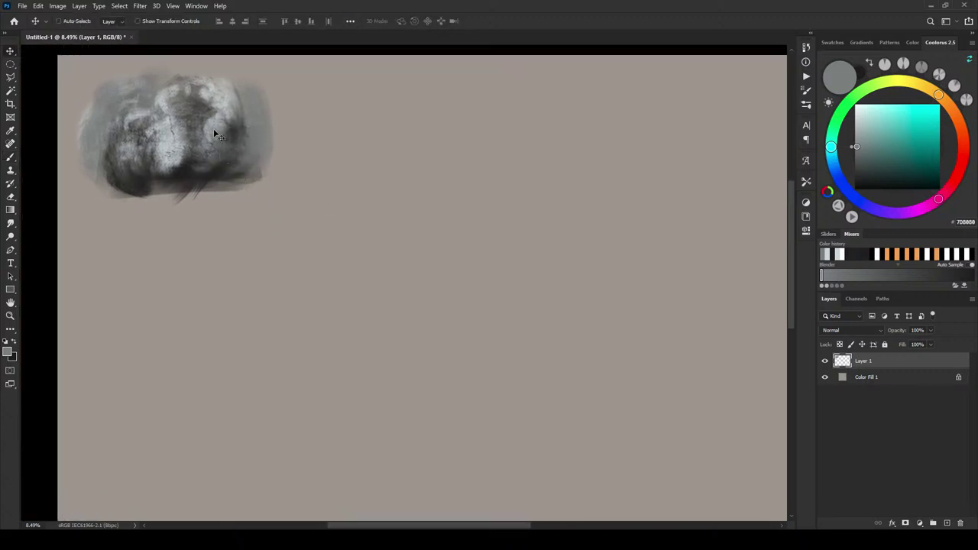
left_click_drag(213, 129, 314, 191)
mouse_move(406, 294)
left_mouse_down()
mouse_move(347, 240)
mouse_move(349, 264)
left_mouse_up()
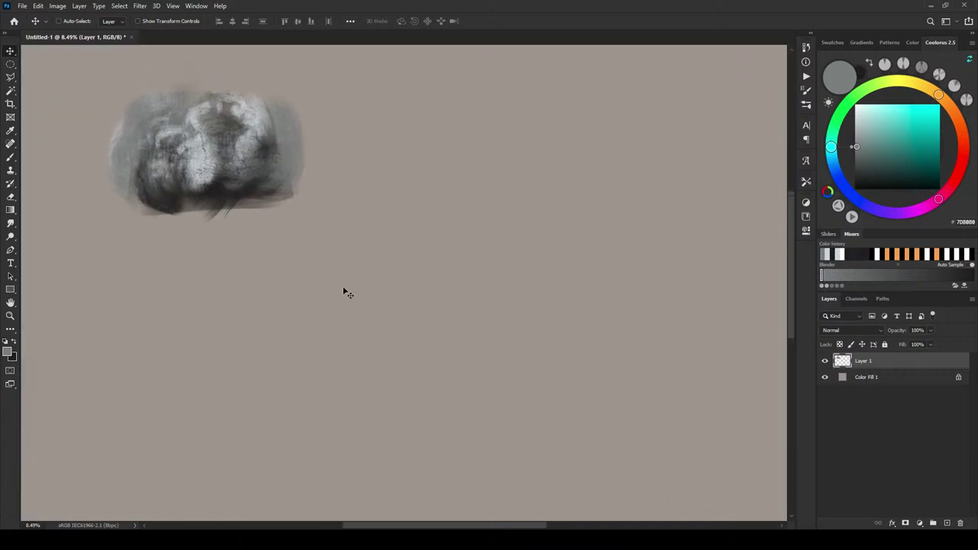
Paint a near-black ground band beneath the mass and a vertical dark post along its right edge
key("b")
key("x")
key("bracketleft")
key("bracketleft")
key("bracketleft")
key("bracketleft")
key("bracketleft")
key("bracketleft")
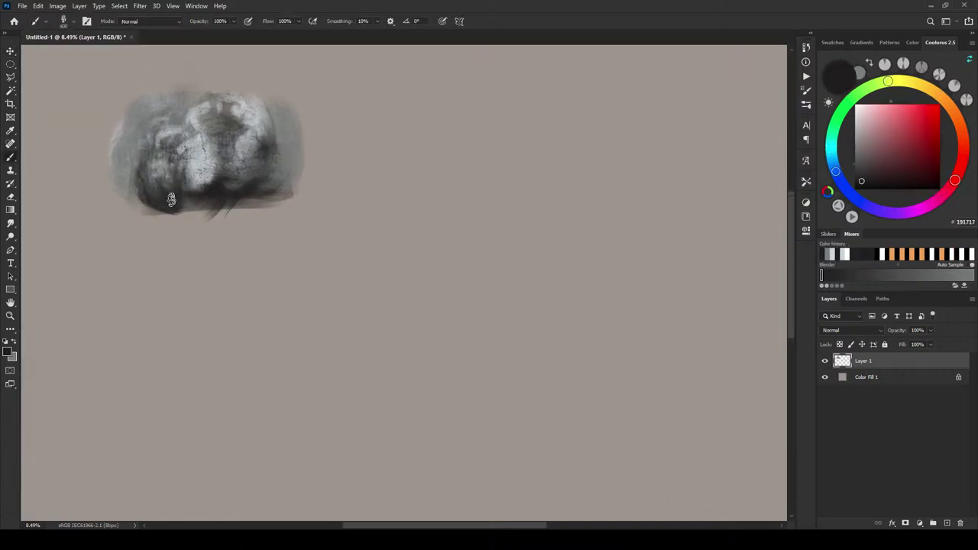
mouse_move(208, 201)
left_mouse_down()
mouse_move(340, 212)
mouse_move(129, 216)
mouse_move(245, 211)
mouse_move(235, 215)
mouse_move(281, 146)
mouse_move(296, 183)
mouse_move(296, 122)
mouse_move(299, 243)
left_mouse_up()
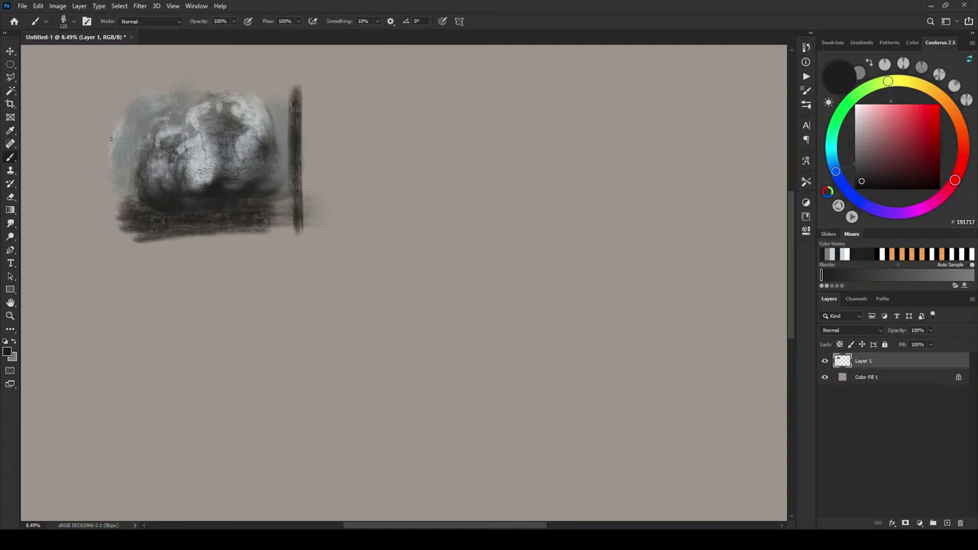
Paint a dark post along the left edge and short crossbars at the frame's four corners
mouse_move(110, 80)
left_mouse_down()
mouse_move(109, 230)
mouse_move(134, 91)
left_mouse_up()
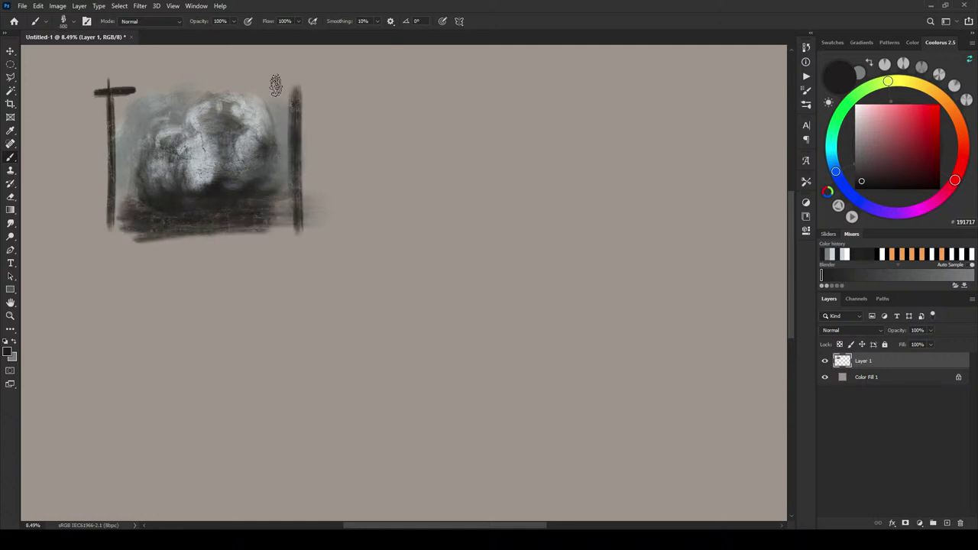
left_click_drag(269, 92, 315, 93)
mouse_move(295, 223)
left_mouse_down()
mouse_move(274, 231)
mouse_move(316, 229)
left_mouse_up()
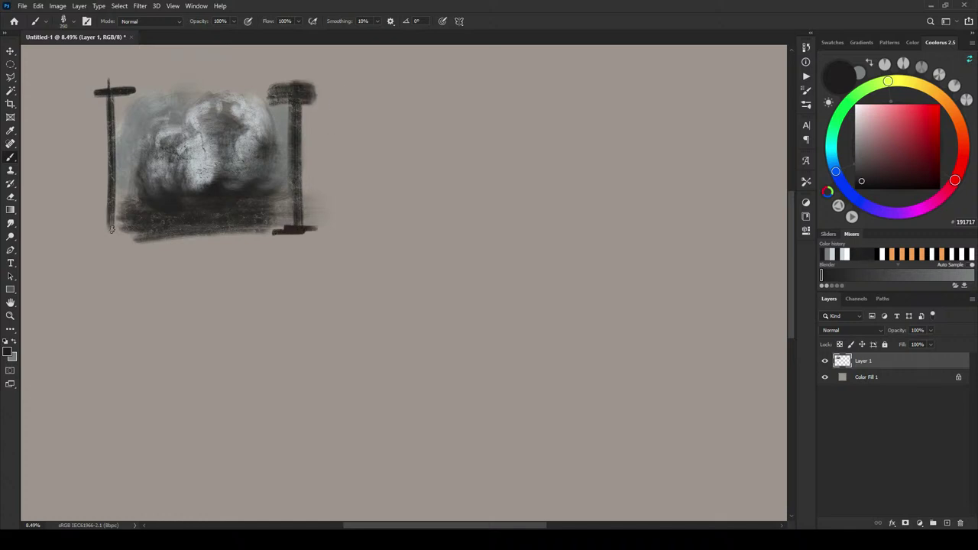
left_click_drag(123, 231, 96, 233)
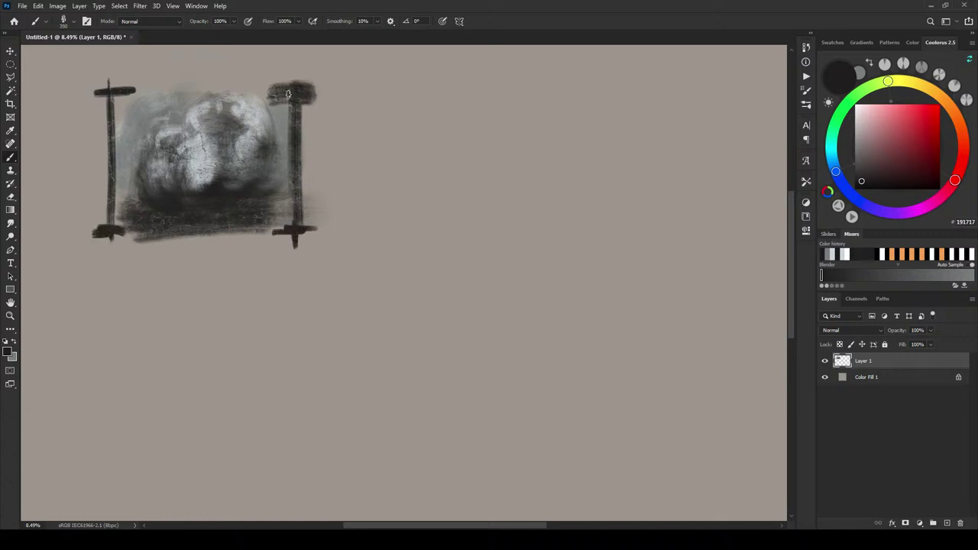
left_click_drag(276, 87, 309, 86)
Darken the inner corners and top edge of the frame with an enlarged brush
key("]")
key("]")
key("]")
key("]")
key("]")
key("]")
key("]")
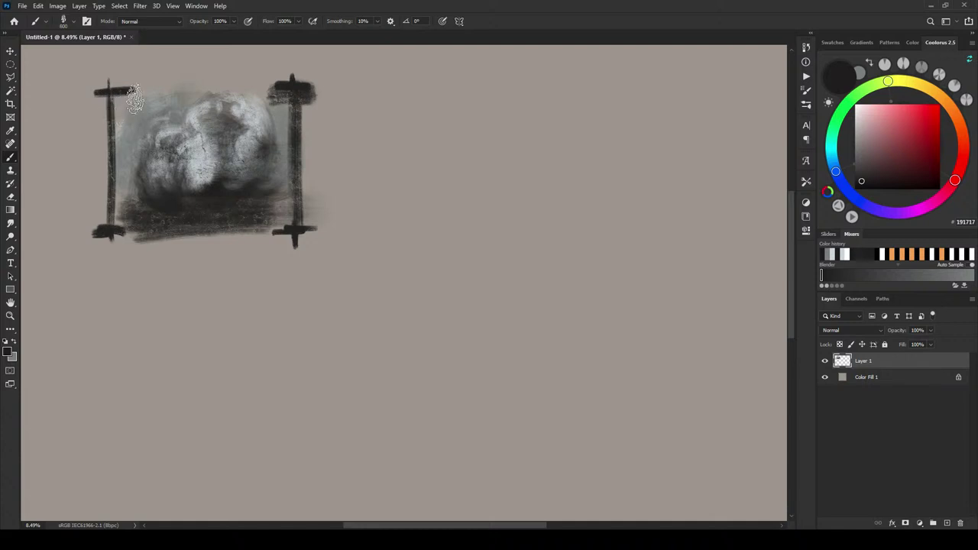
left_click_drag(130, 99, 117, 119)
left_click_drag(131, 210, 140, 224)
left_click_drag(289, 199, 275, 222)
mouse_move(243, 90)
left_mouse_down()
mouse_move(279, 109)
mouse_move(265, 90)
mouse_move(246, 101)
mouse_move(205, 86)
mouse_move(161, 104)
mouse_move(128, 87)
mouse_move(156, 82)
left_mouse_up()
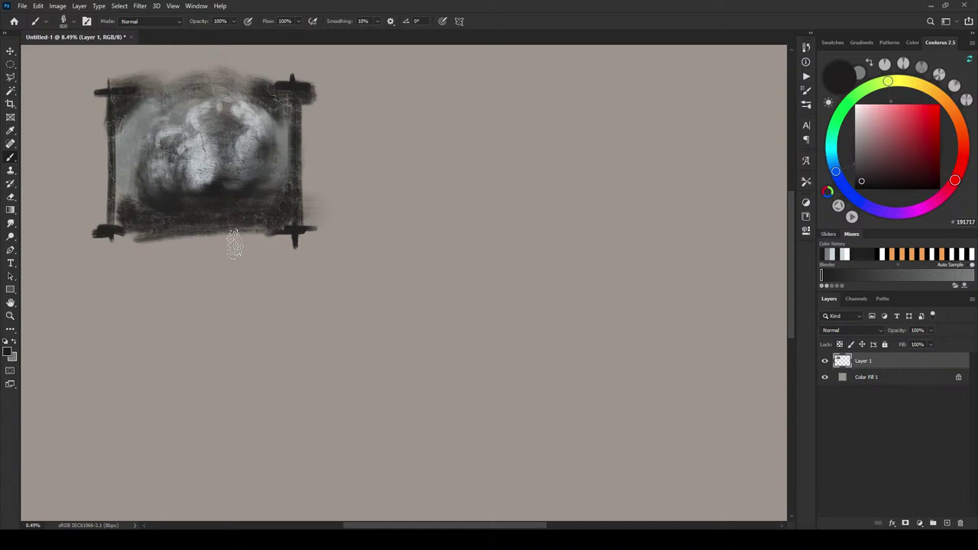
Paint mid-grey strokes over the lower middle of the mass, reducing the brush to 200 px
key("x")
mouse_move(224, 175)
left_mouse_down()
mouse_move(205, 192)
mouse_move(238, 183)
mouse_move(191, 197)
mouse_move(169, 192)
mouse_move(211, 185)
mouse_move(234, 196)
mouse_move(240, 174)
left_mouse_up()
key("bracketleft")
key("bracketleft")
key("bracketleft")
key("bracketleft")
key("bracketleft")
key("bracketleft")
key("bracketleft")
key("bracketleft")
key("bracketleft")
key("bracketleft")
key("bracketleft")
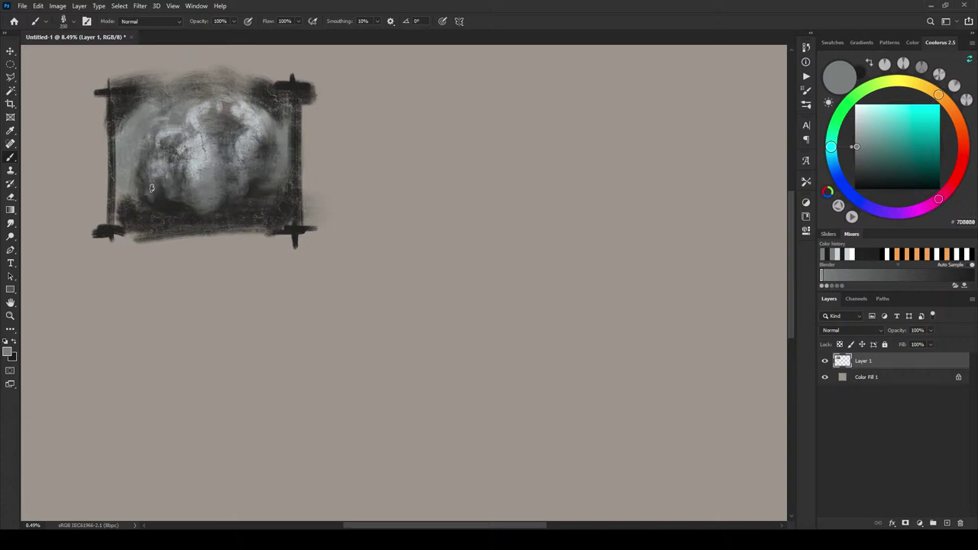
Enlarge the brush to 1100 px and veil the top and upper corners of the framed thumbnail in mid-grey
key("bracketright")
key("bracketright")
key("bracketright")
key("bracketright")
key("bracketright")
key("bracketright")
key("bracketright")
key("bracketright")
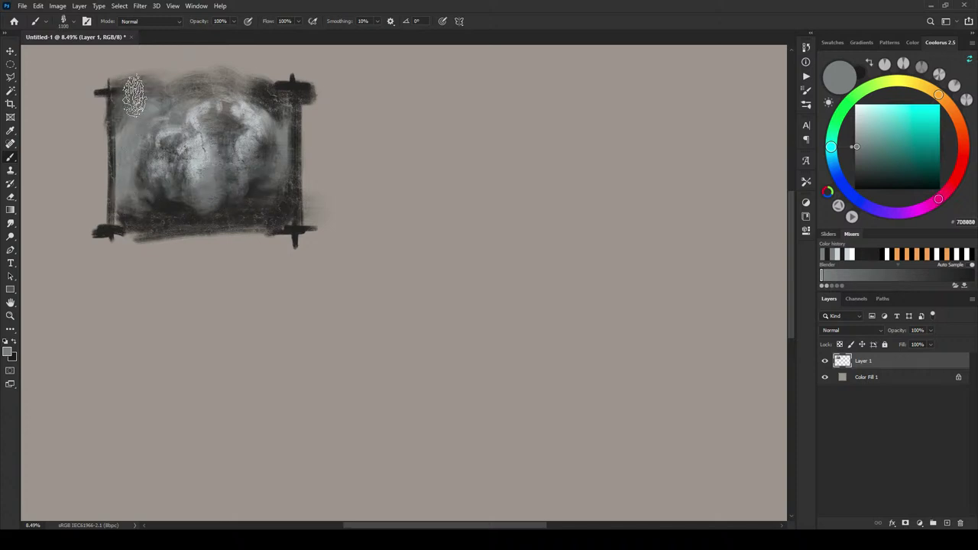
mouse_move(134, 96)
left_mouse_down()
mouse_move(237, 102)
mouse_move(253, 92)
mouse_move(276, 115)
mouse_move(294, 116)
mouse_move(177, 102)
mouse_move(167, 88)
mouse_move(297, 93)
mouse_move(93, 88)
mouse_move(277, 79)
mouse_move(301, 90)
mouse_move(151, 141)
mouse_move(252, 109)
left_mouse_up()
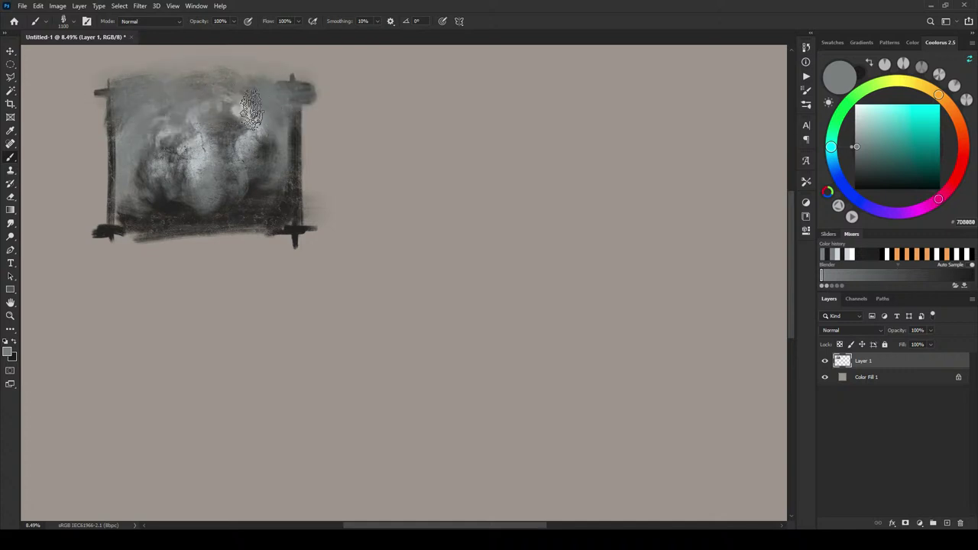
key("bracketleft")
key("bracketleft")
key("bracketleft")
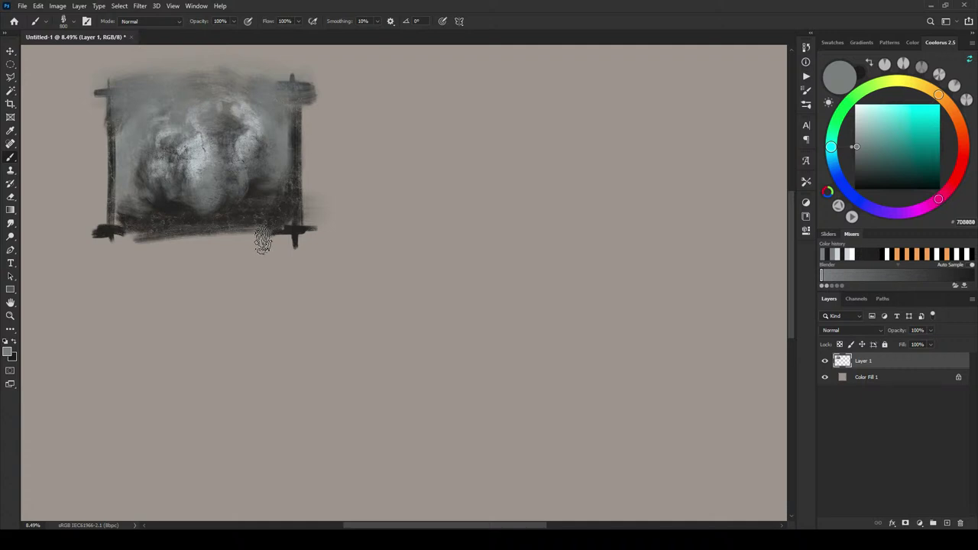
Sample near-black from the ground and paint slim vertical dark marks across the pale mass, using a 600 px brush on its right side
left_click(254, 233, "alt")
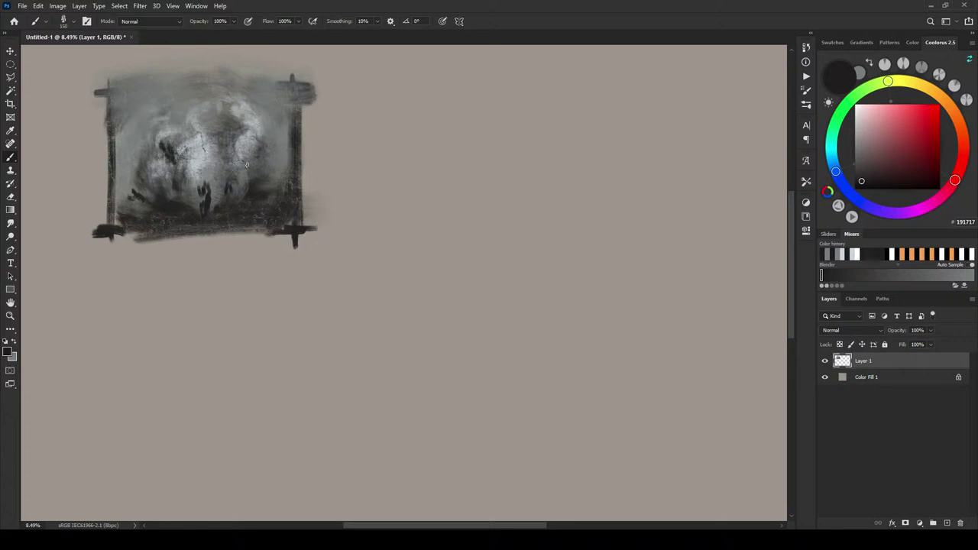
key("bracketright")
key("bracketright")
key("bracketright")
key("bracketright")
key("bracketright")
key("bracketright")
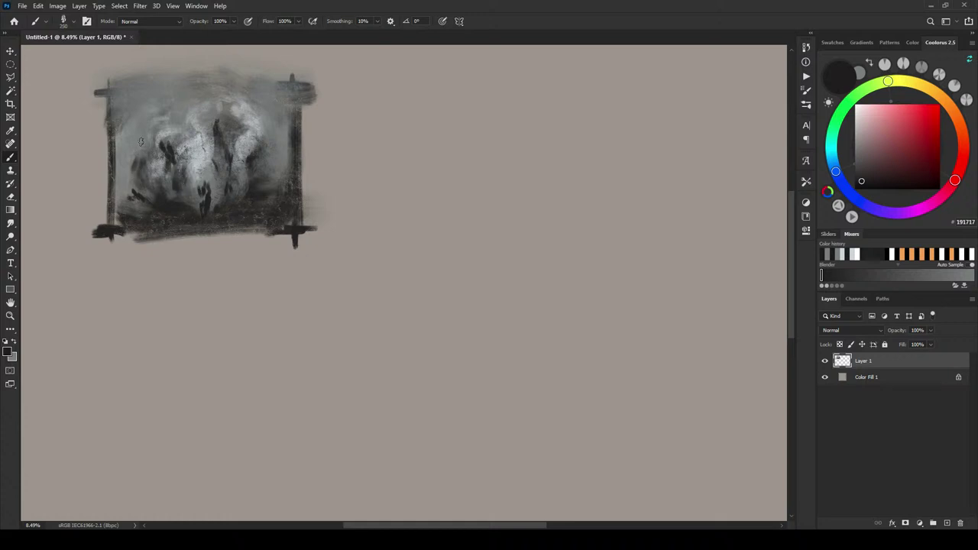
mouse_move(250, 129)
left_mouse_down()
mouse_move(249, 161)
mouse_move(257, 139)
left_mouse_up()
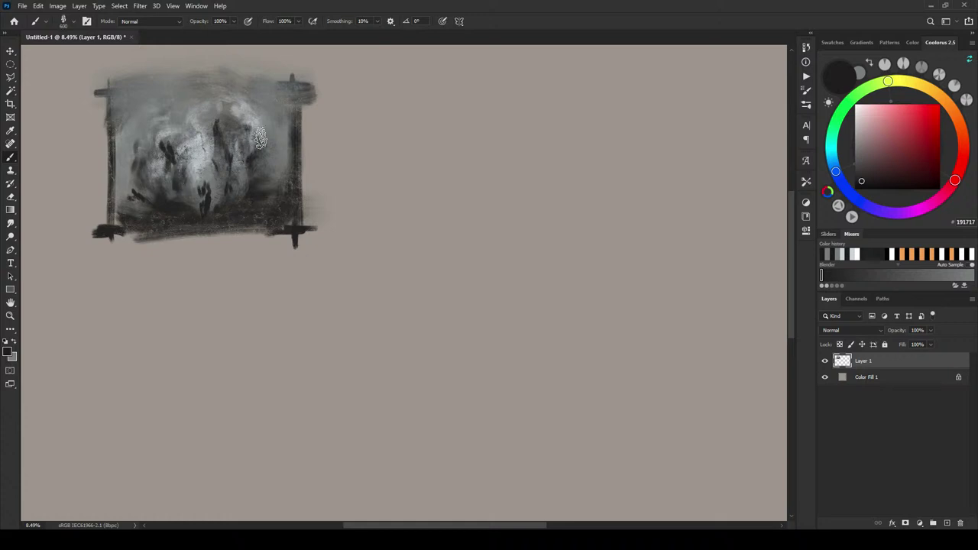
Enlarge the brush and darken the upper left edge of the pale mass
key("bracketright")
key("bracketright")
key("bracketright")
key("bracketright")
key("bracketright")
left_click_drag(152, 115, 155, 122)
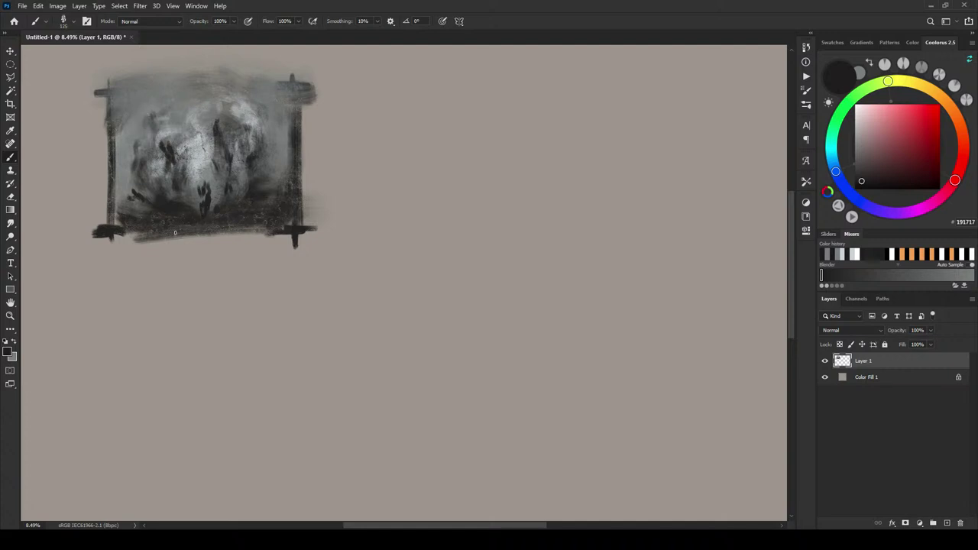
Undo the last grey touch, then outline the central figure in near-black and smudge the mass's upper left with a 600 px brush
left_click(180, 176, "alt")
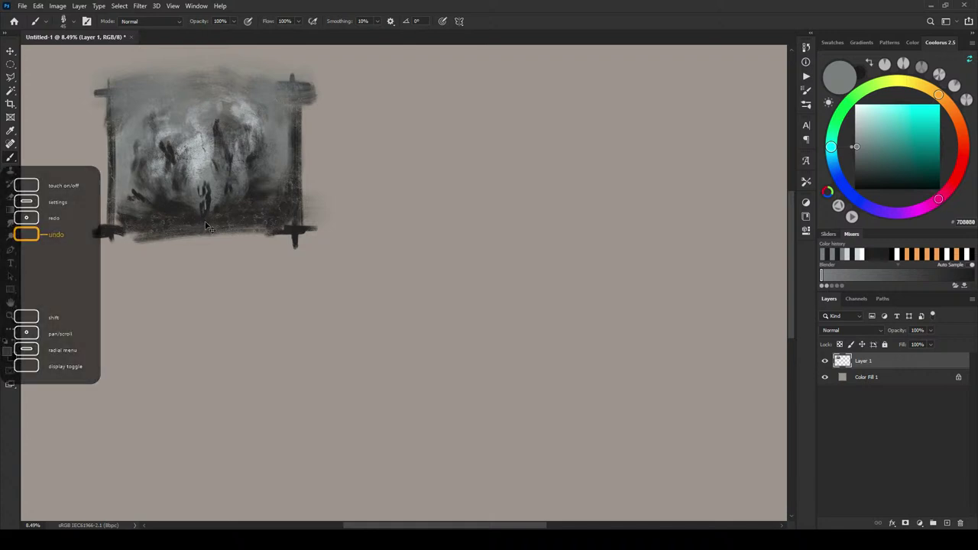
key("ctrl+z")
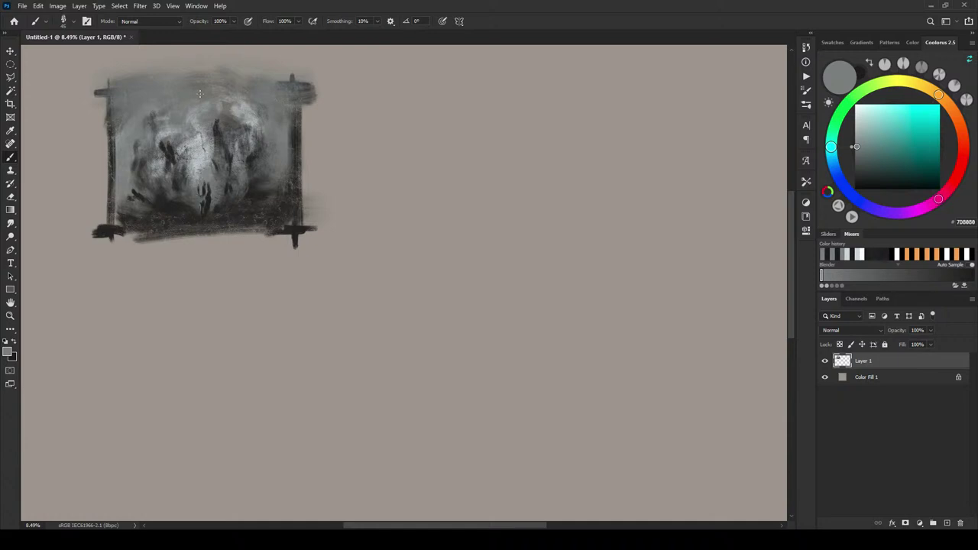
left_click(221, 212, "alt")
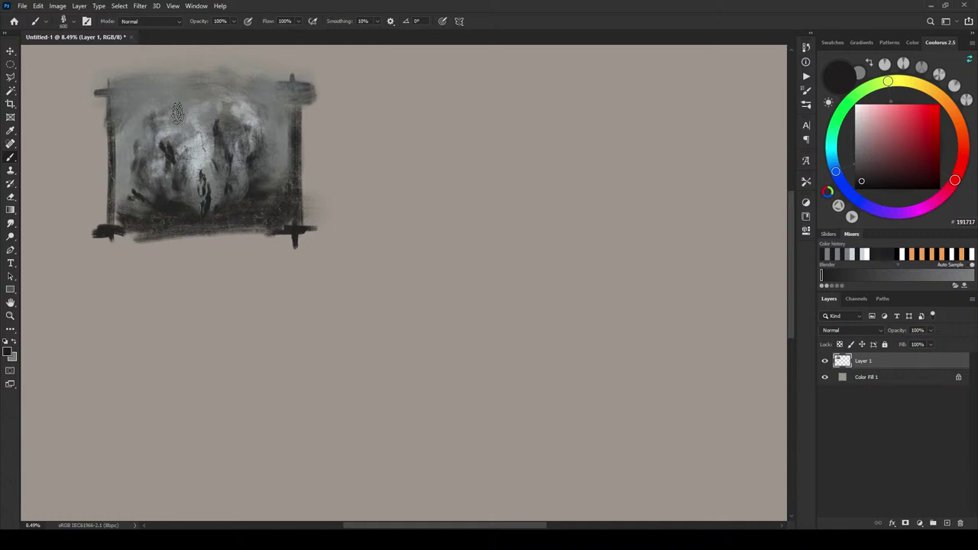
key("]")
key("]")
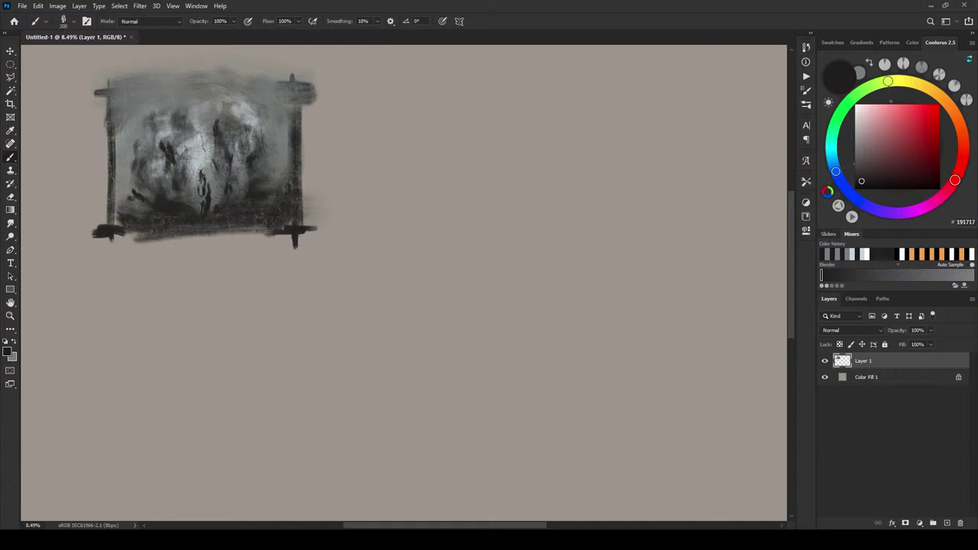
Sample mid-grey and soften the left and right outer sides of the mass
left_click(177, 131, "alt")
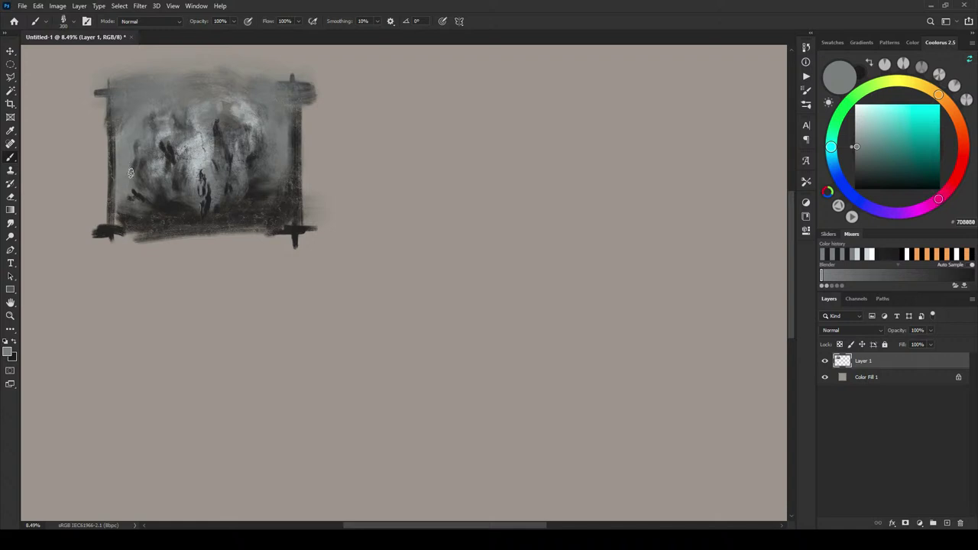
left_click_drag(130, 167, 123, 172)
mouse_move(291, 176)
left_mouse_down()
mouse_move(267, 168)
mouse_move(282, 182)
mouse_move(304, 164)
left_mouse_up()
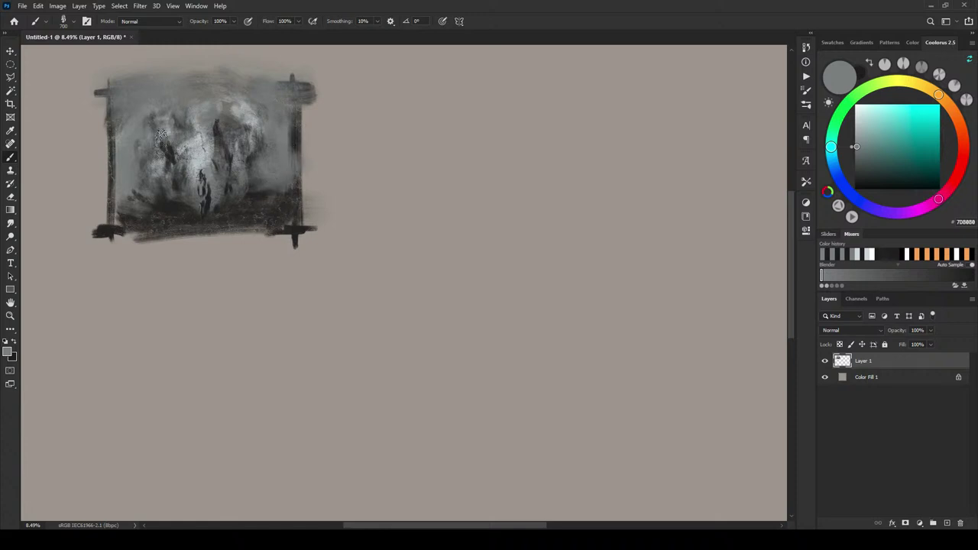
Sample near-black and brush curved dark strokes around the outer sides of the mass at 400 px
key("[")
key("[")
key("[")
left_click(186, 171, "alt")
mouse_move(185, 171)
left_mouse_down()
mouse_move(212, 153)
mouse_move(198, 132)
mouse_move(243, 165)
mouse_move(201, 153)
mouse_move(226, 182)
mouse_move(250, 146)
mouse_move(268, 159)
mouse_move(260, 184)
mouse_move(270, 150)
mouse_move(281, 152)
mouse_move(275, 119)
mouse_move(215, 113)
mouse_move(127, 162)
mouse_move(141, 178)
mouse_move(121, 149)
mouse_move(133, 131)
mouse_move(114, 156)
mouse_move(138, 113)
left_mouse_up()
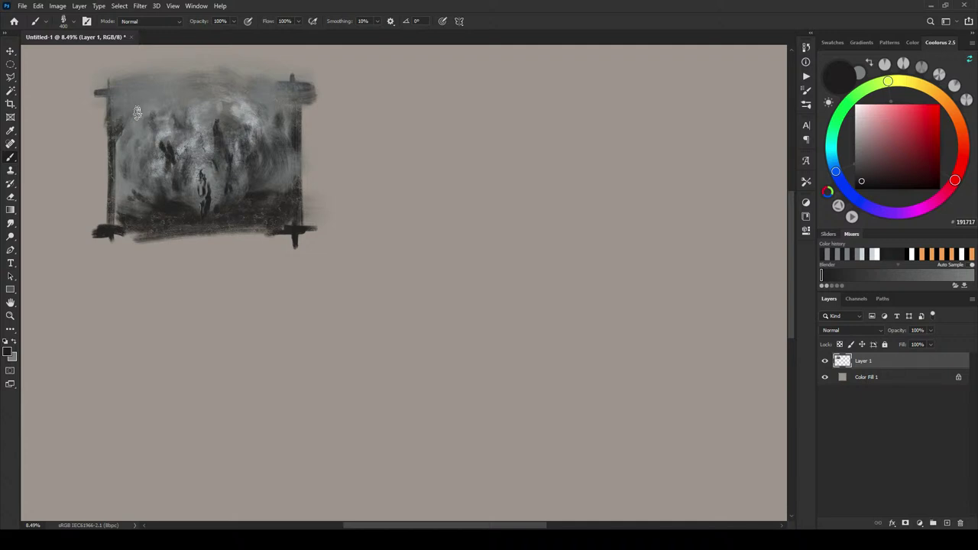
mouse_move(117, 162)
left_mouse_down()
mouse_move(107, 130)
mouse_move(130, 102)
mouse_move(116, 146)
mouse_move(135, 96)
mouse_move(113, 126)
mouse_move(117, 105)
mouse_move(182, 86)
mouse_move(131, 163)
left_mouse_up()
Switch to mid-grey and soften the thumbnail's lower right side just above the ground band
key("x")
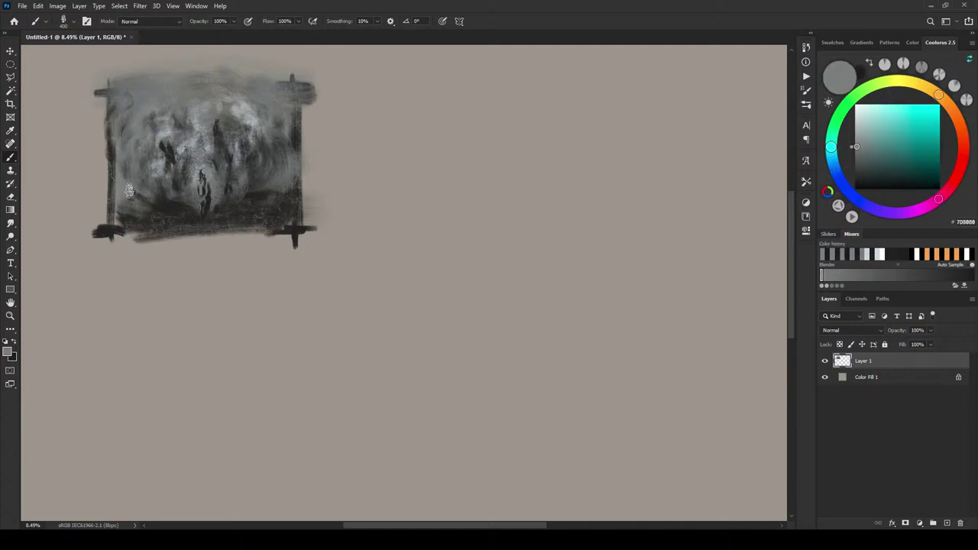
left_click_drag(258, 188, 328, 189)
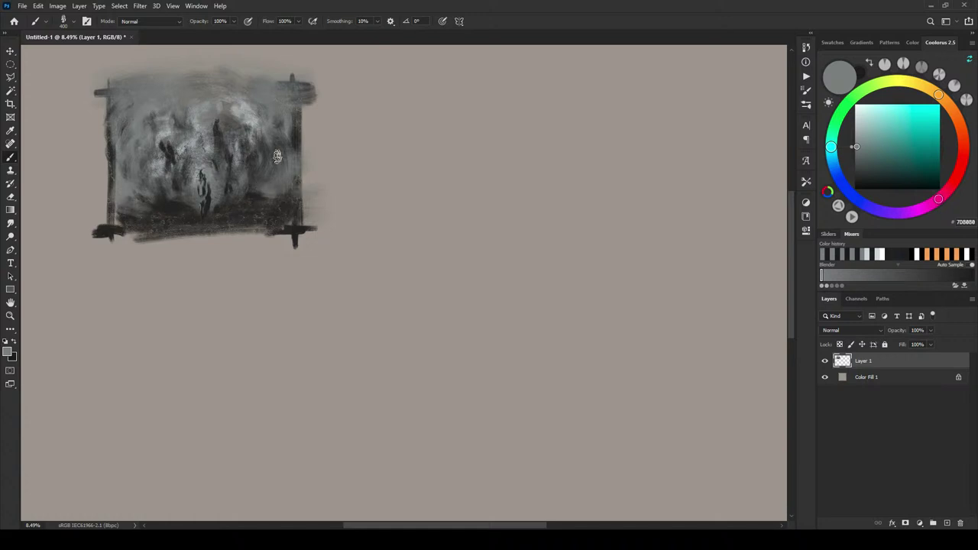
key("[")
key("[")
key("[")
key("[")
key("[")
key("[")
key("[")
key("[")
Block in a broad mid-grey base for a second thumbnail to the right of the first, with a brush of about 1300 px
key("bracketright")
key("bracketright")
key("bracketright")
key("bracketright")
key("bracketright")
key("bracketleft")
key("bracketright")
key("bracketright")
left_click_drag(338, 261, 201, 266)
left_click_drag(245, 228, 405, 250)
key("bracketright")
key("bracketright")
key("bracketright")
key("bracketright")
key("bracketright")
key("bracketright")
key("bracketright")
key("bracketright")
key("bracketright")
key("bracketright")
key("bracketright")
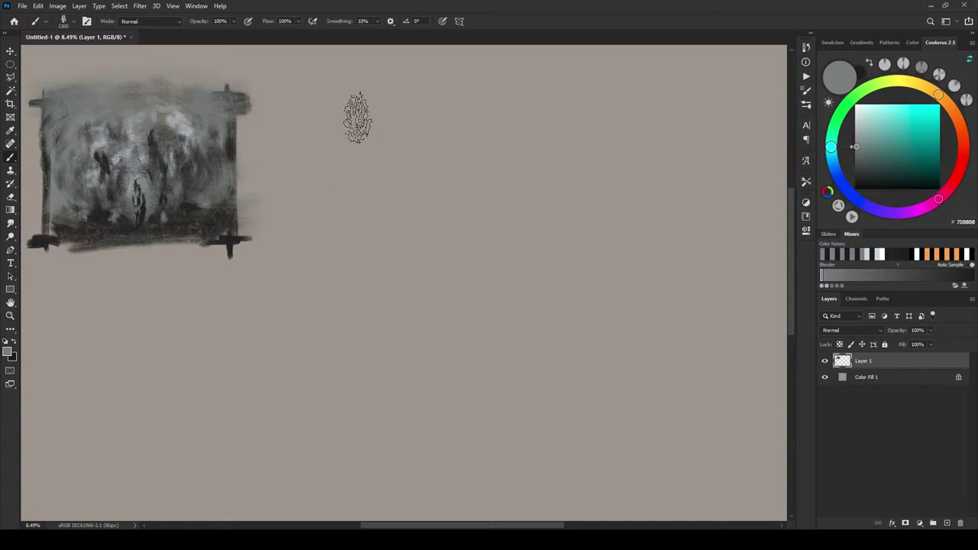
mouse_move(358, 118)
left_mouse_down()
mouse_move(350, 120)
mouse_move(558, 136)
mouse_move(365, 131)
mouse_move(367, 167)
mouse_move(533, 165)
left_mouse_up()
left_click_drag(367, 183, 611, 169)
Sample light grey from the first thumbnail's highlight and fill the middle of the second thumbnail's base with it
left_click(193, 125, "alt")
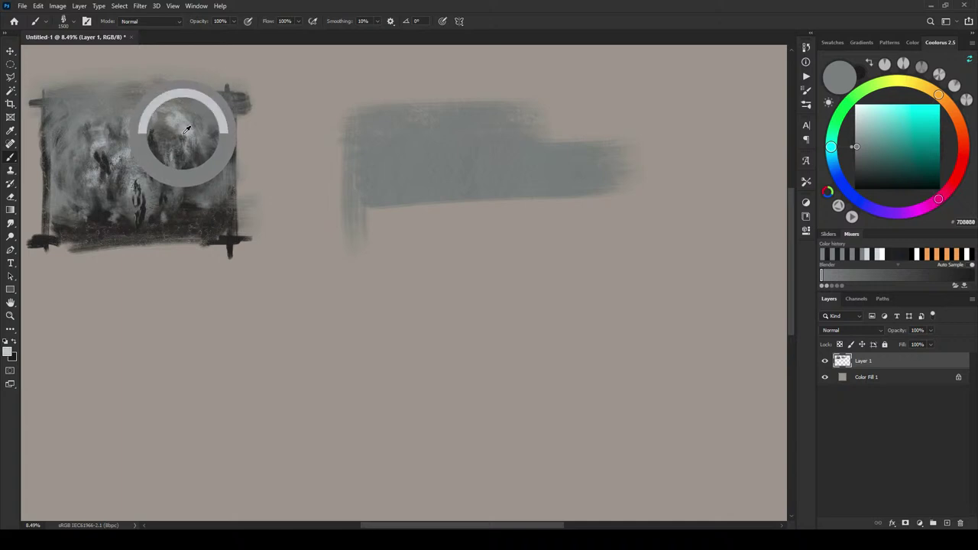
left_click_drag(187, 130, 187, 130)
mouse_move(376, 126)
left_mouse_down()
mouse_move(588, 136)
mouse_move(360, 158)
mouse_move(535, 171)
mouse_move(465, 186)
mouse_move(546, 191)
mouse_move(458, 197)
left_mouse_up()
Paint a near-black mass down the left side of the second thumbnail with a smaller brush
key("bracketleft")
key("bracketleft")
key("bracketleft")
key("bracketleft")
key("bracketleft")
key("bracketleft")
key("x")
mouse_move(415, 159)
left_mouse_down()
mouse_move(380, 152)
mouse_move(369, 164)
mouse_move(405, 238)
mouse_move(363, 214)
left_mouse_up()
Paint a tall near-black mass on the second thumbnail's right side and extend the left mass upward with an enlarged brush
key("bracketright")
key("bracketright")
key("bracketright")
key("bracketright")
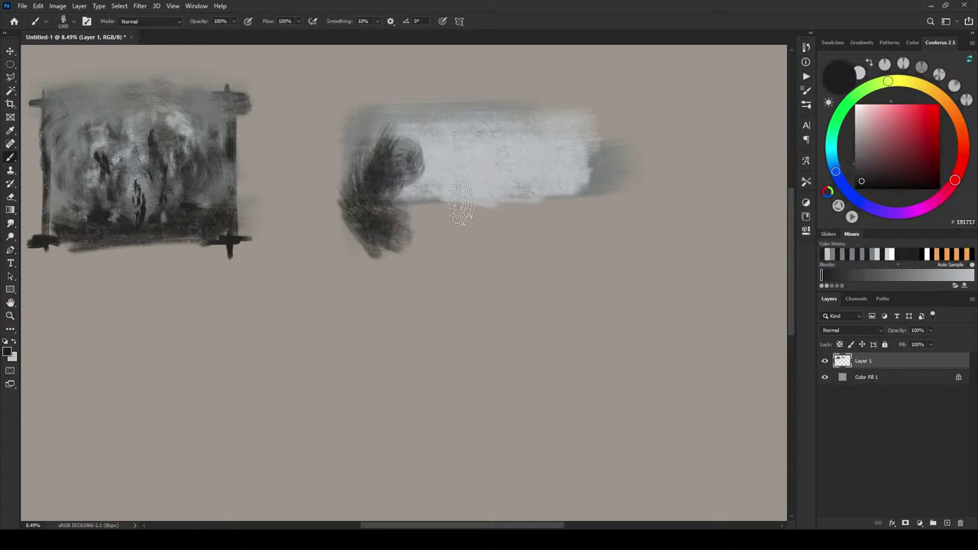
mouse_move(460, 201)
left_mouse_down()
mouse_move(502, 242)
mouse_move(594, 230)
mouse_move(585, 126)
left_mouse_up()
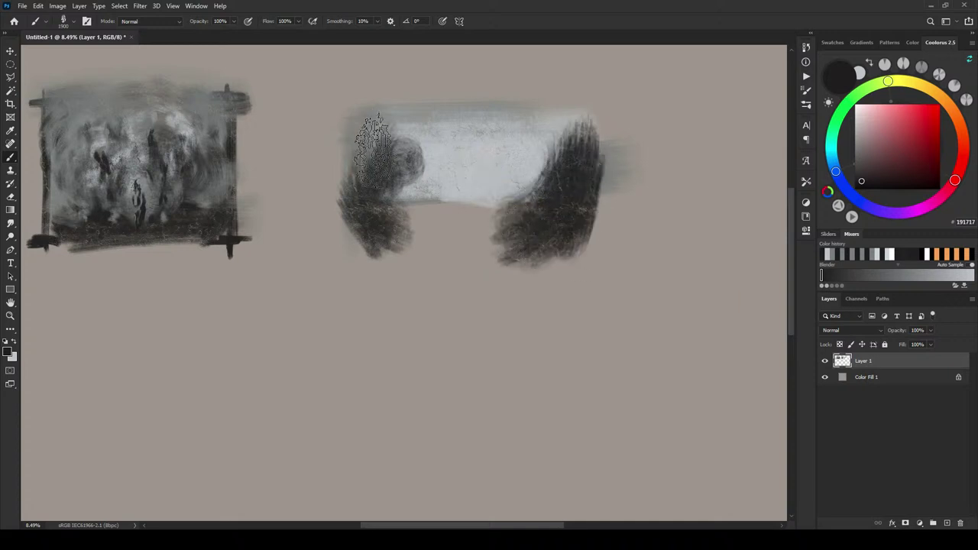
mouse_move(373, 151)
left_mouse_down()
mouse_move(359, 172)
mouse_move(482, 172)
mouse_move(332, 226)
mouse_move(345, 214)
mouse_move(313, 208)
mouse_move(342, 133)
mouse_move(355, 121)
mouse_move(401, 126)
left_mouse_up()
Paint two small near-black shapes between the dark side masses with a reduced brush
key("bracketleft")
key("bracketleft")
key("bracketleft")
key("bracketleft")
key("bracketleft")
key("bracketleft")
key("bracketleft")
left_click_drag(431, 214, 434, 238)
mouse_move(491, 230)
left_mouse_down()
mouse_move(533, 223)
mouse_move(483, 230)
left_mouse_up()
Switch to light grey and paint a horizontal pale band across the base of the dark masses at 700 px
key("x")
key("bracketleft")
key("bracketleft")
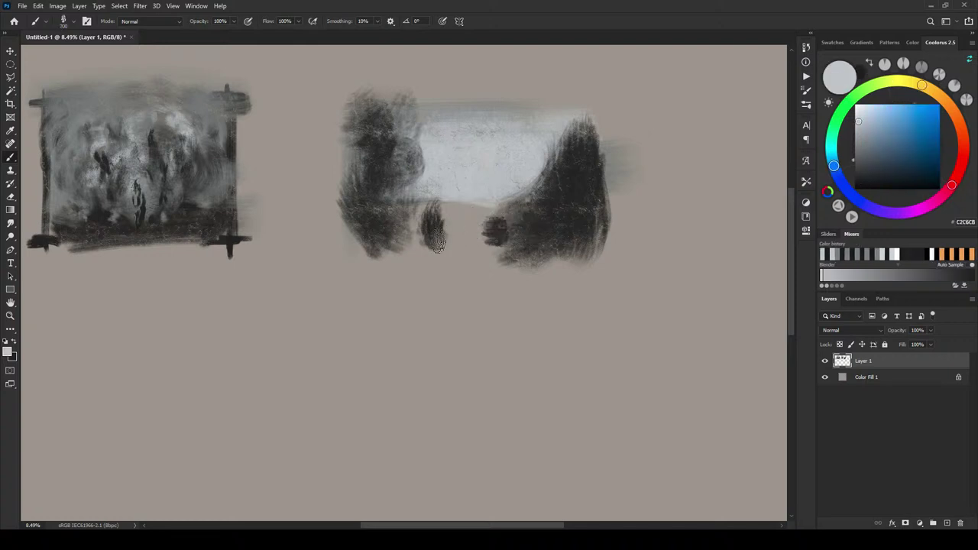
mouse_move(388, 246)
left_mouse_down()
mouse_move(511, 243)
mouse_move(552, 255)
mouse_move(555, 232)
mouse_move(595, 234)
left_mouse_up()
Paint thin light-grey streaks at the left bank and fill the central gap above the pale band, enlarging the brush to 1000 px
key("bracketright")
key("bracketright")
key("bracketright")
key("bracketright")
key("bracketleft")
key("bracketleft")
key("bracketleft")
key("bracketleft")
key("bracketleft")
key("bracketleft")
key("bracketleft")
key("bracketleft")
key("bracketleft")
key("bracketleft")
key("bracketleft")
key("bracketleft")
key("bracketleft")
key("bracketleft")
key("bracketleft")
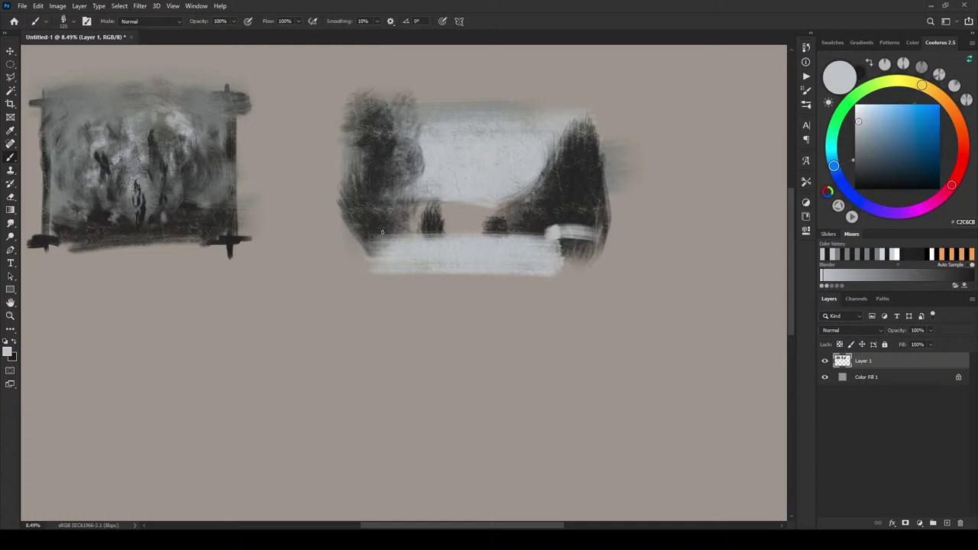
mouse_move(383, 232)
left_mouse_down()
mouse_move(442, 238)
mouse_move(377, 251)
mouse_move(478, 250)
mouse_move(424, 257)
mouse_move(447, 159)
mouse_move(460, 213)
mouse_move(452, 227)
mouse_move(449, 207)
mouse_move(464, 224)
mouse_move(470, 212)
mouse_move(426, 215)
mouse_move(468, 220)
mouse_move(512, 187)
left_mouse_up()
key("bracketright")
key("bracketright")
key("bracketright")
key("bracketright")
key("bracketright")
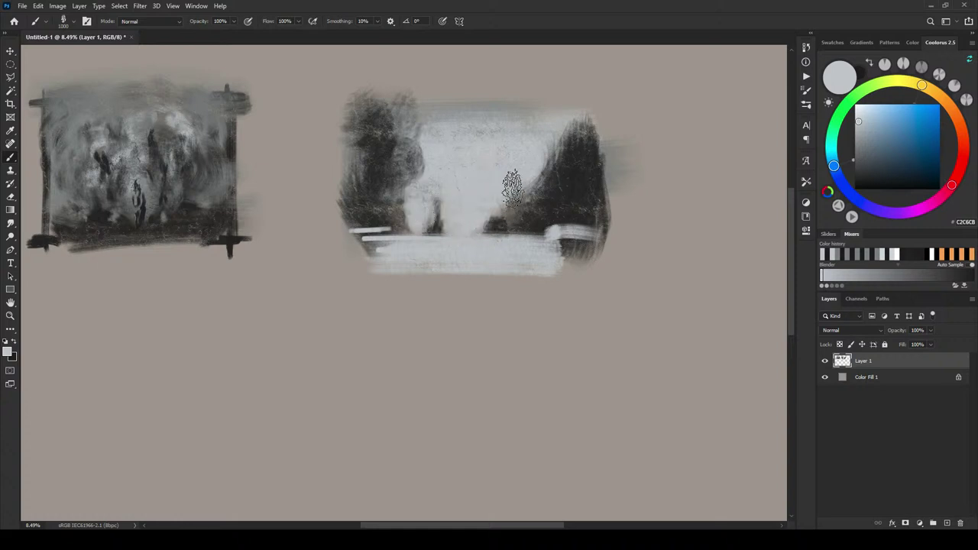
Sample near-black and paint feathered 700 px downward strokes along the inner edges of both dark masses
left_click(439, 229, "alt")
key("bracketleft")
key("bracketleft")
key("bracketleft")
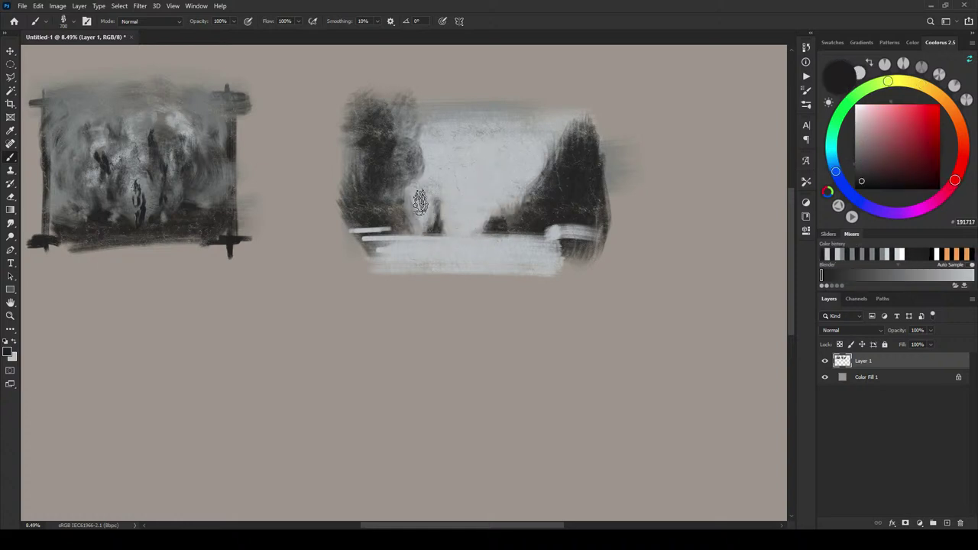
left_click_drag(420, 202, 419, 244)
mouse_move(455, 190)
left_mouse_down()
mouse_move(448, 218)
mouse_move(458, 237)
mouse_move(474, 182)
mouse_move(469, 240)
mouse_move(460, 168)
mouse_move(476, 239)
left_mouse_up()
left_click_drag(503, 181, 497, 216)
left_click_drag(519, 161, 510, 205)
left_click_drag(544, 141, 534, 187)
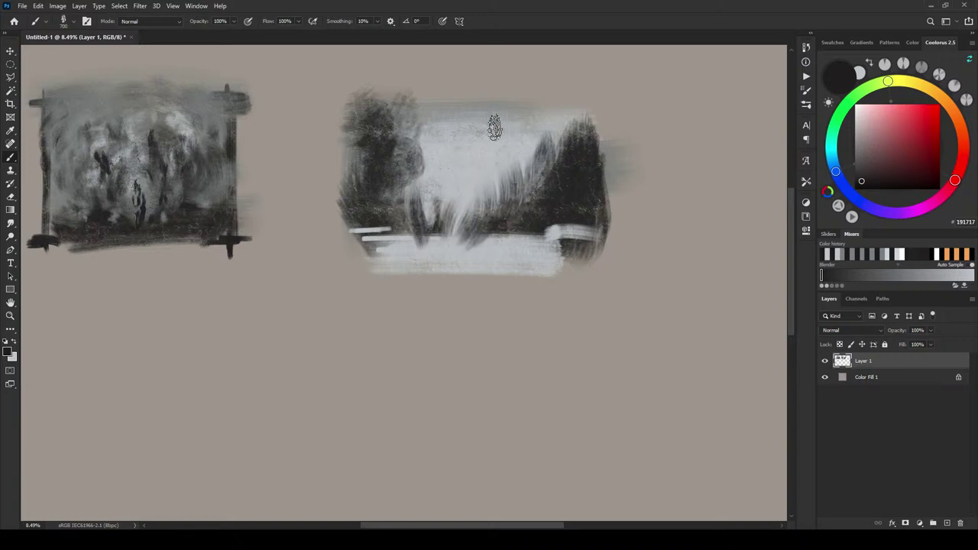
left_click(544, 139)
Paint a slim near-black standing figure overlapping the pale band beside the left mass with a 125 px brush
key("bracketleft")
key("bracketleft")
key("bracketleft")
key("bracketleft")
key("bracketleft")
key("bracketleft")
key("bracketleft")
key("bracketleft")
key("bracketleft")
left_click_drag(438, 233, 443, 241)
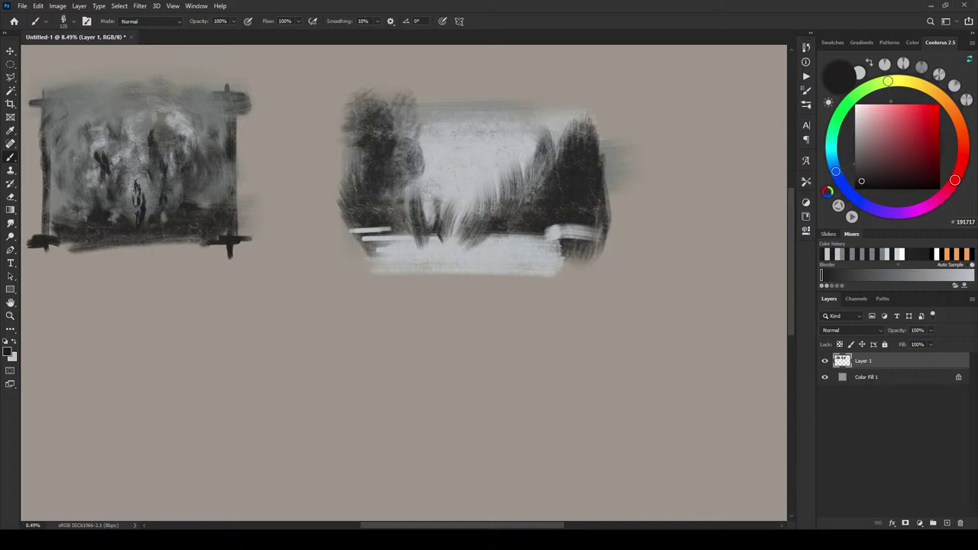
left_click_drag(425, 208, 426, 220)
left_click_drag(431, 218, 434, 256)
key("[")
key("[")
key("[")
key("[")
key("[")
key("[")
key("[")
key("[")
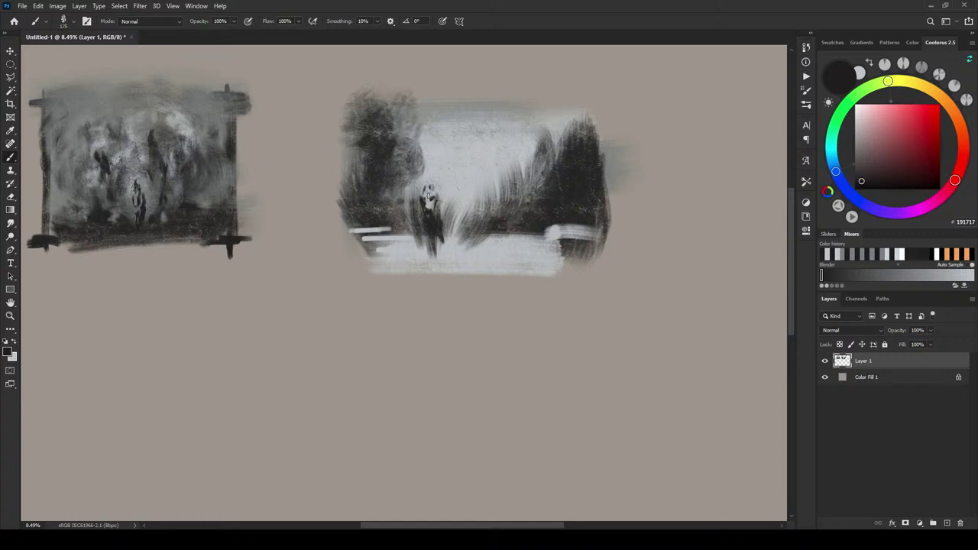
Paint near-black strokes around the standing figure's head and thicken its lower body with a larger brush
key("]")
key("]")
key("]")
key("]")
key("]")
left_click_drag(437, 186, 431, 179)
key("]")
key("]")
key("]")
key("]")
mouse_move(436, 237)
left_mouse_down()
mouse_move(431, 265)
mouse_move(455, 233)
mouse_move(426, 221)
mouse_move(438, 244)
mouse_move(439, 214)
mouse_move(439, 239)
left_mouse_up()
Switch to light grey and paint a small pale highlight along the standing figure's side with a reduced brush
key("]")
key("]")
key("]")
key("]")
key("]")
key("]")
key("]")
key("x")
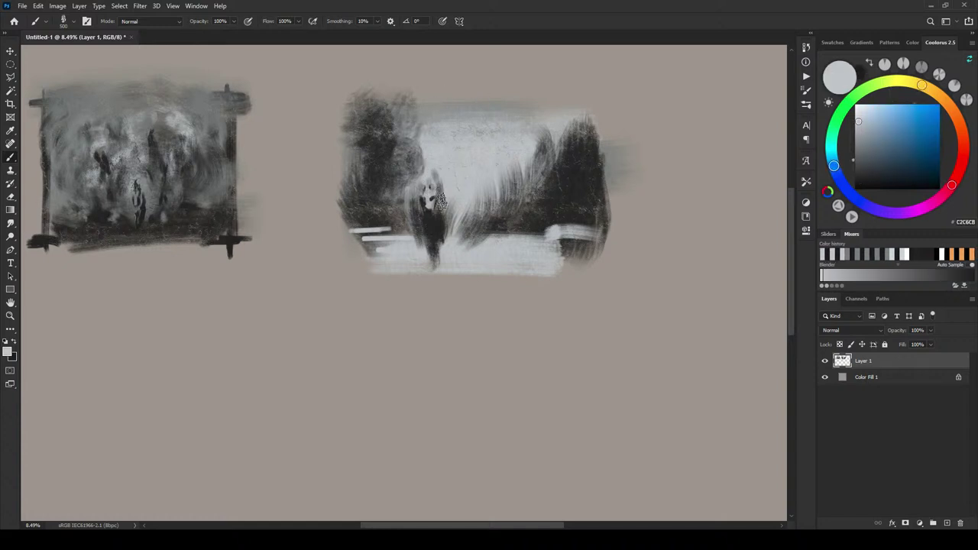
key("[")
key("[")
key("[")
key("[")
key("[")
key("[")
key("[")
key("[")
key("[")
left_click_drag(440, 228, 436, 225)
Paint light-grey dabs beside the standing figure's torso and a separate pale dab further right above the ground band
key("]")
key("]")
key("]")
key("]")
key("]")
key("]")
key("]")
mouse_move(419, 221)
left_mouse_down()
mouse_move(416, 195)
mouse_move(419, 215)
mouse_move(417, 198)
mouse_move(487, 198)
mouse_move(483, 210)
left_mouse_up()
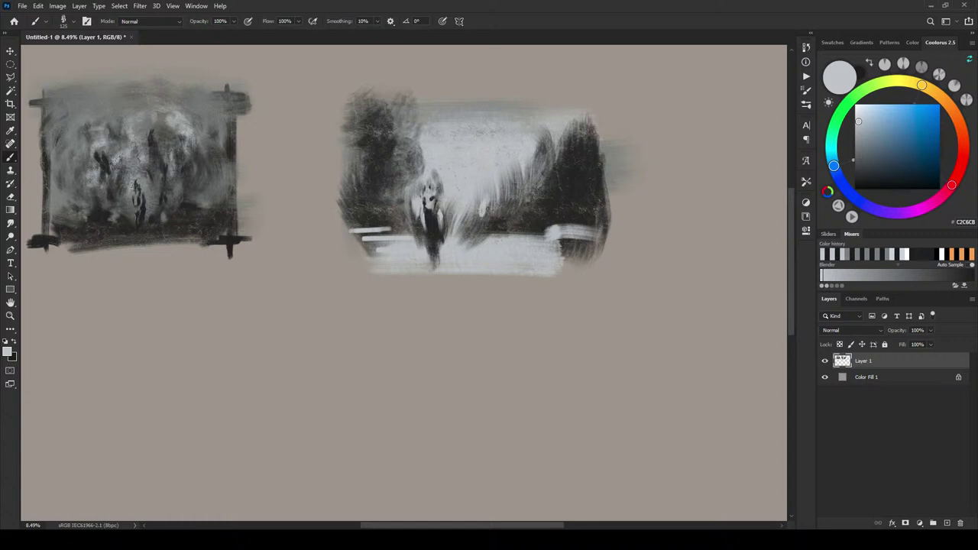
Paint pale figure-like dabs within the left dark mass and along the inner edge of the right one, varying the brush size
mouse_move(393, 163)
left_mouse_down()
mouse_move(394, 193)
mouse_move(390, 183)
left_mouse_up()
key("[")
key("[")
key("[")
left_click_drag(517, 184, 532, 178)
key("]")
key("]")
key("]")
key("]")
left_click_drag(388, 158, 386, 130)
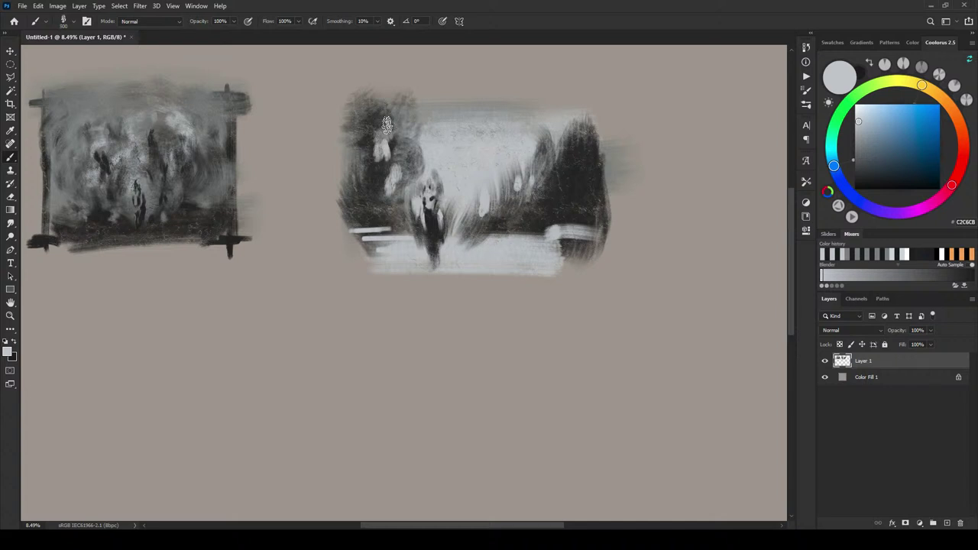
left_click_drag(558, 150, 556, 176)
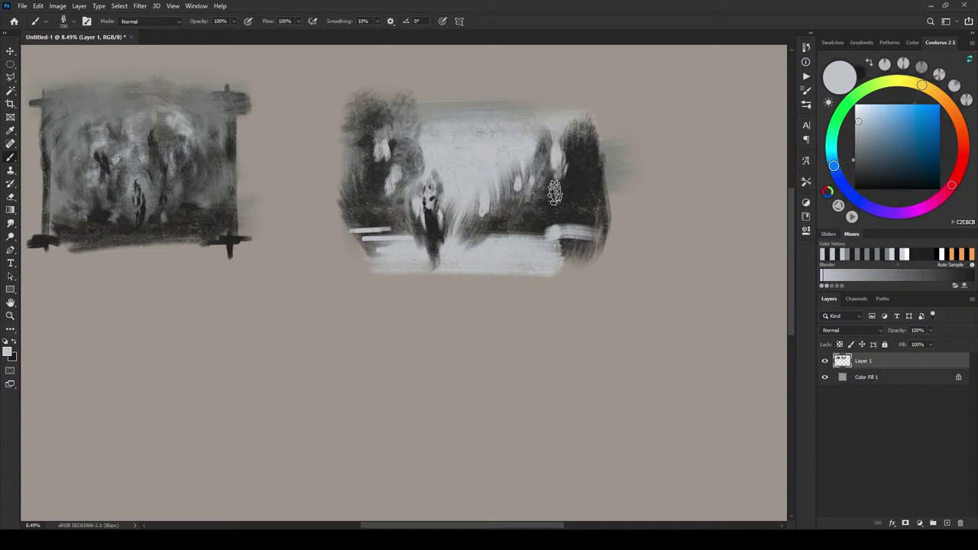
Switch to near-black and carve a small figure's dark head and body into the pale dab on the right mass
key("x")
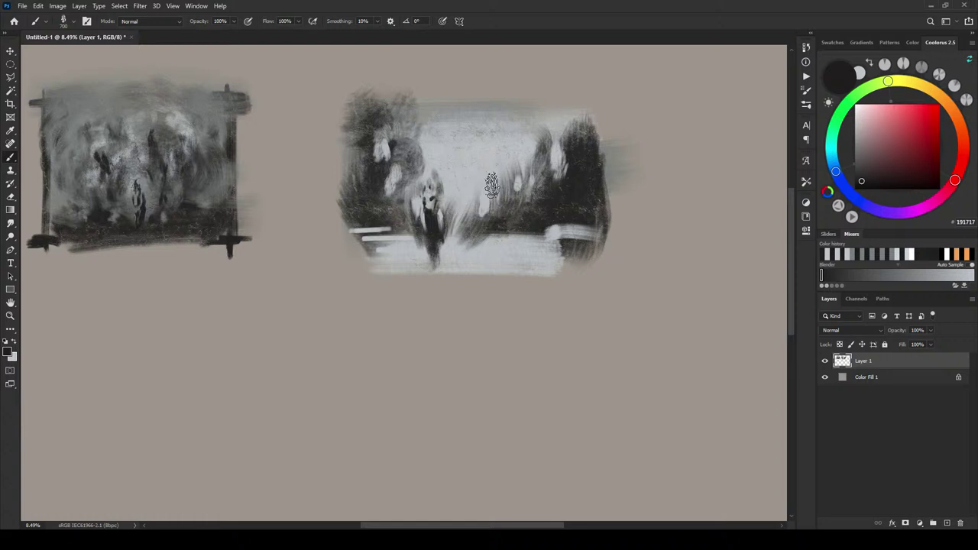
key("[")
key("[")
key("[")
key("[")
key("[")
key("[")
key("[")
key("[")
key("[")
key("[")
key("[")
key("[")
key("[")
key("[")
left_click_drag(565, 153, 560, 191)
Add near-black accents around the right figure, the smaller pale dab beside it and the lower dab in the left mass
key("bracketright")
key("bracketright")
key("bracketright")
key("bracketright")
key("bracketright")
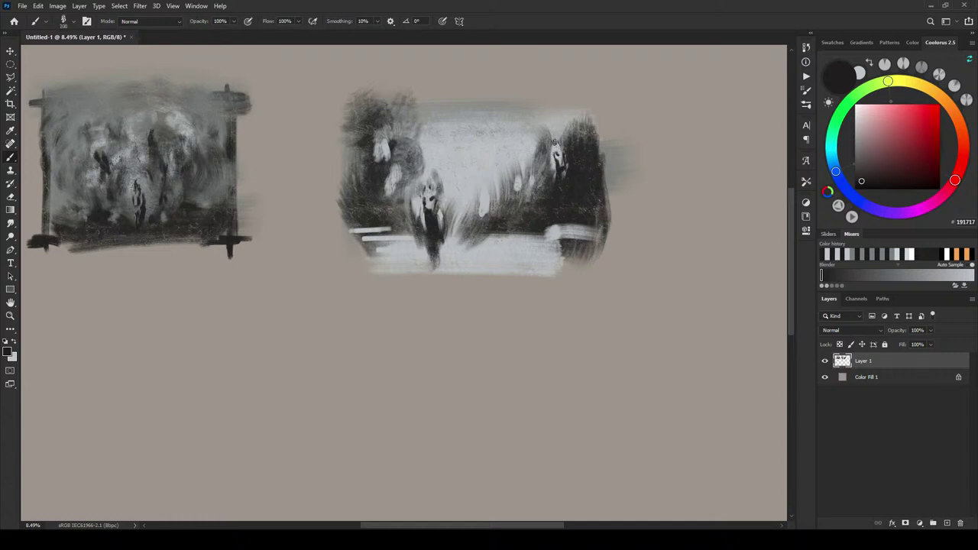
left_click_drag(547, 138, 517, 182)
mouse_move(382, 129)
left_mouse_down()
mouse_move(383, 141)
mouse_move(394, 137)
mouse_move(394, 166)
left_mouse_up()
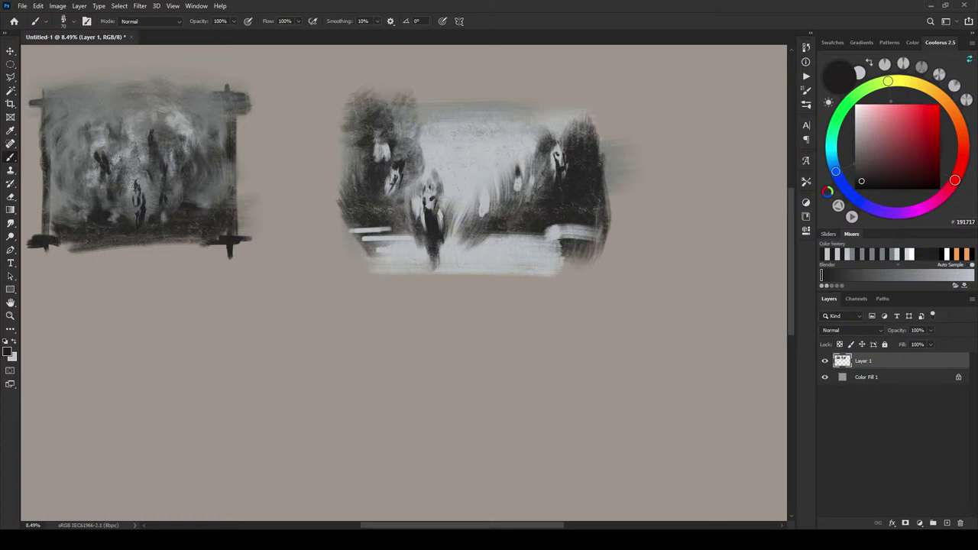
Define the upper figure in the left mass with small alternating light-grey and near-black strokes
key("bracketright")
key("bracketright")
key("bracketright")
key("bracketright")
key("bracketright")
key("bracketright")
key("bracketright")
key("bracketright")
key("bracketright")
key("bracketright")
key("bracketright")
key("bracketleft")
key("x")
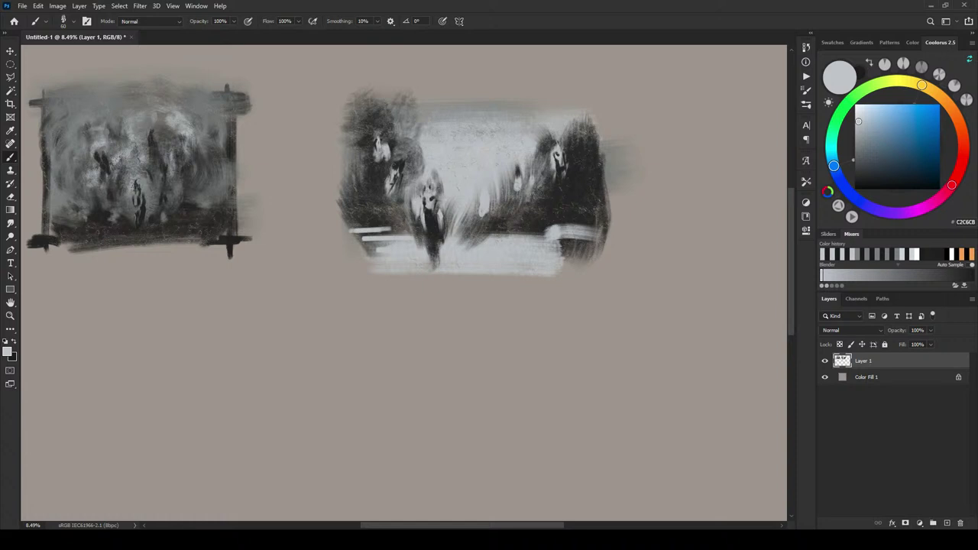
left_click_drag(379, 138, 379, 148)
key("x")
left_click_drag(378, 143, 378, 151)
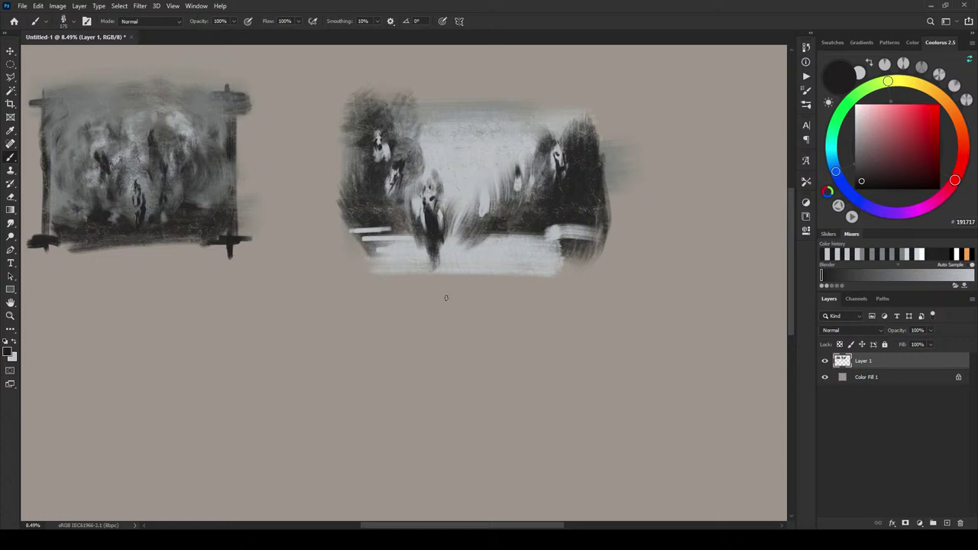
Sample light grey and paint small pale touches over the main standing figure's torso, varying the brush size
left_click(429, 206, "alt")
key("bracketleft")
key("bracketleft")
key("bracketleft")
key("bracketleft")
key("bracketleft")
key("bracketleft")
key("bracketleft")
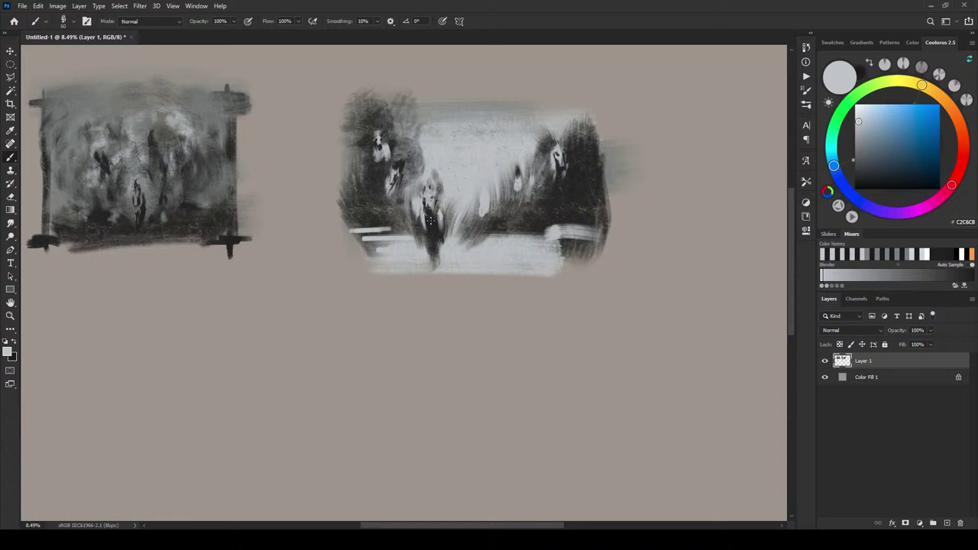
key("bracketright")
key("bracketright")
key("bracketright")
key("bracketright")
key("bracketright")
key("bracketleft")
key("bracketleft")
key("bracketleft")
key("bracketleft")
key("bracketleft")
key("bracketright")
key("bracketright")
key("bracketright")
key("bracketright")
Sample near-black and paint the main figure's legs over the pale ground, darkening the area beside its shoulder
left_click(409, 205, "alt")
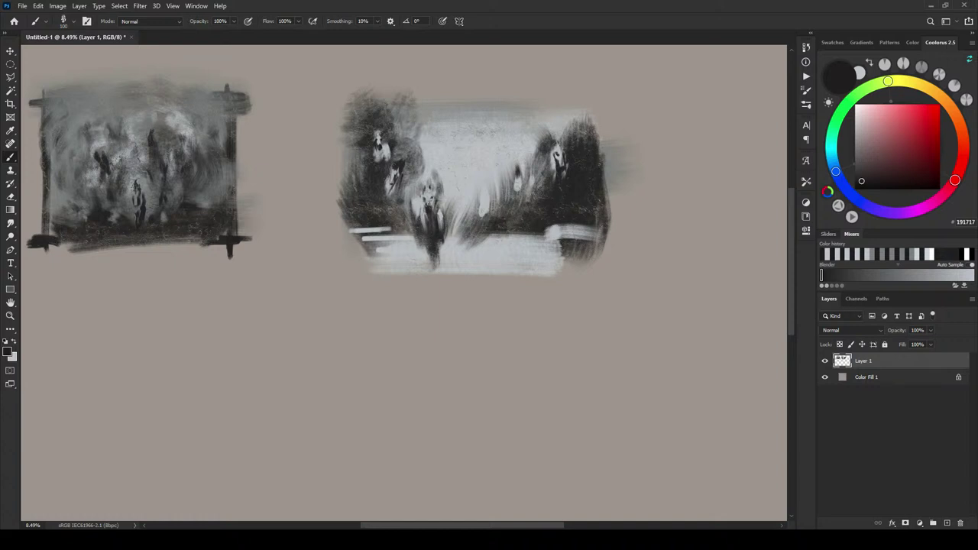
key("bracketright")
key("bracketright")
key("bracketright")
mouse_move(432, 249)
left_mouse_down()
mouse_move(441, 247)
mouse_move(414, 210)
mouse_move(440, 253)
left_mouse_up()
left_click_drag(406, 198, 408, 208)
Sample light grey and lighten the dark smudge around the main figure's head with an enlarged brush
key("bracketright")
key("bracketright")
key("bracketright")
key("bracketright")
key("bracketright")
key("bracketright")
key("bracketright")
key("bracketright")
key("bracketright")
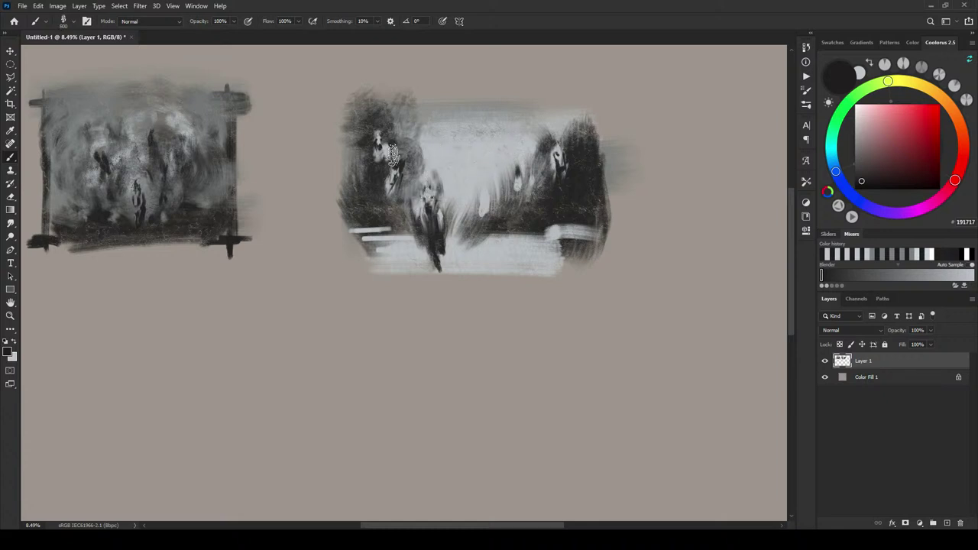
left_click(428, 165, "alt")
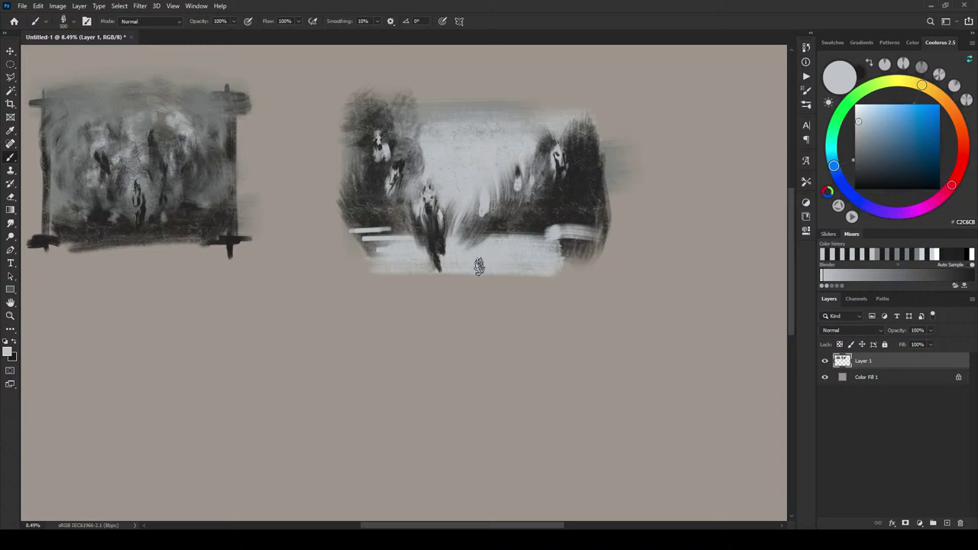
Switch to near-black and sweep a broad diagonal dark band across the pale gap to the right mass at 1000 px
key("x")
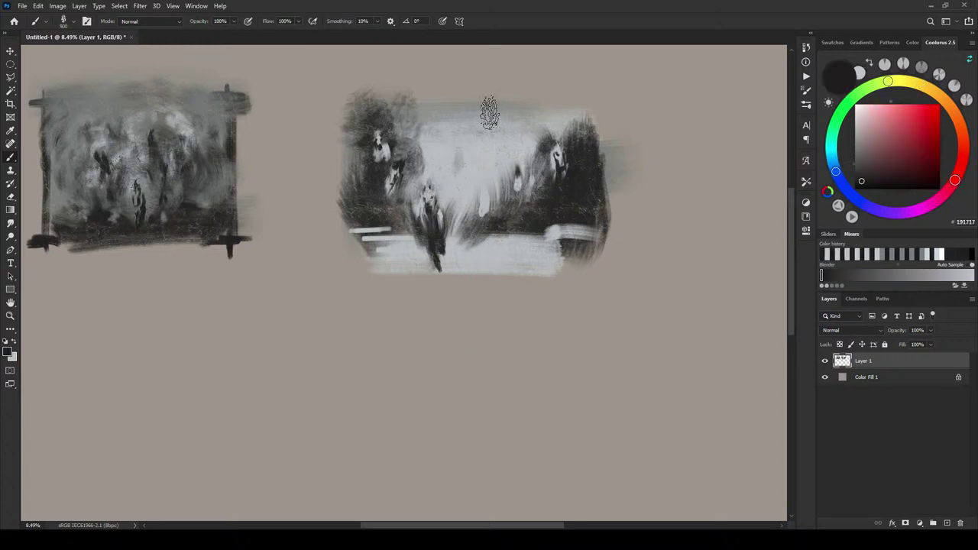
key("bracketright")
key("bracketright")
key("bracketright")
key("bracketright")
key("bracketright")
key("bracketright")
mouse_move(450, 166)
left_mouse_down()
mouse_move(508, 143)
mouse_move(460, 179)
mouse_move(533, 136)
mouse_move(459, 191)
mouse_move(516, 159)
mouse_move(474, 191)
mouse_move(557, 115)
left_mouse_up()
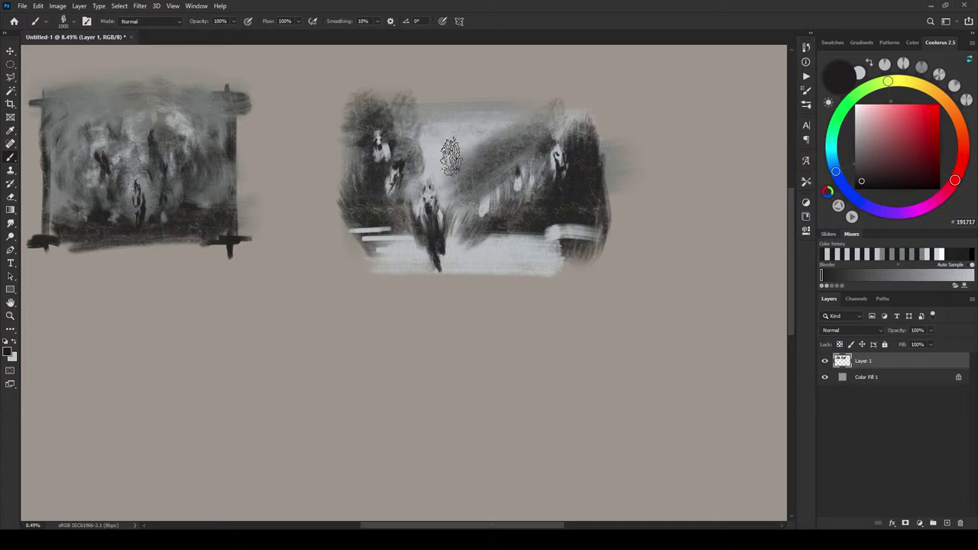
Sample light grey and brush soft 1000 px mist over the diagonal band and left of the main figure, touching the framed sketch too
left_click(451, 162, "alt")
mouse_move(501, 161)
left_mouse_down()
mouse_move(462, 185)
mouse_move(449, 168)
mouse_move(475, 139)
mouse_move(478, 175)
mouse_move(458, 184)
mouse_move(452, 161)
mouse_move(474, 134)
mouse_move(484, 169)
mouse_move(533, 125)
mouse_move(434, 152)
mouse_move(364, 212)
mouse_move(398, 225)
left_mouse_up()
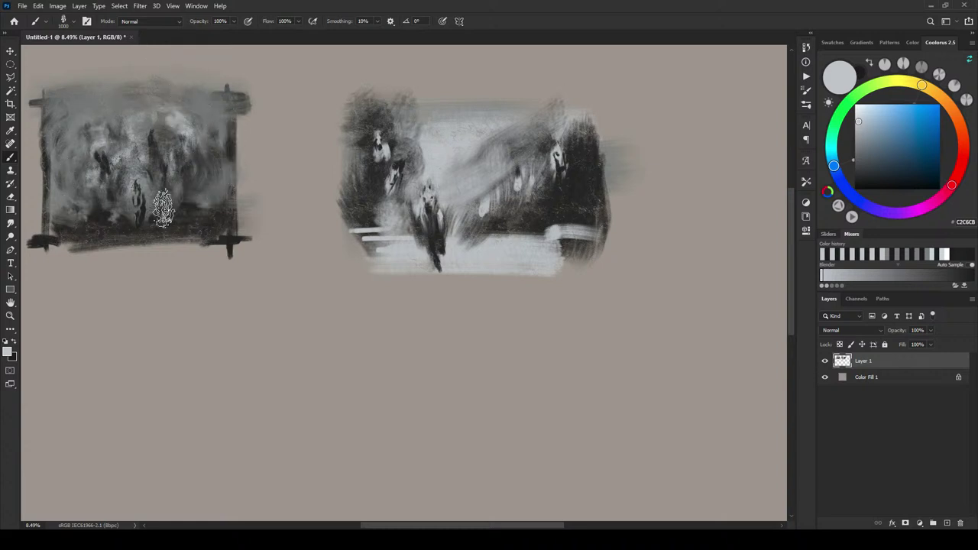
left_click_drag(180, 144, 166, 126)
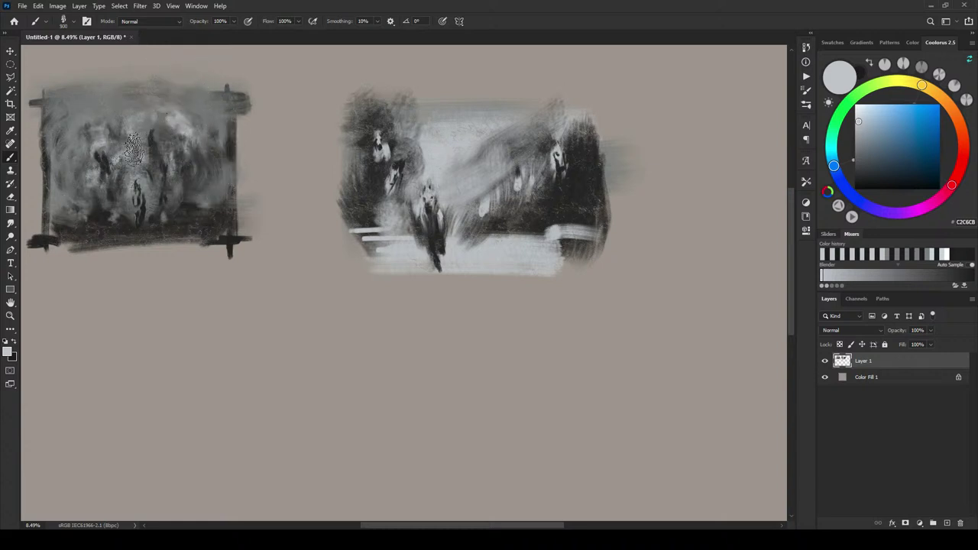
Sample near-black with a reduced brush and paint thin dark marks on the pale ground between the main figure and the right mass
key("bracketleft")
key("bracketleft")
key("bracketleft")
key("bracketleft")
key("bracketleft")
key("bracketleft")
key("bracketleft")
key("bracketleft")
key("bracketleft")
key("bracketleft")
key("bracketleft")
key("bracketright")
key("bracketleft")
key("bracketleft")
key("bracketleft")
key("bracketleft")
key("bracketleft")
left_click(506, 219, "alt")
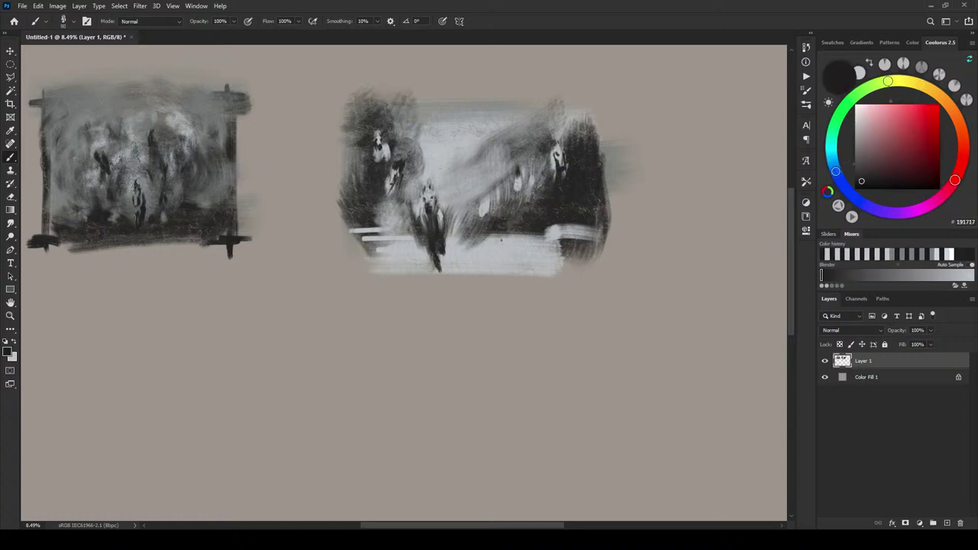
mouse_move(486, 246)
left_mouse_down()
mouse_move(534, 240)
mouse_move(464, 242)
mouse_move(485, 229)
mouse_move(580, 225)
left_mouse_up()
key("bracketright")
key("bracketright")
key("bracketright")
left_click(465, 242)
Paint a near-black edge along the base of the left mass, extending it towards the main figure's legs
key("bracketleft")
key("bracketleft")
key("bracketleft")
mouse_move(376, 228)
left_mouse_down()
mouse_move(395, 230)
mouse_move(349, 222)
mouse_move(393, 230)
mouse_move(357, 206)
left_mouse_up()
key("bracketright")
key("bracketright")
key("bracketright")
key("bracketright")
key("bracketleft")
key("bracketleft")
key("bracketleft")
key("bracketleft")
key("bracketleft")
key("bracketleft")
key("bracketleft")
key("bracketleft")
key("bracketleft")
key("bracketleft")
key("bracketleft")
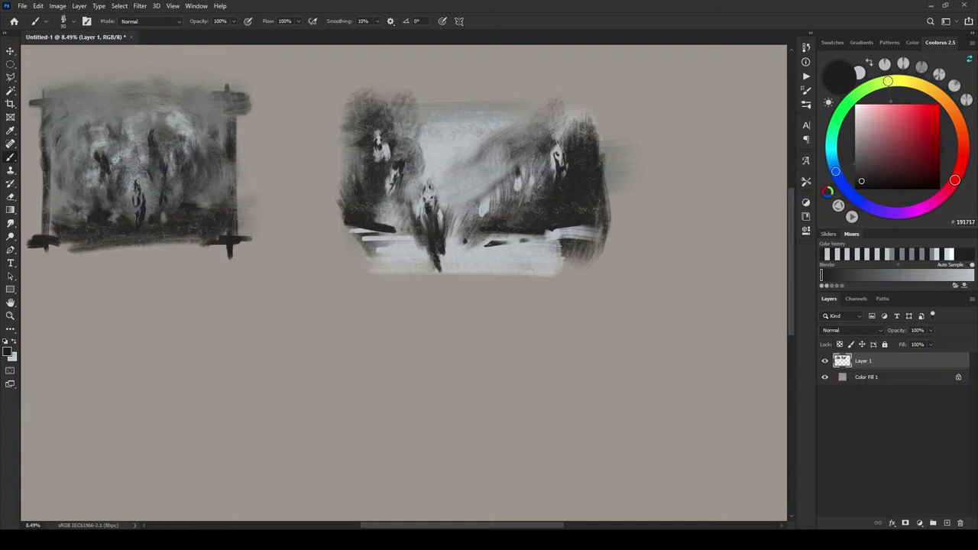
mouse_move(400, 232)
left_mouse_down()
mouse_move(413, 231)
mouse_move(375, 210)
mouse_move(383, 216)
left_mouse_up()
Add small near-black strokes and dabs across the pale ground to the left of the main figure
key("bracketright")
key("bracketright")
key("bracketright")
key("bracketright")
key("bracketright")
key("bracketright")
key("bracketright")
key("bracketright")
key("bracketright")
key("bracketright")
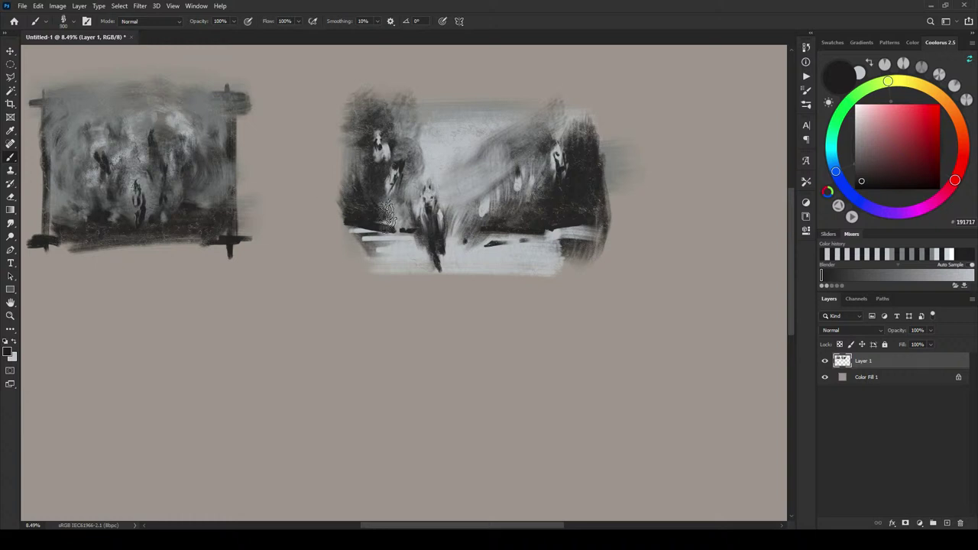
key("bracketleft")
key("bracketleft")
key("bracketleft")
key("bracketleft")
key("bracketleft")
left_click_drag(358, 246, 383, 240)
key("bracketleft")
key("bracketleft")
key("bracketleft")
left_click(399, 243)
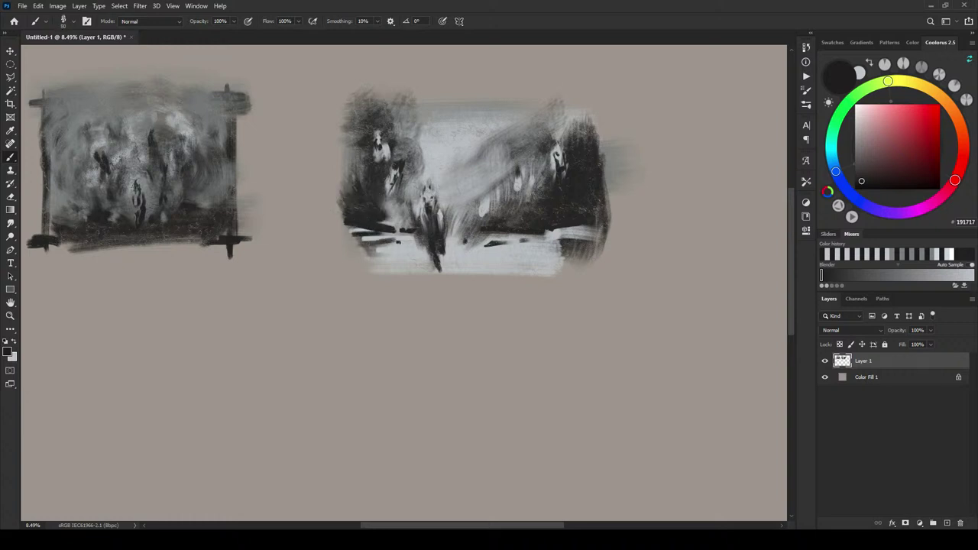
left_click(405, 247)
Block in a wide near-black rectangle for a third sketch on the blank area below the framed sketch, enlarging the brush to 2000 px
key("bracketright")
key("bracketright")
key("bracketright")
key("bracketright")
key("bracketright")
key("bracketright")
scroll(513, 293, "left", 4)
scroll(513, 293, "down", 2)
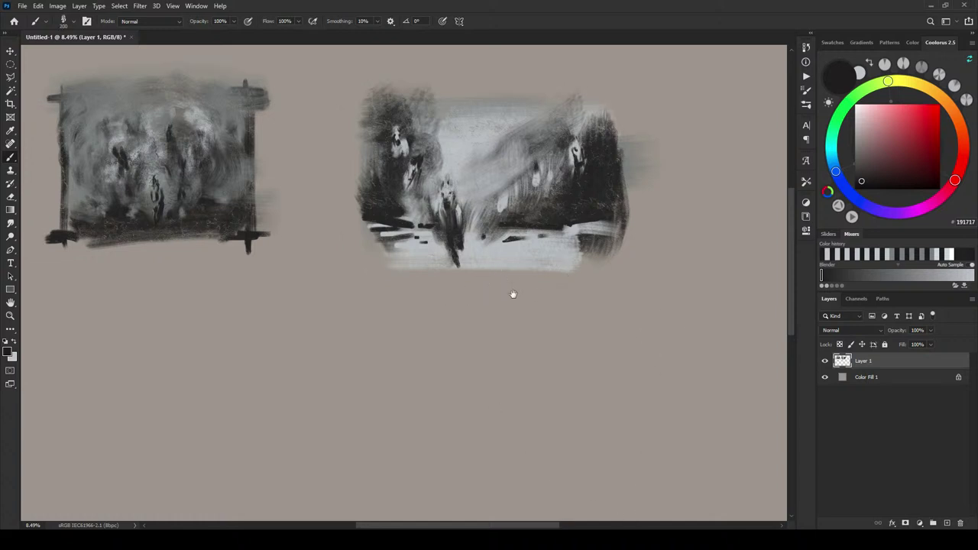
key("bracketright")
key("bracketright")
key("bracketright")
key("bracketright")
key("bracketright")
key("bracketright")
key("bracketright")
key("bracketright")
key("bracketright")
key("bracketright")
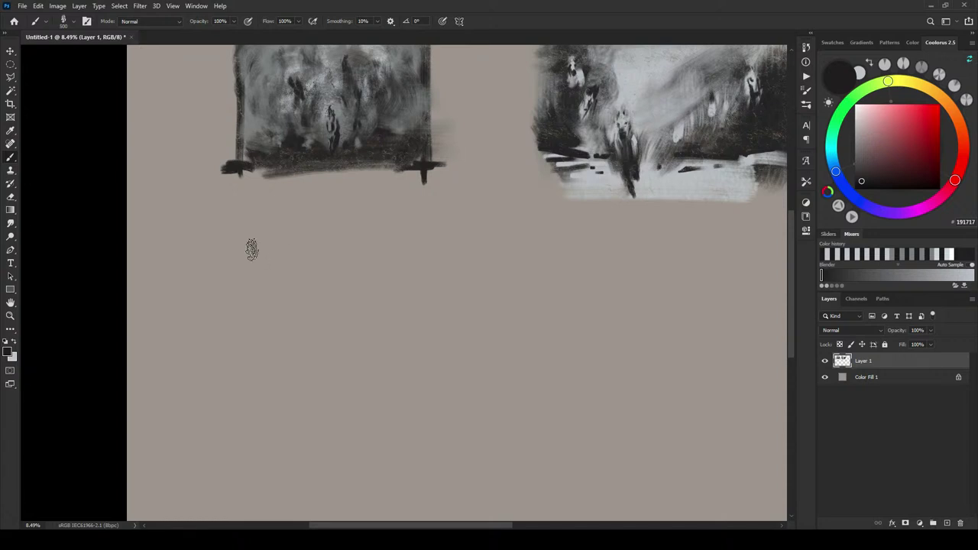
left_click_drag(236, 250, 240, 331)
mouse_move(249, 281)
left_mouse_down()
mouse_move(445, 263)
mouse_move(391, 319)
mouse_move(445, 345)
mouse_move(456, 336)
mouse_move(262, 336)
left_mouse_up()
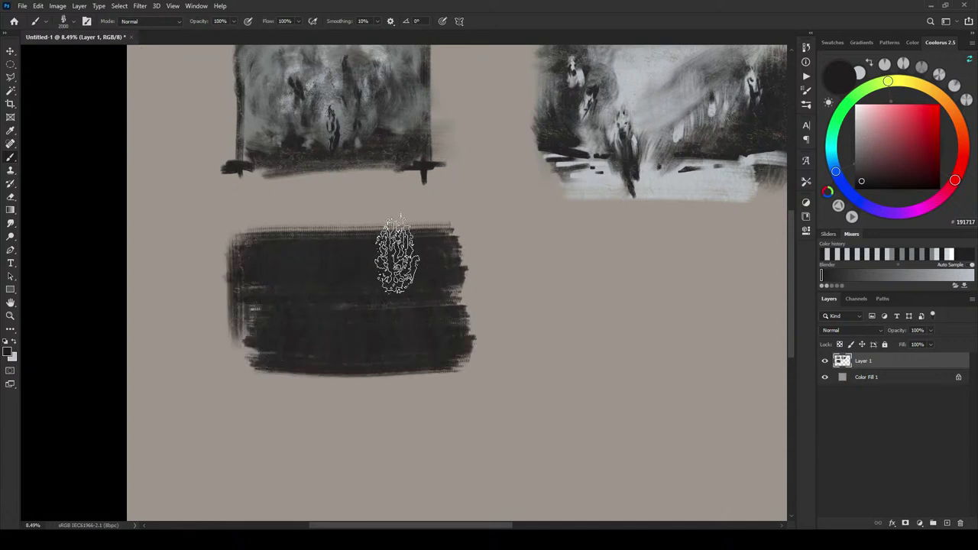
Switch to light grey and brush a broad diagonal light beam and a pale lower-right ground over the dark block
key("x")
mouse_move(422, 264)
left_mouse_down()
mouse_move(348, 336)
mouse_move(340, 360)
mouse_move(405, 355)
mouse_move(465, 337)
left_mouse_up()
Switch to near-black with a smaller brush and paint a standing figure at the beam's base with a horizontal cast shadow
key("x")
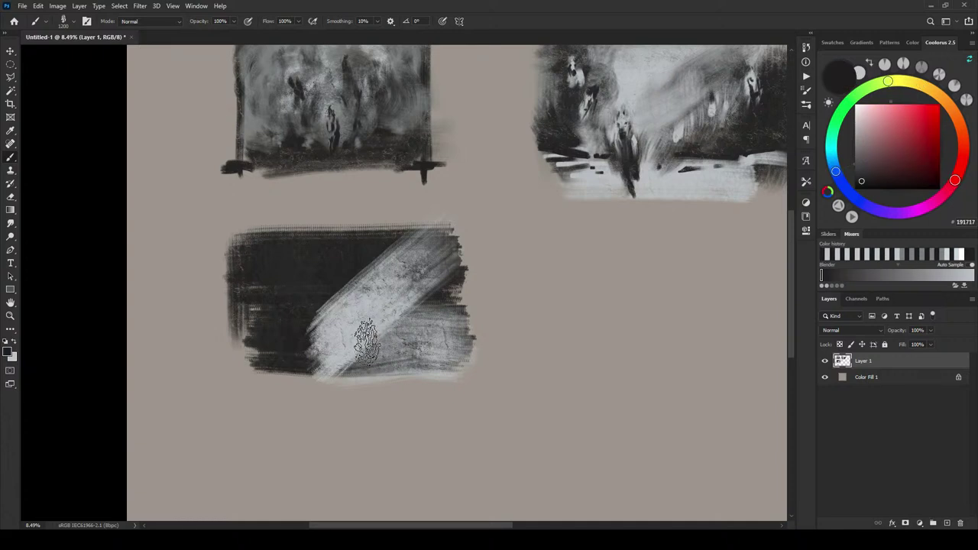
key("bracketleft")
key("bracketleft")
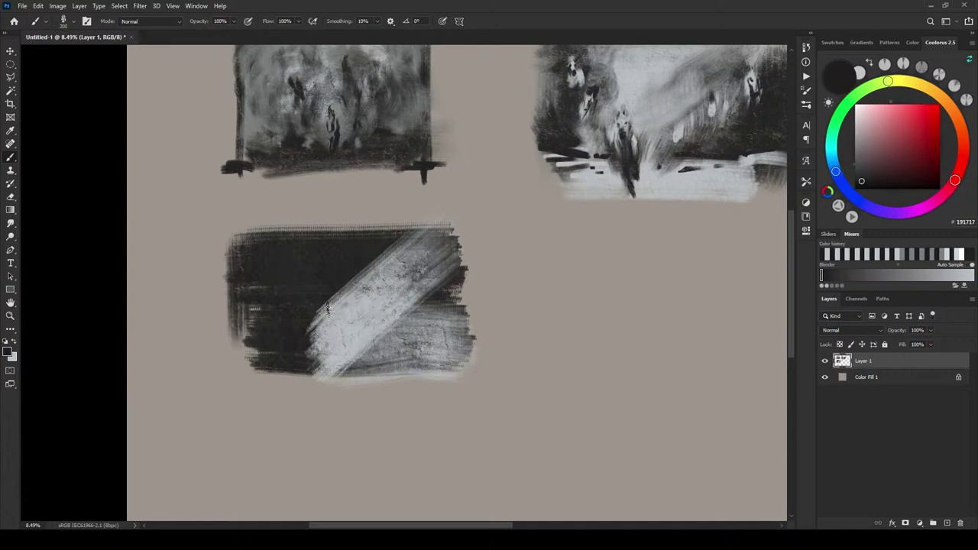
mouse_move(329, 298)
left_mouse_down()
mouse_move(342, 346)
mouse_move(333, 361)
mouse_move(359, 349)
mouse_move(410, 355)
left_mouse_up()
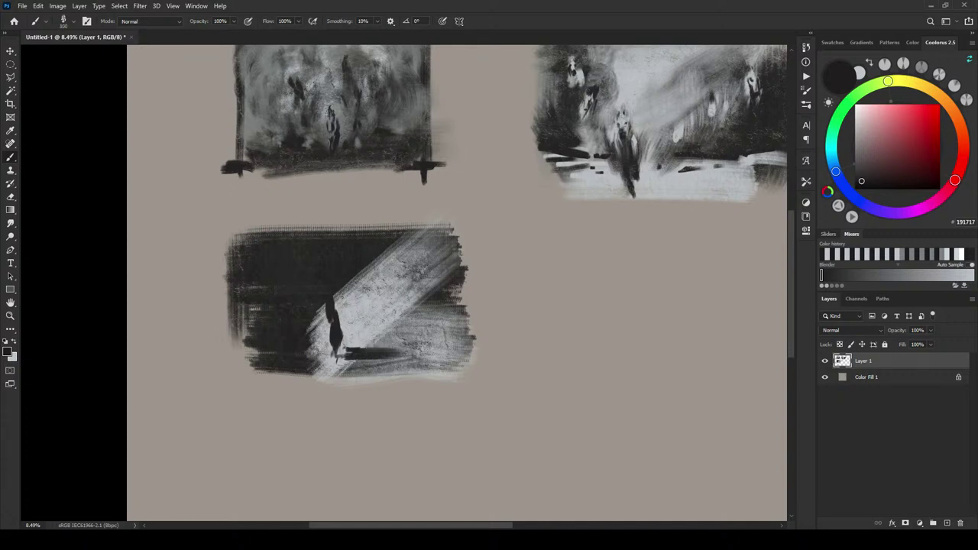
Sample light grey to paint the standing figure's face at 100 px, and reshape its body and shoulder in near-black
left_click(328, 306, "alt")
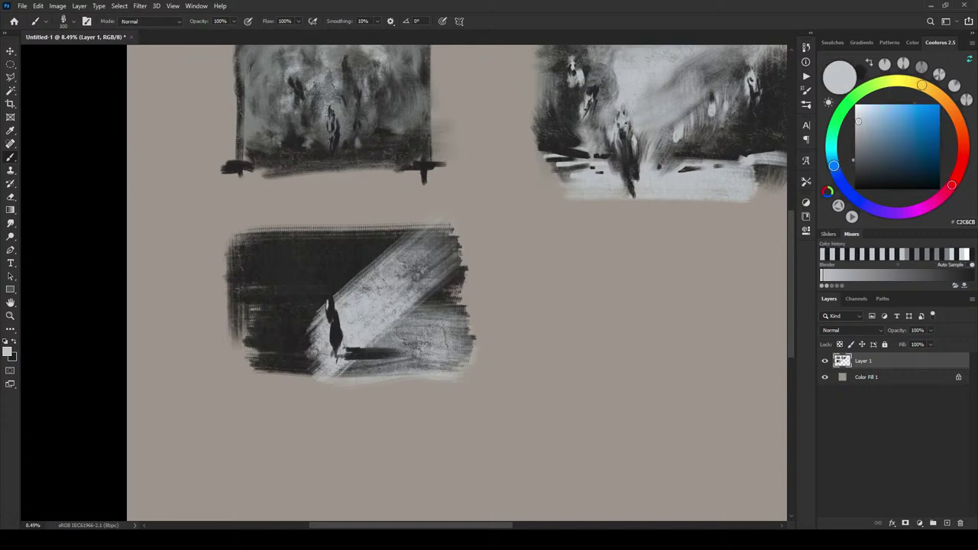
left_click_drag(329, 301, 330, 310)
key("x")
mouse_move(325, 336)
left_mouse_down()
mouse_move(330, 345)
mouse_move(325, 321)
left_mouse_up()
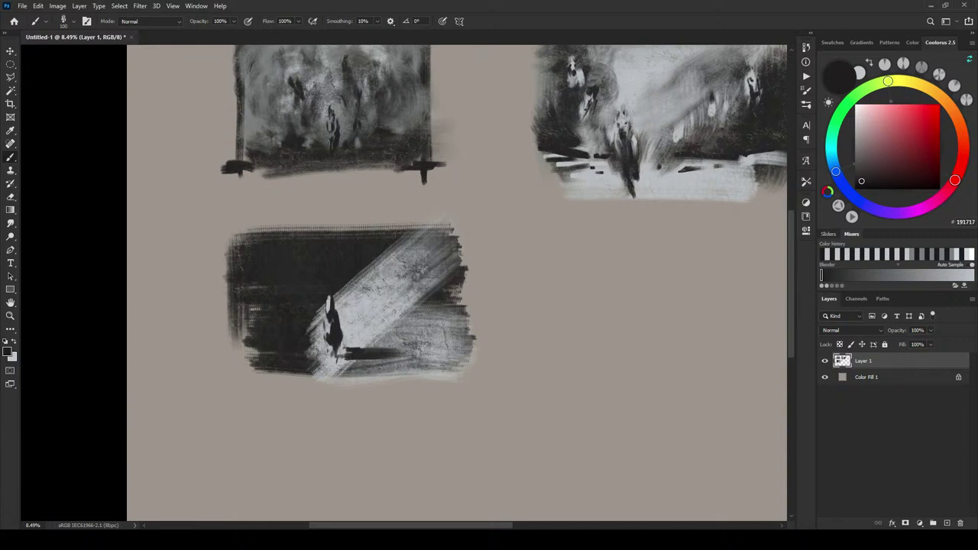
mouse_move(328, 354)
left_mouse_down()
mouse_move(343, 330)
mouse_move(339, 313)
left_mouse_up()
Alternate light grey and near-black at 100 px to refine the standing figure's side edges and separate its legs
key("x")
key("x")
key("x")
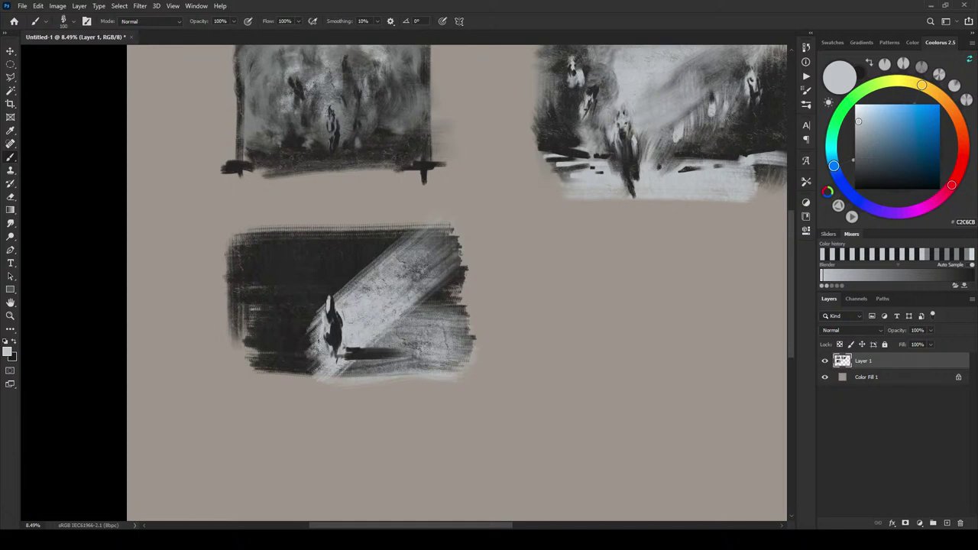
left_click_drag(315, 335, 315, 323)
left_click(333, 336, "alt")
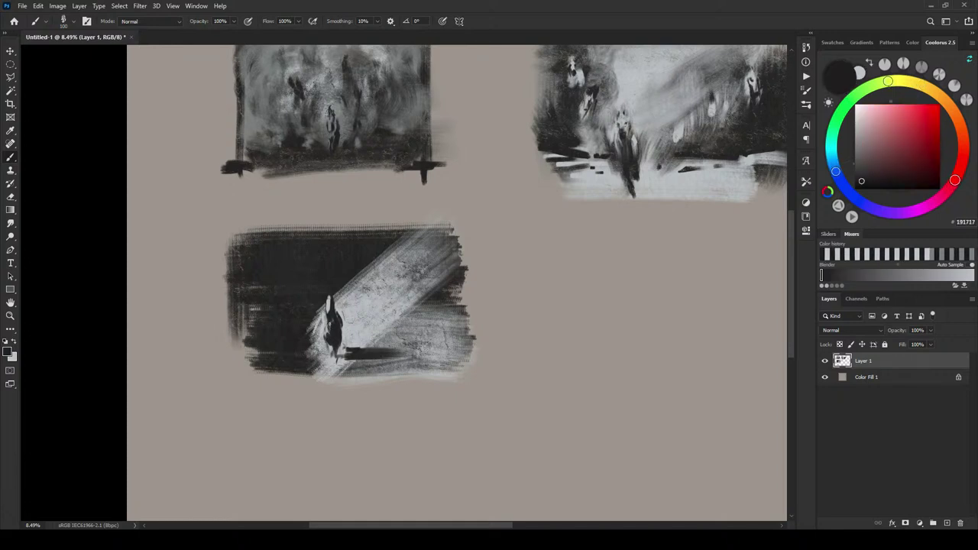
left_click(330, 331, "alt")
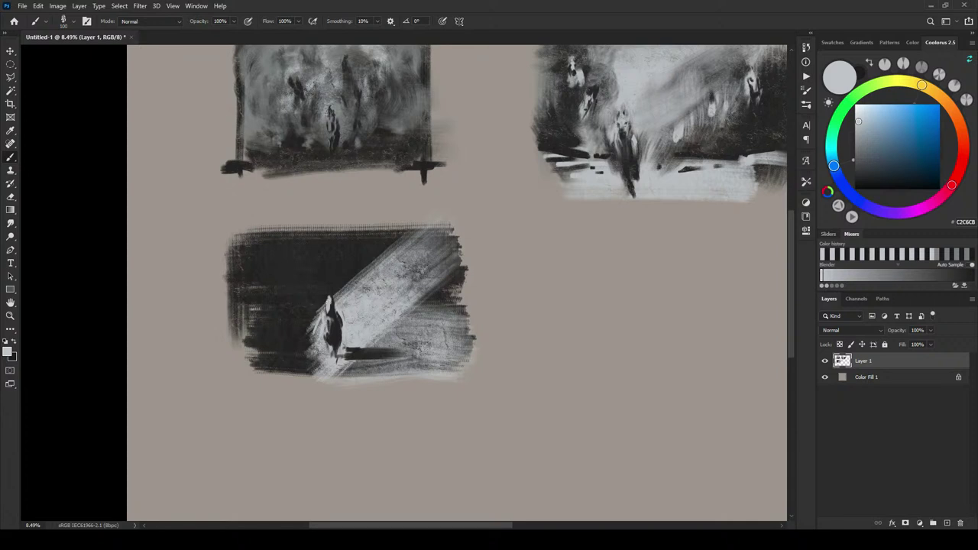
left_click(328, 297, "alt")
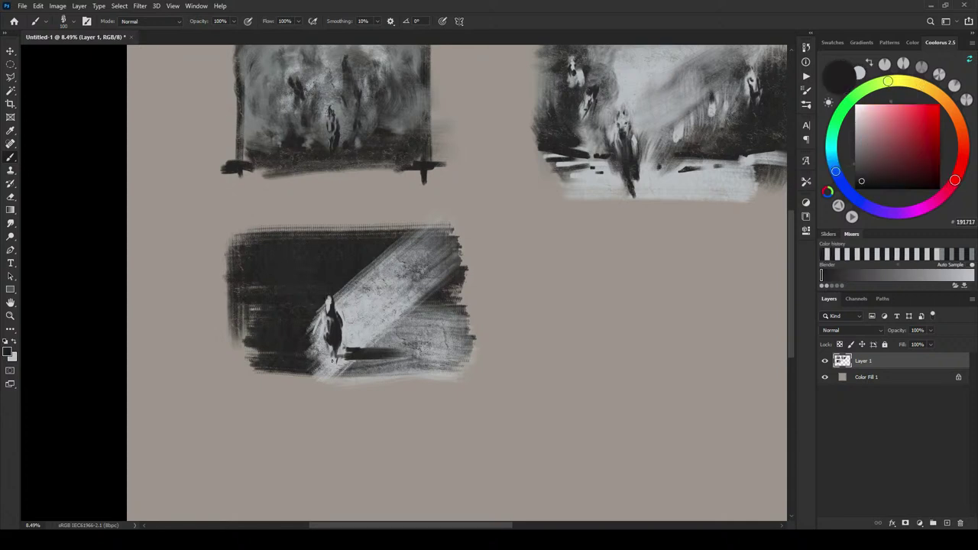
key("x")
mouse_move(332, 338)
left_mouse_down()
mouse_move(340, 348)
mouse_move(331, 363)
left_mouse_up()
Enlarge the brush and paint near-black over the beam's upper-left edge, breaking it into ragged strokes beside the figure
key("x")
key("x")
key("x")
key("]")
key("]")
key("]")
key("]")
key("]")
key("]")
key("]")
key("]")
key("]")
key("]")
key("]")
key("]")
key("]")
key("]")
key("]")
key("]")
key("]")
key("]")
key("]")
key("]")
key("]")
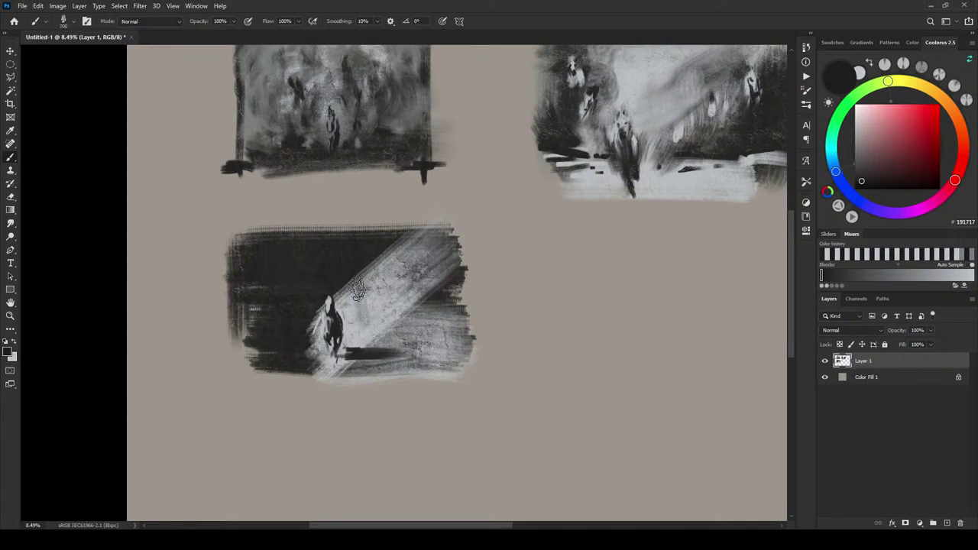
mouse_move(358, 289)
left_mouse_down()
mouse_move(352, 294)
mouse_move(369, 267)
mouse_move(385, 272)
mouse_move(426, 233)
left_mouse_up()
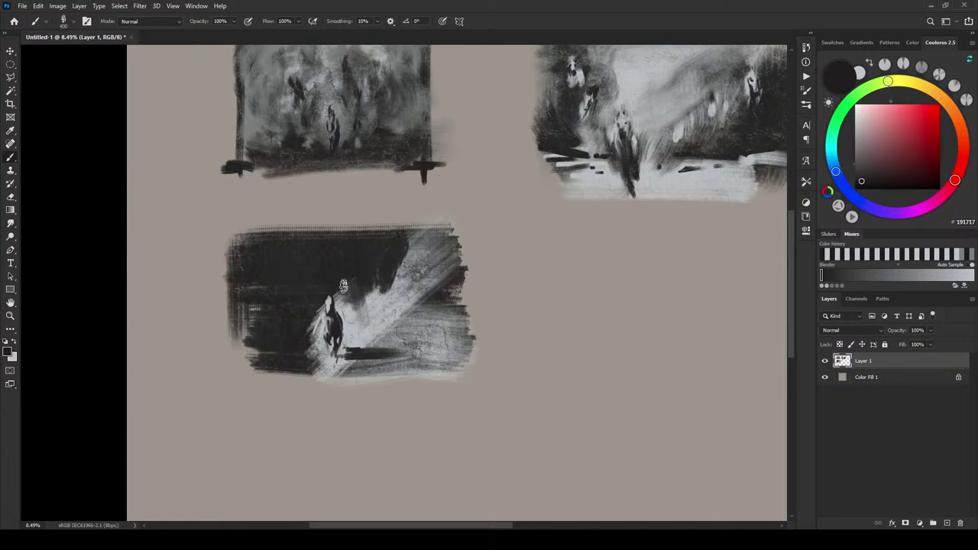
mouse_move(388, 279)
left_mouse_down()
mouse_move(374, 334)
mouse_move(359, 293)
mouse_move(356, 354)
mouse_move(382, 282)
left_mouse_up()
key("]")
Sample light grey and brush faint vertical streaks of mist into the dark area left of the standing figure
left_click(306, 313, "alt")
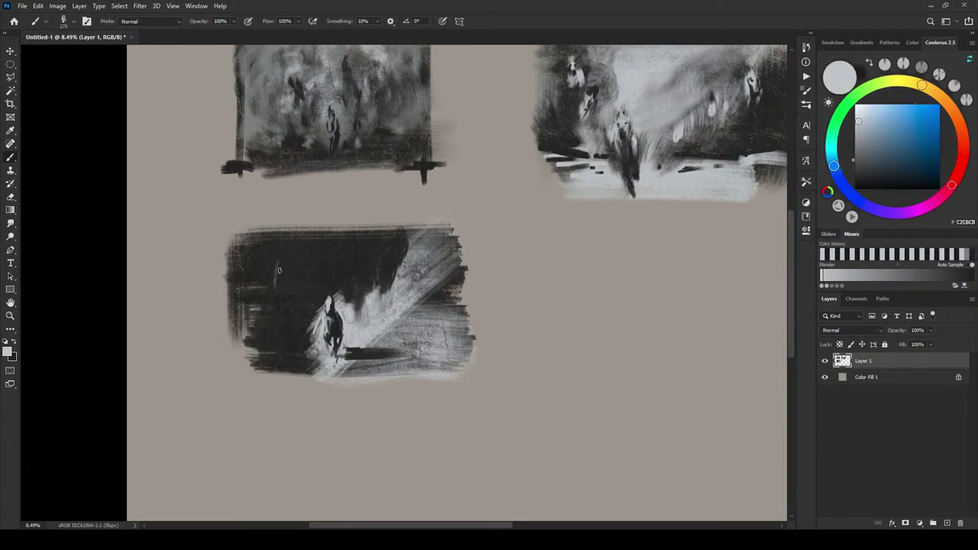
key("bracketright")
key("bracketright")
key("bracketright")
key("bracketright")
key("bracketright")
mouse_move(280, 271)
left_mouse_down()
mouse_move(292, 329)
mouse_move(298, 296)
mouse_move(286, 319)
mouse_move(284, 269)
mouse_move(286, 333)
mouse_move(266, 293)
mouse_move(269, 253)
mouse_move(272, 336)
left_mouse_up()
key("bracketright")
key("bracketright")
key("bracketright")
key("bracketright")
key("bracketright")
key("bracketright")
key("bracketright")
key("bracketright")
Paint pale horizontal ground strips beneath the standing figure and small light background figures at the third sketch's lower left
mouse_move(279, 286)
left_mouse_down()
mouse_move(273, 340)
mouse_move(281, 321)
mouse_move(287, 331)
mouse_move(308, 310)
mouse_move(294, 354)
mouse_move(306, 347)
mouse_move(310, 361)
mouse_move(341, 325)
mouse_move(331, 372)
mouse_move(319, 359)
mouse_move(324, 347)
mouse_move(292, 360)
mouse_move(325, 369)
mouse_move(267, 370)
mouse_move(334, 378)
left_mouse_up()
key("bracketright")
key("bracketright")
key("bracketright")
key("bracketright")
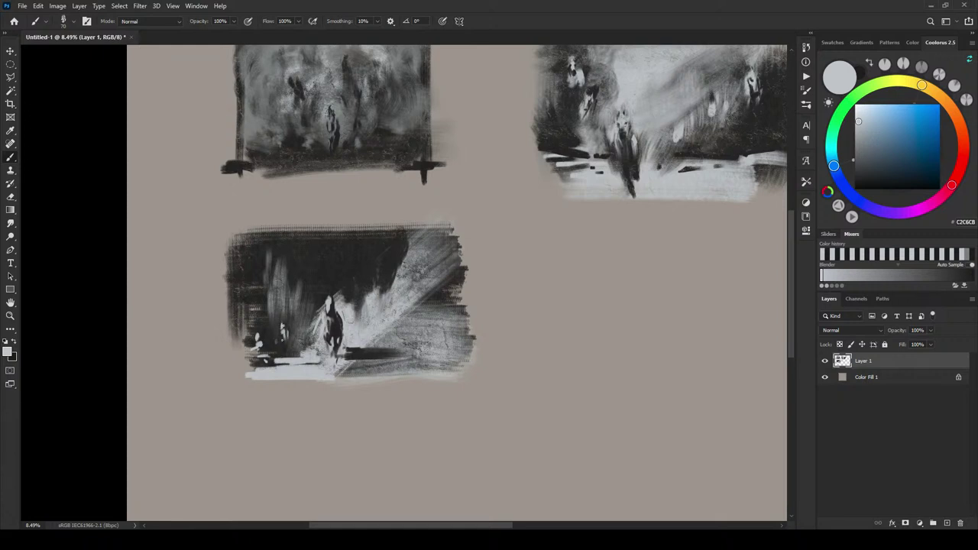
Alternate near-black and light grey to add faint pale vertical marks in the dark area above the third sketch's standing figure
key("x")
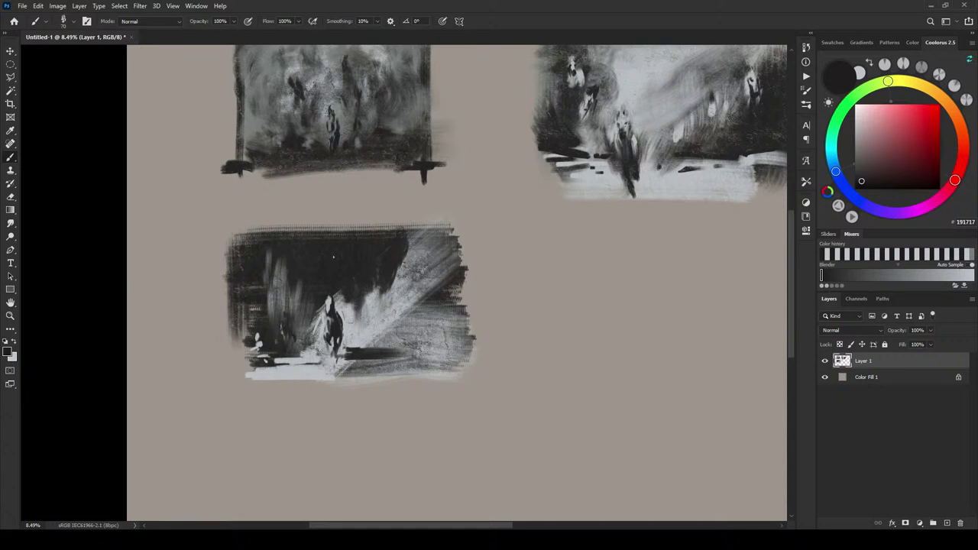
key("x")
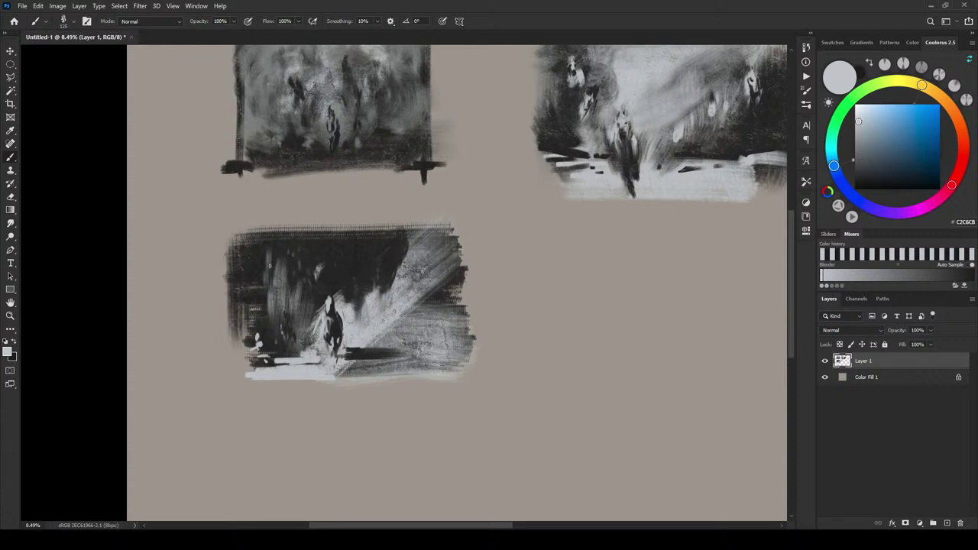
key("x")
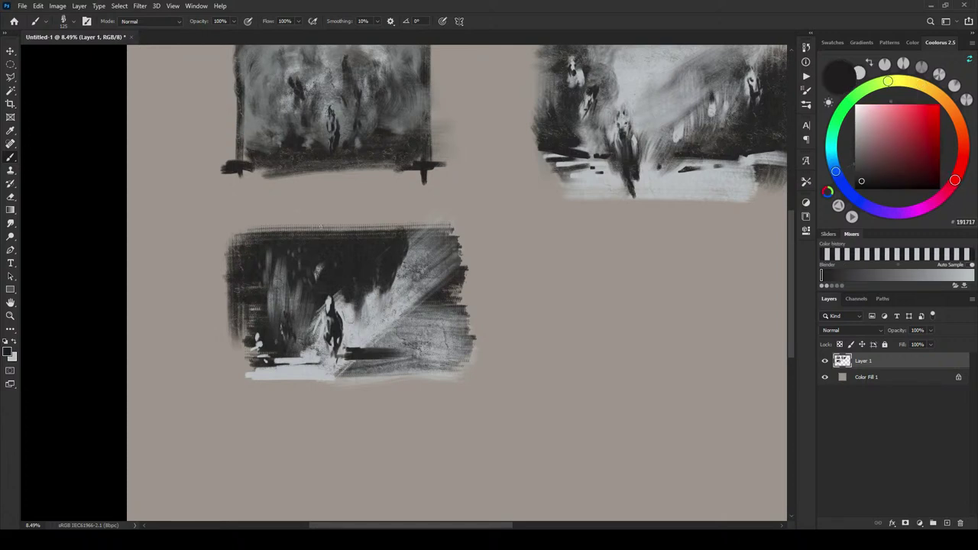
Enlarge the brush to 400 px and paint near-black over the pale marks above and beside the third sketch's figure
key("]")
key("]")
key("]")
key("]")
key("]")
key("]")
left_click_drag(309, 272, 315, 286)
key("x")
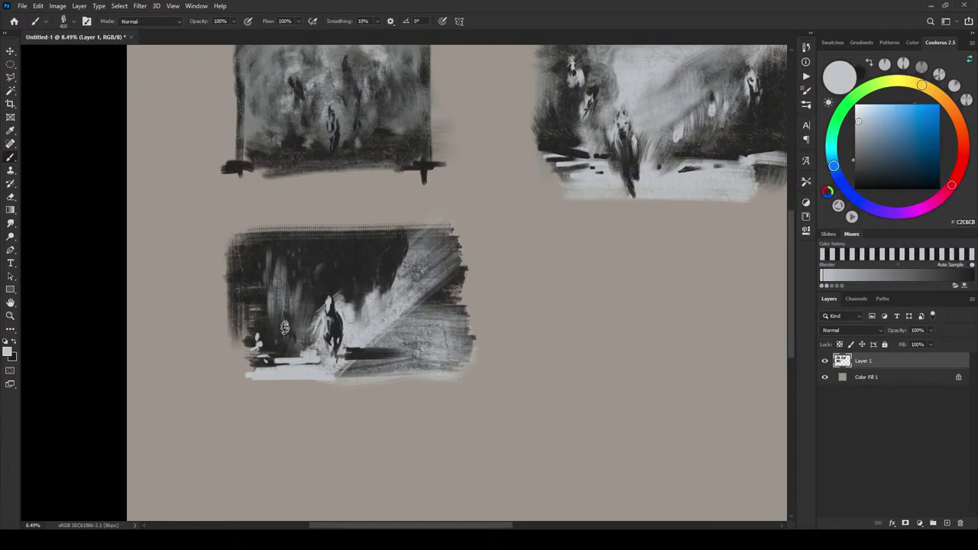
key("x")
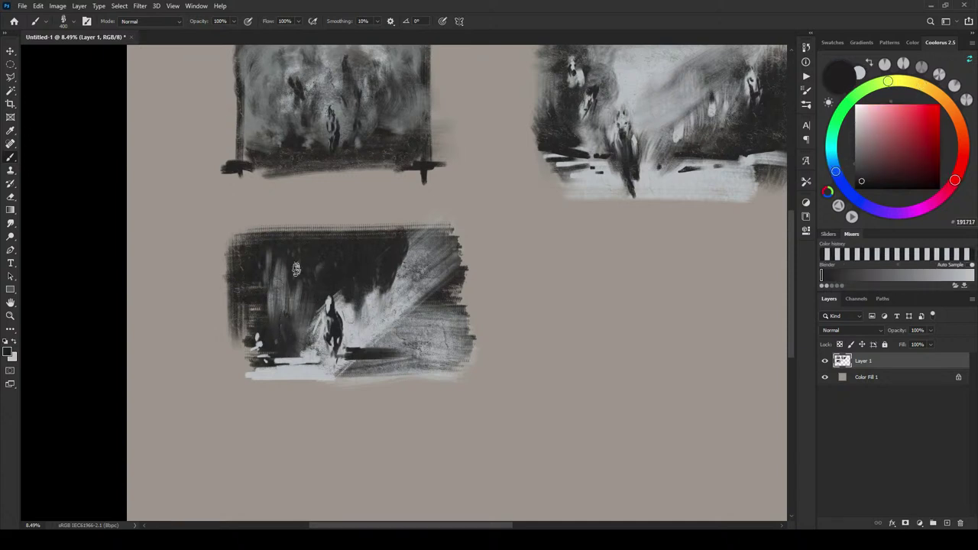
Vary the brush size and brush near-black over the upper mist streaks to darken the third sketch's background
key("]")
key("]")
key("]")
key("bracketright")
key("bracketright")
key("bracketright")
key("bracketleft")
key("bracketleft")
key("bracketleft")
key("bracketleft")
key("bracketleft")
key("bracketleft")
key("bracketleft")
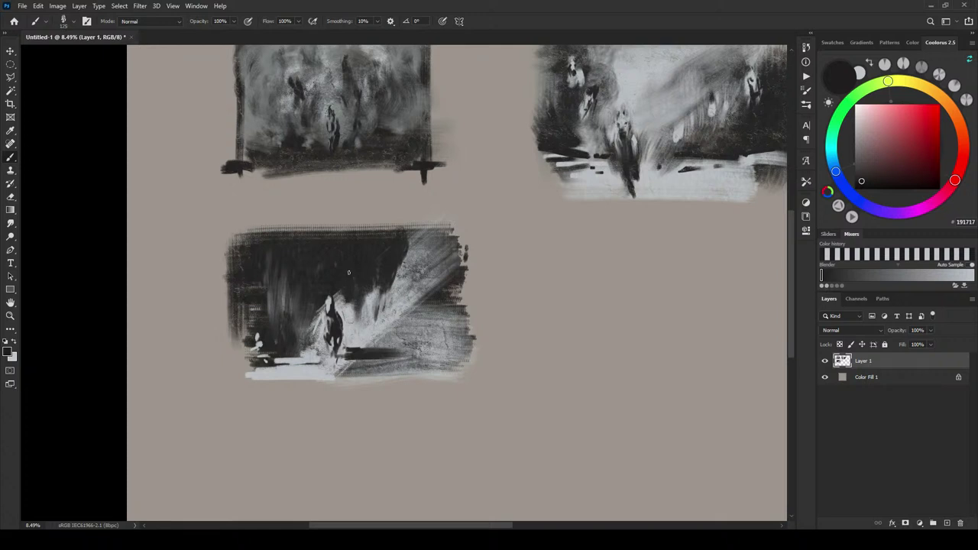
Paint near-black strokes along the light beam's upper edge and into the pale haze beside the standing figure
mouse_move(407, 238)
left_mouse_down()
mouse_move(400, 274)
mouse_move(403, 263)
left_mouse_up()
key("bracketleft")
key("bracketleft")
key("bracketleft")
key("bracketleft")
key("bracketleft")
mouse_move(390, 326)
left_mouse_down()
mouse_move(374, 336)
mouse_move(384, 296)
left_mouse_up()
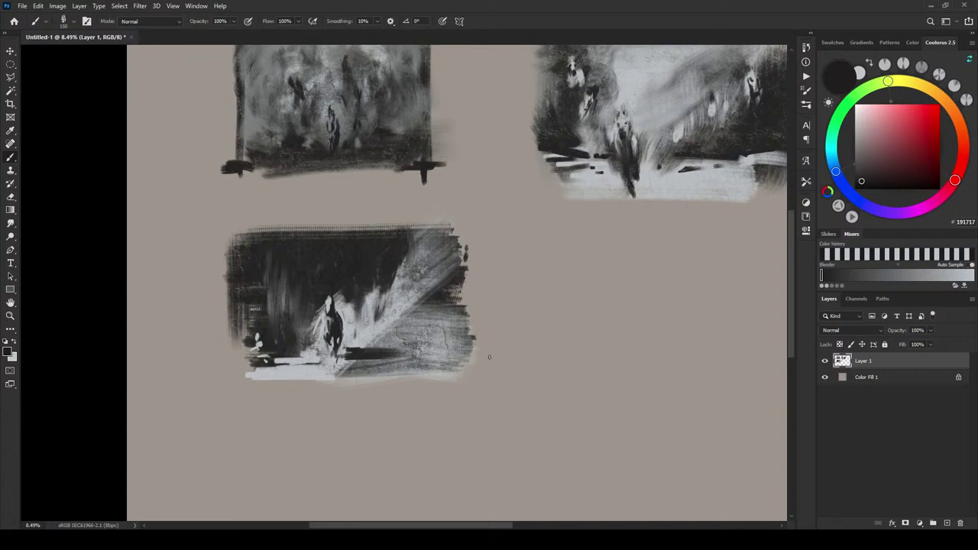
Sample light grey and paint a broad diagonal band with a 1300 px brush on the empty canvas below the second sketch
left_click(298, 376, "alt")
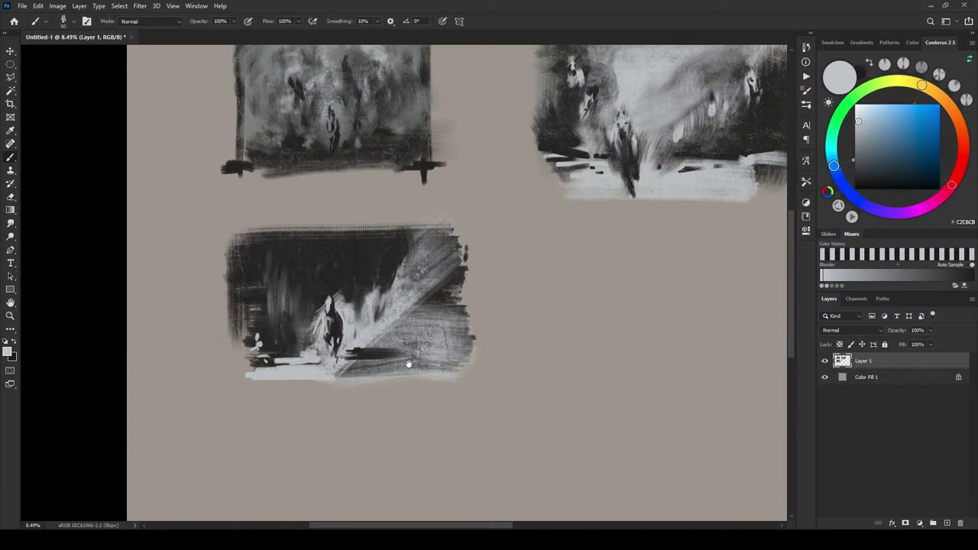
left_click_drag(408, 364, 362, 402)
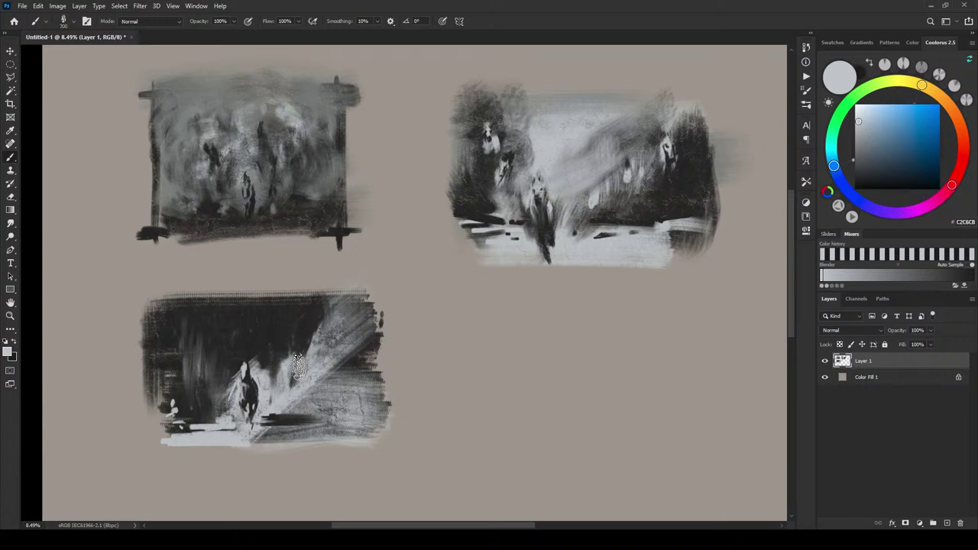
key("bracketright")
key("bracketright")
key("bracketright")
key("bracketright")
key("bracketright")
key("bracketright")
key("bracketright")
key("bracketright")
key("bracketright")
key("bracketright")
mouse_move(506, 359)
left_mouse_down()
mouse_move(375, 378)
mouse_move(299, 344)
left_mouse_up()
key("bracketleft")
key("bracketleft")
key("bracketleft")
key("bracketleft")
key("bracketleft")
key("bracketleft")
key("bracketleft")
key("bracketleft")
key("bracketleft")
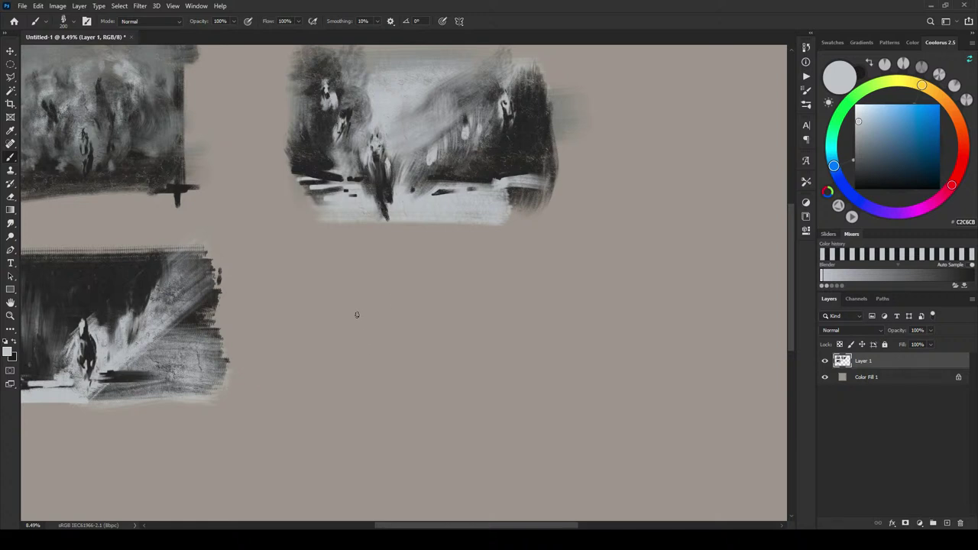
key("bracketright")
key("bracketright")
key("bracketright")
key("bracketright")
key("bracketright")
key("bracketright")
mouse_move(360, 323)
left_mouse_down()
mouse_move(377, 343)
mouse_move(354, 300)
mouse_move(397, 353)
mouse_move(371, 287)
mouse_move(417, 347)
mouse_move(380, 374)
left_mouse_up()
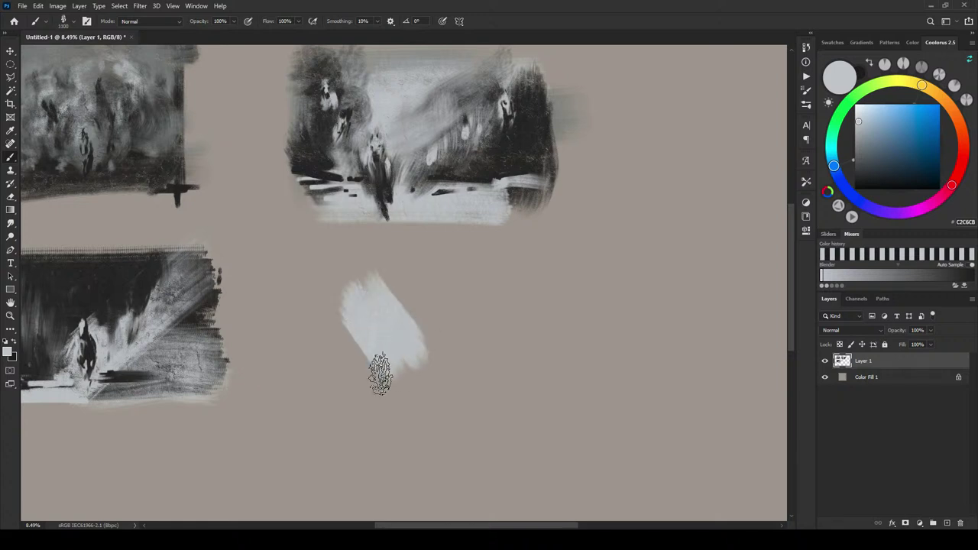
Paint near-black diagonal strokes on both sides of the light band to start the fourth sketch
key("x")
left_click_drag(344, 335, 382, 387)
key("bracketleft")
key("bracketleft")
key("bracketleft")
left_click_drag(341, 355, 351, 375)
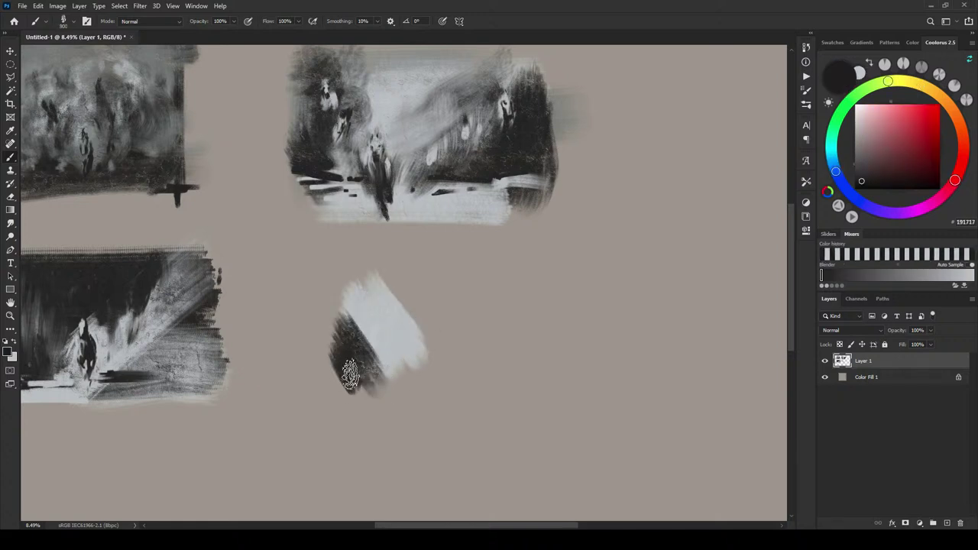
left_click(454, 395)
left_click_drag(435, 306, 482, 386)
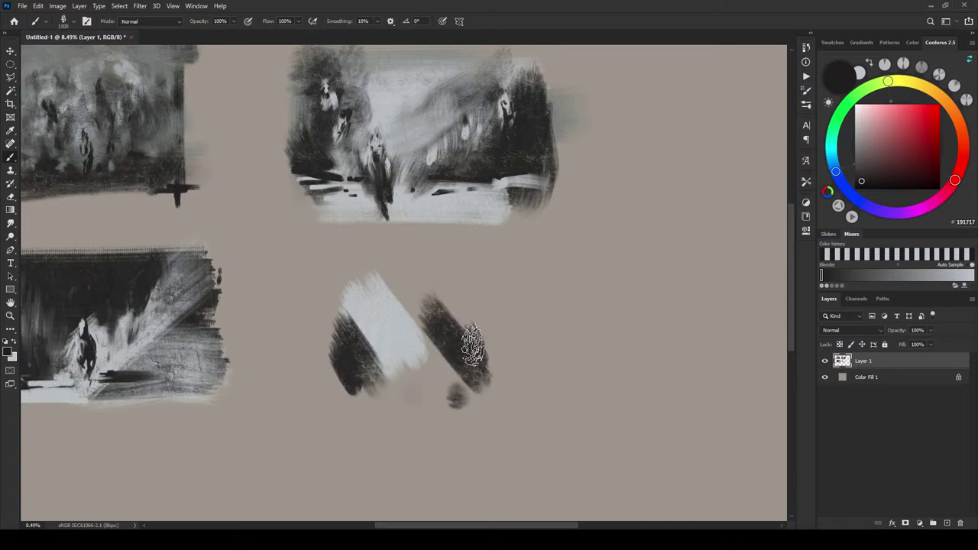
Reduce the brush and block in a solid near-black mass to the right of the light diagonal band
key("bracketleft")
key("bracketleft")
key("bracketleft")
key("bracketleft")
key("bracketleft")
left_click_drag(472, 327, 499, 336)
mouse_move(509, 375)
left_mouse_down()
mouse_move(525, 376)
mouse_move(508, 376)
left_mouse_up()
mouse_move(415, 301)
left_mouse_down()
mouse_move(513, 303)
mouse_move(488, 364)
mouse_move(540, 378)
left_mouse_up()
Enlarge the brush and extend the near-black mass across the lower half of the fourth sketch
key("bracketright")
key("bracketright")
key("bracketright")
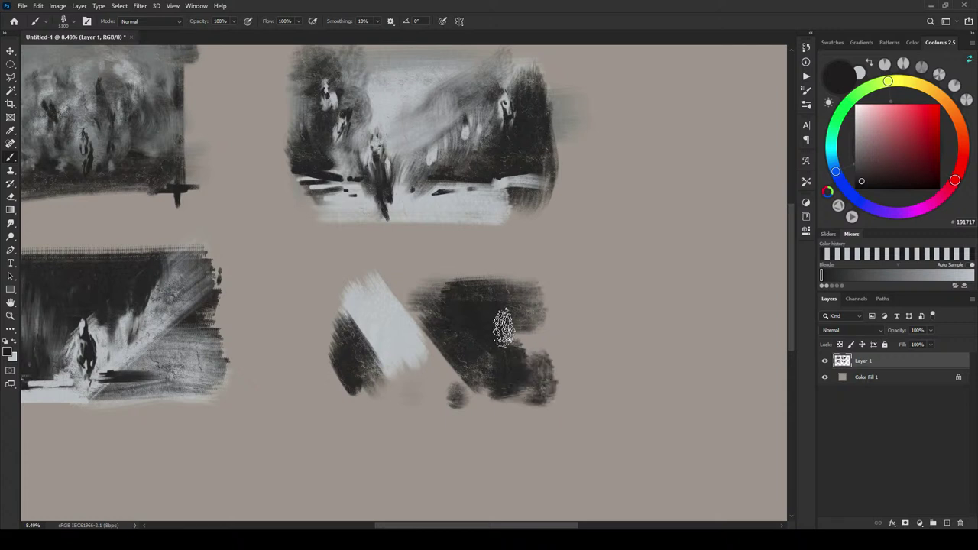
mouse_move(503, 328)
left_mouse_down()
mouse_move(514, 386)
mouse_move(320, 393)
mouse_move(509, 404)
mouse_move(527, 393)
mouse_move(381, 379)
mouse_move(381, 344)
mouse_move(352, 317)
mouse_move(457, 332)
mouse_move(399, 340)
mouse_move(388, 312)
mouse_move(403, 353)
mouse_move(406, 320)
mouse_move(442, 317)
mouse_move(426, 384)
mouse_move(428, 333)
mouse_move(448, 345)
left_mouse_up()
Sample light grey and paint a wide pale sky across the fourth sketch's upper half and down both its sides
left_click(380, 315, "alt")
mouse_move(385, 323)
left_mouse_down()
mouse_move(350, 336)
mouse_move(387, 294)
mouse_move(505, 292)
mouse_move(525, 338)
mouse_move(533, 295)
left_mouse_up()
key("]")
key("]")
key("]")
mouse_move(349, 287)
left_mouse_down()
mouse_move(329, 285)
mouse_move(334, 362)
left_mouse_up()
key("]")
key("]")
key("]")
key("]")
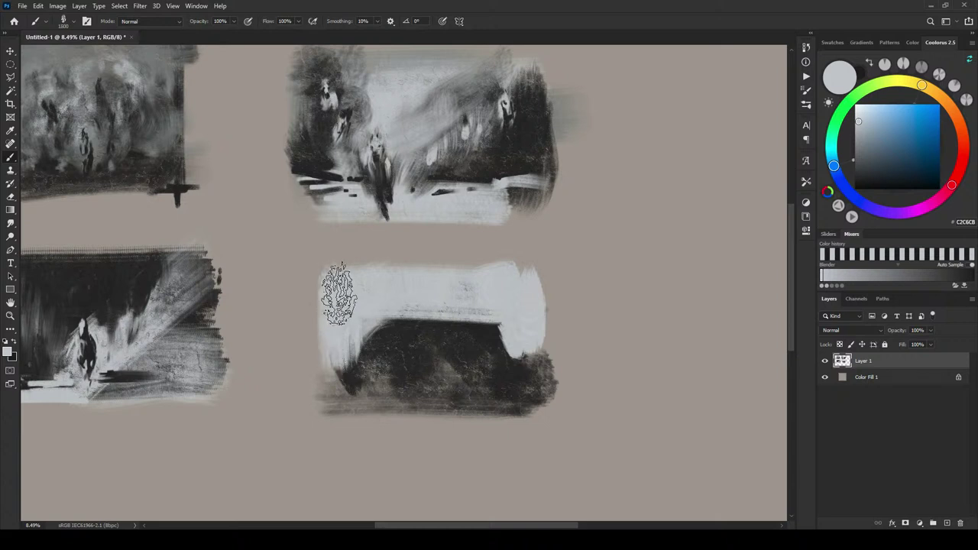
left_click_drag(481, 290, 526, 295)
Paint a large near-black dome with soft textured edges over the centre of the fourth sketch
key("]")
key("x")
mouse_move(420, 333)
left_mouse_down()
mouse_move(381, 357)
mouse_move(394, 333)
mouse_move(370, 350)
mouse_move(349, 346)
mouse_move(380, 331)
mouse_move(396, 306)
mouse_move(363, 328)
mouse_move(366, 359)
mouse_move(430, 314)
mouse_move(495, 321)
mouse_move(505, 358)
mouse_move(522, 351)
mouse_move(517, 301)
mouse_move(389, 312)
mouse_move(333, 335)
mouse_move(352, 379)
mouse_move(452, 350)
mouse_move(477, 358)
mouse_move(467, 348)
mouse_move(454, 354)
mouse_move(484, 270)
mouse_move(472, 320)
mouse_move(471, 305)
mouse_move(483, 313)
mouse_move(462, 280)
mouse_move(462, 317)
mouse_move(410, 284)
mouse_move(402, 299)
mouse_move(388, 292)
mouse_move(380, 328)
mouse_move(432, 324)
mouse_move(423, 340)
mouse_move(430, 319)
mouse_move(411, 320)
mouse_move(403, 344)
mouse_move(439, 319)
mouse_move(439, 340)
mouse_move(416, 332)
mouse_move(386, 353)
mouse_move(412, 371)
mouse_move(472, 348)
mouse_move(443, 317)
mouse_move(460, 322)
mouse_move(467, 348)
mouse_move(472, 326)
mouse_move(504, 344)
mouse_move(418, 336)
mouse_move(381, 354)
mouse_move(424, 387)
mouse_move(403, 365)
mouse_move(420, 384)
mouse_move(438, 367)
mouse_move(414, 389)
mouse_move(461, 340)
mouse_move(467, 351)
mouse_move(436, 387)
mouse_move(471, 386)
mouse_move(423, 373)
mouse_move(403, 377)
mouse_move(433, 396)
left_mouse_up()
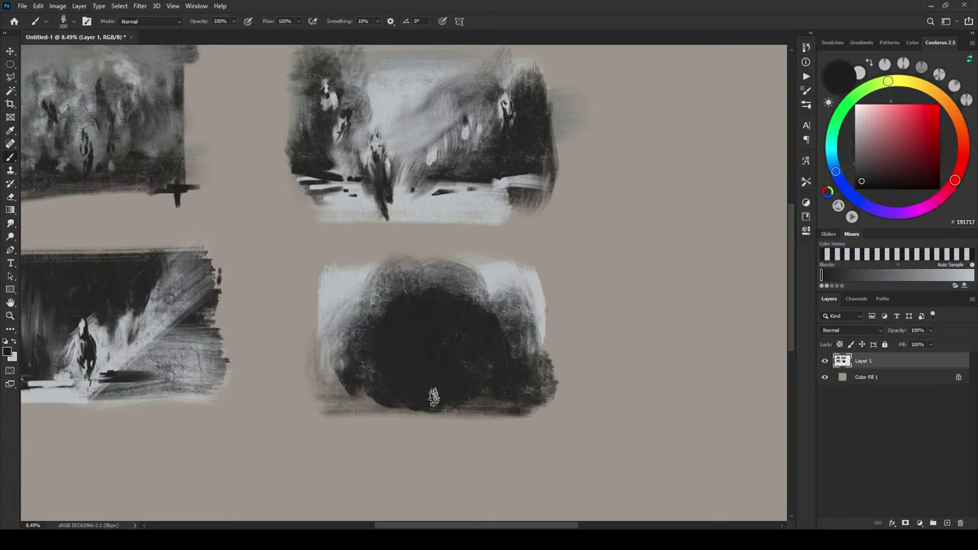
Sample light grey, enlarge the brush and paint soft curved strokes over the upper dome, leaving its lower centre dark
left_click(384, 269, "alt")
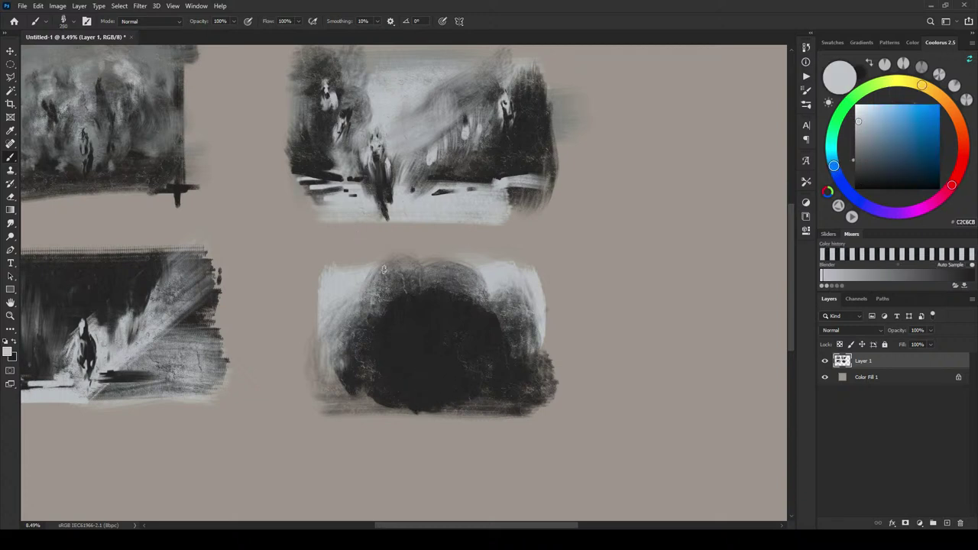
key("bracketright")
key("bracketright")
key("bracketright")
key("bracketright")
key("bracketright")
key("bracketright")
key("bracketright")
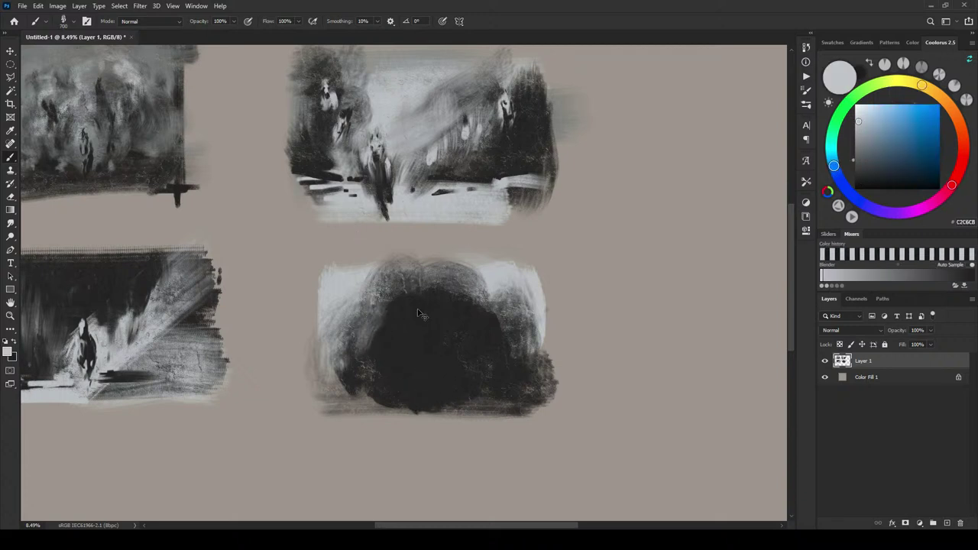
key("bracketright")
key("bracketright")
mouse_move(407, 301)
left_mouse_down()
mouse_move(457, 294)
mouse_move(486, 311)
mouse_move(504, 356)
mouse_move(521, 359)
mouse_move(516, 312)
mouse_move(504, 307)
mouse_move(511, 347)
mouse_move(512, 305)
mouse_move(460, 276)
mouse_move(433, 279)
mouse_move(374, 298)
mouse_move(327, 345)
mouse_move(339, 376)
mouse_move(375, 355)
mouse_move(379, 338)
mouse_move(435, 314)
mouse_move(456, 313)
mouse_move(489, 341)
mouse_move(475, 303)
mouse_move(393, 299)
mouse_move(347, 331)
mouse_move(344, 389)
mouse_move(328, 358)
mouse_move(349, 383)
mouse_move(435, 368)
mouse_move(380, 379)
mouse_move(403, 340)
mouse_move(389, 375)
mouse_move(398, 396)
mouse_move(405, 354)
mouse_move(441, 352)
mouse_move(463, 365)
left_mouse_up()
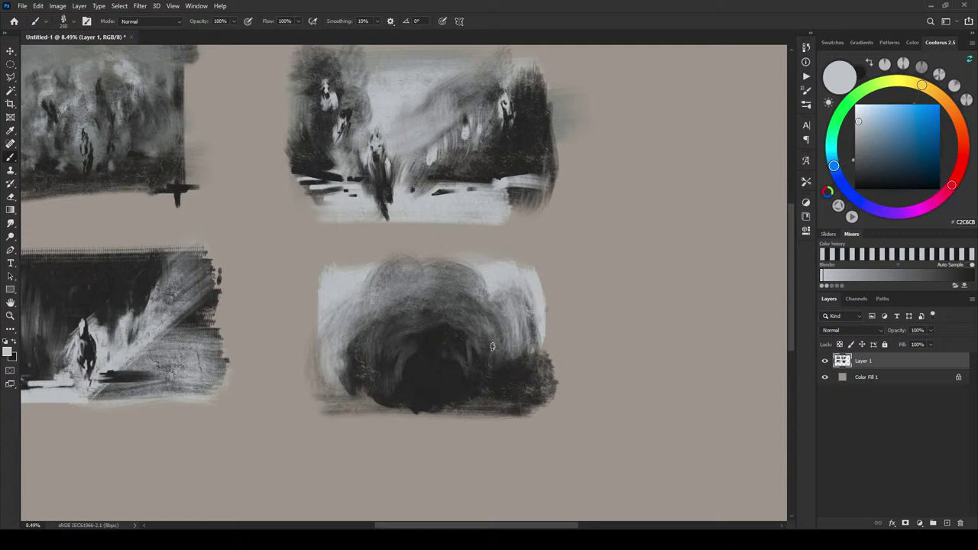
Smudge the dome's grey arcs at 92% strength into rounded, cloud-like masses across its top and left side
key("r")
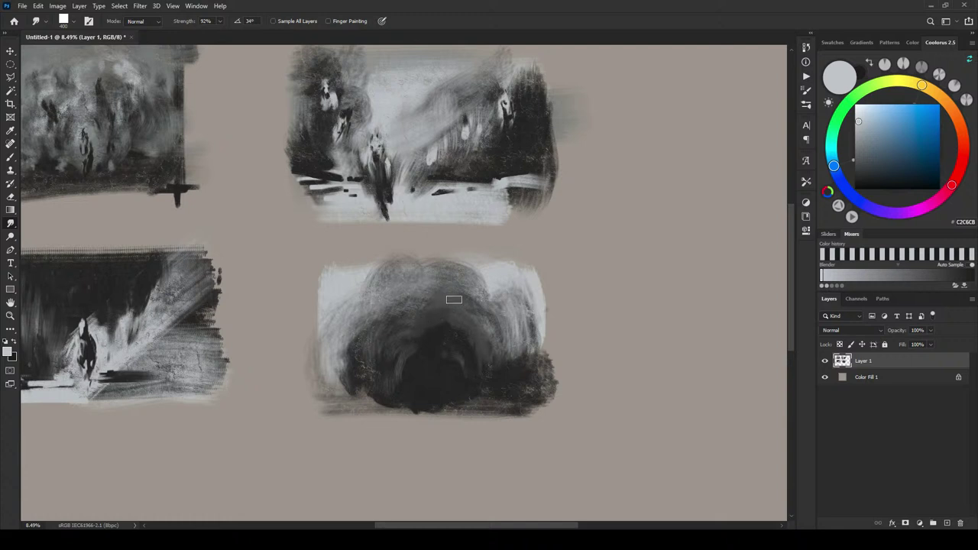
mouse_move(459, 302)
left_mouse_down()
mouse_move(487, 329)
mouse_move(482, 310)
mouse_move(505, 358)
mouse_move(520, 308)
mouse_move(519, 339)
left_mouse_up()
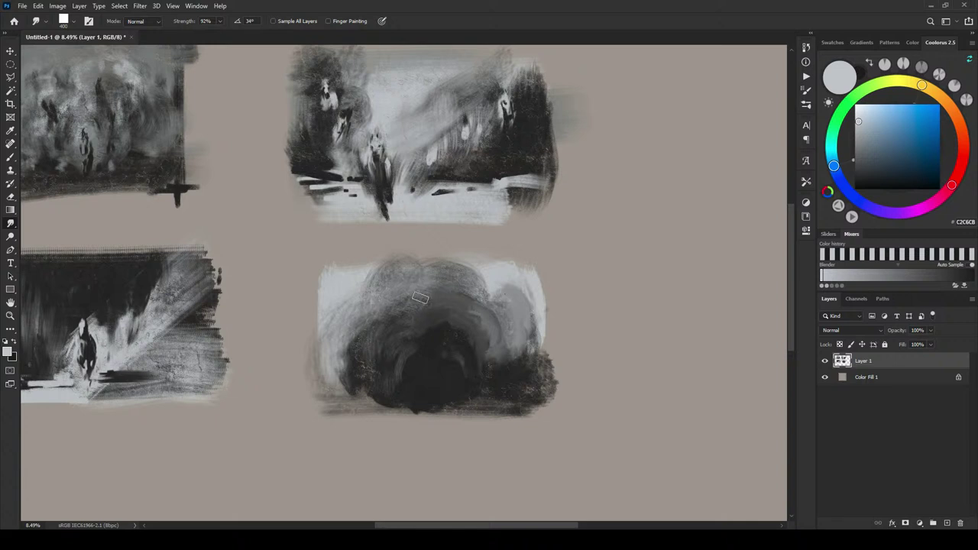
mouse_move(421, 298)
left_mouse_down()
mouse_move(392, 312)
mouse_move(437, 314)
mouse_move(403, 325)
mouse_move(411, 330)
mouse_move(388, 328)
mouse_move(379, 351)
mouse_move(368, 340)
mouse_move(377, 321)
mouse_move(368, 357)
mouse_move(353, 356)
mouse_move(356, 330)
mouse_move(347, 345)
mouse_move(360, 329)
mouse_move(350, 354)
mouse_move(344, 337)
mouse_move(346, 363)
mouse_move(335, 351)
mouse_move(356, 324)
mouse_move(340, 322)
mouse_move(382, 304)
mouse_move(373, 305)
mouse_move(386, 283)
mouse_move(407, 282)
mouse_move(381, 285)
mouse_move(412, 276)
mouse_move(386, 280)
mouse_move(373, 296)
mouse_move(433, 279)
mouse_move(470, 283)
mouse_move(450, 270)
mouse_move(438, 277)
mouse_move(479, 293)
mouse_move(460, 268)
mouse_move(393, 258)
mouse_move(420, 253)
mouse_move(401, 267)
mouse_move(422, 254)
mouse_move(502, 263)
mouse_move(503, 287)
left_mouse_up()
key("[")
mouse_move(368, 368)
left_mouse_down()
mouse_move(341, 367)
mouse_move(341, 388)
mouse_move(372, 395)
mouse_move(370, 403)
mouse_move(427, 388)
mouse_move(408, 374)
mouse_move(403, 410)
mouse_move(365, 401)
mouse_move(399, 414)
left_mouse_up()
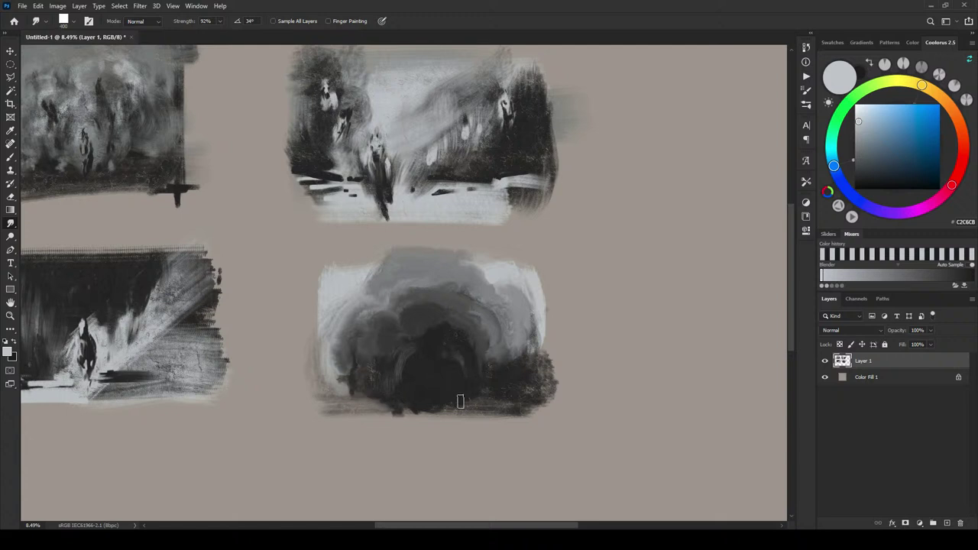
Smudge the dark lower sides of the dome outward past the fourth sketch's left and right edges
key("bracketright")
mouse_move(502, 385)
left_mouse_down()
mouse_move(511, 361)
mouse_move(501, 387)
mouse_move(520, 364)
mouse_move(500, 388)
mouse_move(512, 372)
mouse_move(507, 387)
mouse_move(509, 375)
mouse_move(506, 384)
mouse_move(535, 392)
mouse_move(548, 376)
mouse_move(534, 365)
mouse_move(568, 372)
left_mouse_up()
key("]")
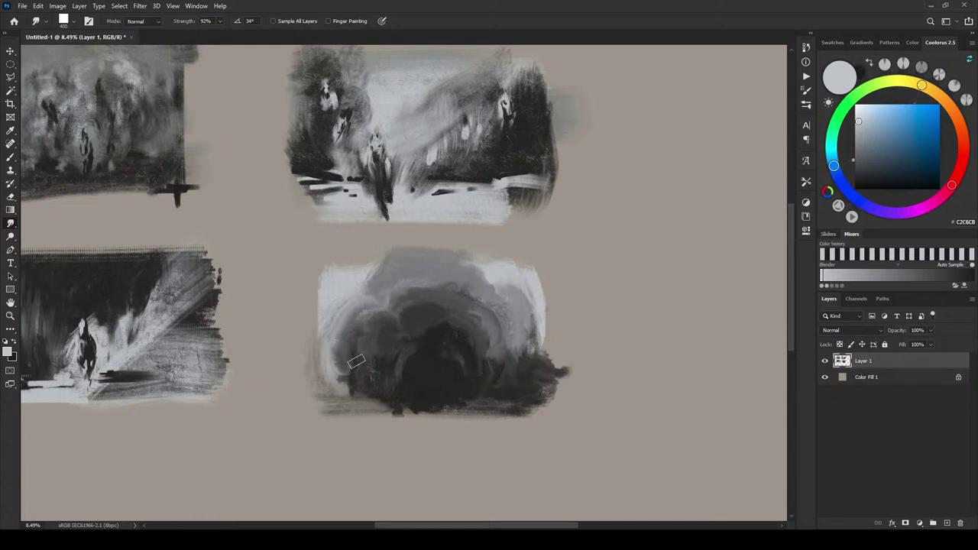
mouse_move(347, 374)
left_mouse_down()
mouse_move(322, 386)
mouse_move(341, 390)
mouse_move(324, 386)
mouse_move(340, 372)
mouse_move(320, 374)
mouse_move(334, 365)
mouse_move(328, 353)
mouse_move(299, 370)
left_mouse_up()
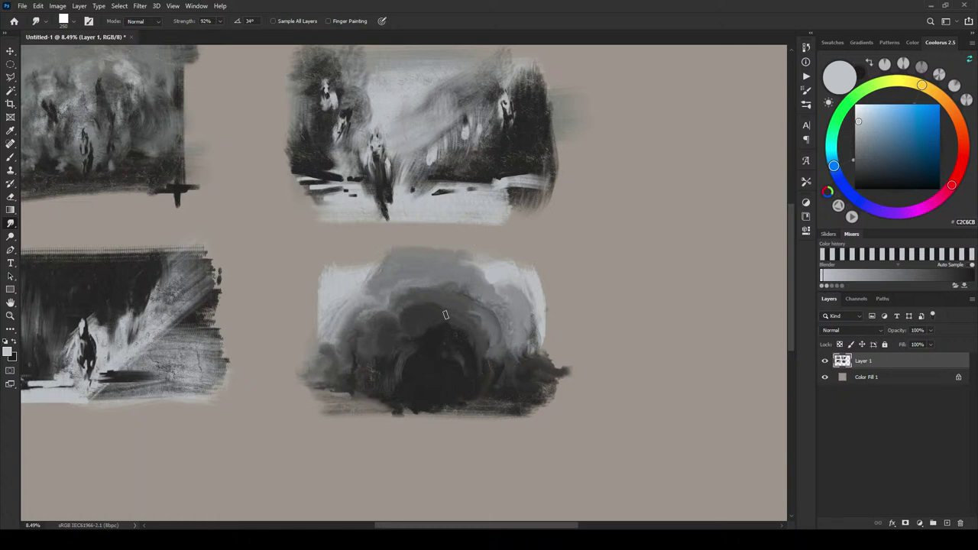
Return to a small brush and paint thin light grey scalloped outlines on the clouds at the dome's upper left
key("b")
key("x")
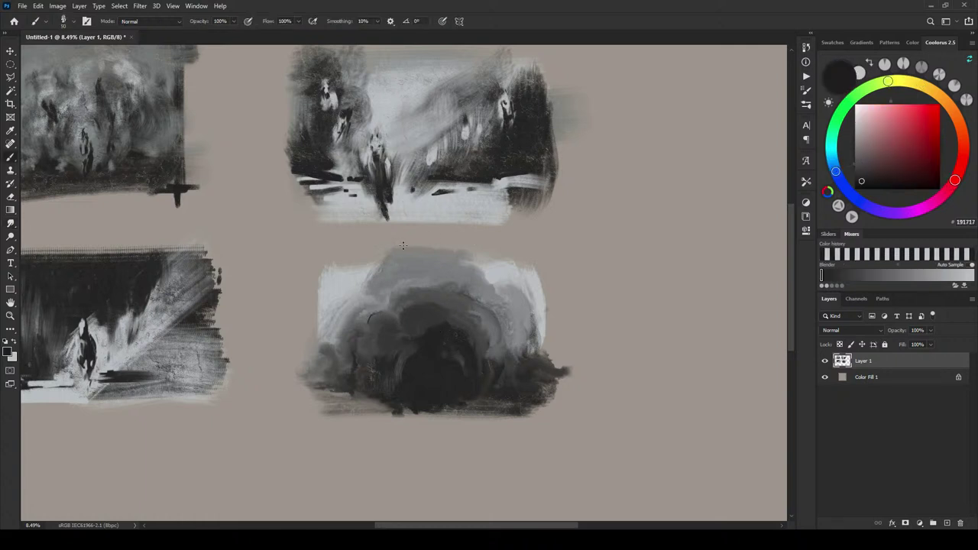
key("x")
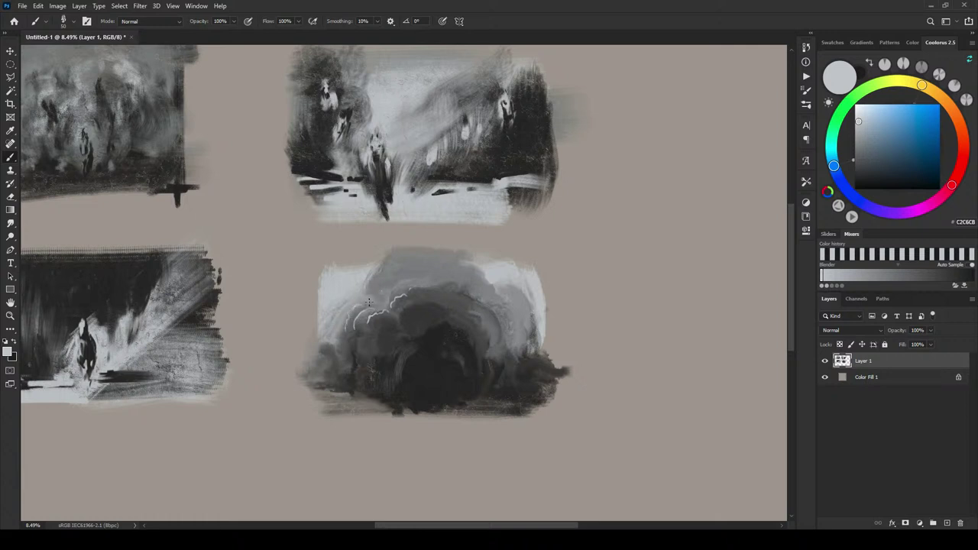
left_click_drag(385, 292, 398, 307)
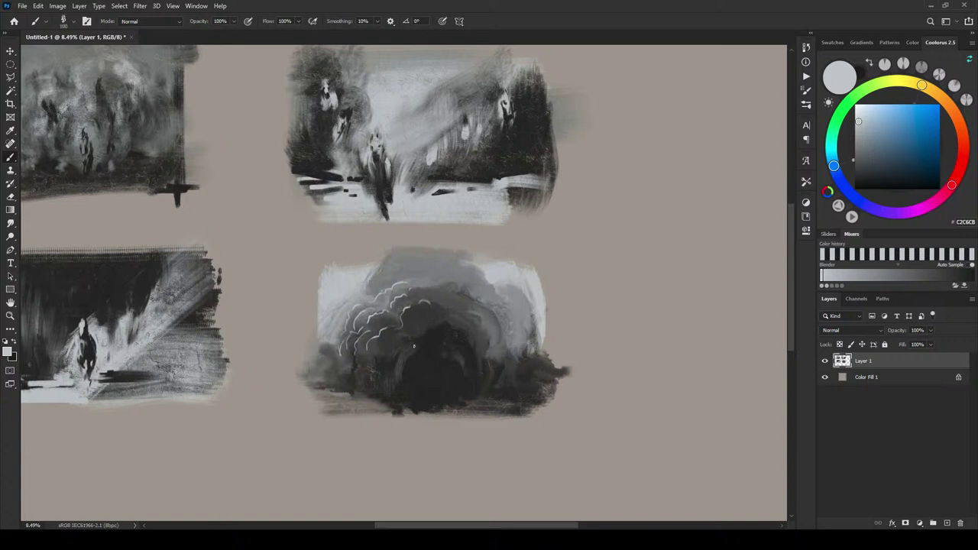
Paint light grey arcs and a small pale figure in the dome's dark centre, trimming the figure with near-black
mouse_move(413, 348)
left_mouse_down()
mouse_move(436, 329)
mouse_move(391, 351)
mouse_move(411, 342)
mouse_move(415, 357)
mouse_move(398, 371)
mouse_move(423, 350)
left_mouse_up()
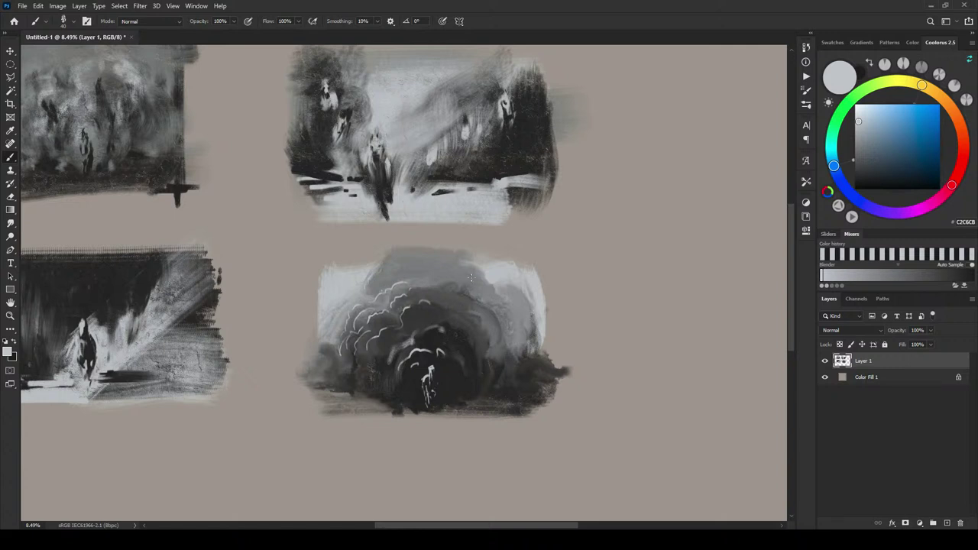
key("x")
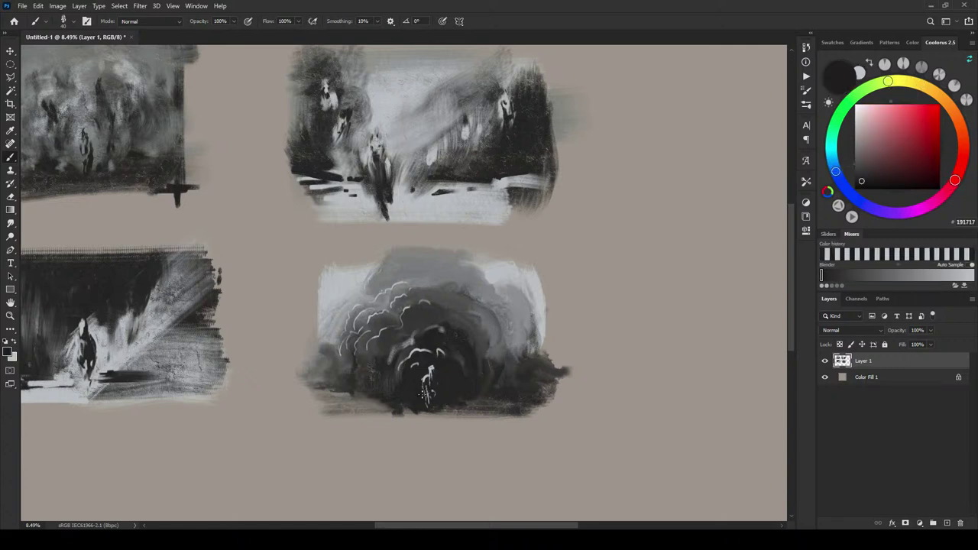
left_click_drag(425, 393, 428, 405)
key("x")
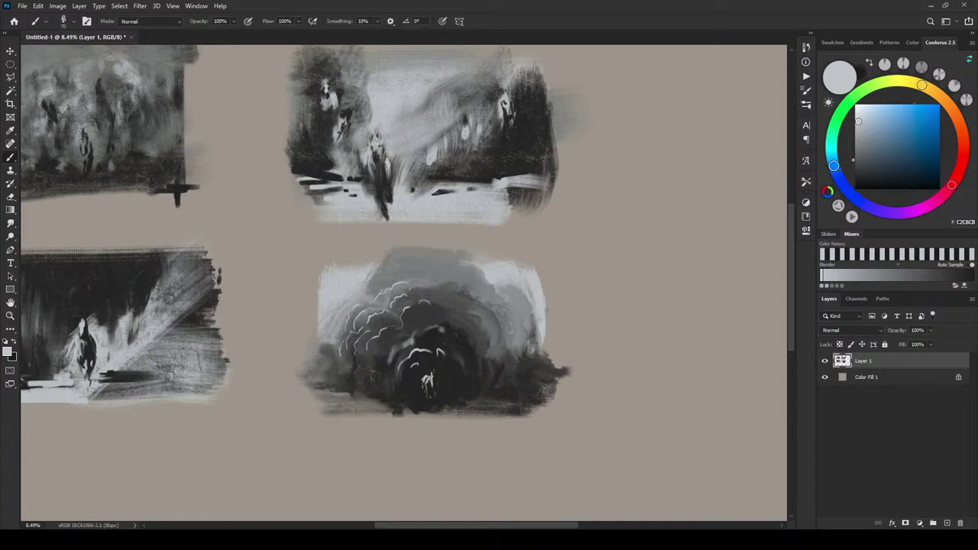
Alternate sampled light grey and near-black with a 70 px brush to refine the small figure's head, body and legs
key("x")
left_click(428, 380, "alt")
left_click(428, 382, "alt")
left_click(428, 380, "alt")
left_click(428, 382, "alt")
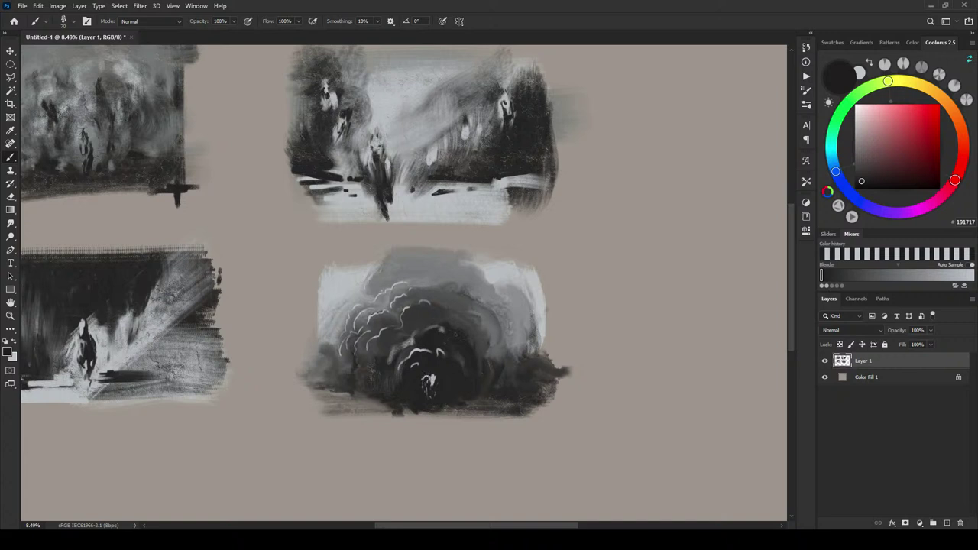
left_click(428, 382, "alt")
left_click(428, 380, "alt")
left_click(426, 368, "alt")
left_click(428, 380, "alt")
left_click(427, 378, "alt")
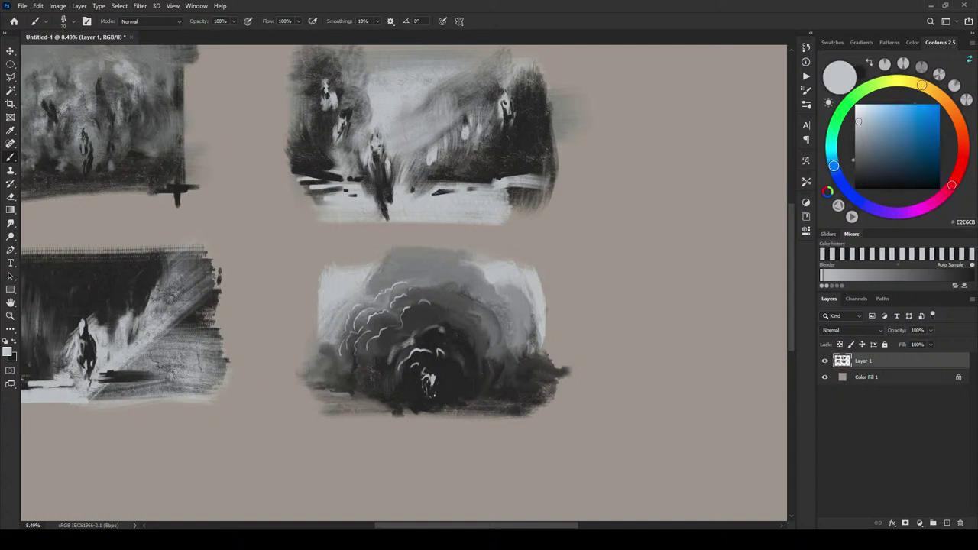
left_click(428, 380, "alt")
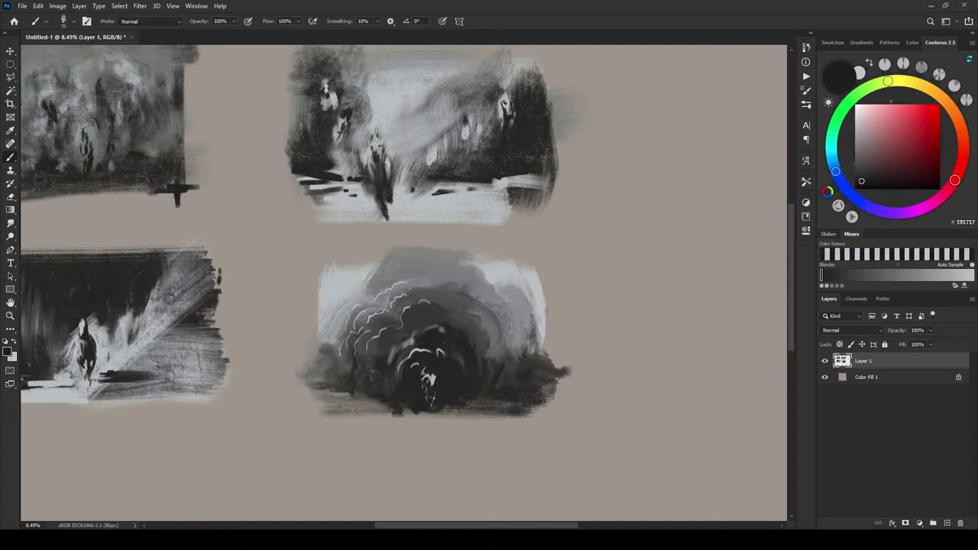
left_click(427, 378, "alt")
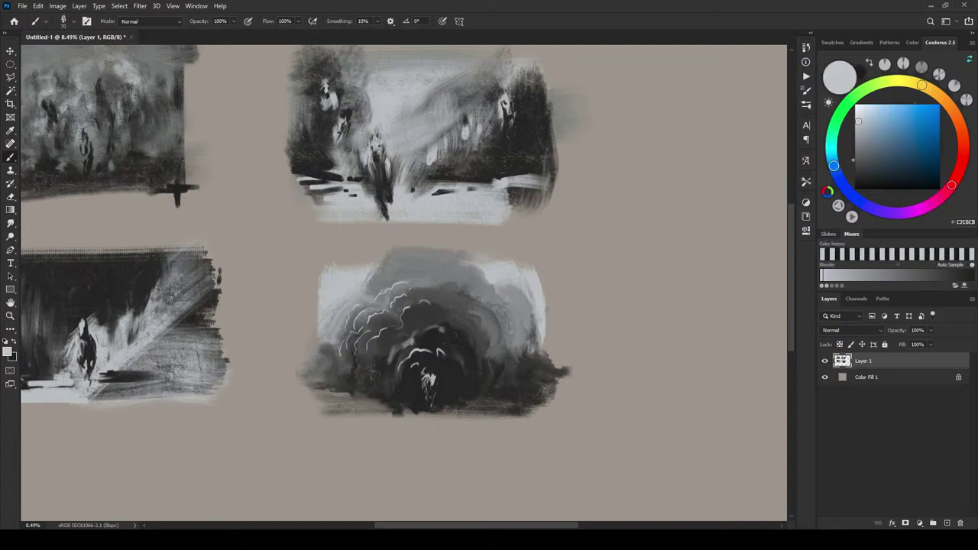
left_click(428, 379, "alt")
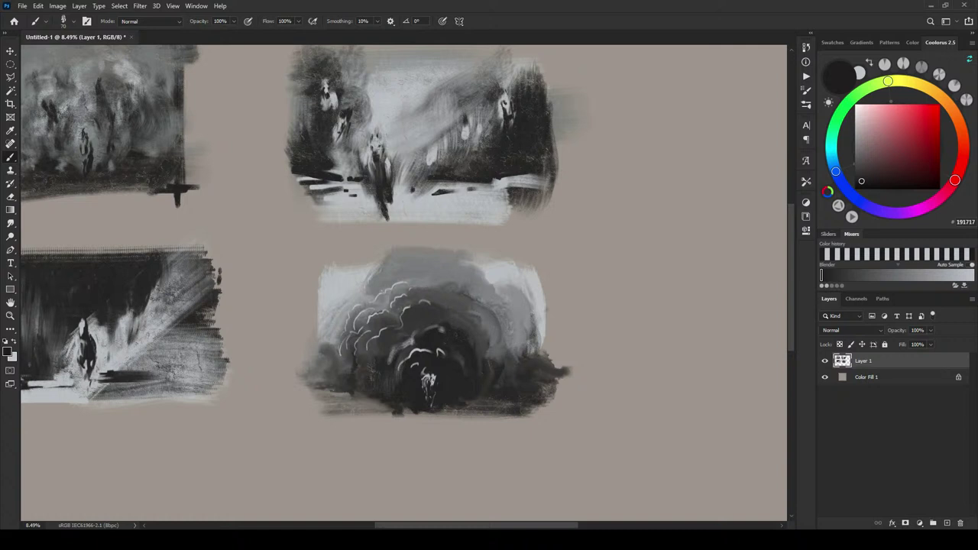
Touch up the dome's dark areas with near-black, and smudge the light scalloped outlines at its upper left into soft, shaded billows
key("x")
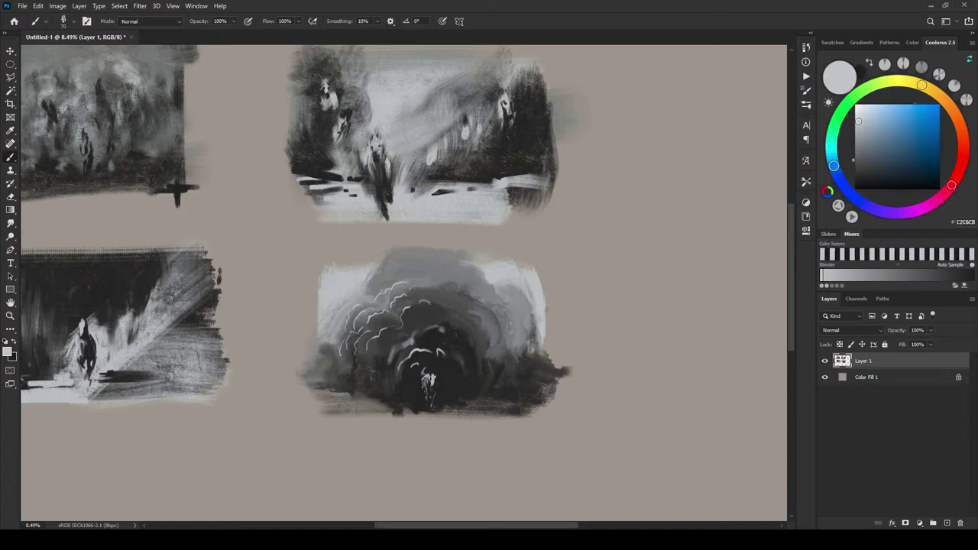
key("x")
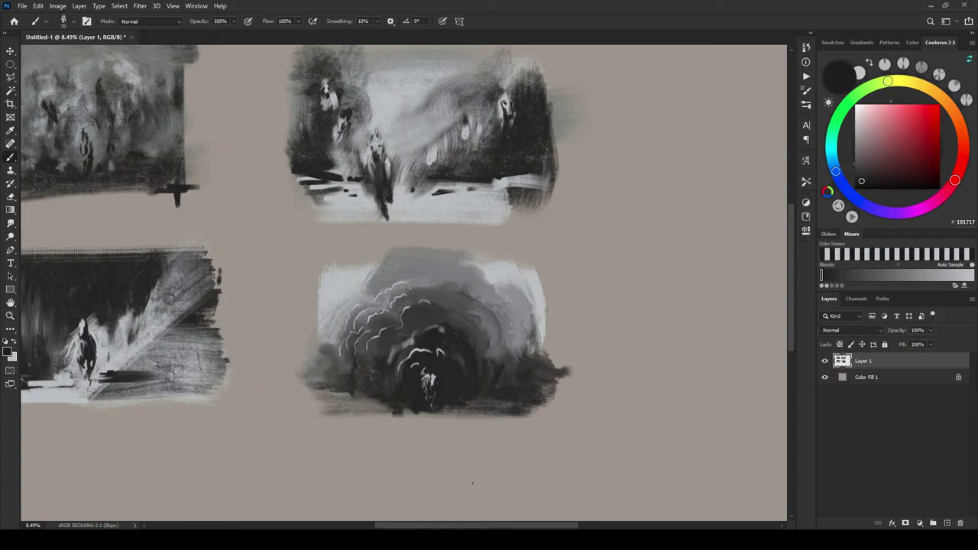
key("r")
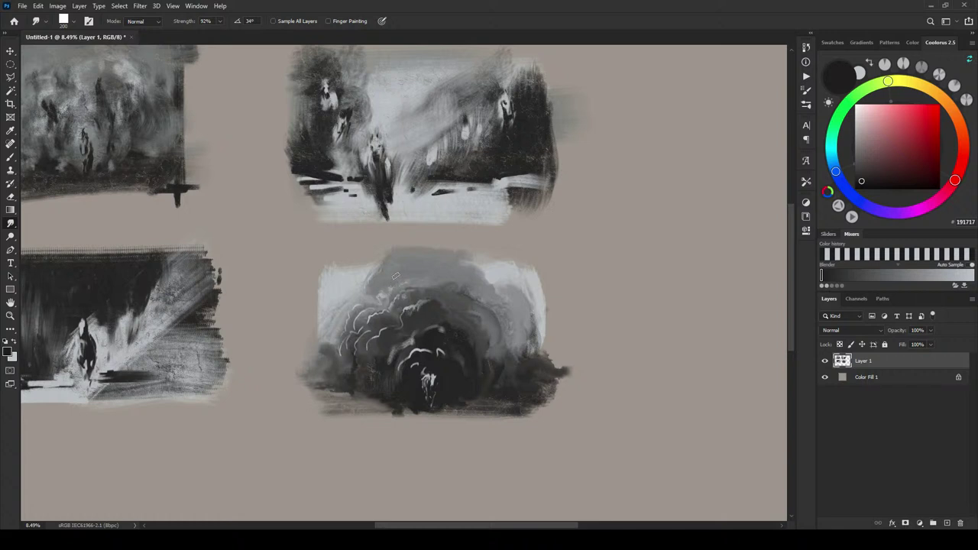
key("bracketright")
key("bracketright")
key("bracketright")
key("bracketleft")
key("bracketleft")
key("bracketleft")
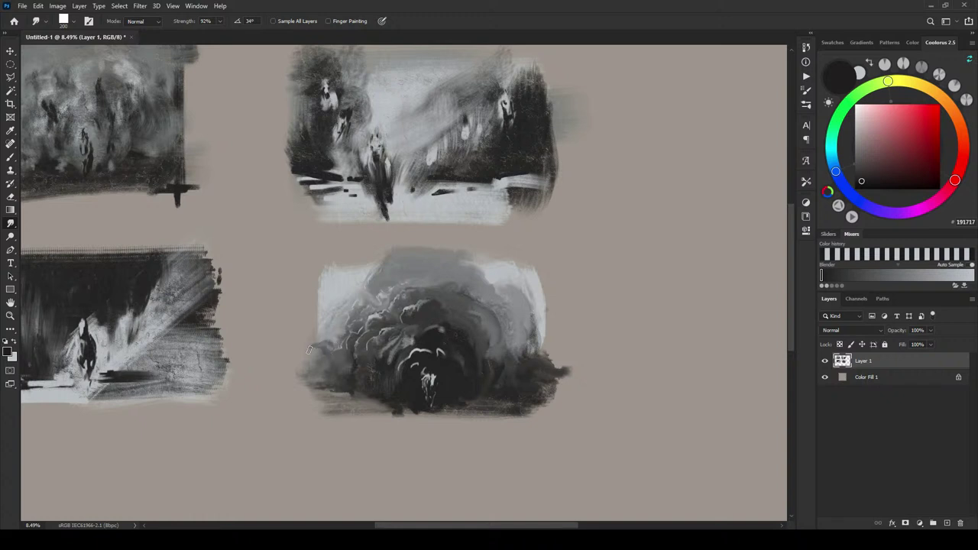
Smudge the fourth sketch's dark lower sides outward past both edges, and soften the light arcs around the small figure
left_click_drag(317, 350, 285, 363)
mouse_move(539, 358)
left_mouse_down()
mouse_move(565, 370)
mouse_move(573, 345)
mouse_move(528, 377)
mouse_move(569, 358)
left_mouse_up()
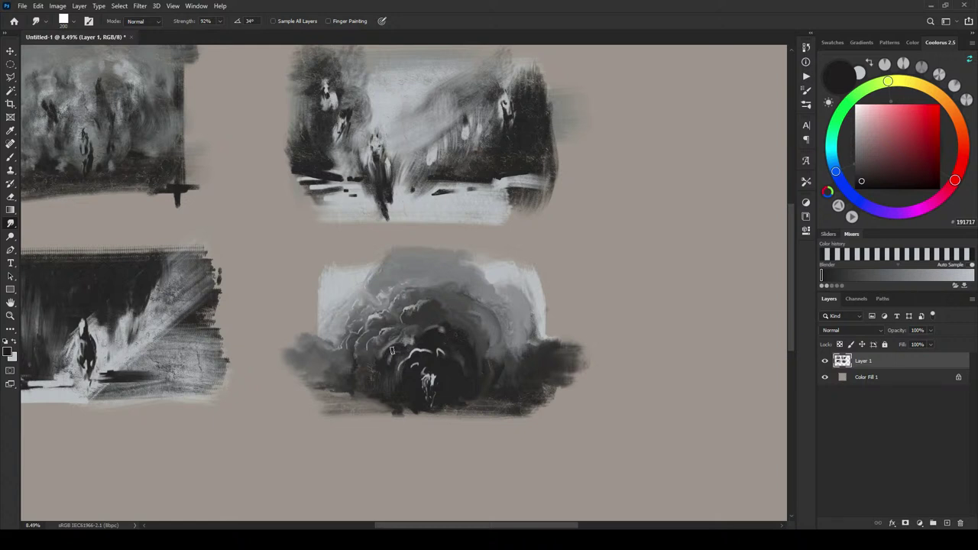
key("bracketright")
key("bracketright")
key("bracketright")
left_click_drag(396, 355, 406, 347)
key("bracketleft")
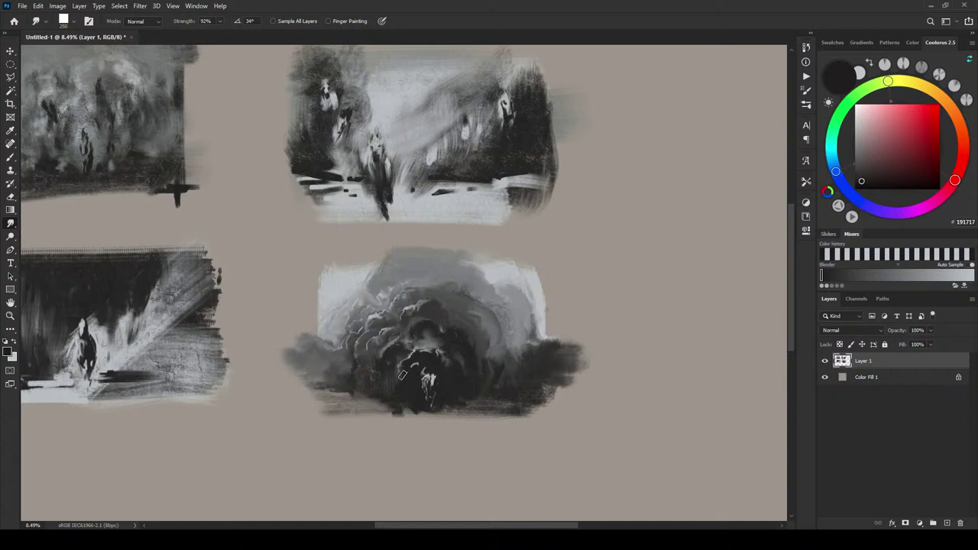
left_click_drag(407, 381, 416, 368)
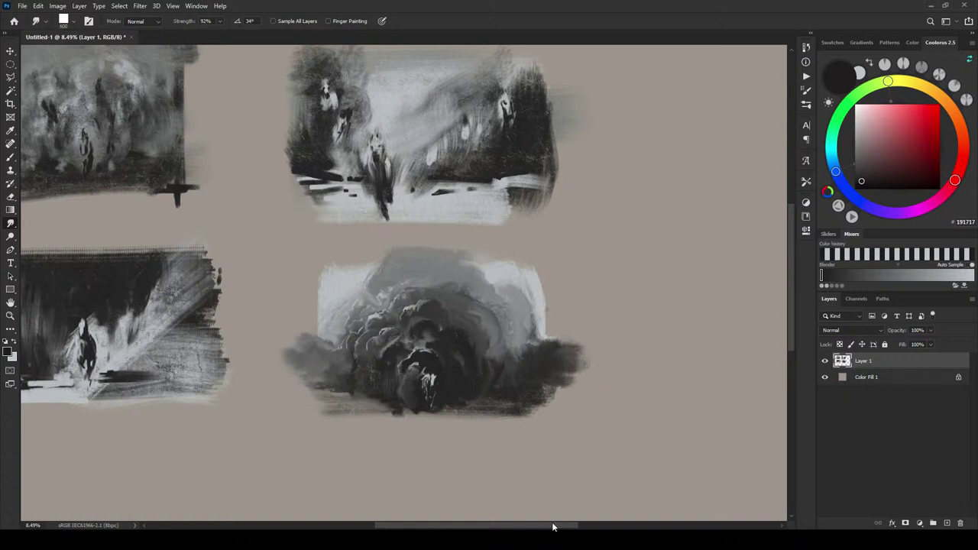
Paint light grey along the sky's upper left edge, and veil the left-hand clouds lightly with a much larger brush
key("b")
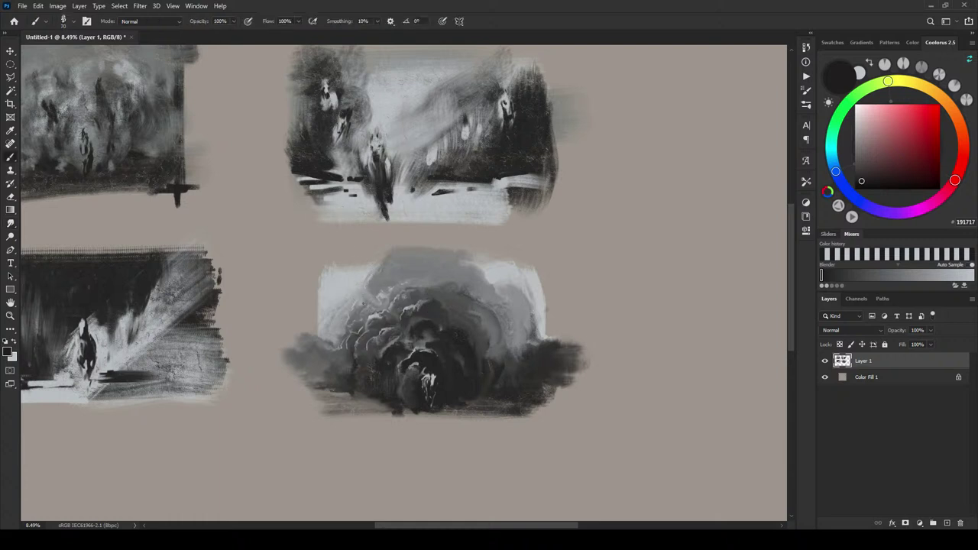
key("x")
left_click_drag(318, 267, 317, 317)
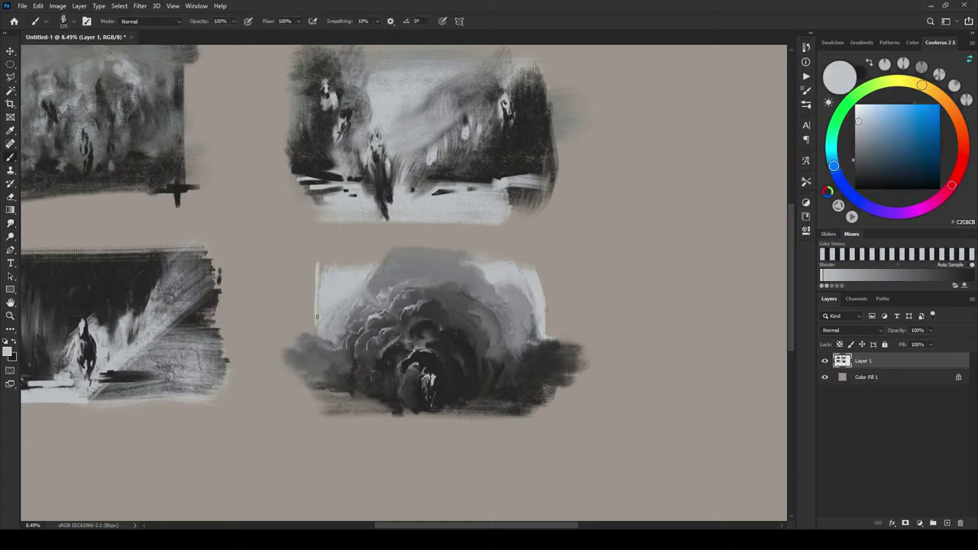
mouse_move(312, 271)
left_mouse_down()
mouse_move(341, 269)
mouse_move(321, 258)
left_mouse_up()
key("]")
key("]")
key("]")
key("]")
key("]")
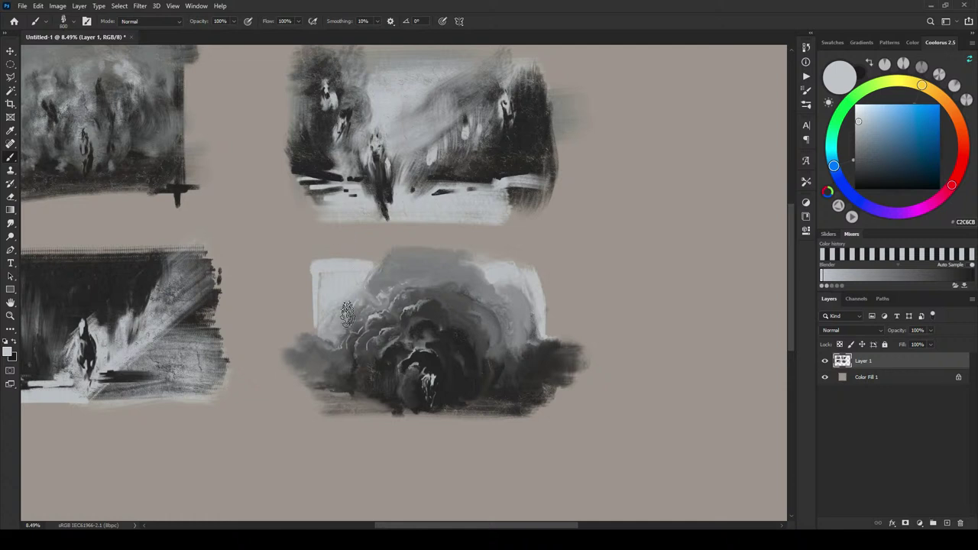
mouse_move(341, 349)
left_mouse_down()
mouse_move(337, 333)
mouse_move(352, 322)
mouse_move(425, 344)
mouse_move(385, 340)
mouse_move(355, 371)
left_mouse_up()
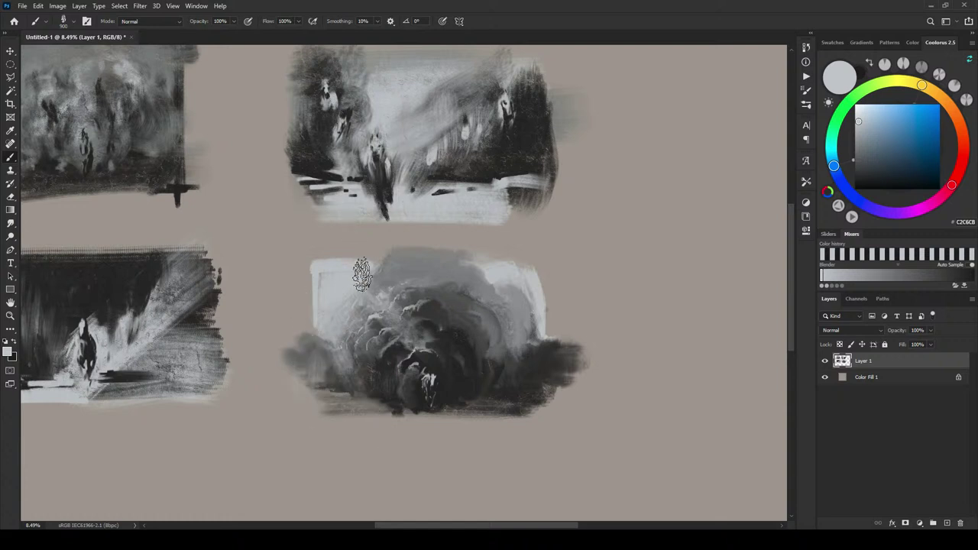
Extend the light grey sky of the fourth sketch outward beyond its left edge with a reduced brush
key("[")
key("[")
key("[")
key("[")
key("[")
key("[")
mouse_move(377, 263)
left_mouse_down()
mouse_move(323, 259)
mouse_move(309, 325)
mouse_move(302, 318)
mouse_move(297, 336)
mouse_move(309, 273)
mouse_move(293, 324)
left_mouse_up()
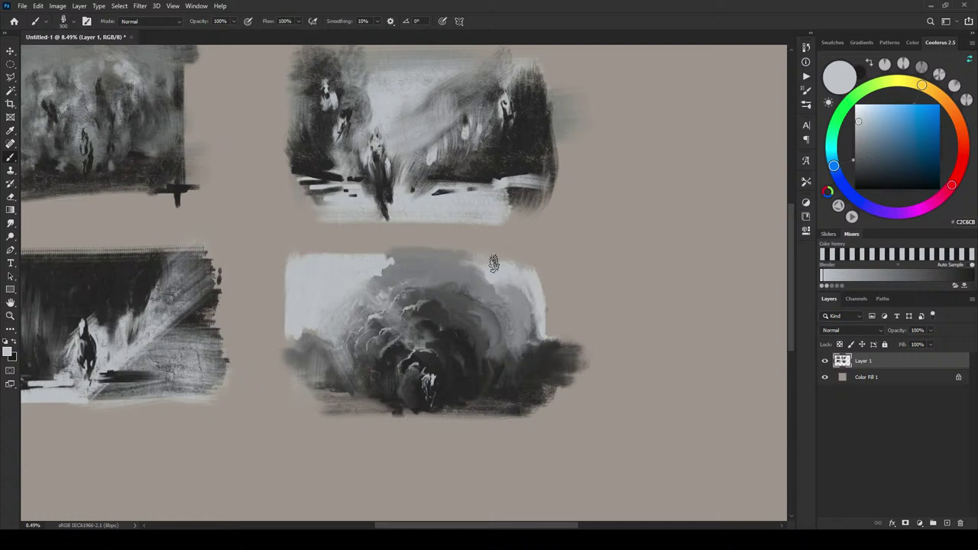
Extend the light grey sky past the fourth sketch's right edge, and smudge the right-hand clouds softly into it
mouse_move(494, 263)
left_mouse_down()
mouse_move(562, 262)
mouse_move(540, 283)
mouse_move(551, 327)
mouse_move(571, 333)
mouse_move(574, 272)
mouse_move(512, 309)
mouse_move(542, 278)
mouse_move(569, 305)
mouse_move(542, 311)
mouse_move(544, 321)
mouse_move(583, 324)
mouse_move(555, 292)
mouse_move(499, 283)
mouse_move(566, 276)
mouse_move(484, 265)
mouse_move(537, 256)
left_mouse_up()
key("x")
key("x")
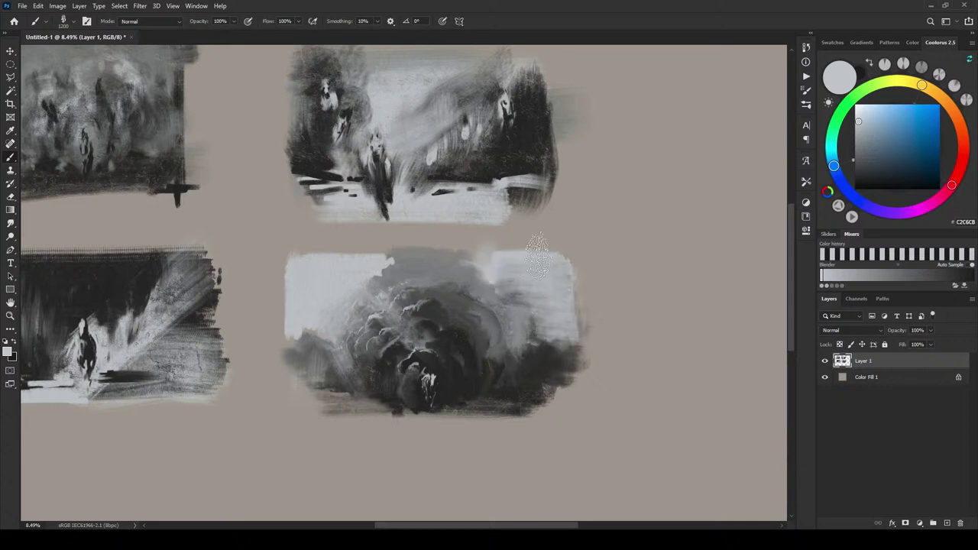
key("x")
key("x")
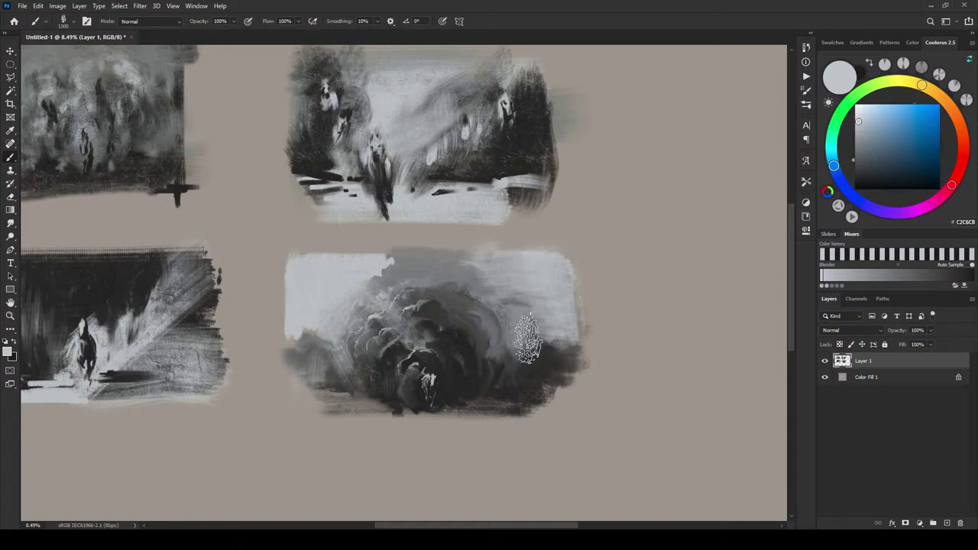
key("r")
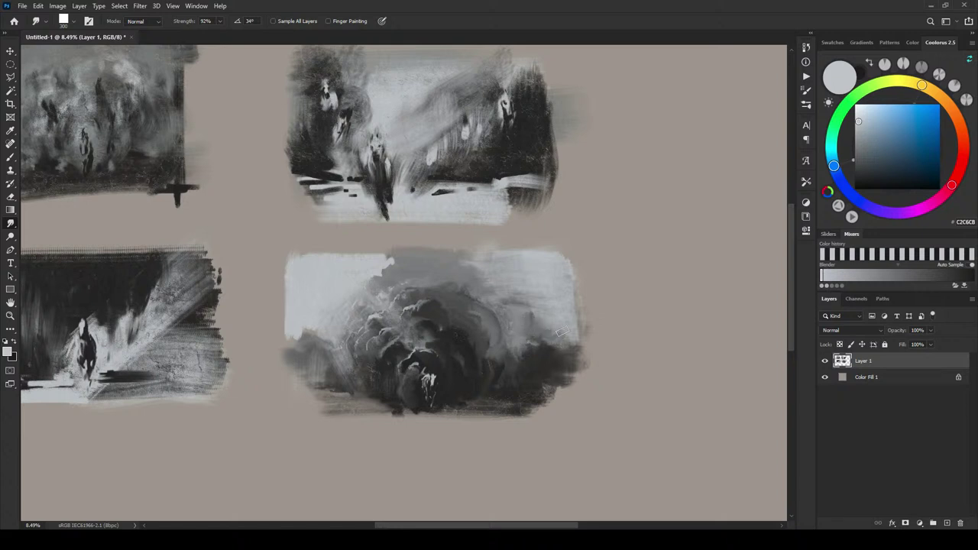
left_click_drag(539, 328, 538, 308)
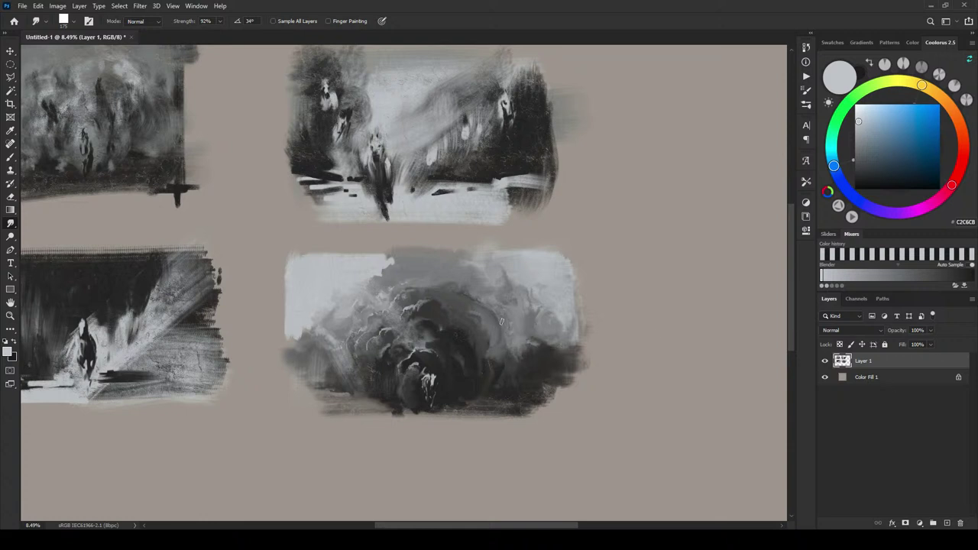
Add a new layer and, with Sample All Layers enabled, smudge the dome's clouds into broad shapes with a roughly 900 px tip
key("m")
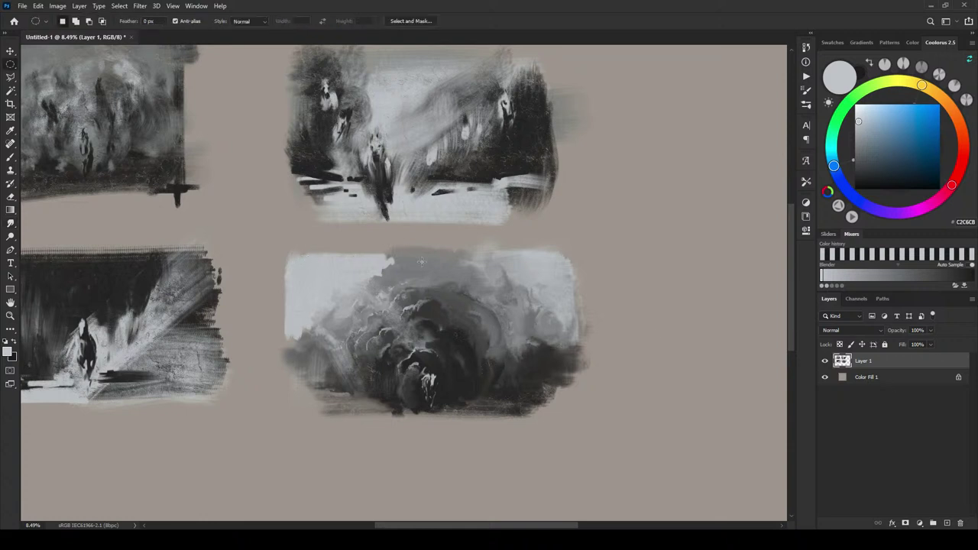
left_click(947, 524)
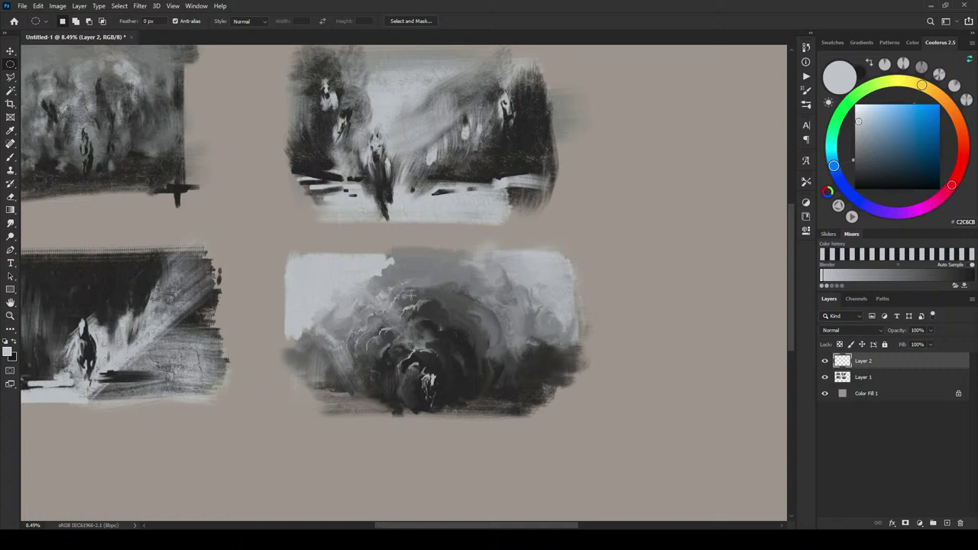
key("r")
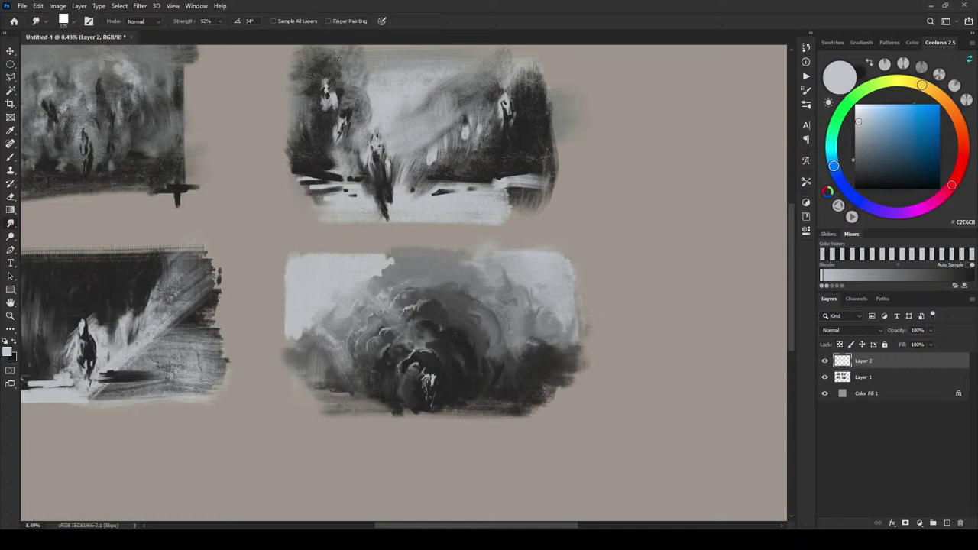
key("bracketright")
key("bracketright")
key("bracketright")
key("bracketright")
key("bracketright")
key("bracketright")
key("bracketright")
key("bracketright")
key("bracketright")
key("bracketright")
key("bracketright")
key("bracketright")
key("bracketright")
key("bracketright")
key("bracketright")
mouse_move(355, 339)
left_mouse_down()
mouse_move(346, 368)
mouse_move(330, 362)
mouse_move(440, 305)
mouse_move(347, 380)
mouse_move(371, 367)
mouse_move(337, 349)
mouse_move(363, 333)
mouse_move(347, 335)
mouse_move(358, 345)
mouse_move(349, 358)
mouse_move(459, 336)
mouse_move(465, 323)
mouse_move(420, 294)
mouse_move(419, 279)
mouse_move(418, 294)
mouse_move(421, 281)
mouse_move(455, 284)
left_mouse_up()
key("[")
mouse_move(377, 288)
left_mouse_down()
mouse_move(397, 268)
mouse_move(394, 256)
mouse_move(401, 266)
mouse_move(367, 278)
mouse_move(313, 333)
mouse_move(311, 346)
mouse_move(323, 351)
mouse_move(315, 379)
mouse_move(367, 382)
left_mouse_up()
mouse_move(505, 380)
left_mouse_down()
mouse_move(479, 380)
mouse_move(531, 383)
mouse_move(481, 388)
mouse_move(522, 391)
left_mouse_up()
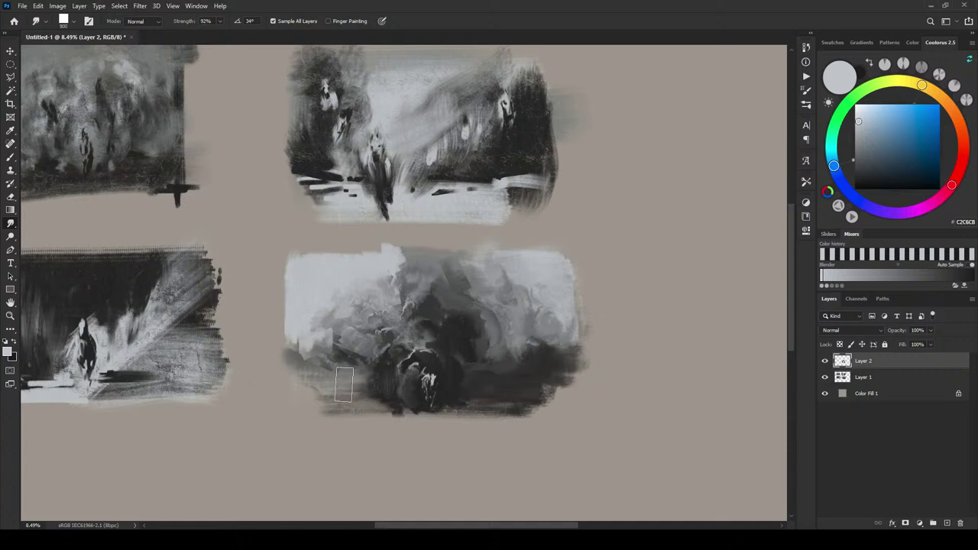
Smudge the dark right-hand clouds into broken shapes, and flatten the ground on both sides of the figure with smaller tips
key("]")
mouse_move(489, 325)
left_mouse_down()
mouse_move(488, 296)
mouse_move(477, 309)
mouse_move(480, 299)
mouse_move(490, 343)
mouse_move(508, 313)
mouse_move(480, 278)
mouse_move(506, 351)
mouse_move(507, 340)
mouse_move(495, 360)
mouse_move(491, 344)
mouse_move(496, 374)
mouse_move(545, 364)
mouse_move(538, 345)
mouse_move(537, 369)
mouse_move(547, 349)
mouse_move(567, 364)
left_mouse_up()
key("[")
key("[")
key("[")
key("[")
key("[")
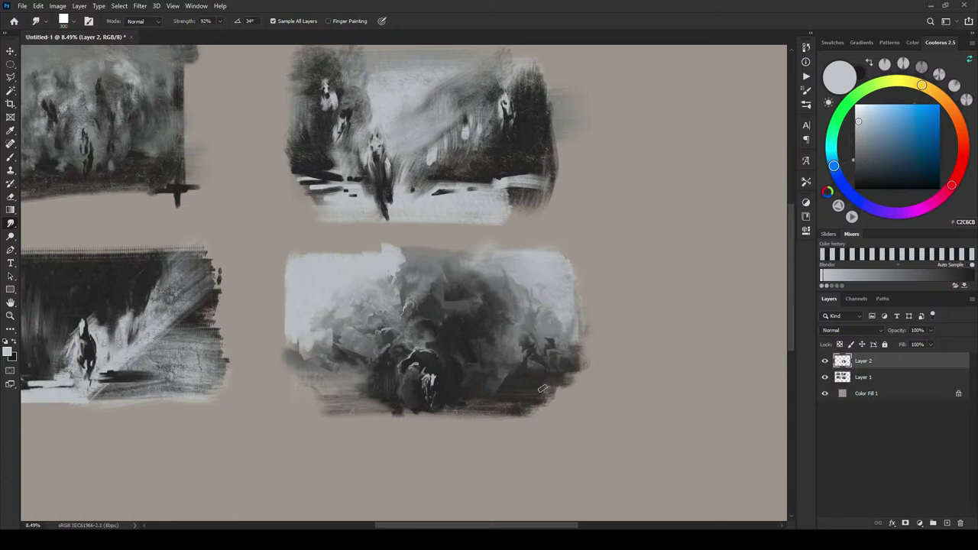
left_click_drag(368, 388, 388, 399)
key("]")
key("]")
mouse_move(462, 404)
left_mouse_down()
mouse_move(389, 380)
mouse_move(379, 400)
mouse_move(460, 403)
left_mouse_up()
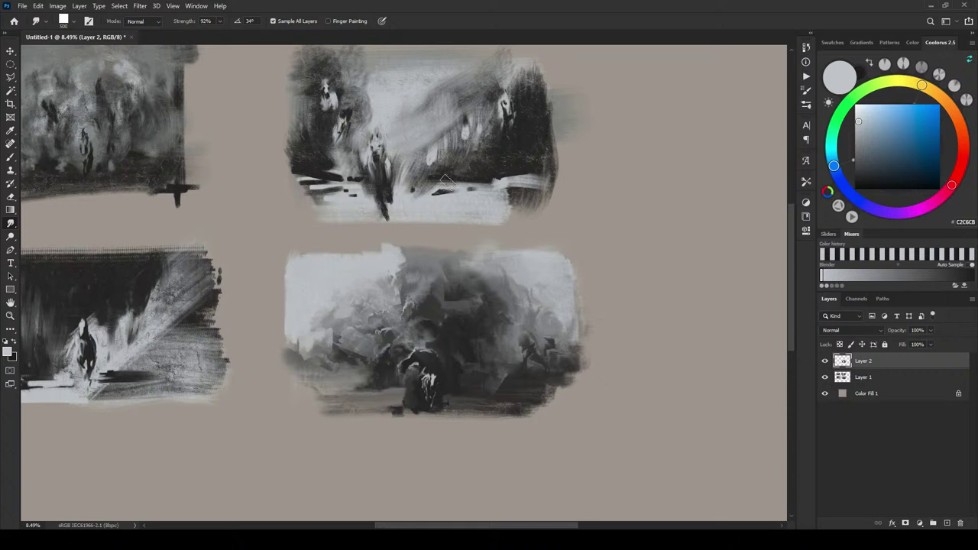
Smudge the sky and ground outward at all four corners to square off the fourth sketch, using a 900 px tip
mouse_move(407, 275)
left_mouse_down()
mouse_move(391, 257)
mouse_move(386, 267)
mouse_move(393, 267)
mouse_move(377, 271)
mouse_move(381, 254)
mouse_move(424, 247)
mouse_move(381, 264)
mouse_move(378, 255)
mouse_move(398, 257)
mouse_move(393, 243)
mouse_move(332, 243)
mouse_move(357, 250)
mouse_move(295, 240)
left_mouse_up()
mouse_move(546, 267)
left_mouse_down()
mouse_move(510, 244)
mouse_move(572, 248)
left_mouse_up()
left_click_drag(304, 386, 275, 400)
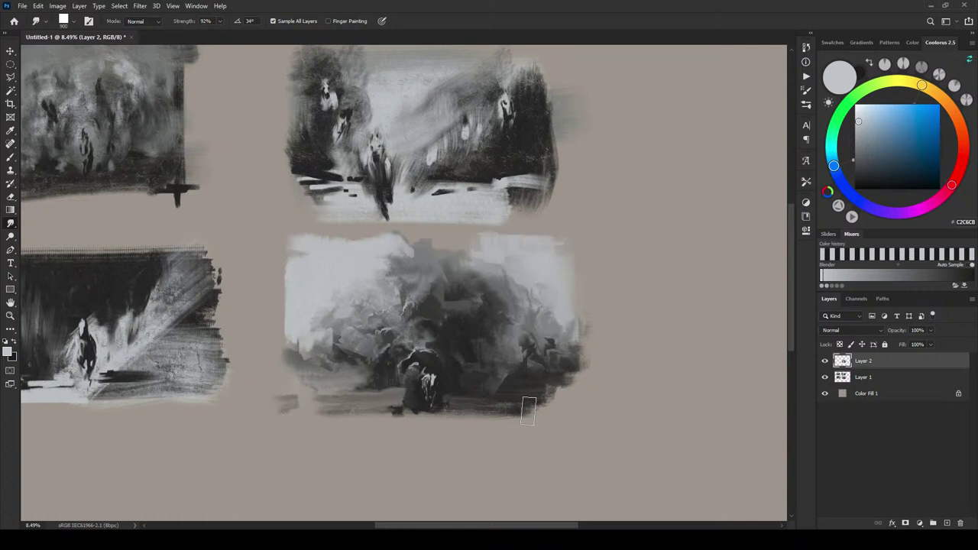
mouse_move(564, 415)
left_mouse_down()
mouse_move(579, 415)
mouse_move(570, 382)
left_mouse_up()
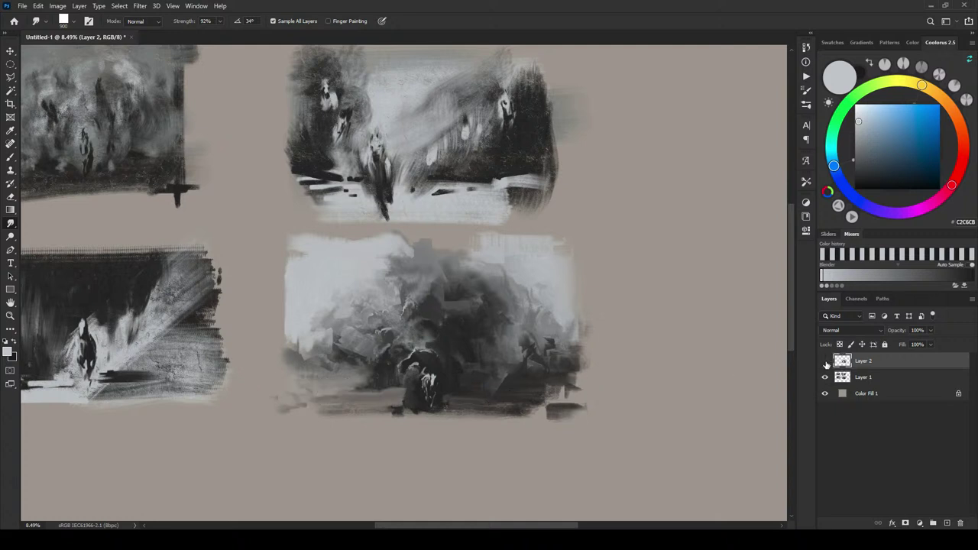
Compare the fourth sketch with the smudging on Layer 2 hidden and shown
left_click(825, 362)
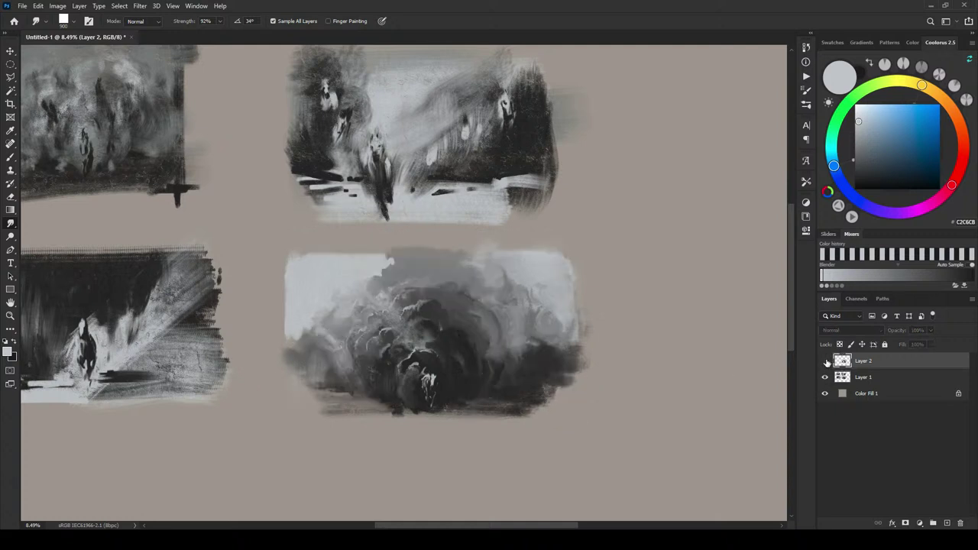
left_click(826, 362)
left_click(826, 362)
left_click(825, 361)
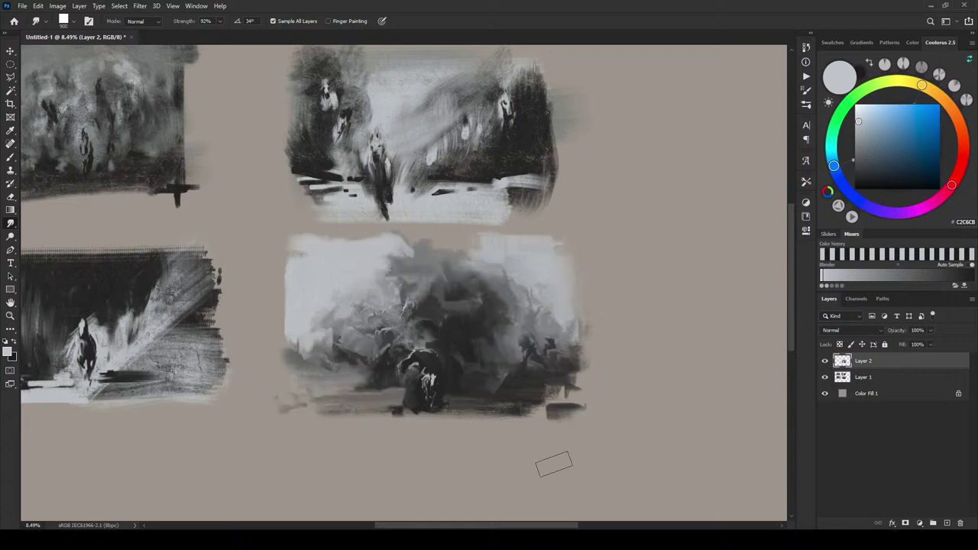
Finish smudging the dark central cloud, merge Layer 2 down into Layer 1, and switch to the Rectangular Marquee tool
left_click_drag(455, 328, 463, 312)
key("m")
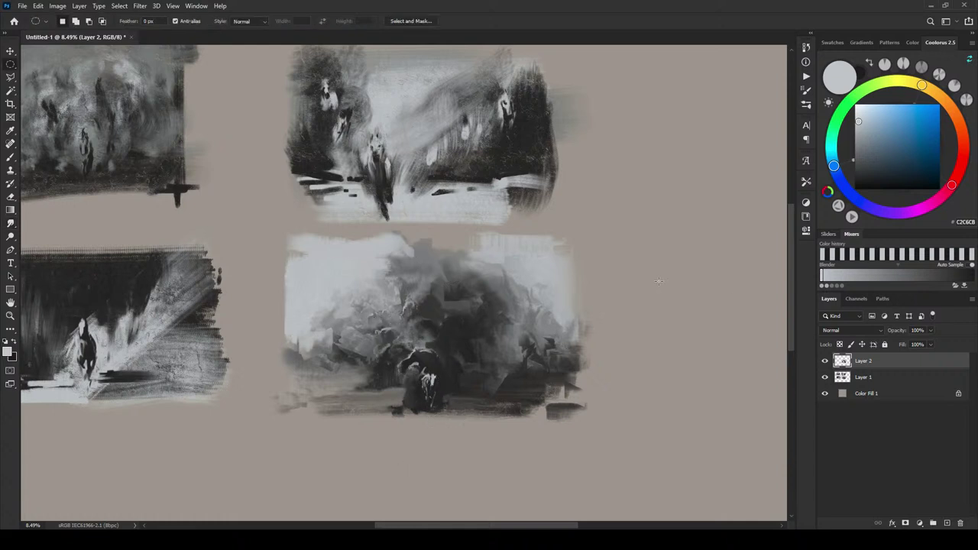
right_click(859, 364)
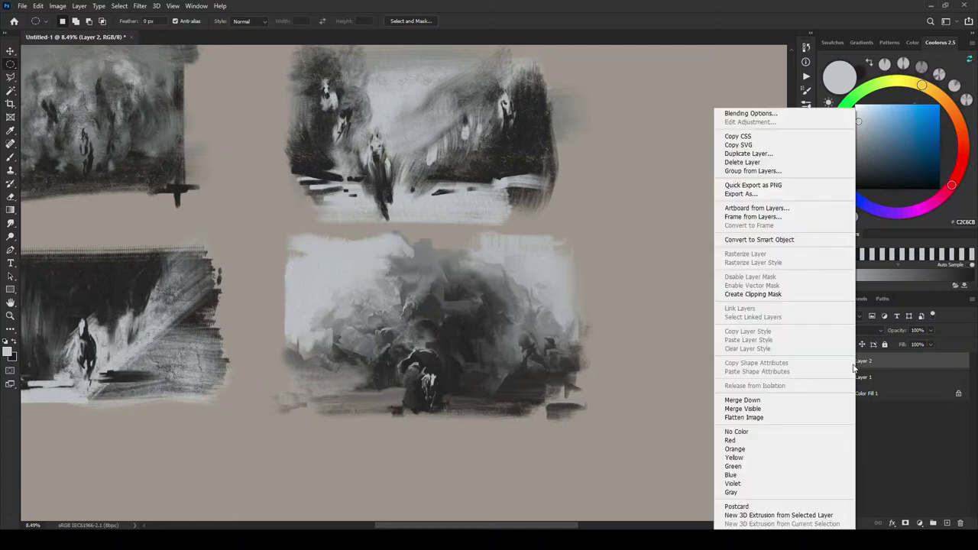
left_click(782, 400)
mouse_move(272, 231)
left_mouse_down()
mouse_move(423, 369)
mouse_move(589, 446)
left_mouse_up()
right_click(9, 65)
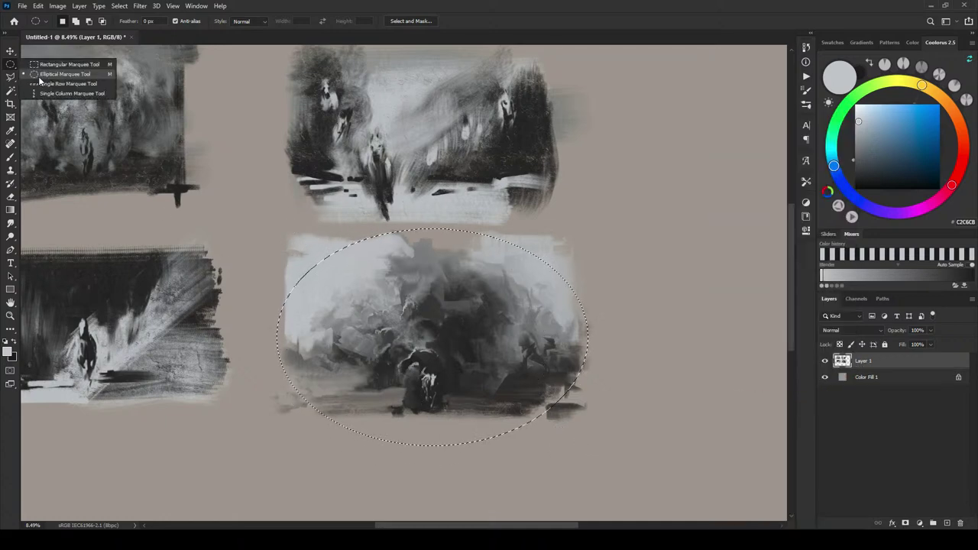
left_click(46, 65)
Try to place a copy of the fourth sketch directly to its right, and undo the copy
mouse_move(277, 230)
left_mouse_down()
mouse_move(606, 457)
mouse_move(588, 431)
left_mouse_up()
key("v")
left_click_drag(431, 299, 732, 298)
key("ctrl+d")
mouse_move(632, 194)
left_mouse_down()
mouse_move(454, 199)
mouse_move(589, 125)
mouse_move(811, 242)
mouse_move(703, 190)
mouse_move(726, 243)
left_mouse_up()
key("ctrl+minus")
key("ctrl+minus")
key("ctrl+shift+d")
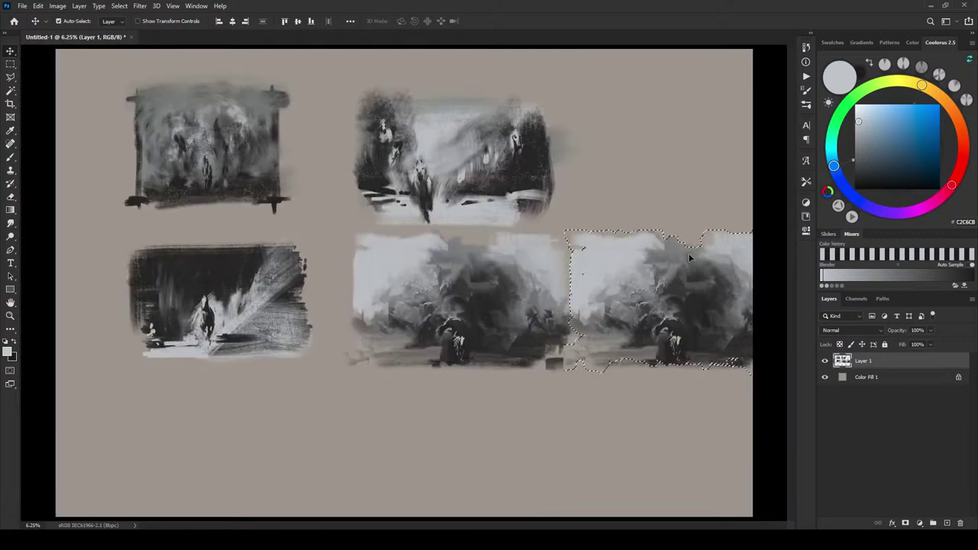
key("ctrl+z")
key("ctrl+z")
key("ctrl+z")
key("ctrl+d")
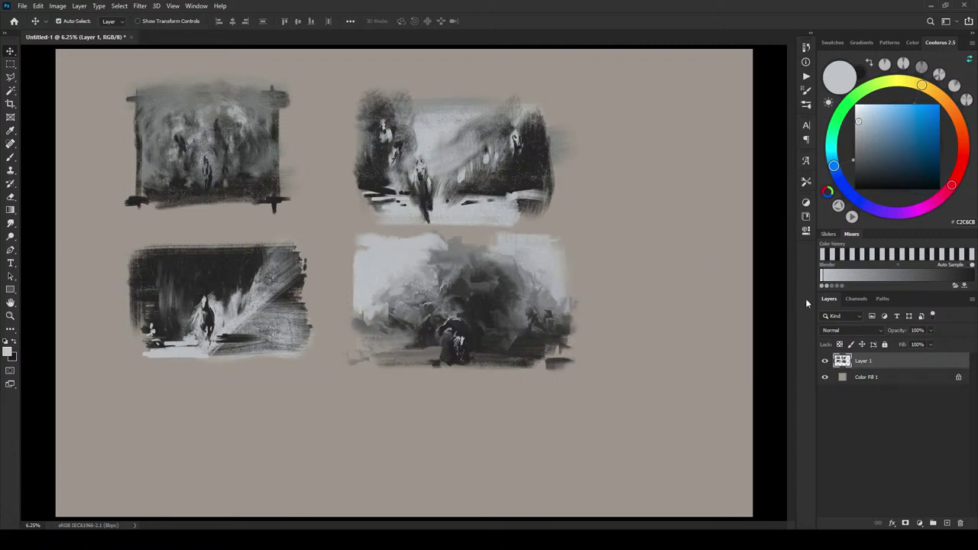
Shift all the sketches toward the canvas's upper left, and place a copy of the fourth sketch in the empty upper right area
mouse_move(432, 215)
left_mouse_down()
mouse_move(372, 212)
mouse_move(382, 211)
mouse_move(375, 197)
left_mouse_up()
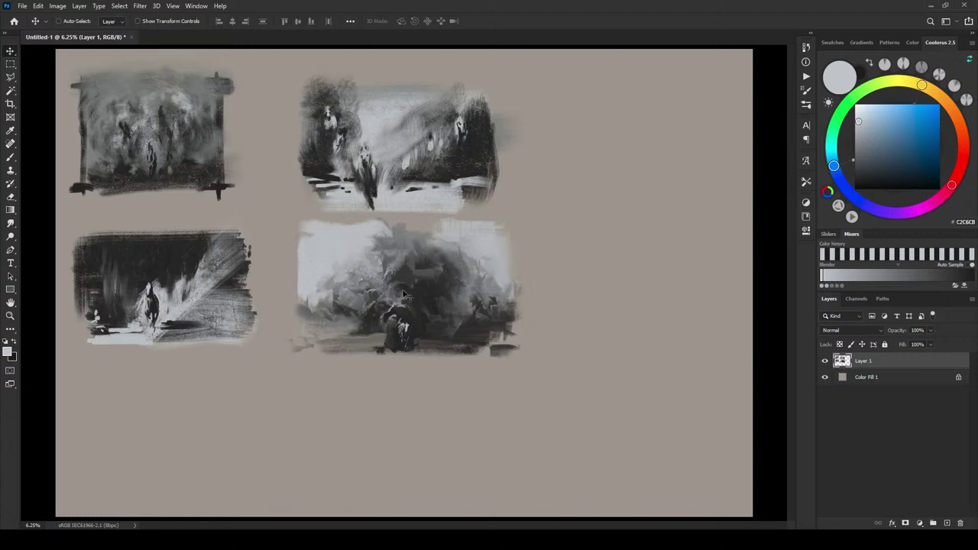
key("m")
mouse_move(286, 214)
left_mouse_down()
mouse_move(506, 371)
mouse_move(493, 294)
mouse_move(482, 286)
mouse_move(634, 158)
mouse_move(659, 165)
left_mouse_up()
key("v")
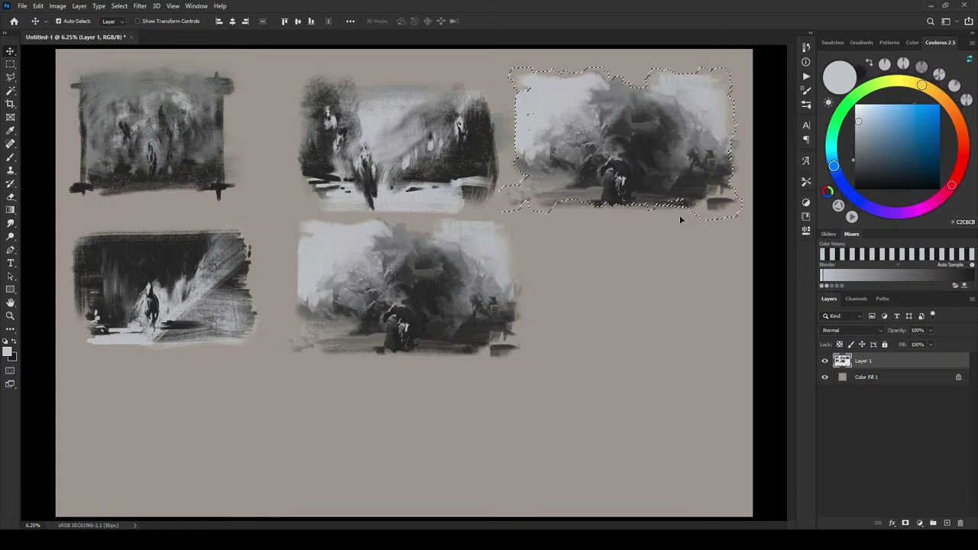
Scale the copied sketch proportionally to 77.20%
key("ctrl+t")
left_click_drag(744, 68, 712, 92)
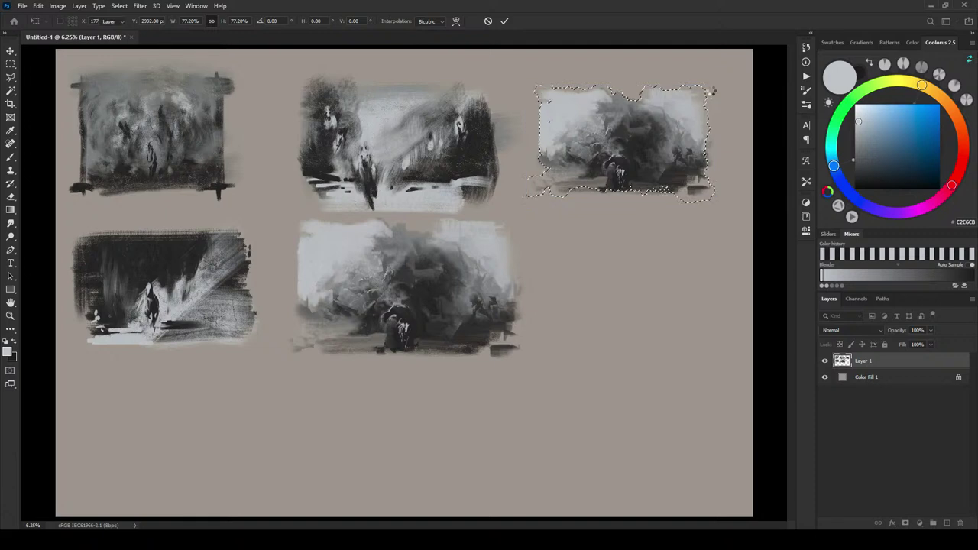
key("Return")
Move the scaled copy slightly lower in the canvas's upper right area
key("ctrl+plus")
key("ctrl+plus")
key("ctrl+plus")
left_click_drag(776, 127, 202, 393)
mouse_move(466, 267)
left_mouse_down()
mouse_move(461, 349)
mouse_move(472, 341)
left_mouse_up()
key("ctrl+semicolon")
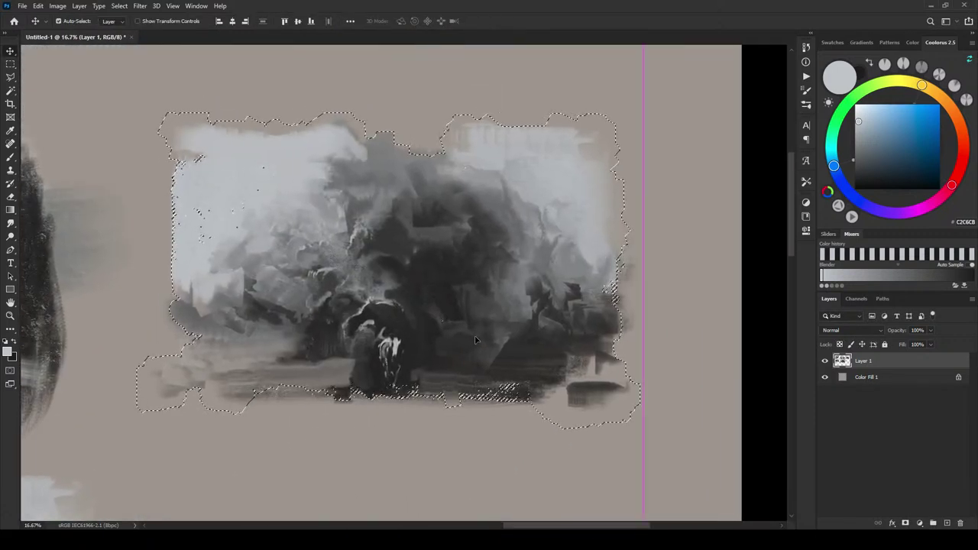
Clear the selection around the copied sketch and smudge its cloud into a tall sweeping arch, with Sample All Layers turned off
key("ctrl+h")
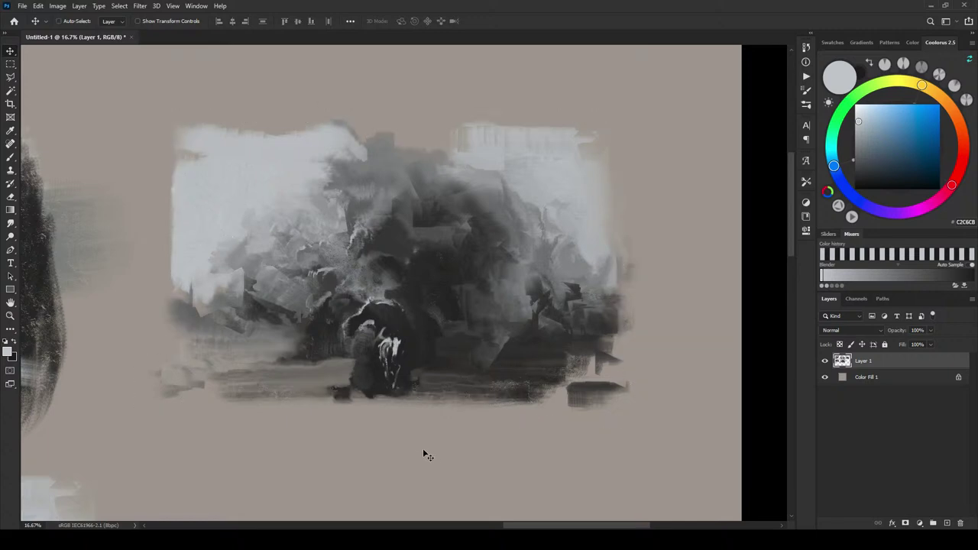
key("ctrl+minus")
key("ctrl+minus")
key("ctrl+minus")
key("ctrl+minus")
key("ctrl+minus")
scroll(655, 203, "up", 3)
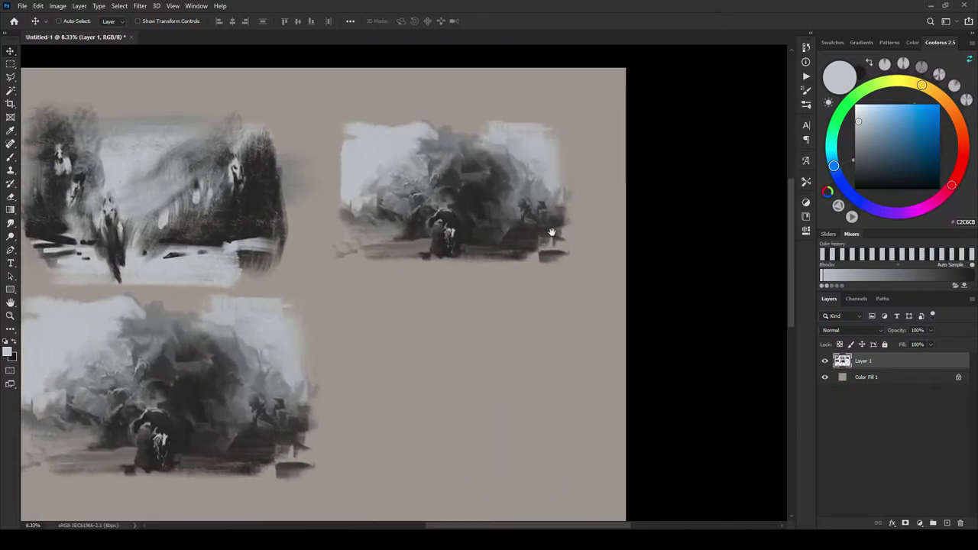
left_click_drag(552, 233, 551, 234)
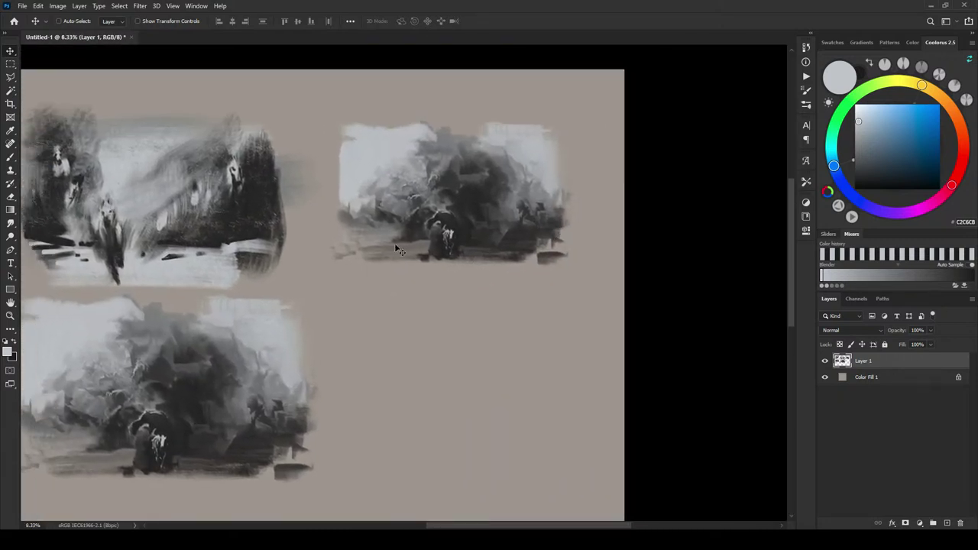
key("r")
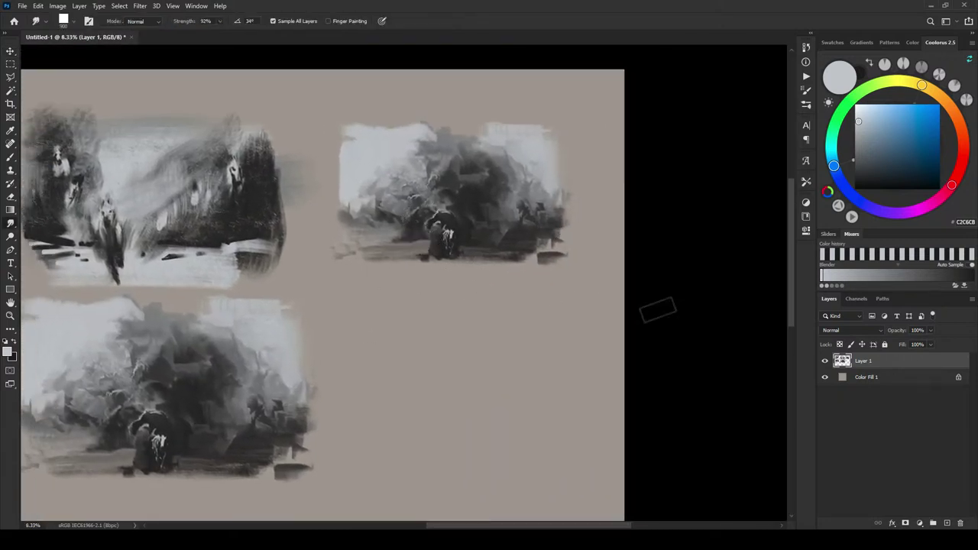
left_click(273, 22)
mouse_move(463, 160)
left_mouse_down()
mouse_move(413, 180)
mouse_move(452, 115)
mouse_move(462, 146)
mouse_move(459, 134)
mouse_move(445, 135)
mouse_move(489, 132)
mouse_move(504, 170)
mouse_move(490, 139)
mouse_move(525, 177)
mouse_move(521, 157)
mouse_move(470, 115)
mouse_move(487, 130)
mouse_move(515, 130)
mouse_move(417, 116)
mouse_move(443, 119)
mouse_move(409, 126)
mouse_move(418, 174)
left_mouse_up()
Smudge the dark foreground figure into a slimmer silhouette with a smaller brush, pulling its shadow across the ground below
key("bracketleft")
key("bracketleft")
key("bracketleft")
key("bracketleft")
key("bracketleft")
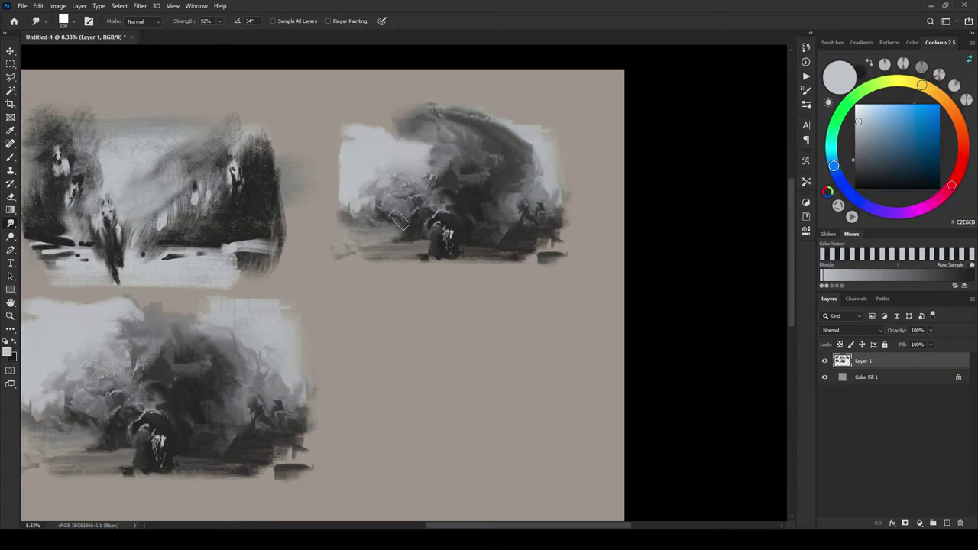
mouse_move(436, 237)
left_mouse_down()
mouse_move(438, 264)
mouse_move(441, 248)
mouse_move(469, 255)
mouse_move(423, 256)
mouse_move(478, 271)
left_mouse_up()
key("bracketleft")
key("bracketleft")
key("bracketleft")
key("bracketleft")
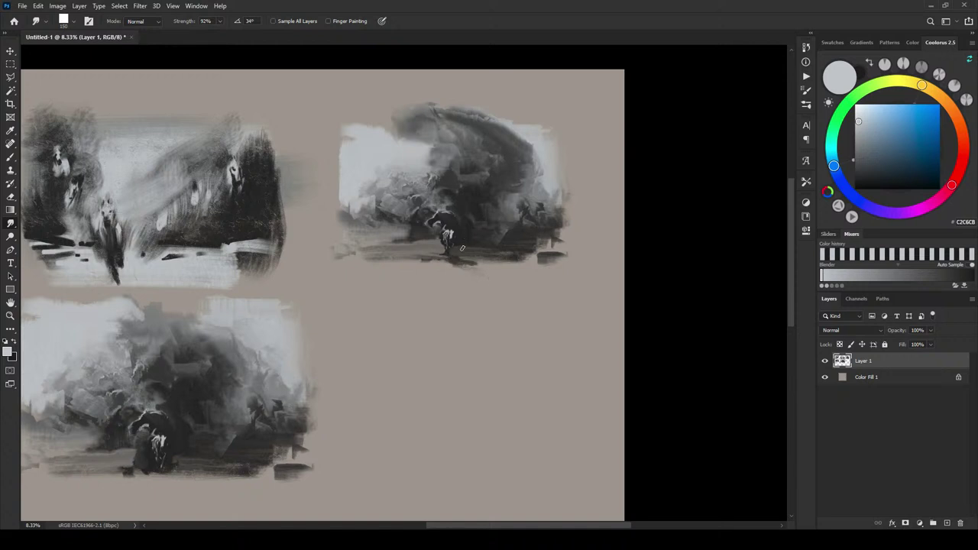
Smudge curved strokes into the dark mass directly above the highlighted figure, varying the brush size
key("]")
key("]")
key("]")
key("]")
key("]")
key("]")
key("]")
key("]")
key("]")
key("]")
key("]")
key("]")
key("bracketleft")
key("bracketleft")
key("bracketleft")
key("bracketleft")
key("bracketleft")
key("bracketleft")
key("bracketleft")
key("bracketleft")
key("bracketleft")
key("bracketleft")
key("bracketleft")
key("bracketleft")
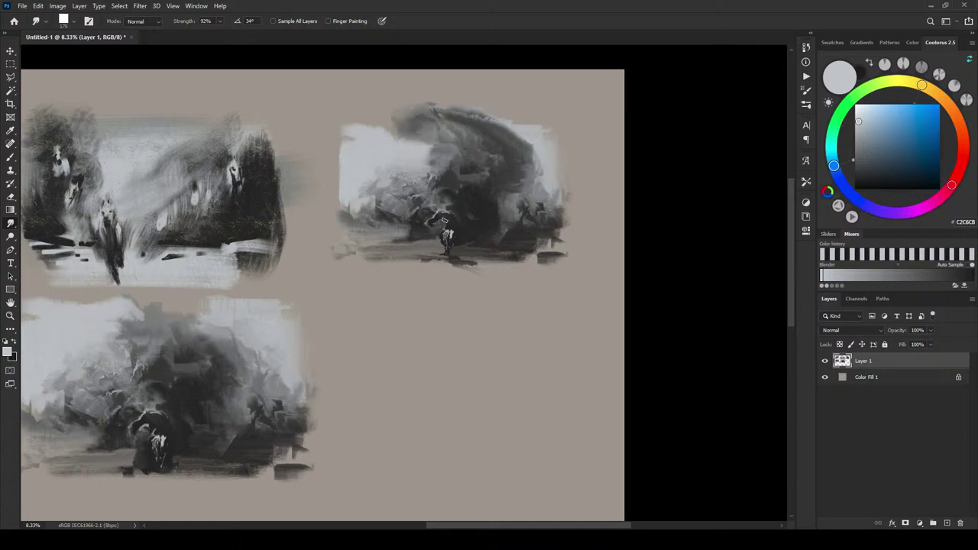
key("bracketright")
key("bracketright")
key("bracketright")
key("bracketright")
key("bracketright")
key("bracketright")
key("bracketright")
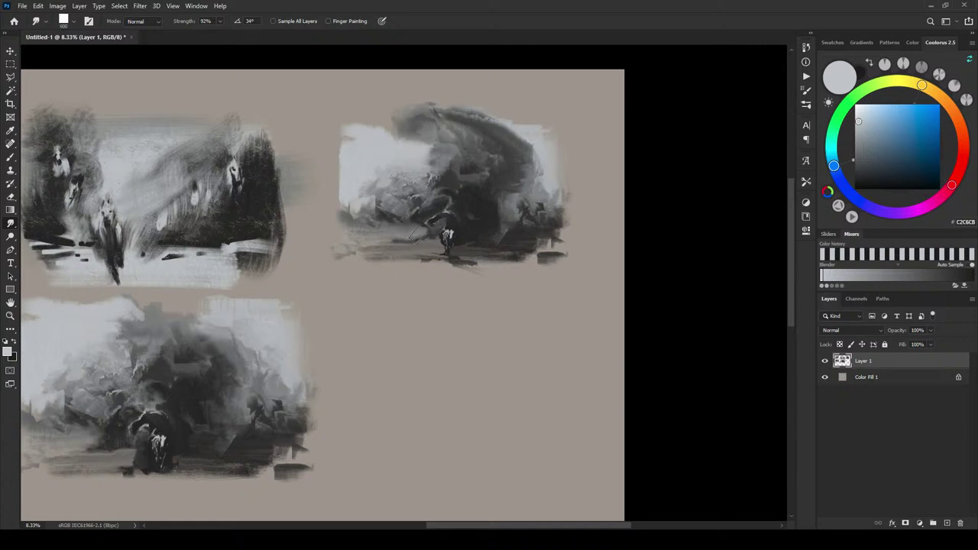
Smudge the cloud's left edge into light vertical streaks and blend the copied sketch's right side into broader dark shapes
mouse_move(412, 199)
left_mouse_down()
mouse_move(391, 186)
mouse_move(398, 194)
mouse_move(423, 180)
mouse_move(408, 143)
mouse_move(403, 160)
mouse_move(417, 137)
mouse_move(422, 167)
mouse_move(414, 164)
mouse_move(448, 158)
mouse_move(437, 146)
mouse_move(417, 151)
mouse_move(410, 137)
mouse_move(401, 143)
mouse_move(396, 125)
mouse_move(377, 162)
mouse_move(380, 128)
mouse_move(376, 188)
mouse_move(379, 151)
mouse_move(409, 187)
mouse_move(432, 170)
mouse_move(432, 185)
mouse_move(457, 175)
mouse_move(448, 164)
mouse_move(435, 181)
mouse_move(441, 157)
mouse_move(412, 195)
left_mouse_up()
key("bracketleft")
key("bracketleft")
key("bracketleft")
key("bracketleft")
key("bracketleft")
key("bracketleft")
key("bracketleft")
key("bracketleft")
key("bracketleft")
key("bracketleft")
key("]")
key("]")
key("]")
key("]")
key("]")
mouse_move(522, 191)
left_mouse_down()
mouse_move(546, 221)
mouse_move(576, 158)
mouse_move(558, 224)
mouse_move(558, 177)
mouse_move(559, 190)
mouse_move(491, 250)
left_mouse_up()
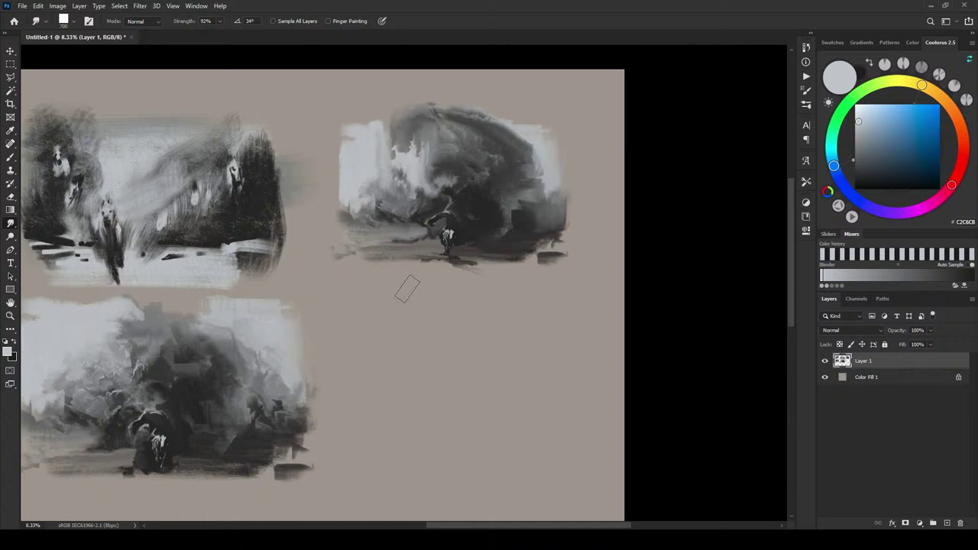
Smudge the figure's lower part and the dark ground beside it into horizontal strokes, using a smaller brush
key("[")
key("[")
key("[")
key("[")
left_click_drag(441, 247, 513, 255)
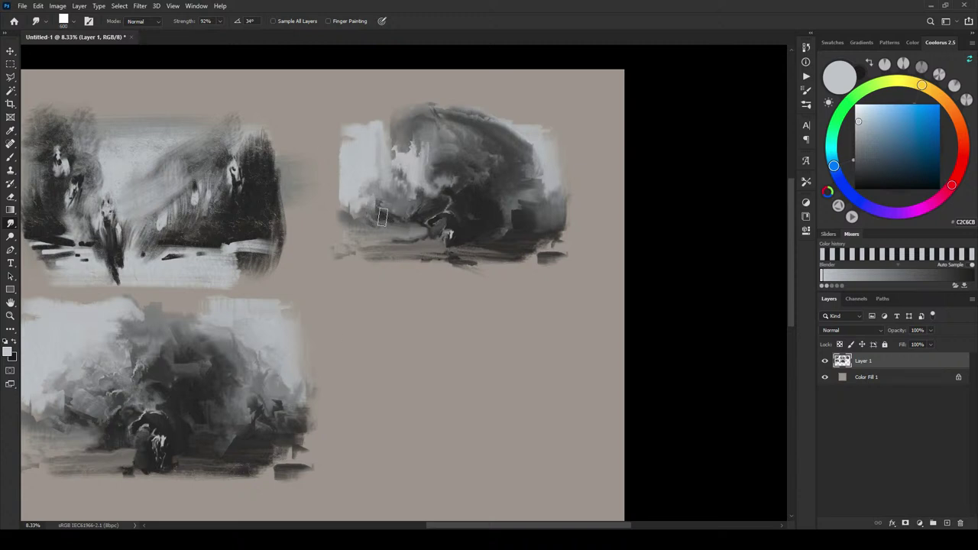
Smudge the copied sketch's left foreground into sweeping lines leading toward the figure, and soften the left edge of the sky
key("bracketleft")
key("bracketleft")
key("bracketleft")
key("bracketleft")
key("bracketleft")
mouse_move(395, 220)
left_mouse_down()
mouse_move(382, 218)
mouse_move(406, 230)
left_mouse_up()
key("bracketright")
key("bracketright")
mouse_move(354, 206)
left_mouse_down()
mouse_move(377, 202)
mouse_move(339, 170)
mouse_move(368, 139)
mouse_move(356, 161)
mouse_move(368, 183)
mouse_move(353, 168)
mouse_move(376, 181)
mouse_move(348, 170)
mouse_move(374, 191)
mouse_move(335, 166)
mouse_move(373, 194)
mouse_move(364, 176)
mouse_move(387, 180)
mouse_move(352, 166)
mouse_move(345, 132)
left_mouse_up()
key("bracketleft")
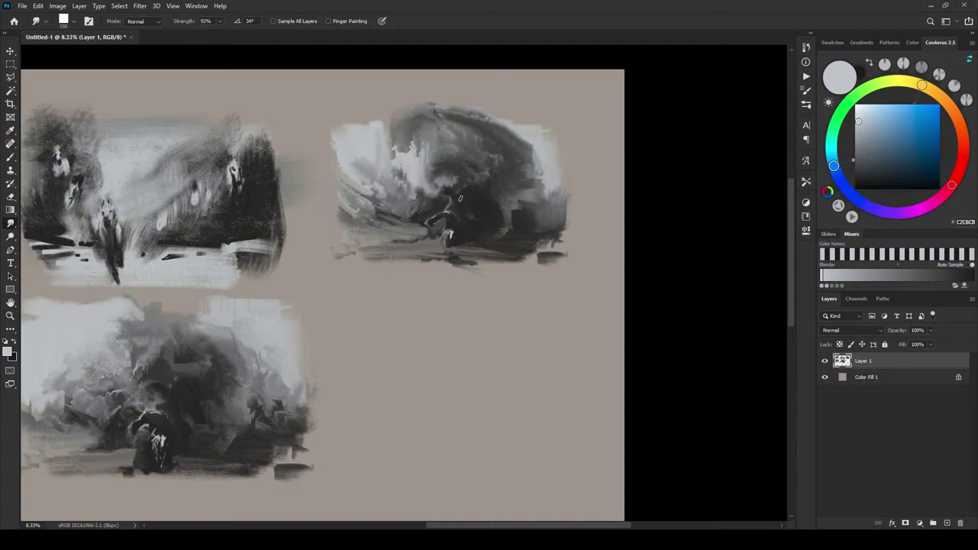
Repaint the small foreground figure's body and legs with the Brush tool, alternating dark and light greys sampled from the sketch
key("b")
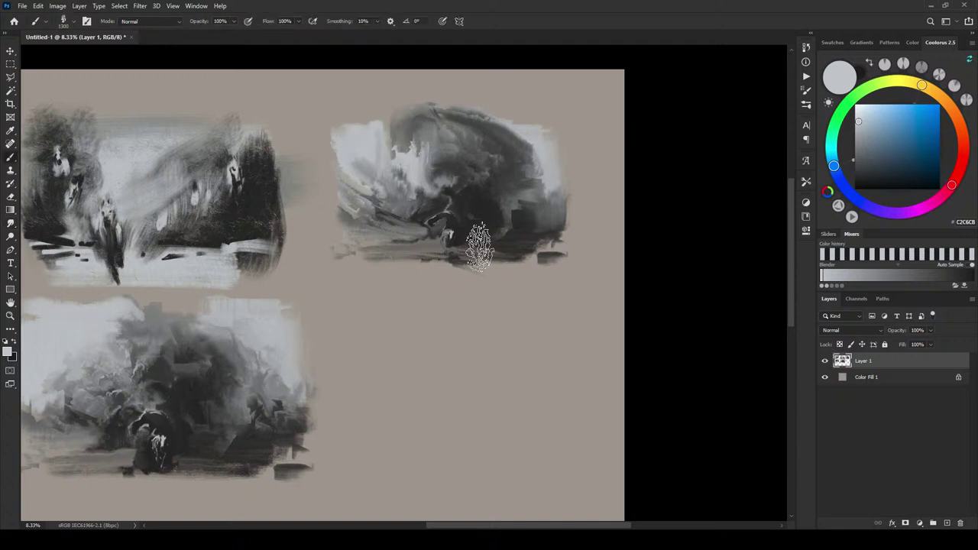
left_click(466, 255, "alt")
left_click_drag(461, 172, 447, 237)
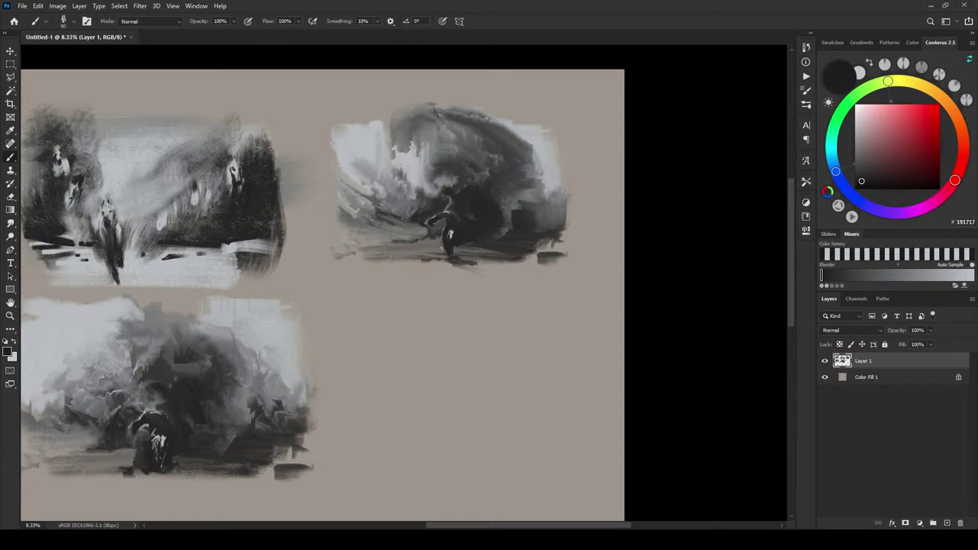
key("x")
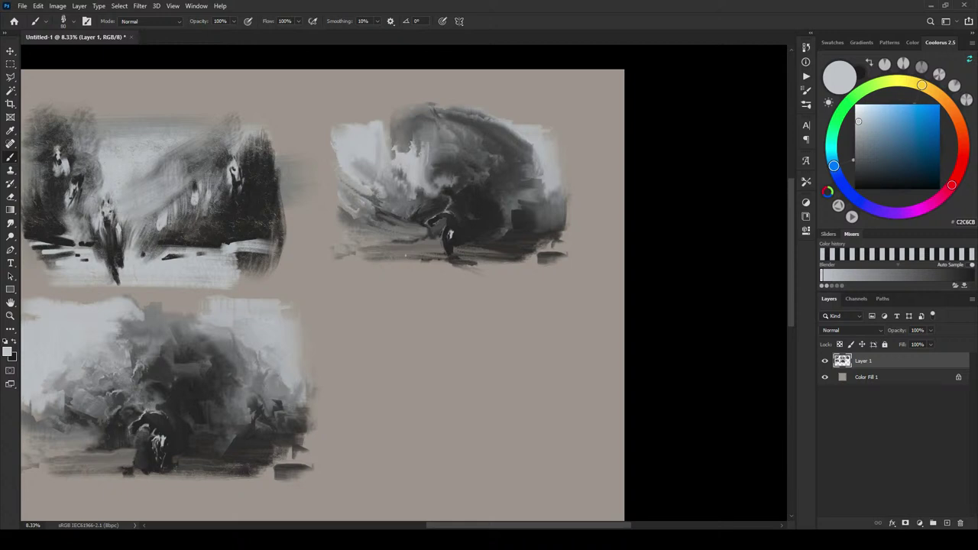
left_click(440, 244, "alt")
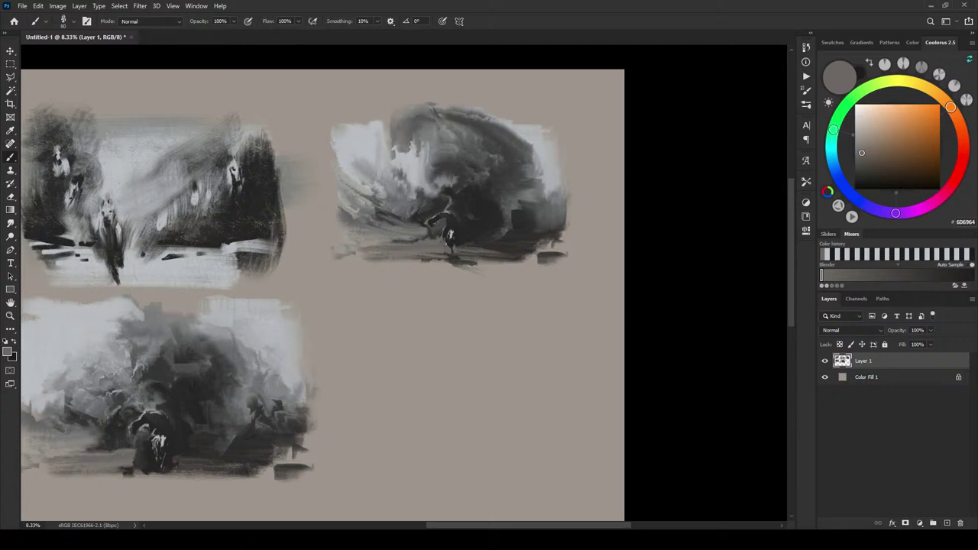
left_click(450, 235, "alt")
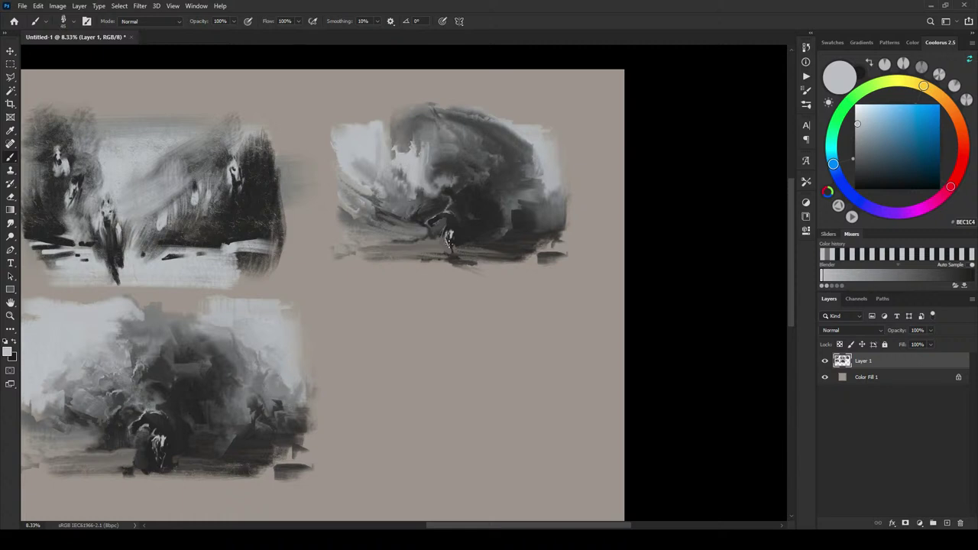
left_click(451, 243, "alt")
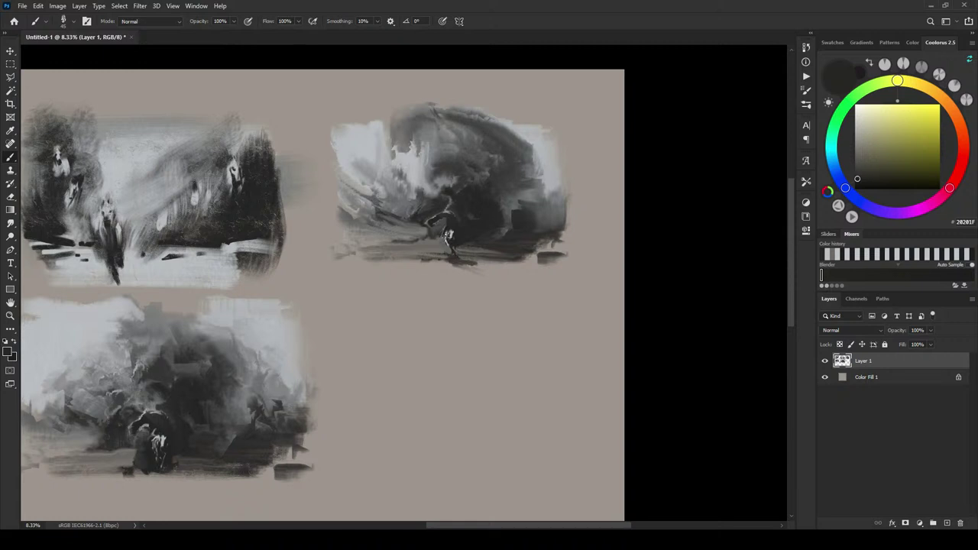
left_click(451, 232, "alt")
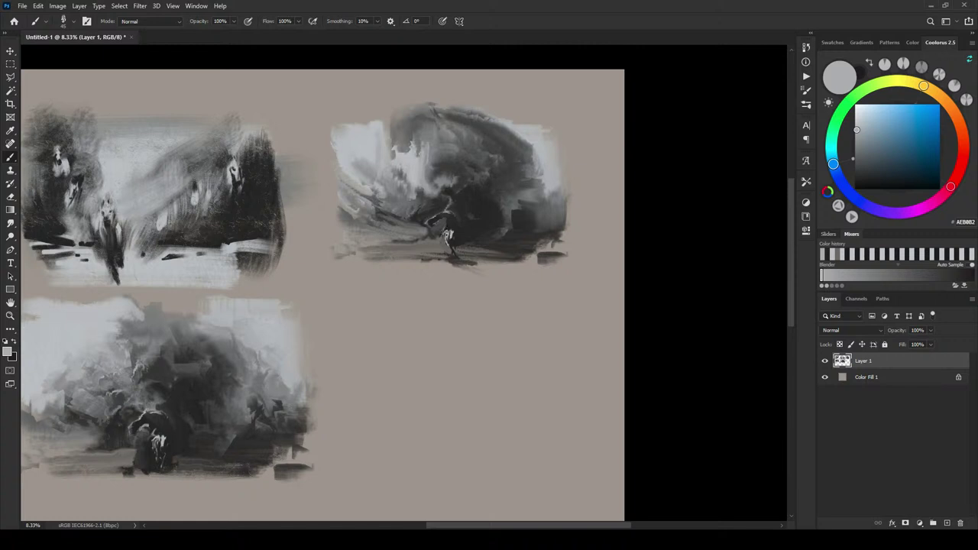
left_click(450, 238, "alt")
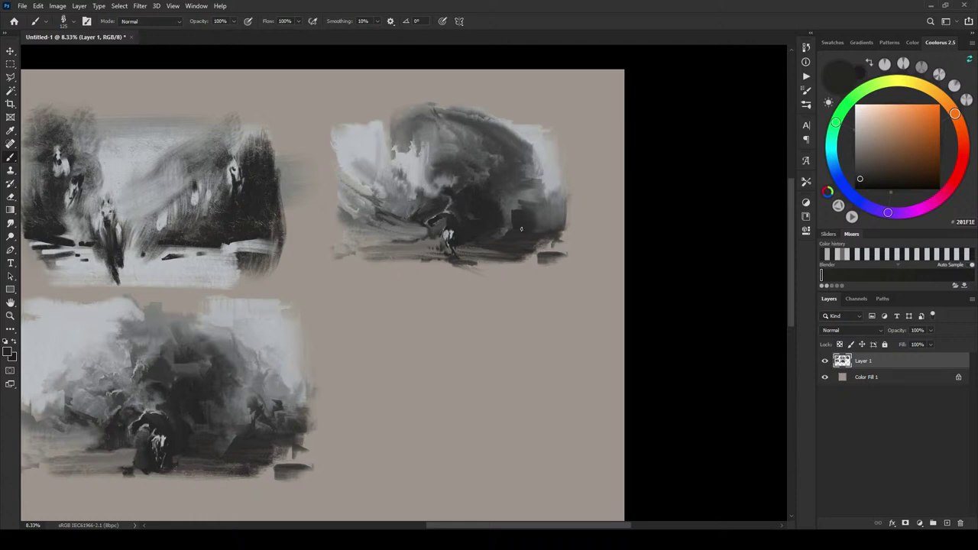
Add a new layer above Layer 1 and set the foreground colour to the red #C43939
scroll(461, 325, "up", 2)
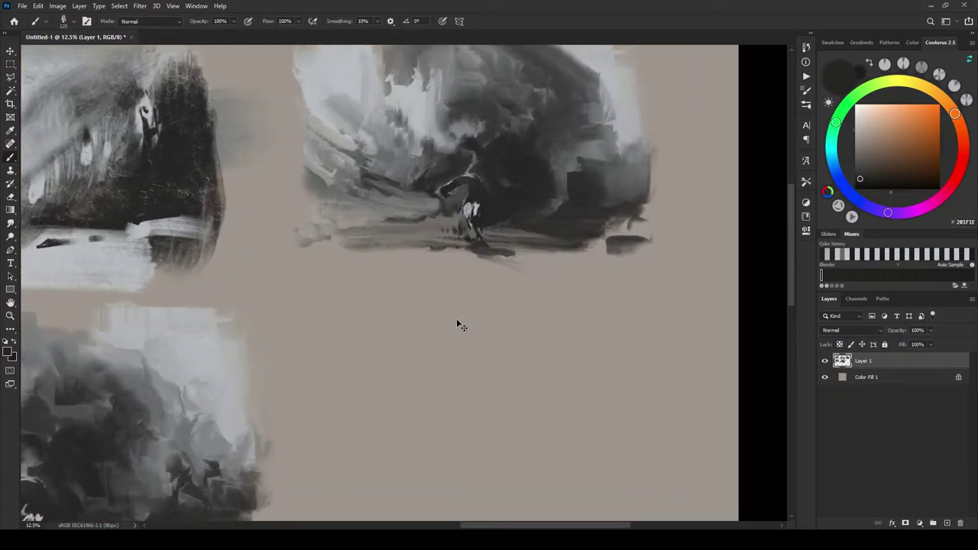
left_click_drag(530, 251, 420, 429)
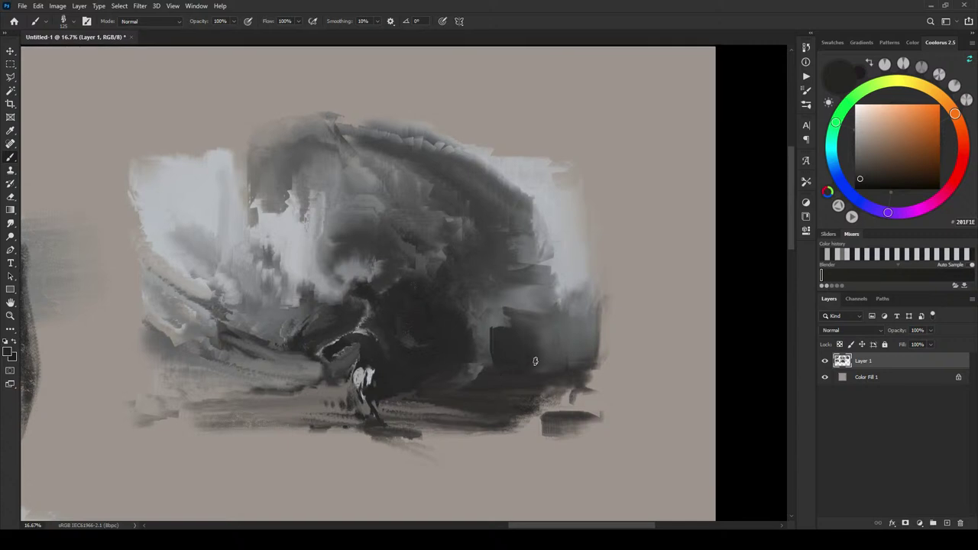
key("ctrl+plus")
left_click_drag(479, 351, 596, 295)
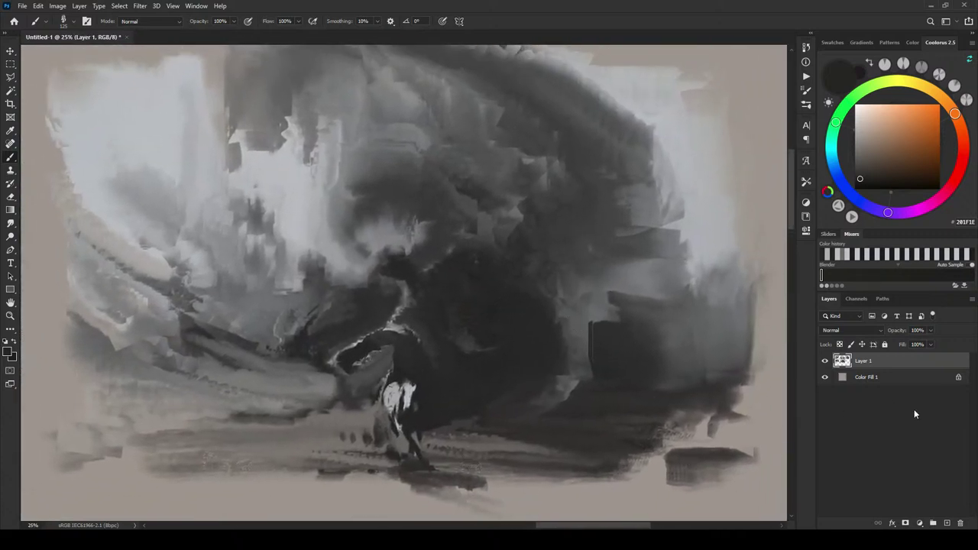
left_click(946, 525)
left_click(428, 264, "alt")
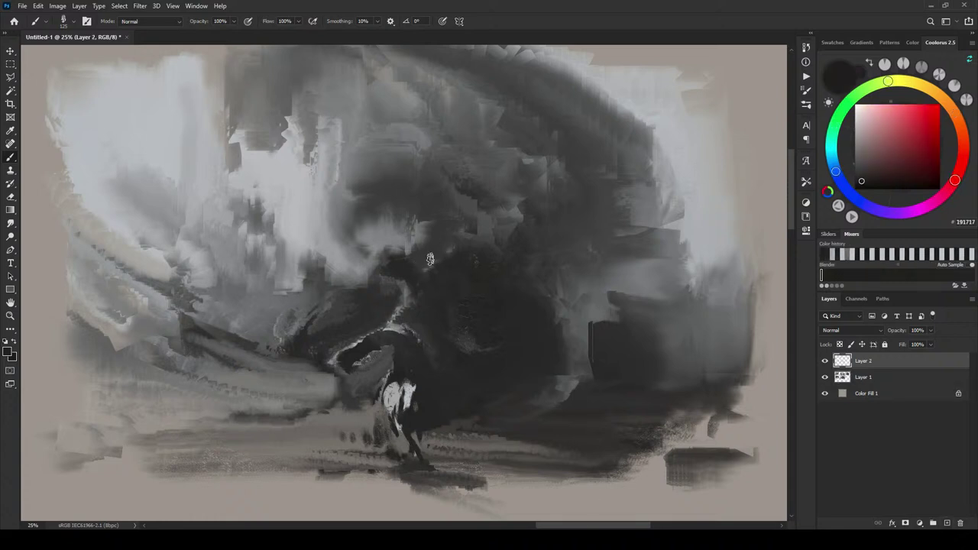
left_click(899, 120)
left_click(932, 108)
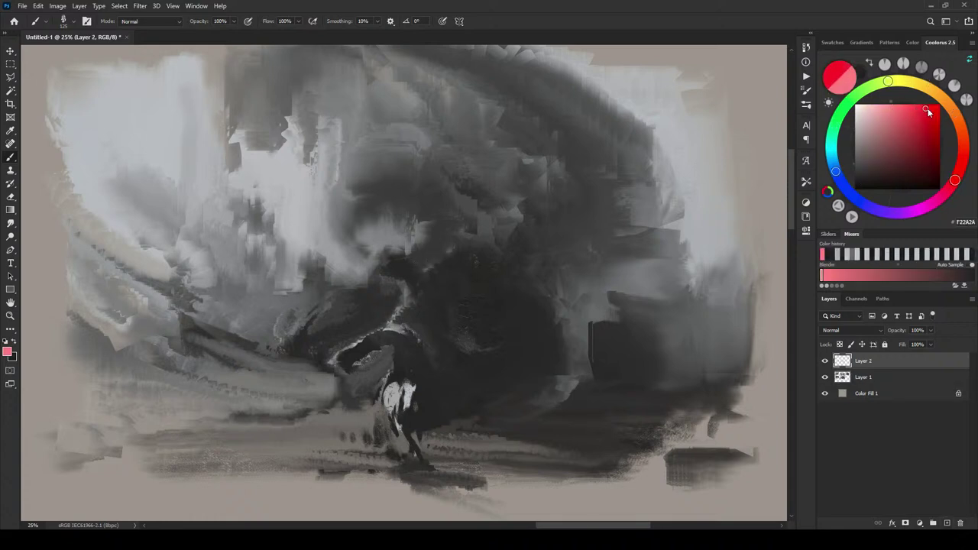
left_click_drag(923, 106, 916, 123)
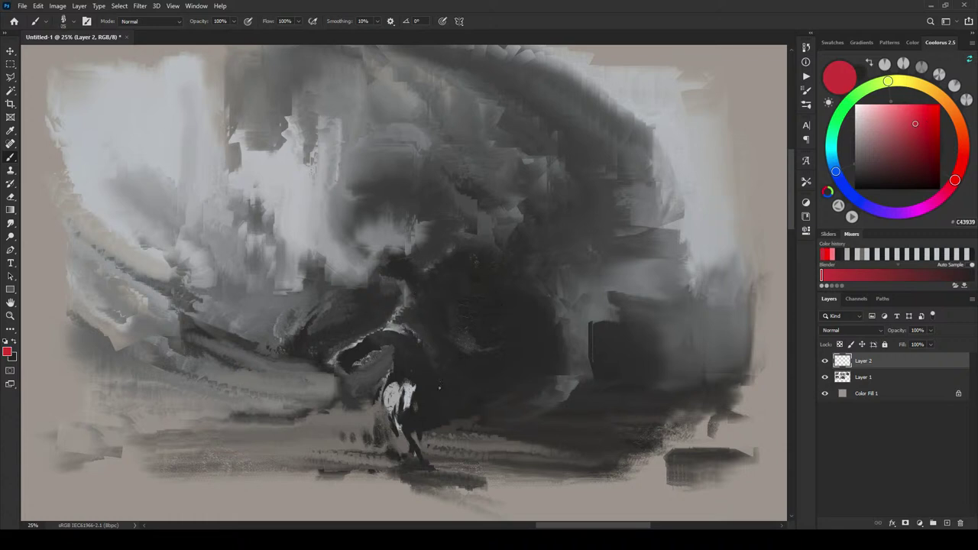
Mark the copied sketch's composition in red with two diagonals from the figure, the cloud's arch and small loops at its left end
left_click_drag(428, 432, 606, 345)
left_click_drag(396, 324, 544, 180)
mouse_move(662, 266)
left_mouse_down()
mouse_move(665, 180)
mouse_move(574, 58)
mouse_move(352, 22)
mouse_move(264, 117)
mouse_move(289, 131)
left_mouse_up()
mouse_move(306, 130)
left_mouse_down()
mouse_move(306, 174)
mouse_move(315, 137)
left_mouse_up()
Mark the sweeping lines of the left foreground and the strokes at the figure's feet in red
left_click_drag(277, 364, 198, 312)
left_click_drag(249, 353, 191, 321)
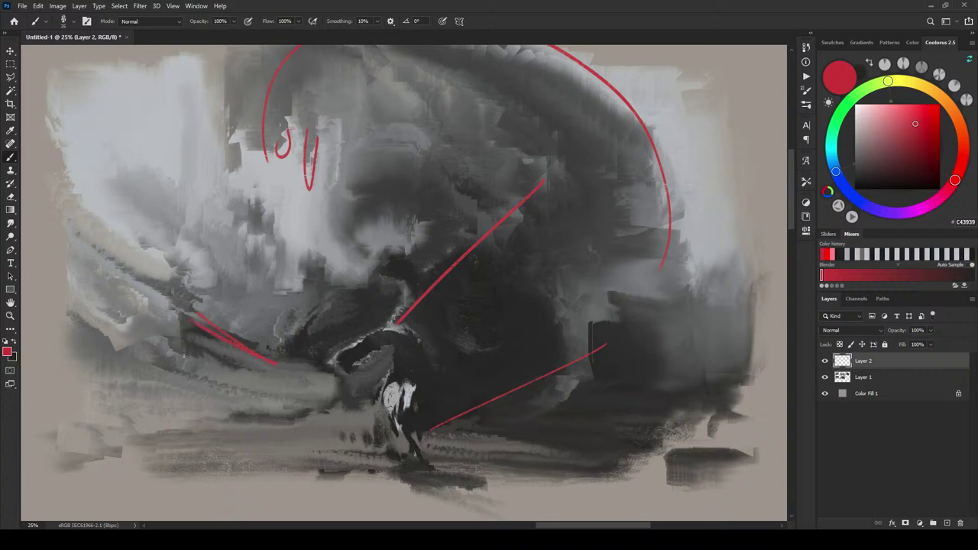
left_click_drag(272, 380, 151, 331)
left_click_drag(187, 297, 84, 224)
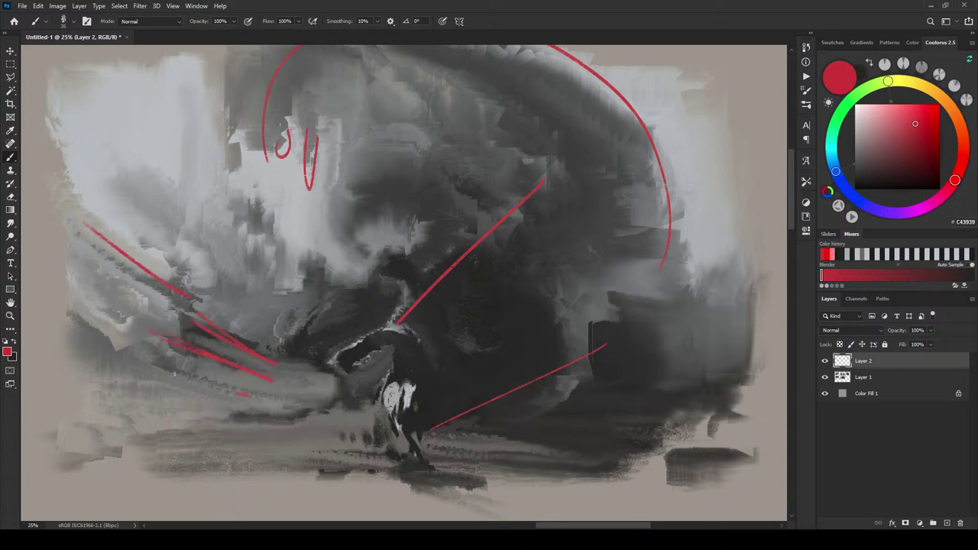
left_click_drag(174, 374, 57, 318)
mouse_move(421, 472)
left_mouse_down()
mouse_move(366, 441)
mouse_move(379, 433)
left_mouse_up()
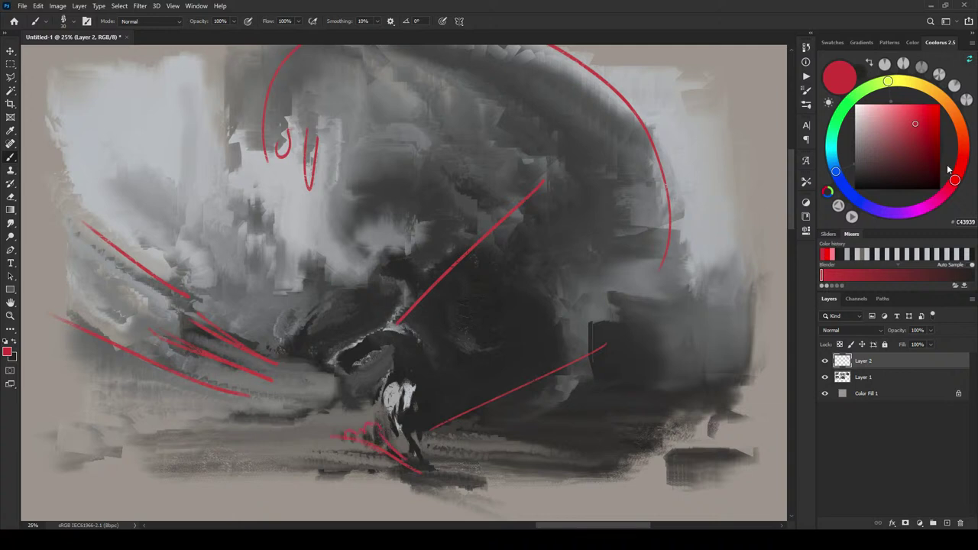
Trace the highlighted figure's body and legs in green #73C439, and mark the curved dark shape above it in red #C45239
left_click(866, 104)
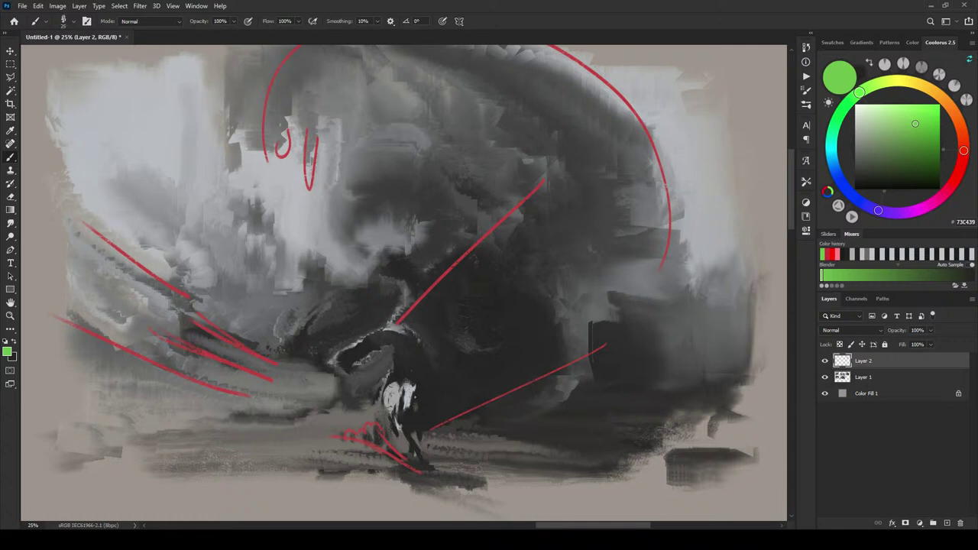
mouse_move(413, 411)
left_mouse_down()
mouse_move(422, 385)
mouse_move(404, 390)
left_mouse_up()
mouse_move(419, 458)
left_mouse_down()
mouse_move(388, 413)
mouse_move(416, 407)
left_mouse_up()
mouse_move(412, 539)
left_click(963, 158)
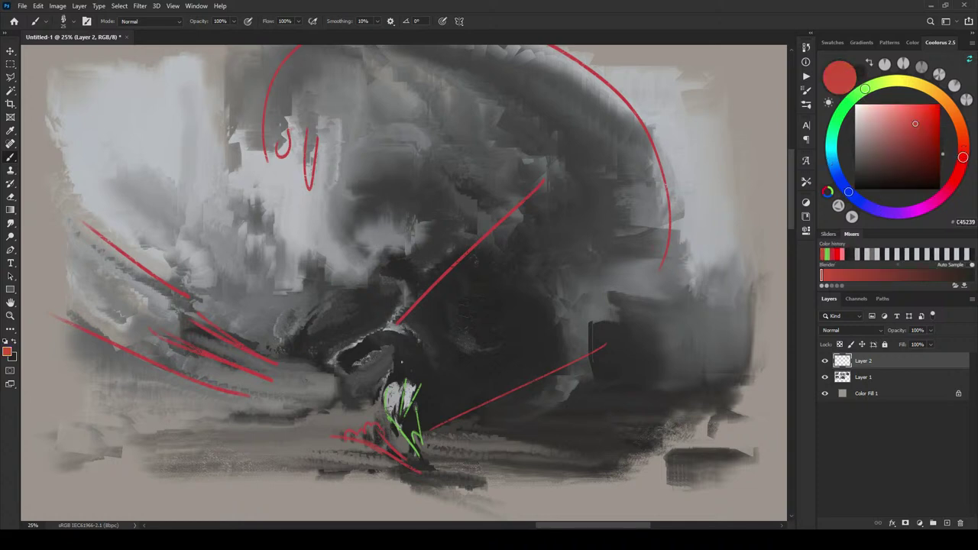
mouse_move(392, 343)
left_mouse_down()
mouse_move(367, 344)
mouse_move(357, 379)
left_mouse_up()
Hide Layer 2 with the coloured composition marks
key("ctrl+minus")
key("ctrl+minus")
key("ctrl+minus")
key("ctrl+minus")
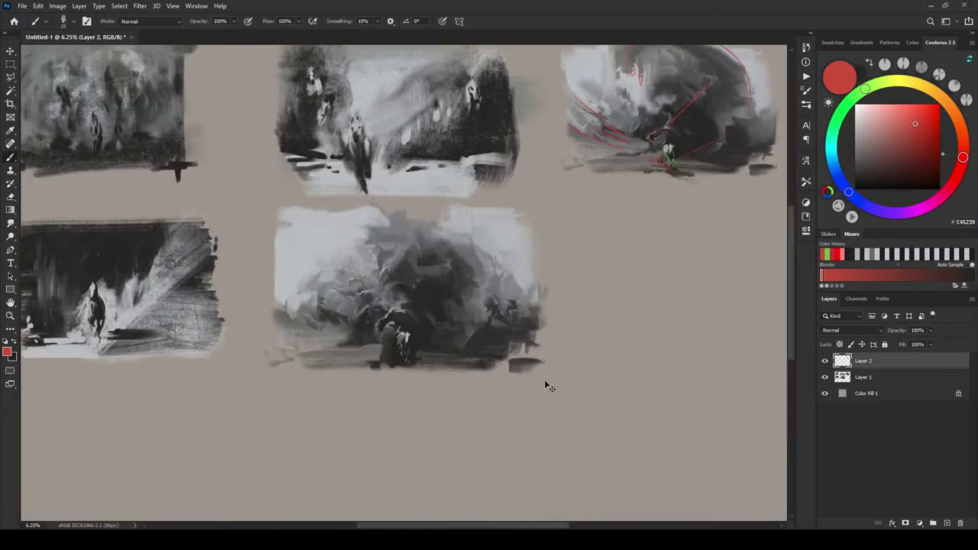
key("ctrl+plus")
key("ctrl+plus")
key("ctrl+minus")
left_click(825, 361)
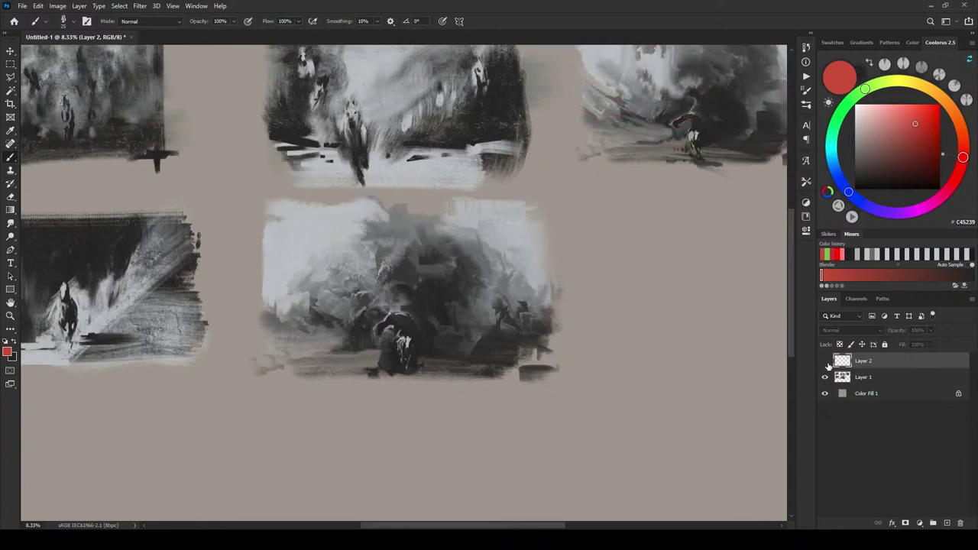
key("ctrl+minus")
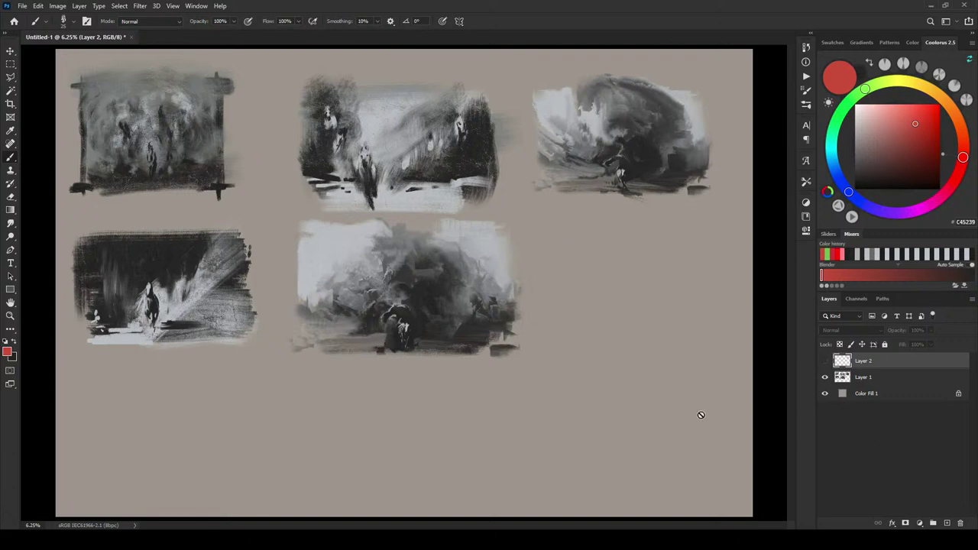
Make Layer 1 the active layer and reset the colours to default black and white
left_click(879, 377)
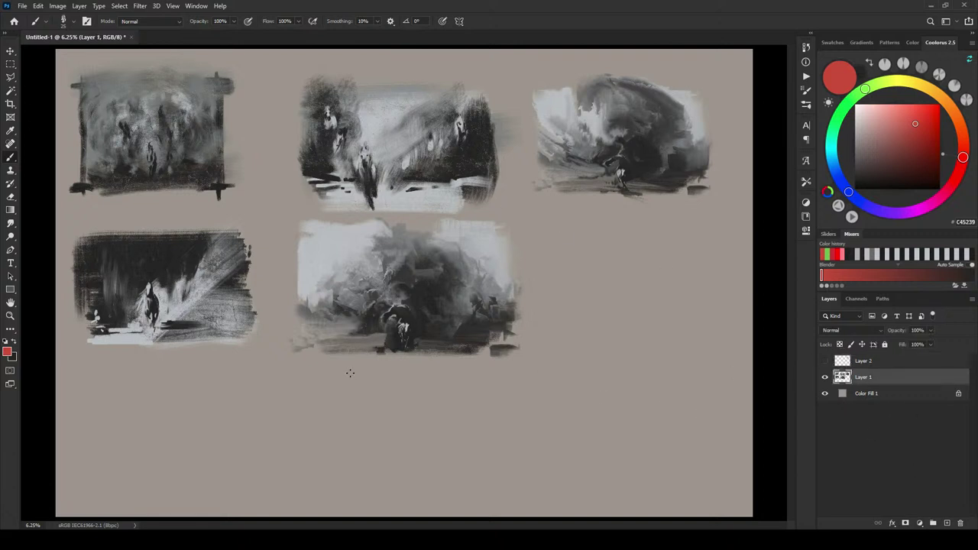
key("d")
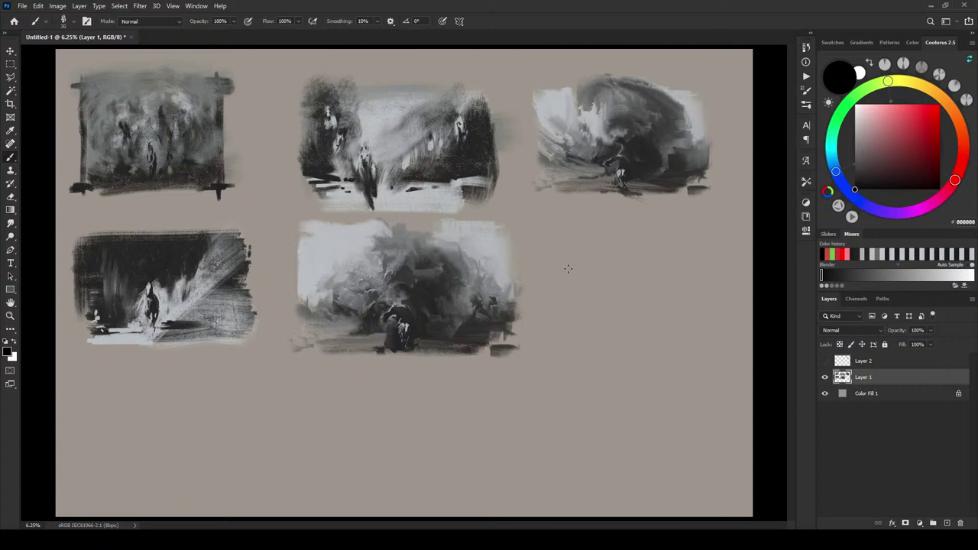
Block in a solid black rectangle with ragged brush edges in the empty area right of the lower cloud sketch
key("bracketright")
key("bracketright")
key("bracketright")
key("bracketright")
key("bracketright")
key("bracketright")
key("bracketright")
key("bracketright")
key("bracketright")
mouse_move(558, 257)
left_mouse_down()
mouse_move(557, 325)
mouse_move(582, 300)
mouse_move(579, 255)
mouse_move(695, 262)
mouse_move(616, 304)
mouse_move(561, 283)
mouse_move(677, 294)
mouse_move(614, 294)
mouse_move(588, 308)
mouse_move(704, 325)
mouse_move(579, 331)
mouse_move(636, 338)
mouse_move(574, 346)
mouse_move(718, 346)
mouse_move(561, 352)
mouse_move(714, 350)
mouse_move(734, 251)
mouse_move(725, 260)
mouse_move(711, 252)
mouse_move(716, 350)
mouse_move(728, 249)
mouse_move(722, 344)
mouse_move(697, 265)
mouse_move(693, 333)
mouse_move(699, 235)
left_mouse_up()
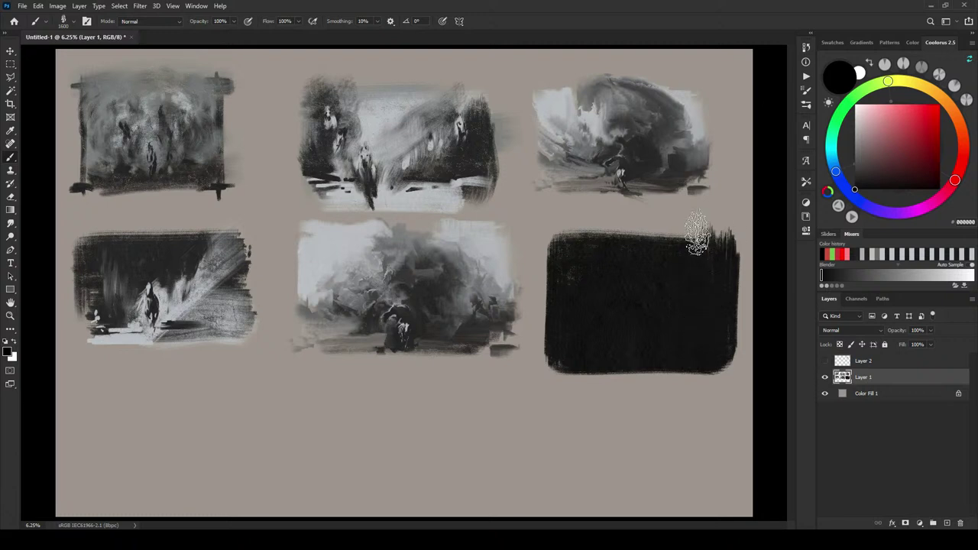
mouse_move(583, 252)
left_mouse_down()
mouse_move(533, 293)
mouse_move(593, 328)
mouse_move(544, 338)
mouse_move(677, 352)
mouse_move(578, 308)
mouse_move(639, 317)
mouse_move(591, 293)
mouse_move(538, 285)
mouse_move(651, 282)
mouse_move(668, 245)
mouse_move(678, 337)
mouse_move(700, 313)
mouse_move(688, 352)
mouse_move(580, 348)
mouse_move(727, 357)
left_mouse_up()
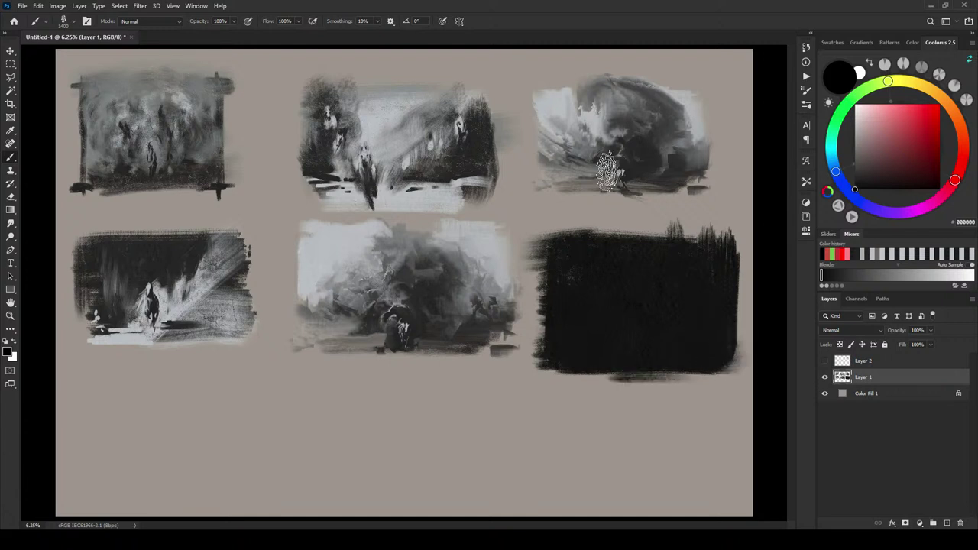
Paint a white glow in the lower centre of the black block, with faint grey haze around it
key("x")
key("]")
key("]")
key("]")
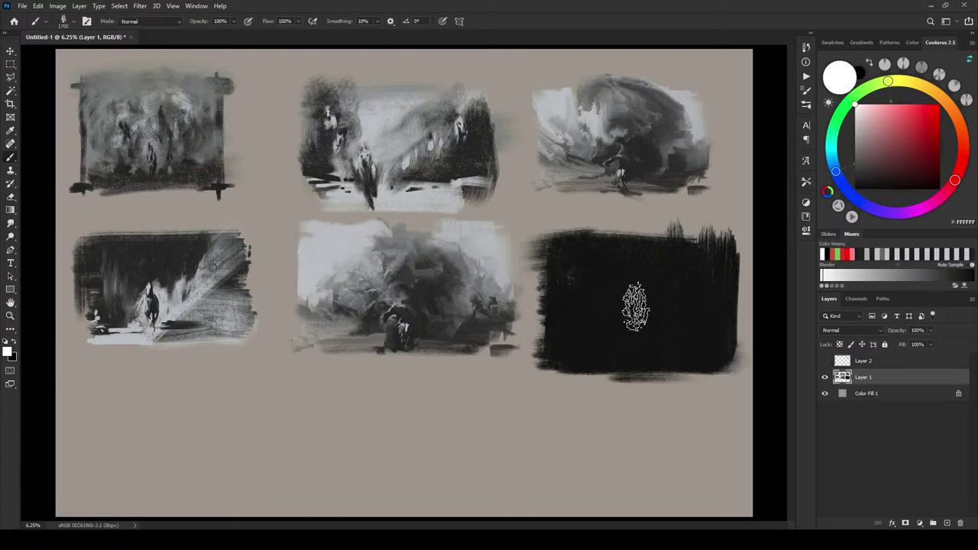
mouse_move(616, 293)
left_mouse_down()
mouse_move(624, 319)
mouse_move(665, 328)
mouse_move(649, 290)
mouse_move(592, 328)
mouse_move(593, 306)
mouse_move(677, 327)
mouse_move(681, 283)
mouse_move(612, 294)
mouse_move(627, 321)
left_mouse_up()
key("x")
mouse_move(604, 268)
left_mouse_down()
mouse_move(592, 336)
mouse_move(613, 279)
mouse_move(658, 260)
mouse_move(670, 317)
mouse_move(664, 279)
mouse_move(693, 287)
mouse_move(701, 329)
mouse_move(695, 264)
mouse_move(698, 333)
mouse_move(707, 306)
mouse_move(681, 278)
mouse_move(643, 329)
mouse_move(631, 317)
mouse_move(605, 339)
mouse_move(638, 331)
mouse_move(638, 289)
mouse_move(612, 294)
mouse_move(675, 296)
mouse_move(621, 321)
mouse_move(611, 316)
mouse_move(643, 336)
mouse_move(669, 333)
mouse_move(643, 302)
mouse_move(620, 344)
mouse_move(652, 341)
mouse_move(619, 328)
mouse_move(647, 325)
mouse_move(647, 309)
mouse_move(670, 336)
mouse_move(609, 289)
left_mouse_up()
key("x")
key("x")
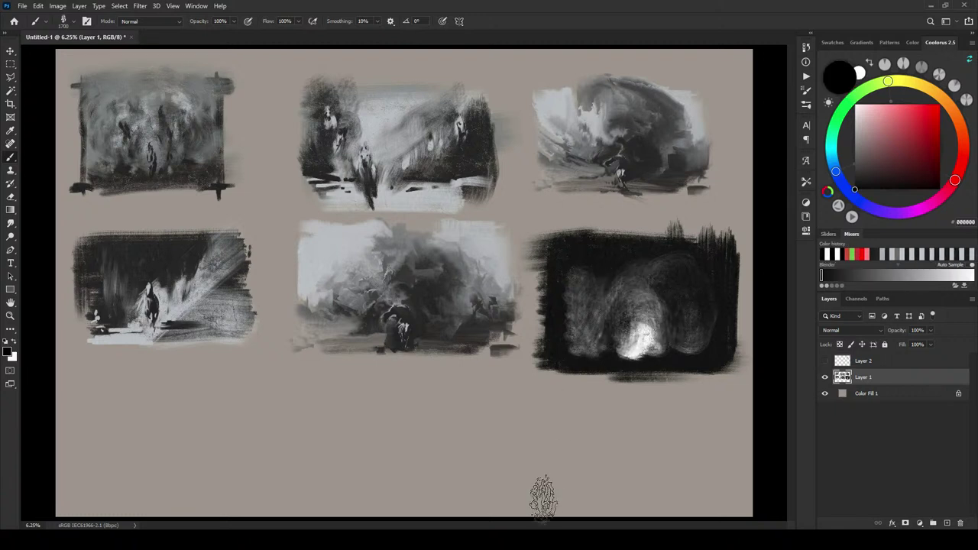
Paint vertical white light strips near the left and right edges of the black thumbnail
key("x")
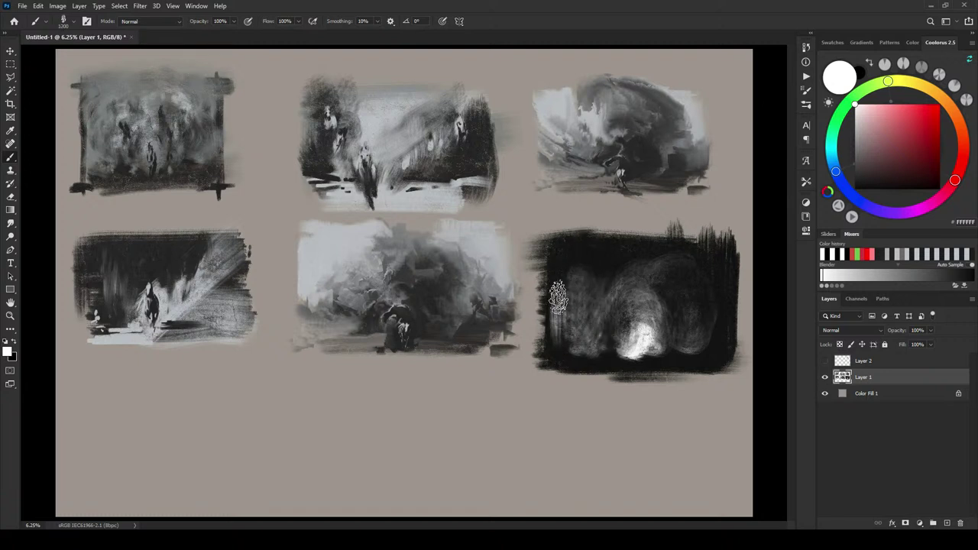
left_click_drag(558, 299, 559, 340)
mouse_move(720, 290)
left_mouse_down()
mouse_move(720, 340)
mouse_move(712, 313)
left_mouse_up()
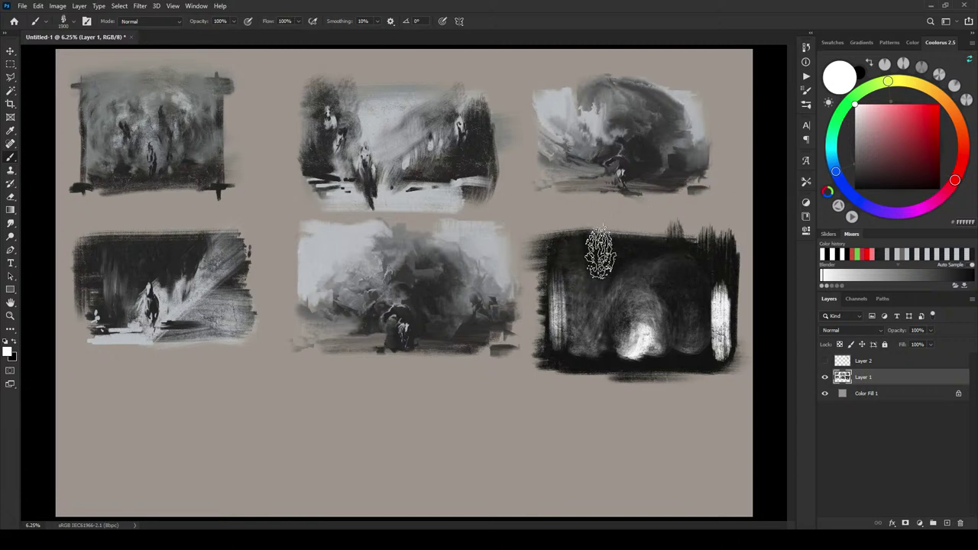
Darken the upper part of the thumbnail and the area around the central glow in black
key("x")
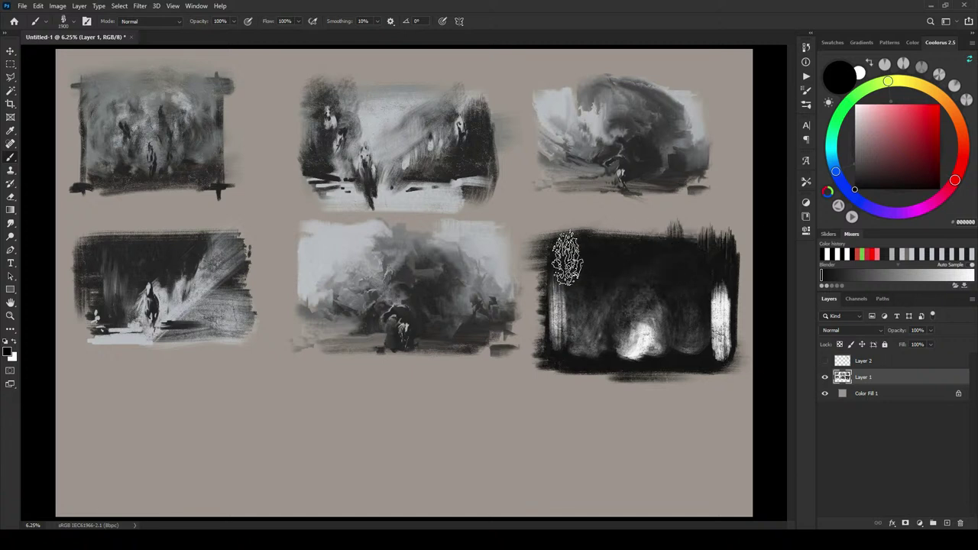
mouse_move(567, 259)
left_mouse_down()
mouse_move(559, 251)
mouse_move(716, 245)
mouse_move(694, 252)
left_mouse_up()
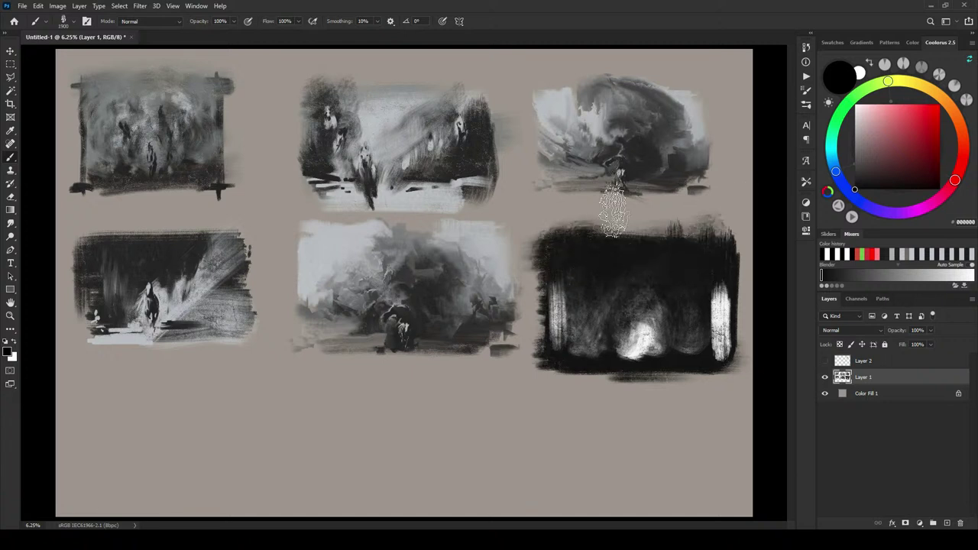
key("bracketleft")
key("bracketleft")
key("bracketleft")
key("bracketleft")
key("bracketleft")
key("bracketleft")
key("bracketleft")
key("bracketleft")
key("bracketleft")
key("bracketleft")
key("bracketleft")
key("bracketleft")
key("bracketleft")
key("bracketleft")
key("bracketleft")
key("bracketleft")
key("bracketleft")
key("bracketleft")
key("bracketright")
key("bracketright")
key("bracketright")
key("bracketright")
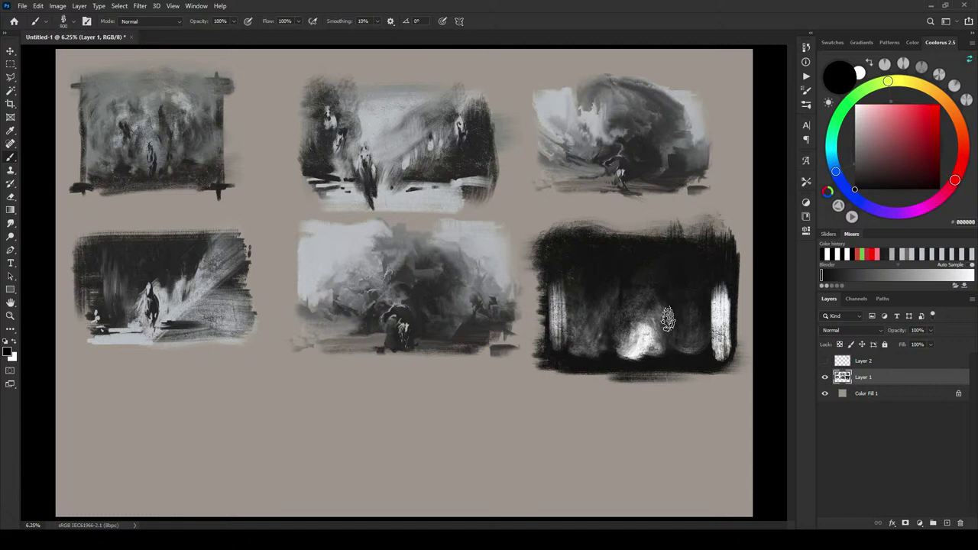
Paint a small white figure in the central glow and carve its body and legs with fine black strokes
key("x")
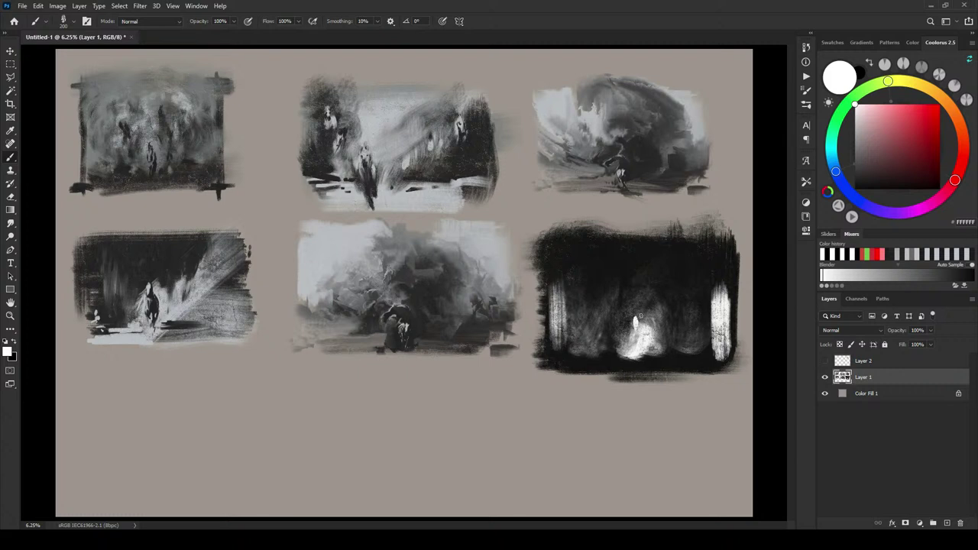
key("x")
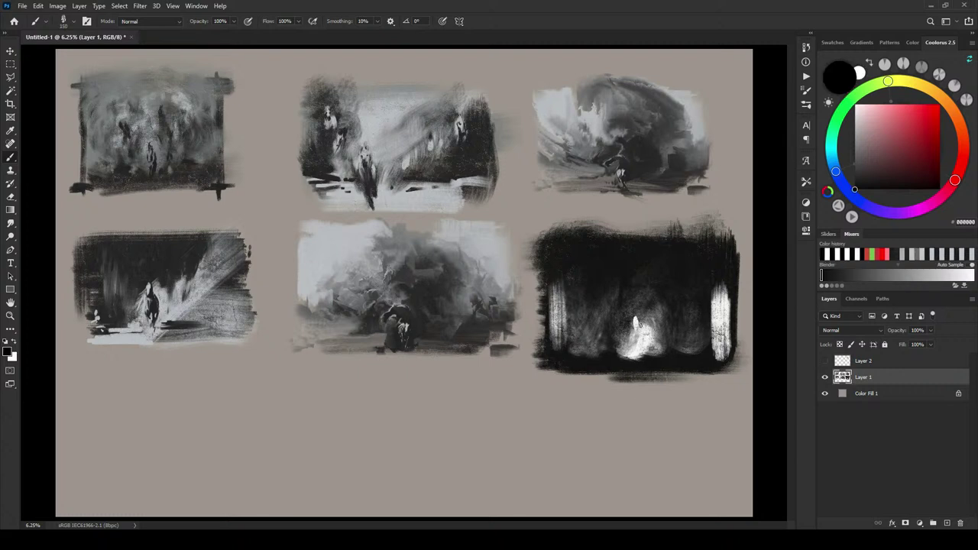
key("ctrl+z")
key("bracketright")
key("bracketright")
key("bracketright")
key("bracketright")
key("bracketright")
key("bracketright")
key("bracketright")
key("bracketright")
key("bracketright")
key("bracketright")
key("bracketright")
key("bracketright")
key("bracketright")
key("bracketright")
left_click_drag(633, 337, 635, 343)
key("x")
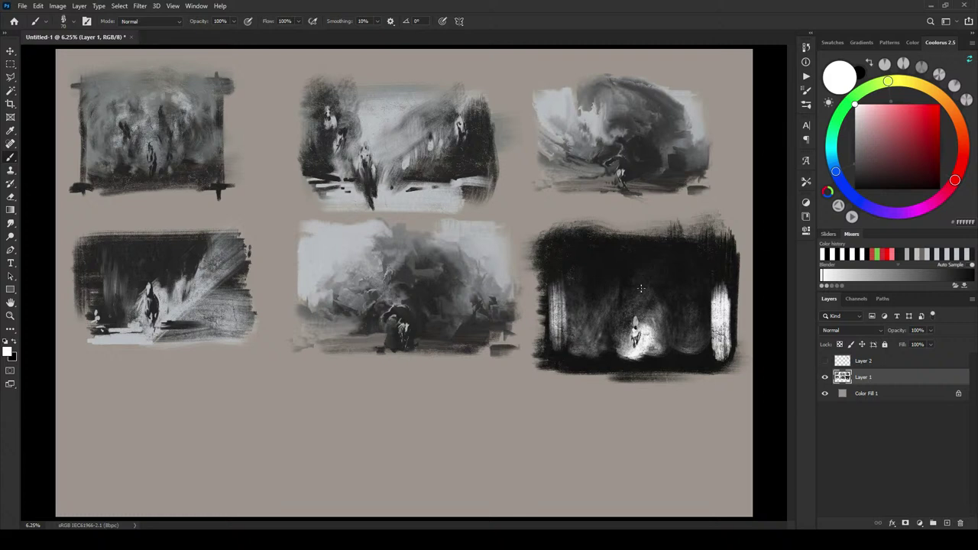
Refine the small figure with alternating black and white strokes and darken the area above it
key("x")
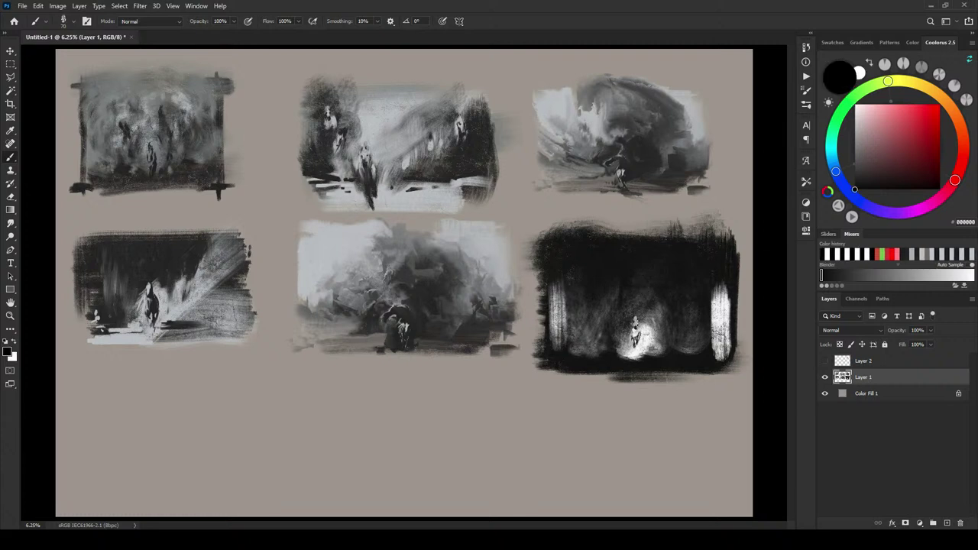
key("x")
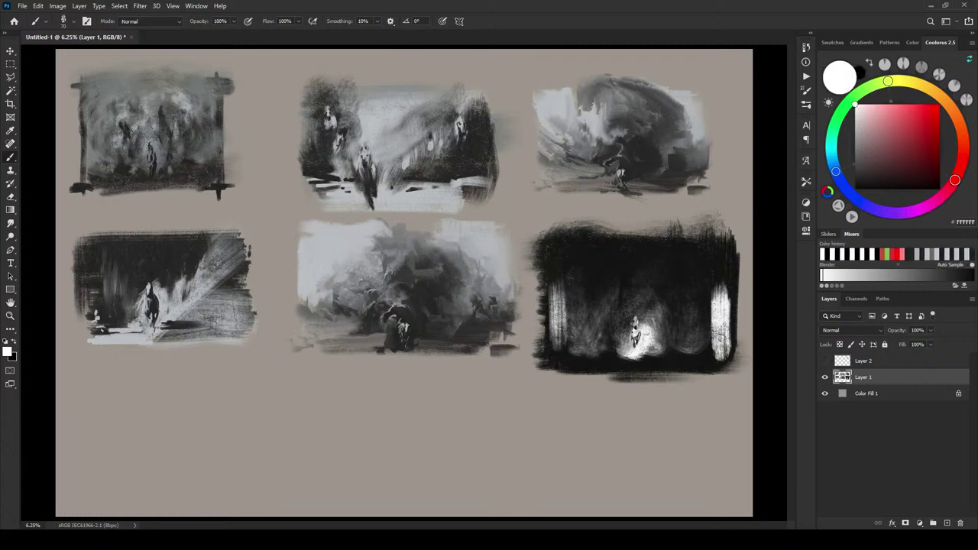
key("x")
key("x")
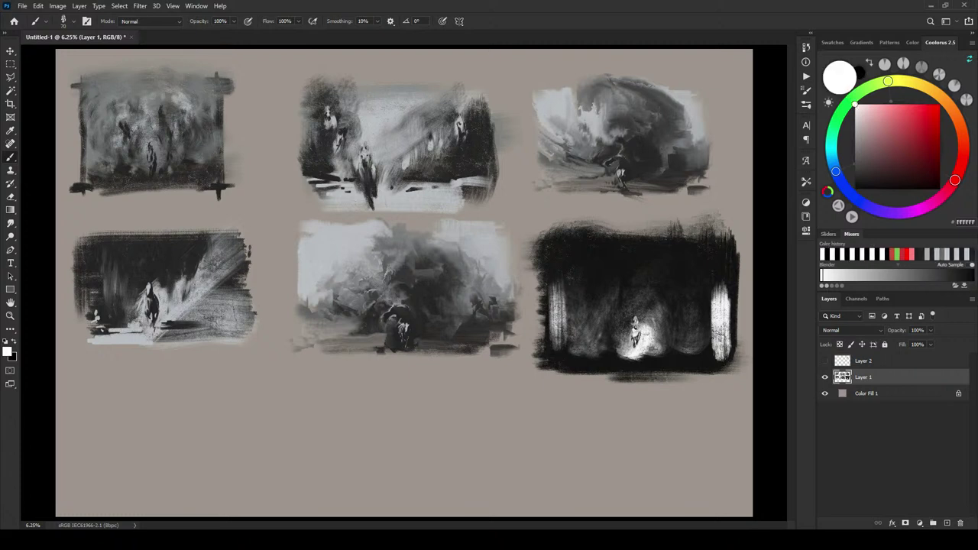
key("x")
key("x")
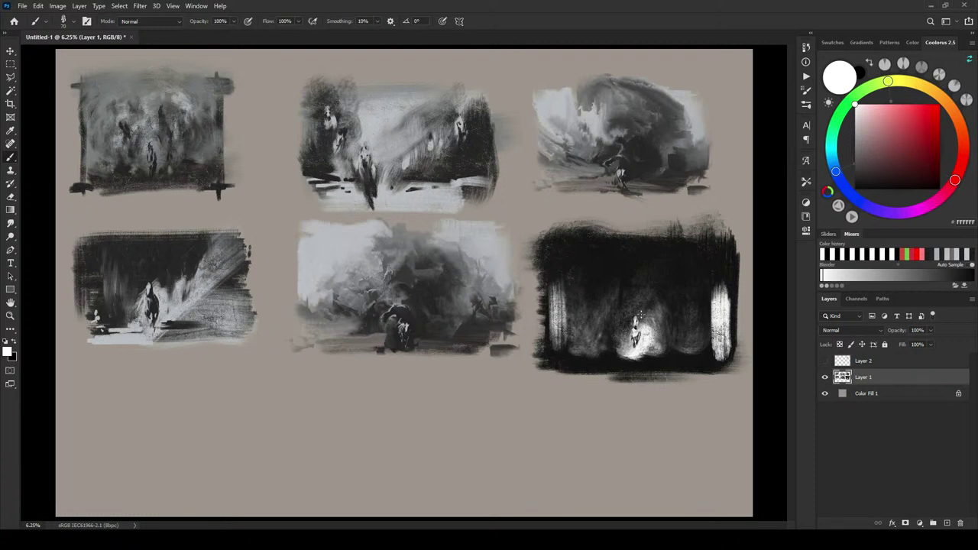
key("x")
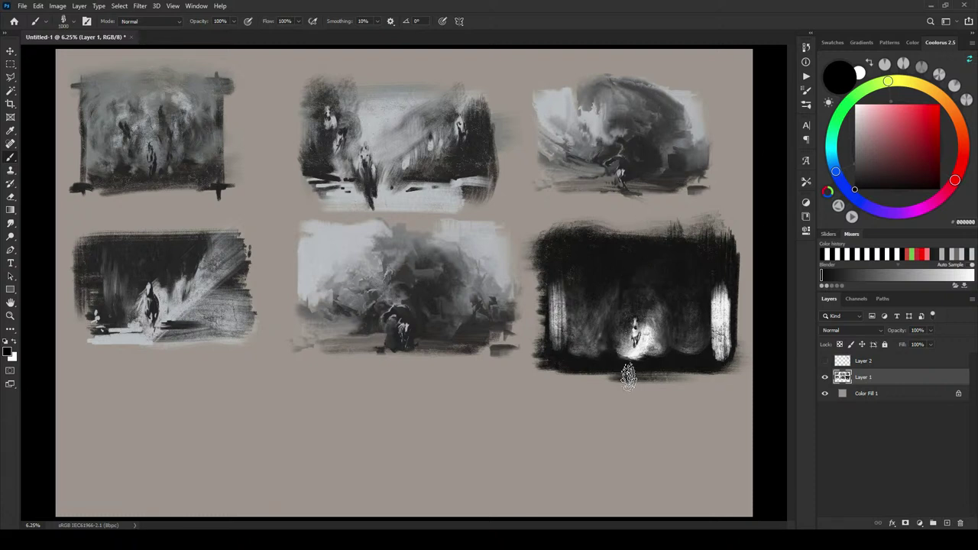
Brighten the glow at the figure's feet and add thin white highlights along the ground on both sides
key("x")
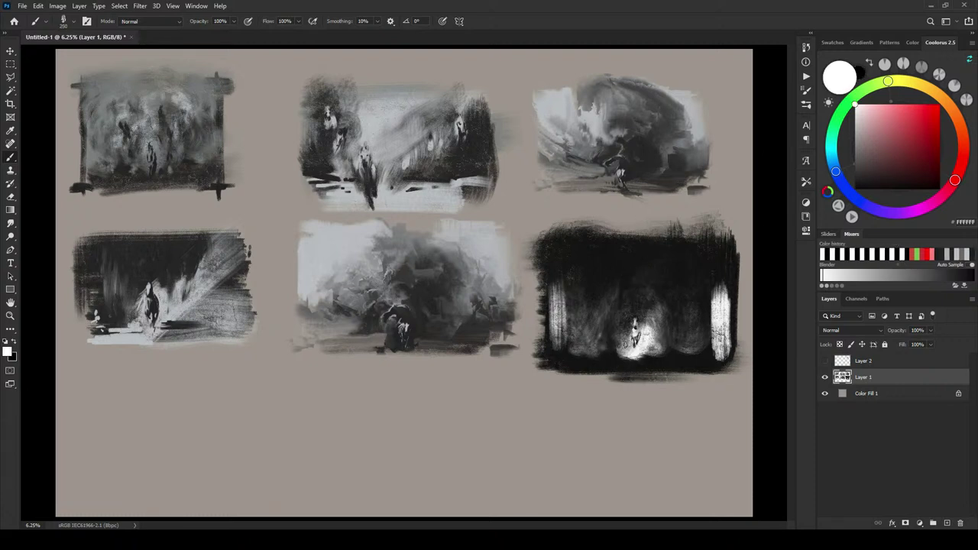
left_click_drag(627, 350, 600, 358)
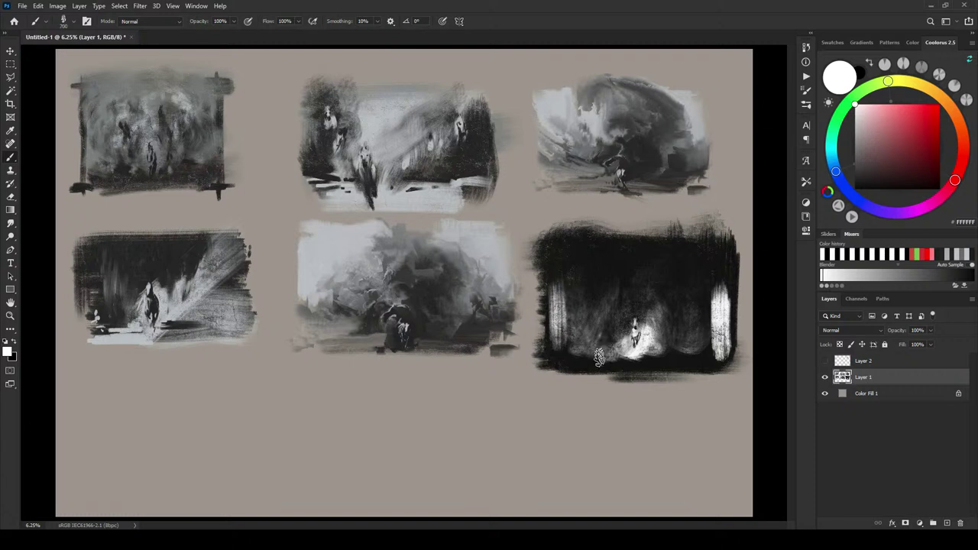
key("bracketleft")
key("bracketleft")
key("bracketleft")
left_click_drag(586, 360, 605, 359)
left_click_drag(621, 350, 625, 355)
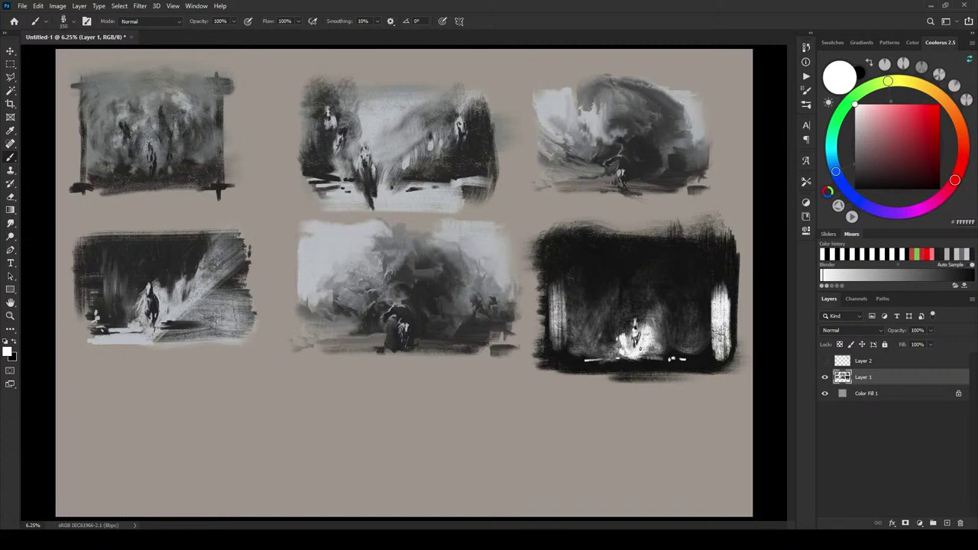
left_click(648, 348)
Touch up the figure's head and body with small black and white strokes
key("x")
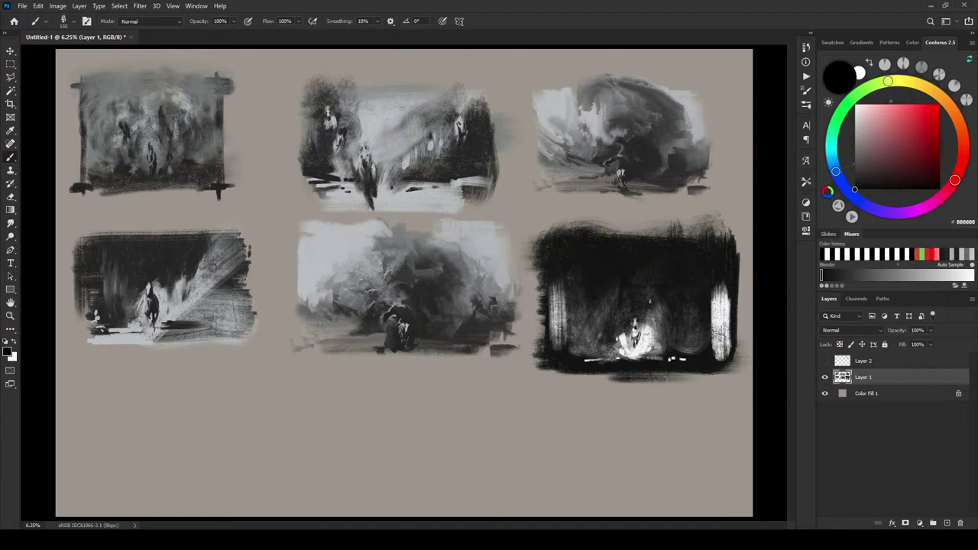
left_click_drag(635, 330, 633, 328)
key("x")
left_click_drag(634, 330, 634, 339)
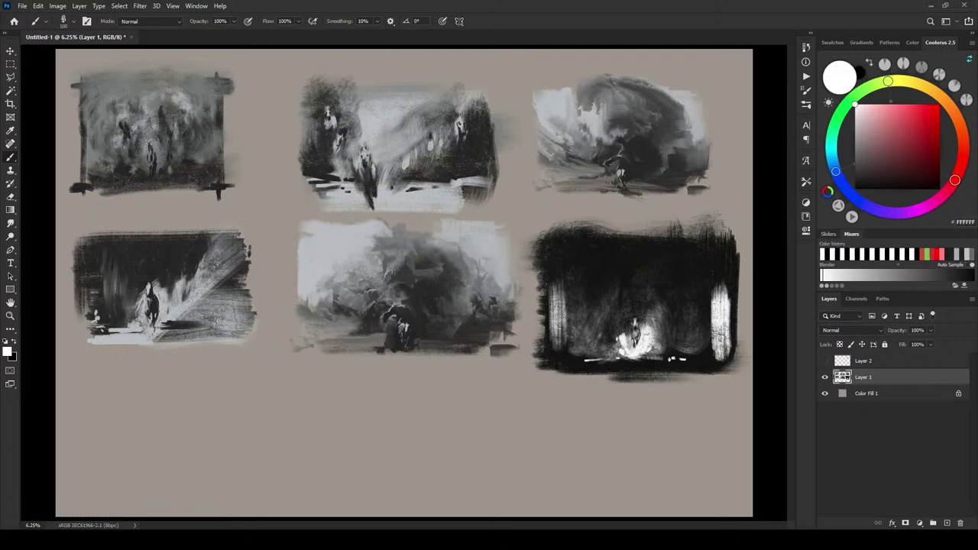
Tone down the vertical light strips at both sides of the thumbnail with broad black strokes
key("x")
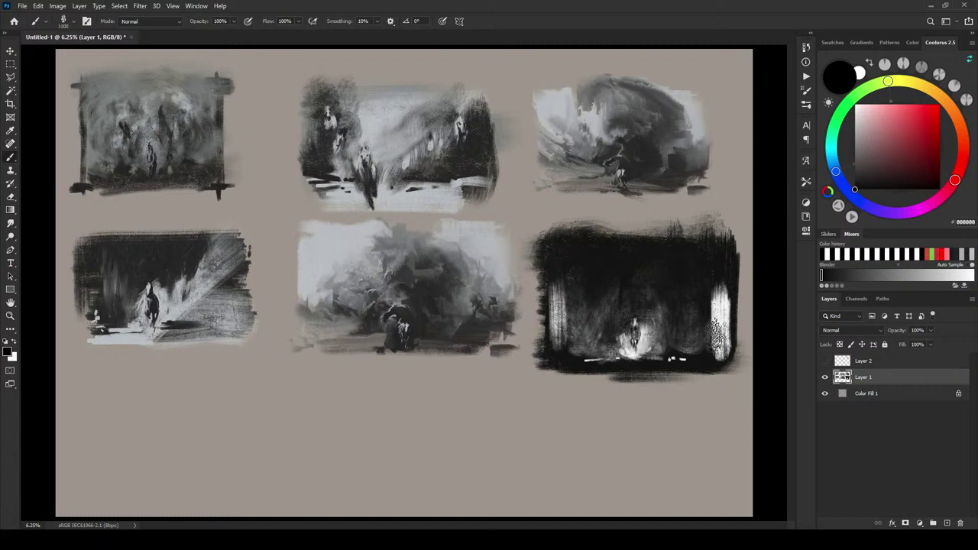
key("bracketright")
key("bracketright")
key("bracketright")
mouse_move(716, 307)
left_mouse_down()
mouse_move(718, 334)
mouse_move(722, 314)
left_mouse_up()
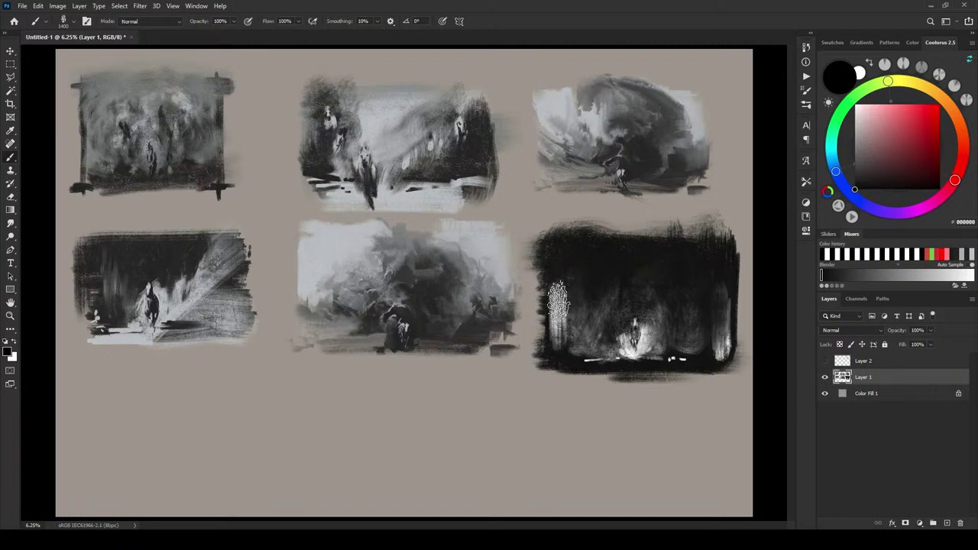
mouse_move(558, 301)
left_mouse_down()
mouse_move(564, 334)
mouse_move(566, 275)
mouse_move(563, 288)
left_mouse_up()
key("bracketleft")
key("bracketleft")
key("bracketleft")
key("bracketleft")
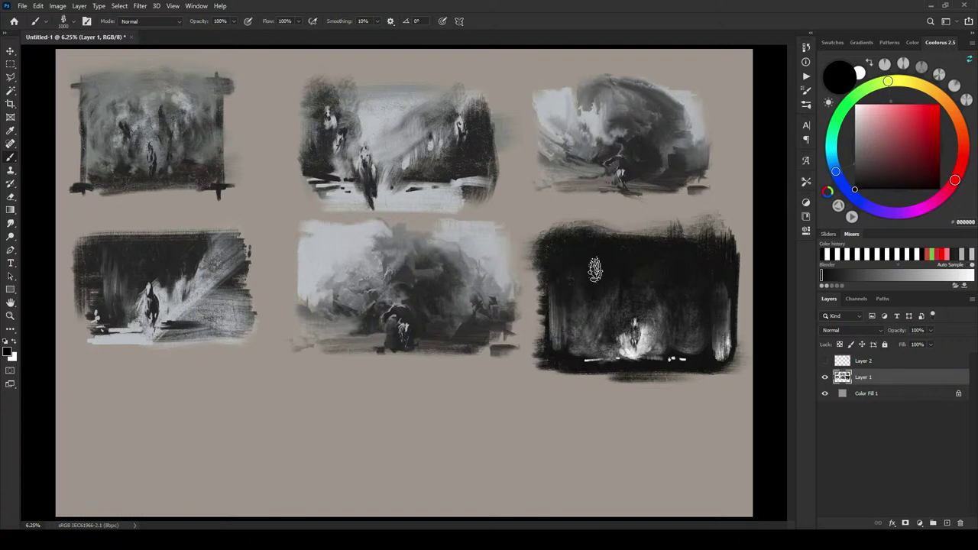
Brush pale haze beside the figure to the left and a lighter patch on the right half of the thumbnail
key("x")
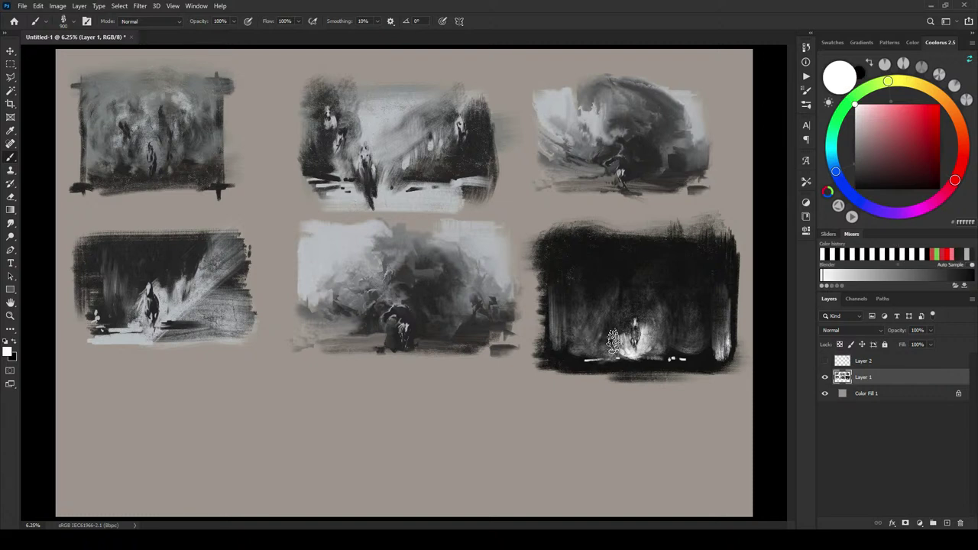
mouse_move(613, 338)
left_mouse_down()
mouse_move(617, 316)
mouse_move(590, 347)
mouse_move(570, 335)
mouse_move(604, 330)
mouse_move(581, 331)
left_mouse_up()
mouse_move(689, 330)
left_mouse_down()
mouse_move(700, 320)
mouse_move(673, 330)
mouse_move(705, 314)
mouse_move(703, 283)
left_mouse_up()
Sample the dark grey #454446 from the right patch and paint it into the haze left of the figure
left_click(694, 310, "alt")
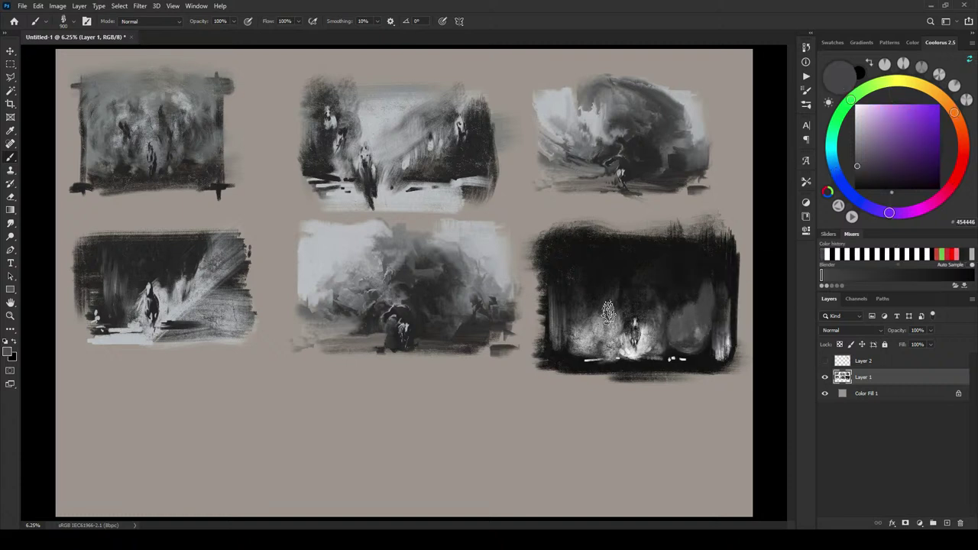
mouse_move(608, 314)
left_mouse_down()
mouse_move(615, 324)
mouse_move(610, 302)
mouse_move(598, 321)
mouse_move(582, 313)
left_mouse_up()
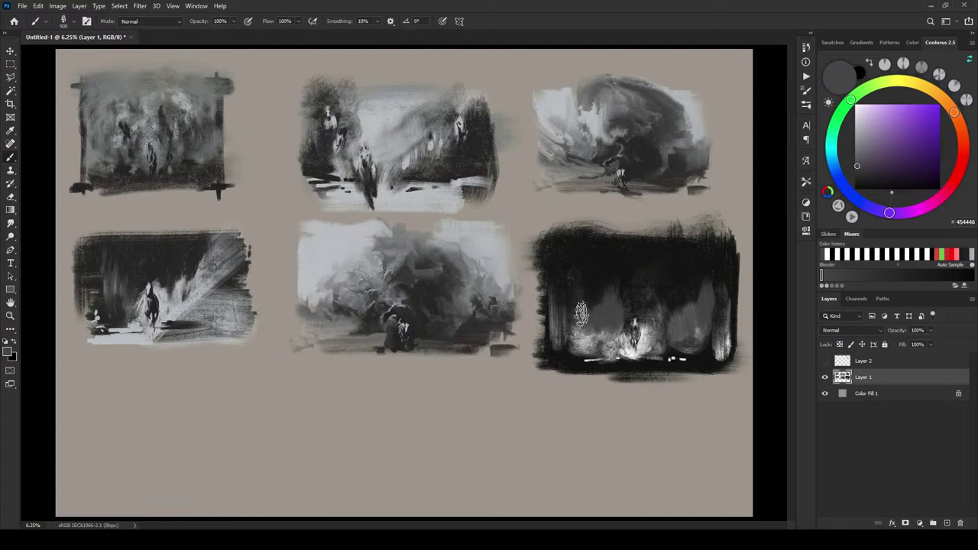
key("bracketleft")
key("bracketleft")
key("bracketleft")
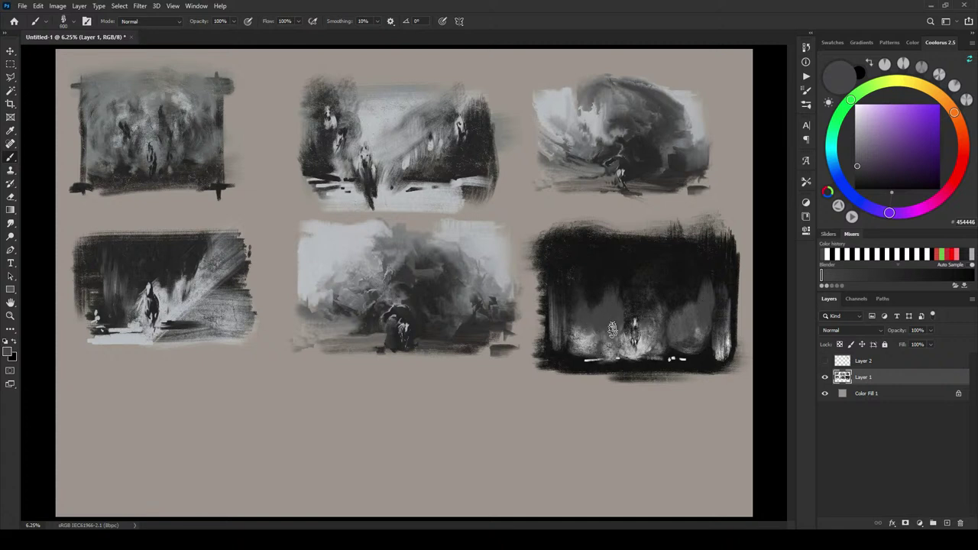
mouse_move(597, 333)
left_mouse_down()
mouse_move(568, 339)
mouse_move(593, 336)
left_mouse_up()
Mute the white ground highlights beneath the figure with small strokes of the dark grey
key("bracketleft")
key("bracketleft")
key("bracketleft")
key("bracketleft")
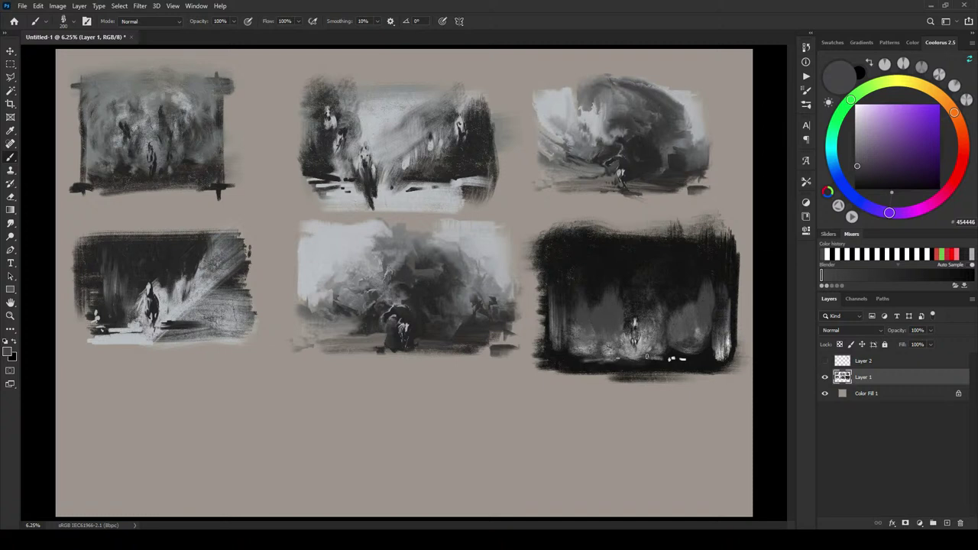
mouse_move(676, 360)
left_mouse_down()
mouse_move(665, 360)
mouse_move(692, 360)
left_mouse_up()
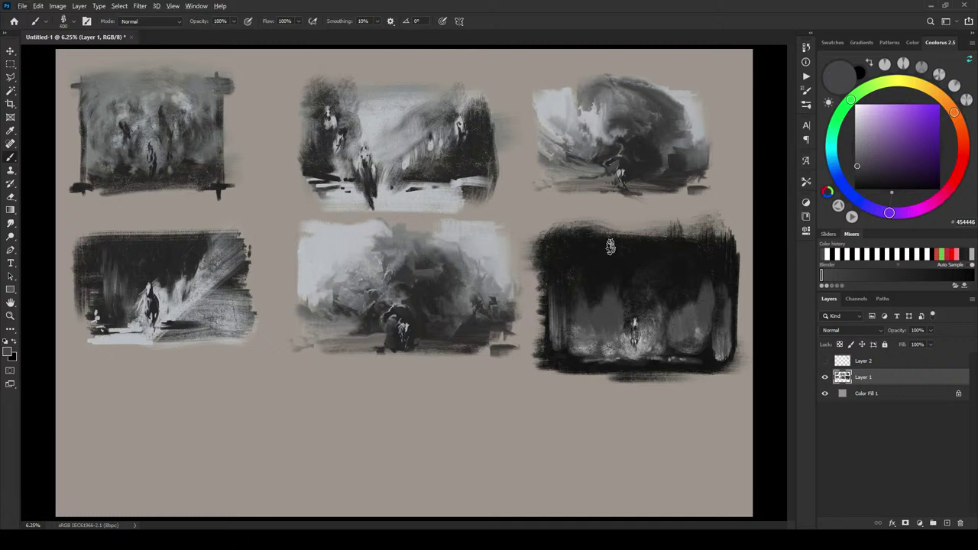
Deepen the dark mass above the figure with pure black strokes across the upper left and centre
key("x")
left_click_drag(610, 336, 574, 346)
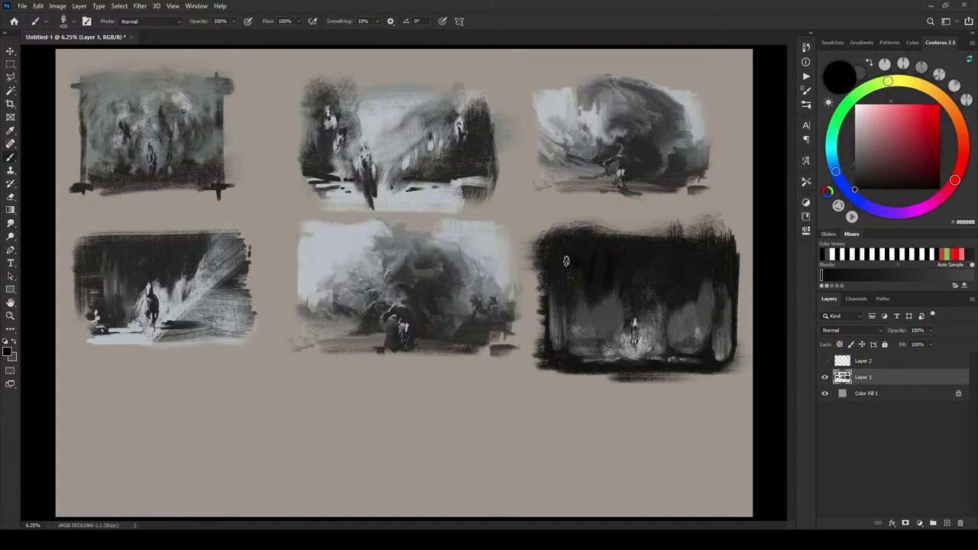
key("]")
key("]")
key("]")
key("]")
mouse_move(637, 255)
left_mouse_down()
mouse_move(580, 245)
mouse_move(570, 252)
mouse_move(606, 294)
mouse_move(647, 274)
left_mouse_up()
key("]")
key("]")
key("[")
key("[")
key("[")
key("[")
key("[")
key("[")
key("[")
key("[")
key("[")
key("[")
key("[")
key("[")
key("[")
key("[")
key("[")
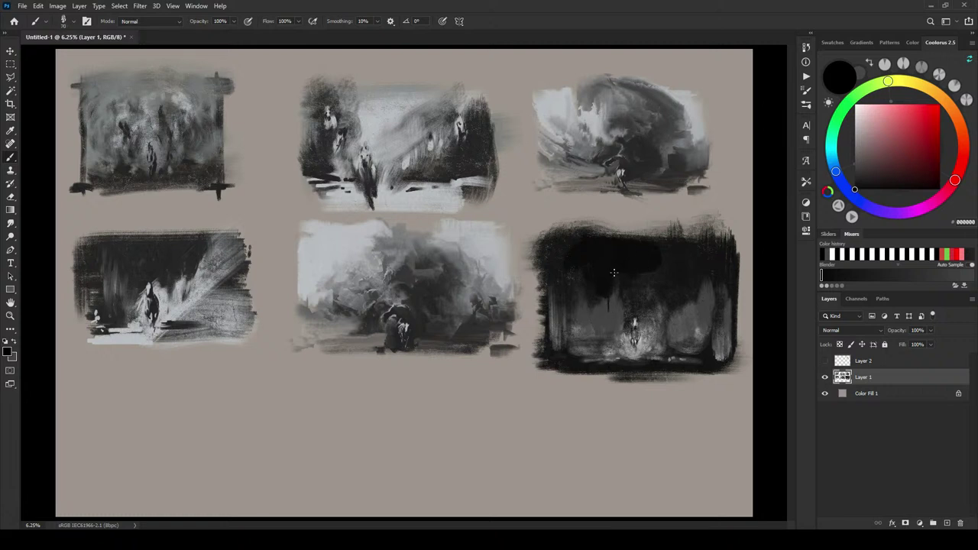
Sample a light grey from the cloud thumbnail and touch up the glowing figure's highlights with a small brush
key("bracketright")
key("bracketright")
key("bracketright")
key("bracketright")
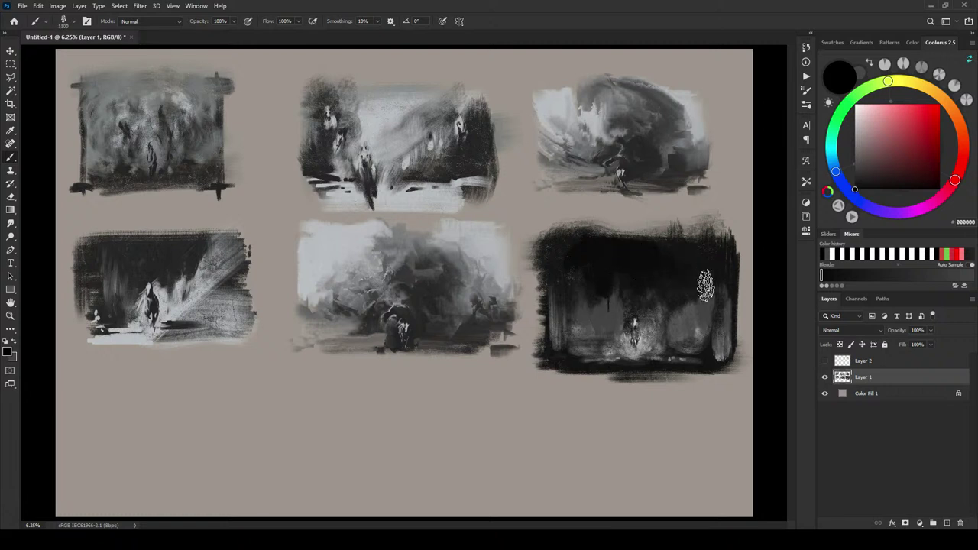
left_click(413, 178, "alt")
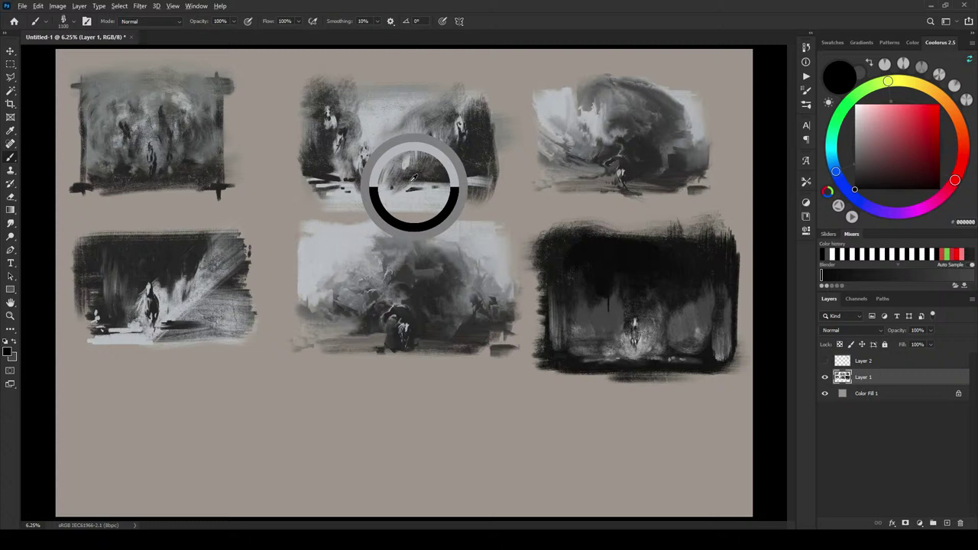
left_click(368, 116, "alt")
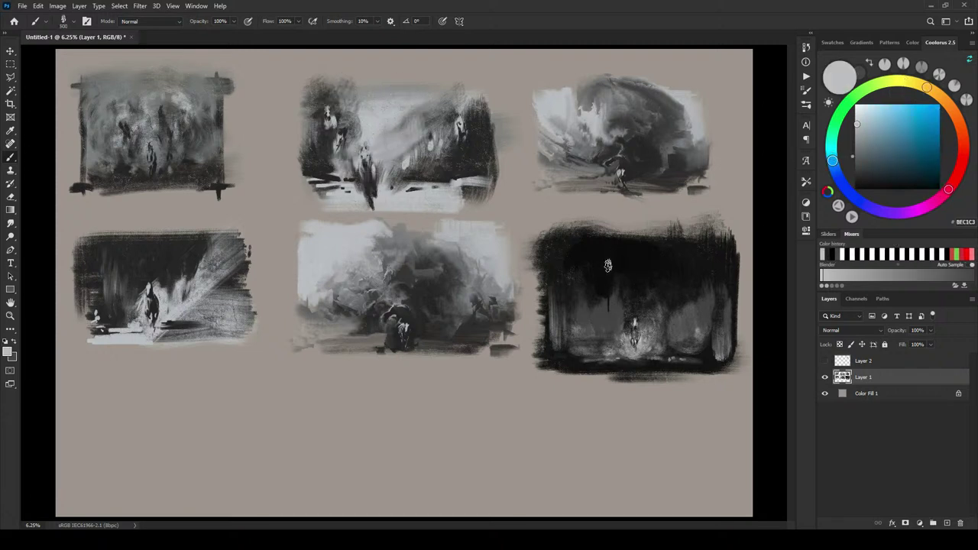
left_click(336, 235, "alt")
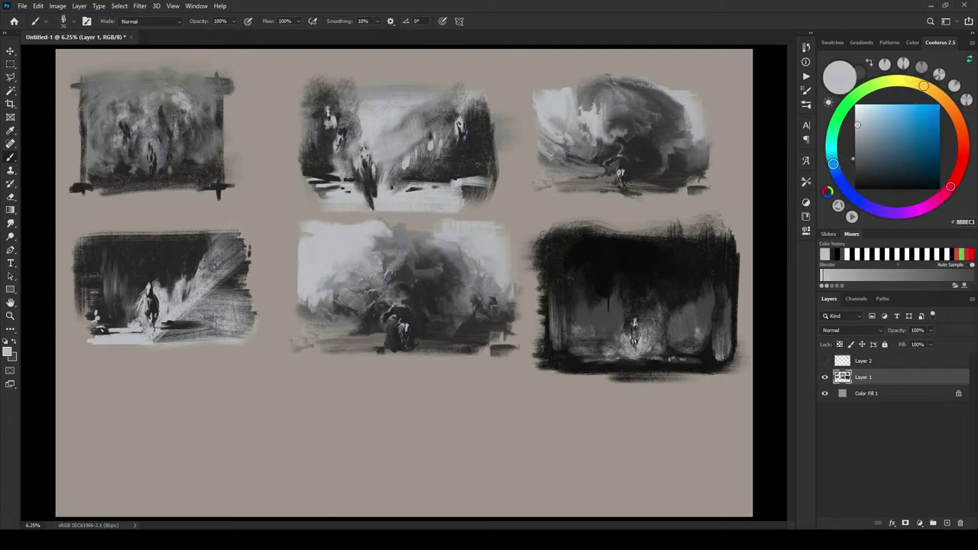
left_click_drag(637, 332, 634, 329)
Add a new layer and paint pale yellow #EAE3AC light shafts slanting down across the left half of the dark thumbnail
left_click(947, 523)
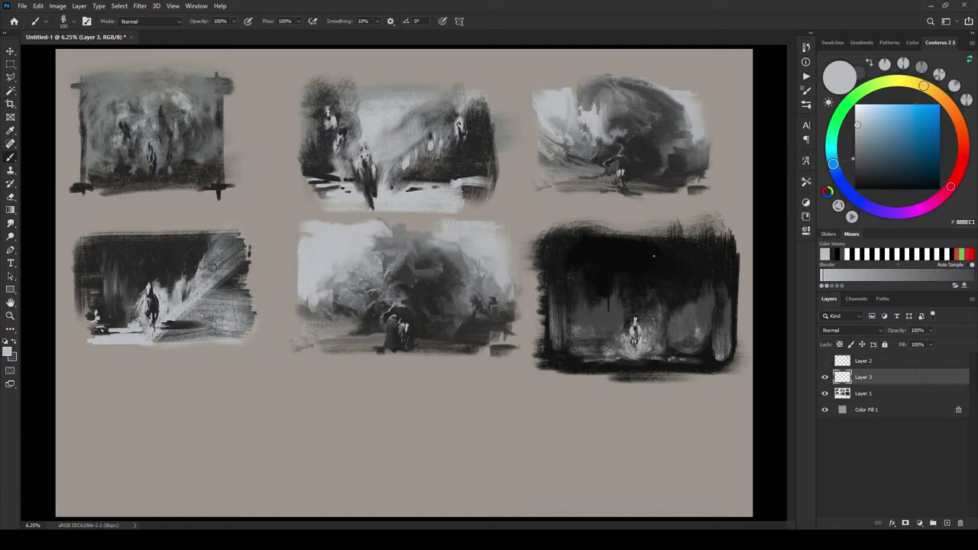
left_click(915, 83)
left_click_drag(891, 118, 878, 111)
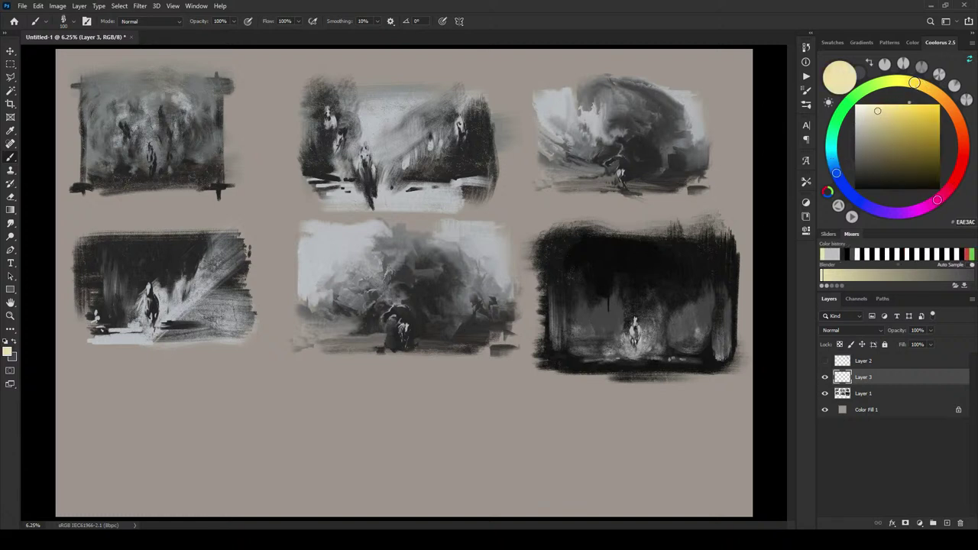
left_click_drag(564, 235, 603, 380)
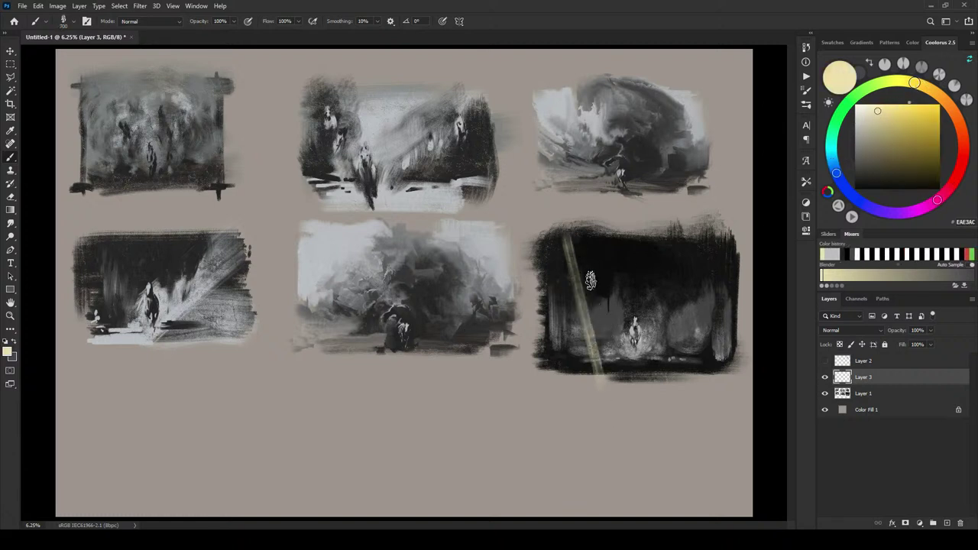
left_click_drag(580, 243, 610, 335)
mouse_move(604, 260)
left_mouse_down()
mouse_move(633, 322)
mouse_move(657, 326)
left_mouse_up()
left_click_drag(560, 289, 578, 353)
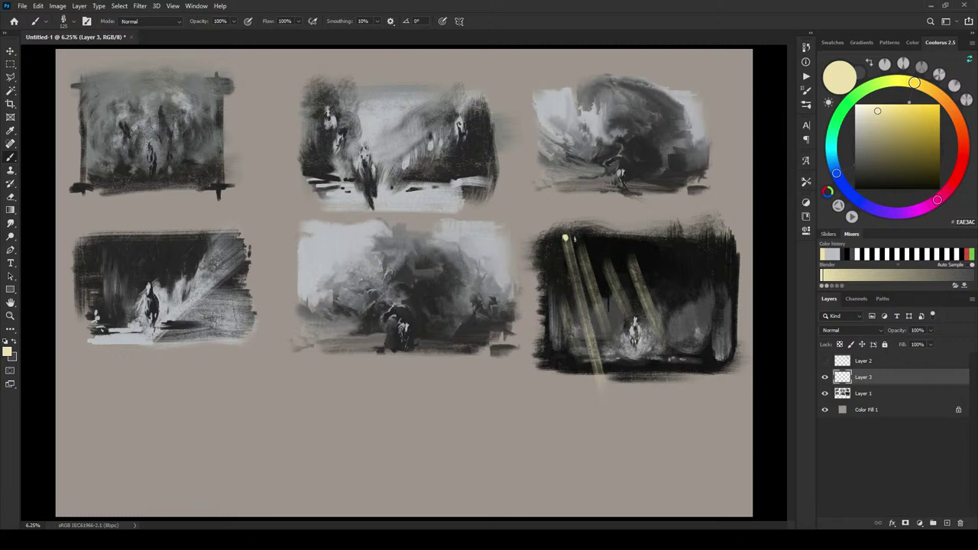
Dab bright yellow spots at the upper source of the light shafts and trim them with a sampled near-black
left_click(577, 239)
left_click(566, 250)
left_click(580, 250)
key("bracketright")
key("bracketright")
key("bracketright")
key("bracketright")
left_click(567, 248)
left_click(562, 250)
left_click(561, 247)
left_click(605, 237, "alt")
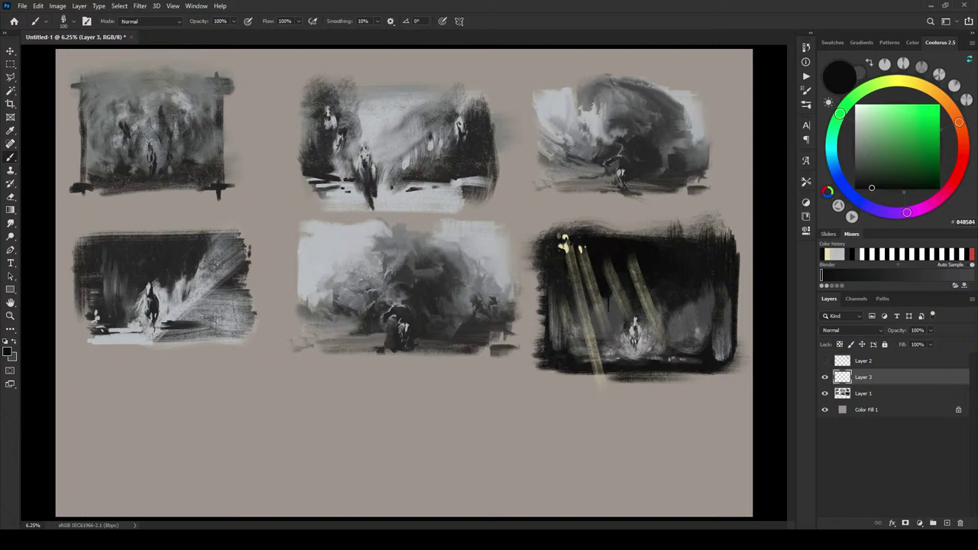
left_click(564, 236)
Choose the pale green #CADDCA and try one very large dab over the yellow light spots
left_click(862, 116)
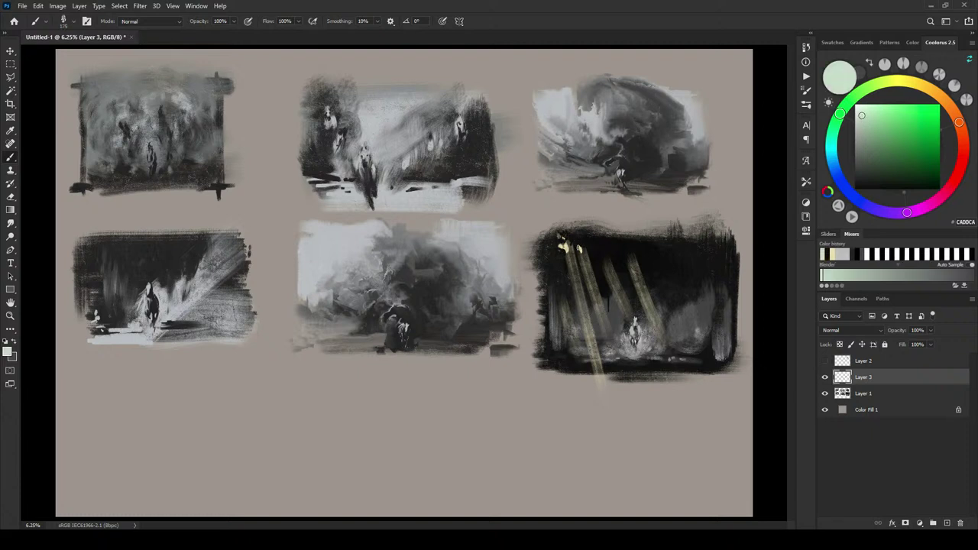
key("bracketright")
key("bracketright")
key("bracketright")
key("bracketright")
key("bracketright")
key("bracketright")
key("bracketright")
key("bracketright")
key("bracketright")
key("bracketright")
key("bracketright")
key("bracketright")
key("bracketright")
key("bracketright")
key("bracketright")
left_click(560, 252)
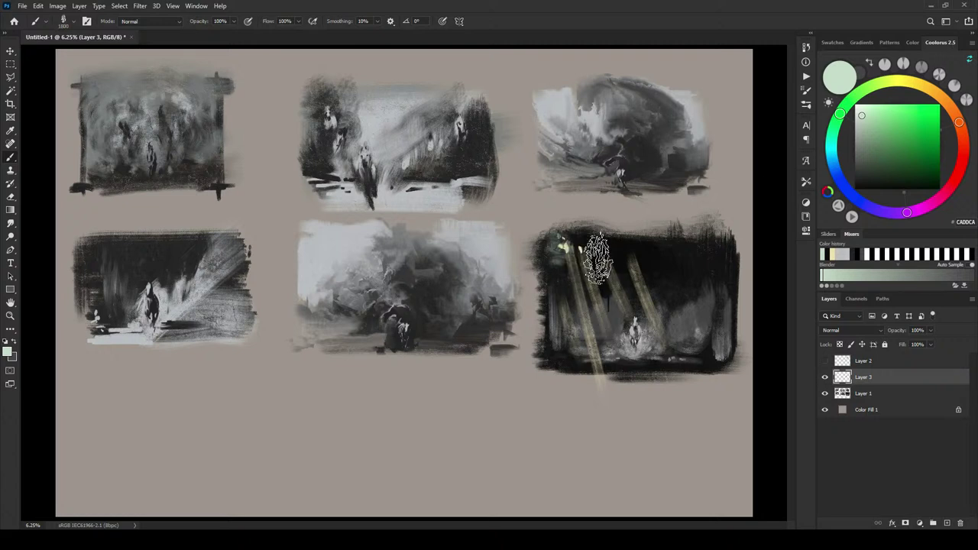
Brush faint pale green haze around the light spots and down along the shafts with progressively smaller brush sizes
key("bracketleft")
key("bracketleft")
key("bracketleft")
key("bracketleft")
key("bracketleft")
key("bracketleft")
key("bracketleft")
key("bracketleft")
key("bracketleft")
key("bracketleft")
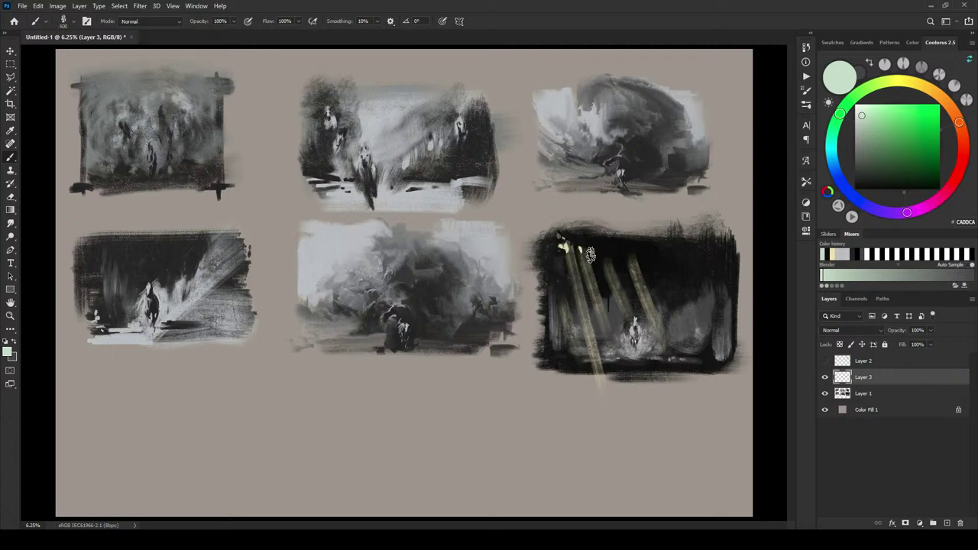
mouse_move(578, 249)
left_mouse_down()
mouse_move(552, 258)
mouse_move(629, 309)
left_mouse_up()
key("bracketleft")
key("bracketleft")
key("bracketleft")
key("bracketleft")
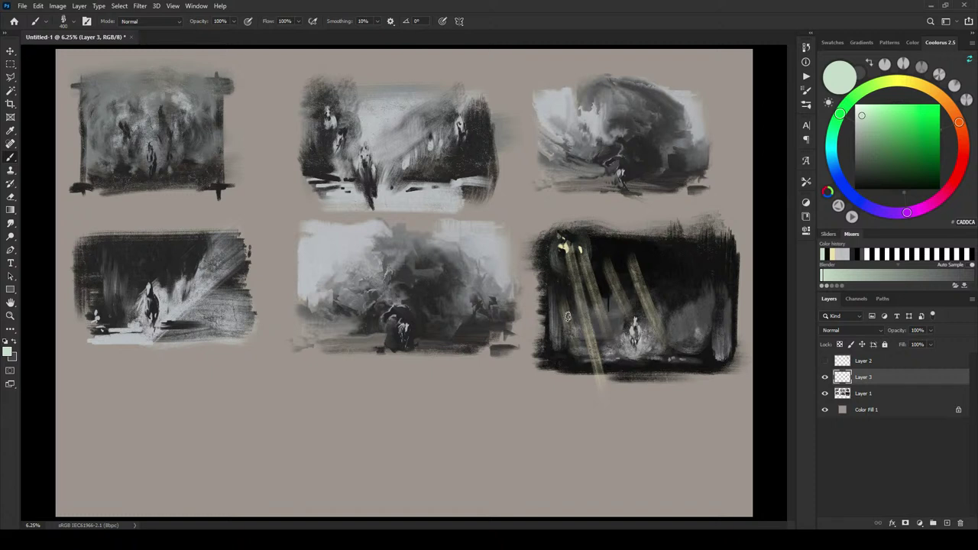
left_click_drag(568, 317, 608, 344)
key("bracketleft")
key("bracketleft")
key("bracketleft")
left_click_drag(564, 249, 688, 366)
key("bracketleft")
key("bracketleft")
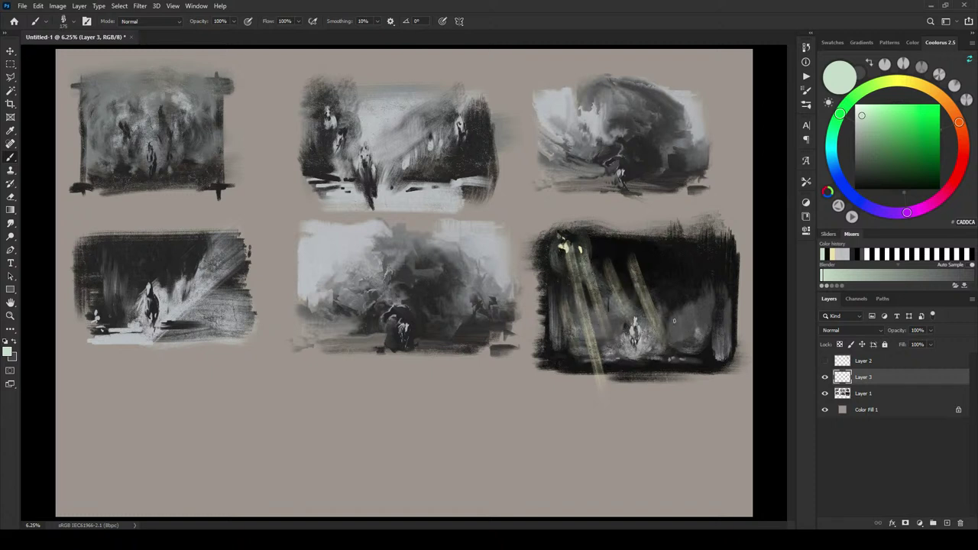
Paint a large solid pale green patch just right of the figure, reaching down to the thumbnail's lower edge
key("bracketright")
key("bracketright")
key("bracketright")
key("bracketright")
key("bracketright")
key("bracketright")
key("bracketright")
mouse_move(674, 321)
left_mouse_down()
mouse_move(650, 324)
mouse_move(683, 363)
mouse_move(676, 326)
mouse_move(662, 315)
mouse_move(680, 330)
mouse_move(673, 304)
mouse_move(693, 324)
left_mouse_up()
key("bracketright")
key("bracketright")
key("bracketright")
key("bracketright")
key("bracketright")
key("bracketright")
key("bracketright")
key("bracketleft")
key("bracketleft")
mouse_move(679, 362)
left_mouse_down()
mouse_move(651, 351)
mouse_move(656, 317)
mouse_move(666, 344)
mouse_move(657, 369)
left_mouse_up()
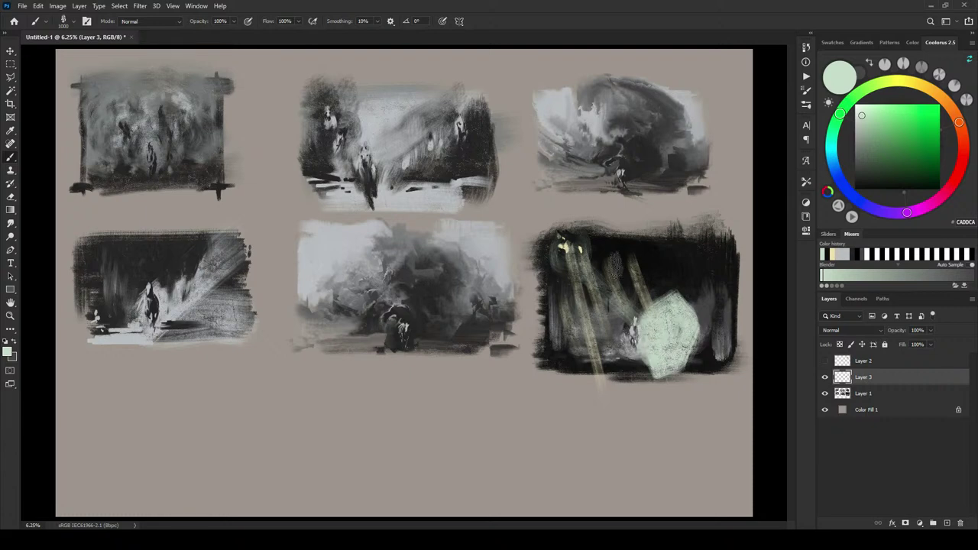
Add a medium pale green patch near the light source and progressively smaller marks across the upper area and lower left
left_click_drag(590, 260, 590, 291)
left_click_drag(645, 250, 647, 262)
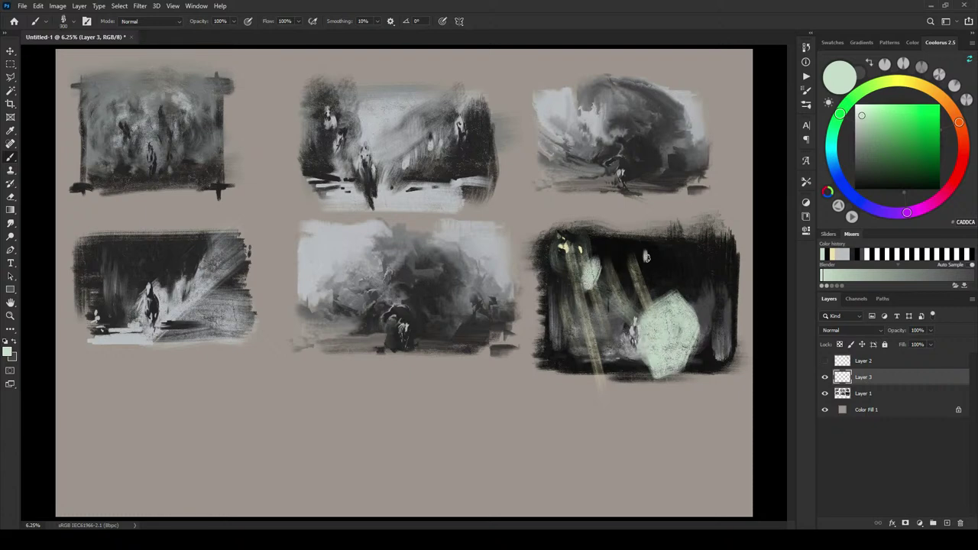
left_click(682, 256)
left_click(568, 354)
Draw thin pale green guide lines from the light source straight down, horizontally across and diagonally past the figure
left_click_drag(575, 252, 574, 389)
left_click_drag(568, 299, 574, 394)
left_click_drag(566, 252, 571, 415)
left_click_drag(567, 286, 566, 403)
key("ctrl+z")
left_click_drag(571, 336, 568, 373)
left_click_drag(568, 254, 719, 259)
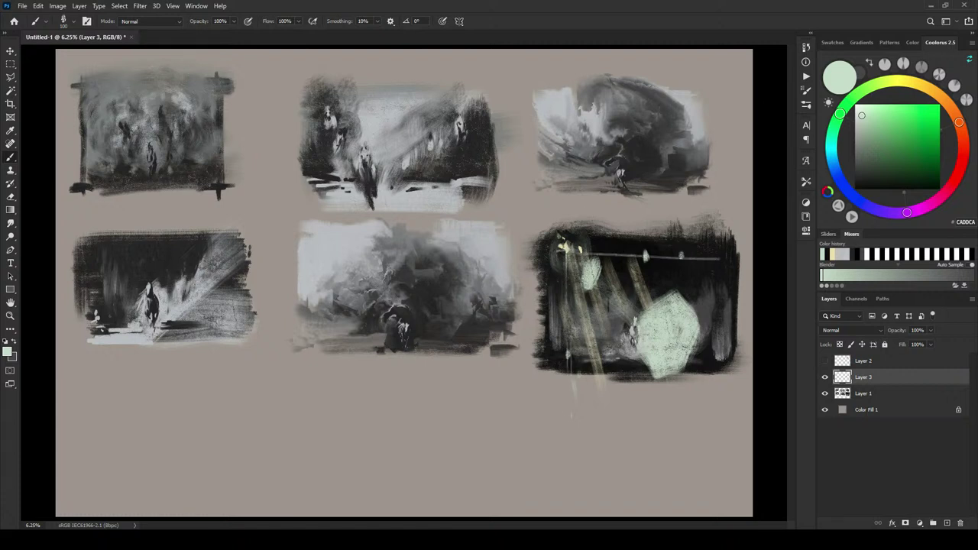
left_click_drag(569, 254, 639, 319)
Sample the near-black #050605 and paint out parts of the light shafts above and left of the figure
left_click(657, 285, "alt")
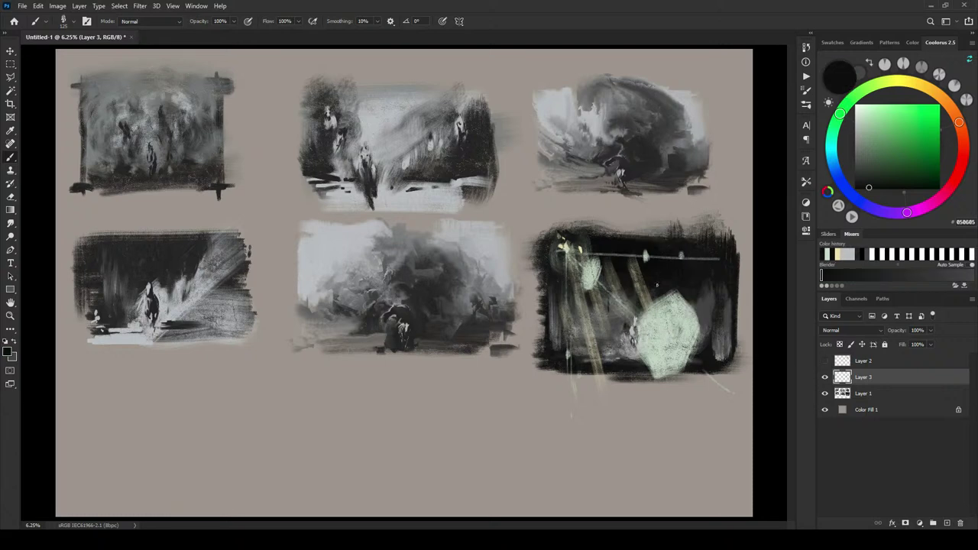
mouse_move(632, 261)
left_mouse_down()
mouse_move(652, 291)
mouse_move(643, 275)
mouse_move(609, 266)
mouse_move(625, 298)
left_mouse_up()
mouse_move(608, 267)
left_mouse_down()
mouse_move(623, 288)
mouse_move(563, 321)
mouse_move(582, 353)
left_mouse_up()
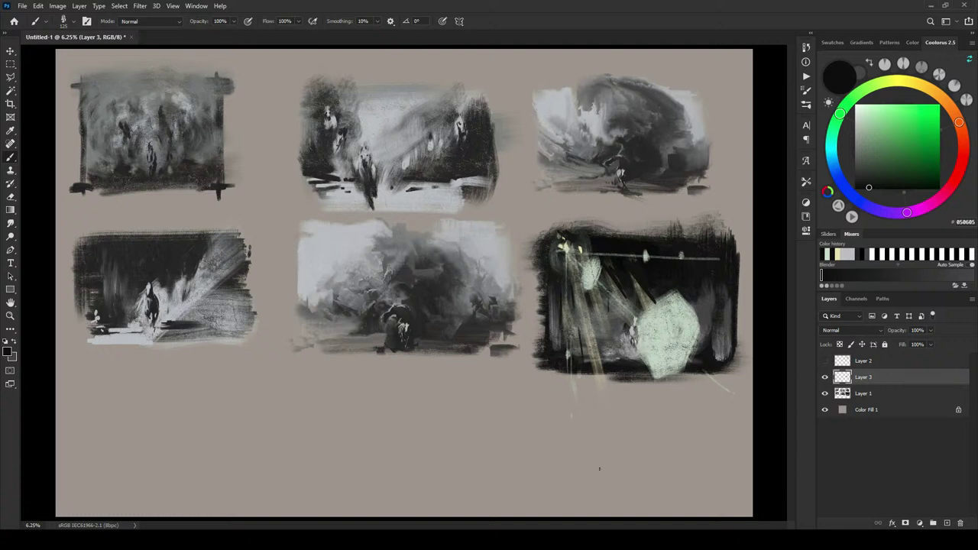
Hide Layer 3 and make Layer 1 the active layer, with the empty area below the thumbnails in view
left_click(824, 377)
left_click(886, 395)
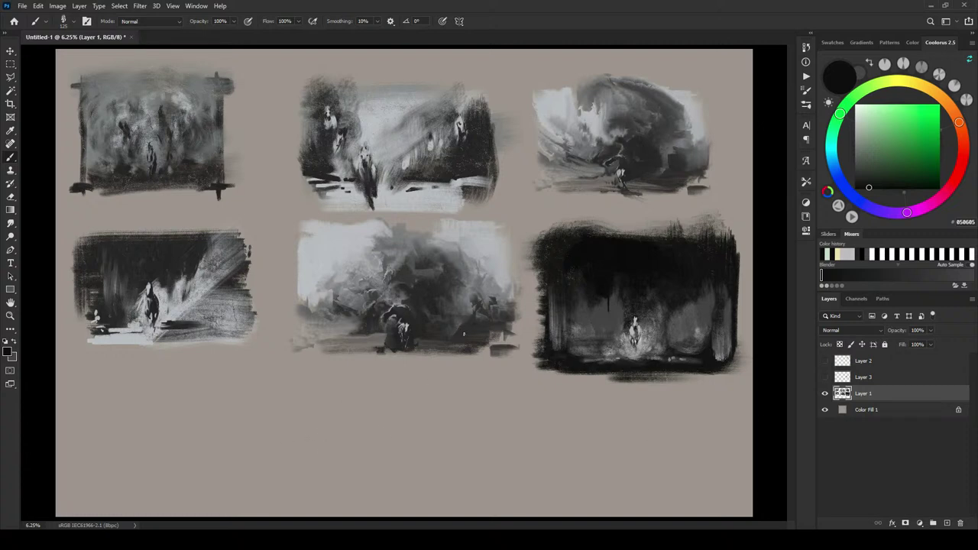
key("f")
left_click_drag(324, 371, 403, 235)
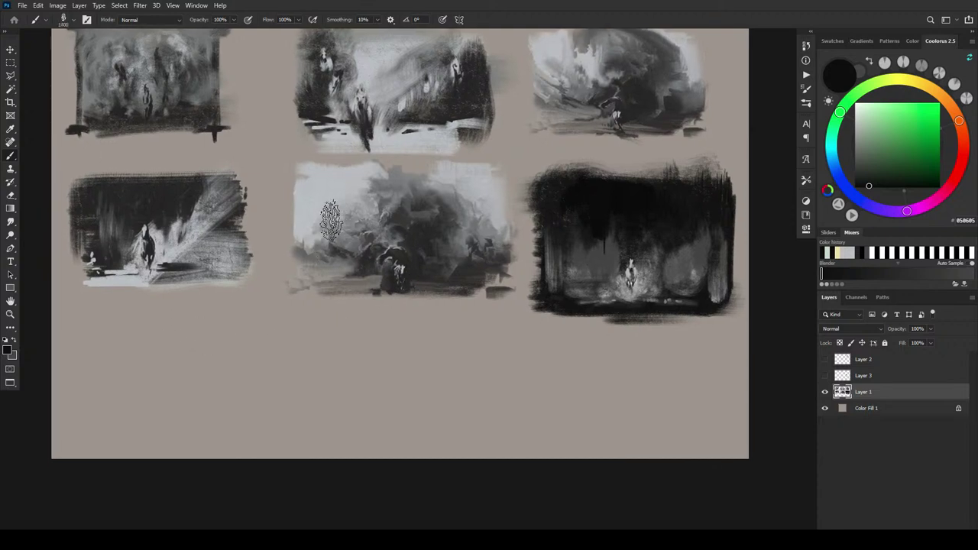
Store a sampled light grey as the secondary colour and block in three large near-black rectangles along the empty third row
left_click(332, 200, "alt")
key("x")
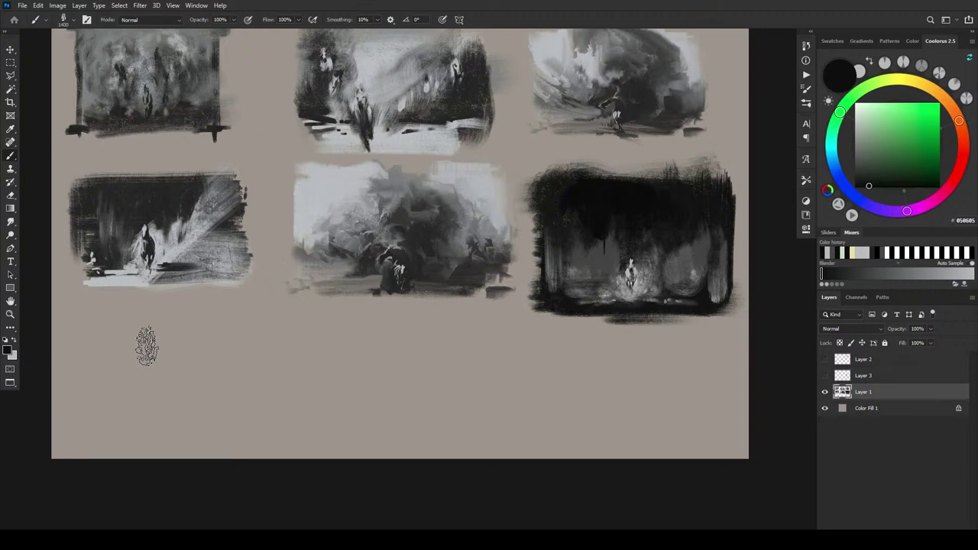
key("]")
key("]")
key("]")
key("]")
key("]")
key("]")
key("]")
key("]")
key("]")
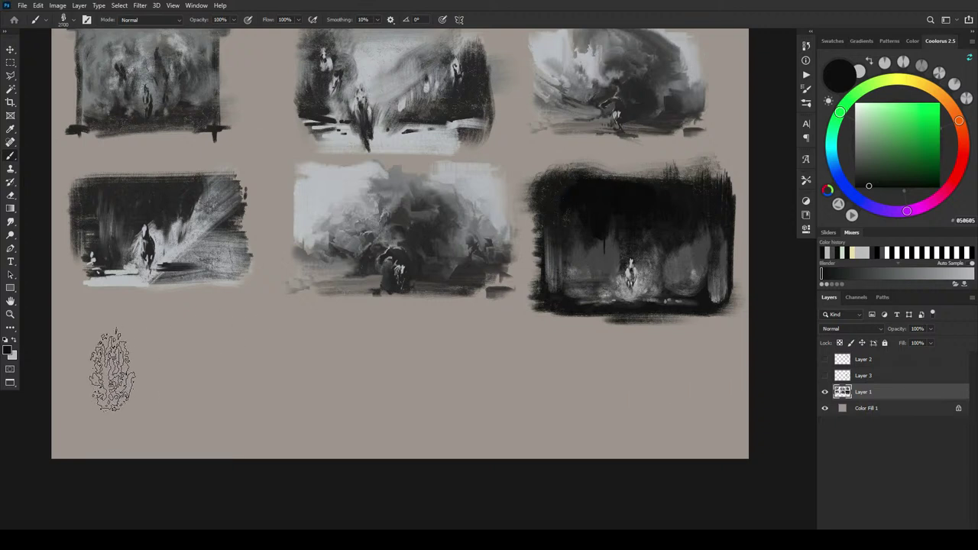
key("bracketright")
key("bracketright")
key("bracketright")
mouse_move(84, 386)
left_mouse_down()
mouse_move(308, 379)
mouse_move(509, 408)
mouse_move(694, 400)
mouse_move(720, 394)
mouse_move(711, 386)
mouse_move(715, 367)
left_mouse_up()
mouse_move(586, 372)
left_mouse_down()
mouse_move(550, 382)
mouse_move(600, 349)
left_mouse_up()
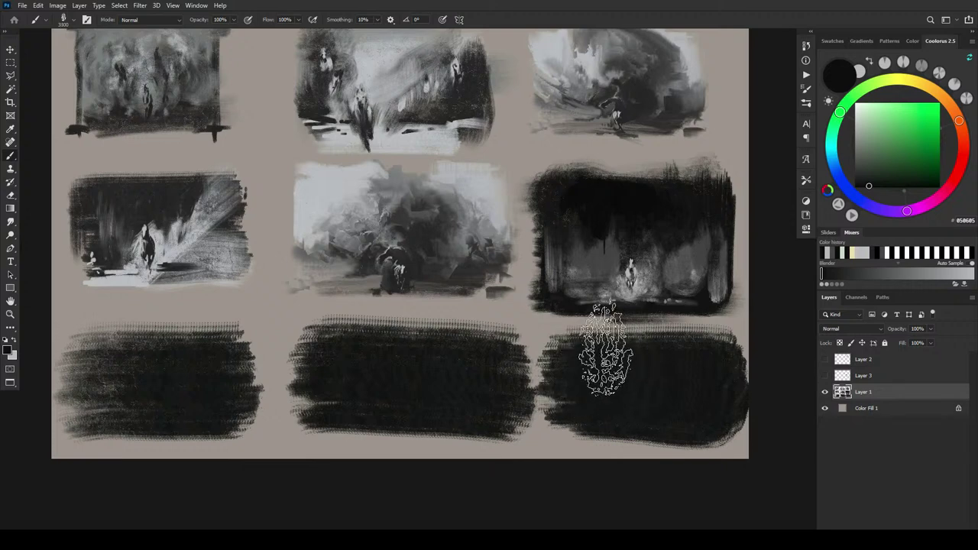
Paint a small light grey figure slightly below the centre of the left black block with a fine brush
key("x")
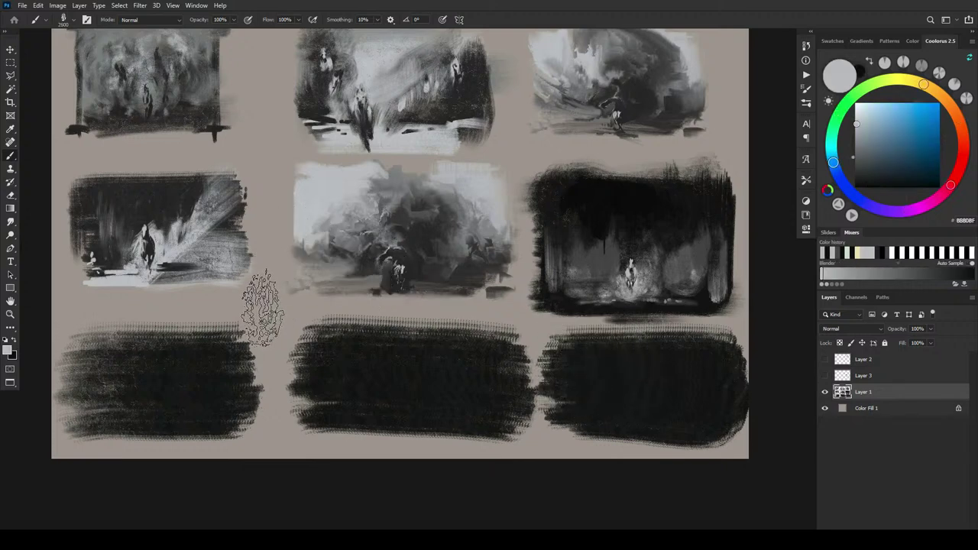
key("bracketleft")
key("bracketleft")
key("bracketleft")
key("bracketleft")
key("bracketleft")
key("bracketleft")
key("bracketleft")
key("bracketleft")
key("bracketleft")
key("bracketleft")
key("bracketleft")
key("bracketleft")
key("bracketleft")
key("bracketleft")
key("bracketleft")
key("bracketleft")
key("bracketleft")
key("bracketleft")
key("bracketleft")
key("bracketleft")
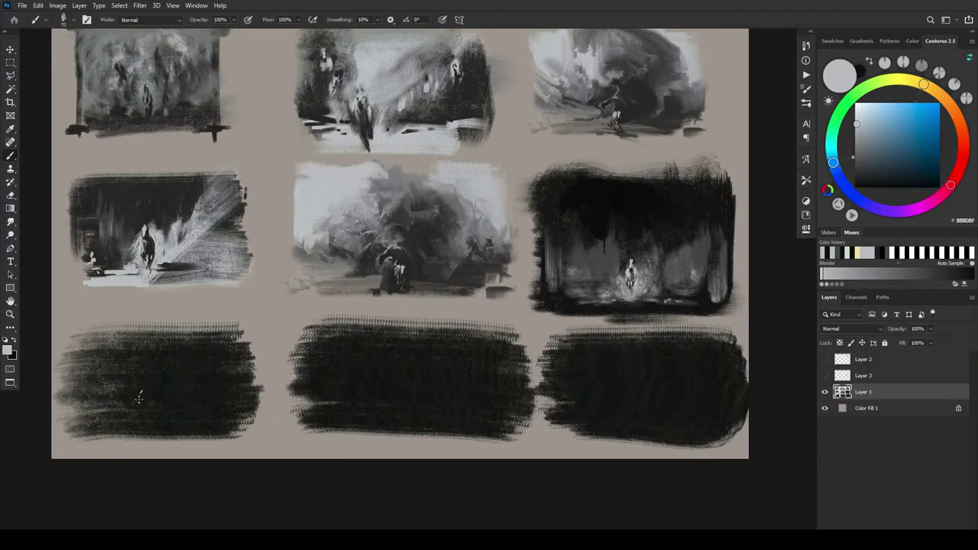
mouse_move(140, 399)
left_mouse_down()
mouse_move(142, 407)
mouse_move(146, 391)
left_mouse_up()
Refine the small figure's lower part by alternating fine strokes of sampled near-black and light grey
left_click(152, 422, "alt")
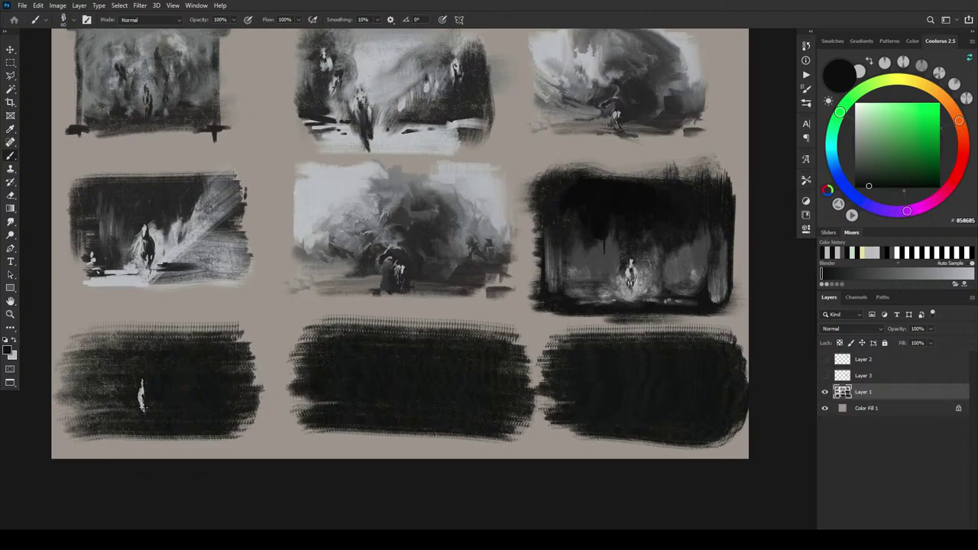
left_click(147, 405, "alt")
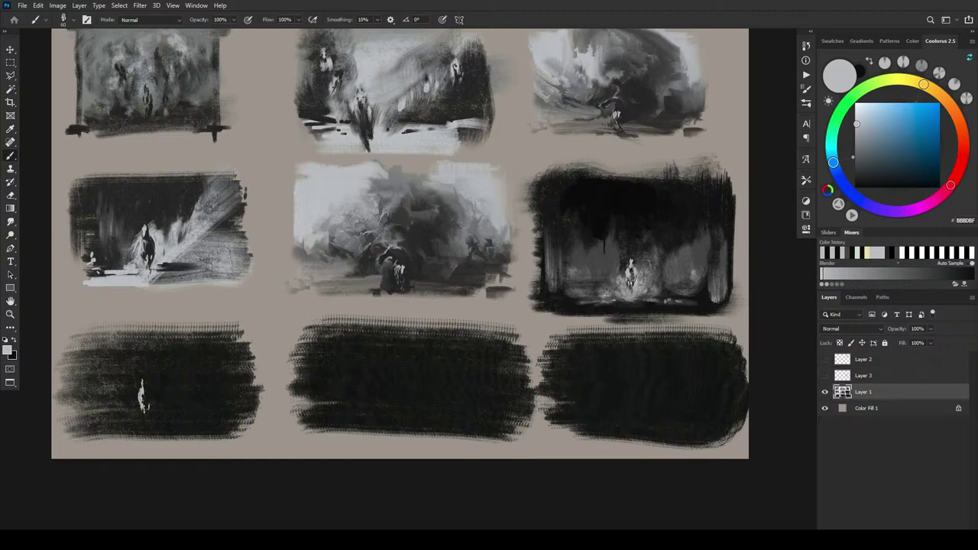
left_click_drag(146, 405, 146, 416)
key("x")
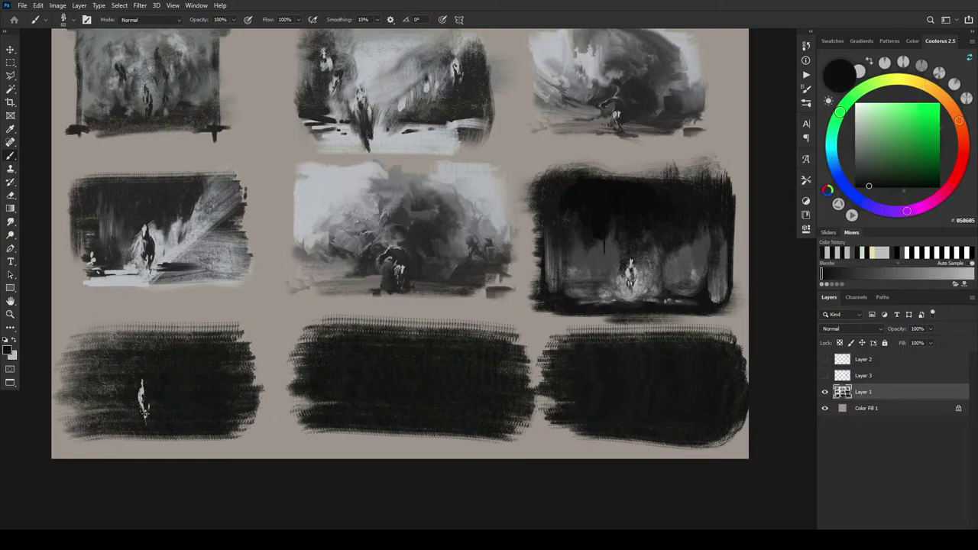
left_click_drag(146, 427, 147, 416)
key("x")
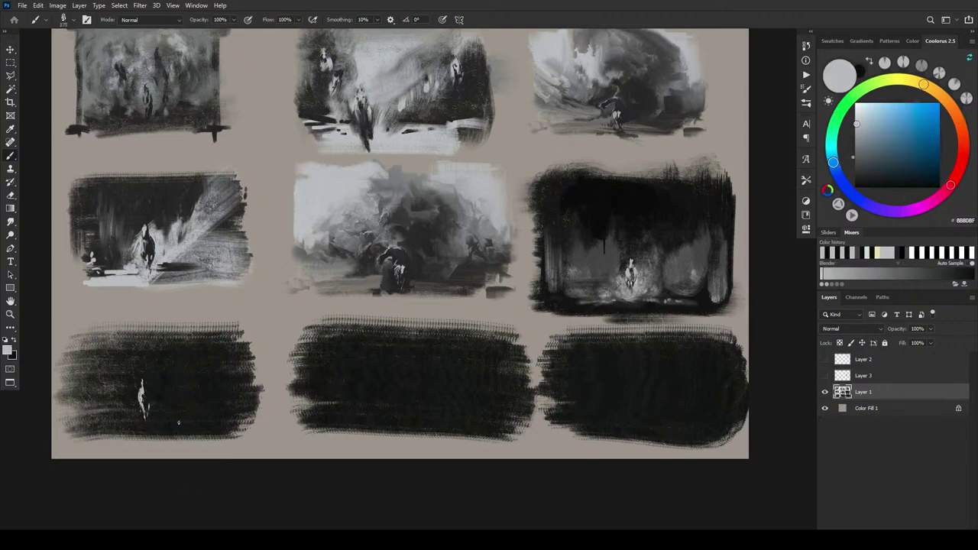
Brush faint light grey horizontal ground streaks on both sides of the small figure's base
mouse_move(161, 418)
left_mouse_down()
mouse_move(177, 414)
mouse_move(172, 426)
mouse_move(93, 420)
left_mouse_up()
key("[")
key("[")
key("[")
key("[")
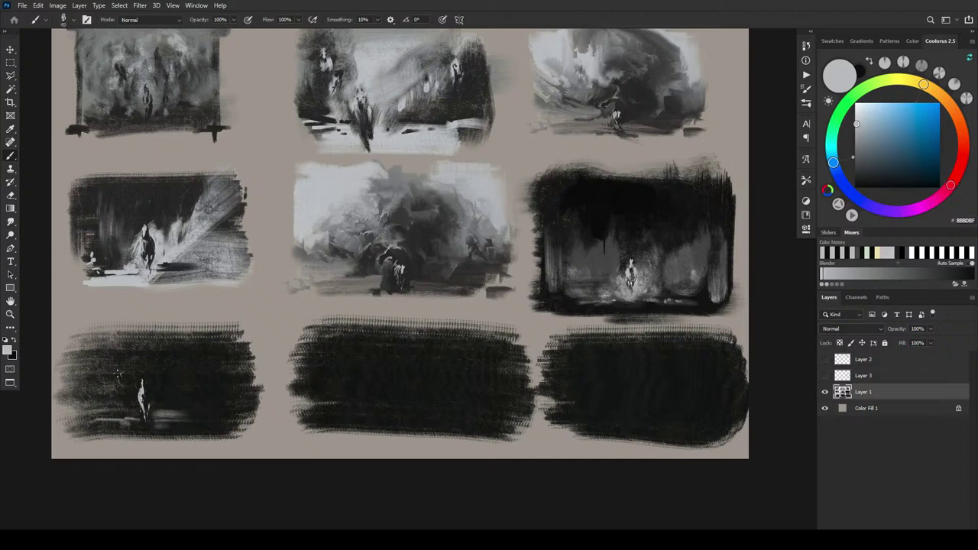
Brush a soft light grey plume of smoke behind and above the small figure in the left block of the third row
key("]")
key("]")
key("]")
key("]")
key("]")
key("]")
key("]")
key("]")
key("]")
key("]")
key("]")
key("]")
key("]")
key("]")
key("]")
key("]")
key("]")
mouse_move(119, 368)
left_mouse_down()
mouse_move(118, 349)
mouse_move(122, 362)
mouse_move(102, 397)
left_mouse_up()
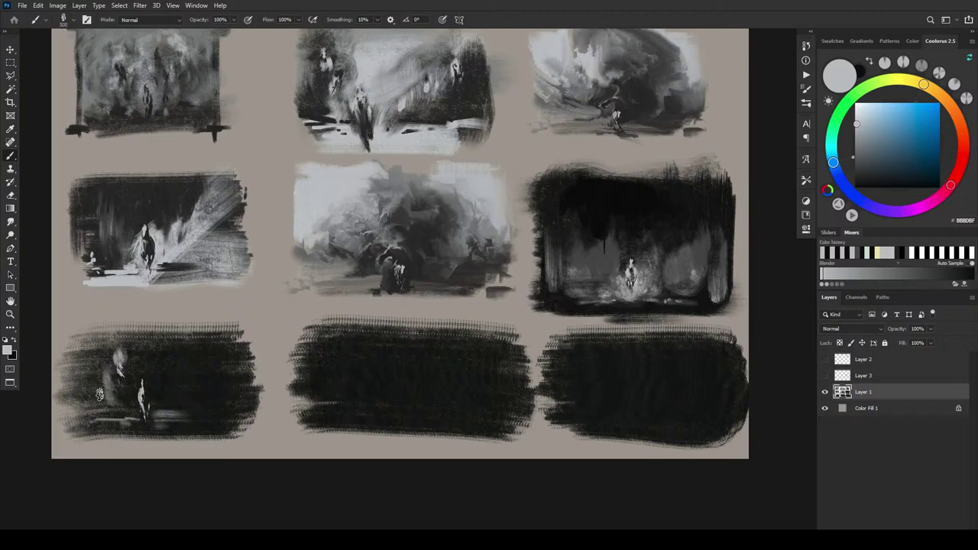
key("[")
key("[")
key("[")
mouse_move(114, 407)
left_mouse_down()
mouse_move(104, 373)
mouse_move(130, 412)
mouse_move(112, 402)
mouse_move(101, 408)
mouse_move(85, 382)
mouse_move(92, 394)
mouse_move(112, 360)
mouse_move(121, 383)
mouse_move(120, 352)
mouse_move(132, 361)
mouse_move(130, 388)
mouse_move(132, 351)
mouse_move(141, 347)
mouse_move(132, 344)
mouse_move(134, 371)
mouse_move(122, 347)
mouse_move(128, 339)
mouse_move(110, 353)
mouse_move(126, 338)
mouse_move(132, 380)
mouse_move(112, 371)
mouse_move(147, 367)
mouse_move(133, 368)
mouse_move(153, 356)
mouse_move(147, 345)
mouse_move(173, 375)
left_mouse_up()
Add fine light grey flecks on both sides of the figure and a short reflection stroke beneath it
key("bracketleft")
key("bracketleft")
key("bracketleft")
key("bracketleft")
key("bracketleft")
key("bracketleft")
key("bracketleft")
key("bracketleft")
key("bracketleft")
key("bracketleft")
key("bracketleft")
key("bracketleft")
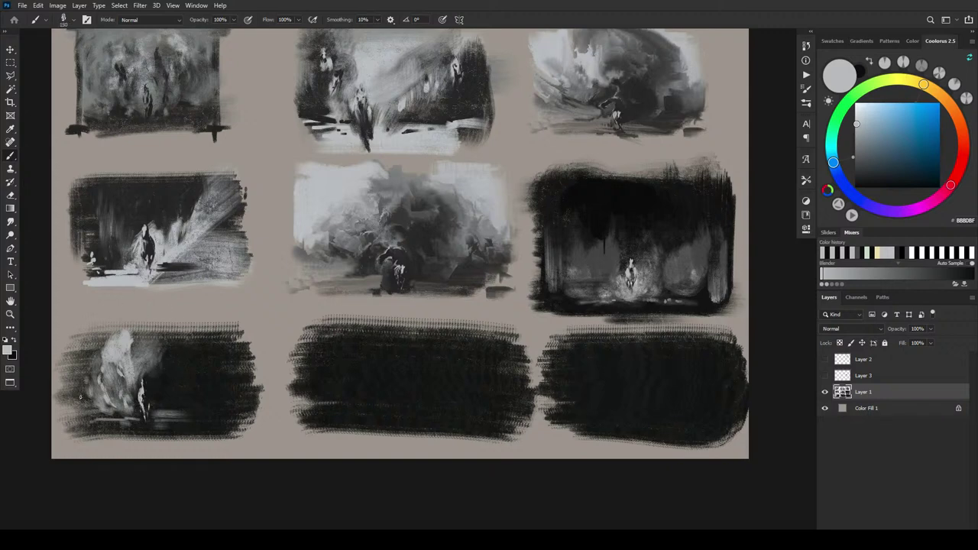
left_click_drag(81, 405, 81, 393)
left_click(167, 397)
key("bracketleft")
left_click_drag(142, 426, 136, 437)
Extend the lower edge of the left block in near-black with a very large brush
key("x")
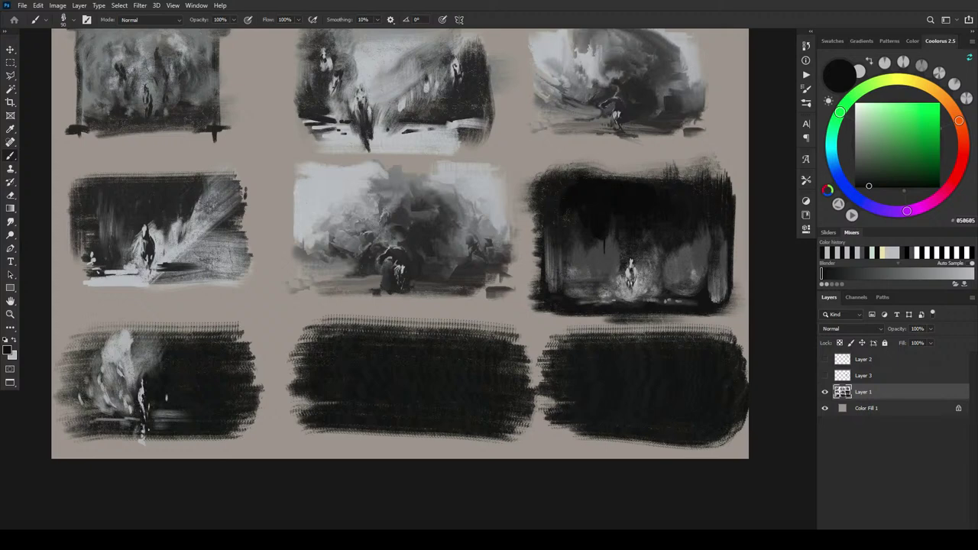
key("bracketright")
key("bracketright")
key("bracketright")
key("bracketright")
key("bracketright")
key("bracketright")
key("bracketright")
key("bracketright")
key("bracketright")
key("bracketright")
key("bracketright")
left_click_drag(179, 445, 249, 448)
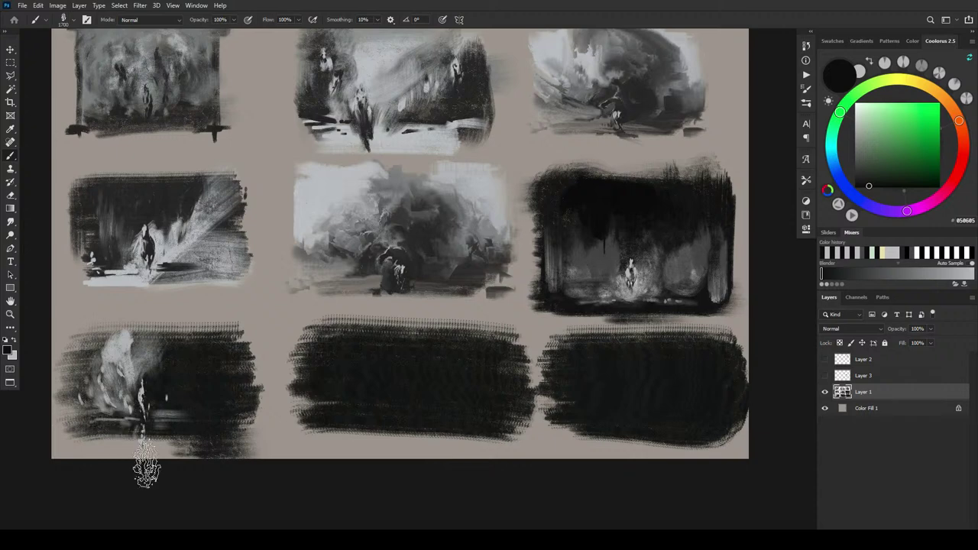
key("x")
key("x")
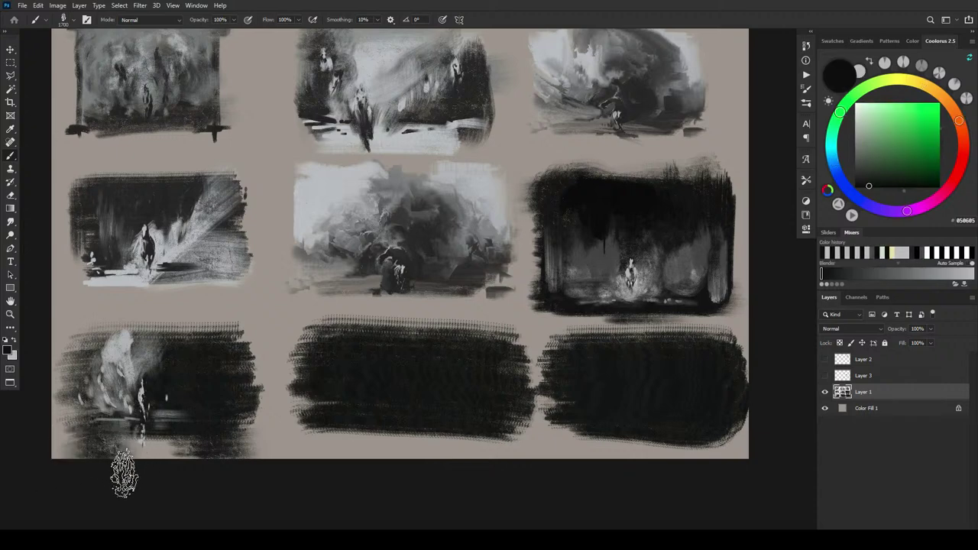
Brush a light grey reflection of the smoke into the dark ground below the plume
key("x")
left_click_drag(130, 441, 111, 438)
key("[")
key("[")
key("[")
key("[")
key("[")
key("[")
key("[")
key("[")
key("[")
key("[")
key("[")
key("[")
key("[")
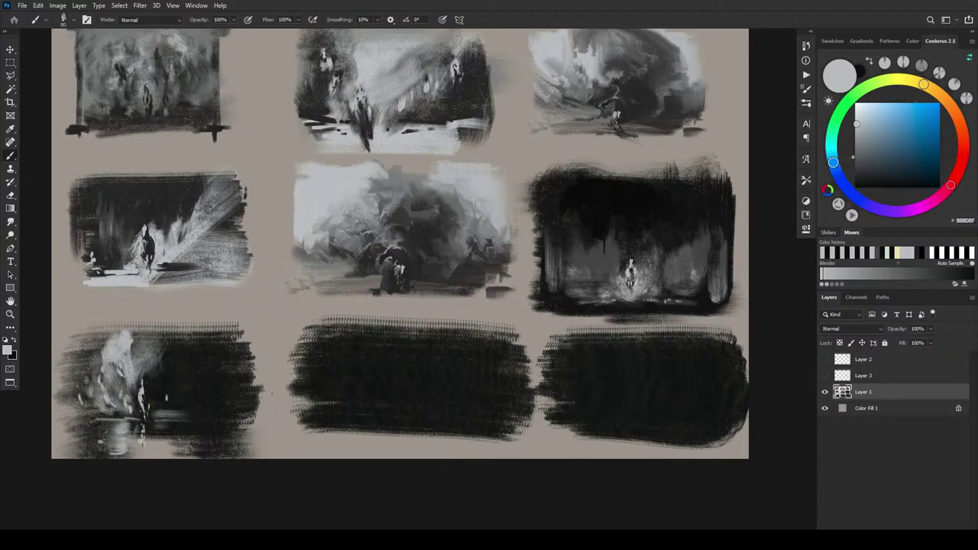
Select the left thumbnail of the third row with a rectangular marquee, move it slightly up and right, and deselect
key("m")
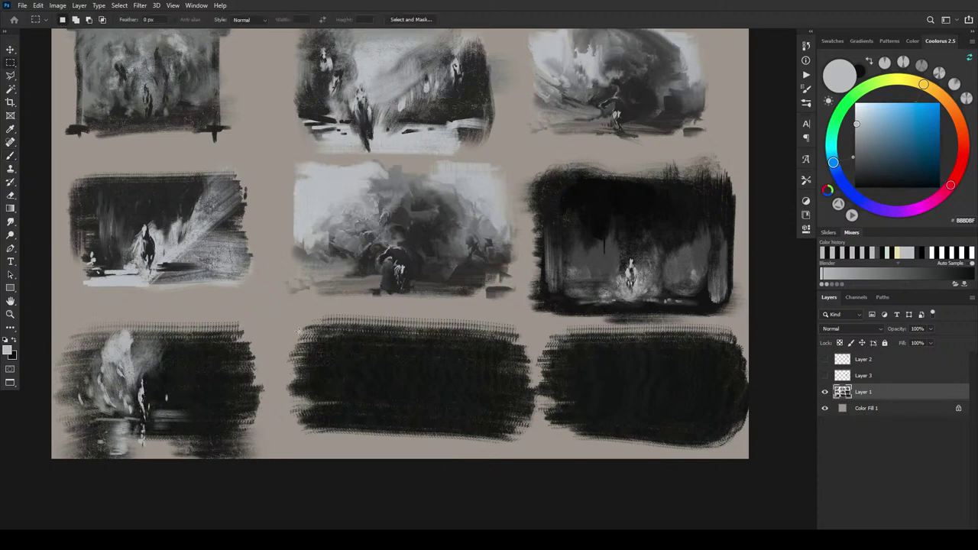
mouse_move(275, 308)
left_mouse_down()
mouse_move(277, 319)
mouse_move(30, 493)
left_mouse_up()
key("v")
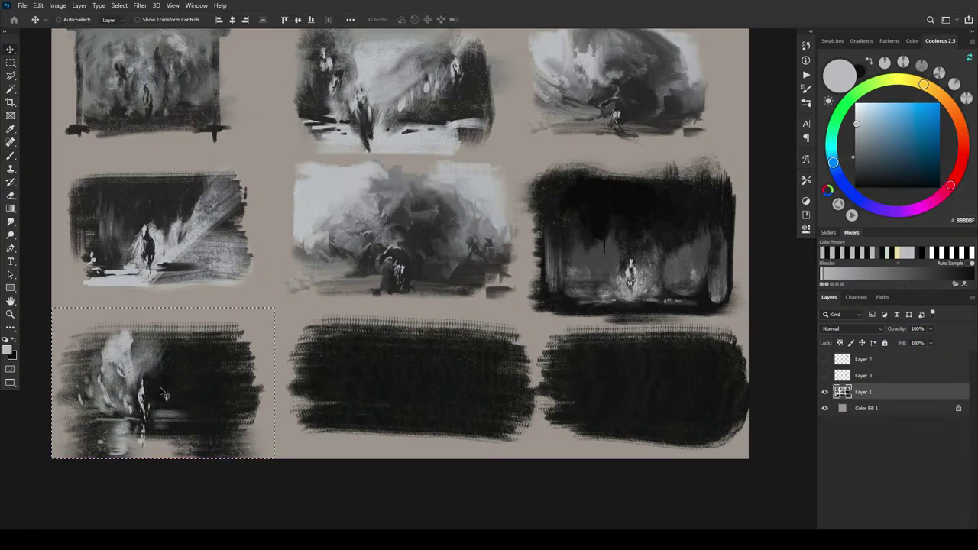
mouse_move(163, 394)
left_mouse_down()
mouse_move(191, 364)
mouse_move(173, 376)
left_mouse_up()
key("ctrl+d")
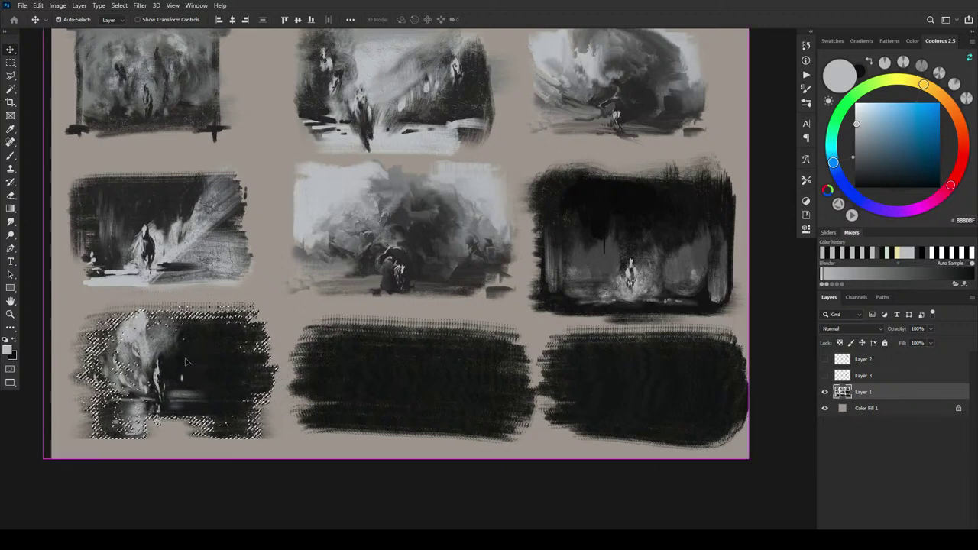
Paint a small bright spot with faint rays, a thin horizon line and a tiny light figure in the middle block
key("b")
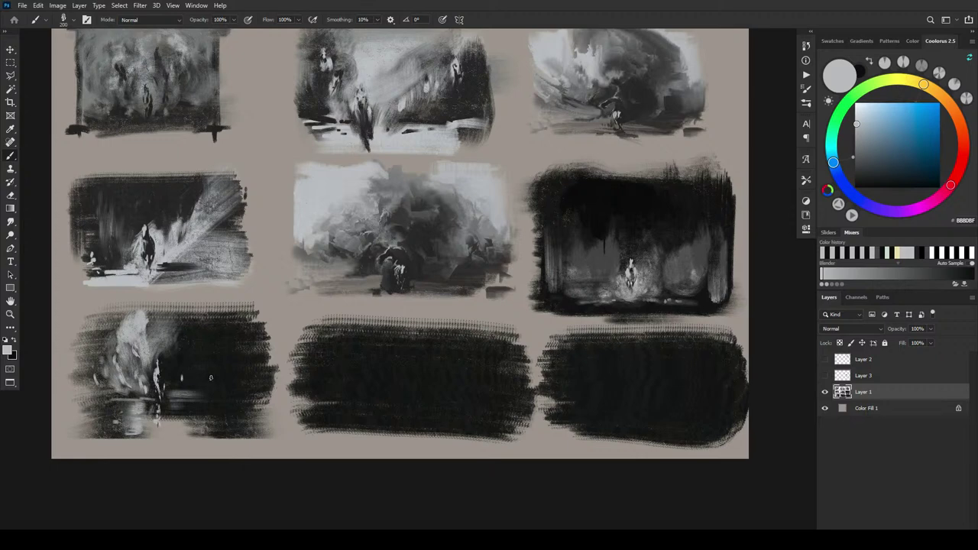
key("[")
key("[")
key("[")
mouse_move(348, 390)
left_mouse_down()
mouse_move(392, 391)
mouse_move(387, 377)
mouse_move(402, 372)
mouse_move(380, 374)
left_mouse_up()
key("]")
key("]")
key("]")
key("]")
key("]")
key("]")
key("]")
key("]")
key("]")
key("]")
key("]")
key("]")
key("]")
left_click_drag(415, 422, 365, 386)
key("[")
key("[")
key("[")
key("[")
key("[")
key("[")
key("[")
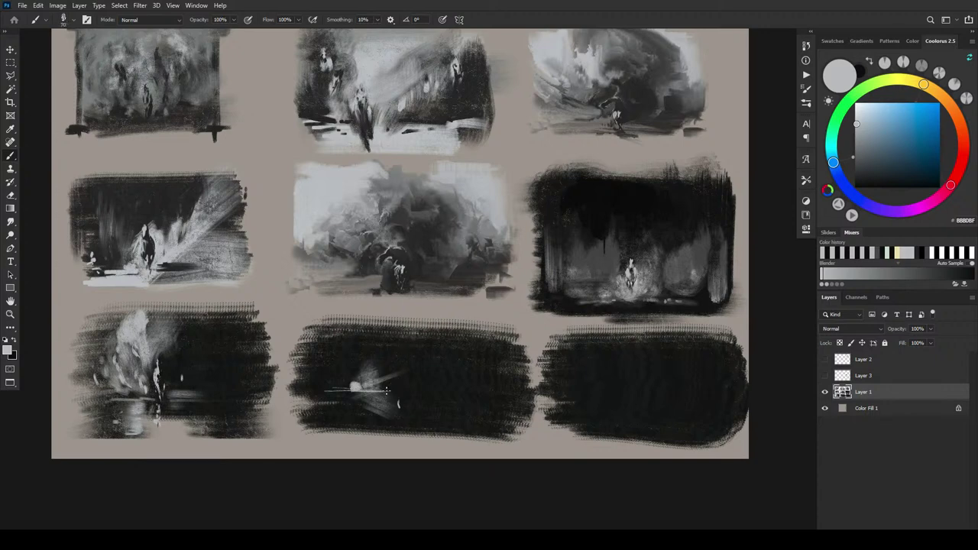
Build a large cloudy light grey glow around the bright spot in the middle block
mouse_move(378, 393)
left_mouse_down()
mouse_move(378, 350)
mouse_move(386, 367)
mouse_move(353, 384)
mouse_move(363, 361)
mouse_move(331, 400)
mouse_move(341, 364)
mouse_move(364, 360)
mouse_move(362, 384)
mouse_move(343, 358)
mouse_move(381, 354)
mouse_move(370, 377)
mouse_move(384, 358)
mouse_move(394, 361)
mouse_move(380, 382)
mouse_move(403, 365)
mouse_move(388, 360)
mouse_move(402, 347)
mouse_move(380, 341)
mouse_move(359, 352)
mouse_move(358, 382)
mouse_move(425, 373)
mouse_move(386, 369)
mouse_move(432, 305)
mouse_move(352, 303)
mouse_move(386, 361)
mouse_move(350, 357)
mouse_move(338, 373)
mouse_move(388, 373)
mouse_move(405, 354)
left_mouse_up()
key("]")
key("]")
key("]")
key("]")
key("]")
key("]")
key("]")
key("]")
key("]")
key("]")
key("]")
key("x")
key("x")
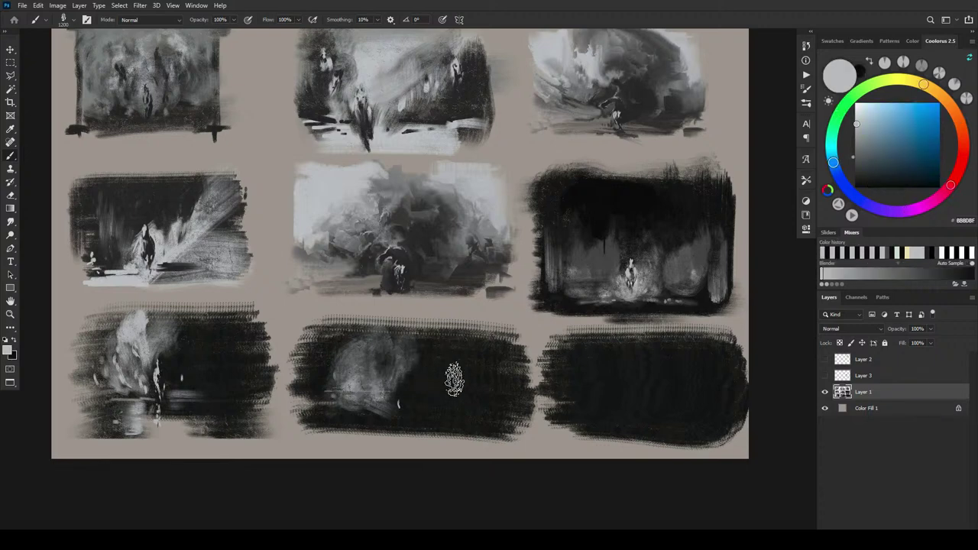
Paint a light grey patch at the middle block's right end with a rounded near-black mass in front of it
left_click_drag(454, 379, 469, 357)
key("x")
mouse_move(463, 398)
left_mouse_down()
mouse_move(485, 368)
mouse_move(467, 371)
mouse_move(476, 347)
left_mouse_up()
key("x")
mouse_move(522, 382)
left_mouse_down()
mouse_move(447, 395)
mouse_move(462, 389)
mouse_move(464, 403)
mouse_move(471, 366)
mouse_move(480, 380)
mouse_move(495, 377)
mouse_move(492, 353)
mouse_move(482, 360)
mouse_move(499, 383)
mouse_move(482, 370)
mouse_move(498, 379)
mouse_move(470, 402)
mouse_move(483, 408)
mouse_move(459, 409)
left_mouse_up()
Trim the lower edge of the light patch with near-black strokes from a smaller brush
key("x")
key("bracketleft")
key("bracketleft")
key("bracketleft")
key("bracketleft")
key("bracketleft")
key("bracketleft")
key("bracketleft")
key("bracketleft")
key("bracketleft")
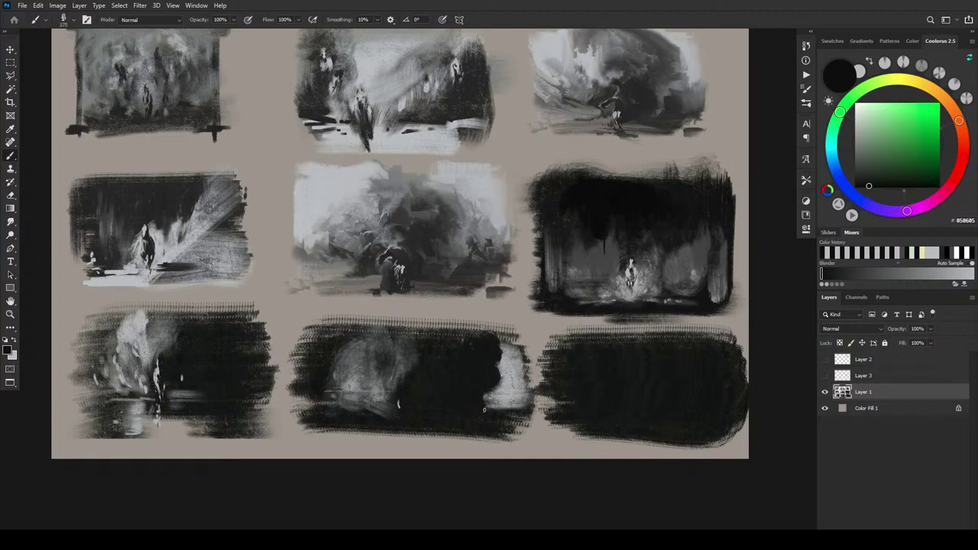
mouse_move(519, 407)
left_mouse_down()
mouse_move(532, 413)
mouse_move(490, 394)
left_mouse_up()
Dab a bright light grey spot on the horizon and draw wavy light wisps along the right side of the cloud
key("bracketright")
key("bracketright")
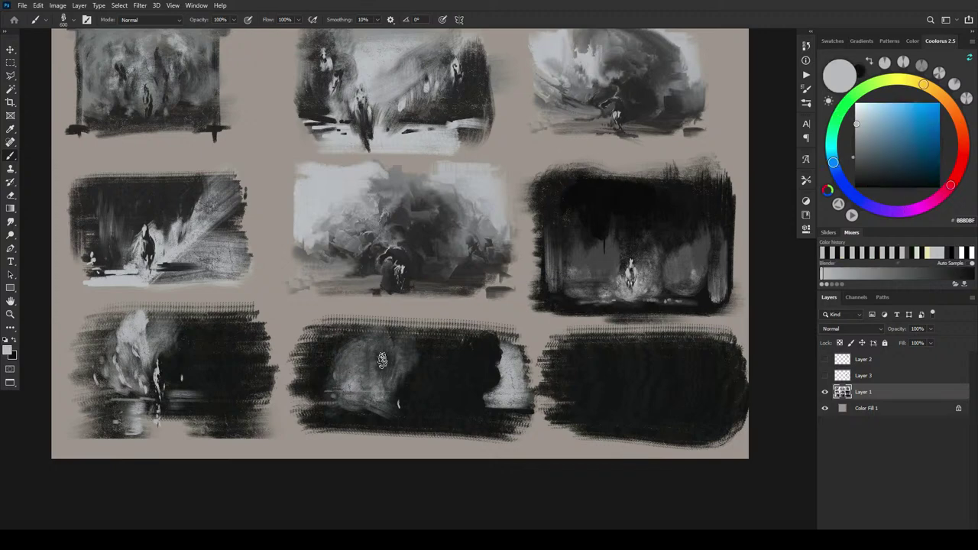
left_click(387, 347, "alt")
left_click(352, 387)
key("bracketleft")
key("bracketleft")
key("bracketleft")
mouse_move(391, 371)
left_mouse_down()
mouse_move(416, 346)
mouse_move(394, 361)
mouse_move(396, 341)
mouse_move(372, 371)
mouse_move(382, 348)
left_mouse_up()
key("bracketright")
key("bracketright")
key("bracketright")
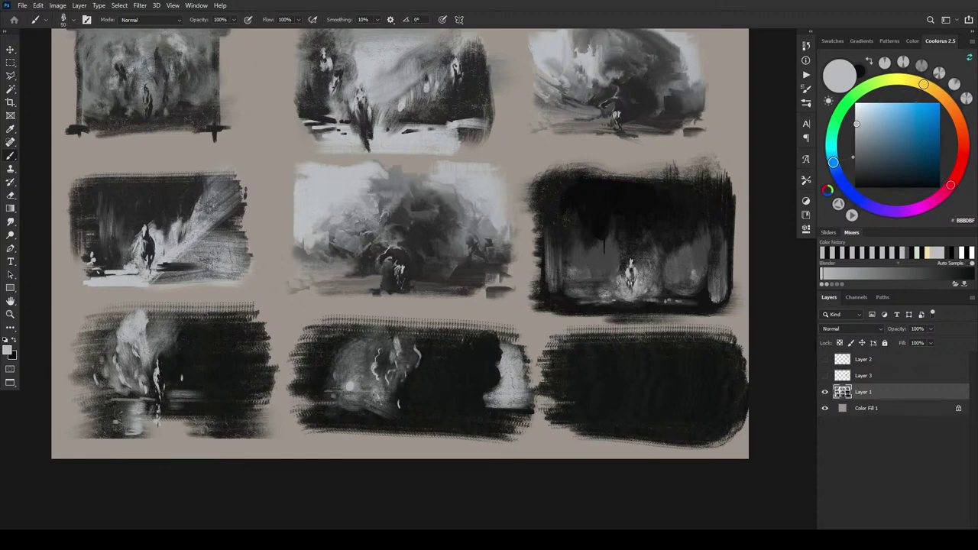
Add fine light grey highlights along the cloud's lower edge and a short reflection beneath the tiny figure
key("bracketleft")
key("bracketleft")
left_click_drag(374, 402, 367, 386)
key("bracketleft")
key("bracketleft")
left_click_drag(401, 415, 401, 431)
key("bracketright")
left_click_drag(383, 410, 394, 420)
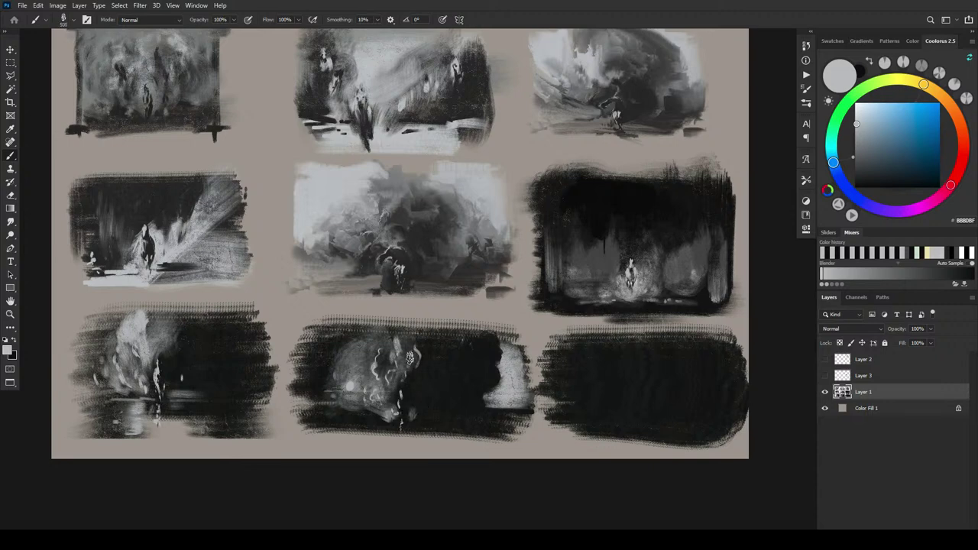
Cut back the lower edge of the light cloud beside the middle scene's tiny figure with near-black strokes
key("x")
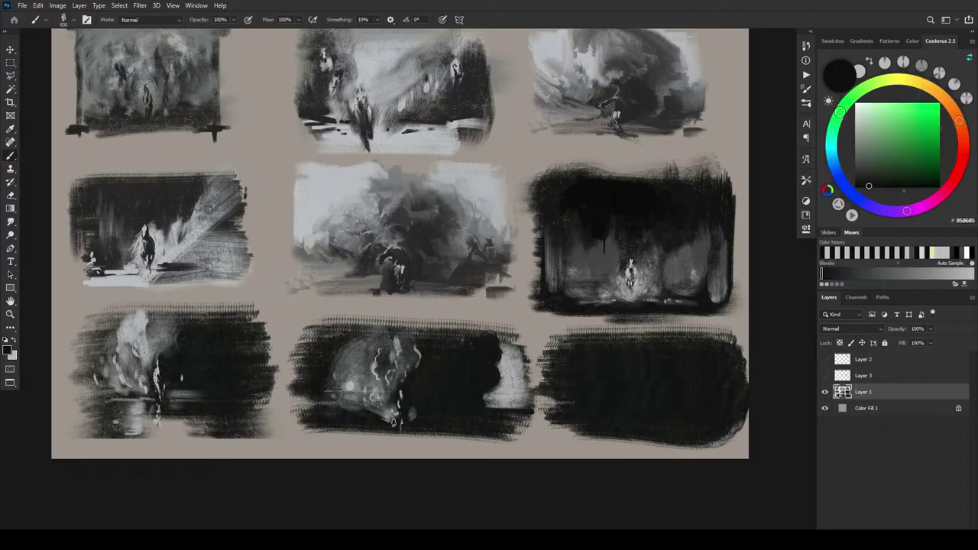
left_click_drag(392, 416, 386, 422)
key("bracketleft")
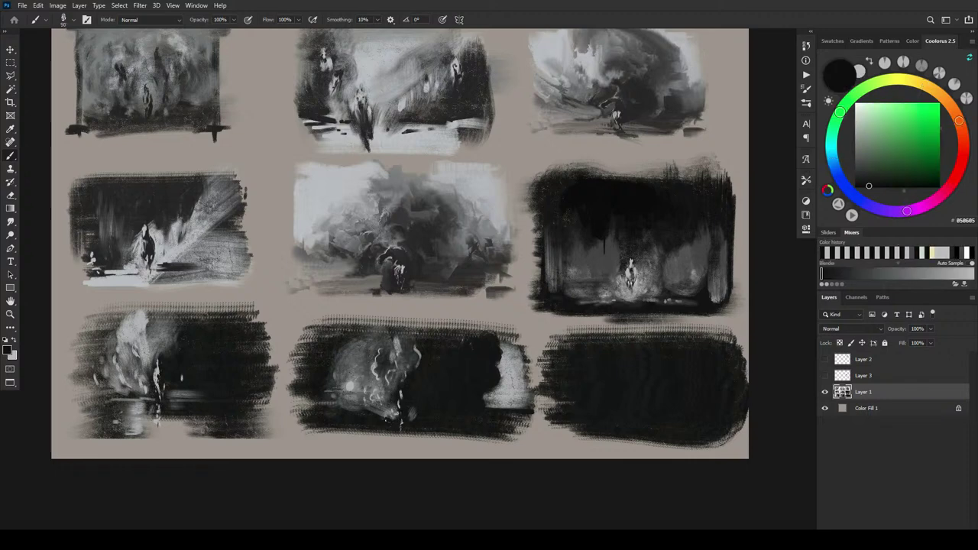
key("bracketright")
key("bracketright")
key("bracketright")
key("bracketright")
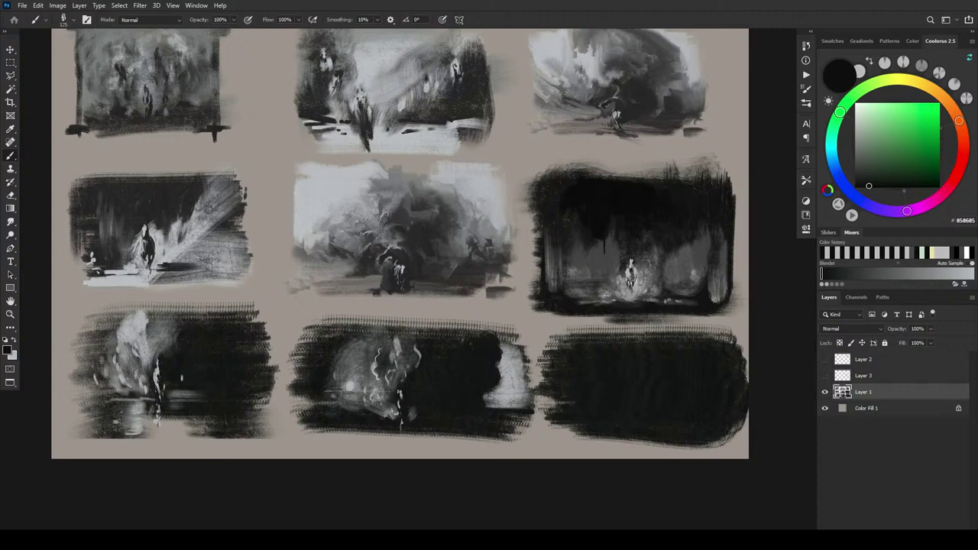
Define the middle scene's tiny figure with fine light grey marks and small near-black cuts from a smaller brush
key("bracketleft")
key("bracketleft")
key("bracketleft")
key("bracketleft")
key("bracketleft")
left_click(398, 398, "alt")
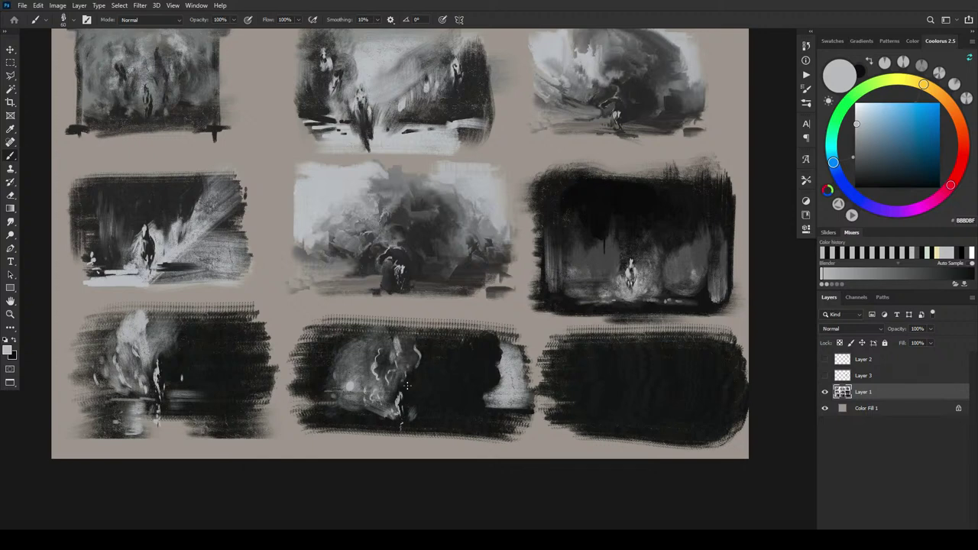
key("x")
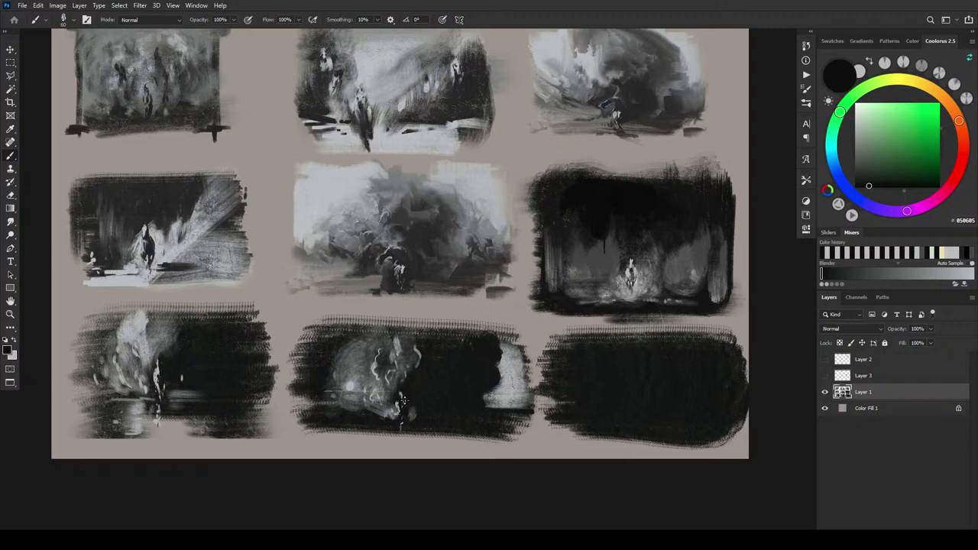
key("x")
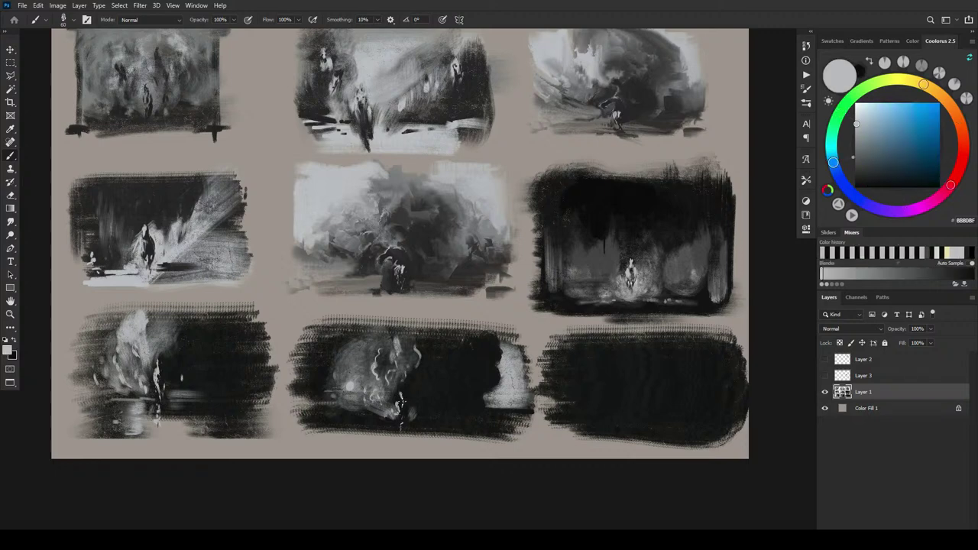
Refine the same figure's legs and contour by alternating small near-black and light grey strokes
key("x")
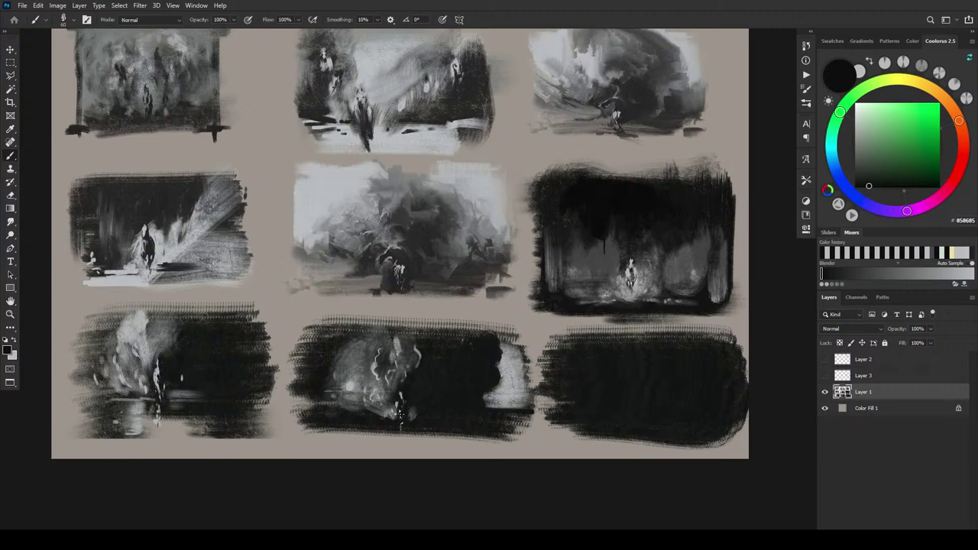
key("x")
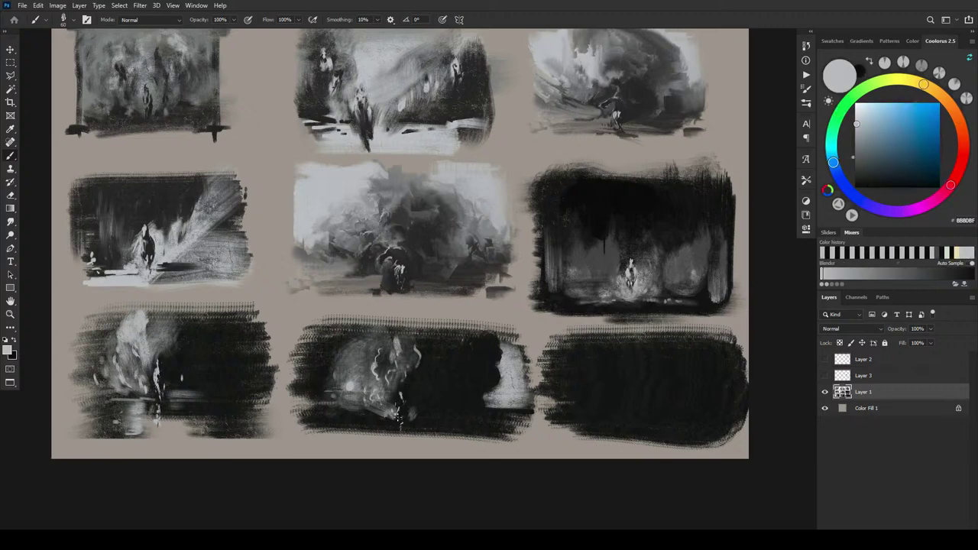
key("x")
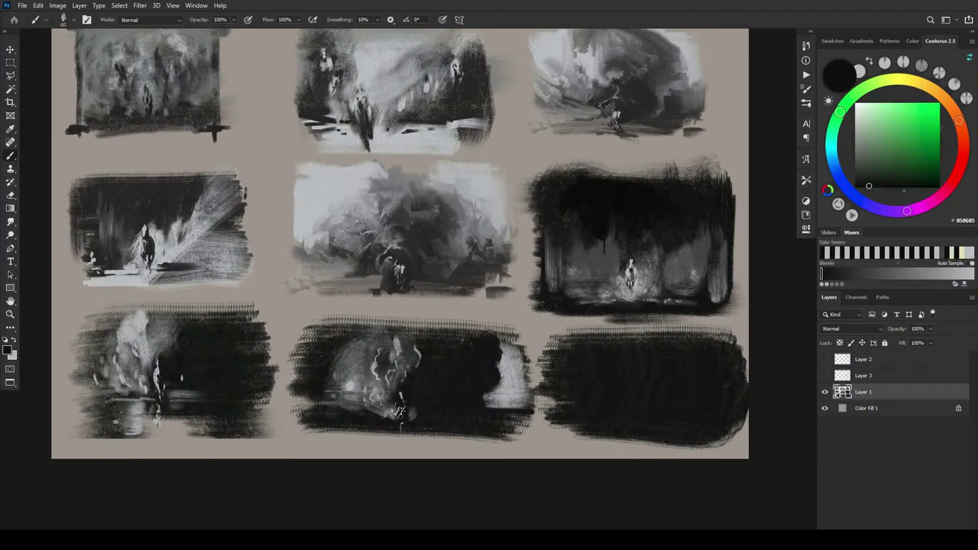
key("x")
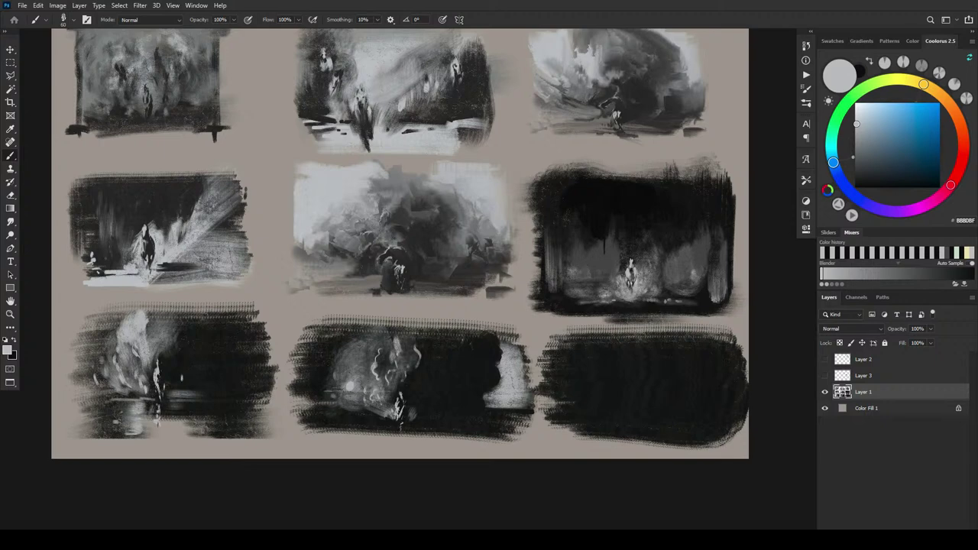
key("x")
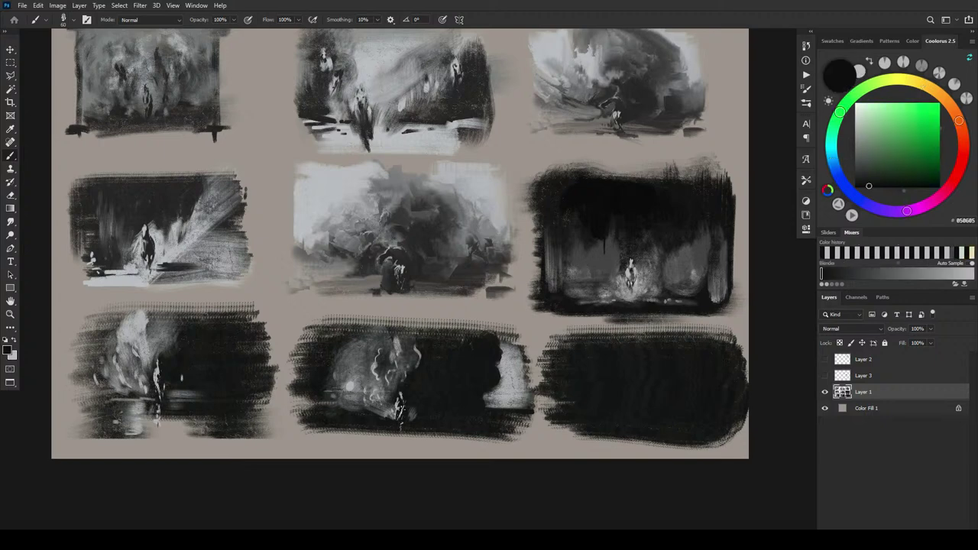
key("x")
key("x")
Break up the reflection beneath the middle figure with short near-black and light grey dabs
key("bracketright")
key("bracketright")
key("bracketright")
key("bracketright")
key("x")
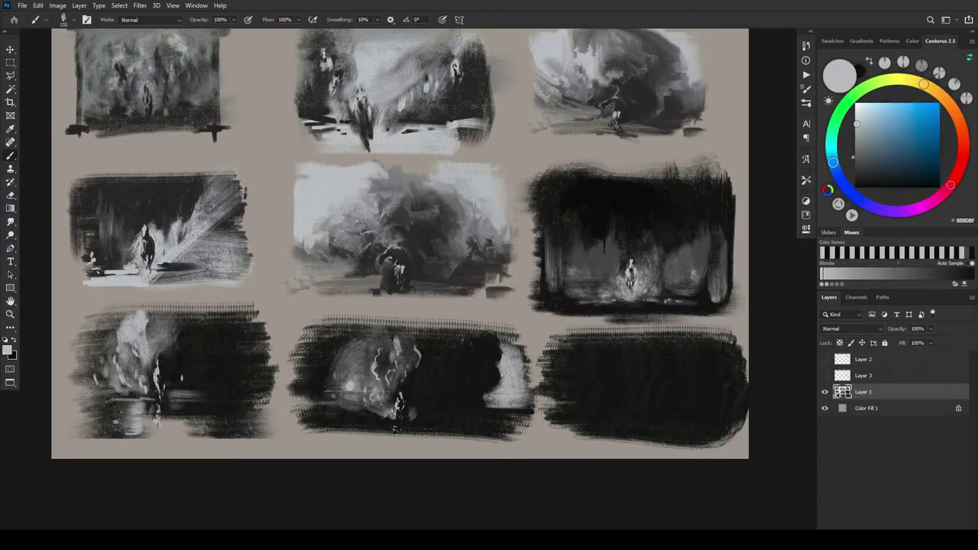
key("bracketleft")
key("x")
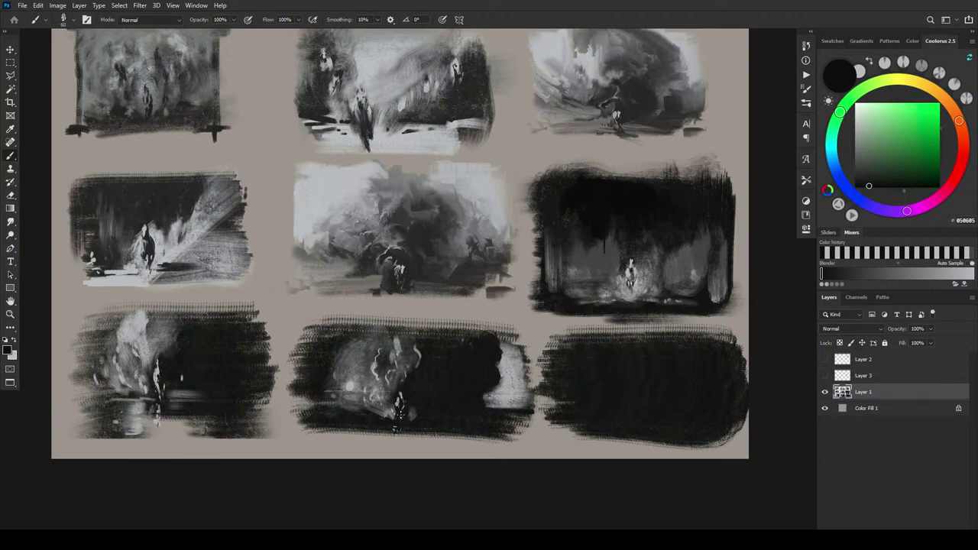
left_click(397, 413, "alt")
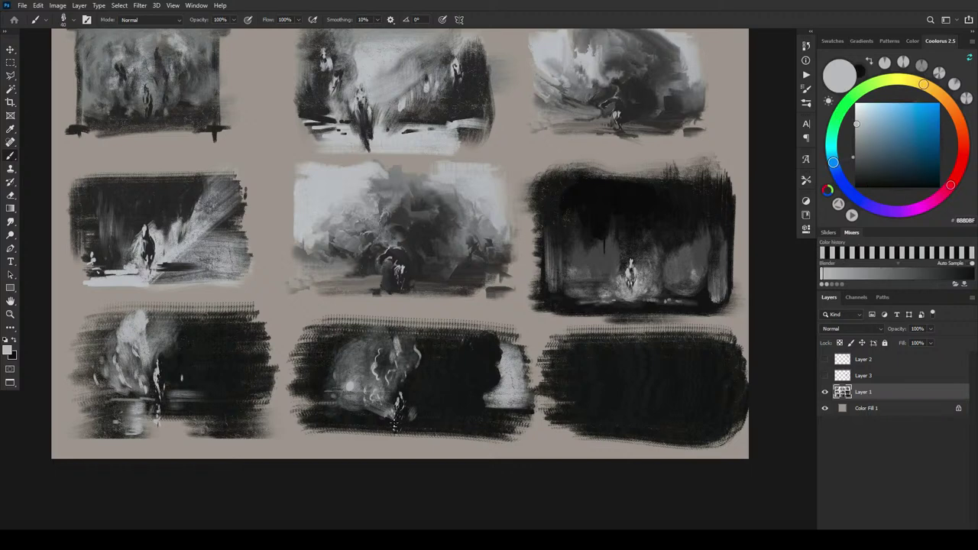
Touch up the dark around the middle figure and add small light grey specks beside its feet
key("x")
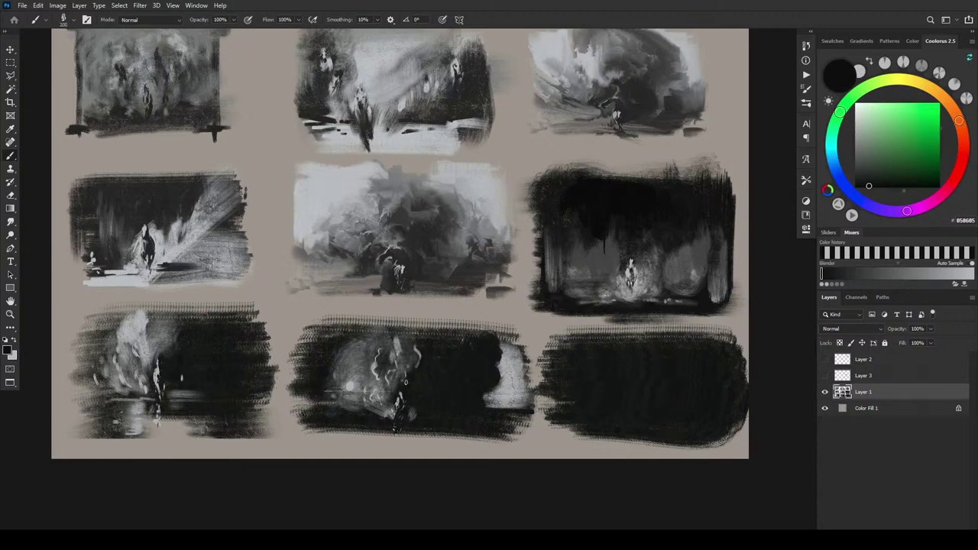
key("x")
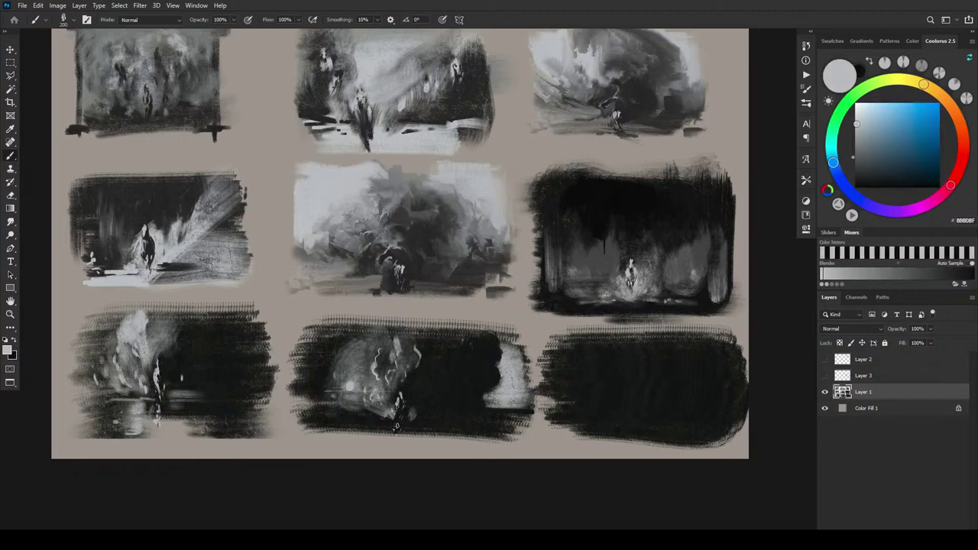
key("[")
key("[")
key("[")
key("[")
key("[")
key("bracketright")
key("bracketright")
key("bracketright")
key("bracketright")
key("bracketleft")
Refine the tiny figure in the row's first scene with alternating fine near-black and light grey strokes
left_click_drag(249, 393, 341, 372)
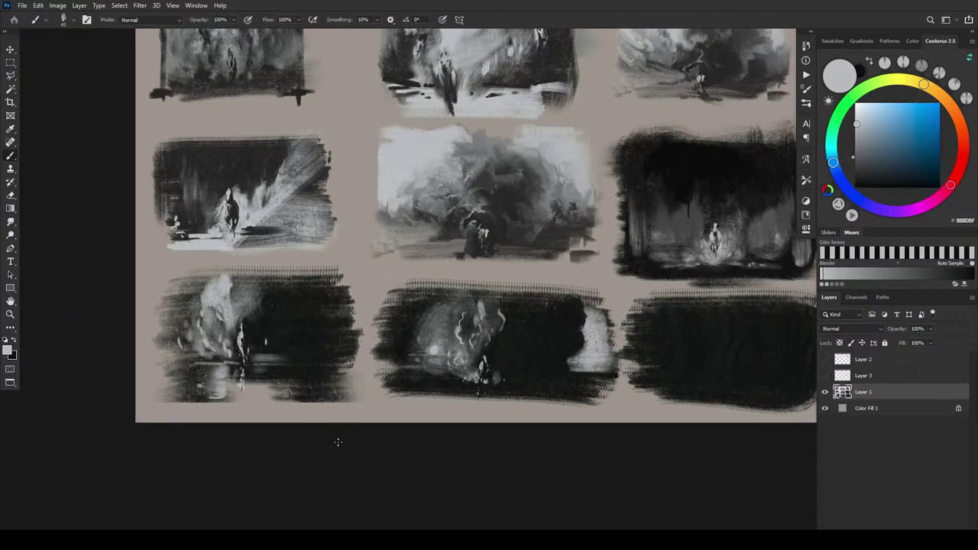
key("x")
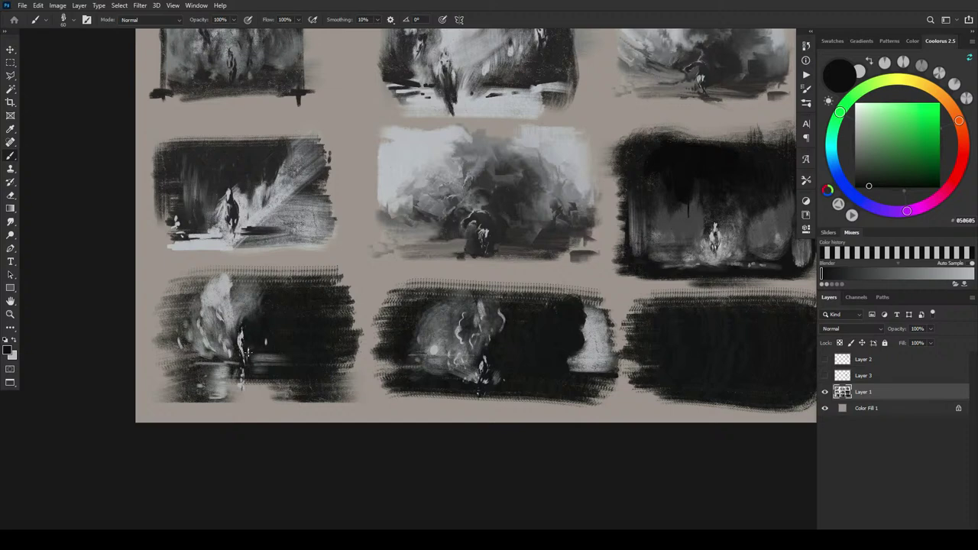
left_click(239, 336, "alt")
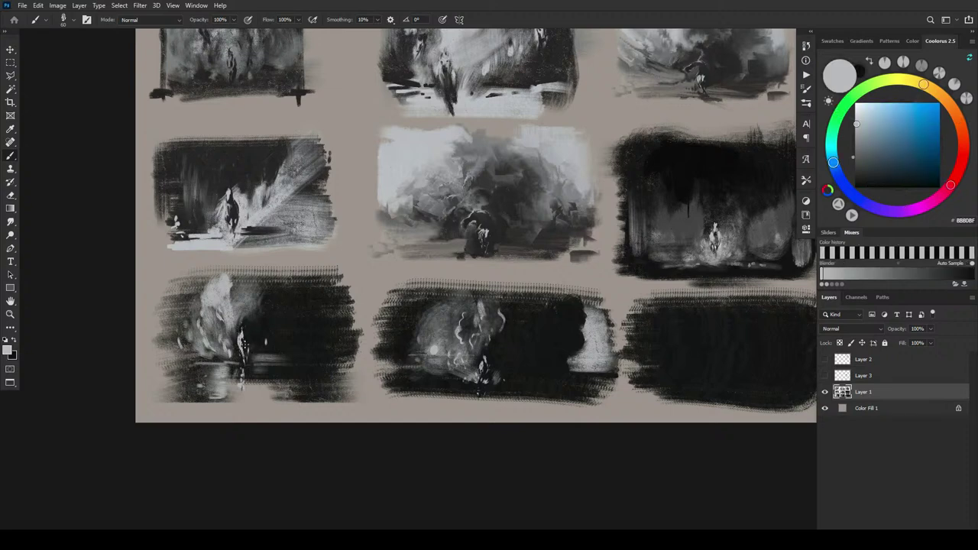
left_click(243, 341, "alt")
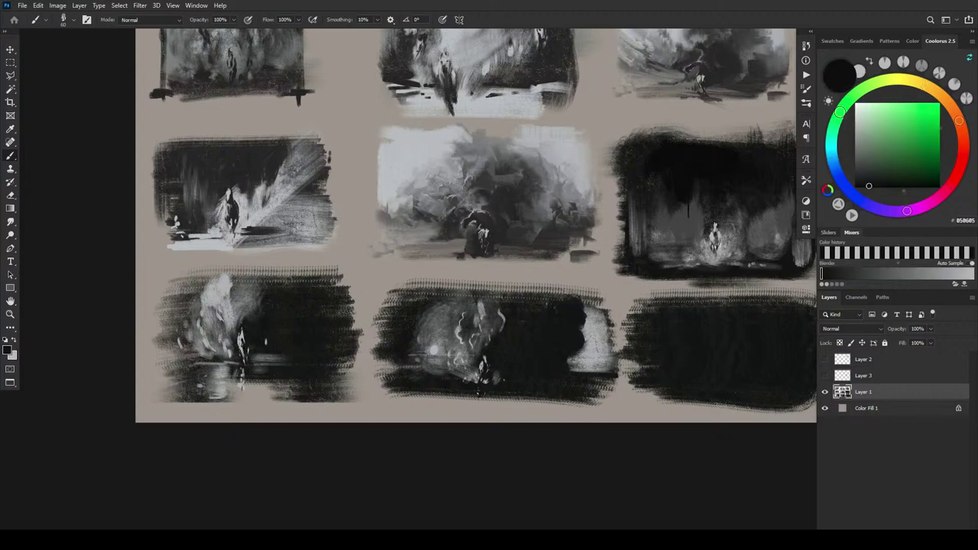
left_click(243, 341, "alt")
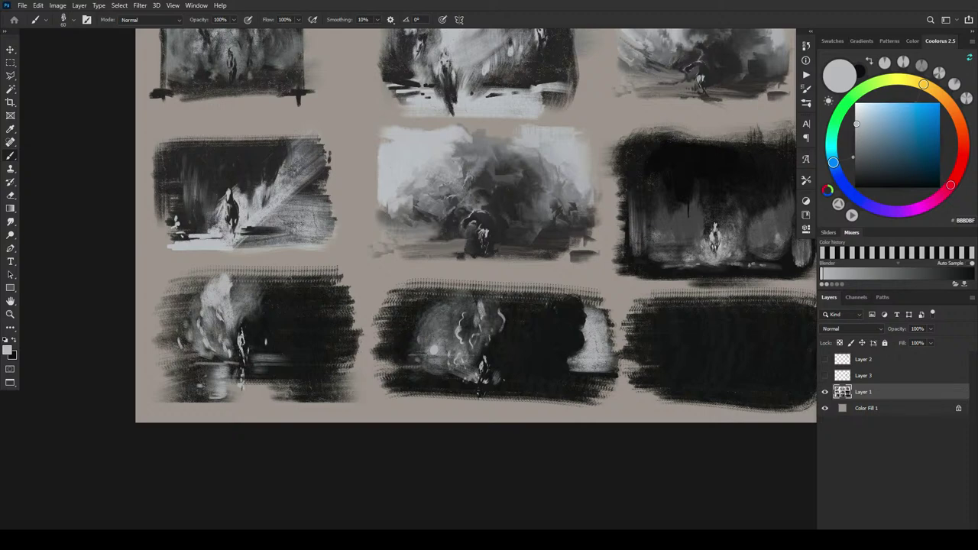
left_click(241, 338, "alt")
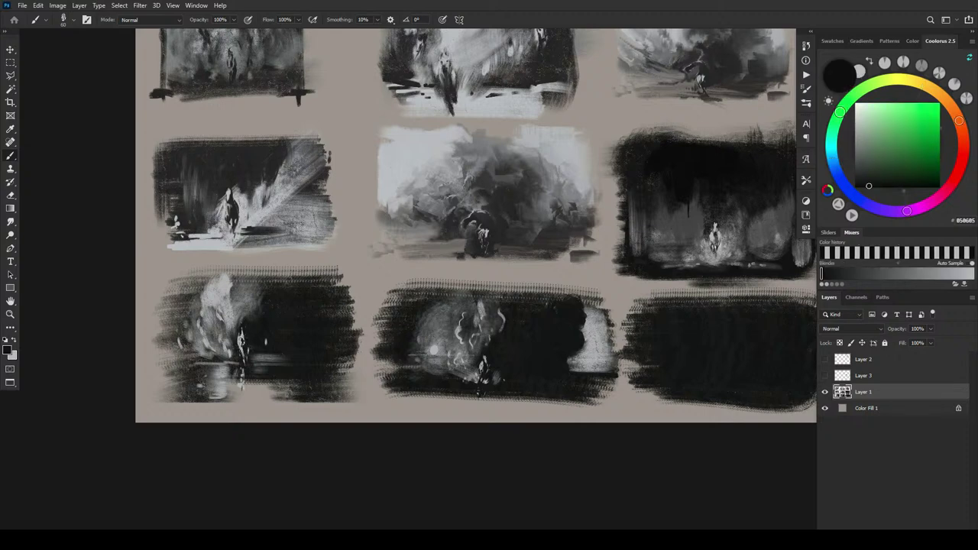
key("x")
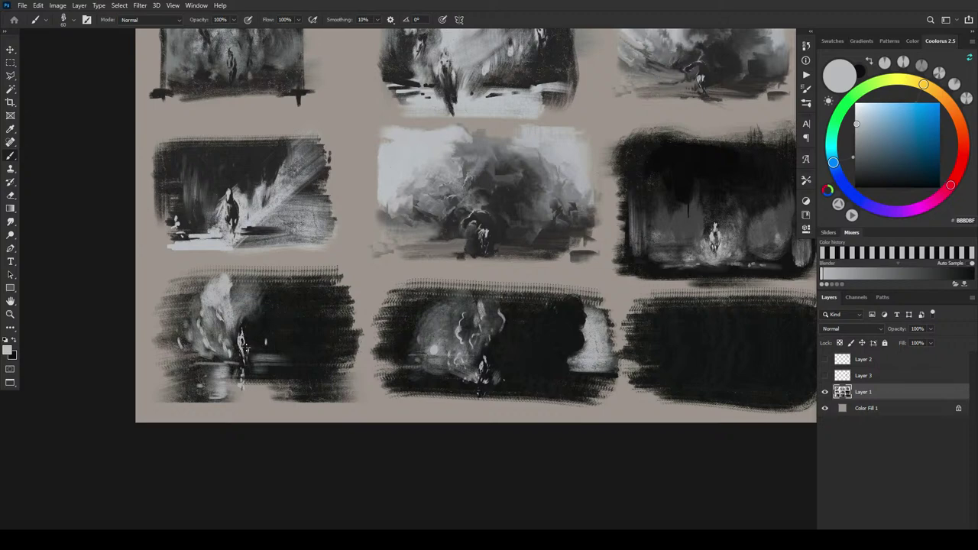
key("x")
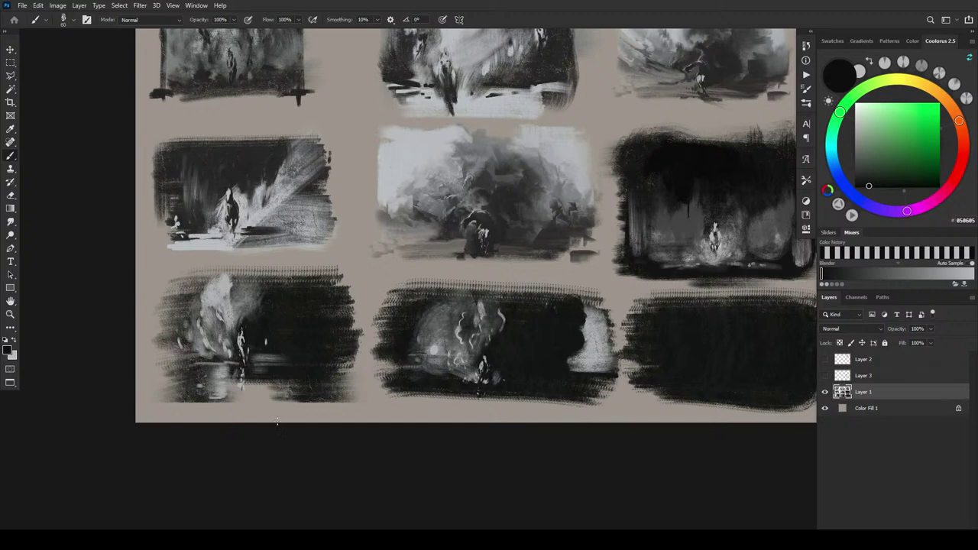
key("x")
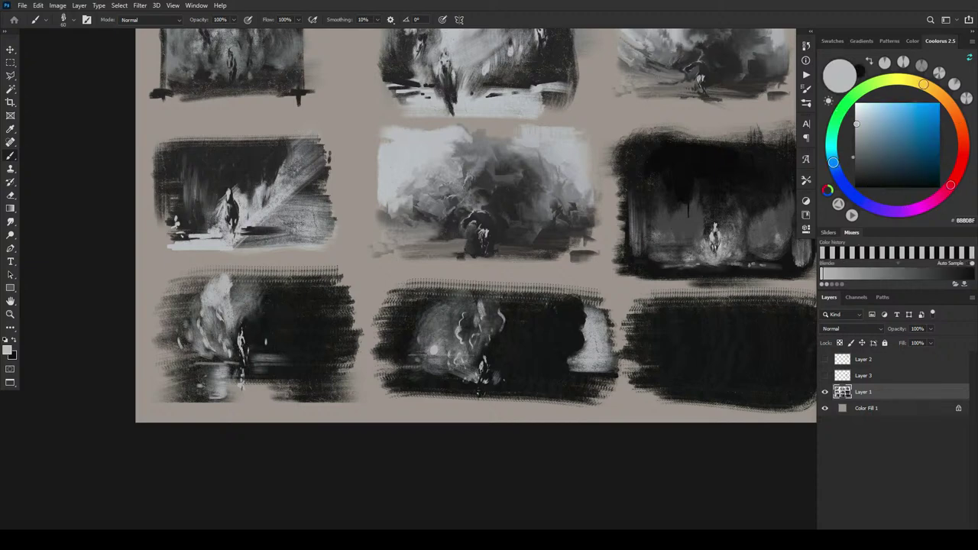
key("x")
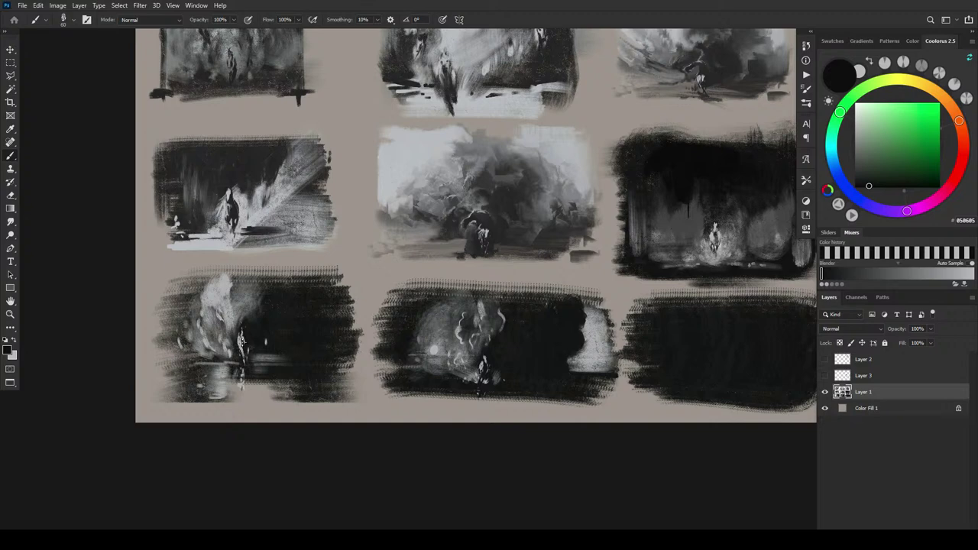
Paint a soft vertical light grey patch in the centre of the third row's last dark block
mouse_move(462, 376)
left_mouse_down()
mouse_move(158, 289)
mouse_move(476, 406)
mouse_move(448, 406)
left_mouse_up()
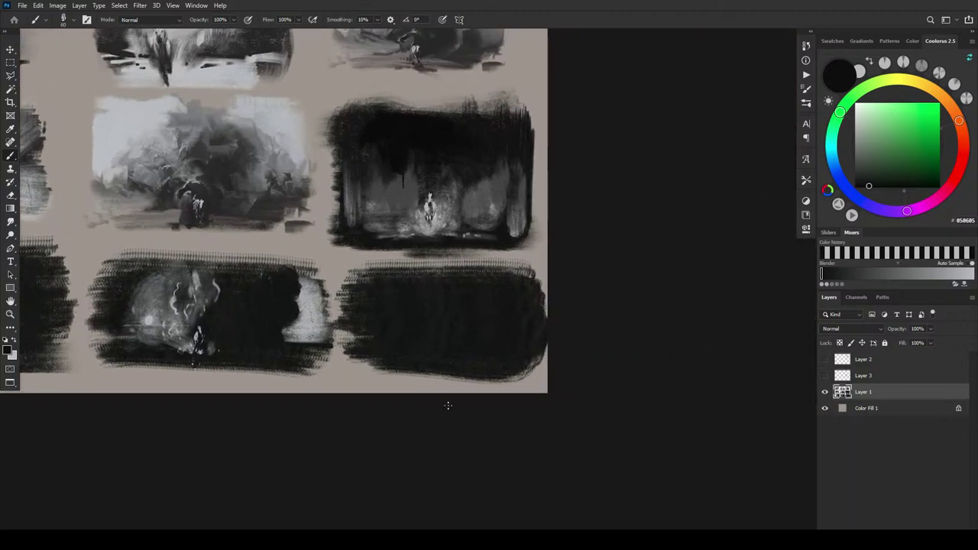
left_click_drag(269, 251, 463, 293)
left_click_drag(563, 350, 452, 340)
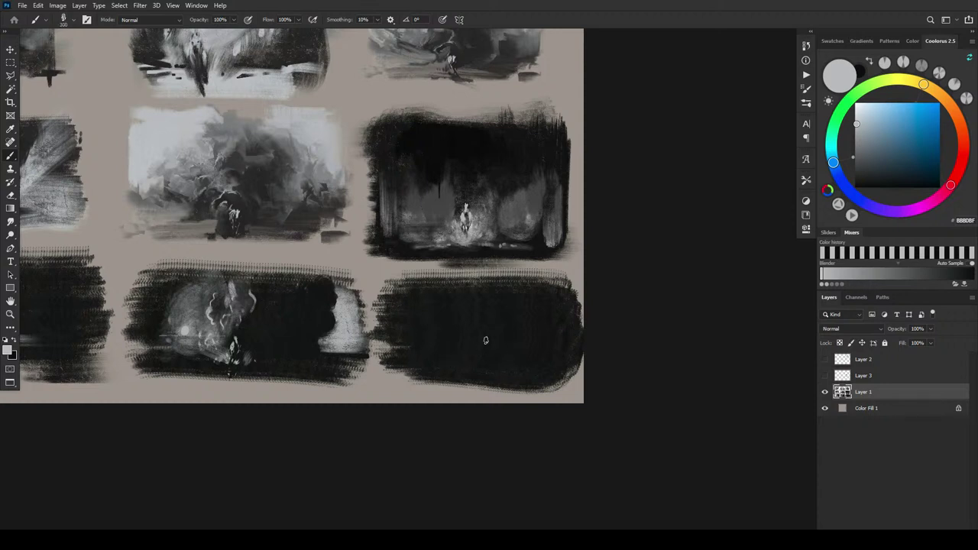
mouse_move(464, 334)
left_mouse_down()
mouse_move(468, 350)
mouse_move(474, 329)
left_mouse_up()
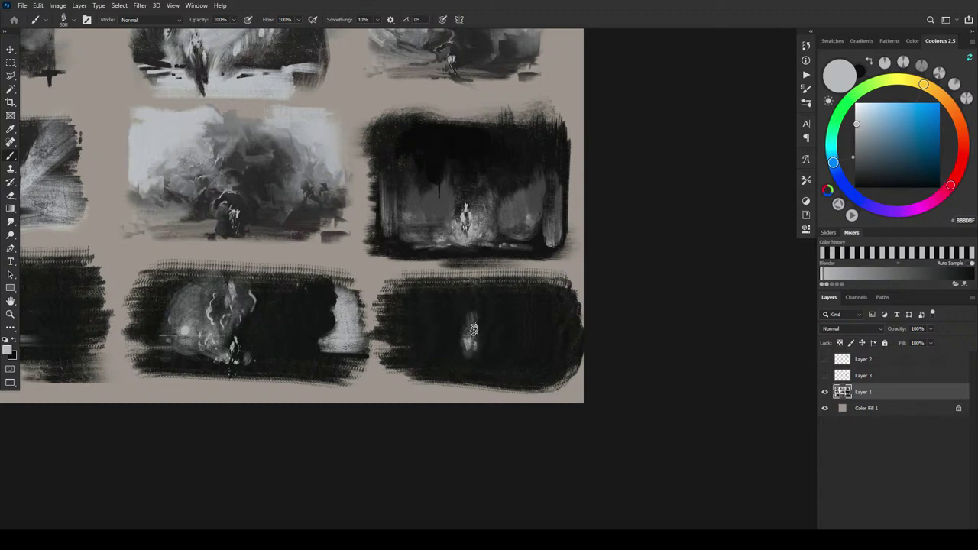
Sharpen the light patch into a slim vertical shape with a smaller brush and sample near-black
key("[")
key("[")
key("[")
key("[")
key("[")
left_click(456, 335, "alt")
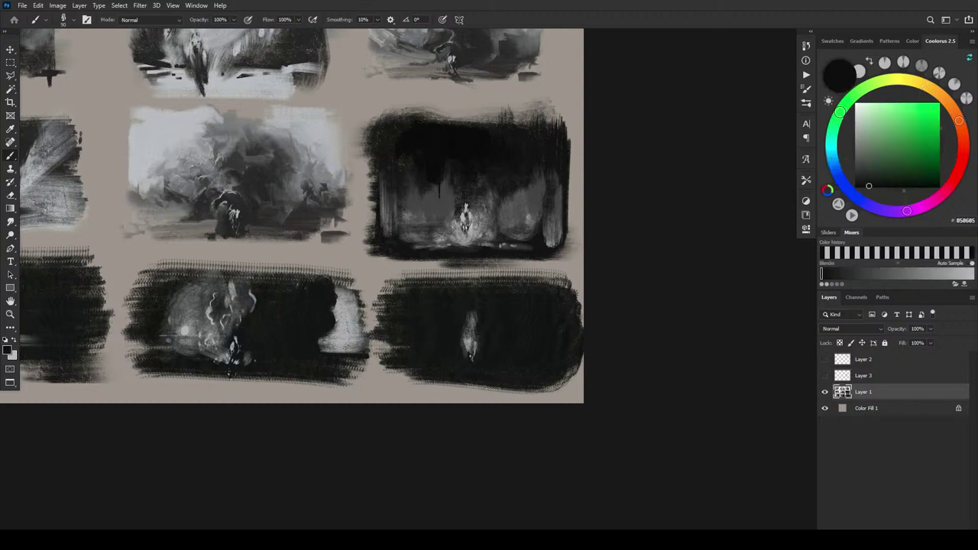
Carve the slim light shape into a standing figure with near-black strokes and a light grey upper body
key("]")
key("]")
key("]")
key("]")
key("bracketright")
key("bracketright")
key("bracketright")
key("x")
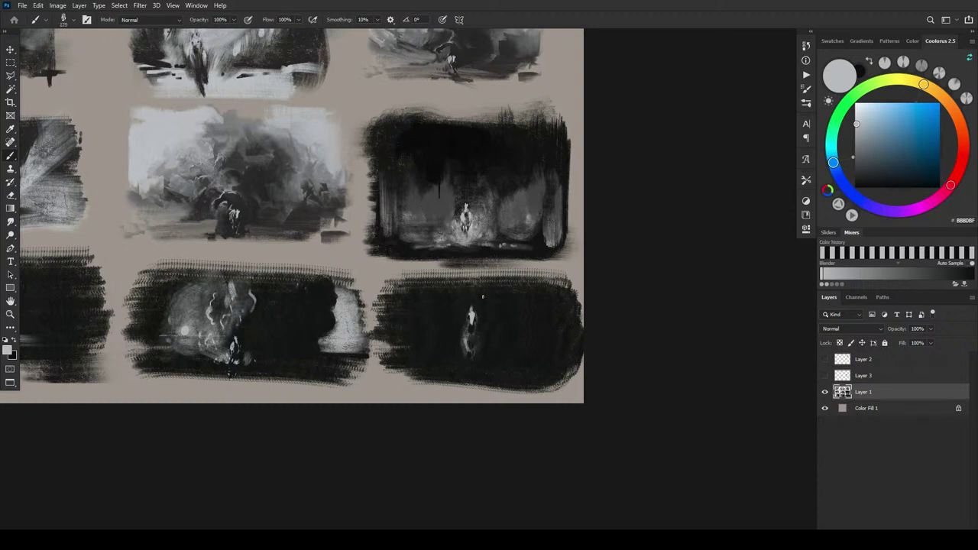
Trim the head and upper body of the last block's figure with near-black, then sample light grey
left_click(460, 314, "alt")
mouse_move(470, 311)
left_mouse_down()
mouse_move(472, 318)
mouse_move(471, 304)
left_mouse_up()
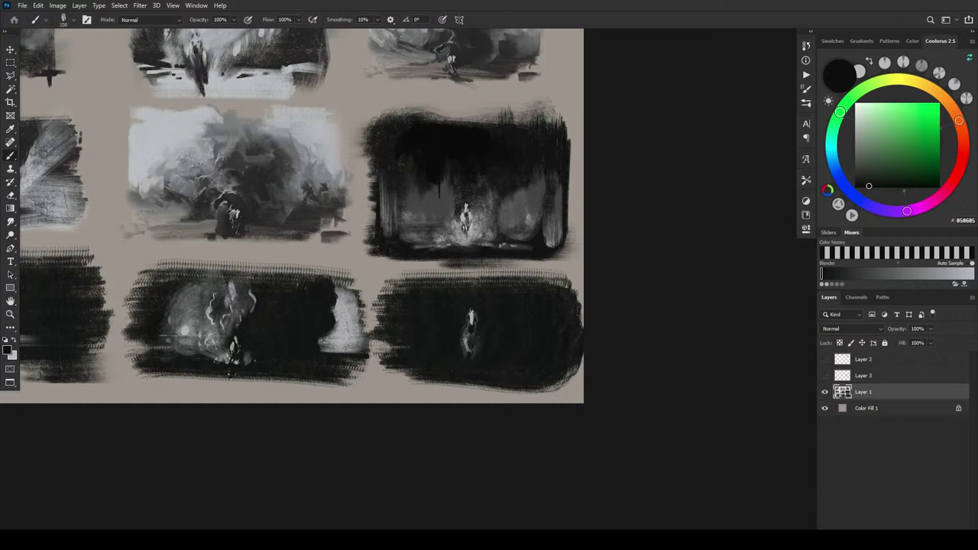
key("]")
key("]")
key("]")
key("]")
left_click(470, 327, "alt")
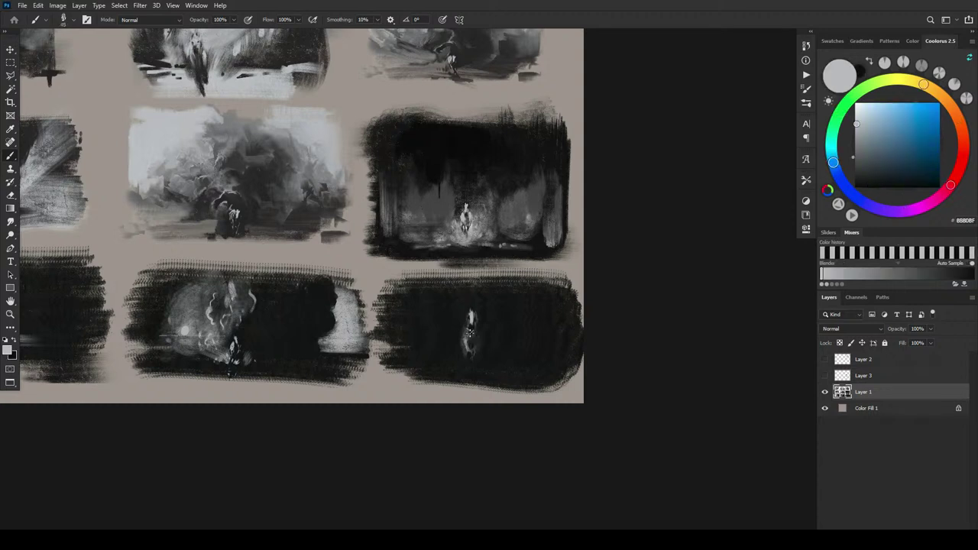
Brighten one side of the last block's figure with a larger light grey stroke along its lower body
key("bracketright")
key("bracketright")
key("bracketright")
key("bracketright")
key("bracketright")
key("bracketright")
key("bracketright")
left_click_drag(463, 327, 459, 360)
key("bracketleft")
key("bracketleft")
left_click(472, 303, "alt")
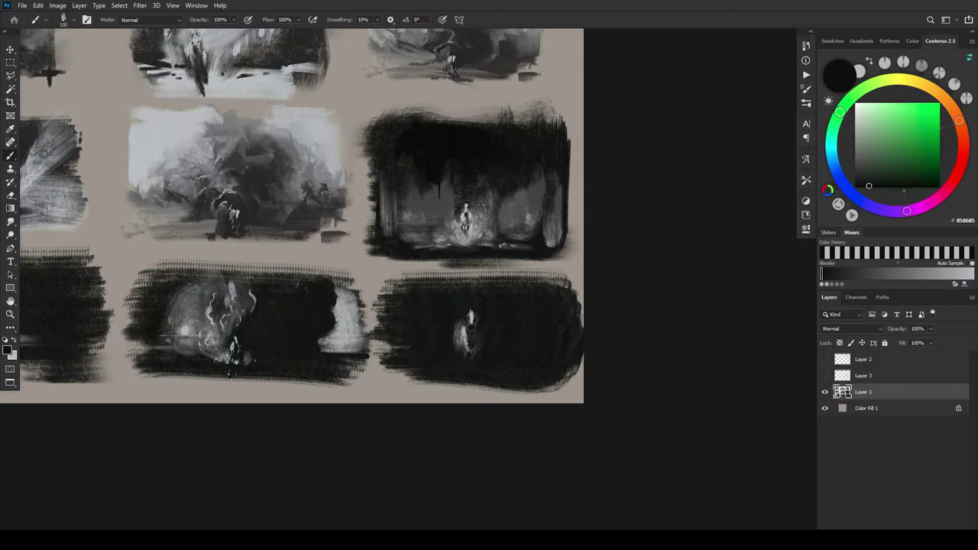
Cut the lower body of the last block's figure into a clearer silhouette with fine near-black strokes
key("bracketleft")
key("bracketleft")
key("bracketleft")
key("bracketleft")
key("bracketleft")
key("bracketleft")
key("bracketleft")
key("bracketleft")
key("bracketleft")
key("x")
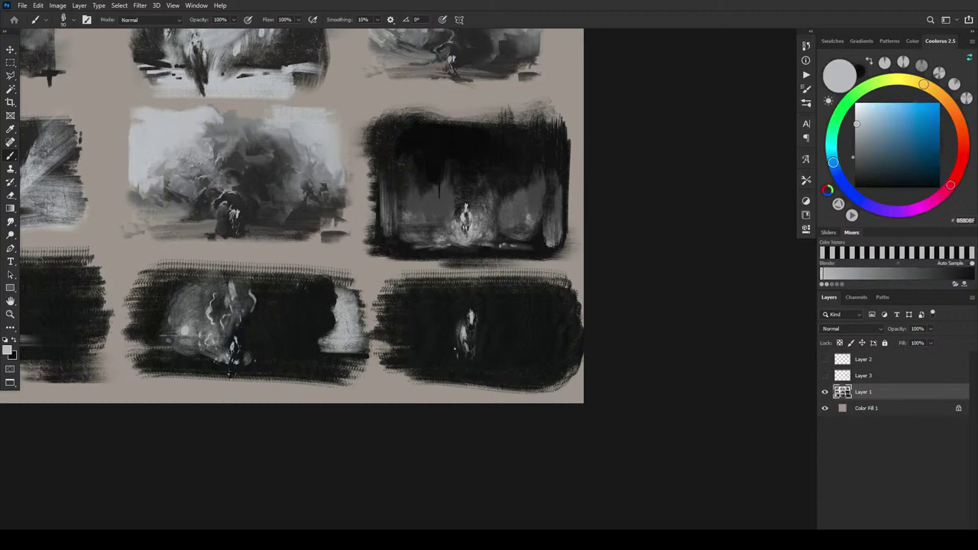
Refine the torso and lower edge of the last block's figure with alternating near-black and light grey strokes
key("x")
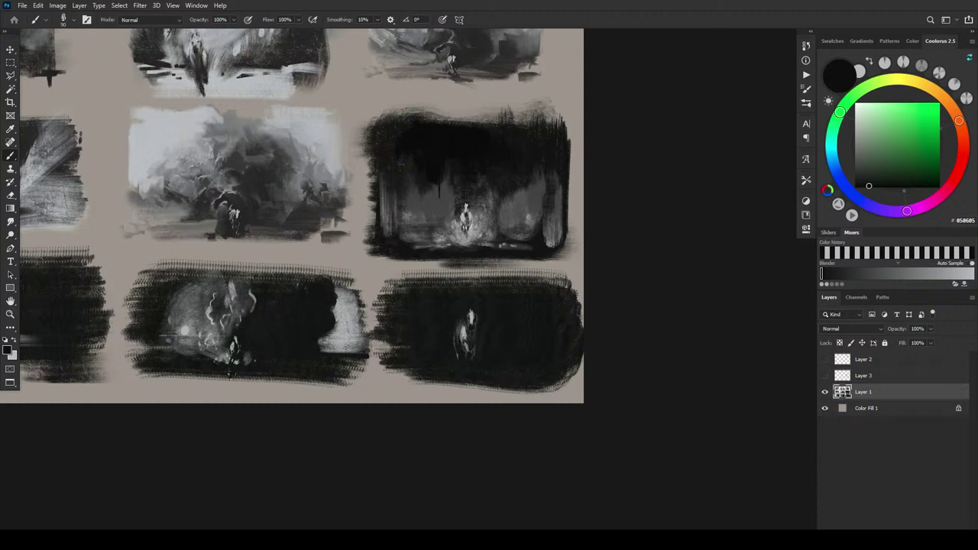
left_click_drag(464, 335, 464, 340)
key("x")
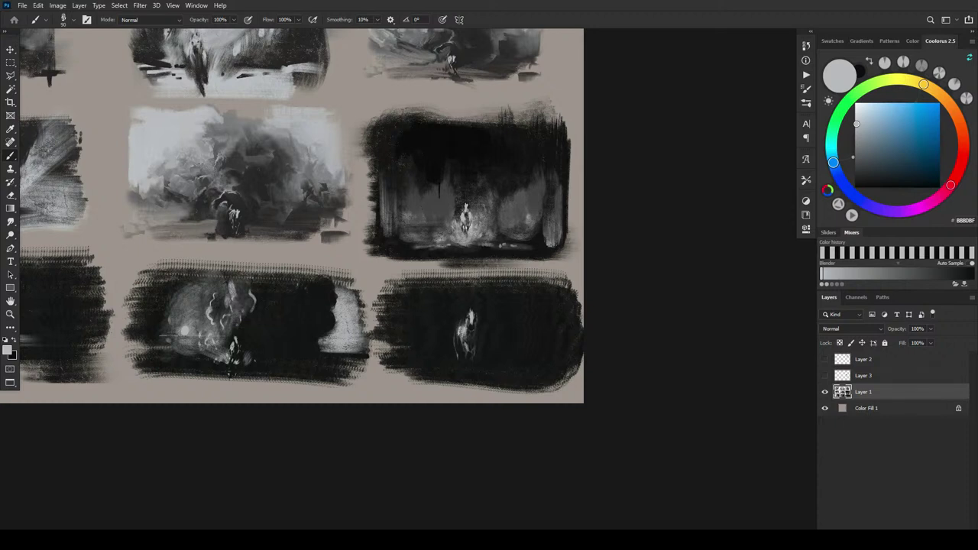
key("x")
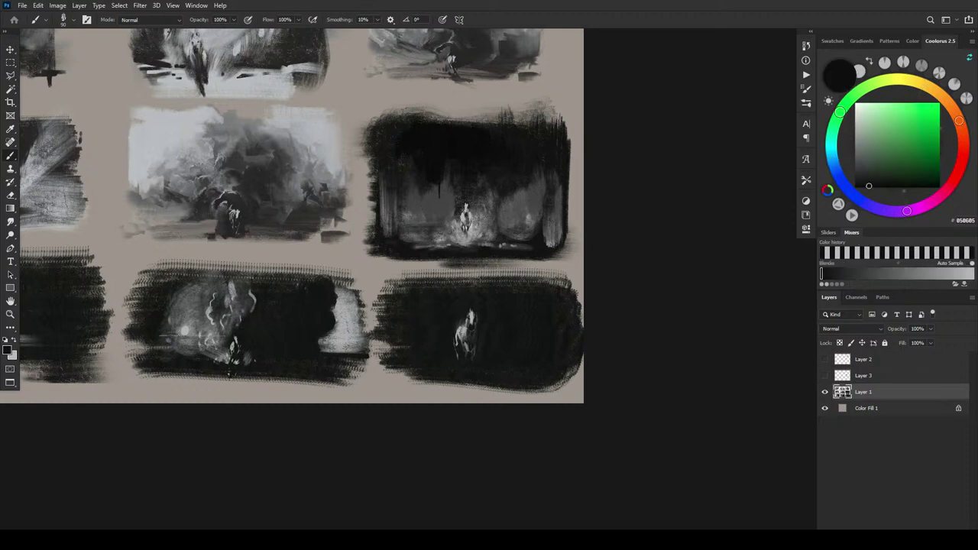
key("x")
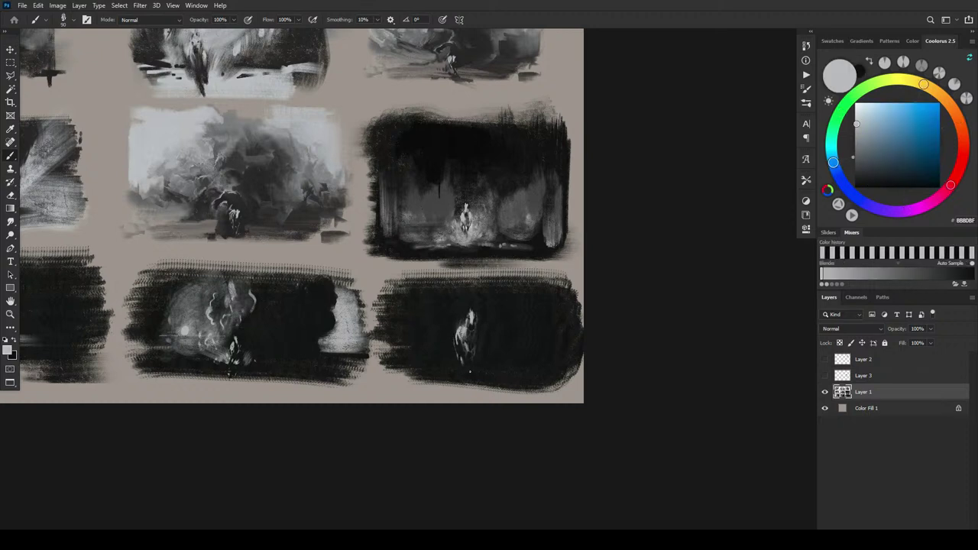
key("x")
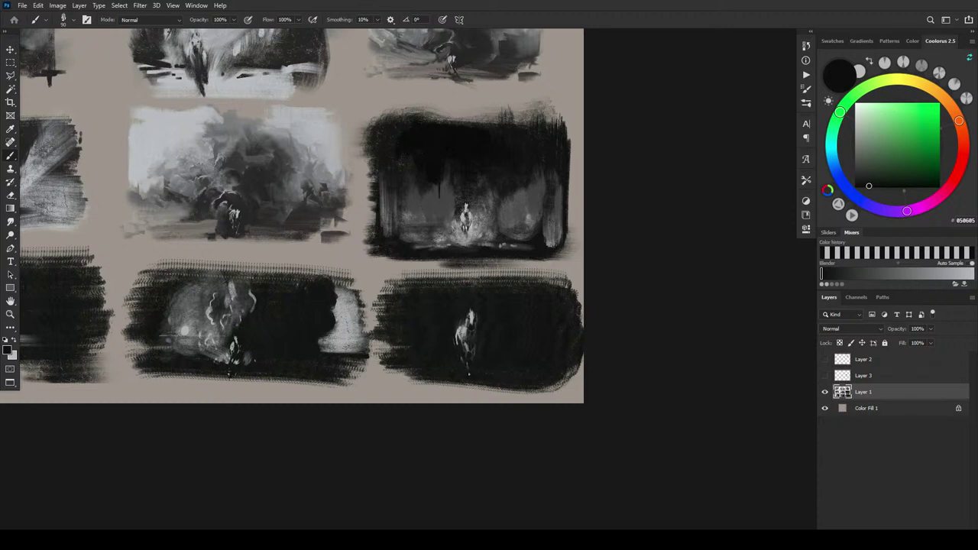
Shape a thin leg beneath the last block's figure with light grey, trimming it with near-black
key("x")
key("x")
key("x")
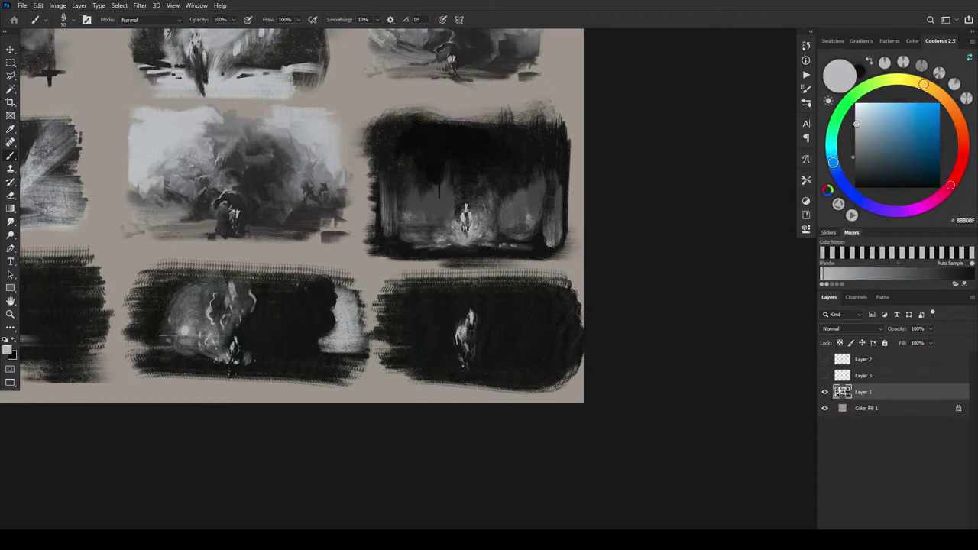
left_click_drag(461, 355, 466, 366)
key("x")
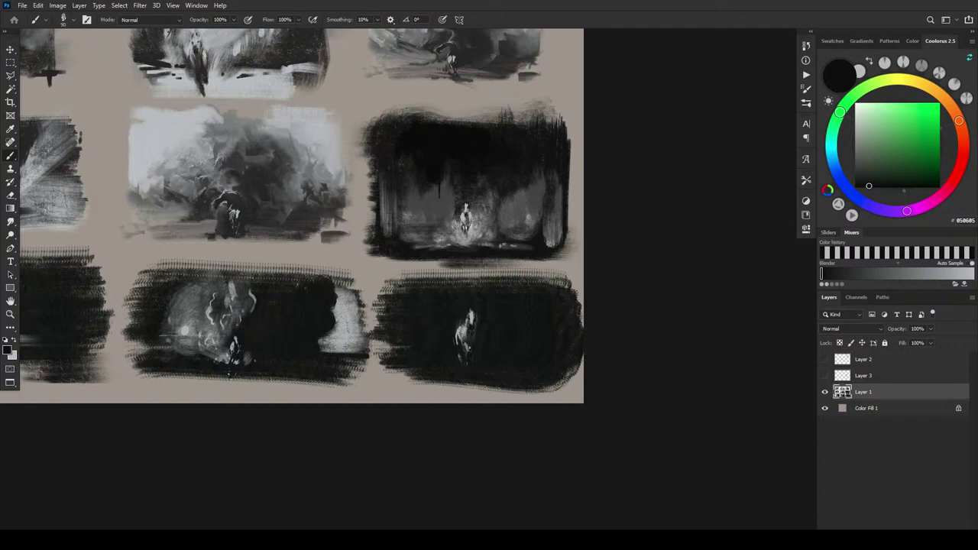
key("x")
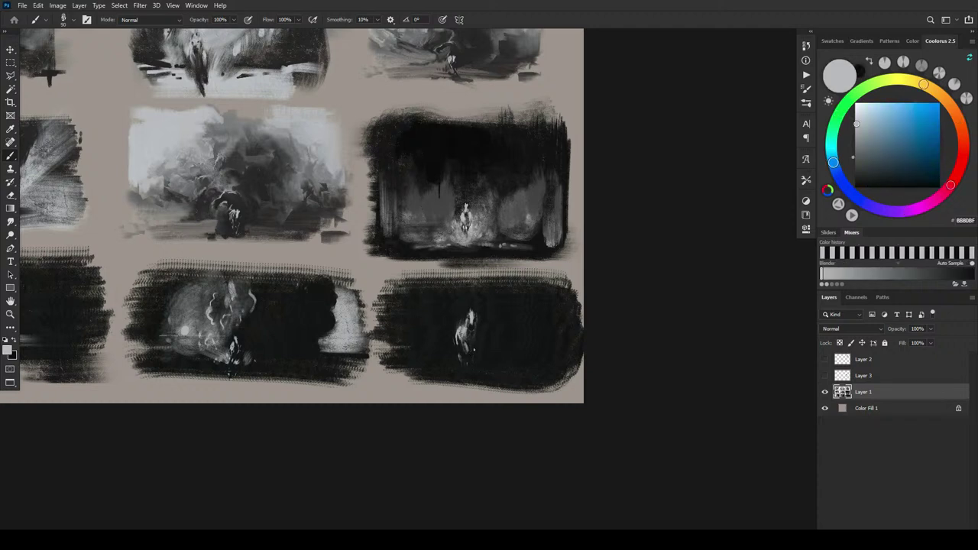
Add a second slanted leg to the last block's figure, alternating near-black and light grey strokes
key("x")
left_click_drag(474, 357, 478, 363)
key("x")
key("x")
key("x")
key("x")
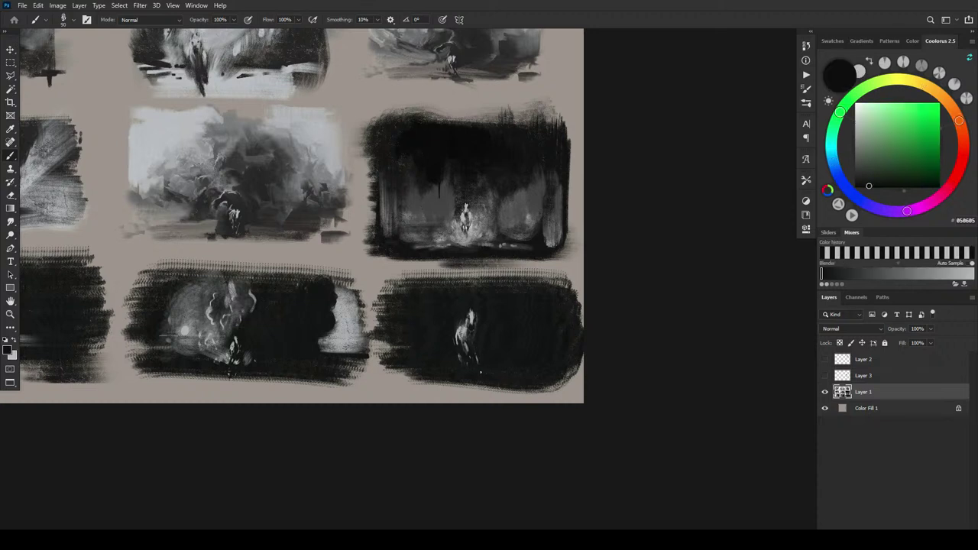
key("x")
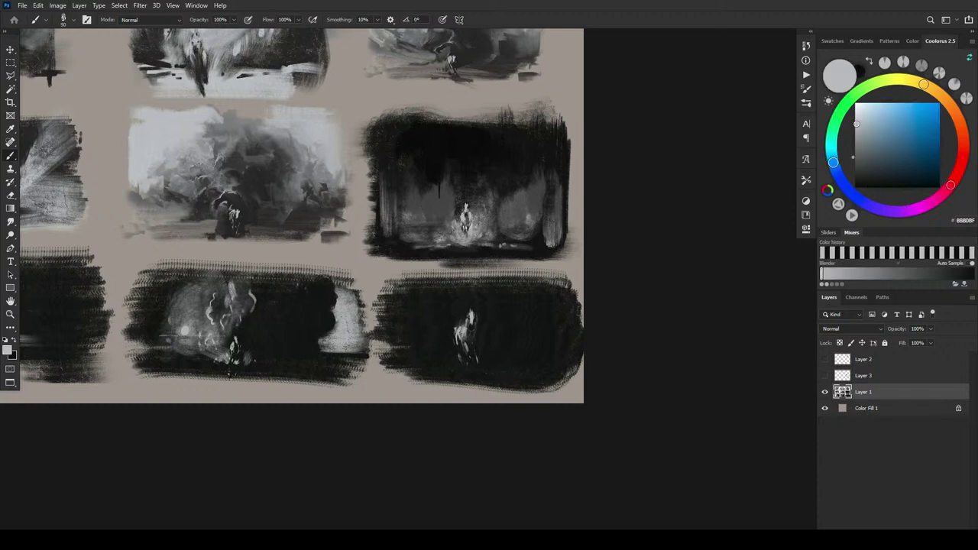
Refine the thin light marks along the outer side of the last block's figure with light grey and near-black touches
key("x")
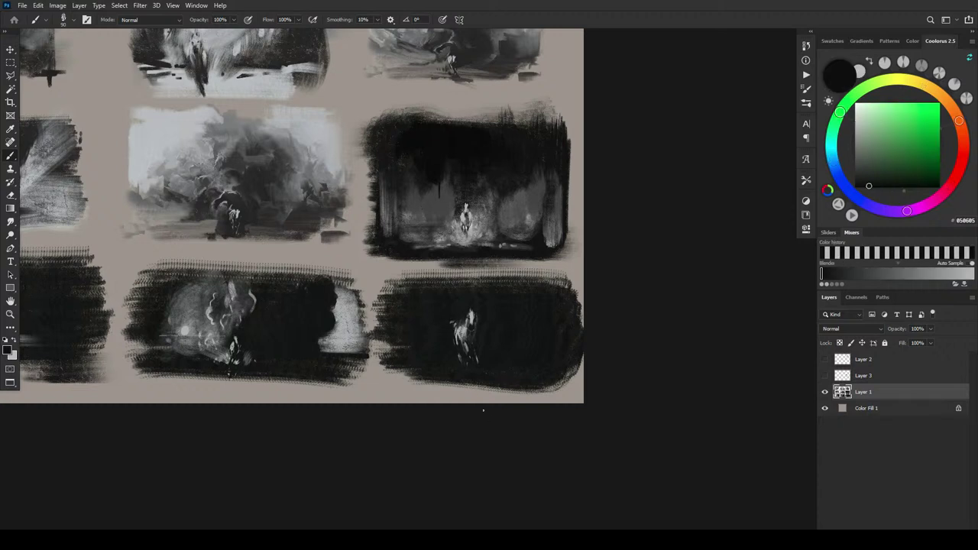
key("x")
key("x")
key("x")
key("x")
key("x")
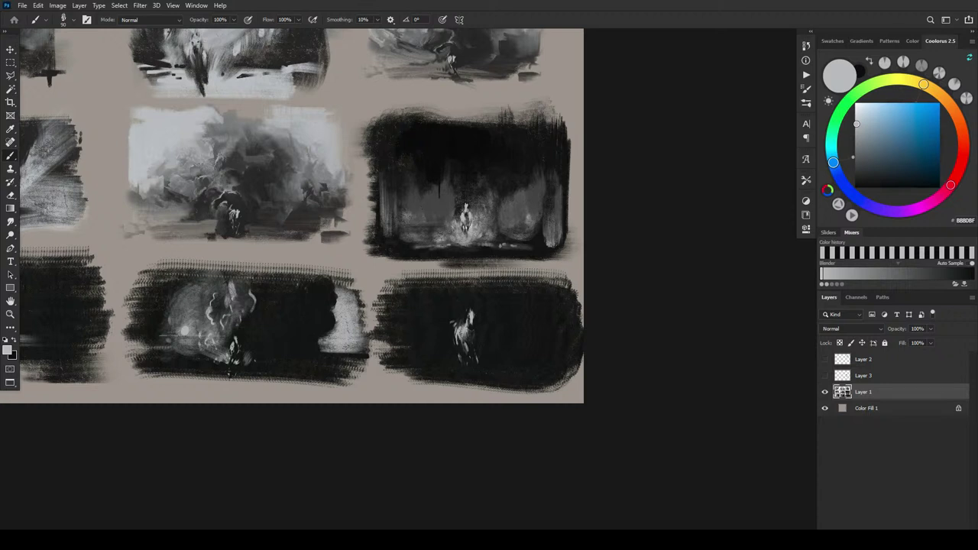
key("x")
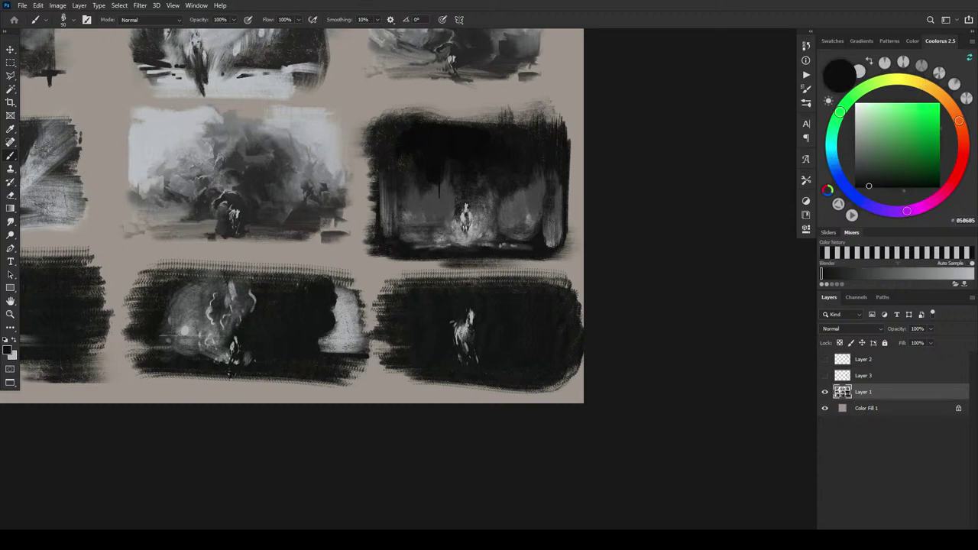
key("x")
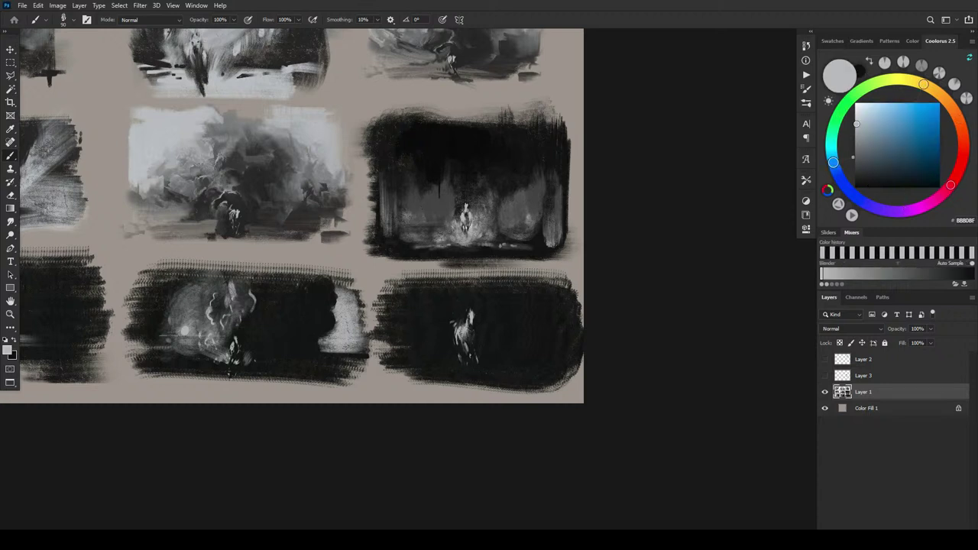
Brush soft grey patches on both sides of the last block's figure and fill one side with sampled dark grey #363737
mouse_move(445, 298)
left_mouse_down()
mouse_move(434, 324)
mouse_move(432, 304)
mouse_move(435, 336)
left_mouse_up()
mouse_move(489, 304)
left_mouse_down()
mouse_move(493, 331)
mouse_move(496, 310)
left_mouse_up()
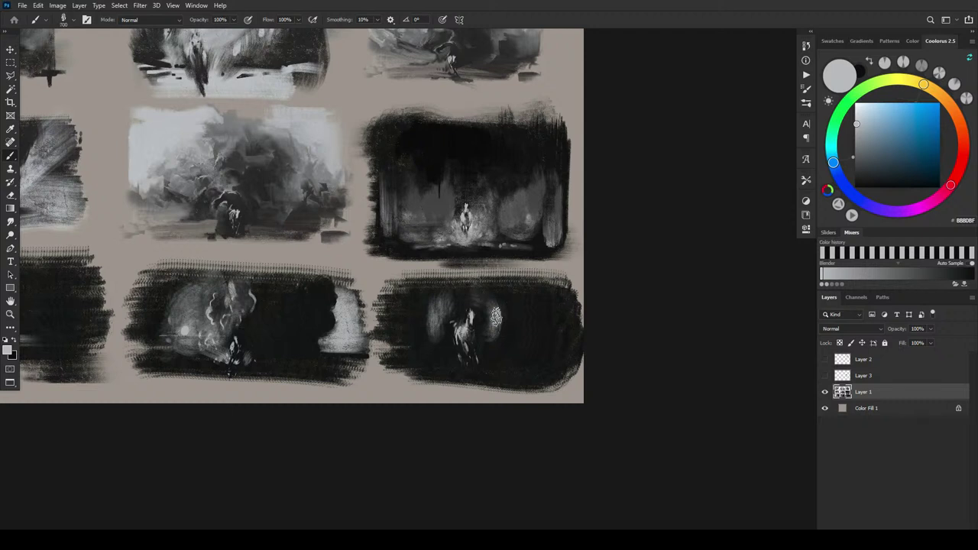
left_click(447, 300, "alt")
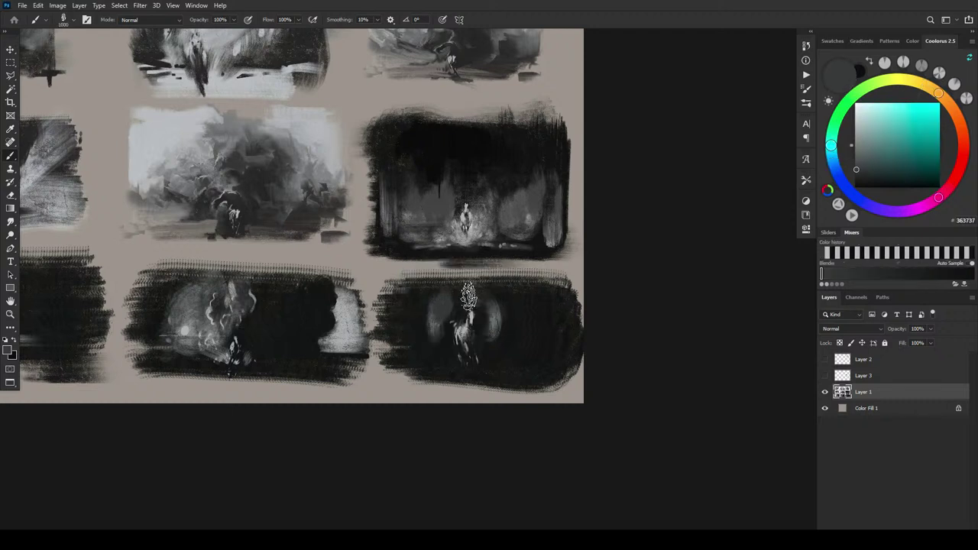
left_click_drag(427, 326, 452, 305)
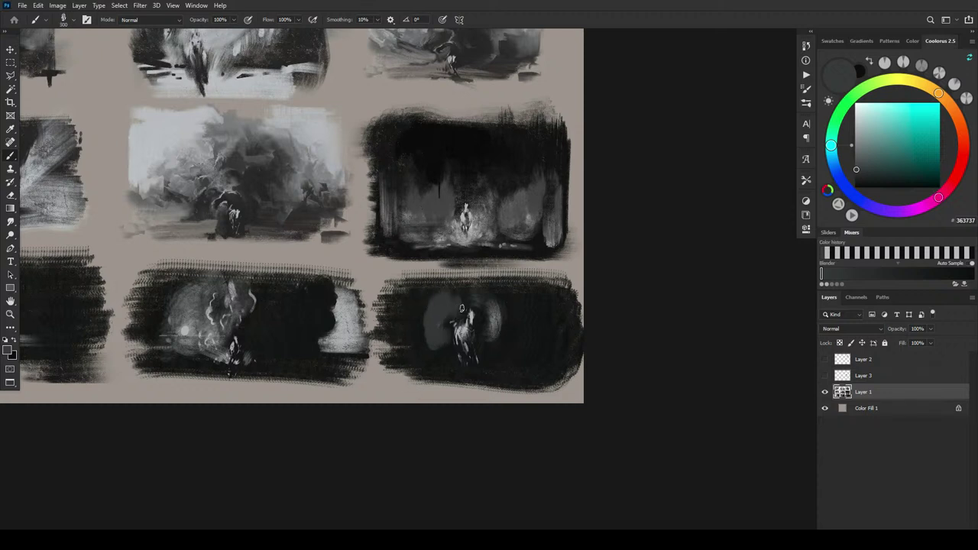
Widen the dark grey backdrop on both sides of the last block's figure with a larger brush
key("]")
key("]")
key("]")
key("]")
key("]")
key("]")
key("]")
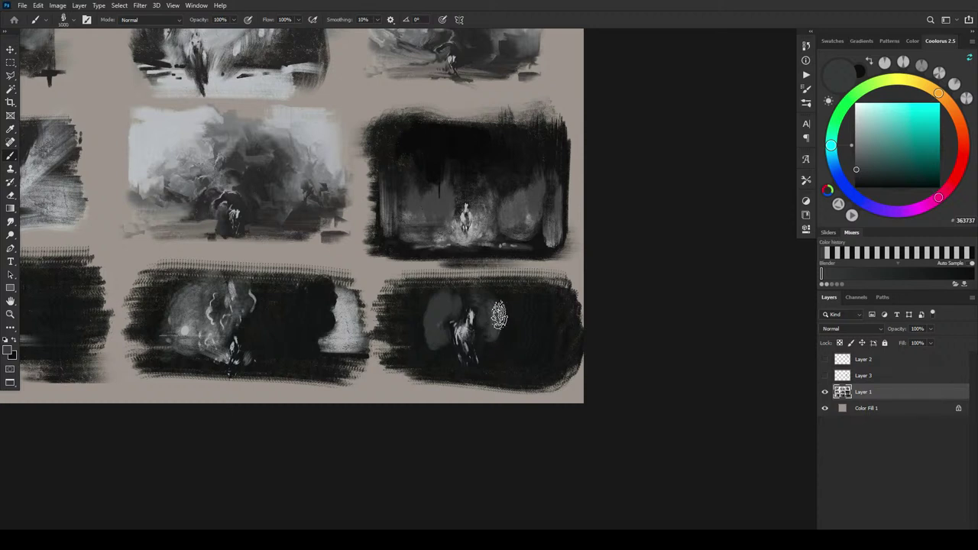
mouse_move(497, 313)
left_mouse_down()
mouse_move(488, 342)
mouse_move(506, 309)
left_mouse_up()
key("[")
key("[")
key("[")
key("[")
key("[")
key("[")
key("[")
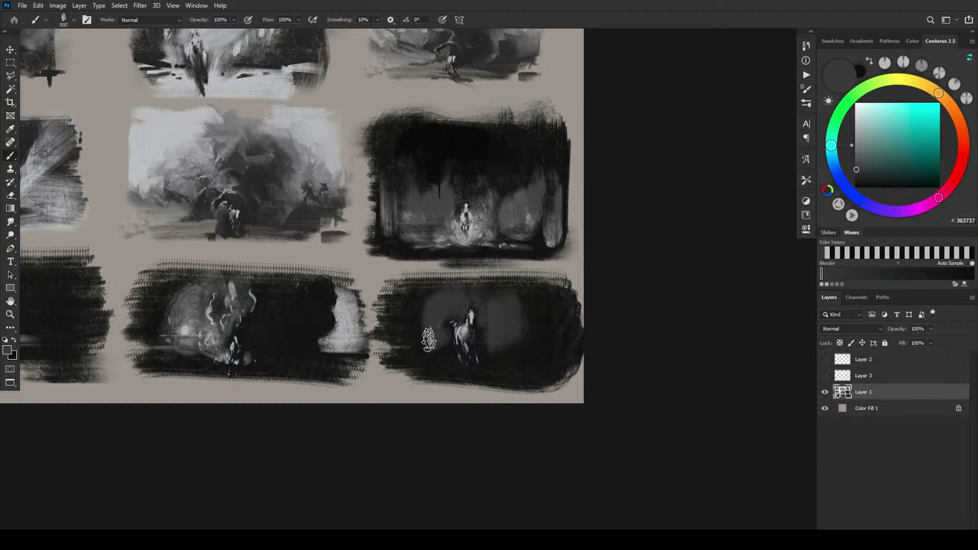
Extend the dark grey backdrop outward across the upper part of the last block with broad strokes
key("[")
key("[")
key("[")
key("[")
key("[")
key("bracketright")
key("bracketright")
key("bracketright")
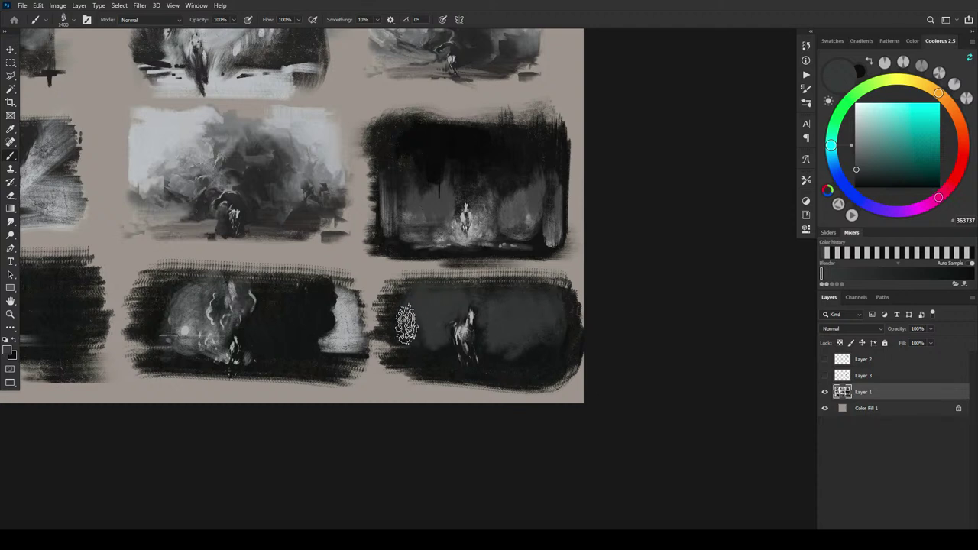
Dab light grey on the ground around the figure's feet, softening it with sampled near-black and dark grey
left_click(471, 315, "alt")
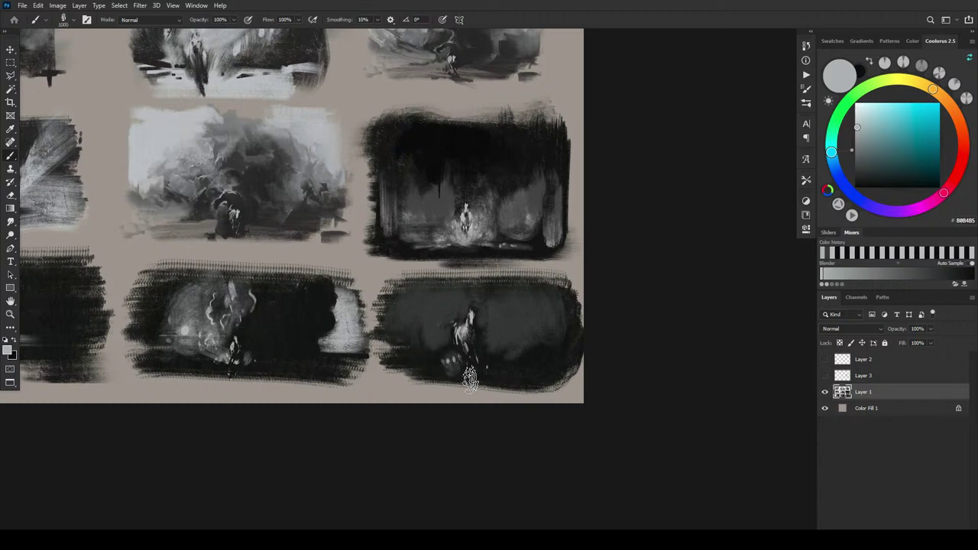
left_click(454, 367, "alt")
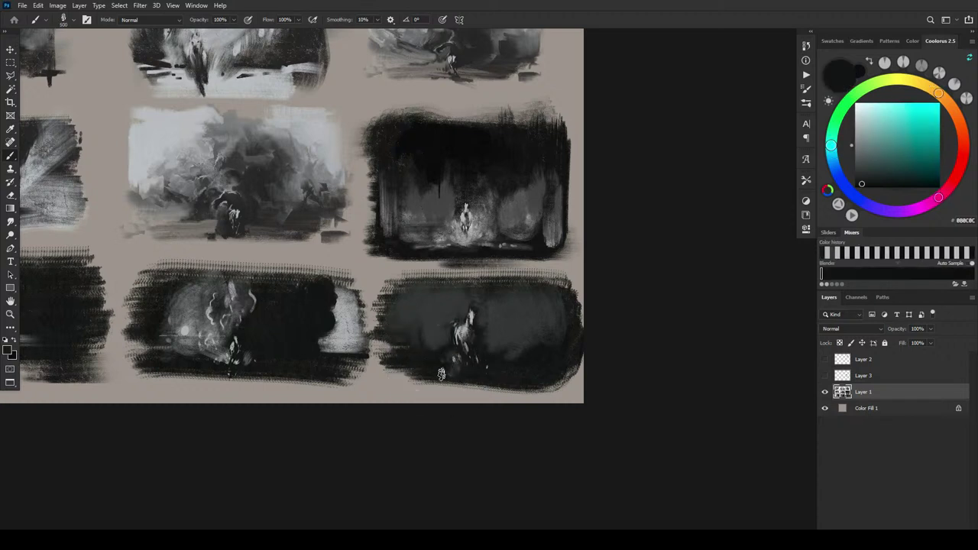
left_click(443, 363, "alt")
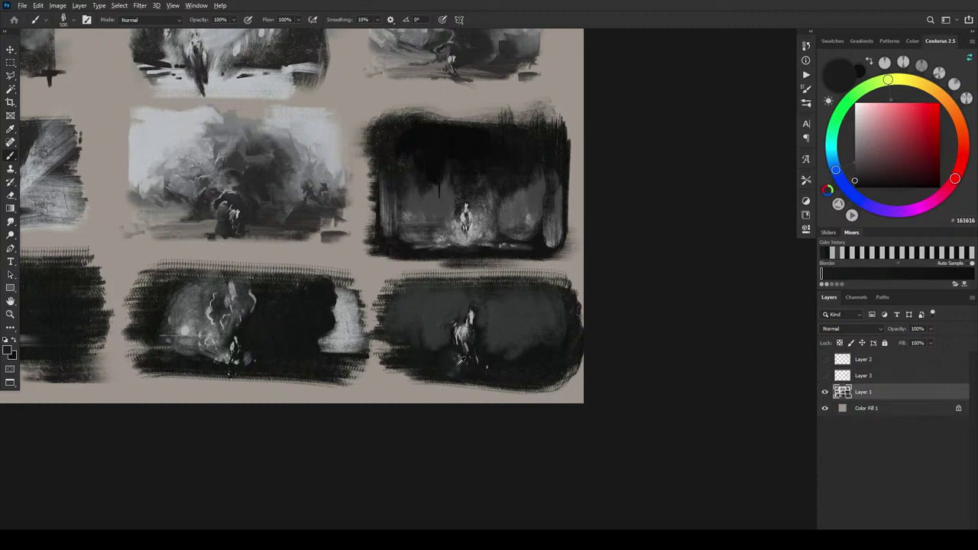
left_click(458, 365, "alt")
left_click_drag(457, 364, 430, 359)
Clean the backdrop and contours around the last block's figure with small strokes of sampled dark greys
left_click(435, 336, "alt")
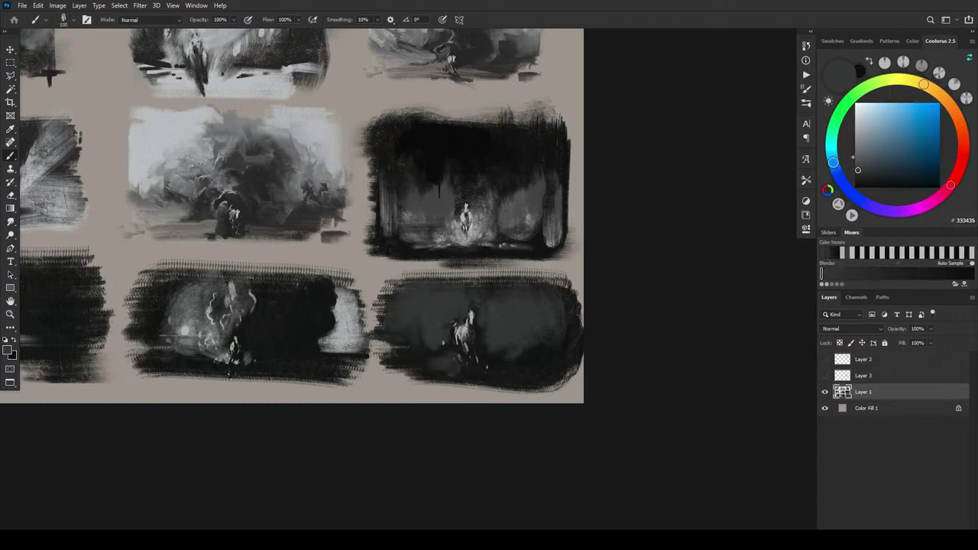
left_click(445, 345, "alt")
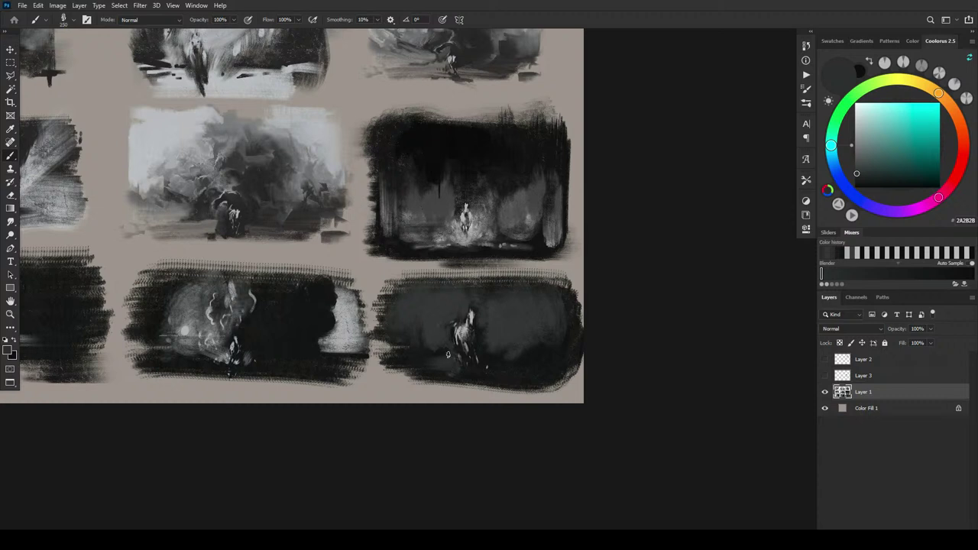
left_click(487, 337, "alt")
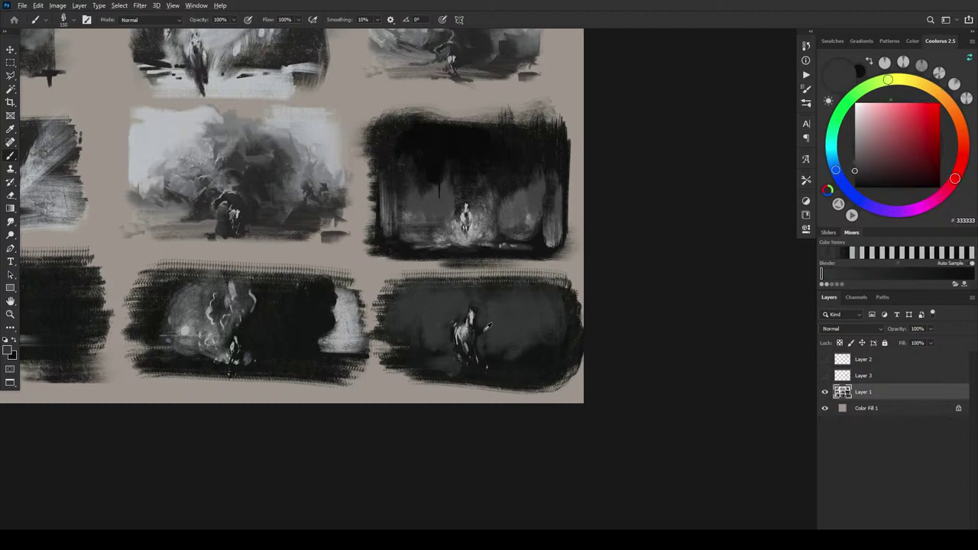
left_click(480, 331, "alt")
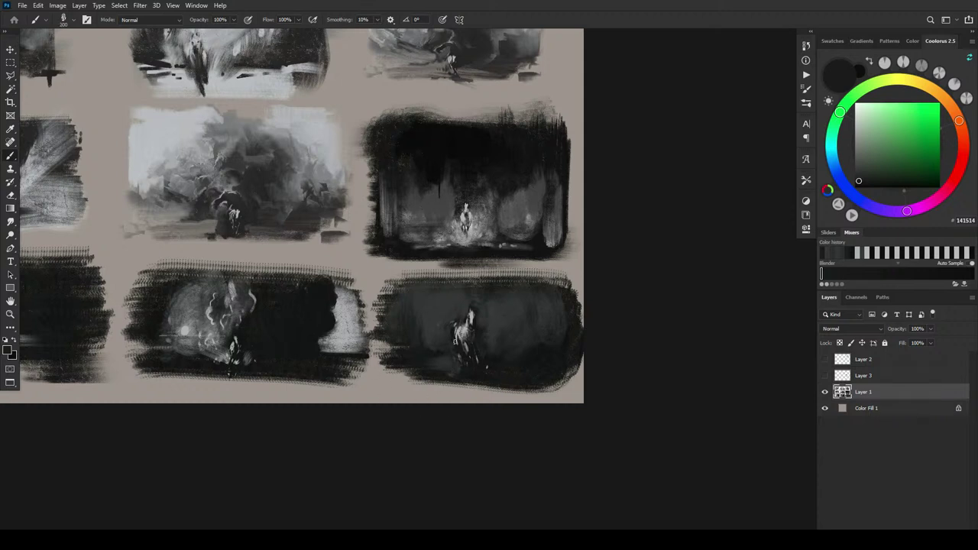
Tone down the body of the last block's figure and blend its edges into the backdrop using sampled dark greys
left_click(494, 344, "alt")
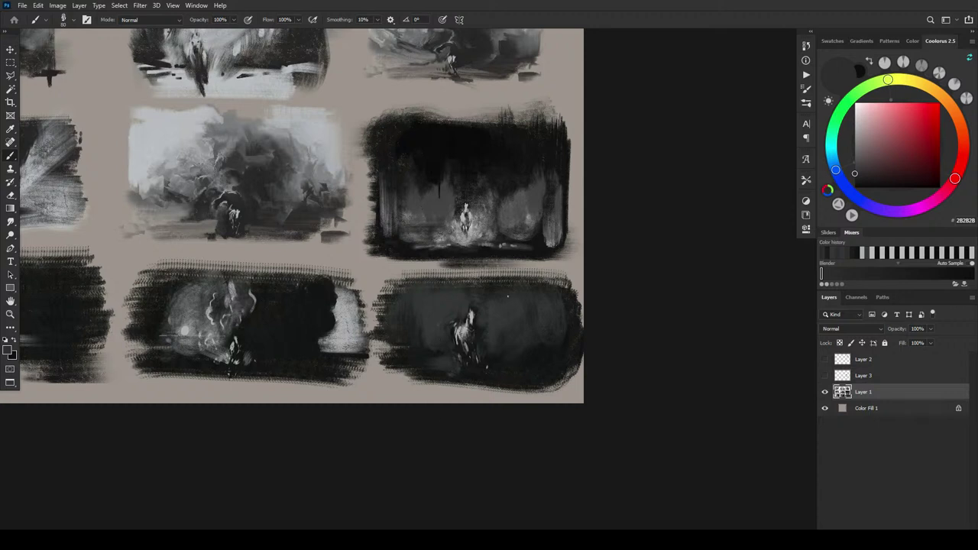
left_click(482, 312, "alt")
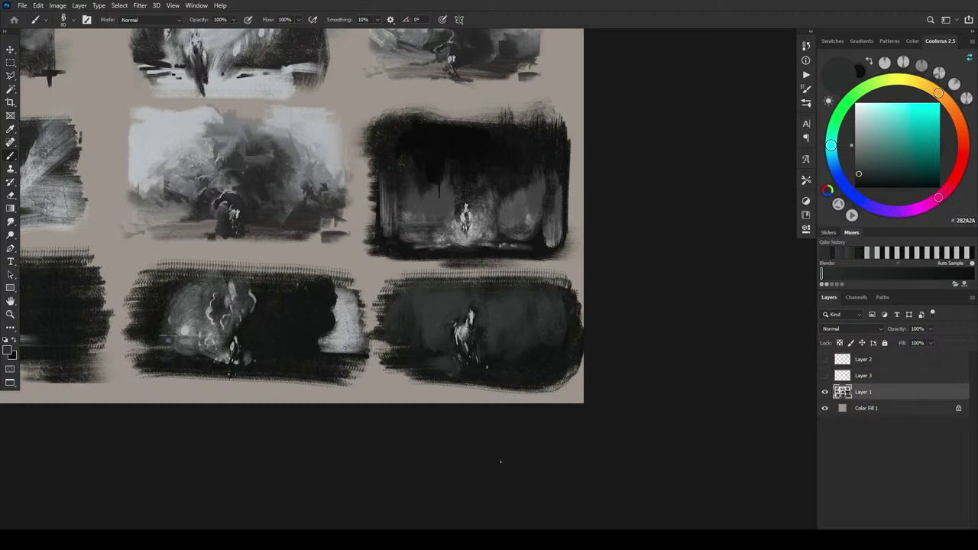
left_click(451, 299, "alt")
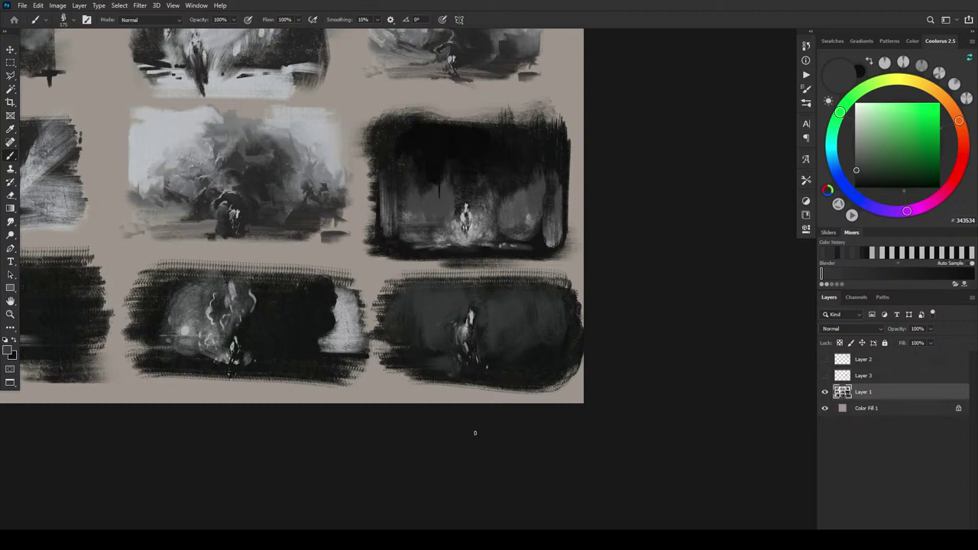
left_click(470, 317, "alt")
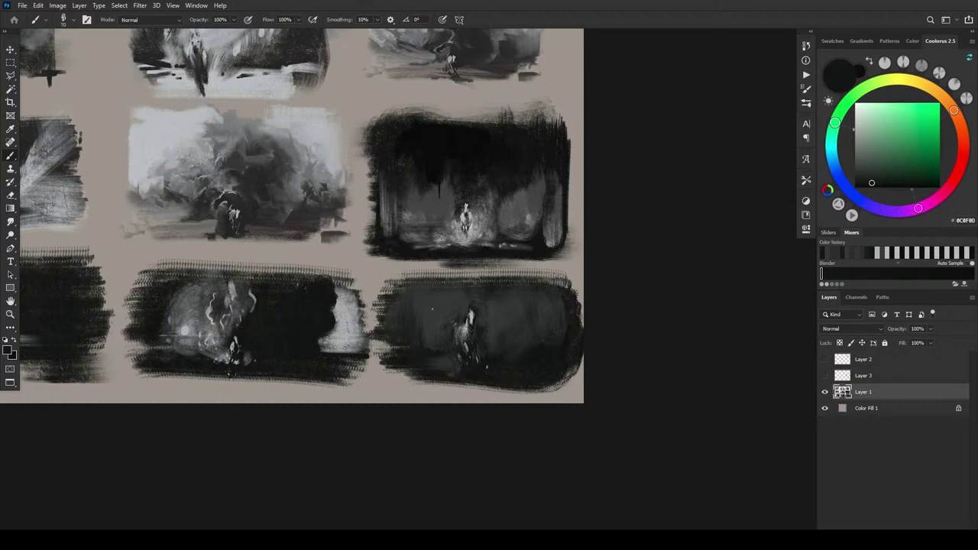
Paint over the ragged upper edge of the last block with a larger brush in sampled dark grey
key("]")
key("]")
key("]")
key("]")
key("]")
key("]")
key("]")
key("]")
key("]")
key("]")
key("]")
key("]")
key("]")
key("]")
key("]")
key("]")
key("]")
left_click(445, 288, "alt")
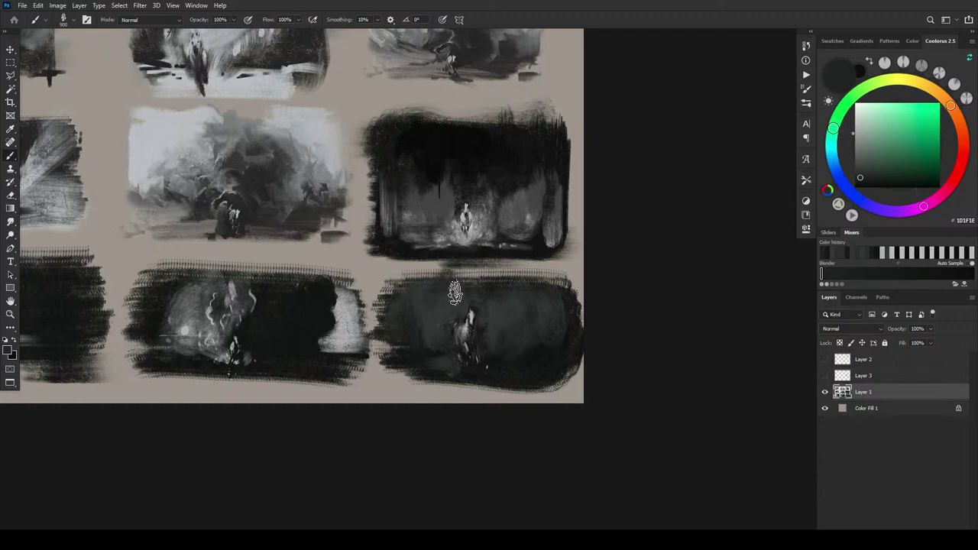
left_click(438, 311, "alt")
mouse_move(449, 289)
left_mouse_down()
mouse_move(405, 280)
mouse_move(402, 304)
mouse_move(416, 282)
mouse_move(469, 280)
left_mouse_up()
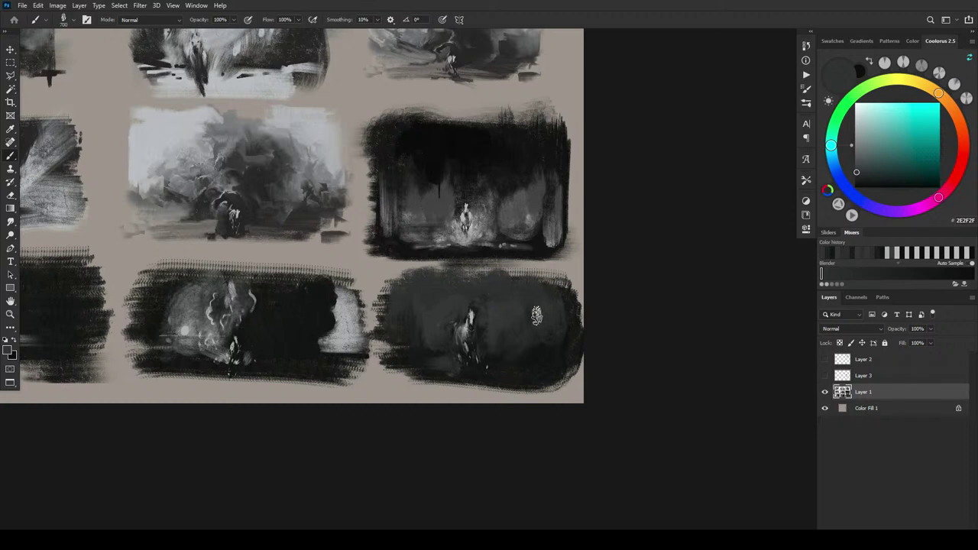
Start a small dark form in the last block's backdrop, above and left of the figure, using sampled dark greys
left_click(427, 333, "alt")
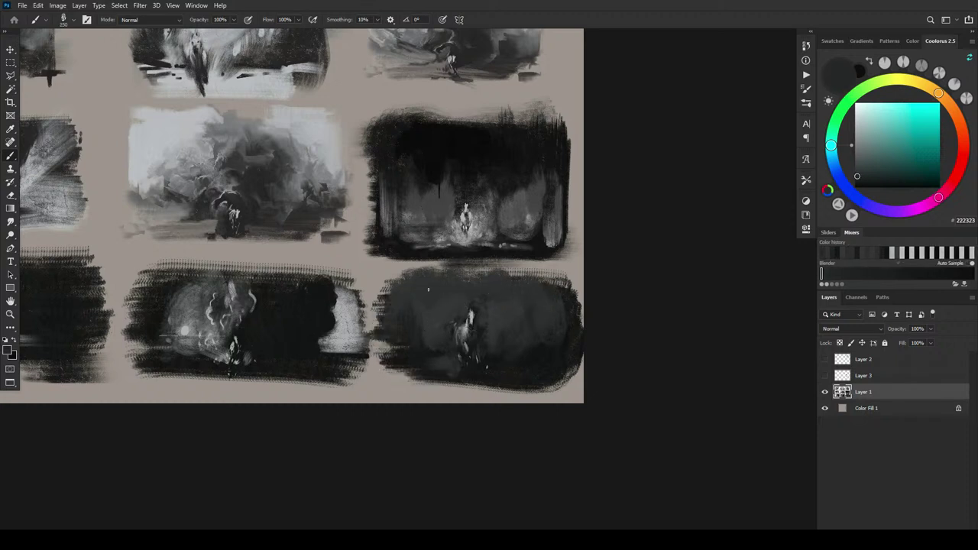
left_click(422, 340, "alt")
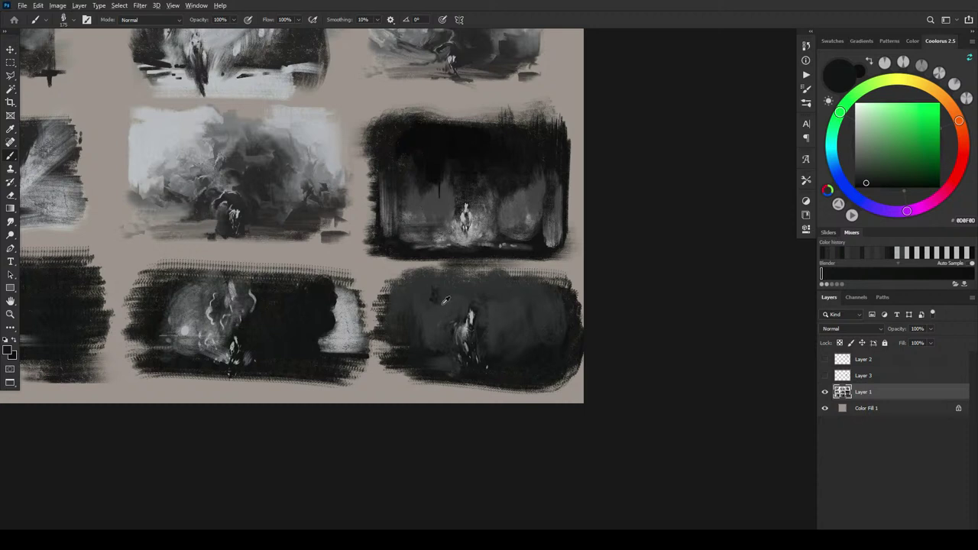
left_click(441, 304, "alt")
left_click(443, 306, "alt")
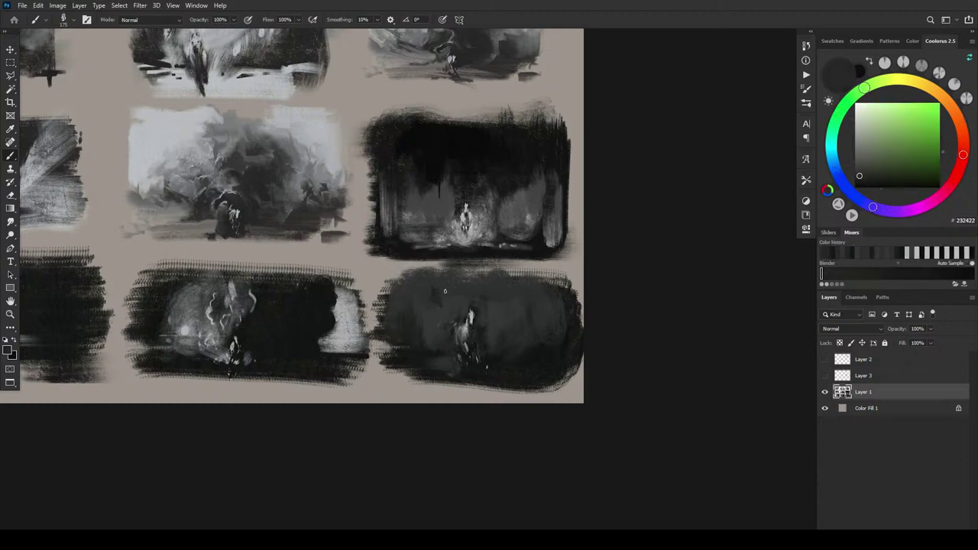
left_click(445, 292, "alt")
left_click(446, 296, "alt")
left_click(449, 307, "alt")
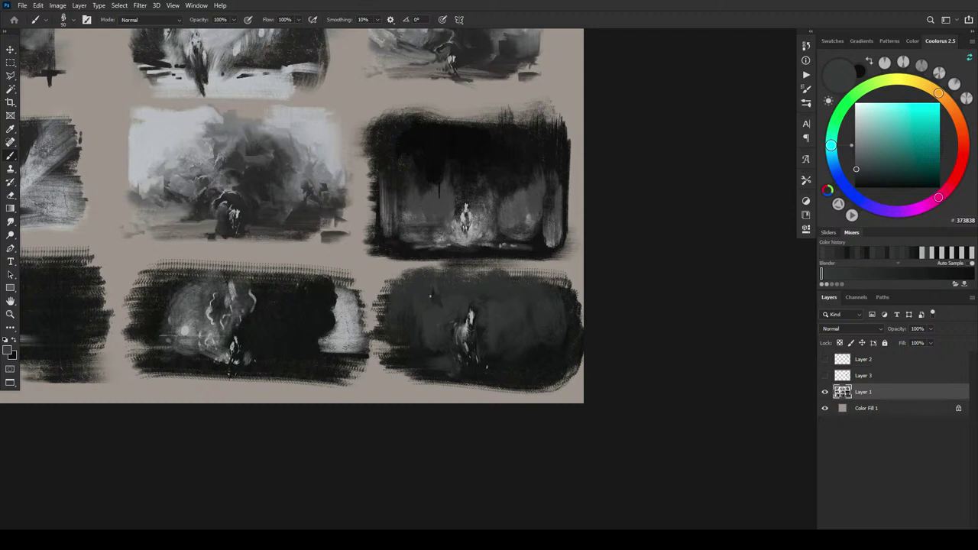
Refine the small dark form with a finer brush, alternating sampled dark and slightly lighter greys
left_click(437, 293, "alt")
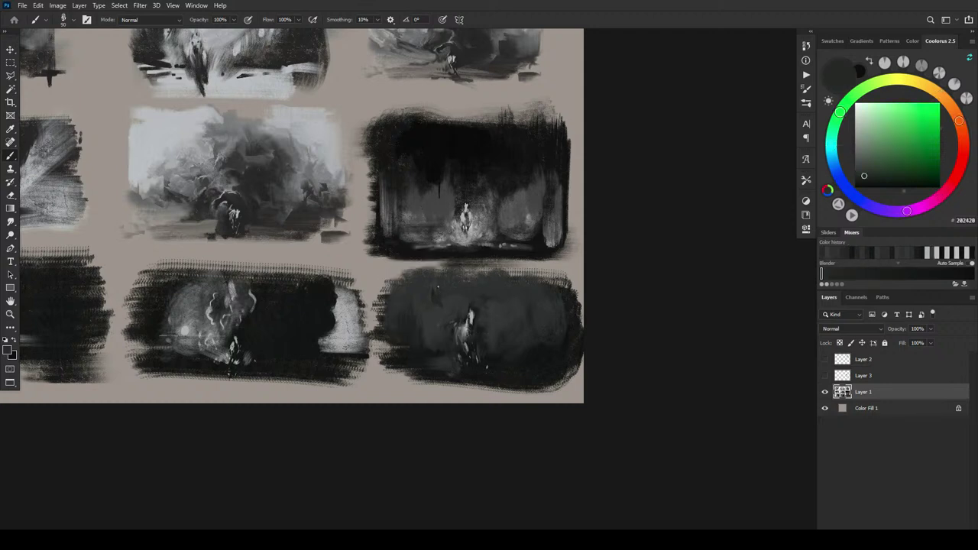
key("bracketleft")
key("bracketleft")
key("bracketleft")
key("bracketleft")
key("bracketleft")
key("bracketleft")
key("bracketleft")
key("bracketright")
left_click(441, 307, "alt")
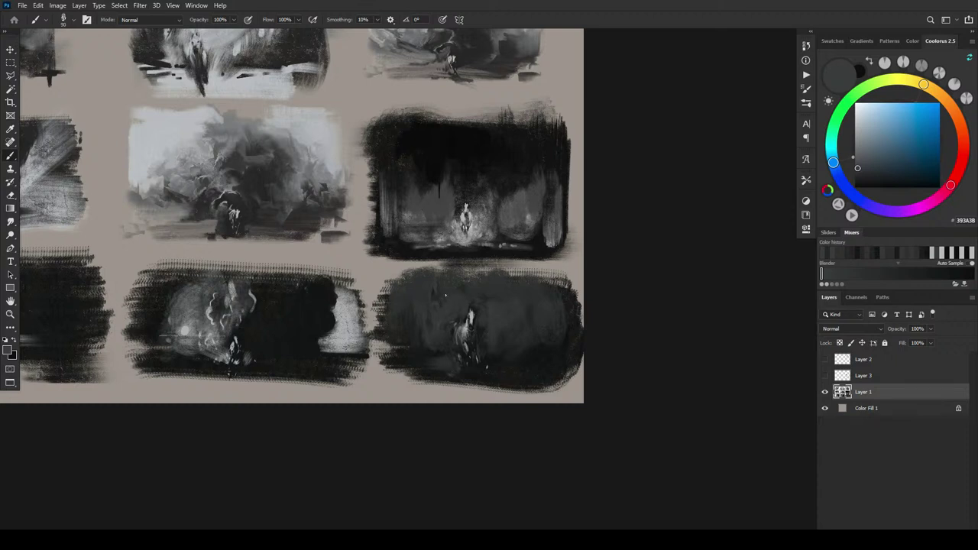
Extend the dark form down toward the figure and soften its edges with sampled backdrop greys
left_click(433, 305, "alt")
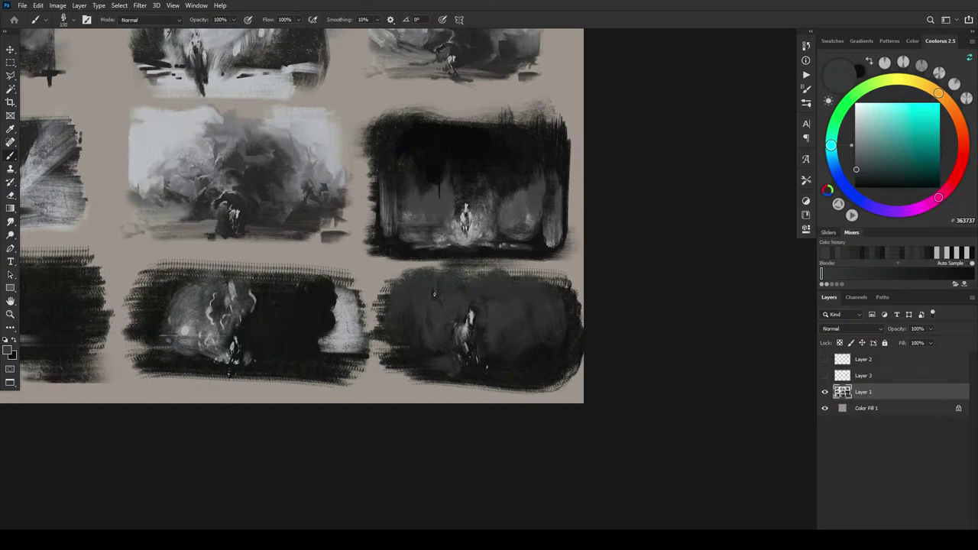
left_click(438, 311, "alt")
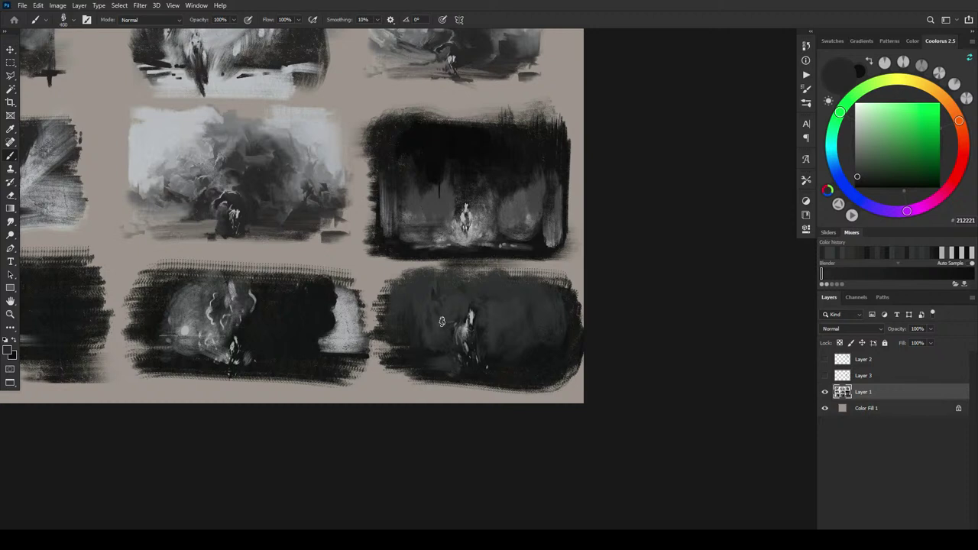
left_click(436, 306, "alt")
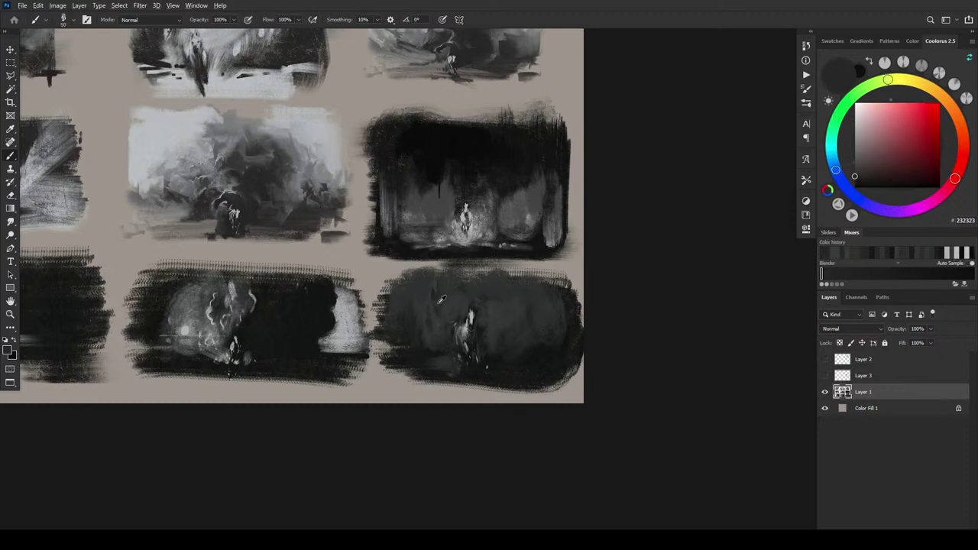
left_click(438, 304, "alt")
left_click(437, 303, "alt")
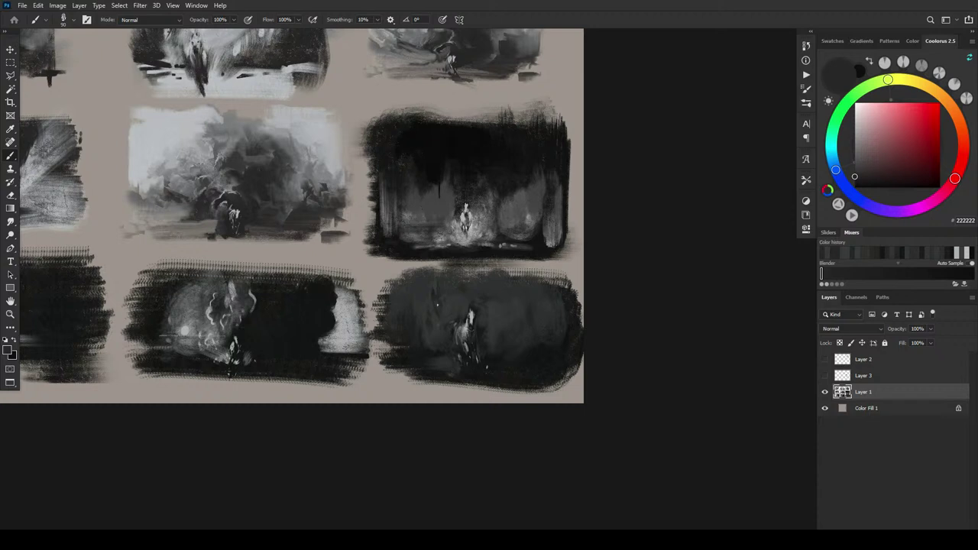
Paint thin dark grey streaks below the dark form, adjusting the brush size and resampling the surrounding grey
key("]")
key("]")
key("]")
key("]")
key("]")
key("]")
key("]")
key("]")
key("]")
key("]")
key("]")
key("]")
key("]")
key("[")
key("[")
key("[")
key("[")
key("[")
key("[")
left_click(433, 308, "alt")
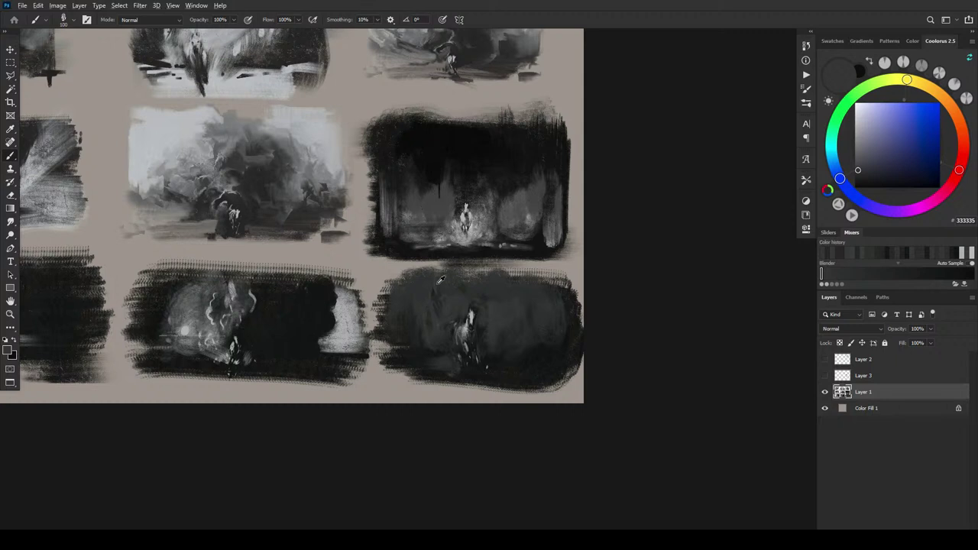
Rework the top of the dark form with near-black and dark grey strokes at brush size 100
left_click(431, 290, "alt")
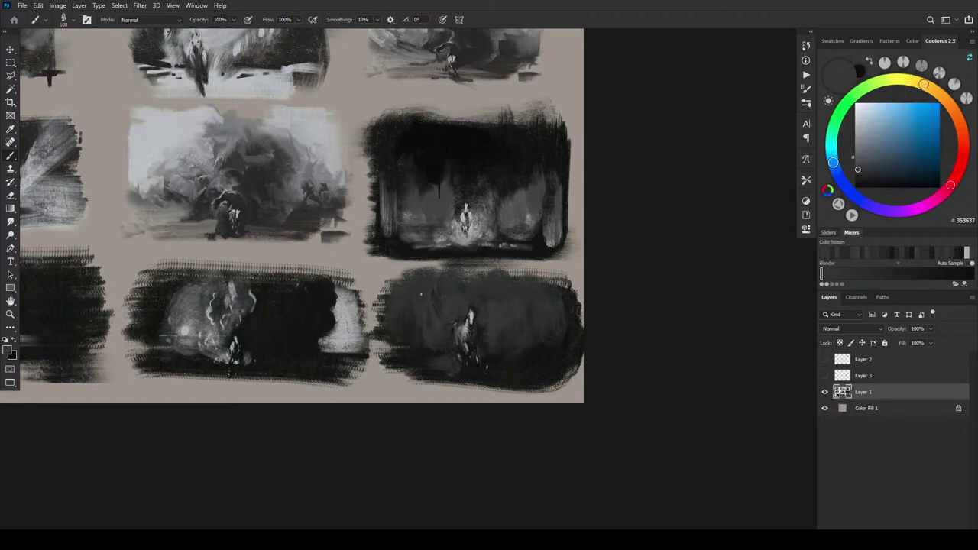
left_click(434, 293, "alt")
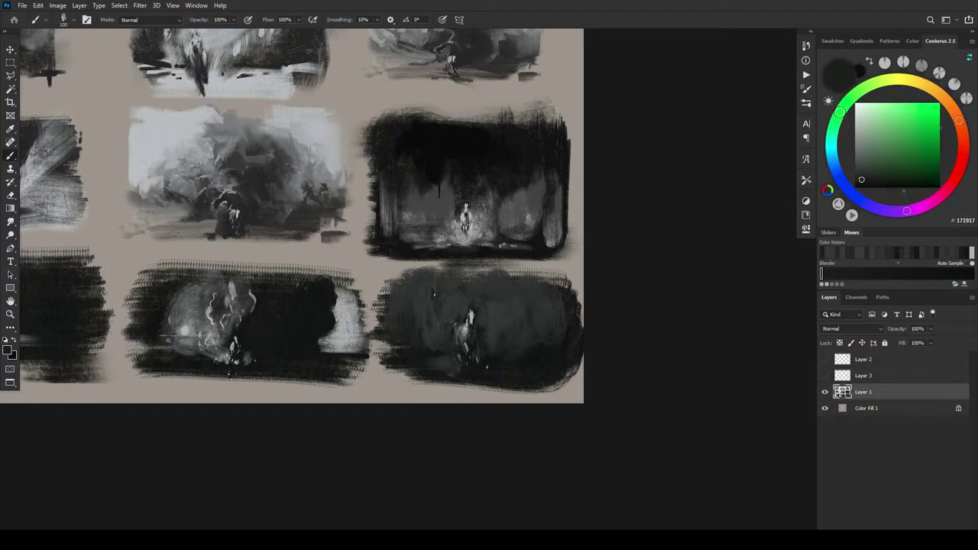
left_click(431, 300, "alt")
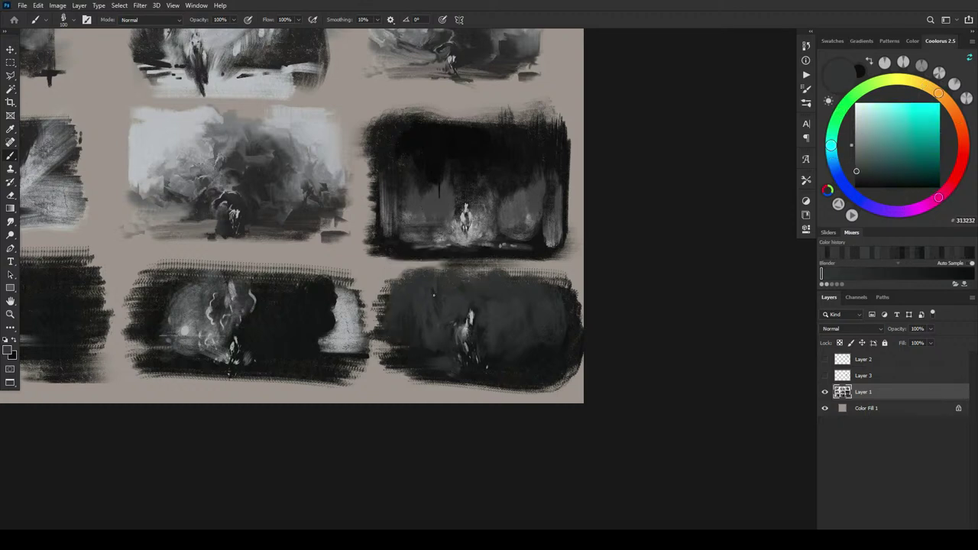
left_click(449, 322, "alt")
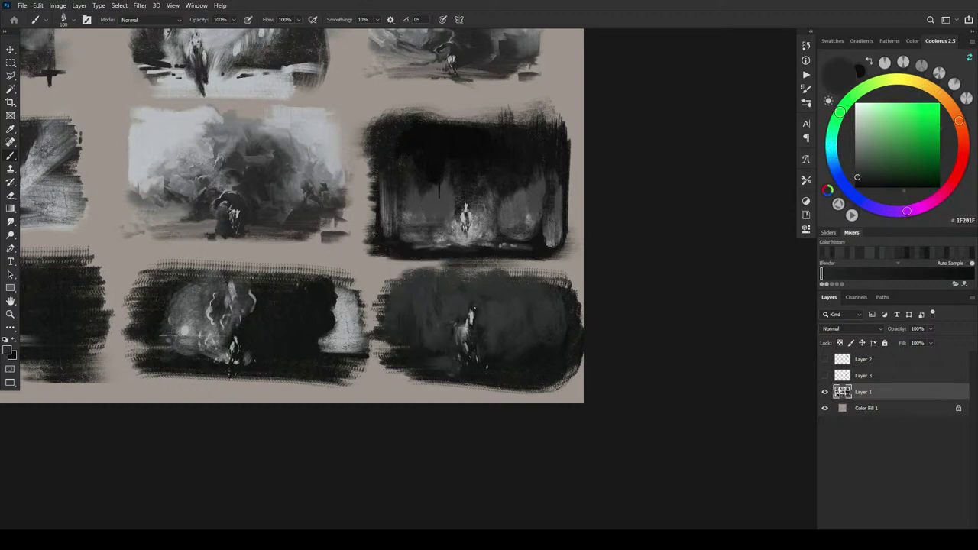
Blend soft dark grey strokes into the backdrop farther left of the figure, varying the brush size
key("bracketleft")
key("bracketleft")
key("bracketleft")
key("bracketright")
key("bracketright")
key("bracketright")
left_click(421, 306, "alt")
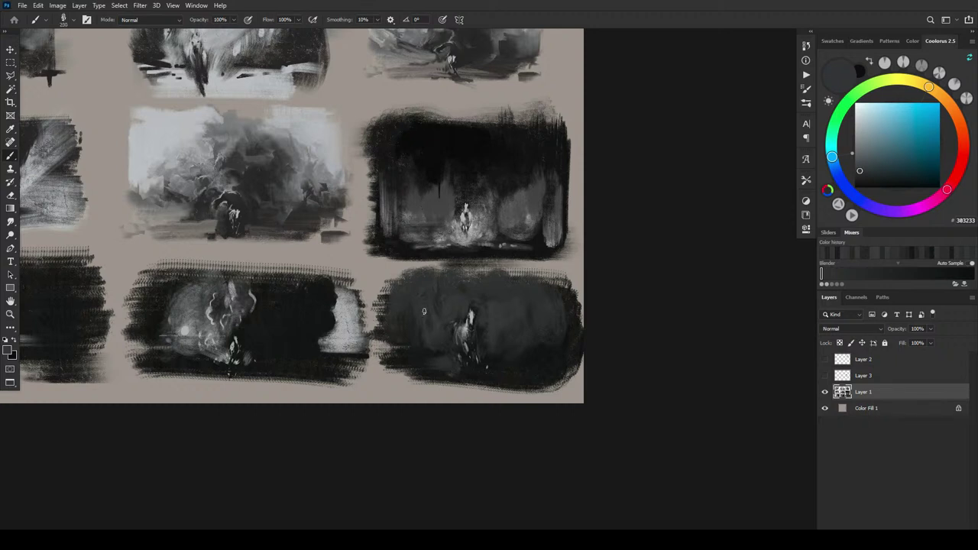
left_click(425, 311, "alt")
left_click(413, 319, "alt")
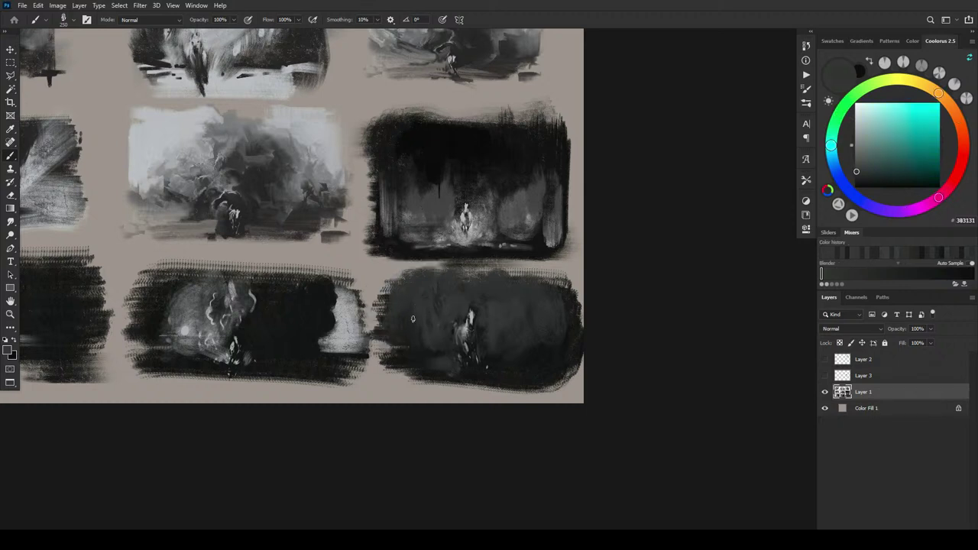
left_click(415, 310, "alt")
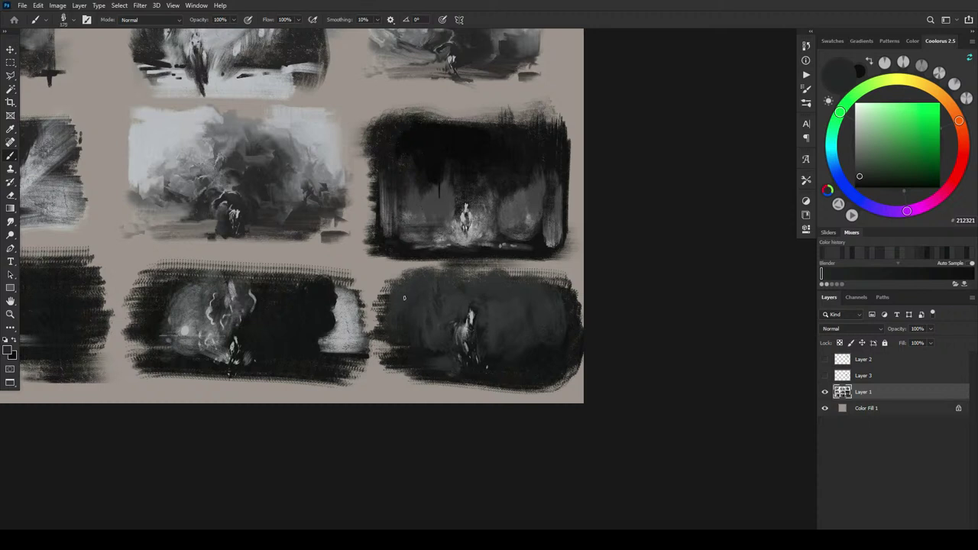
Darken patches in the upper left of the last block's backdrop with sampled dark greys
left_click(411, 305, "alt")
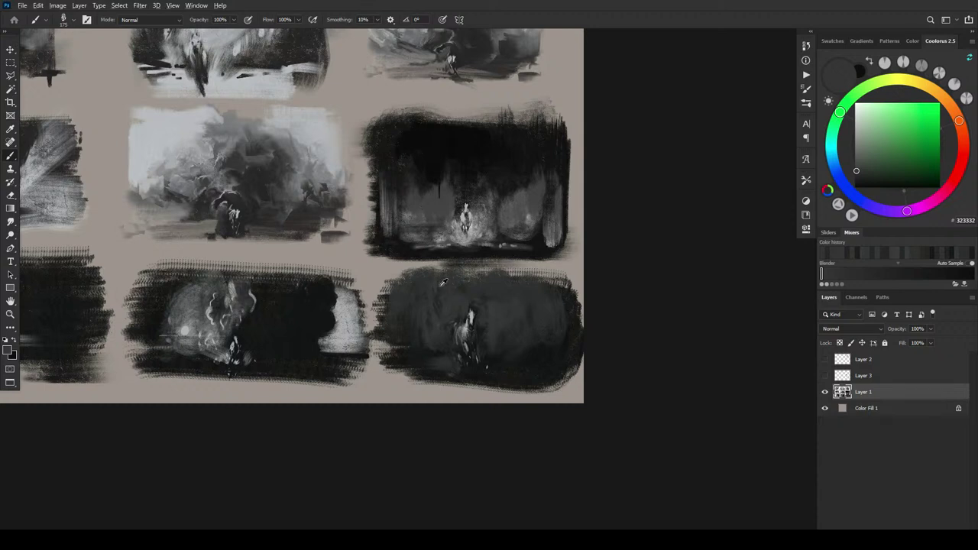
left_click(443, 285, "alt")
left_click(442, 289, "alt")
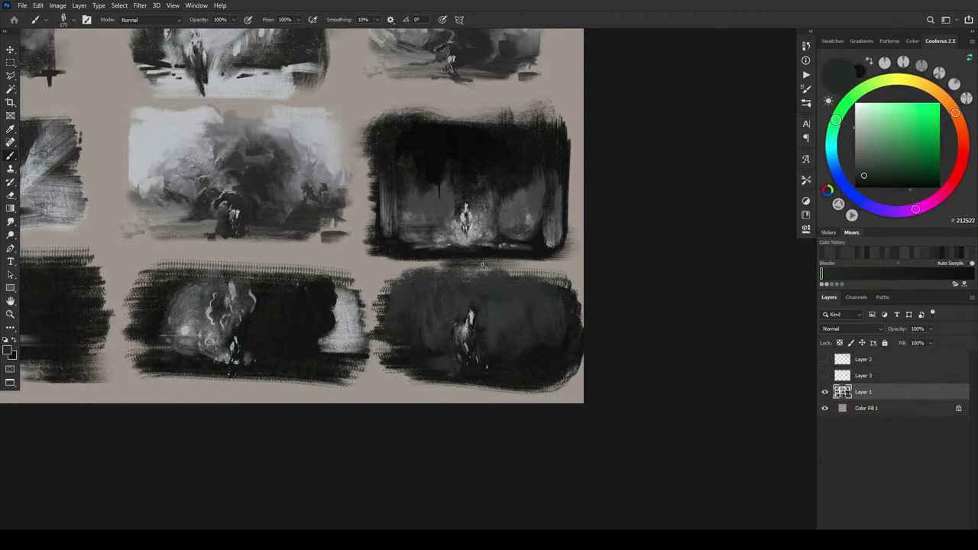
Paint dark grey strokes in the backdrop to the right of the figure with a smaller brush
left_click(483, 298, "alt")
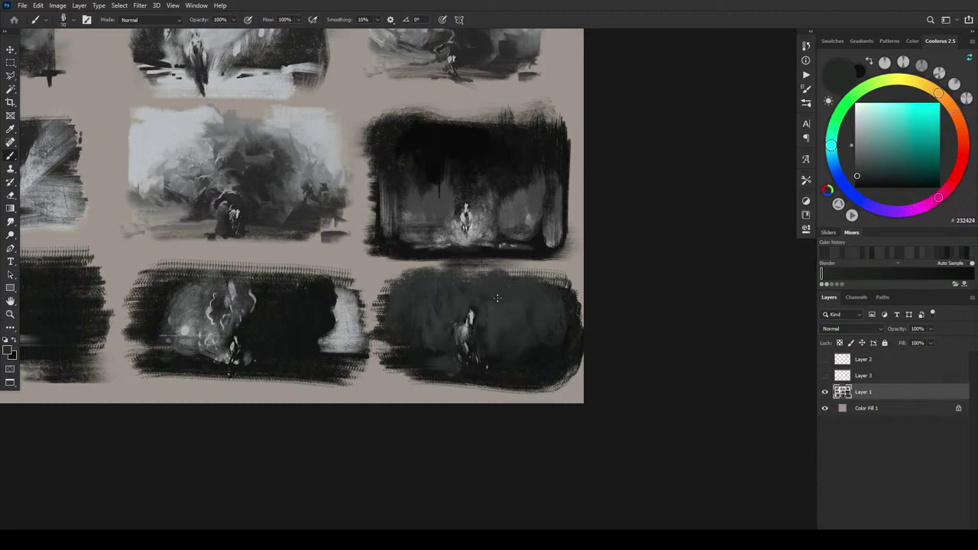
key("[")
key("[")
key("[")
key("[")
key("[")
key("[")
key("[")
key("[")
left_click(505, 337, "alt")
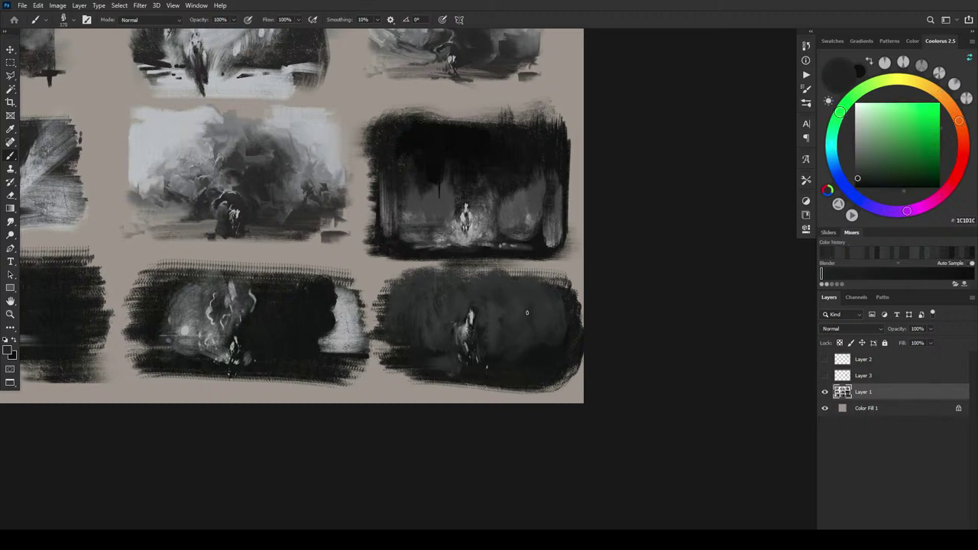
Work vertical dark streaks through the backdrop beside the figure, varying the brush size and sampling dark greys
key("bracketleft")
key("bracketleft")
key("bracketleft")
key("bracketleft")
key("bracketleft")
key("bracketleft")
key("bracketleft")
key("bracketleft")
key("bracketright")
key("bracketright")
key("bracketright")
key("bracketright")
key("bracketright")
key("bracketright")
key("bracketright")
key("bracketleft")
key("bracketright")
key("bracketright")
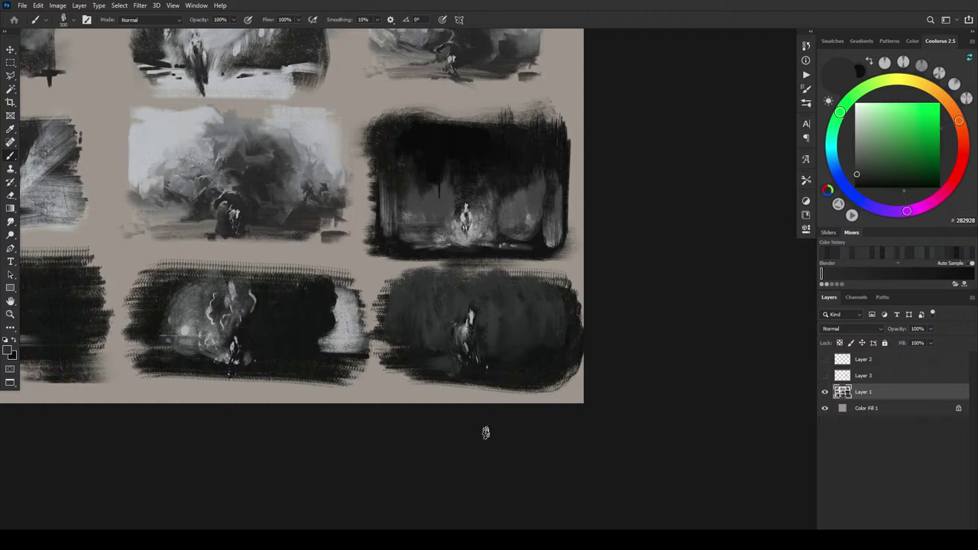
left_click(423, 332, "alt")
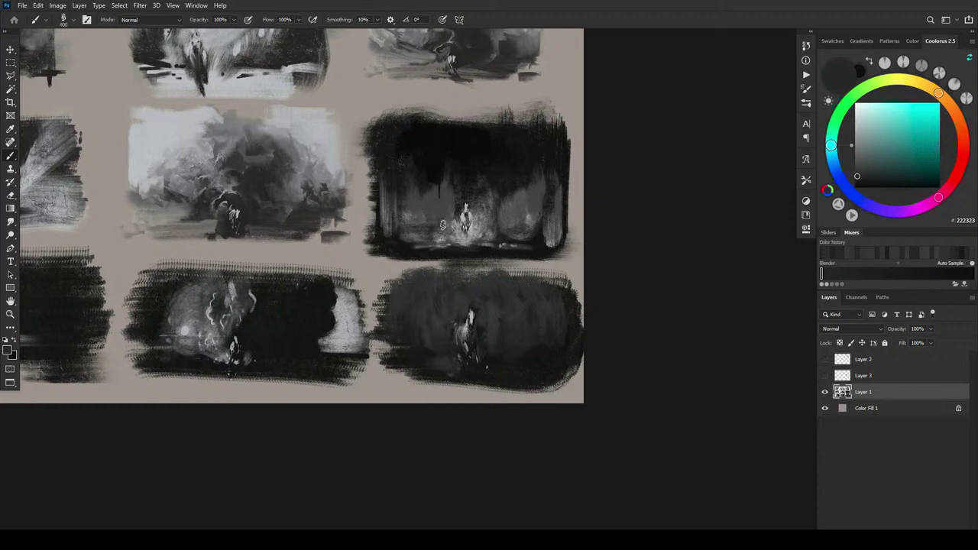
Detail the backdrop just right of the figure with fine strokes at brush size 100, alternating near-black and dark grey
left_click(513, 279, "alt")
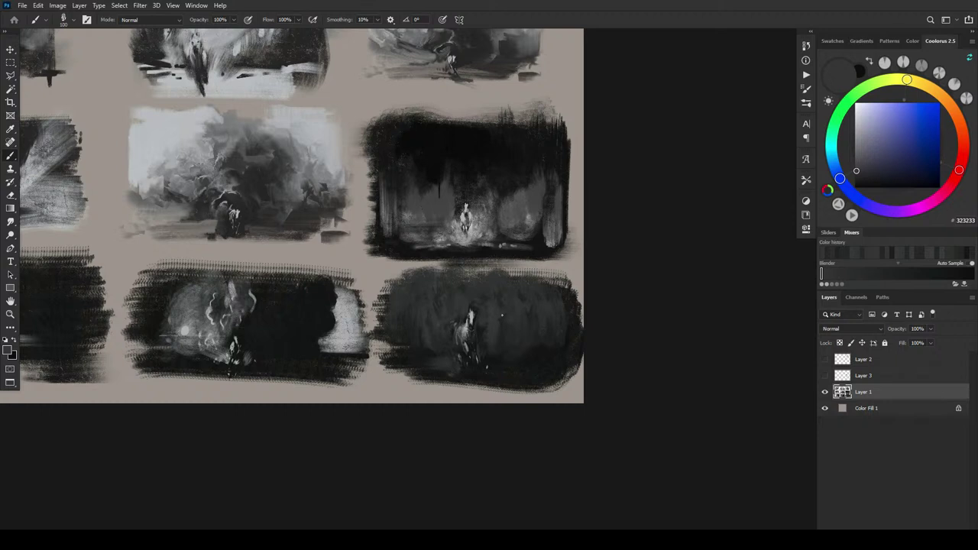
left_click(498, 320, "alt")
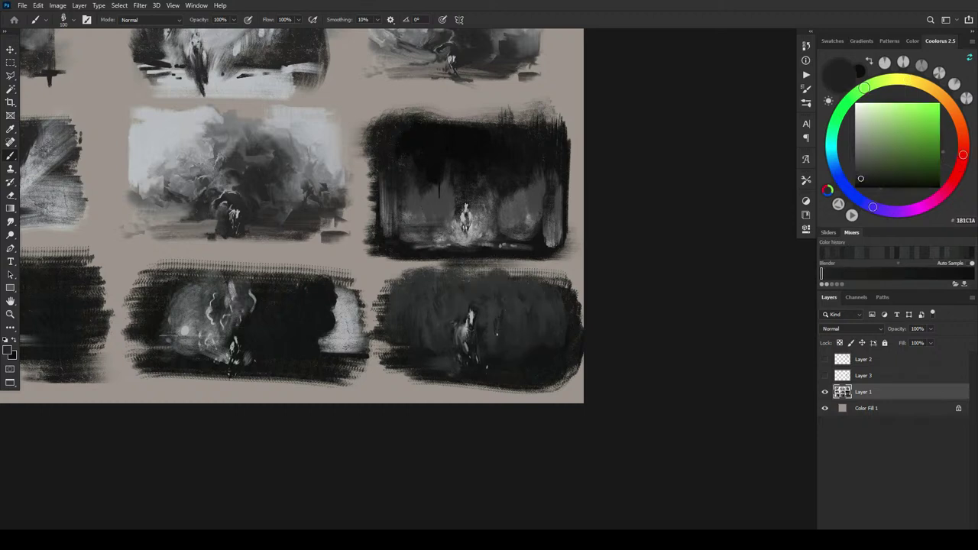
left_click(495, 321, "alt")
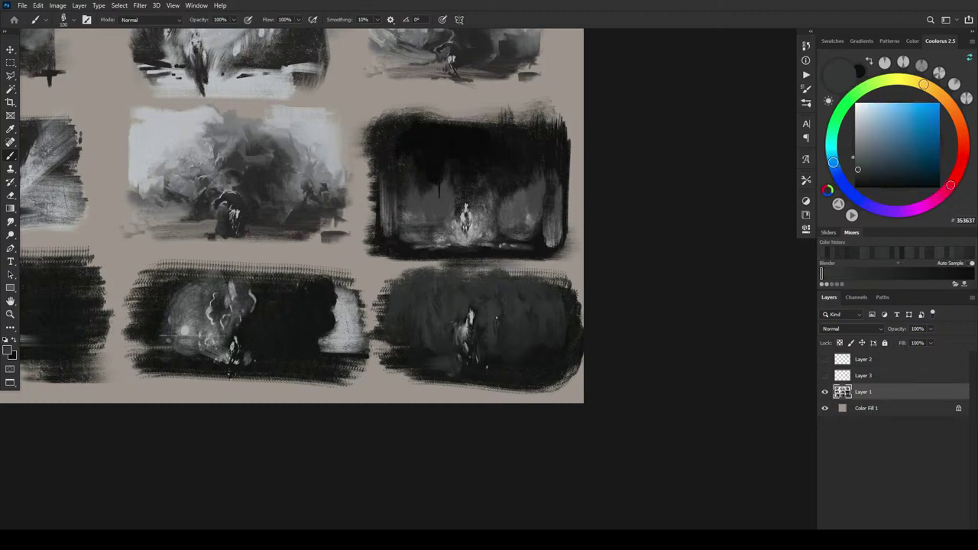
left_click(502, 321, "alt")
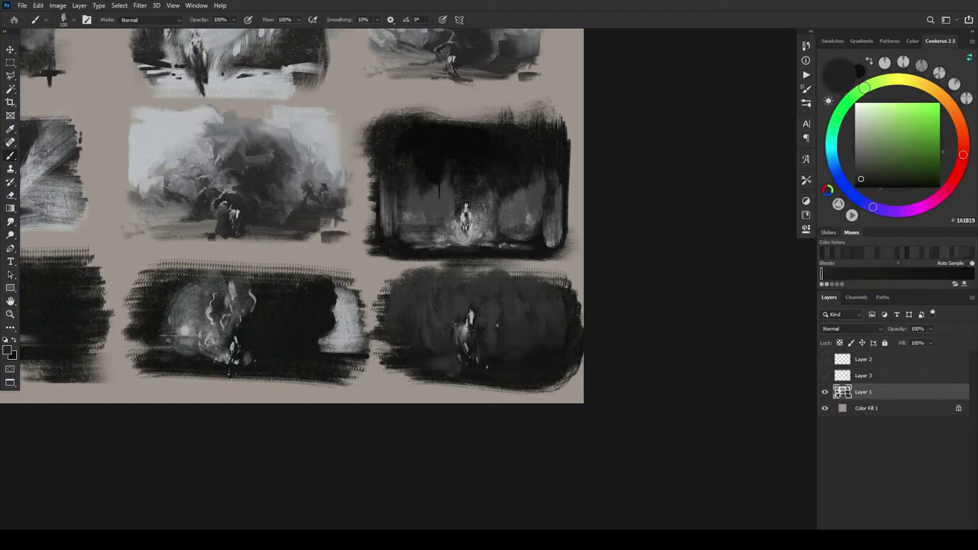
left_click(496, 327, "alt")
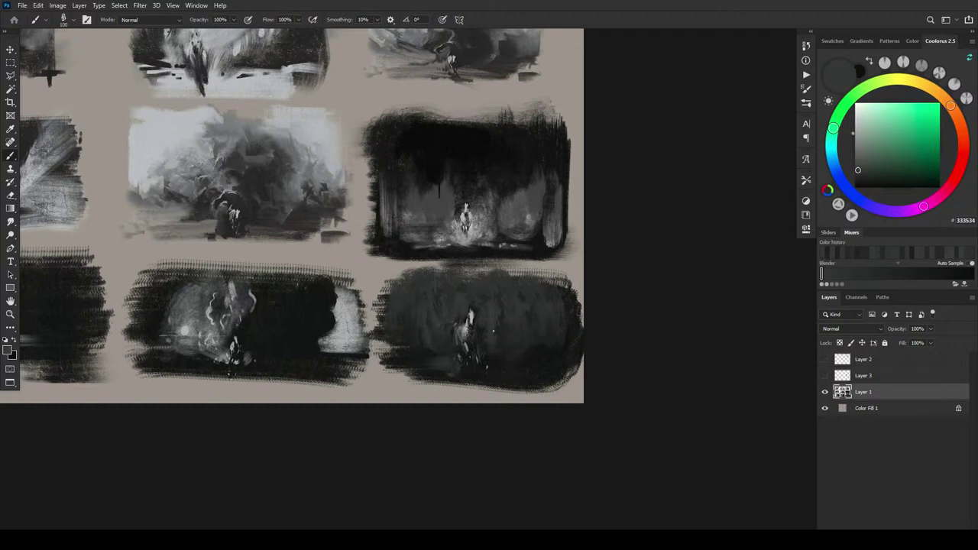
left_click(497, 329, "alt")
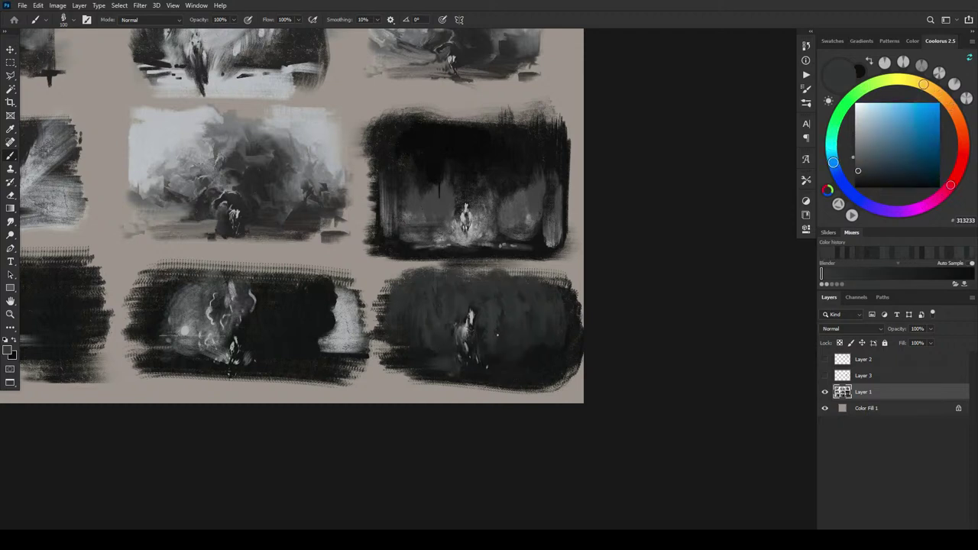
left_click(497, 330, "alt")
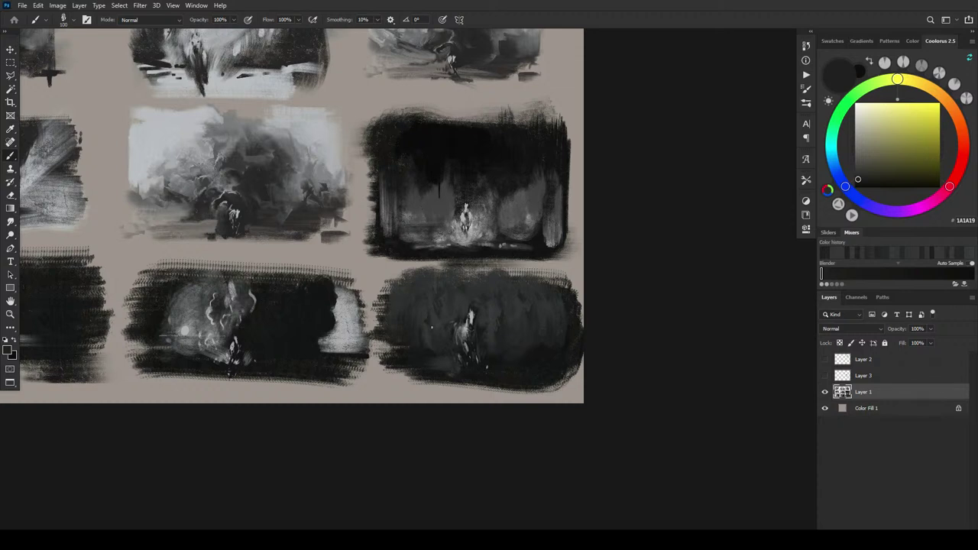
Soften the dark marks farther right of the figure with small strokes of sampled dark greys
left_click(524, 329, "alt")
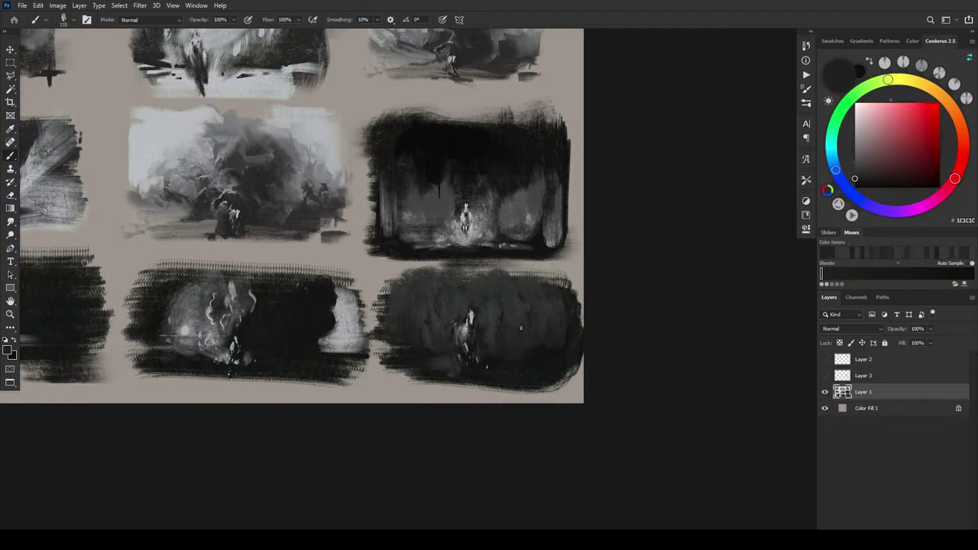
left_click(522, 326, "alt")
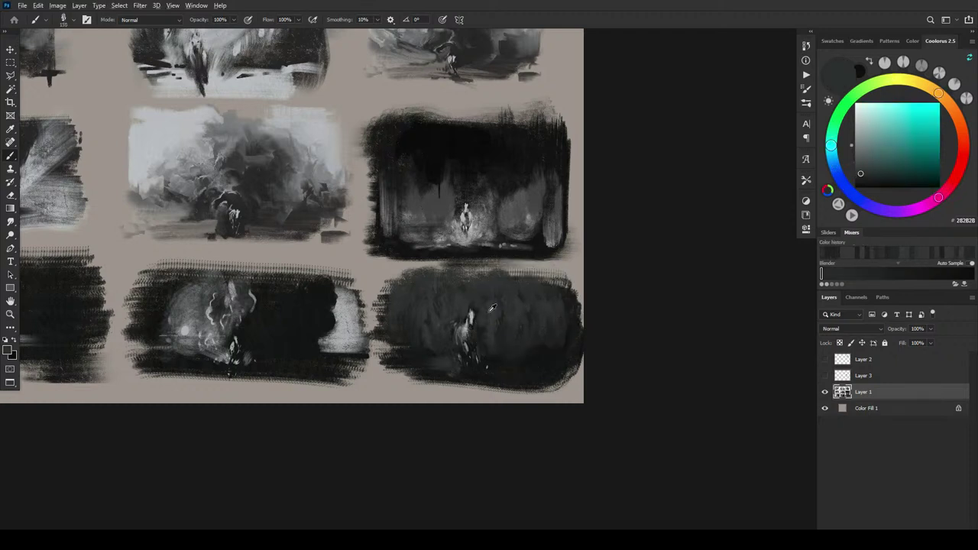
left_click(493, 309, "alt")
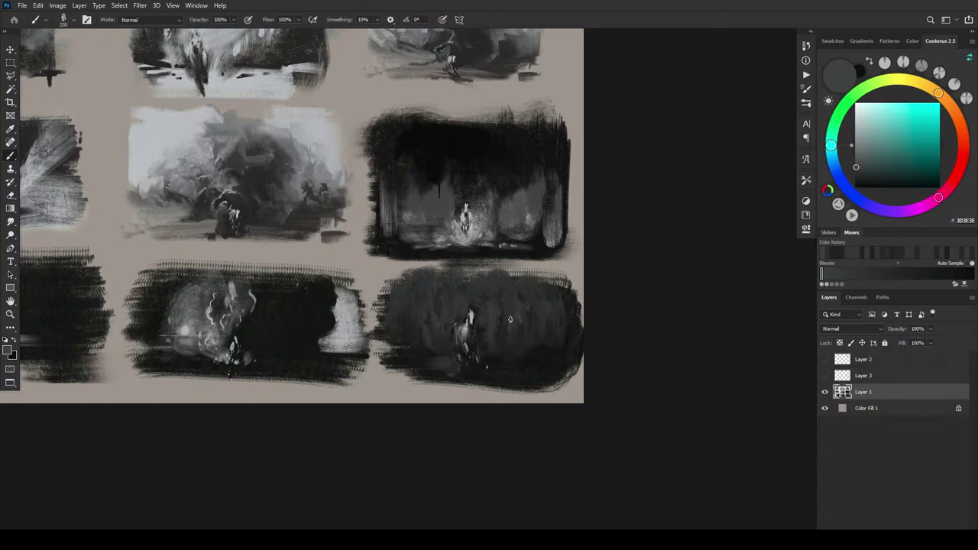
Brush the lighter sampled dark grey over the last block's backdrop and toward its upper edge, enlarging the brush
key("bracketleft")
key("bracketleft")
key("bracketright")
key("bracketright")
key("bracketright")
key("bracketright")
key("bracketright")
key("bracketright")
key("bracketright")
key("bracketright")
key("bracketleft")
key("bracketleft")
key("bracketleft")
key("bracketleft")
key("bracketright")
key("bracketright")
key("bracketright")
key("bracketright")
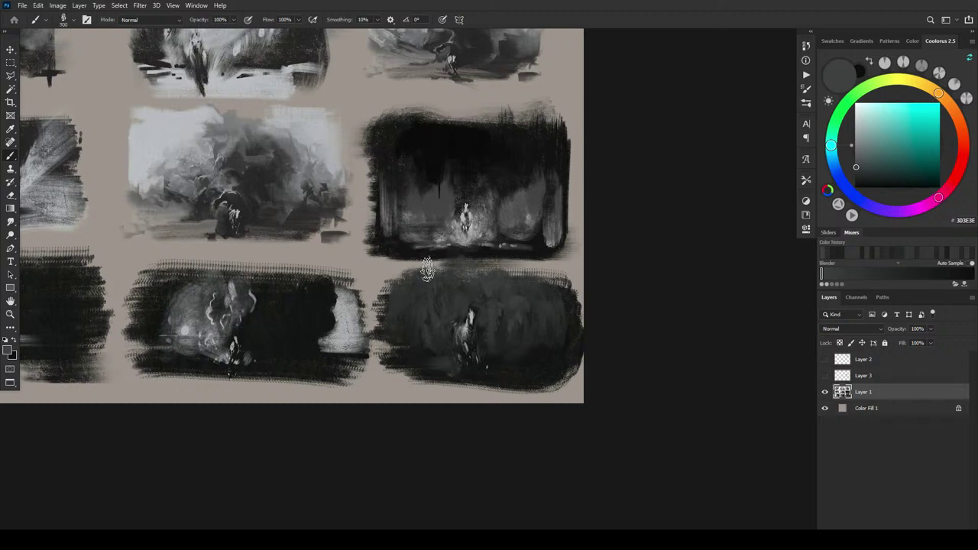
Extend and soften the last block's upper edge with sampled dark greys, reducing the brush size to 200
key("bracketleft")
key("bracketleft")
key("bracketleft")
key("bracketleft")
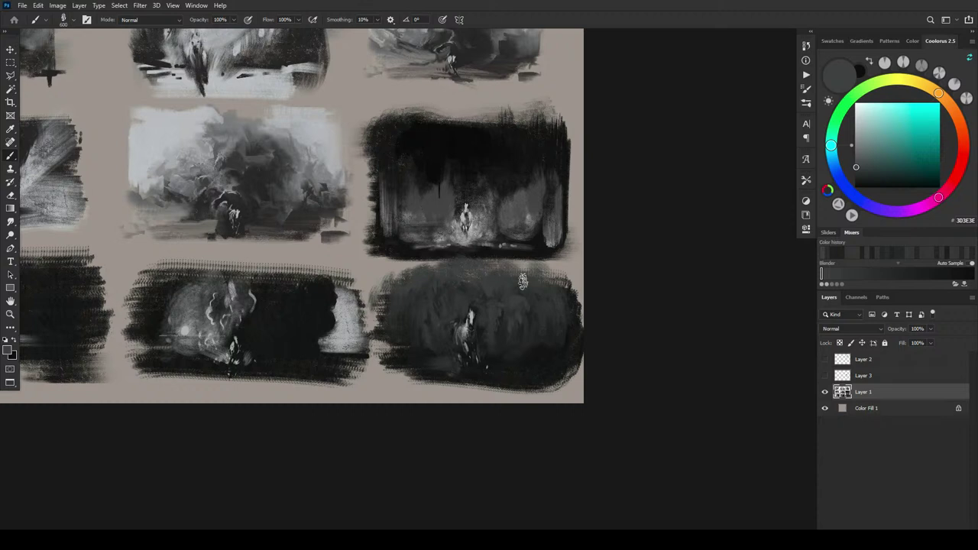
left_click(512, 269, "alt")
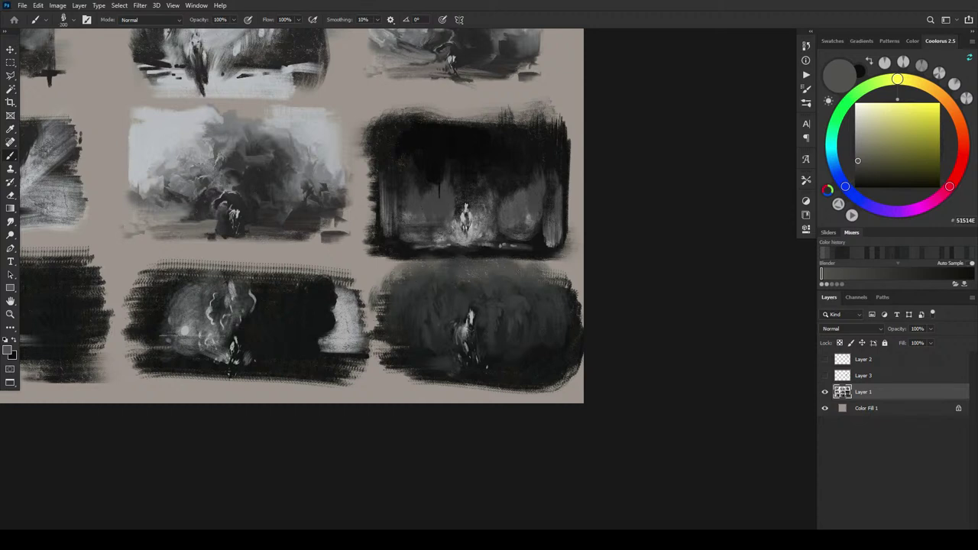
left_click(482, 277, "alt")
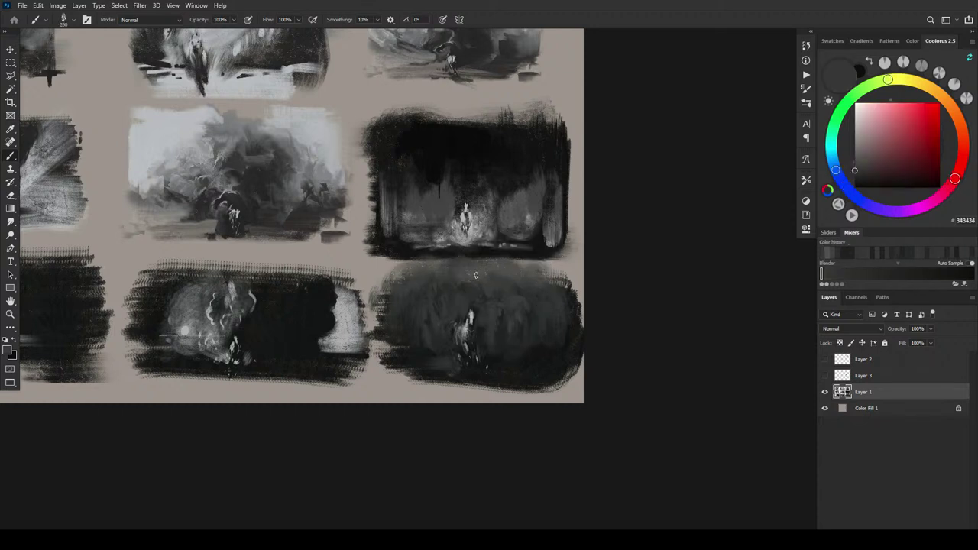
Blend the upper-right edge of the last block's backdrop with small strokes, alternating sampled darker and lighter greys
left_click(527, 288, "alt")
left_click(547, 289, "alt")
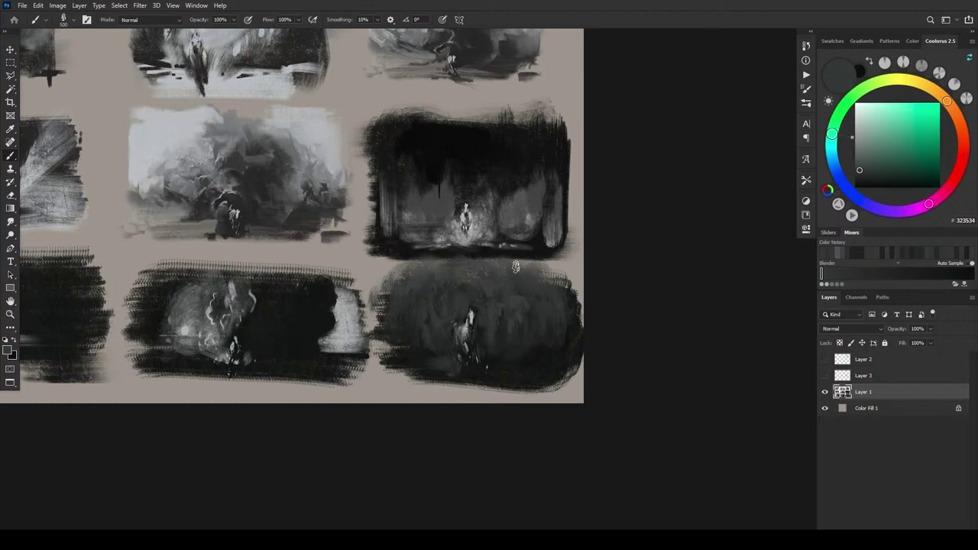
left_click(545, 271, "alt")
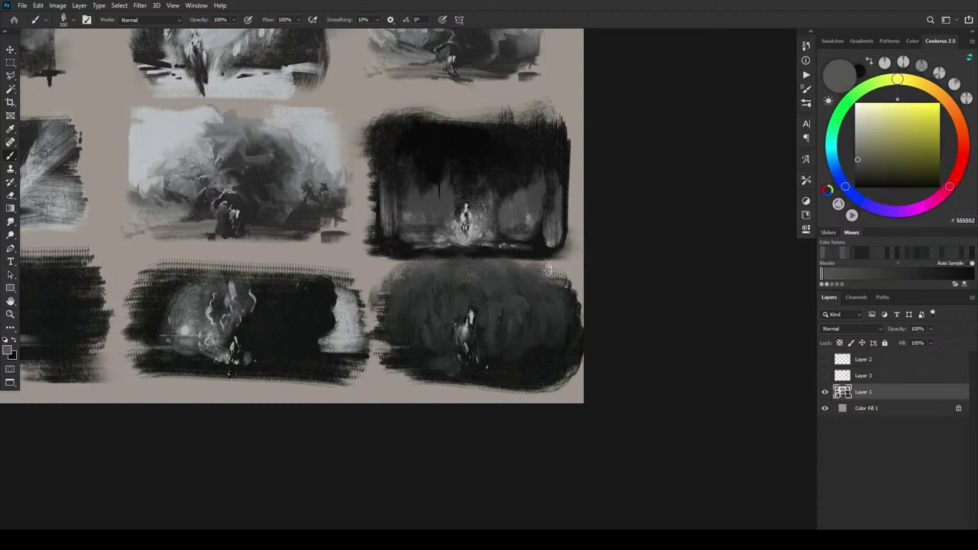
left_click(536, 278, "alt")
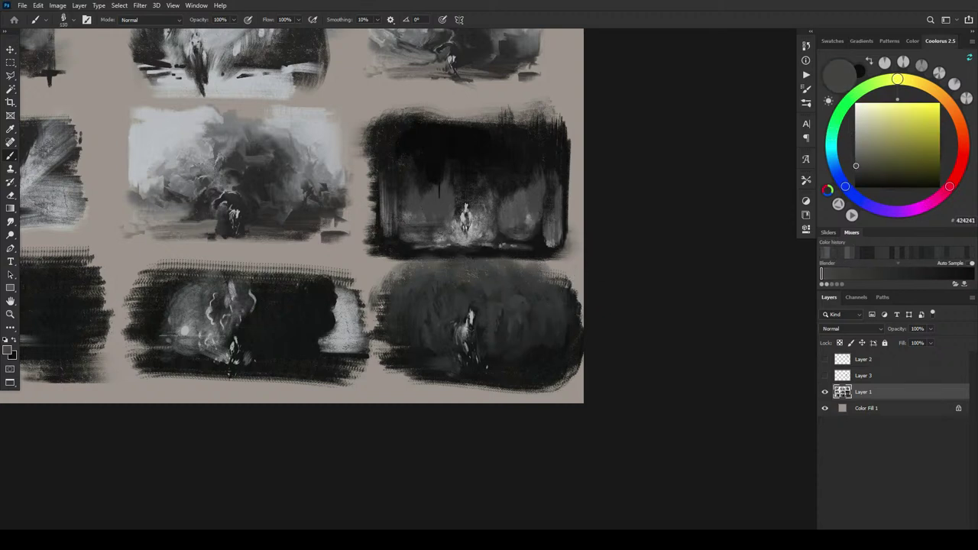
Paint dark gray strokes over the ragged side edges and lower corners of the lower-right horse thumbnail
mouse_move(382, 304)
left_mouse_down()
mouse_move(374, 286)
mouse_move(376, 321)
mouse_move(384, 283)
mouse_move(387, 305)
left_mouse_up()
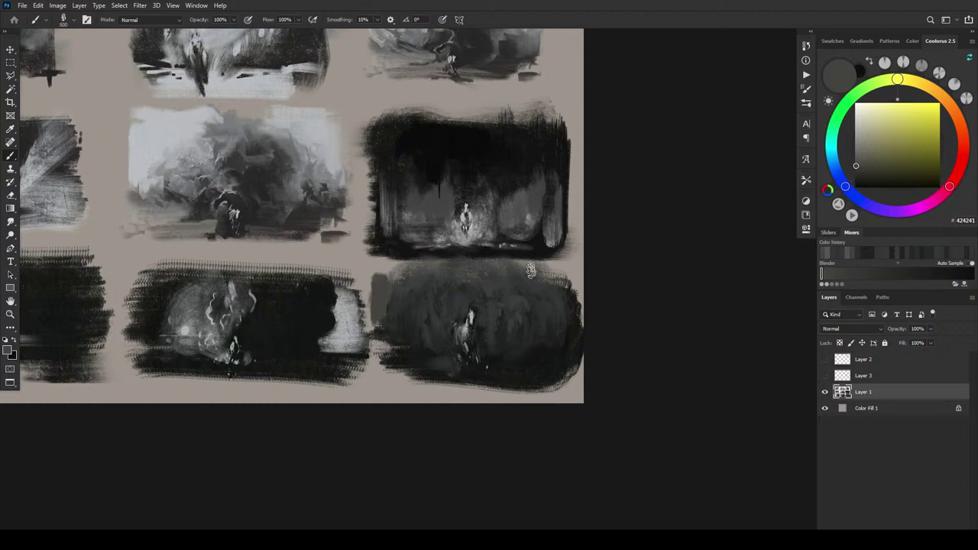
mouse_move(573, 281)
left_mouse_down()
mouse_move(576, 306)
mouse_move(564, 288)
mouse_move(584, 304)
left_mouse_up()
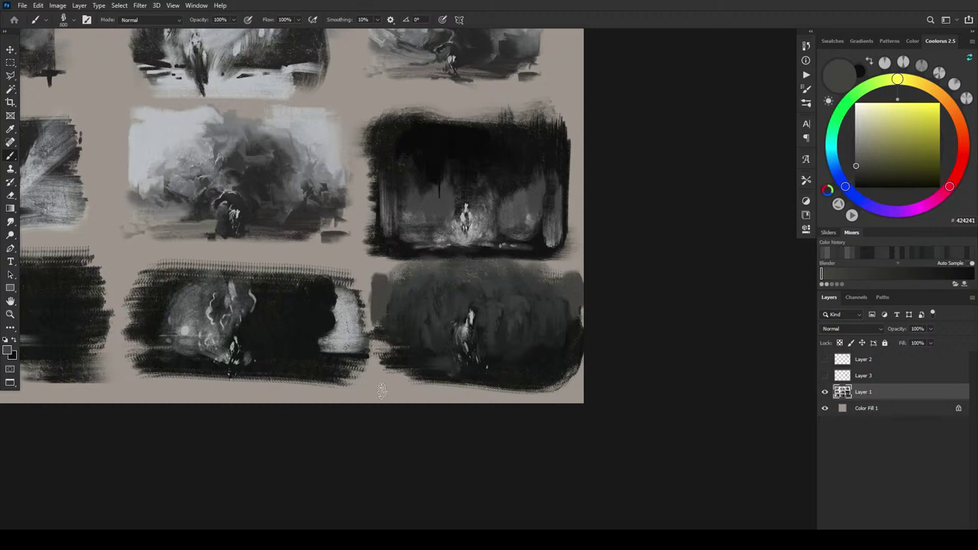
mouse_move(405, 367)
left_mouse_down()
mouse_move(391, 372)
mouse_move(409, 369)
mouse_move(383, 351)
left_mouse_up()
mouse_move(498, 370)
left_mouse_down()
mouse_move(536, 373)
mouse_move(473, 380)
mouse_move(529, 384)
left_mouse_up()
Extend the lower edge of the lower-right thumbnail with gray horizontal strokes, adjusting the brush size as needed
key("bracketright")
key("bracketright")
key("bracketright")
key("bracketright")
key("bracketright")
mouse_move(438, 374)
left_mouse_down()
mouse_move(388, 379)
mouse_move(402, 379)
mouse_move(390, 358)
mouse_move(402, 356)
mouse_move(377, 367)
mouse_move(388, 345)
left_mouse_up()
key("]")
key("]")
key("]")
key("]")
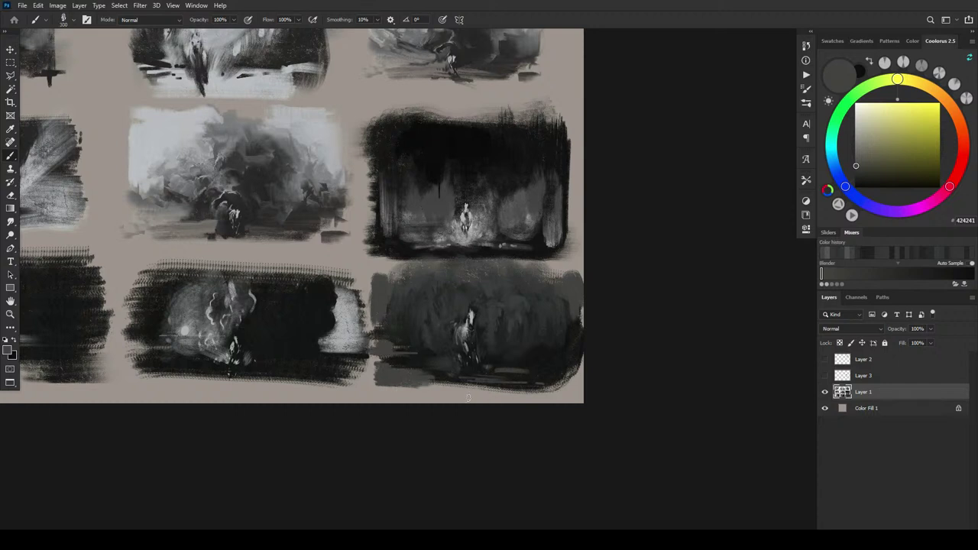
mouse_move(405, 388)
left_mouse_down()
mouse_move(490, 399)
mouse_move(425, 387)
mouse_move(549, 389)
left_mouse_up()
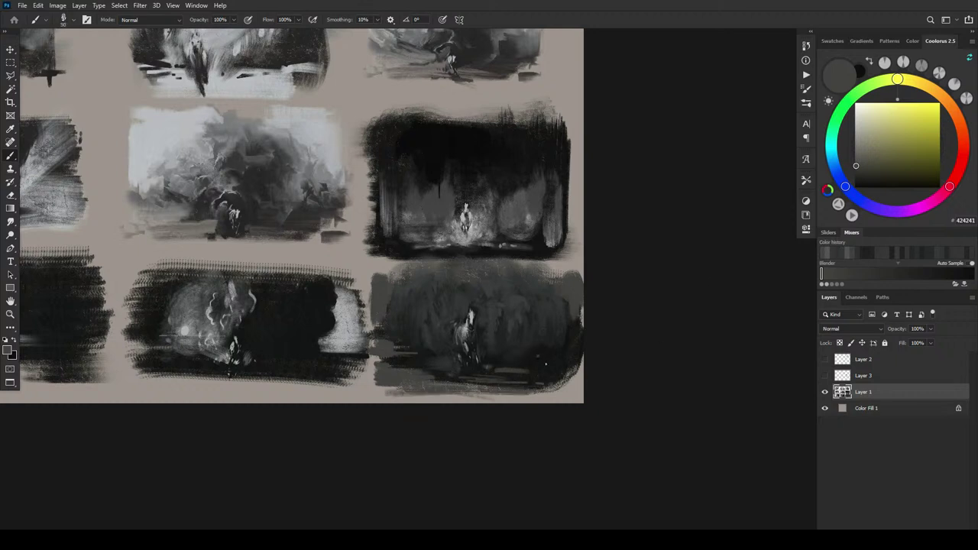
Sample dark tones from the lower-right thumbnail and paint small ground accents around the horse's legs at varying brush sizes
left_click(543, 357, "alt")
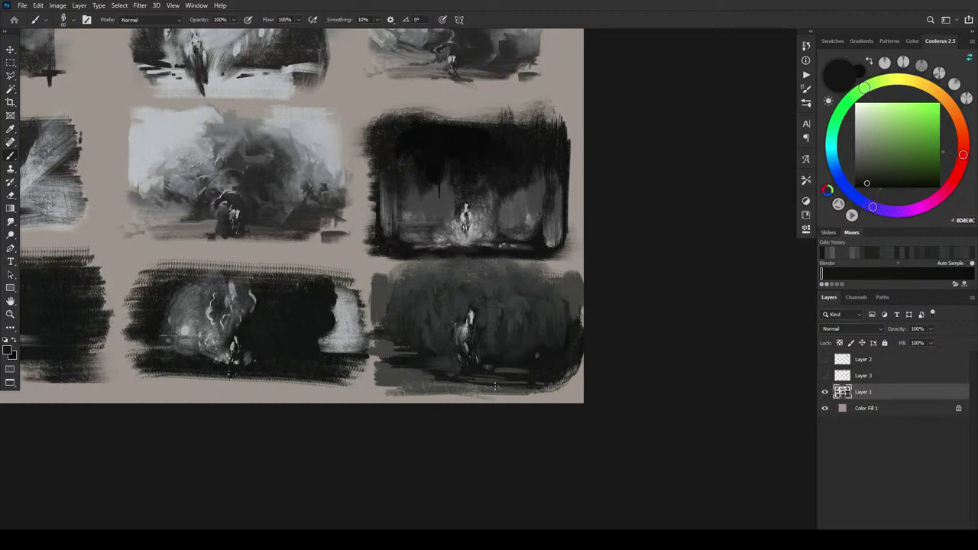
key("bracketleft")
key("bracketleft")
key("bracketleft")
key("bracketleft")
key("bracketleft")
key("bracketright")
key("bracketright")
key("bracketright")
key("bracketright")
left_click(511, 374, "alt")
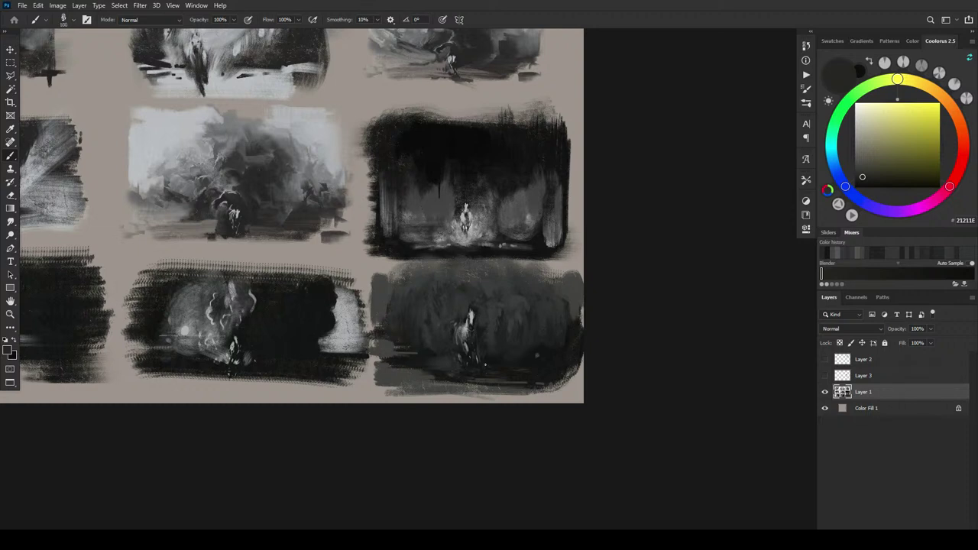
left_click(476, 360, "alt")
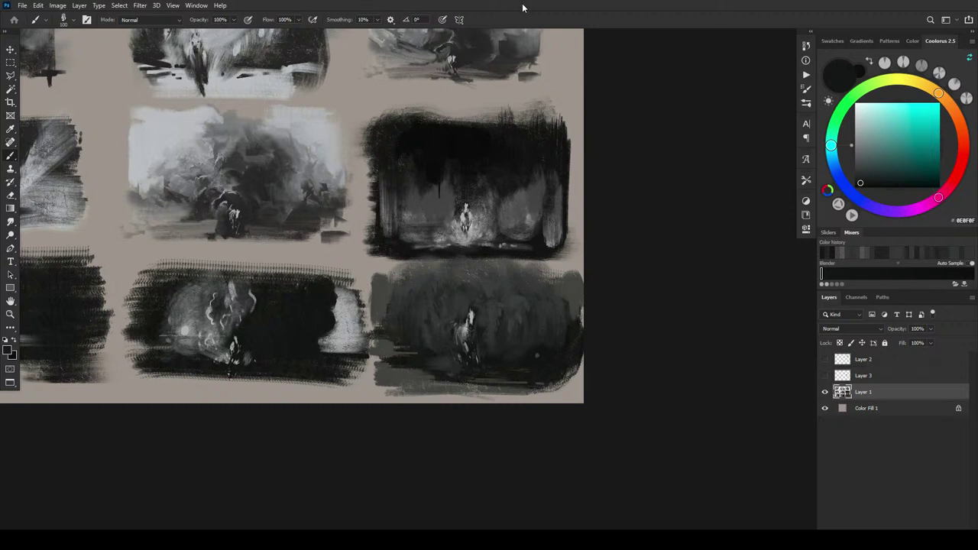
Select Layer 1, Layer 2 and Layer 3 together and move the thumbnail grid slightly up and left on the canvas
left_click_drag(395, 288, 459, 341)
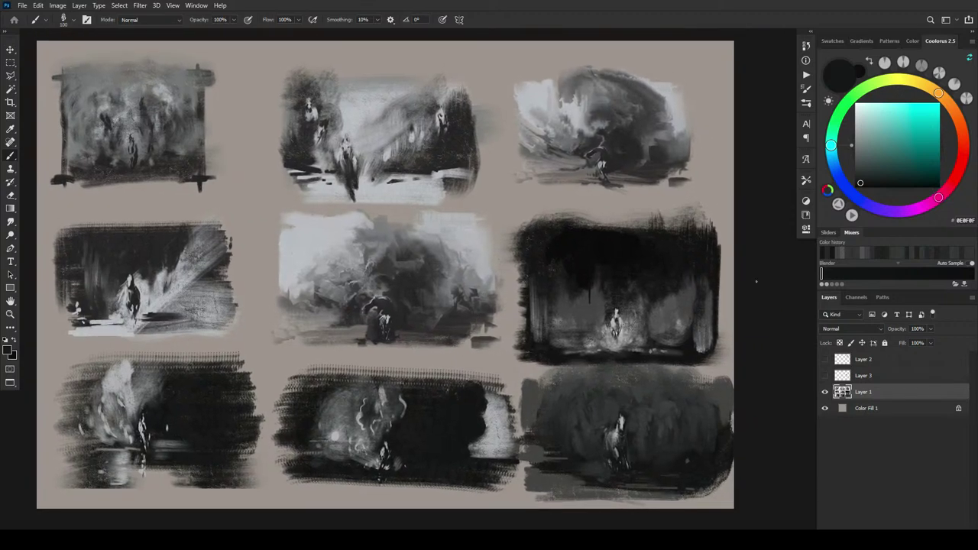
left_click(872, 361, "shift")
key("v")
left_click_drag(366, 215, 362, 238)
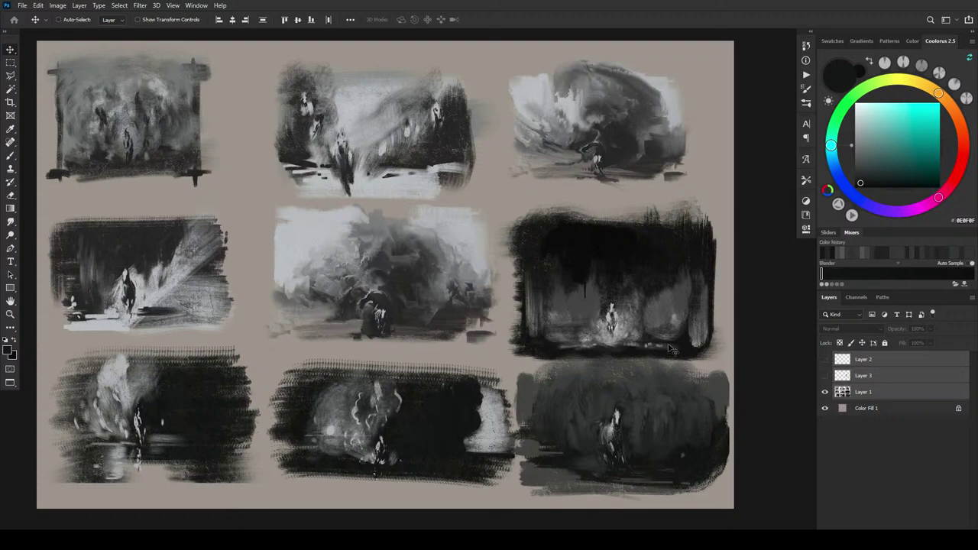
Add a new empty layer directly above Layer 1
left_click(887, 392)
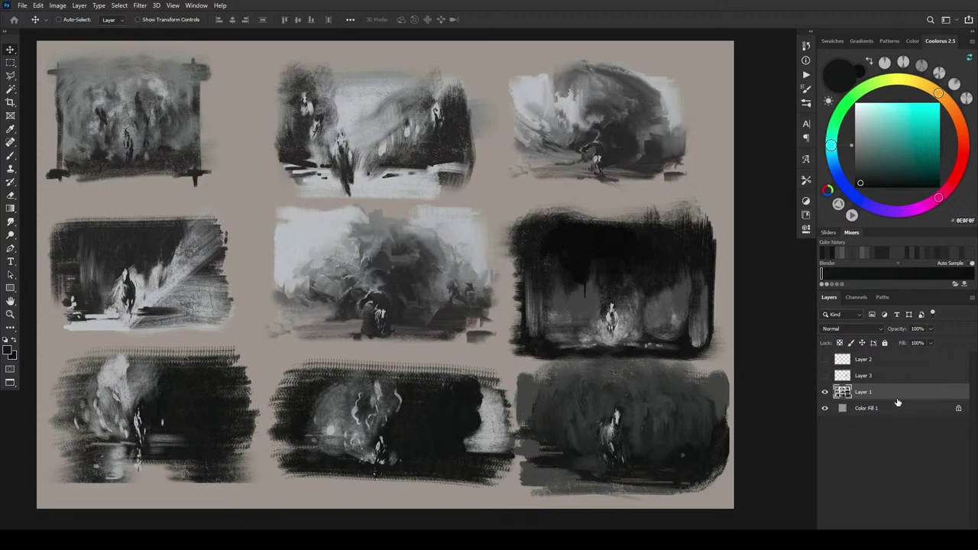
left_click(873, 378)
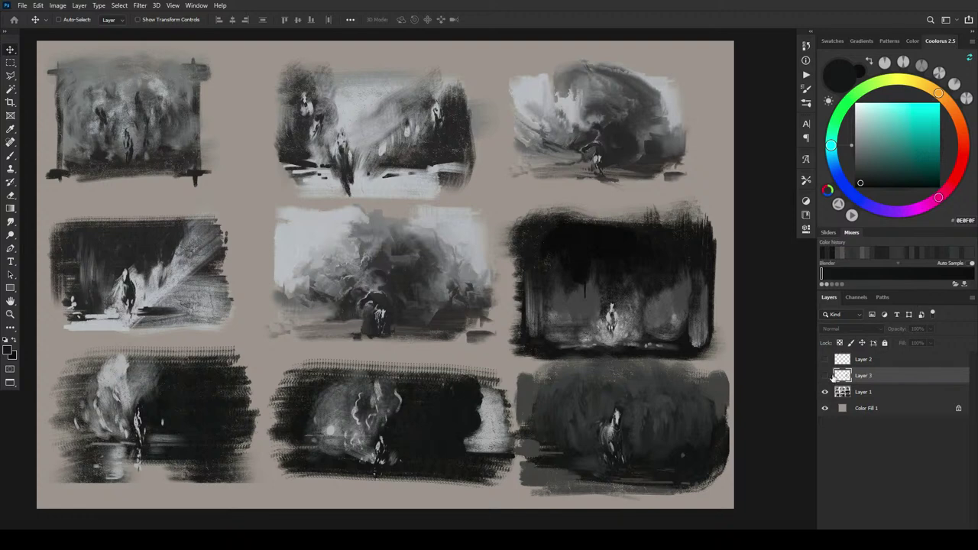
left_click(857, 393)
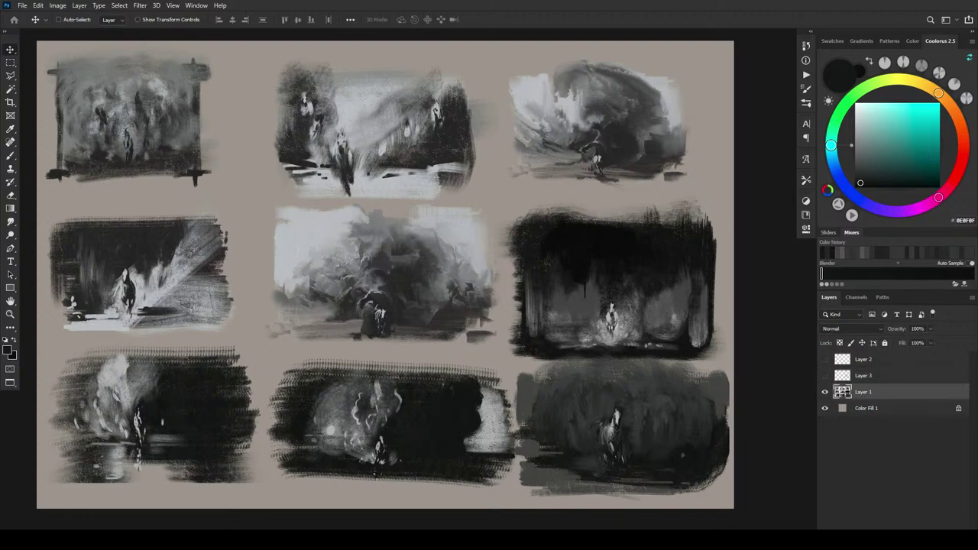
left_click(947, 535)
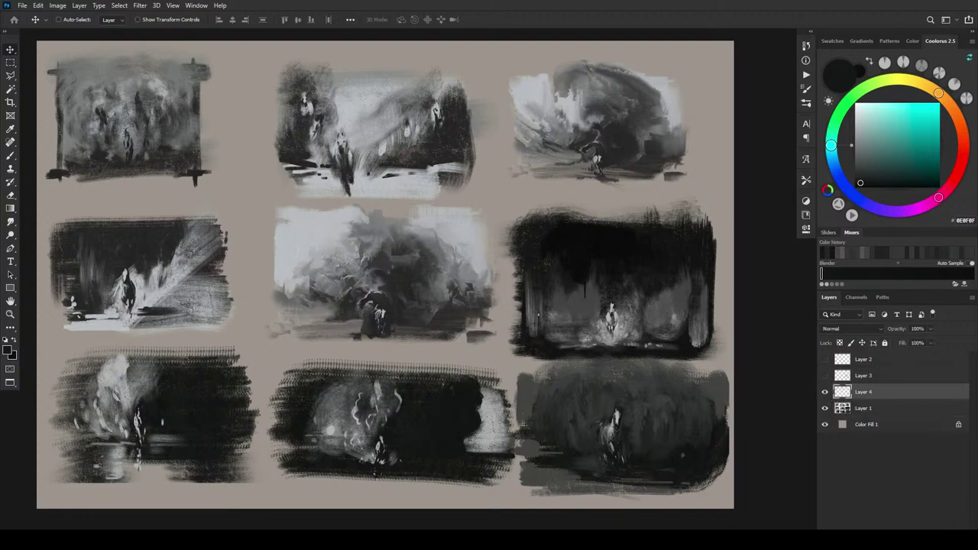
Activate the Brush tool, sample near-black from the middle-right thumbnail and reduce the brush size to 700
key("b")
left_click(539, 348, "alt")
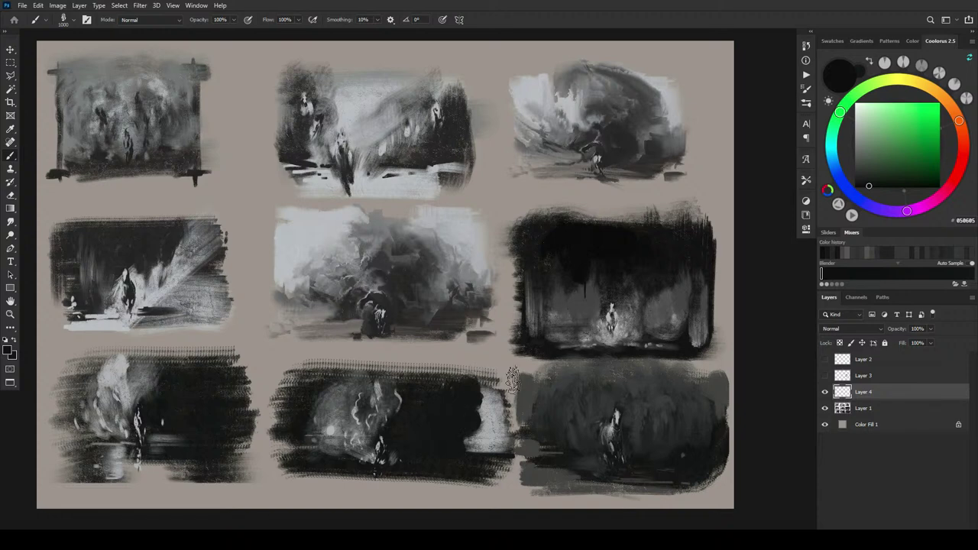
key("bracketleft")
key("bracketleft")
key("bracketleft")
Examine the nine thumbnails at reduced size to compare their overall compositions
key("ctrl+minus")
key("ctrl+minus")
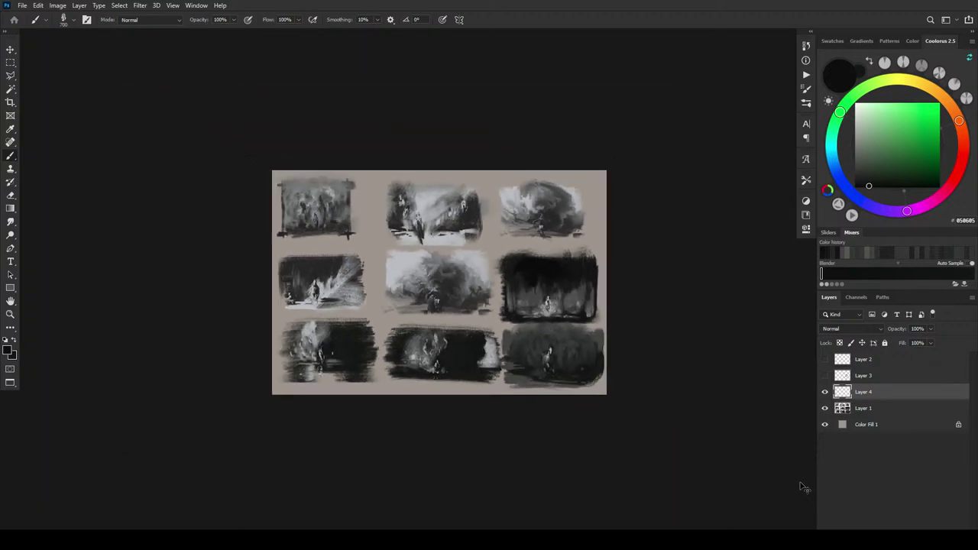
key("ctrl+plus")
key("ctrl+plus")
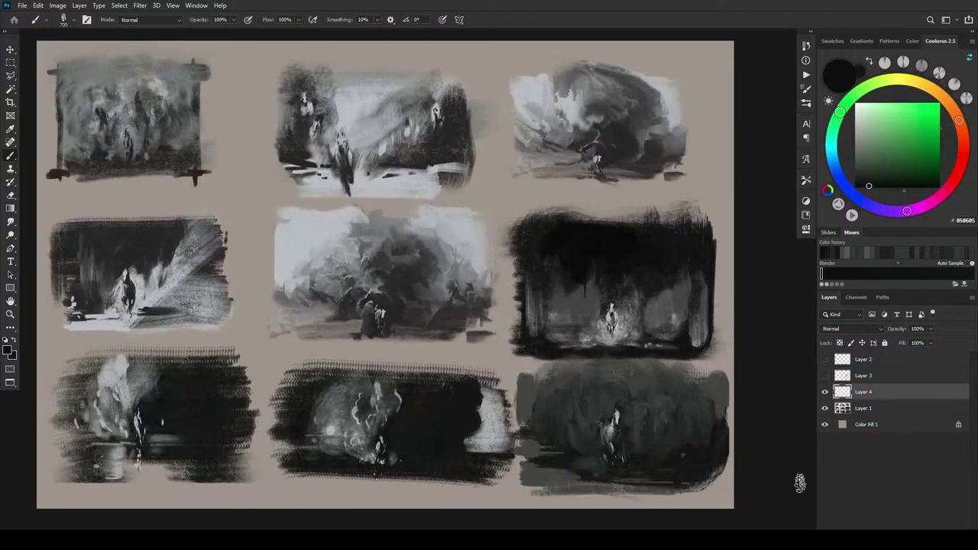
scroll(799, 483, "down", 4)
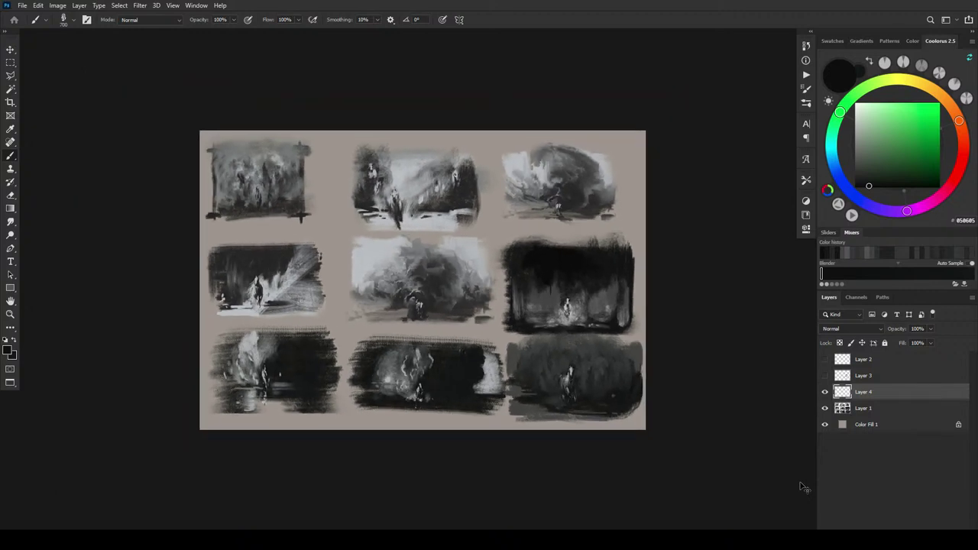
scroll(804, 488, "up", 2)
scroll(804, 487, "up", 2)
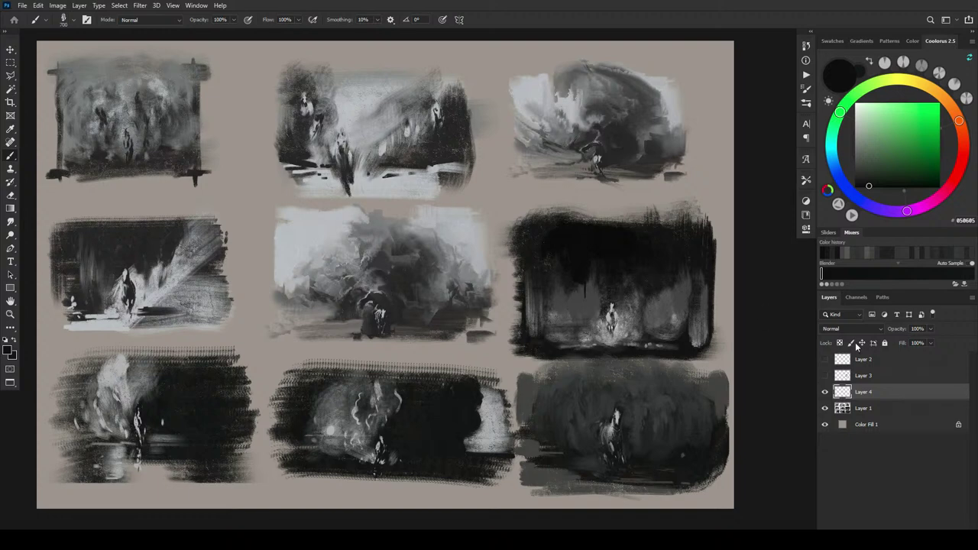
Choose a saturated medium blue (#3C71C6) as the painting color
left_click(824, 391)
left_click(887, 138)
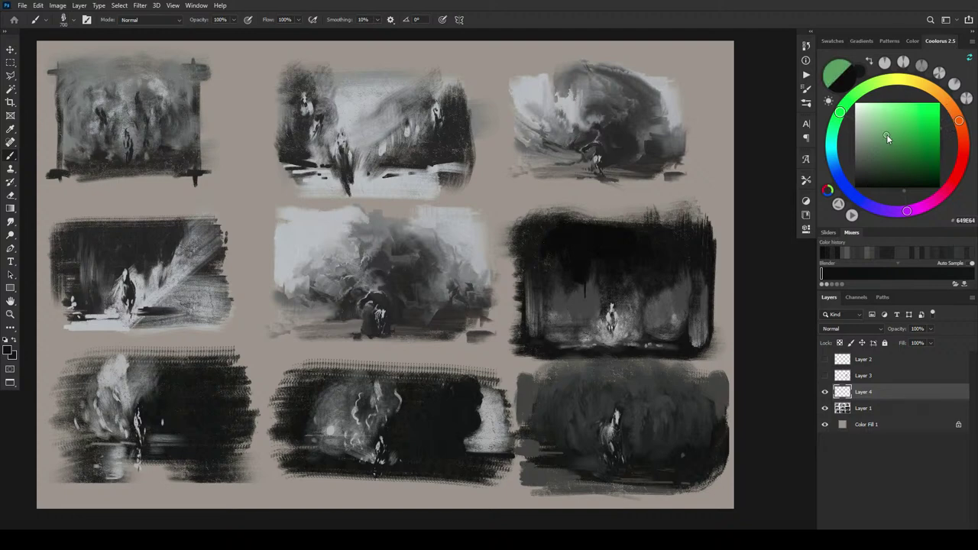
left_click(839, 170)
left_click_drag(910, 147, 913, 121)
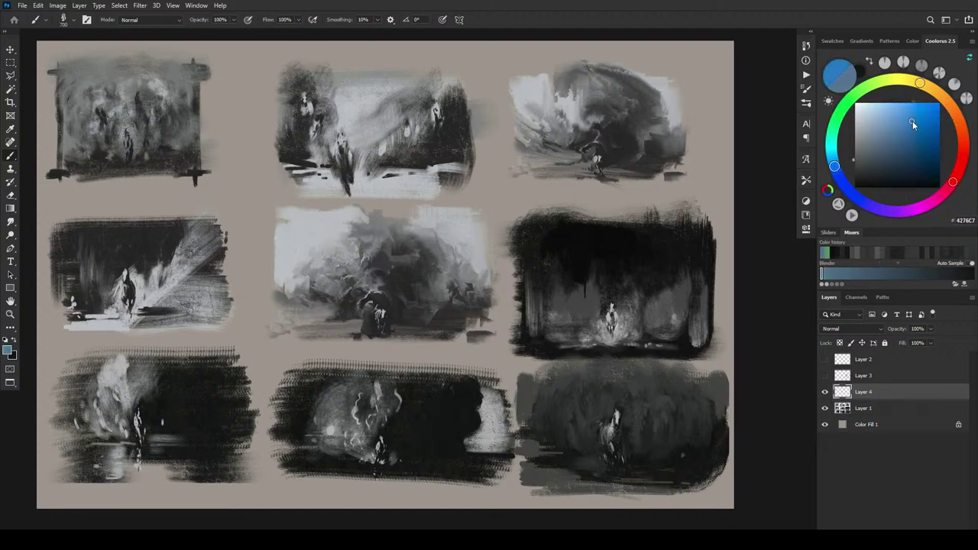
Outline the horse and surrounding shapes in the lower-right thumbnail with thin blue strokes, using a much smaller brush
left_click(425, 380, "alt")
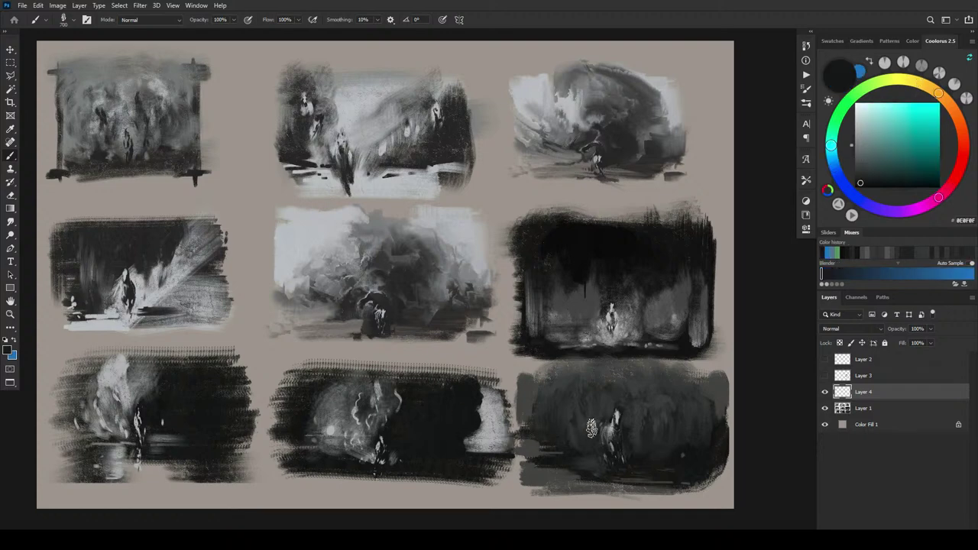
key("[")
key("[")
key("[")
key("[")
key("[")
key("[")
key("[")
key("[")
left_click_drag(626, 413, 622, 423)
key("x")
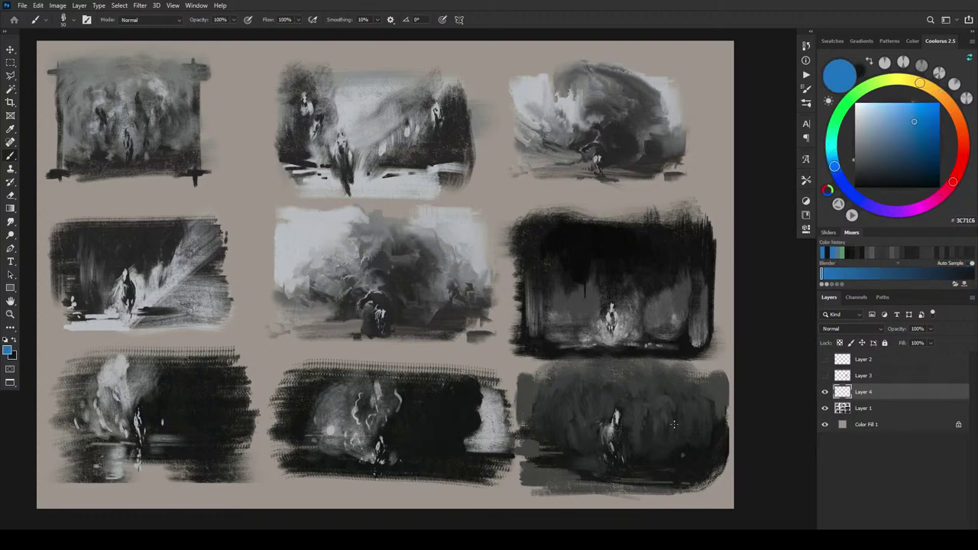
left_click_drag(625, 413, 621, 464)
key("ctrl+z")
left_click_drag(651, 413, 649, 423)
Mark the frame corners of the middle-right thumbnail with blue bracket lines
mouse_move(523, 267)
left_mouse_down()
mouse_move(523, 223)
mouse_move(538, 222)
left_mouse_up()
mouse_move(683, 229)
left_mouse_down()
mouse_move(712, 229)
mouse_move(706, 245)
left_mouse_up()
left_click_drag(710, 343, 710, 354)
Trace the dark overhead mass, background silhouettes, ground line and horse of the middle-right thumbnail in blue
mouse_move(559, 261)
left_mouse_down()
mouse_move(583, 301)
mouse_move(590, 253)
left_mouse_up()
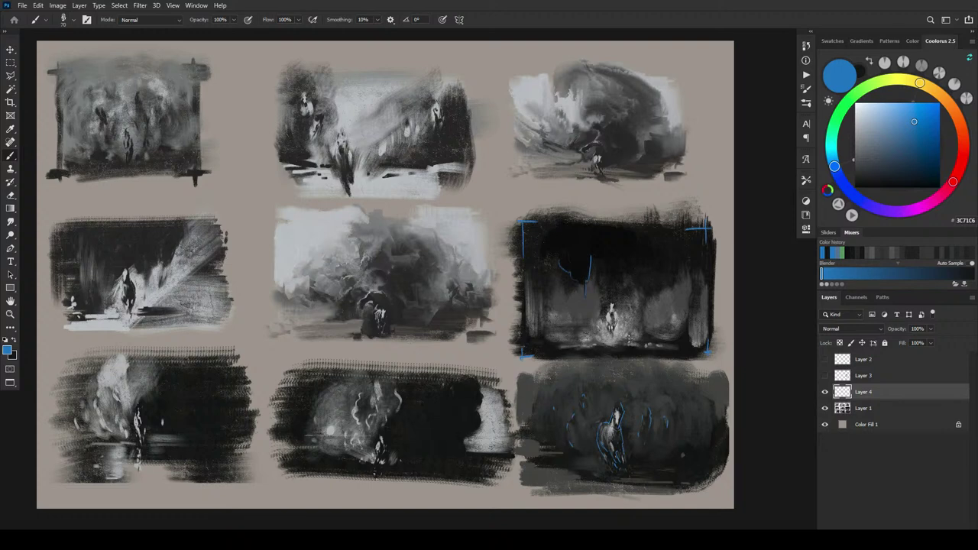
mouse_move(568, 292)
left_mouse_down()
mouse_move(552, 286)
mouse_move(547, 330)
mouse_move(595, 326)
left_mouse_up()
mouse_move(598, 288)
left_mouse_down()
mouse_move(619, 305)
mouse_move(642, 299)
mouse_move(646, 307)
mouse_move(691, 276)
mouse_move(687, 305)
mouse_move(692, 314)
mouse_move(703, 288)
mouse_move(707, 348)
mouse_move(647, 331)
mouse_move(676, 337)
left_mouse_up()
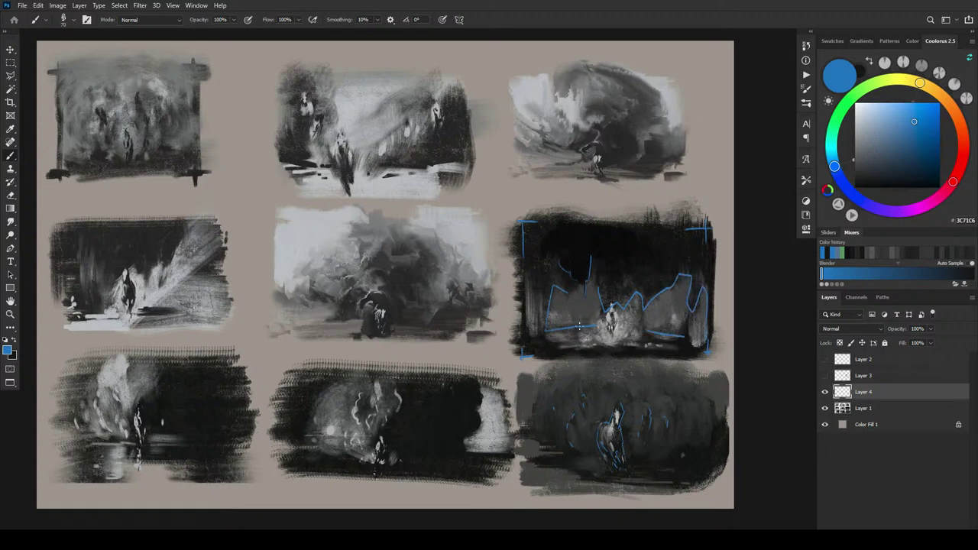
left_click_drag(610, 305, 617, 315)
Trace the main shapes and directional lines of the lower-left and upper-right thumbnails in blue
left_click_drag(113, 389, 115, 394)
left_click_drag(123, 480, 101, 473)
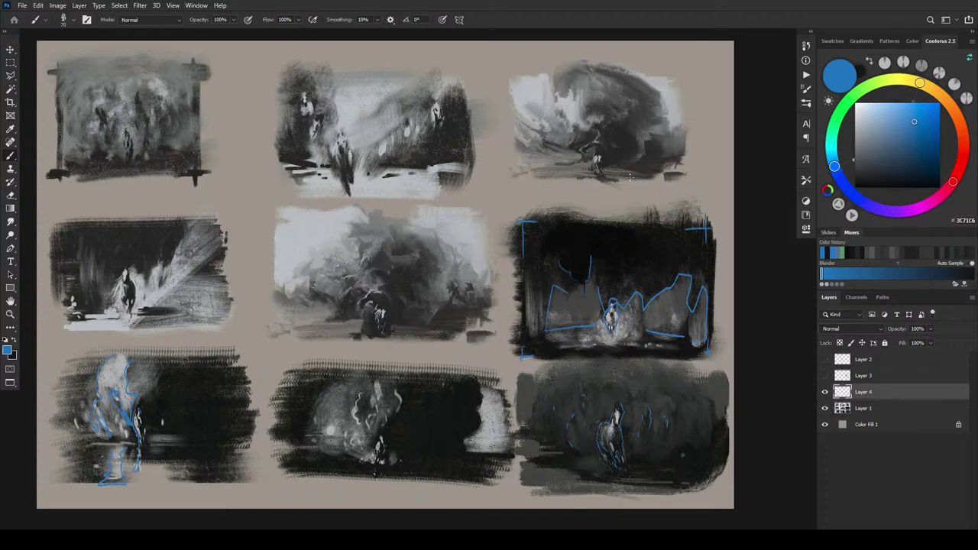
mouse_move(595, 162)
left_mouse_down()
mouse_move(644, 147)
mouse_move(647, 99)
left_mouse_up()
mouse_move(604, 126)
left_mouse_down()
mouse_move(624, 98)
mouse_move(588, 74)
left_mouse_up()
mouse_move(520, 115)
left_mouse_down()
mouse_move(568, 149)
mouse_move(573, 134)
left_mouse_up()
left_click_drag(646, 135, 664, 142)
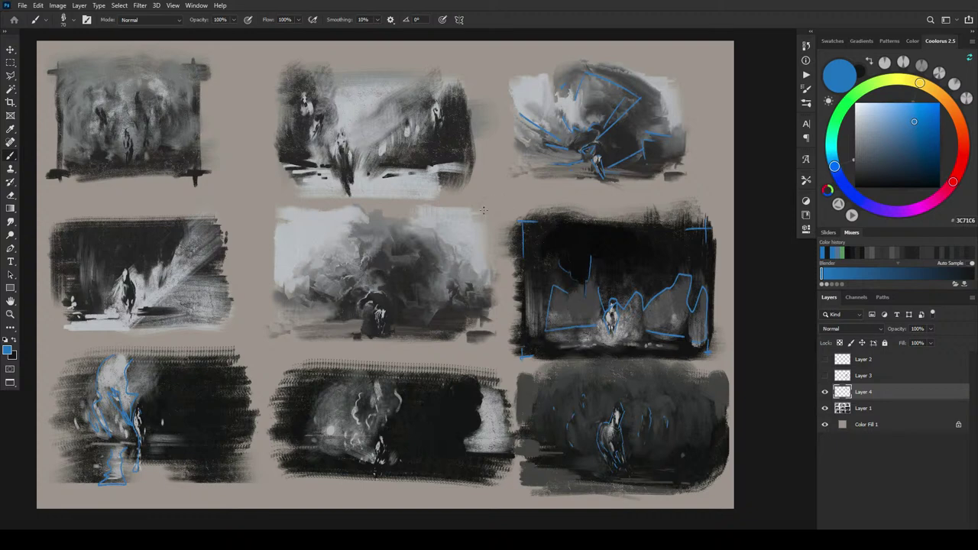
key("m")
left_click_drag(502, 52, 694, 191)
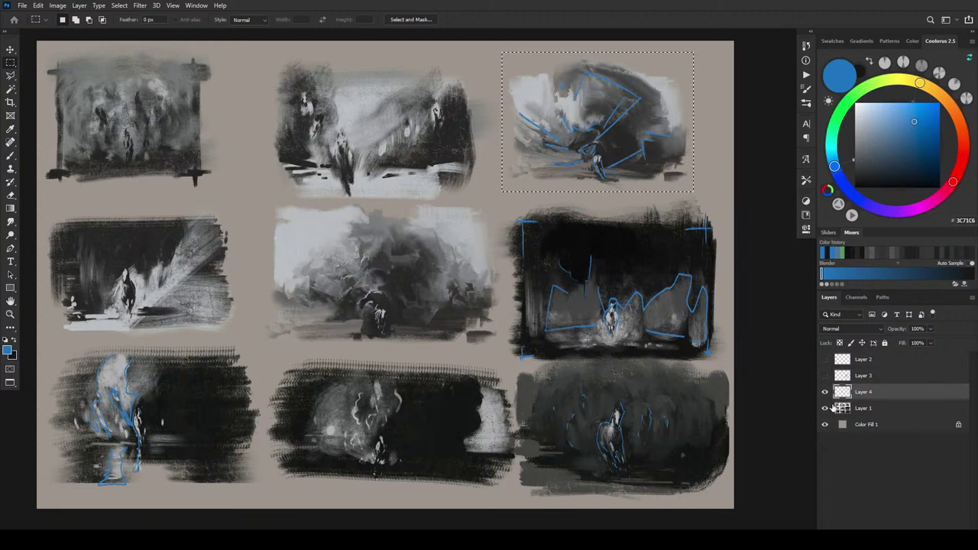
left_click(824, 424)
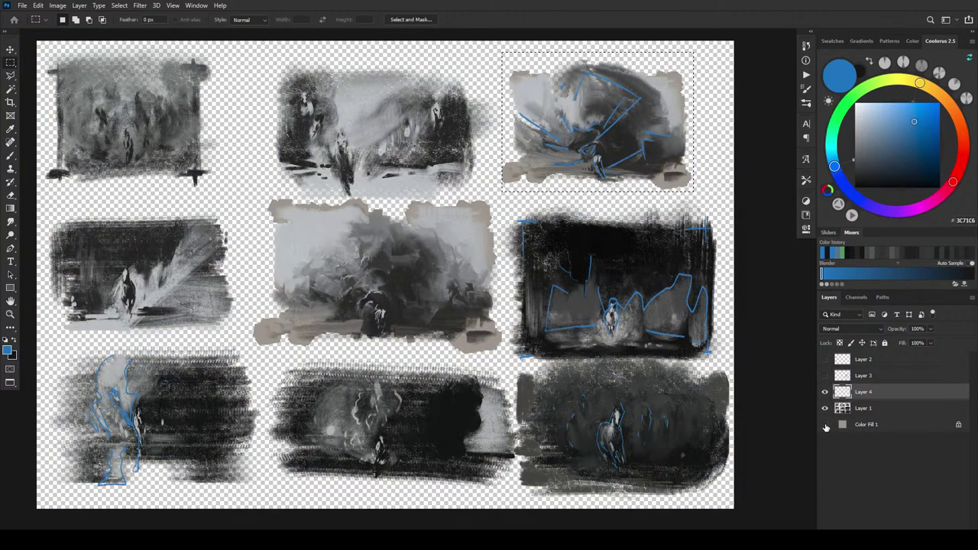
left_click(825, 425)
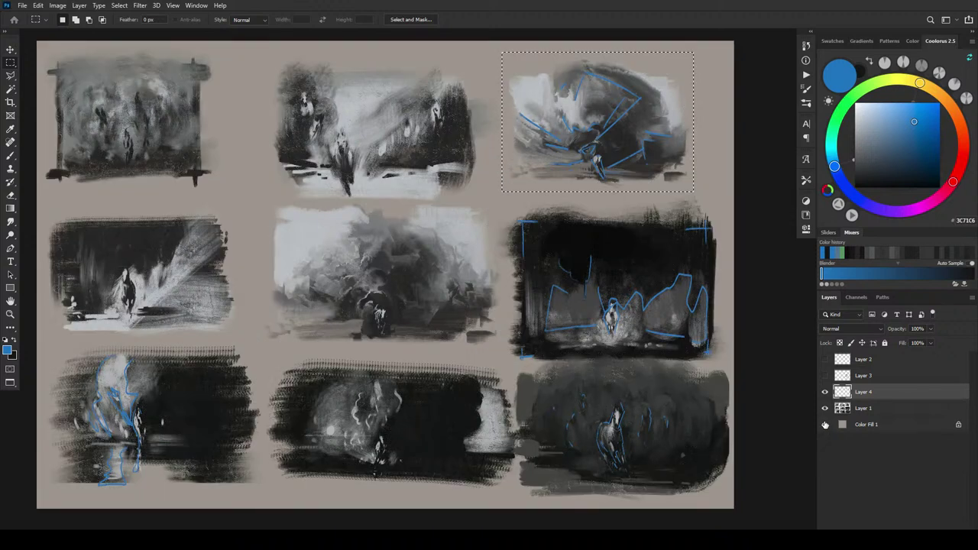
left_click(530, 53)
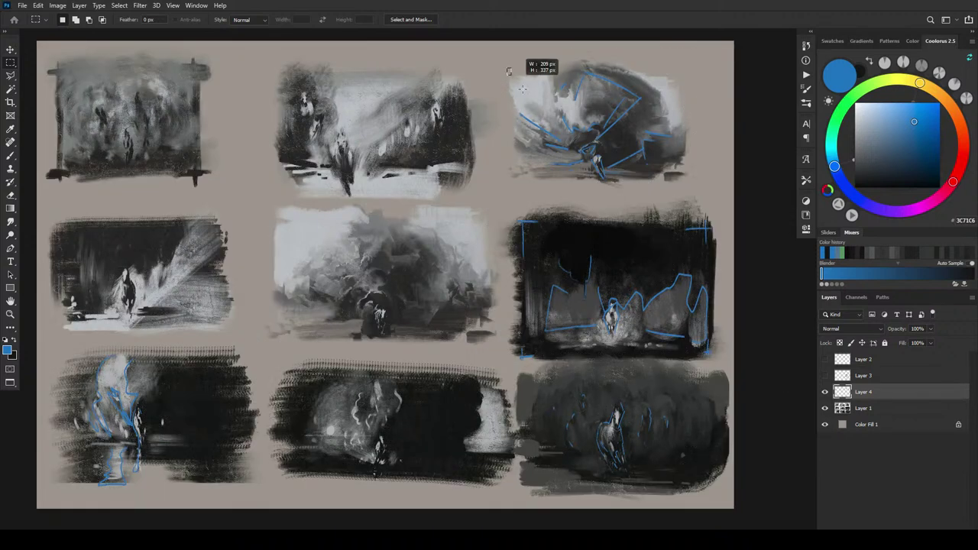
Hide Layer 4 and copy the upper-right thumbnail onto its own new layer using a tight rectangular selection
left_click_drag(509, 70, 683, 188)
left_click(825, 391)
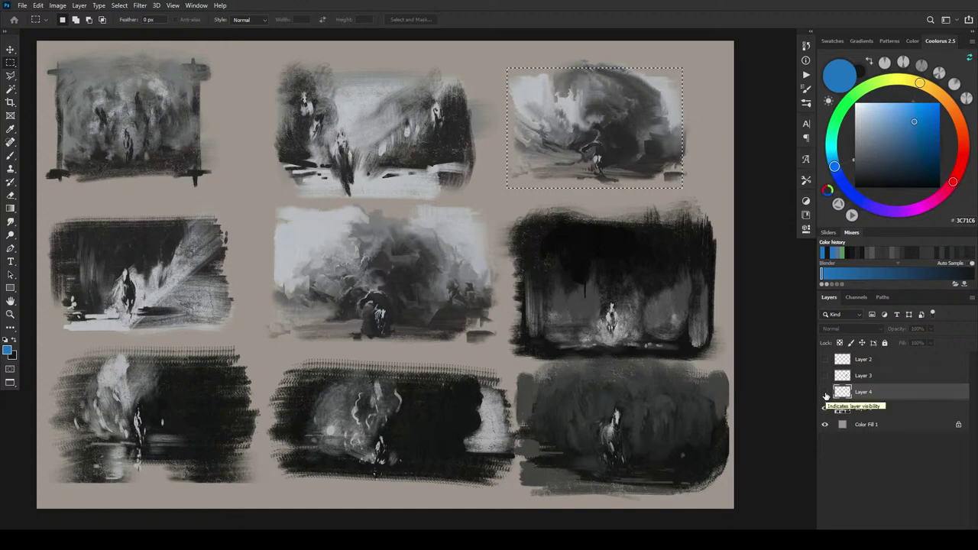
left_click_drag(635, 130, 638, 129)
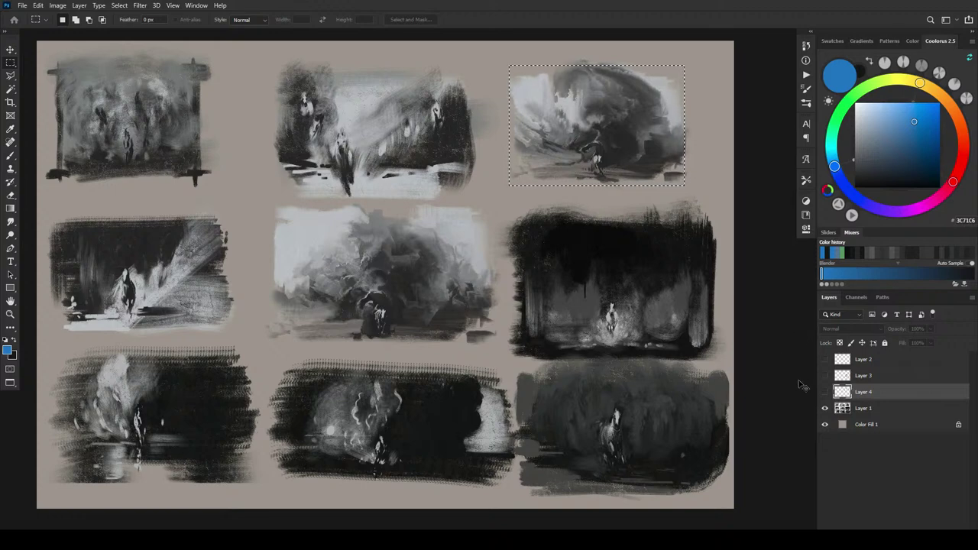
key("ctrl+v")
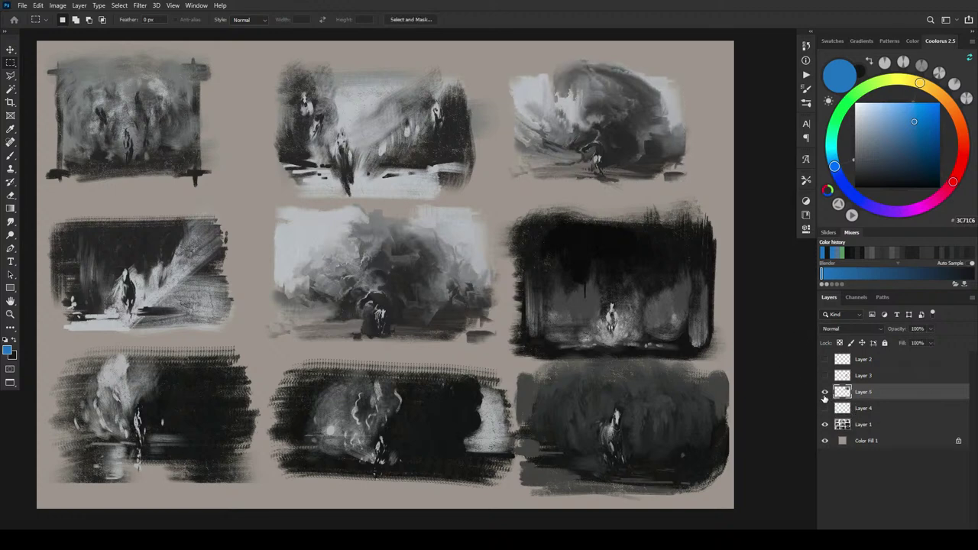
Copy the middle-right and lower-right thumbnails onto separate new layers using rectangular selections
left_click_drag(515, 217, 715, 356)
key("ctrl+j")
left_click_drag(519, 370, 722, 487)
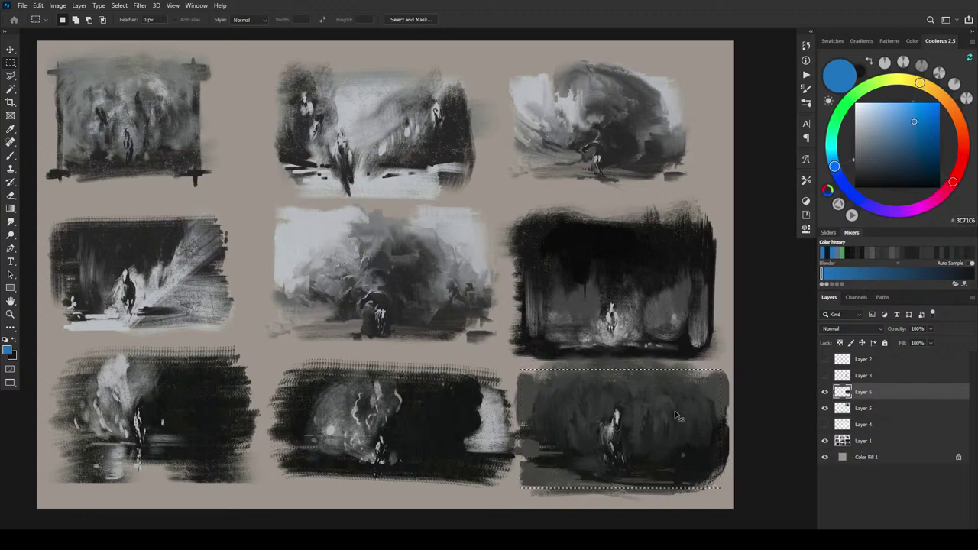
key("ctrl+j")
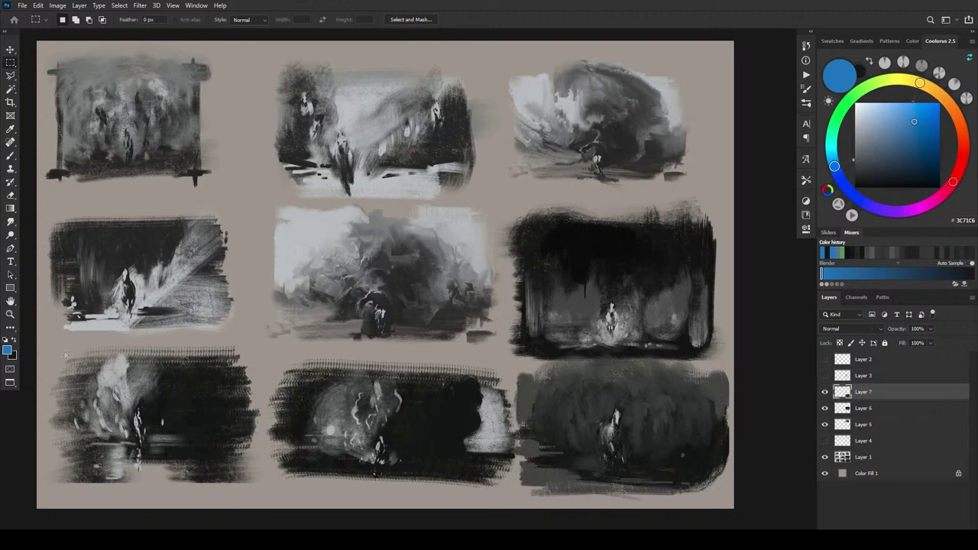
Copy the lower-left thumbnail onto its own new layer using a rectangular selection
left_click_drag(66, 351, 244, 486)
key("ctrl+j")
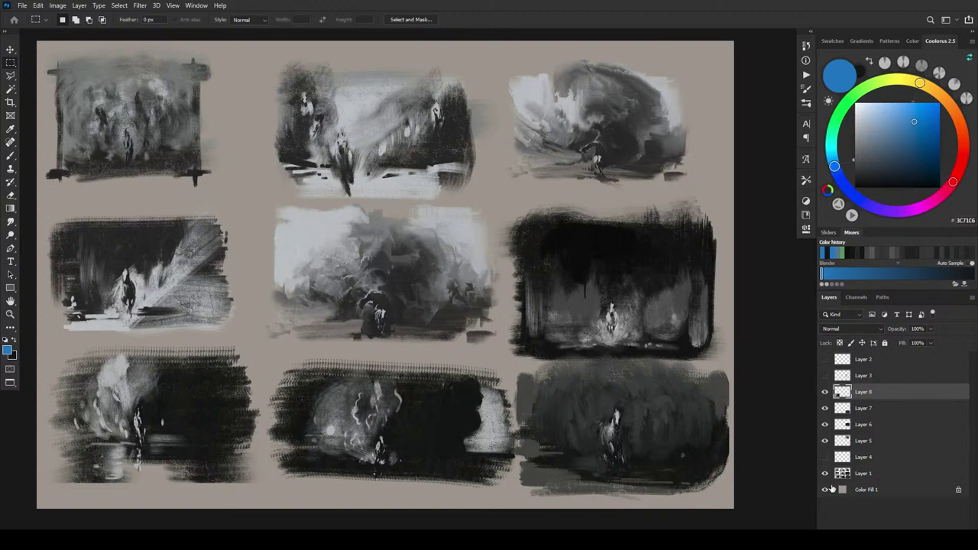
Rename Layer 1, which holds all nine thumbnails, as thumbs and hide it
double_click(864, 473)
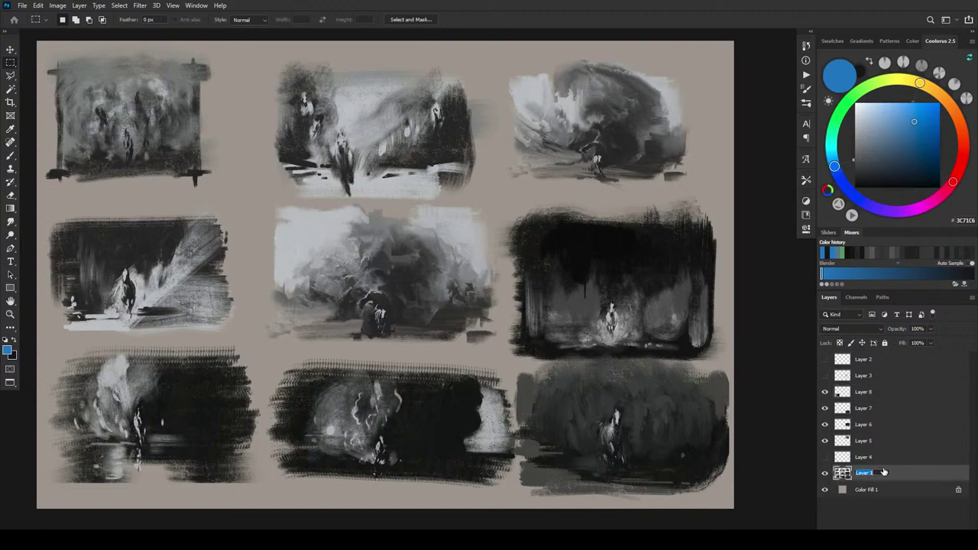
type("thumbs")
key("Return")
left_click(825, 473)
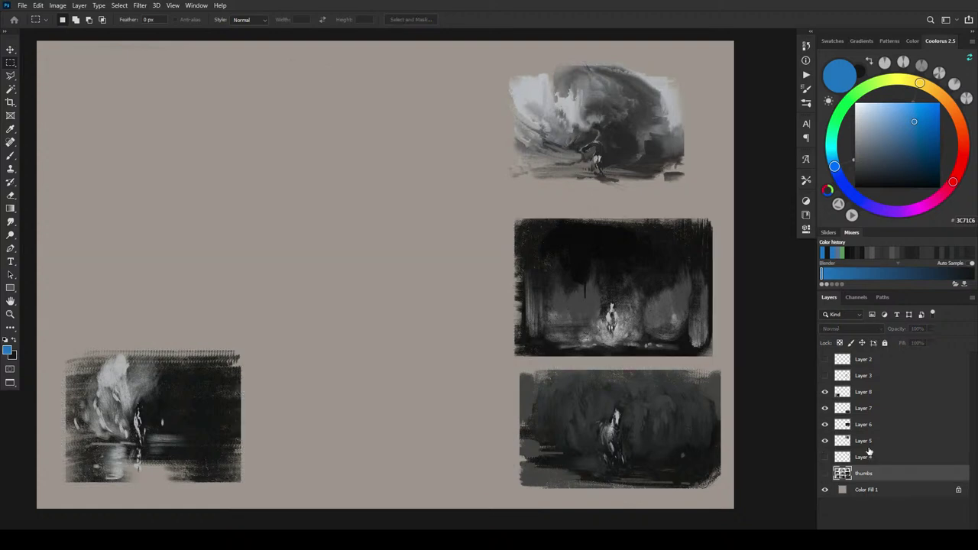
Move the four copied thumbnails together into a two-by-two grid near the middle of the canvas
key("v")
mouse_move(212, 400)
left_mouse_down()
mouse_move(322, 221)
mouse_move(298, 204)
left_mouse_up()
left_click_drag(640, 292, 476, 222)
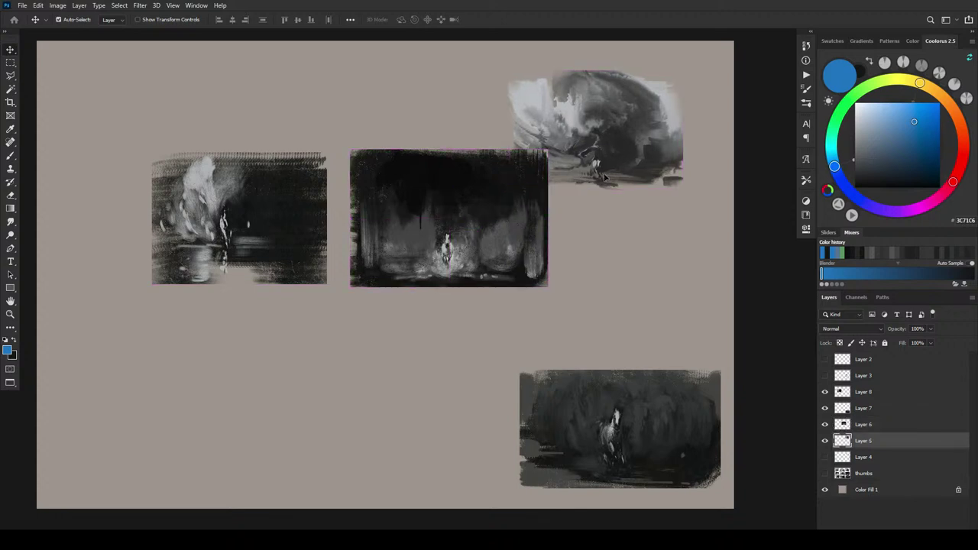
mouse_move(611, 154)
left_mouse_down()
mouse_move(310, 386)
mouse_move(263, 406)
left_mouse_up()
mouse_move(630, 441)
left_mouse_down()
mouse_move(416, 374)
mouse_move(457, 379)
left_mouse_up()
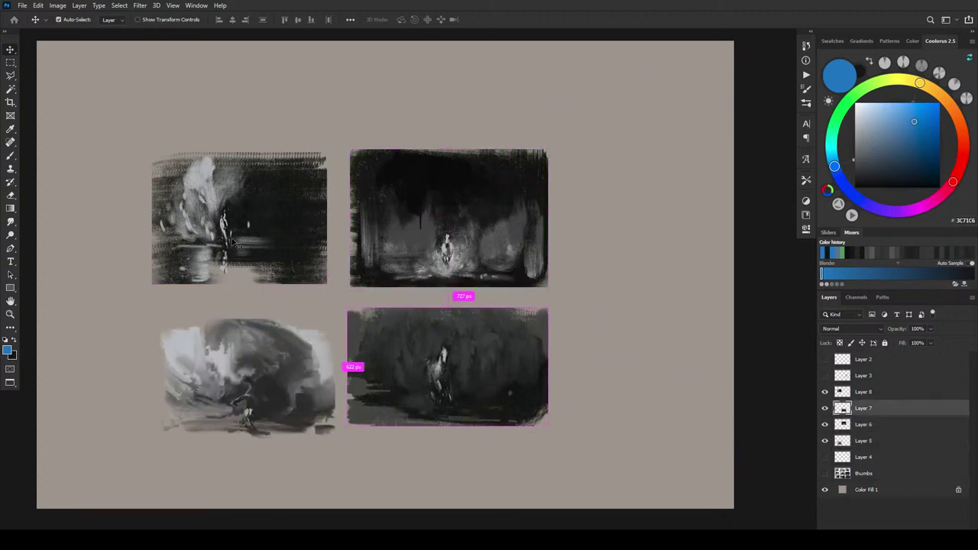
Rearrange the four thumbnails so the dark forest horse and firelit horse sit in the upper row, and shift the whole group toward the canvas centre
mouse_move(320, 164)
left_mouse_down()
mouse_move(516, 321)
mouse_move(315, 179)
mouse_move(310, 160)
mouse_move(333, 197)
left_mouse_up()
mouse_move(263, 227)
left_mouse_down()
mouse_move(252, 191)
mouse_move(216, 178)
left_mouse_up()
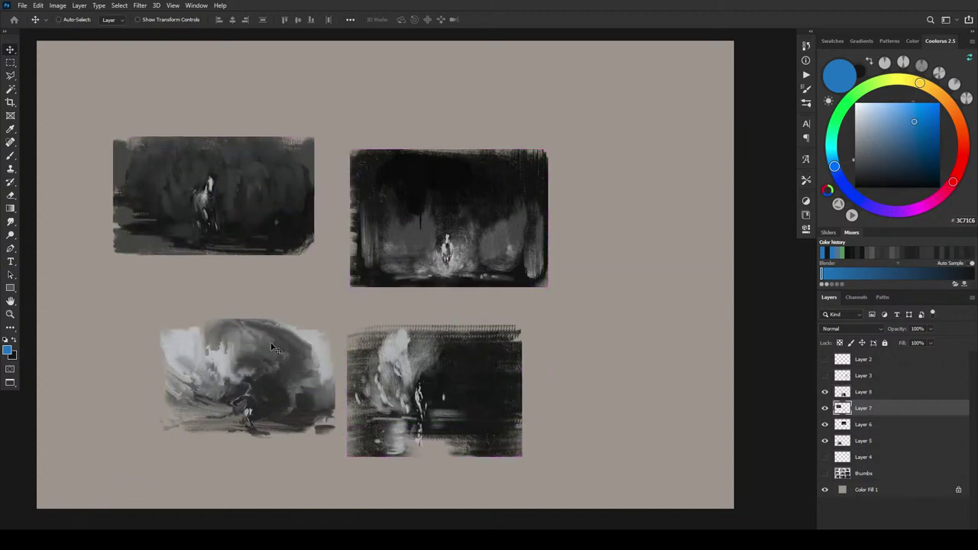
mouse_move(251, 372)
left_mouse_down()
mouse_move(428, 240)
mouse_move(226, 399)
mouse_move(228, 358)
mouse_move(191, 379)
left_mouse_up()
mouse_move(442, 261)
left_mouse_down()
mouse_move(462, 164)
mouse_move(440, 256)
mouse_move(435, 243)
mouse_move(474, 353)
mouse_move(473, 221)
mouse_move(468, 350)
left_mouse_up()
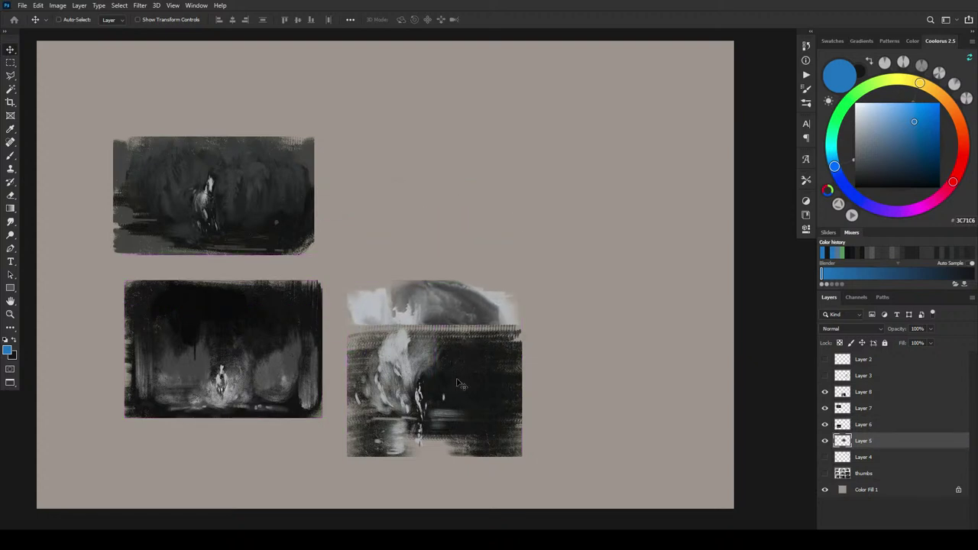
mouse_move(452, 425)
left_mouse_down()
mouse_move(450, 224)
mouse_move(447, 232)
left_mouse_up()
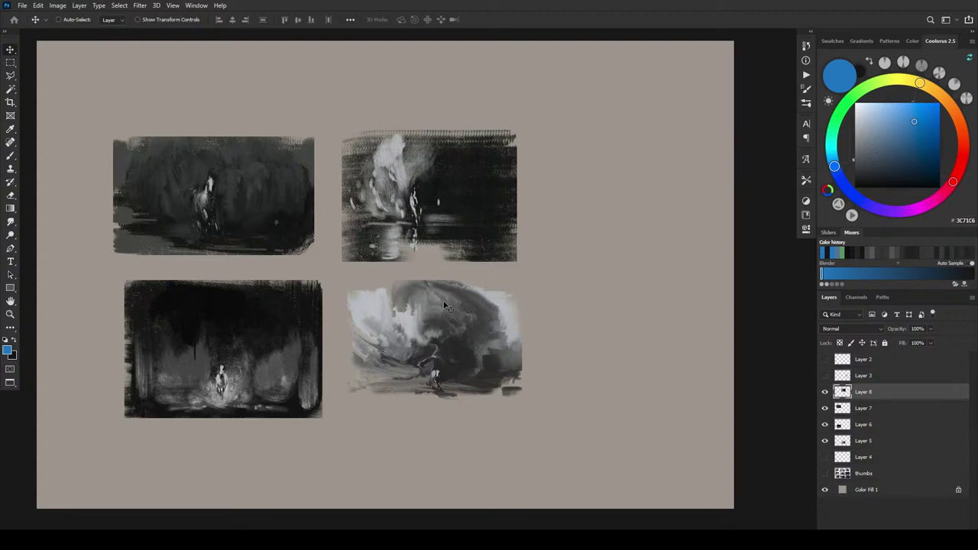
left_click(864, 441, "shift")
mouse_move(383, 308)
left_mouse_down()
mouse_move(493, 291)
mouse_move(441, 282)
left_mouse_up()
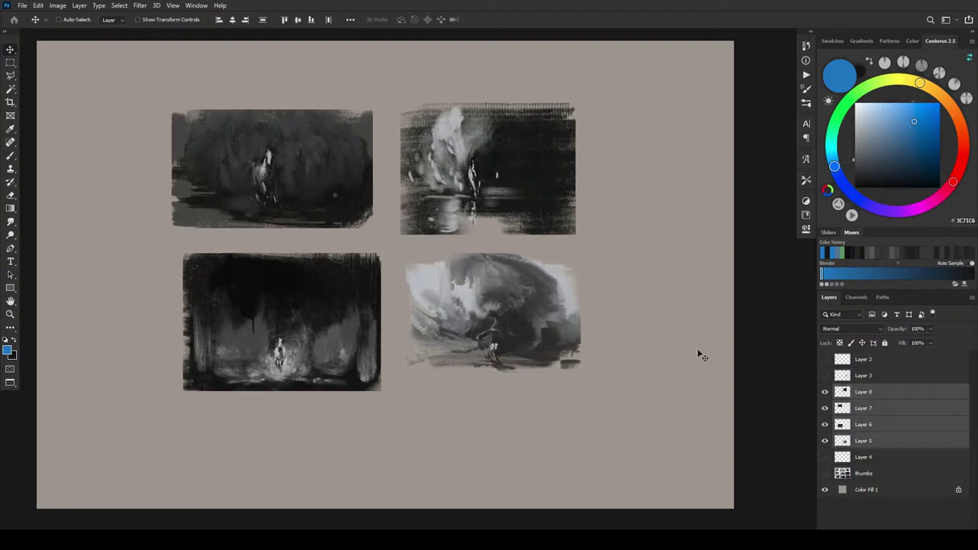
Flip the four thumbnail layers horizontally and nudge them to check the compositions mirrored, and undo both changes
left_click(37, 5)
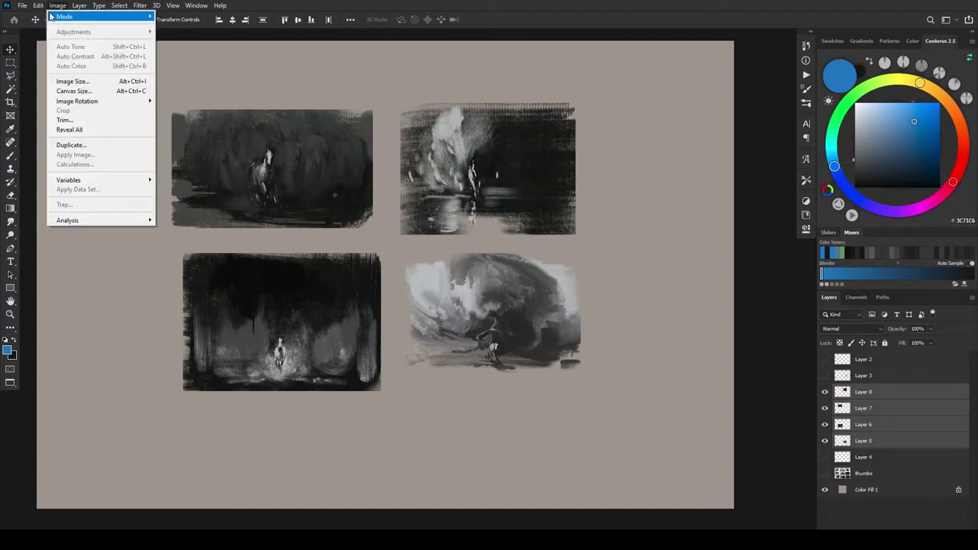
mouse_move(115, 238)
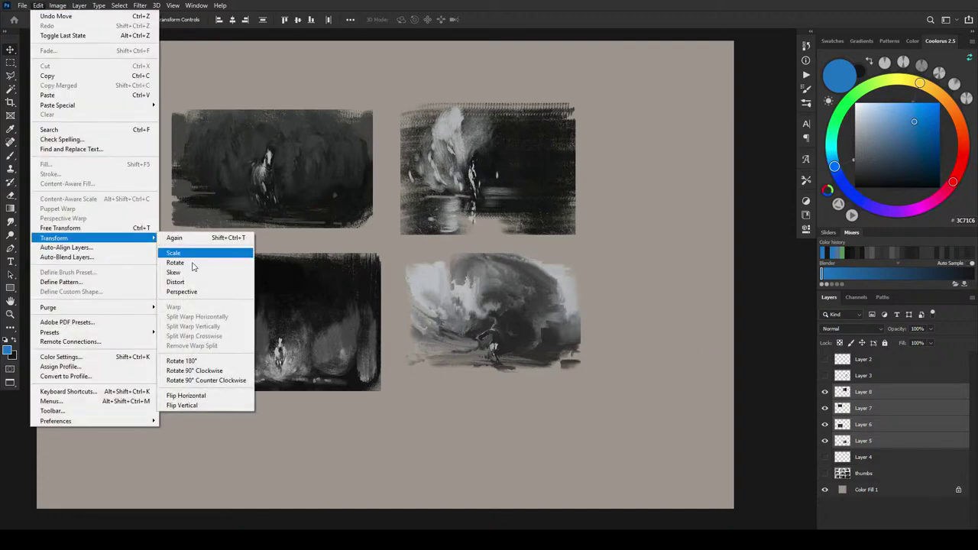
left_click(209, 396)
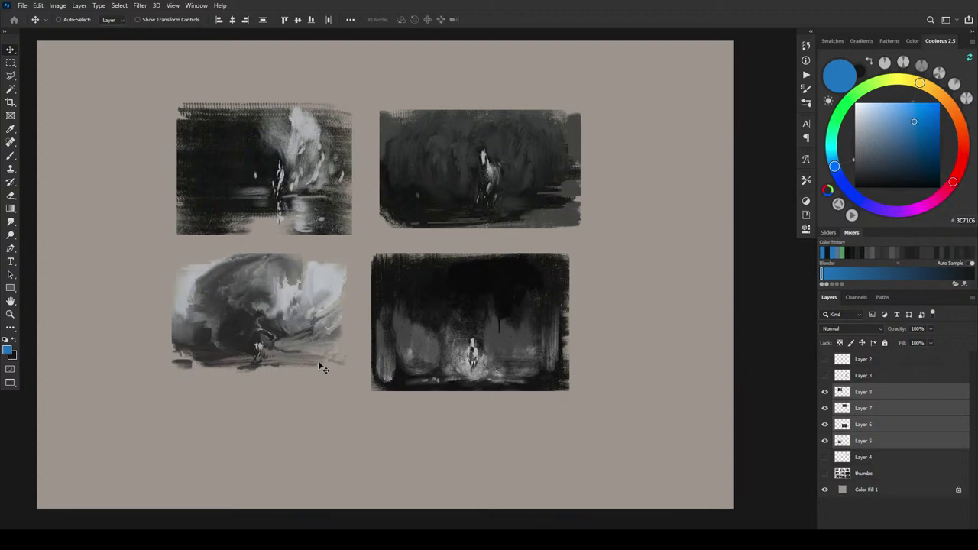
mouse_move(495, 312)
left_mouse_down()
mouse_move(519, 318)
mouse_move(520, 307)
left_mouse_up()
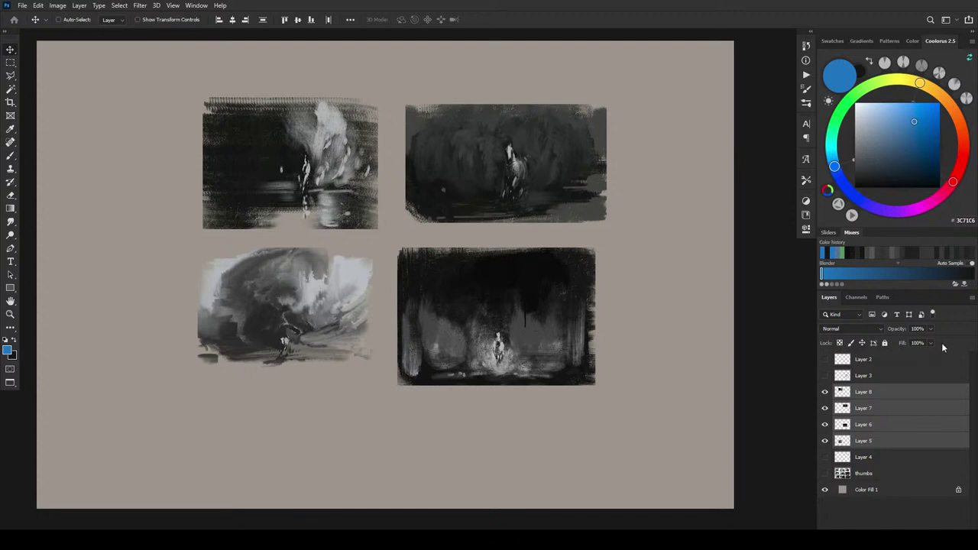
left_click(871, 393)
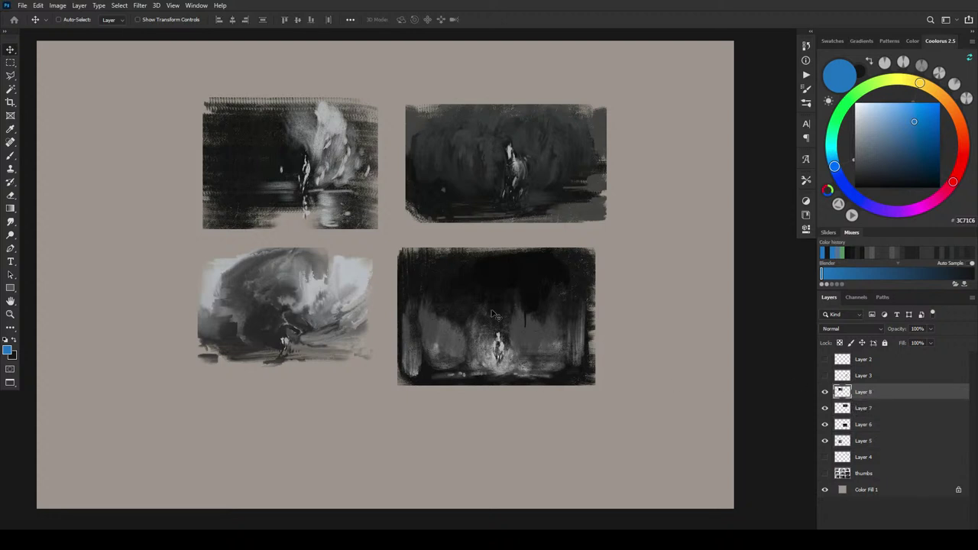
key("ctrl")
key("ctrl+z")
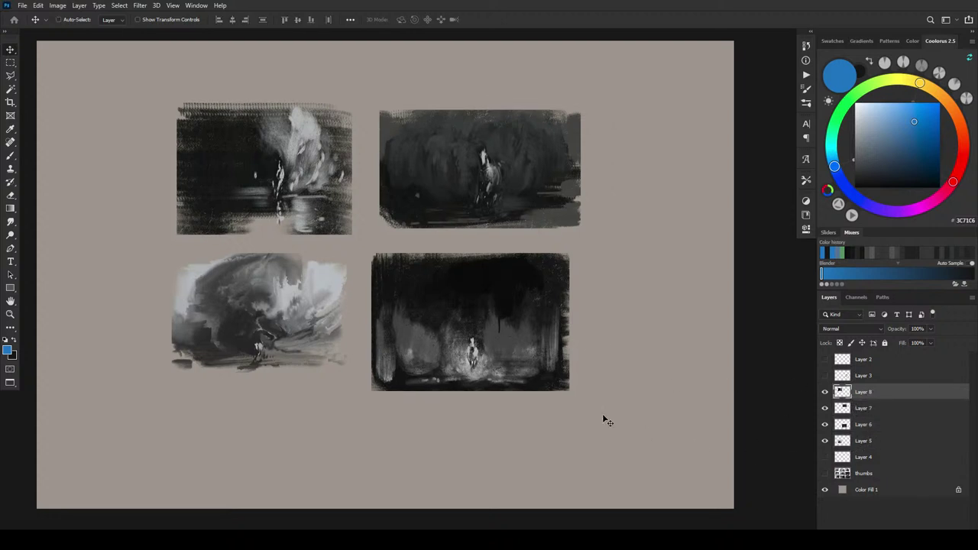
Examine the four arranged thumbnails at different magnifications to compare their compositions
key("z")
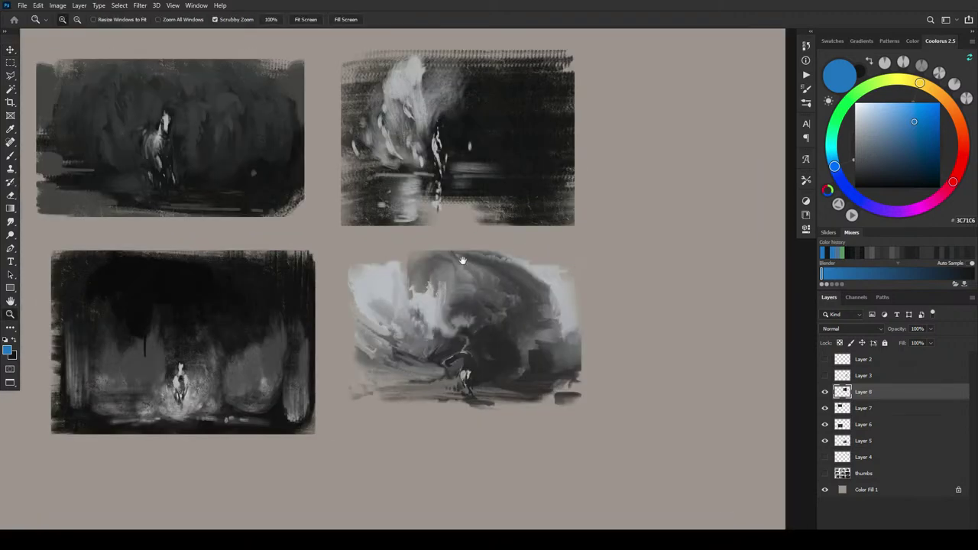
left_click_drag(440, 265, 604, 306)
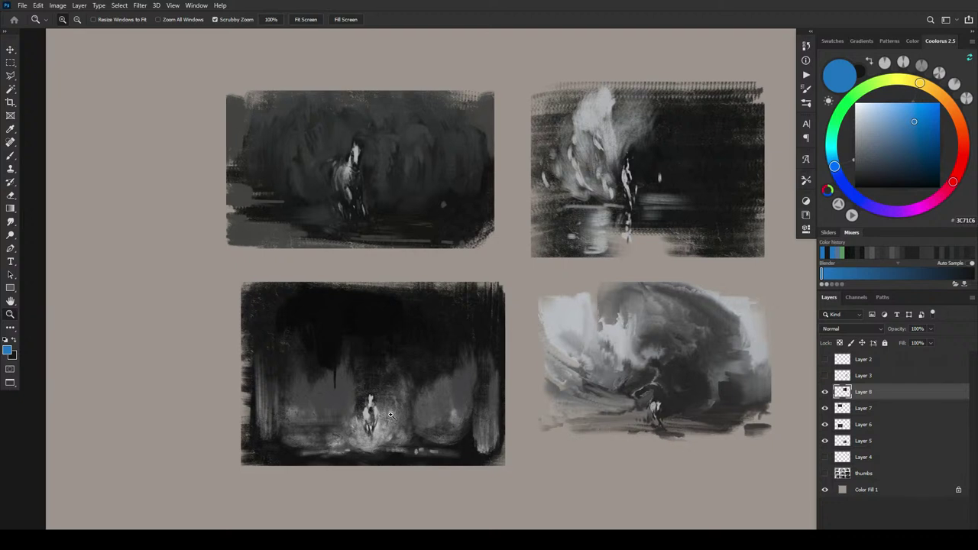
key("b")
scroll(402, 421, "down", 8)
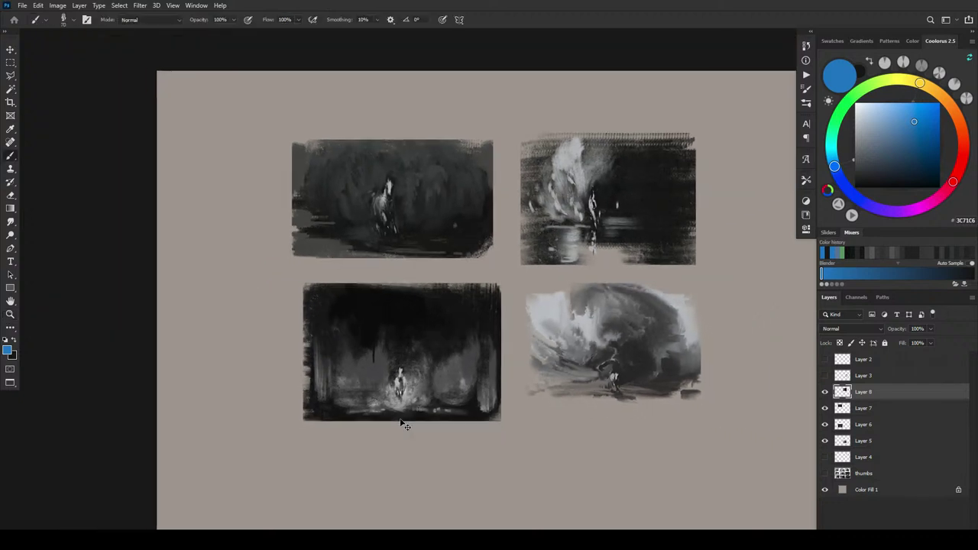
scroll(544, 465, "up", 1)
key("ctrl+plus")
key("ctrl+plus")
key("ctrl+plus")
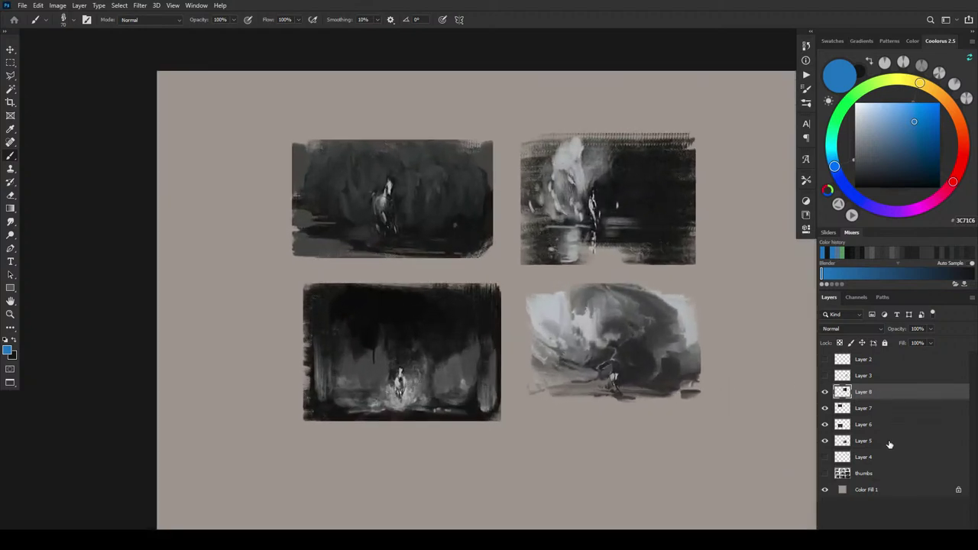
Scale the four thumbnail layers down and line them up in a row along the canvas's upper edge
left_click(887, 443, "shift")
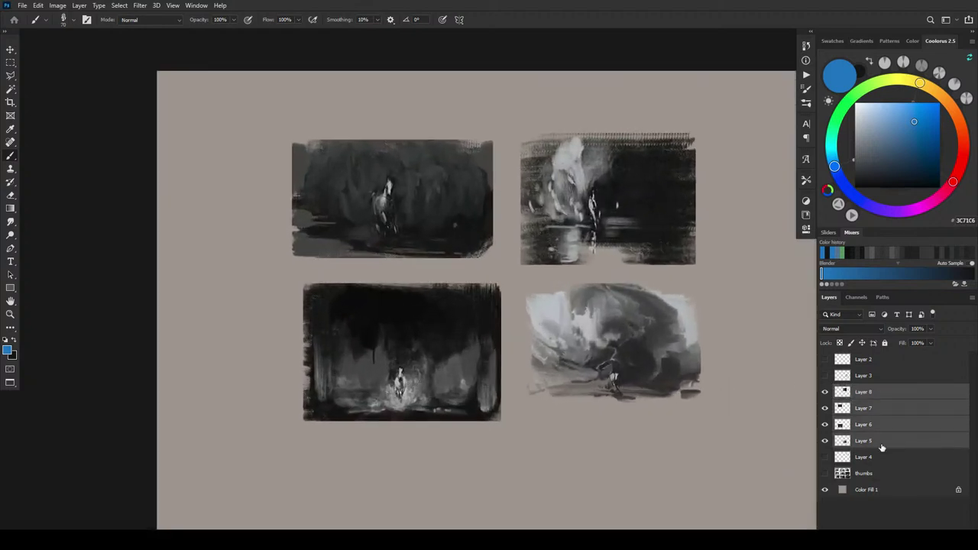
key("ctrl+t")
left_click_drag(700, 422, 530, 300)
left_click_drag(490, 271, 504, 144)
key("Return")
left_click_drag(266, 246, 658, 162)
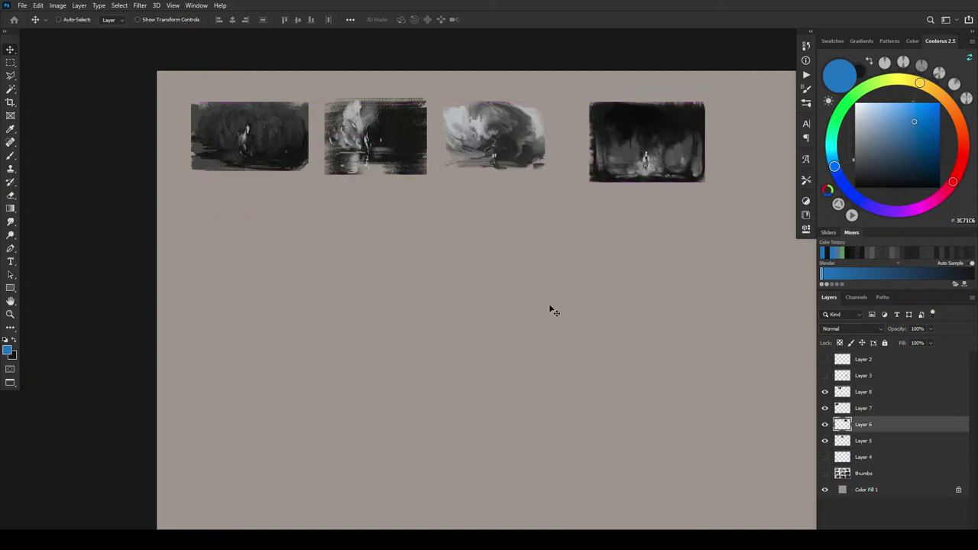
Sample a light grey from the stormy cloud thumbnail and paint a large pale backdrop with a large textured brush below the row
key("b")
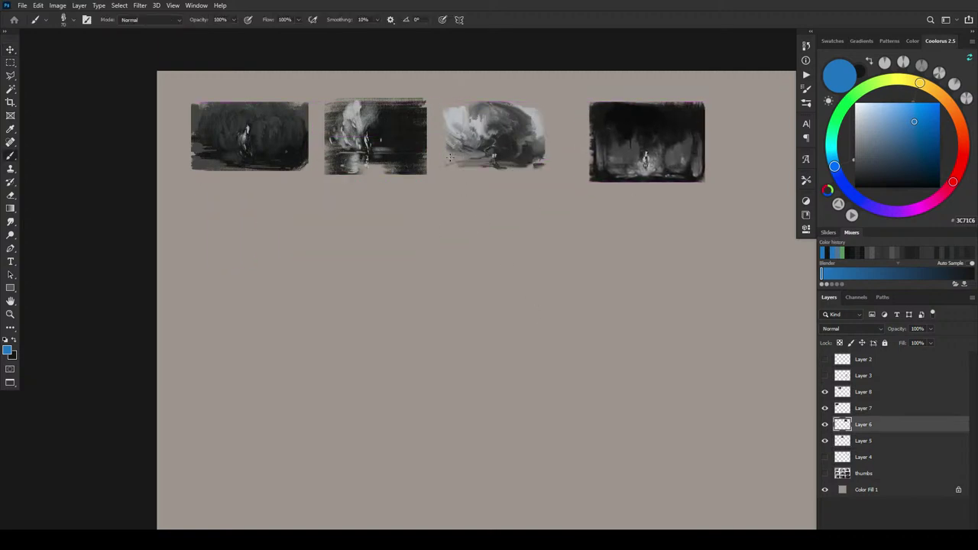
left_click(457, 120, "alt")
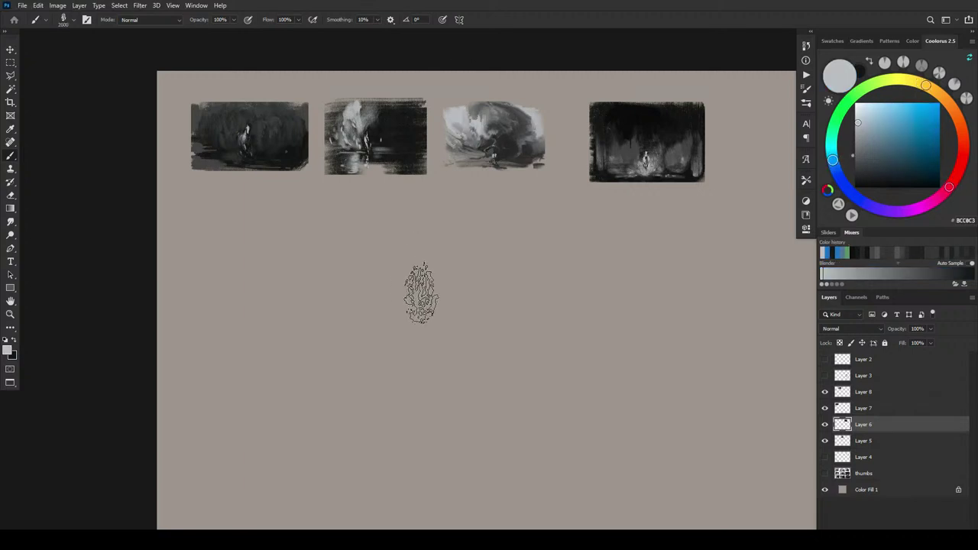
mouse_move(365, 306)
left_mouse_down()
mouse_move(611, 325)
mouse_move(516, 324)
mouse_move(403, 270)
mouse_move(437, 315)
mouse_move(421, 325)
mouse_move(349, 276)
mouse_move(400, 313)
mouse_move(380, 289)
mouse_move(619, 344)
left_mouse_up()
mouse_move(554, 283)
left_mouse_down()
mouse_move(463, 283)
mouse_move(655, 262)
left_mouse_up()
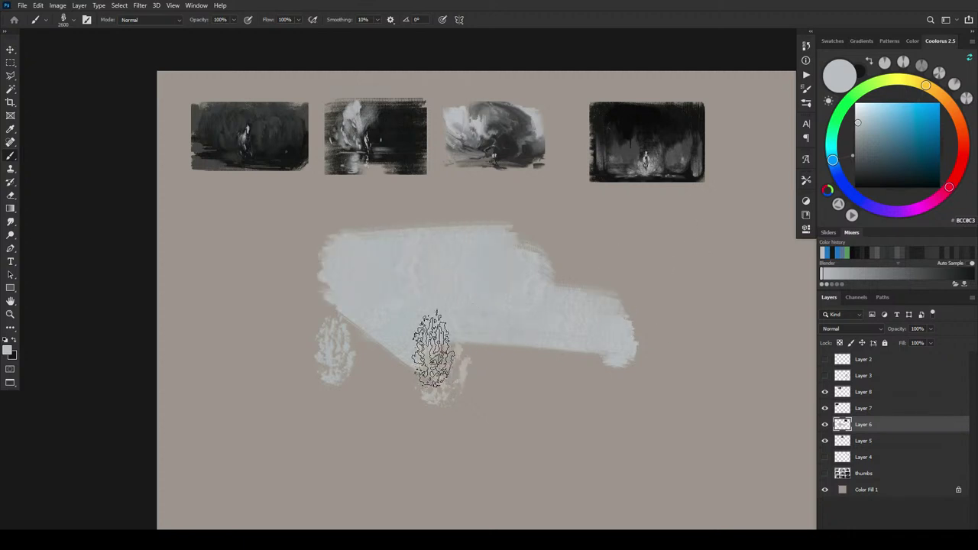
Paint near-black vertical masses on both sides and a dark ground across the lower half of the pale backdrop
key("x")
key("bracketright")
key("bracketright")
mouse_move(379, 240)
left_mouse_down()
mouse_move(412, 419)
mouse_move(380, 205)
left_mouse_up()
mouse_move(336, 184)
left_mouse_down()
mouse_move(323, 257)
mouse_move(337, 306)
left_mouse_up()
mouse_move(337, 359)
left_mouse_down()
mouse_move(431, 336)
mouse_move(601, 340)
mouse_move(590, 346)
mouse_move(550, 342)
mouse_move(623, 332)
mouse_move(674, 276)
mouse_move(567, 267)
mouse_move(682, 261)
mouse_move(697, 182)
mouse_move(684, 309)
mouse_move(709, 233)
mouse_move(703, 213)
mouse_move(705, 334)
mouse_move(589, 320)
mouse_move(647, 316)
mouse_move(609, 315)
mouse_move(585, 368)
left_mouse_up()
key("bracketright")
key("bracketleft")
mouse_move(346, 224)
left_mouse_down()
mouse_move(372, 246)
mouse_move(374, 284)
mouse_move(347, 219)
mouse_move(340, 329)
mouse_move(333, 265)
mouse_move(335, 325)
left_mouse_up()
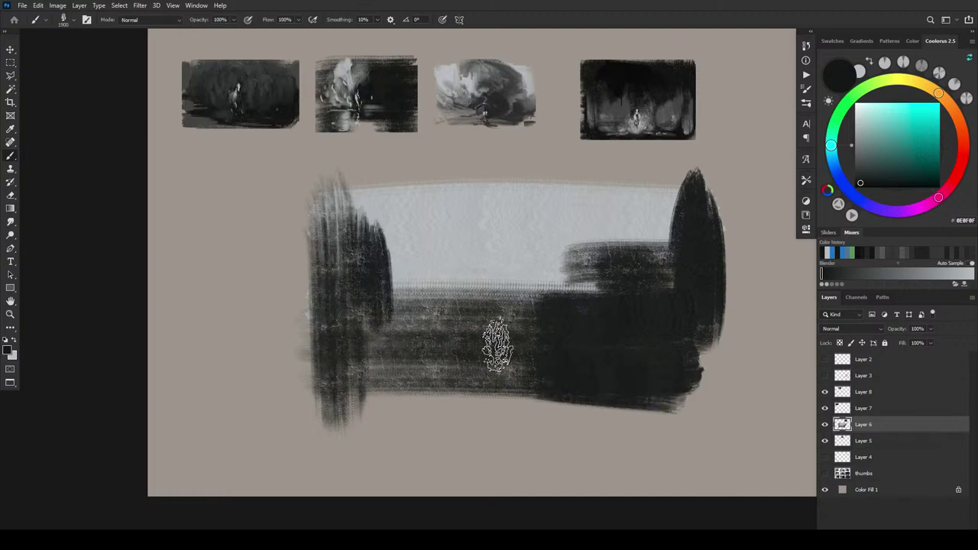
Cut the new painting onto its own layer, scale it down to about 60% and centre it below the thumbnail row
key("m")
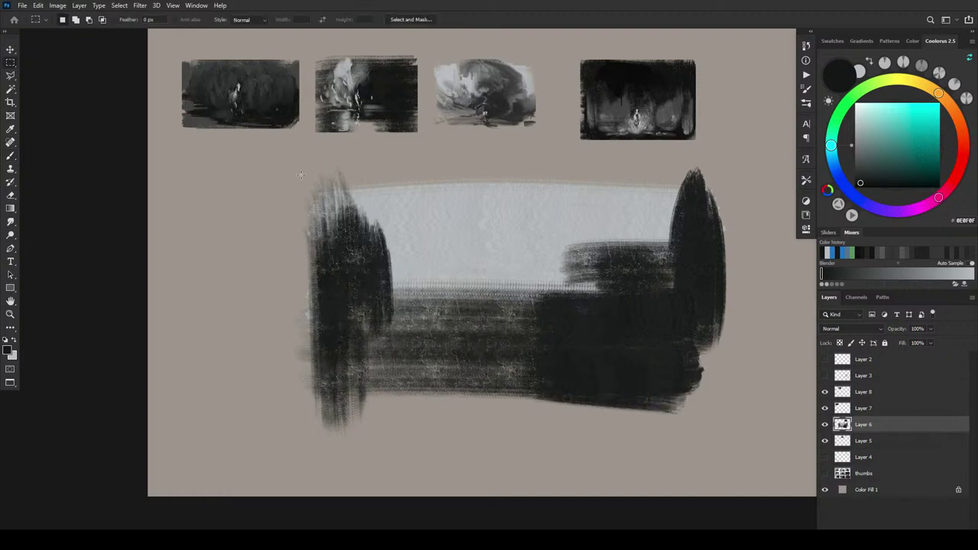
mouse_move(289, 142)
left_mouse_down()
mouse_move(705, 447)
mouse_move(753, 471)
left_mouse_up()
key("ctrl+x")
key("ctrl+v")
key("ctrl+t")
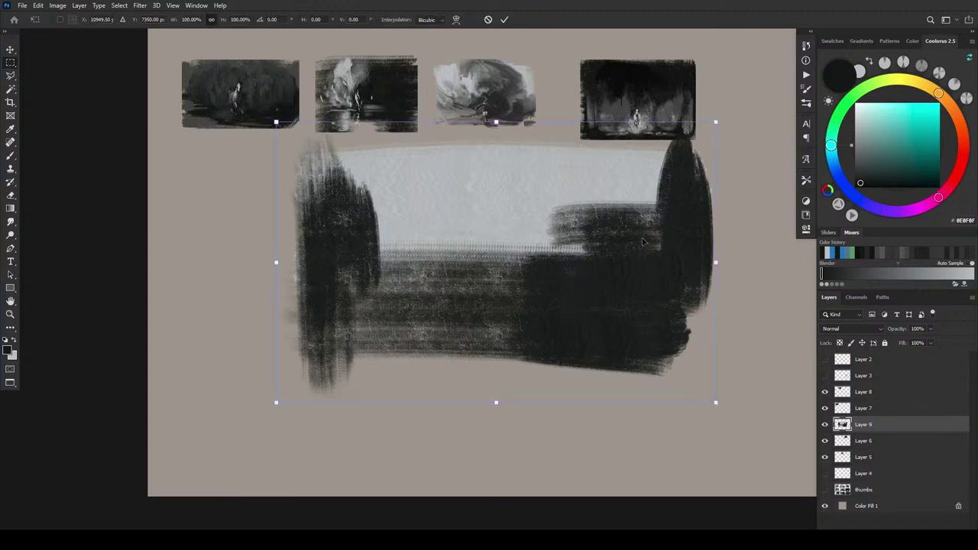
mouse_move(717, 120)
left_mouse_down()
mouse_move(616, 187)
mouse_move(630, 177)
left_mouse_up()
mouse_move(557, 267)
left_mouse_down()
mouse_move(545, 289)
mouse_move(554, 290)
left_mouse_up()
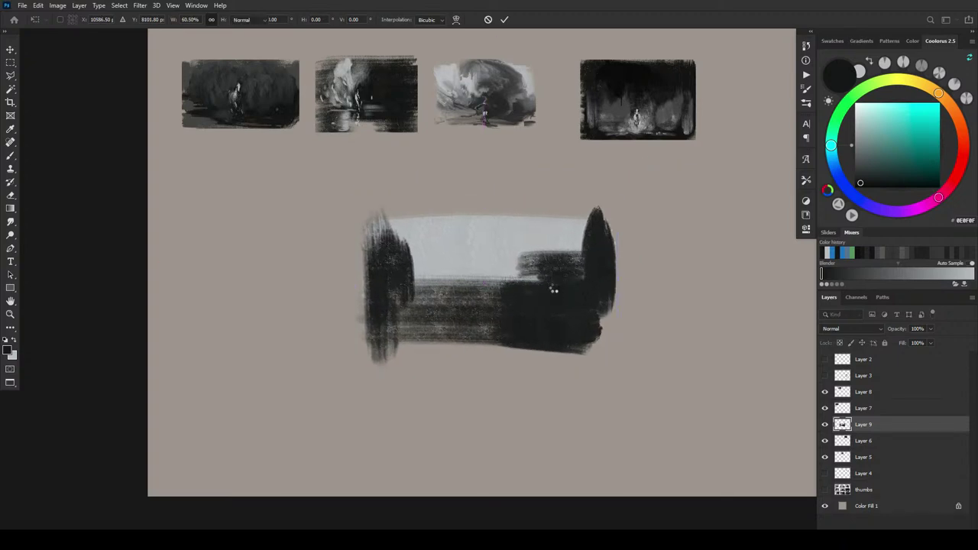
Sample a dark grey from the far-right thumbnail's background and paint a broad band across the middle of the new painting
key("ctrl+plus")
key("ctrl+plus")
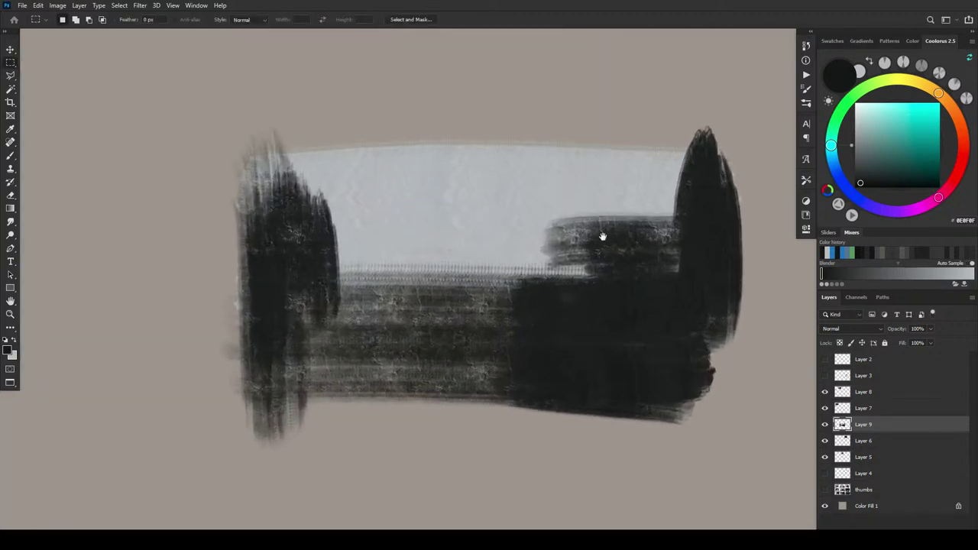
left_click_drag(602, 236, 594, 423)
key("ctrl+minus")
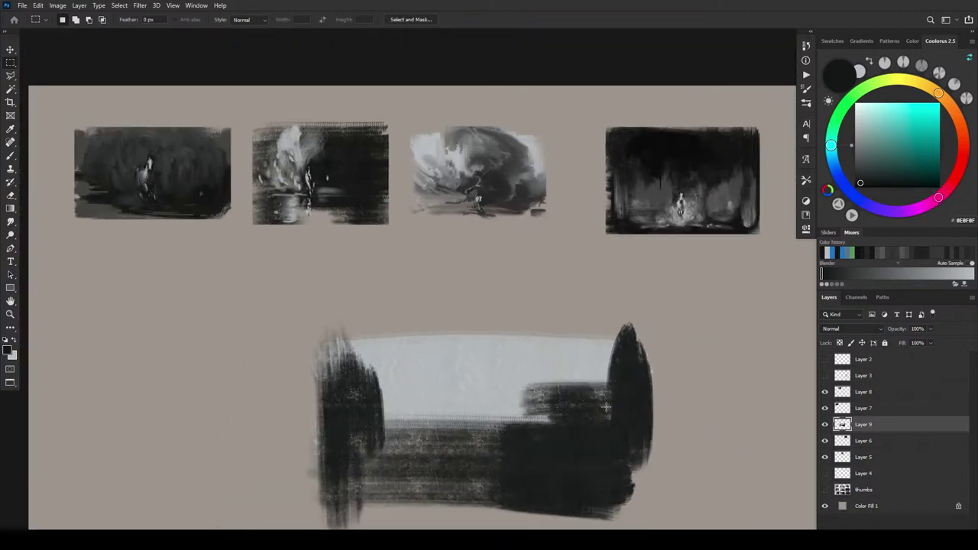
key("b")
left_click(408, 408, "alt")
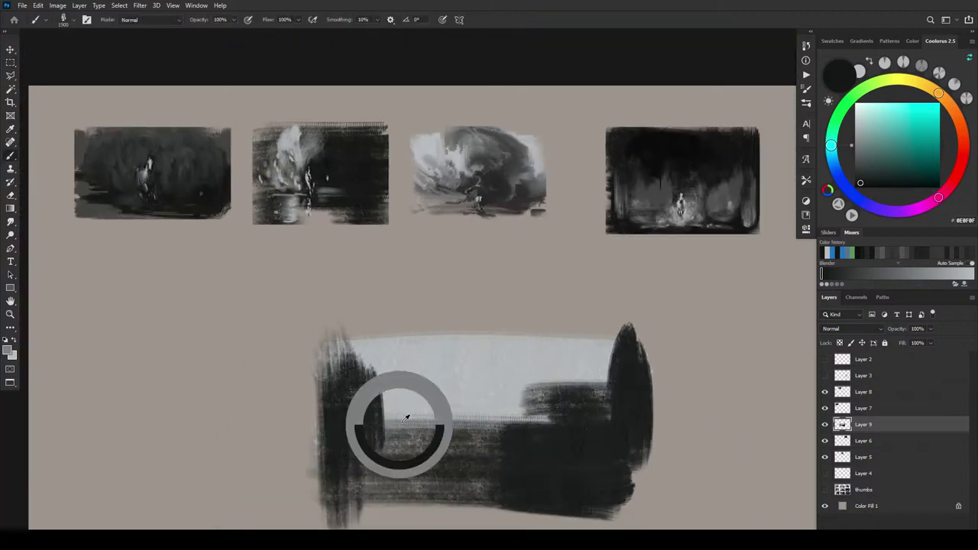
mouse_move(408, 409)
left_mouse_down()
mouse_move(507, 393)
mouse_move(455, 415)
mouse_move(487, 415)
mouse_move(364, 422)
mouse_move(570, 420)
mouse_move(366, 426)
mouse_move(348, 451)
mouse_move(588, 458)
mouse_move(638, 416)
left_mouse_up()
key("bracketright")
key("bracketright")
key("bracketright")
left_click(659, 197, "alt")
mouse_move(539, 390)
left_mouse_down()
mouse_move(545, 455)
mouse_move(625, 422)
mouse_move(600, 445)
mouse_move(402, 433)
mouse_move(356, 440)
mouse_move(587, 449)
mouse_move(511, 451)
left_mouse_up()
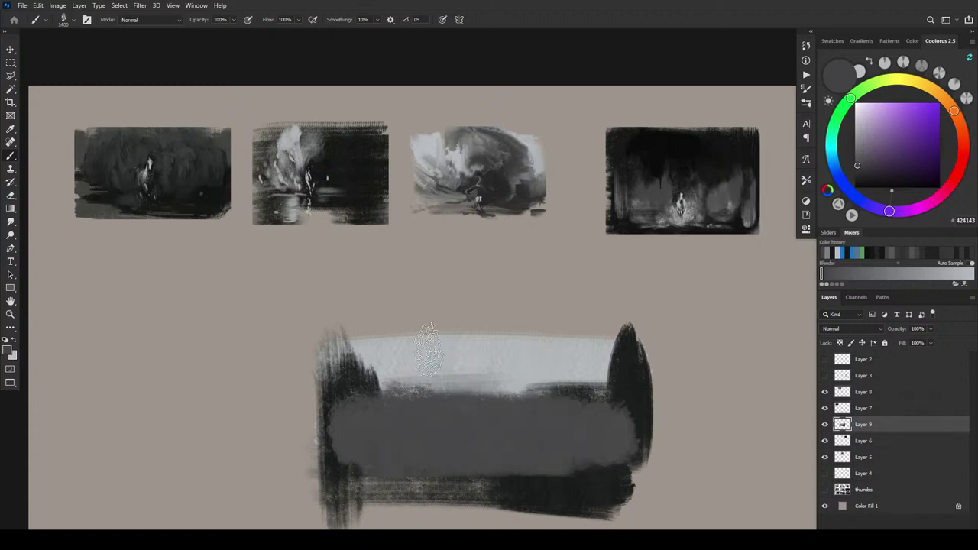
Sample near-black from the far-right thumbnail's overhead mass and paint over the light upper area with it
key("bracketleft")
key("bracketleft")
key("bracketleft")
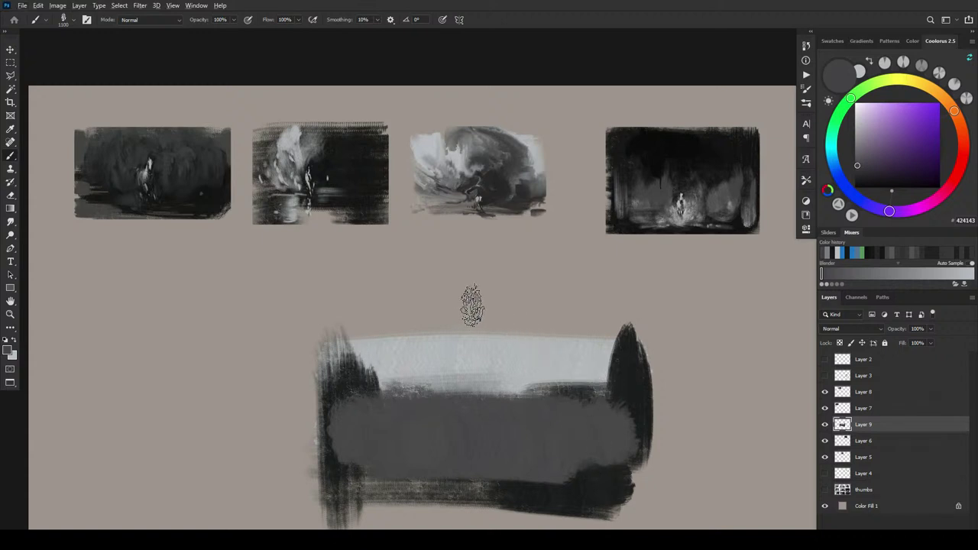
left_click(663, 149, "alt")
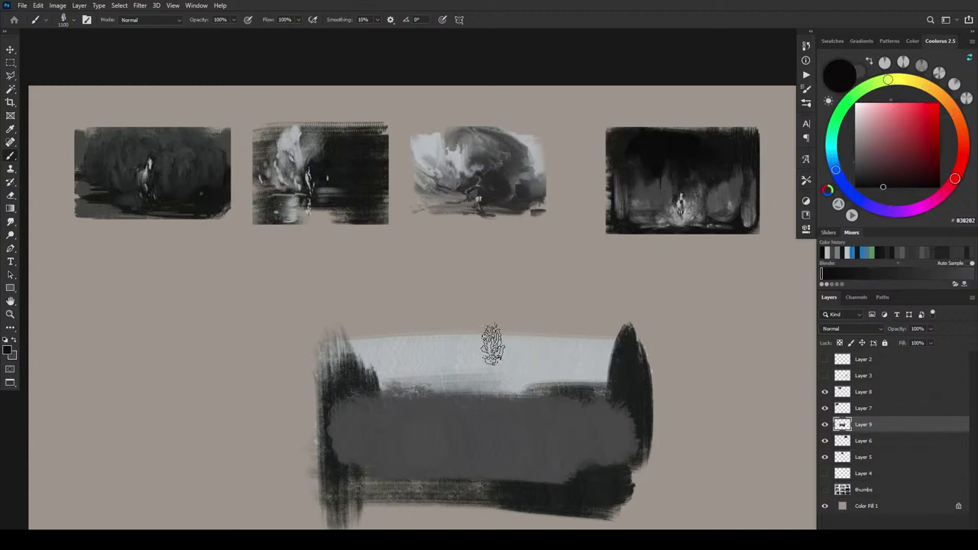
mouse_move(470, 348)
left_mouse_down()
mouse_move(358, 343)
mouse_move(385, 347)
mouse_move(419, 390)
mouse_move(436, 381)
mouse_move(422, 358)
mouse_move(396, 366)
mouse_move(357, 351)
mouse_move(358, 339)
mouse_move(529, 368)
mouse_move(587, 367)
mouse_move(546, 388)
mouse_move(574, 320)
mouse_move(607, 343)
left_mouse_up()
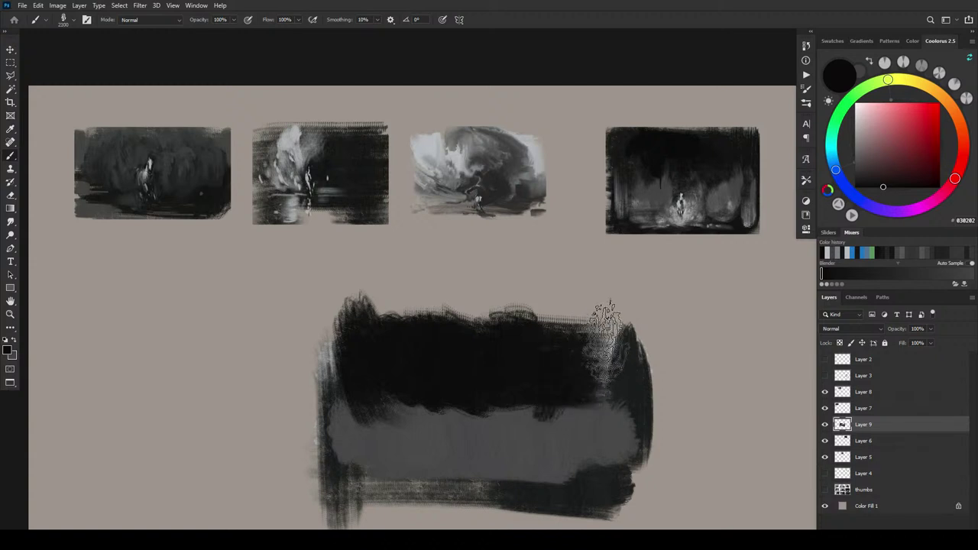
Paint near-black strokes over the right end of the overhead mass and down into the grey band
key("bracketleft")
key("bracketleft")
key("bracketleft")
key("bracketleft")
key("bracketleft")
key("bracketleft")
key("bracketleft")
key("bracketleft")
key("bracketleft")
key("bracketleft")
key("bracketleft")
key("bracketleft")
key("bracketleft")
key("bracketleft")
left_click_drag(620, 386, 610, 339)
key("bracketleft")
key("bracketleft")
key("bracketleft")
key("bracketleft")
key("bracketleft")
key("bracketleft")
key("bracketleft")
key("bracketleft")
key("bracketleft")
key("bracketleft")
key("bracketleft")
key("bracketleft")
key("bracketleft")
key("bracketleft")
key("bracketright")
key("bracketright")
key("bracketright")
key("bracketright")
key("bracketright")
key("bracketright")
key("bracketright")
key("bracketright")
key("bracketright")
key("bracketright")
key("bracketright")
key("bracketright")
key("bracketright")
key("bracketright")
key("bracketright")
key("bracketright")
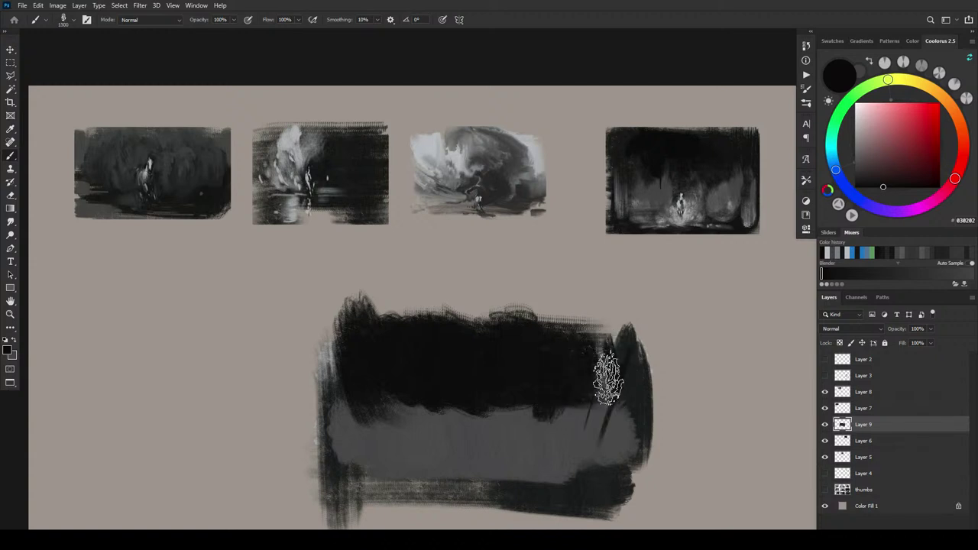
left_click_drag(610, 378, 598, 424)
Add a small near-black upright shape on the ground edge right of the painting's centre using a much smaller brush
key("bracketleft")
key("bracketleft")
key("bracketleft")
key("bracketleft")
key("bracketleft")
key("bracketleft")
key("bracketleft")
key("bracketleft")
key("bracketleft")
key("bracketleft")
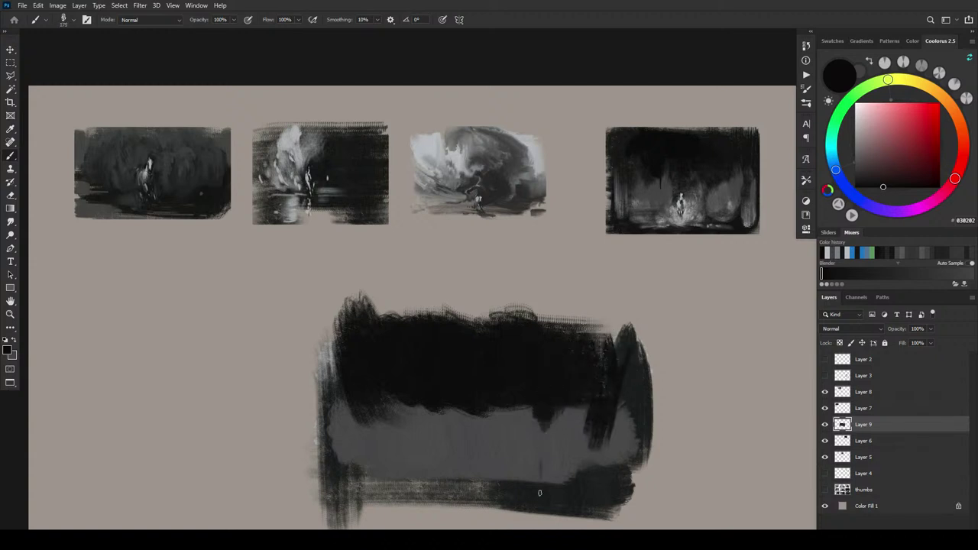
Extend the near-black overhead mass down into the grey at the centre and darken the painting's left edge
key("bracketright")
key("bracketright")
key("bracketright")
key("bracketright")
key("bracketright")
key("bracketright")
key("bracketright")
key("bracketright")
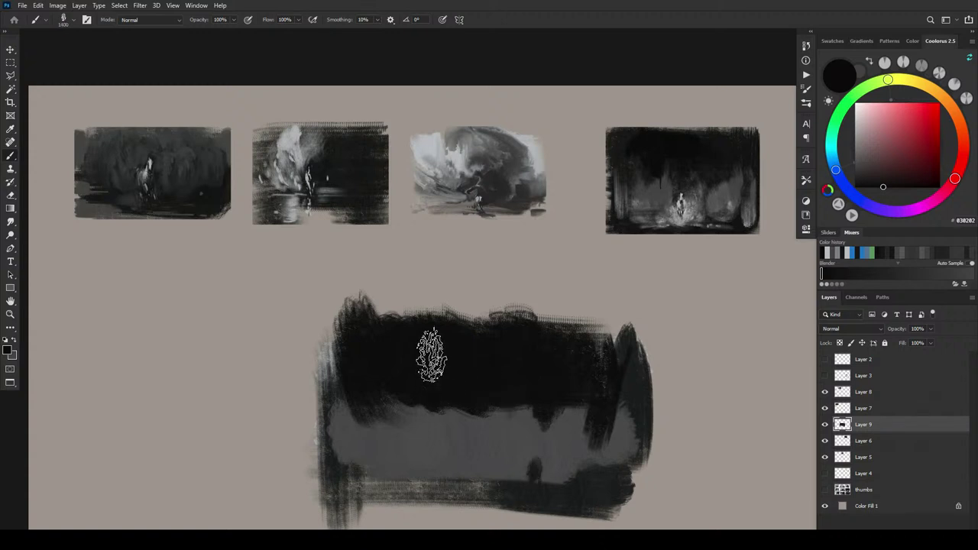
key("bracketleft")
key("bracketleft")
key("bracketleft")
key("bracketleft")
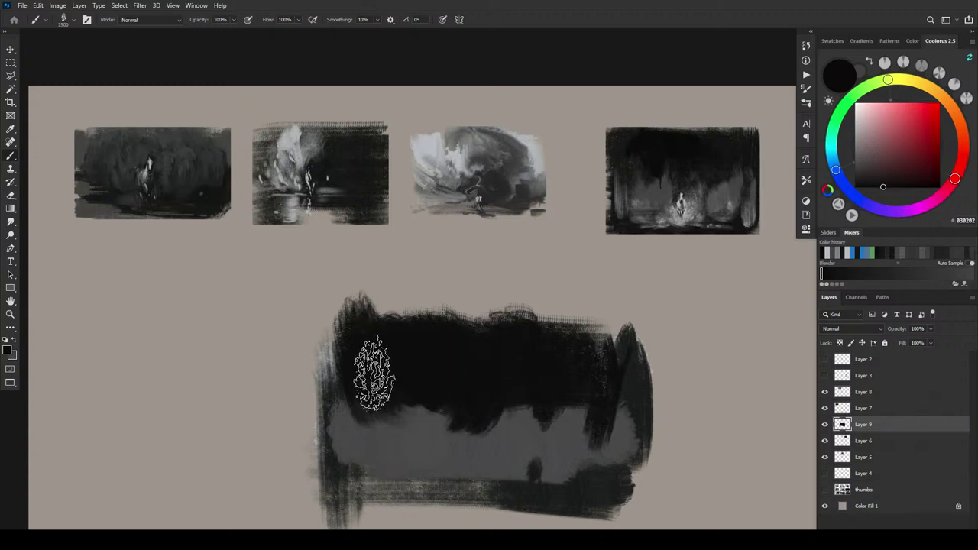
mouse_move(350, 389)
left_mouse_down()
mouse_move(334, 338)
mouse_move(328, 393)
mouse_move(336, 405)
left_mouse_up()
Sample dark grey from the painting and dab soft rounded shapes into the lower edge of the overhead mass
left_click(406, 406, "alt")
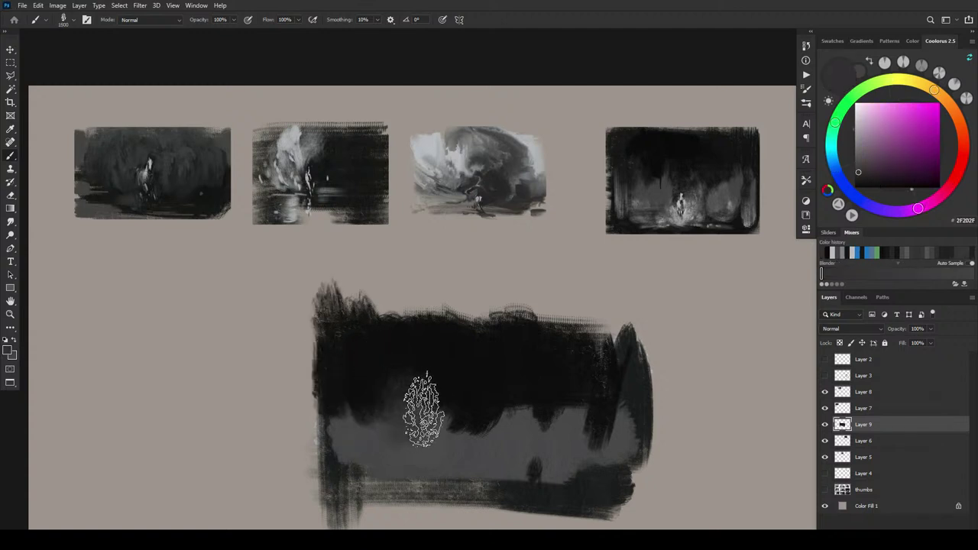
left_click(524, 413)
left_click(417, 413)
left_click(574, 419)
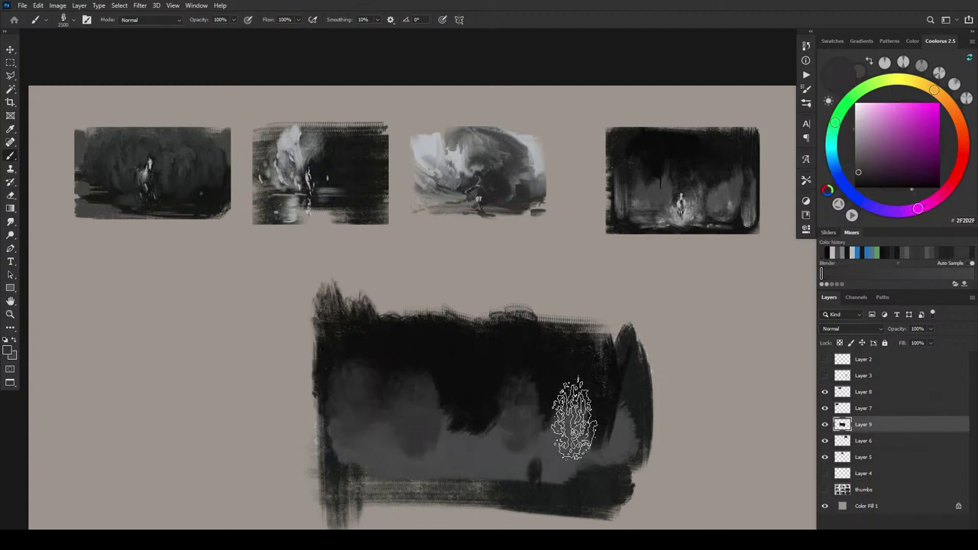
key("bracketleft")
key("bracketleft")
key("bracketleft")
key("bracketleft")
key("bracketleft")
key("bracketleft")
key("bracketleft")
Smudge the central dark and grey shapes together with diagonal pulls, and undo the stray patch smeared above the painting
key("r")
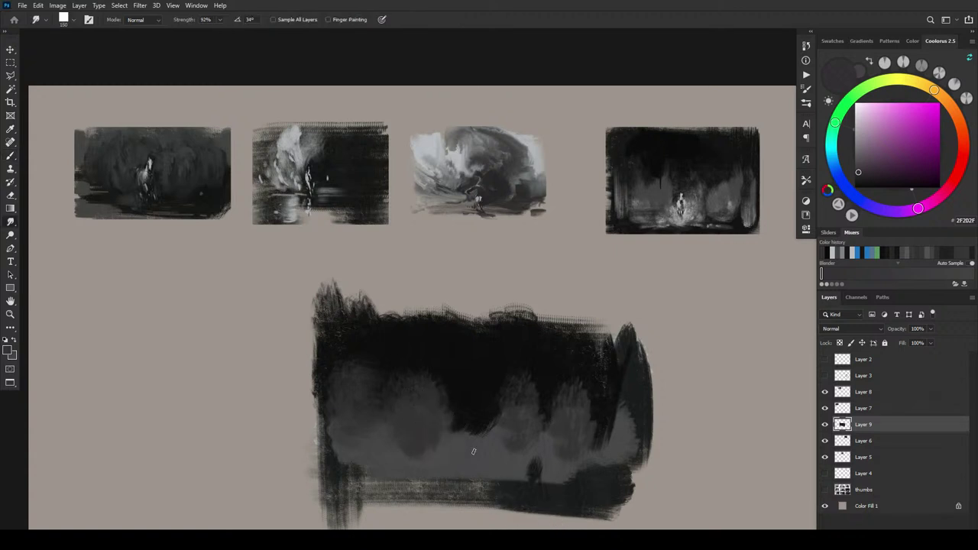
mouse_move(429, 398)
left_mouse_down()
mouse_move(430, 422)
mouse_move(418, 390)
mouse_move(417, 423)
mouse_move(377, 395)
mouse_move(496, 418)
mouse_move(468, 452)
left_mouse_up()
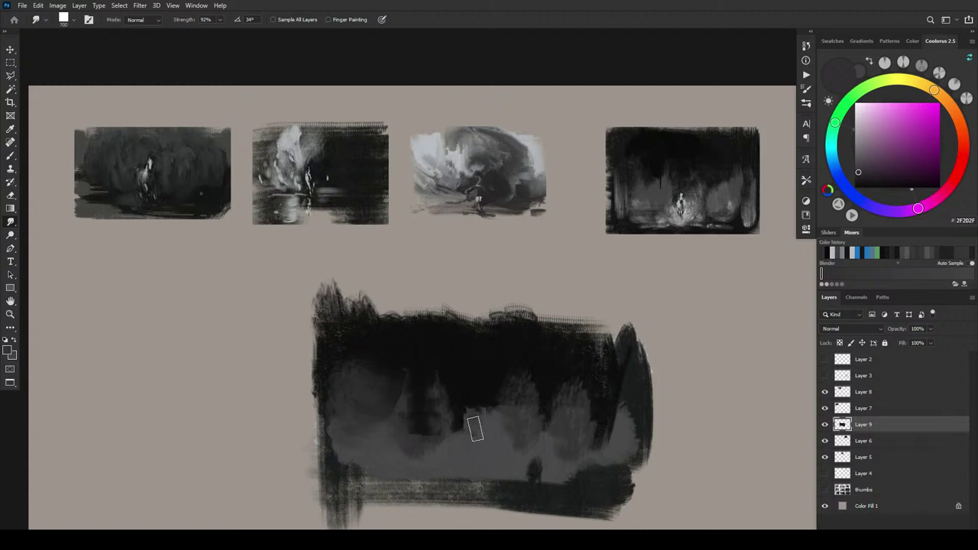
mouse_move(487, 381)
left_mouse_down()
mouse_move(494, 413)
mouse_move(506, 382)
mouse_move(494, 447)
mouse_move(515, 396)
mouse_move(509, 415)
mouse_move(523, 406)
mouse_move(515, 440)
mouse_move(529, 436)
mouse_move(499, 447)
mouse_move(508, 456)
mouse_move(517, 417)
mouse_move(499, 455)
mouse_move(511, 455)
mouse_move(473, 464)
mouse_move(497, 475)
left_mouse_up()
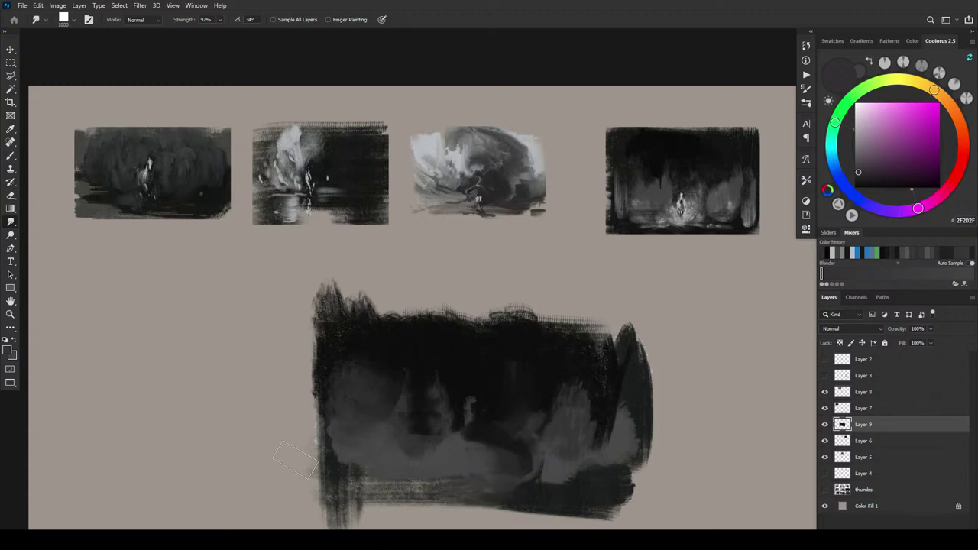
mouse_move(526, 421)
left_mouse_down()
mouse_move(509, 452)
mouse_move(482, 467)
mouse_move(542, 411)
mouse_move(513, 426)
mouse_move(563, 356)
mouse_move(499, 215)
left_mouse_up()
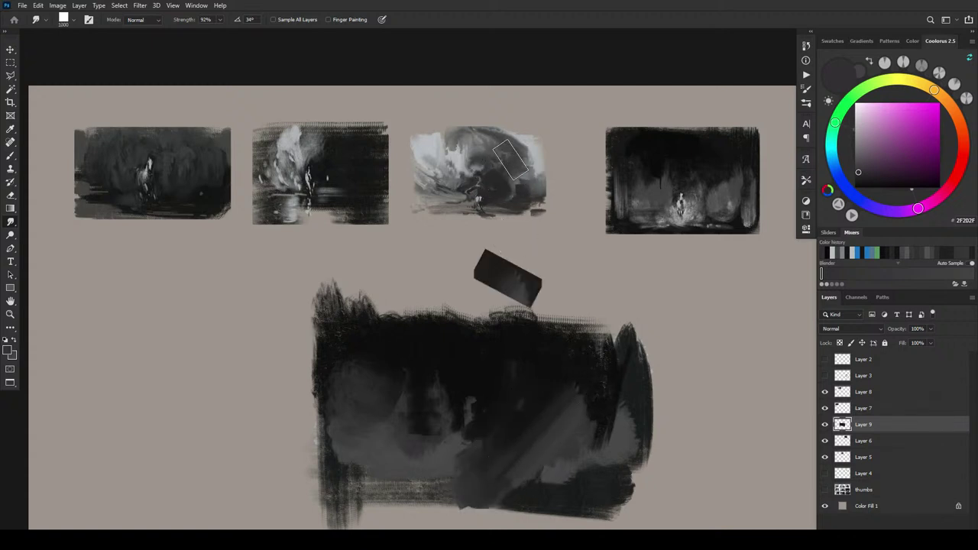
key("ctrl+z")
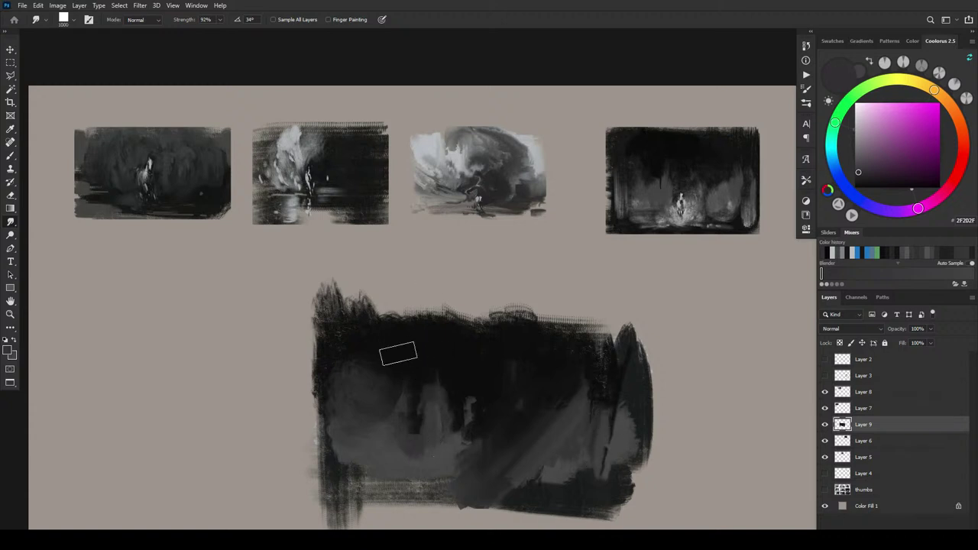
Smudge the dark overhead mass down into a broad trunk left of centre and pull grey across the lower-left ground
key("]")
key("]")
key("]")
key("]")
mouse_move(398, 354)
left_mouse_down()
mouse_move(399, 399)
mouse_move(379, 350)
mouse_move(384, 391)
mouse_move(400, 399)
mouse_move(417, 444)
mouse_move(434, 414)
mouse_move(485, 399)
left_mouse_up()
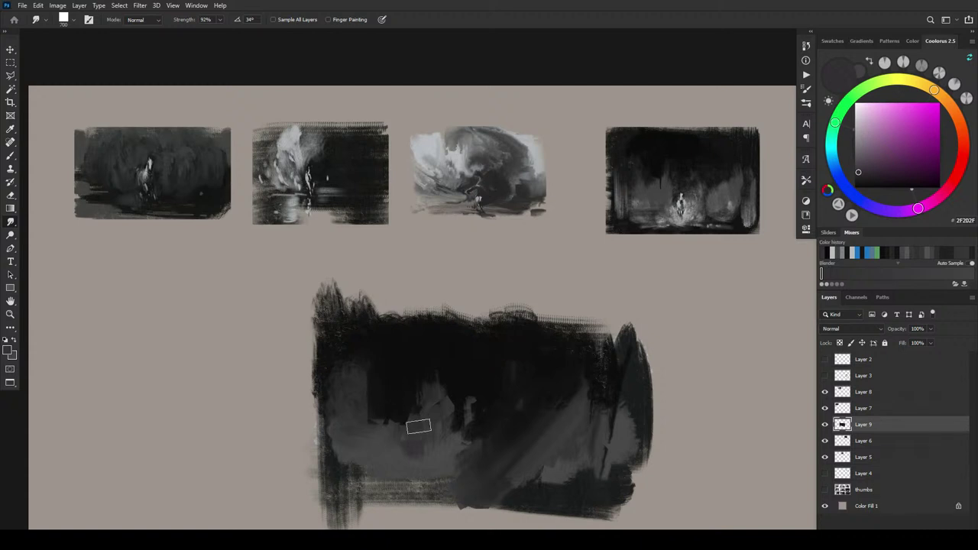
left_click_drag(325, 448, 424, 480)
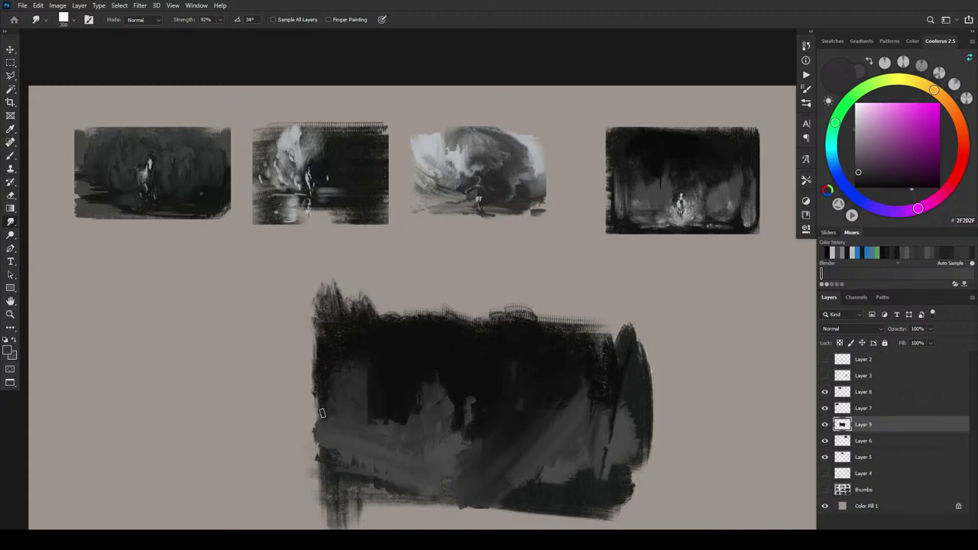
Smudge grey out past the painting's left edge, add a dark central trunk and soften the shapes right of centre
mouse_move(385, 434)
left_mouse_down()
mouse_move(306, 402)
mouse_move(332, 395)
mouse_move(366, 361)
left_mouse_up()
mouse_move(497, 416)
left_mouse_down()
mouse_move(528, 392)
mouse_move(469, 444)
mouse_move(535, 395)
mouse_move(475, 445)
mouse_move(526, 402)
mouse_move(469, 375)
mouse_move(507, 386)
mouse_move(534, 420)
left_mouse_up()
mouse_move(489, 462)
left_mouse_down()
mouse_move(557, 398)
mouse_move(499, 391)
mouse_move(515, 402)
mouse_move(468, 380)
mouse_move(554, 391)
mouse_move(564, 354)
mouse_move(521, 402)
mouse_move(472, 371)
mouse_move(517, 393)
mouse_move(464, 377)
mouse_move(523, 395)
mouse_move(468, 371)
mouse_move(517, 360)
mouse_move(556, 386)
left_mouse_up()
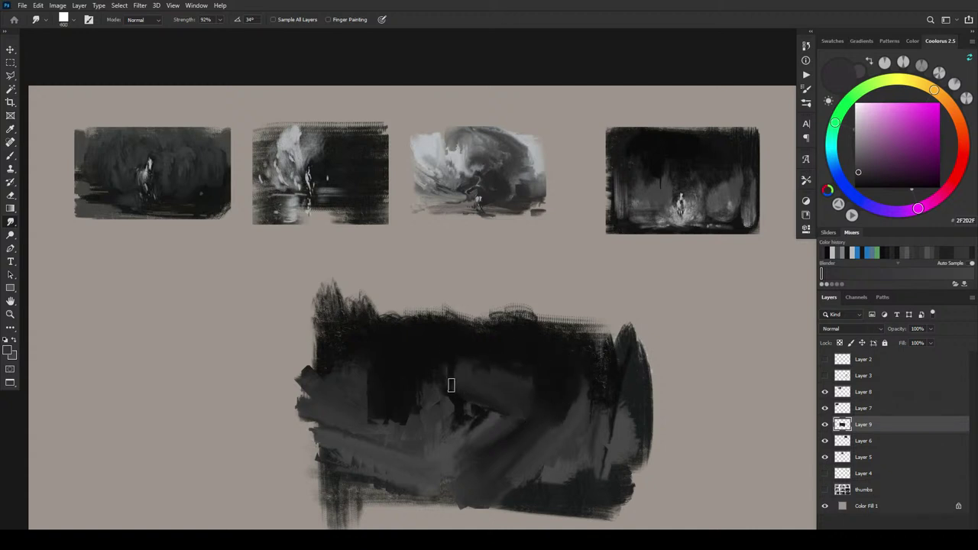
left_click_drag(451, 373, 456, 446)
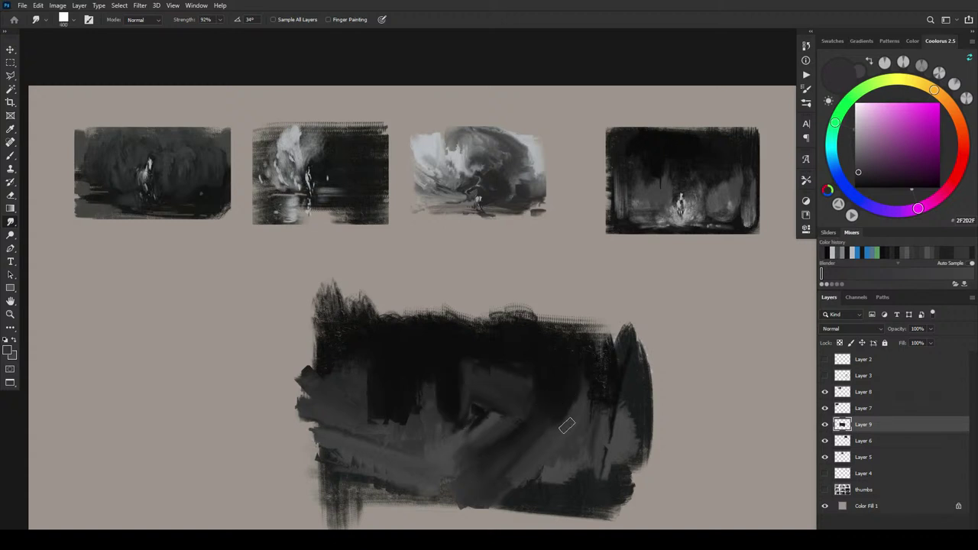
mouse_move(574, 388)
left_mouse_down()
mouse_move(544, 451)
mouse_move(564, 438)
left_mouse_up()
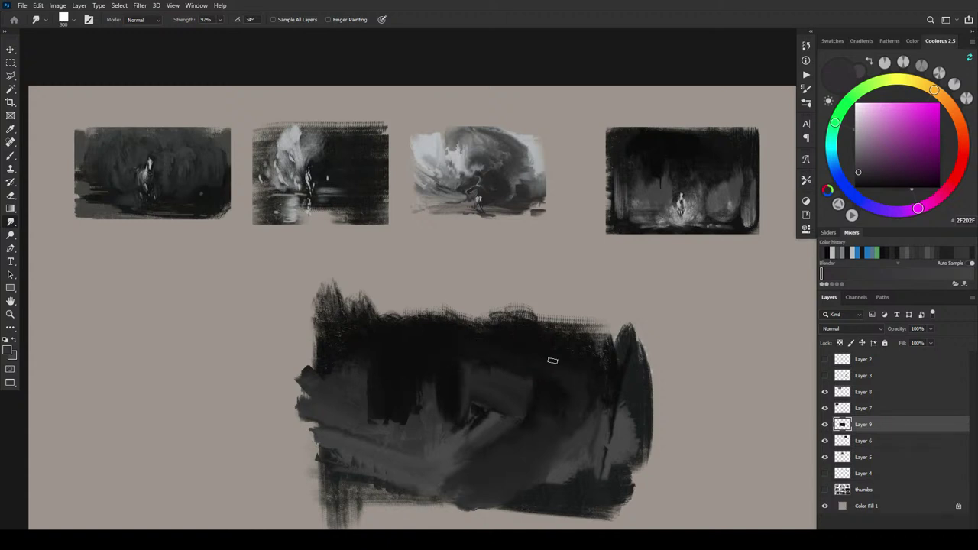
Smudge the painting's top and right edges with a larger tip to square them off and blend the upper dark mass
key("bracketright")
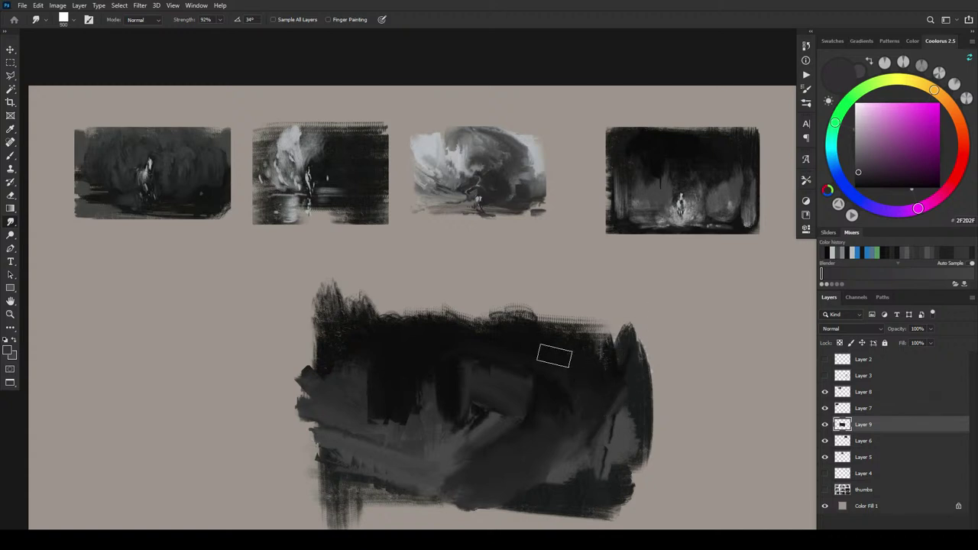
mouse_move(613, 367)
left_mouse_down()
mouse_move(613, 343)
mouse_move(554, 338)
mouse_move(613, 331)
mouse_move(576, 326)
mouse_move(633, 344)
left_mouse_up()
mouse_move(646, 361)
left_mouse_down()
mouse_move(491, 320)
mouse_move(373, 309)
mouse_move(561, 322)
mouse_move(320, 315)
mouse_move(385, 330)
mouse_move(537, 321)
mouse_move(499, 315)
mouse_move(435, 323)
mouse_move(669, 330)
mouse_move(409, 313)
mouse_move(375, 321)
mouse_move(402, 322)
mouse_move(390, 311)
mouse_move(317, 334)
mouse_move(317, 365)
mouse_move(319, 344)
mouse_move(479, 412)
mouse_move(473, 448)
mouse_move(435, 432)
mouse_move(437, 454)
mouse_move(427, 412)
mouse_move(420, 453)
mouse_move(466, 440)
mouse_move(444, 444)
mouse_move(447, 415)
mouse_move(452, 443)
mouse_move(453, 414)
mouse_move(471, 433)
mouse_move(473, 414)
mouse_move(495, 412)
mouse_move(480, 428)
mouse_move(470, 403)
mouse_move(427, 458)
mouse_move(421, 450)
mouse_move(401, 462)
mouse_move(378, 443)
mouse_move(353, 440)
mouse_move(445, 447)
mouse_move(351, 441)
left_mouse_up()
key("bracketleft")
key("bracketleft")
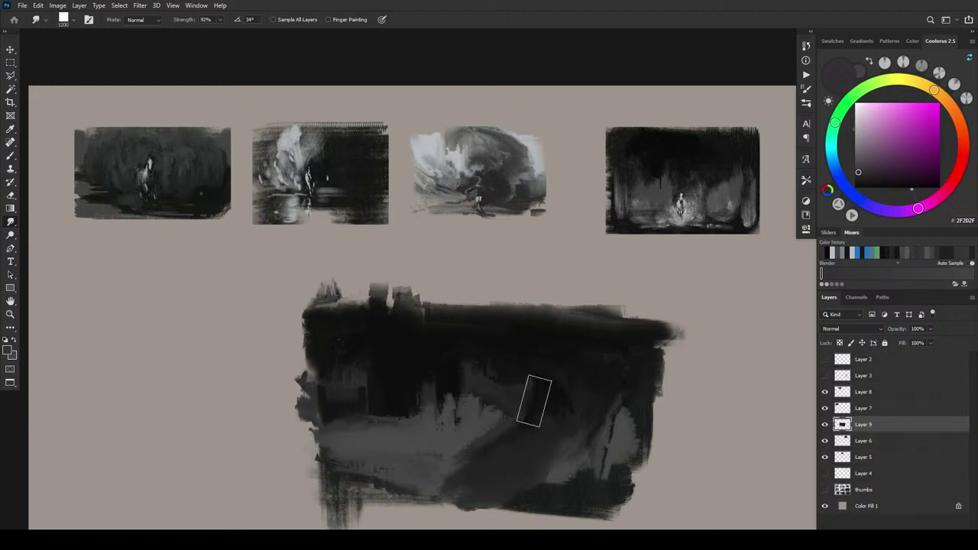
Smudge the lower-right ground and pull the bottom edge of the painting into a straighter border
key("bracketleft")
key("bracketleft")
key("bracketleft")
key("bracketleft")
key("bracketleft")
key("bracketleft")
key("bracketleft")
mouse_move(571, 469)
left_mouse_down()
mouse_move(565, 461)
mouse_move(556, 472)
left_mouse_up()
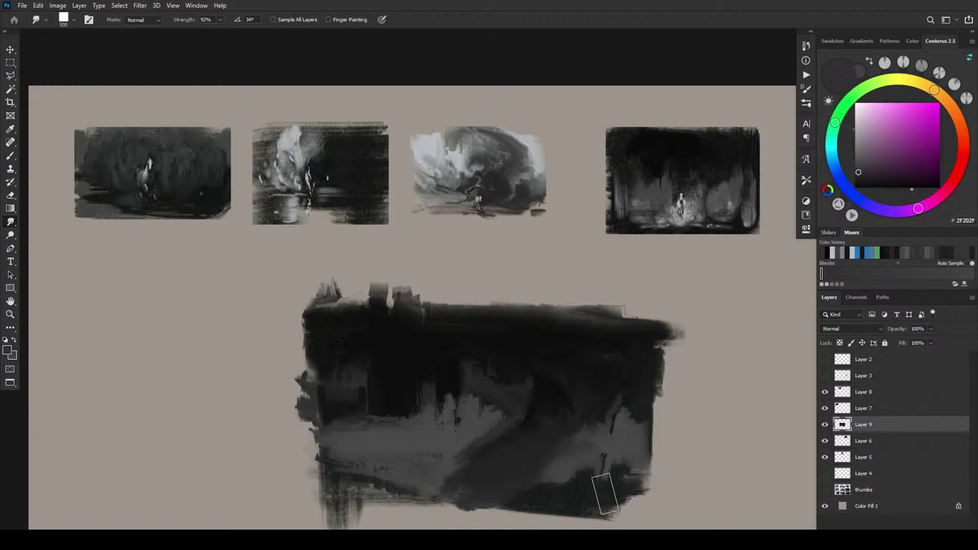
mouse_move(594, 492)
left_mouse_down()
mouse_move(561, 508)
mouse_move(637, 512)
mouse_move(438, 532)
mouse_move(562, 523)
mouse_move(367, 513)
mouse_move(438, 525)
left_mouse_up()
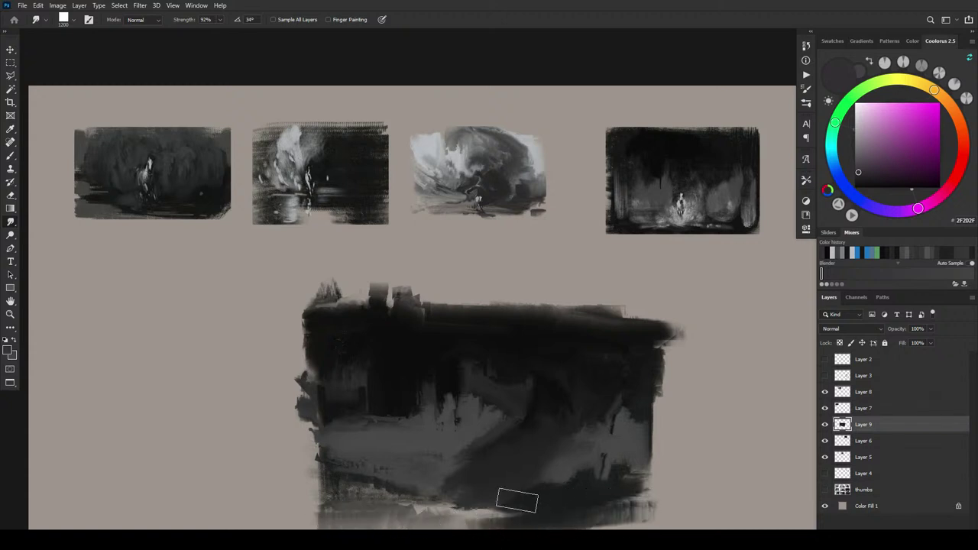
mouse_move(481, 439)
left_mouse_down()
mouse_move(456, 365)
mouse_move(447, 393)
left_mouse_up()
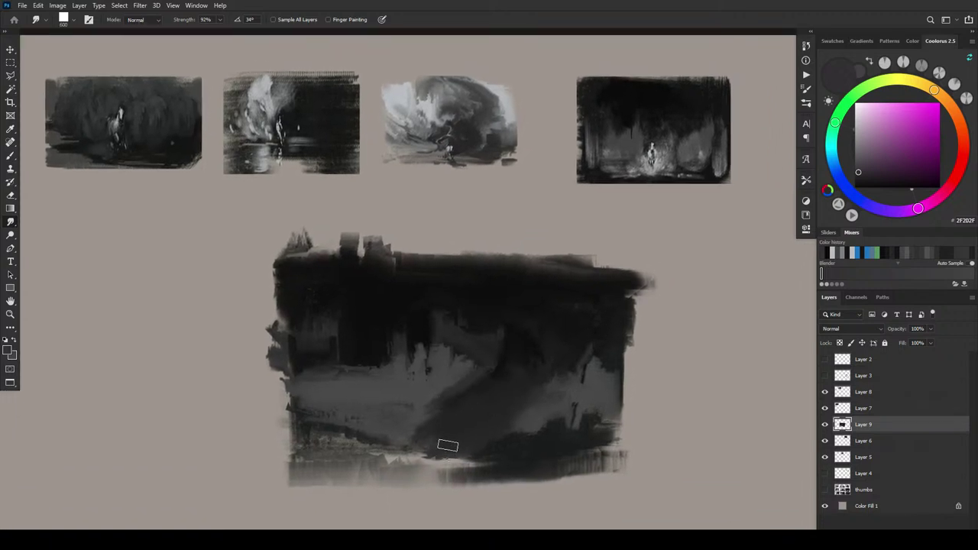
Sample a light grey from the second thumbnail and create a new layer above the painting, with a smaller brush ready
key("b")
left_click(320, 90, "alt")
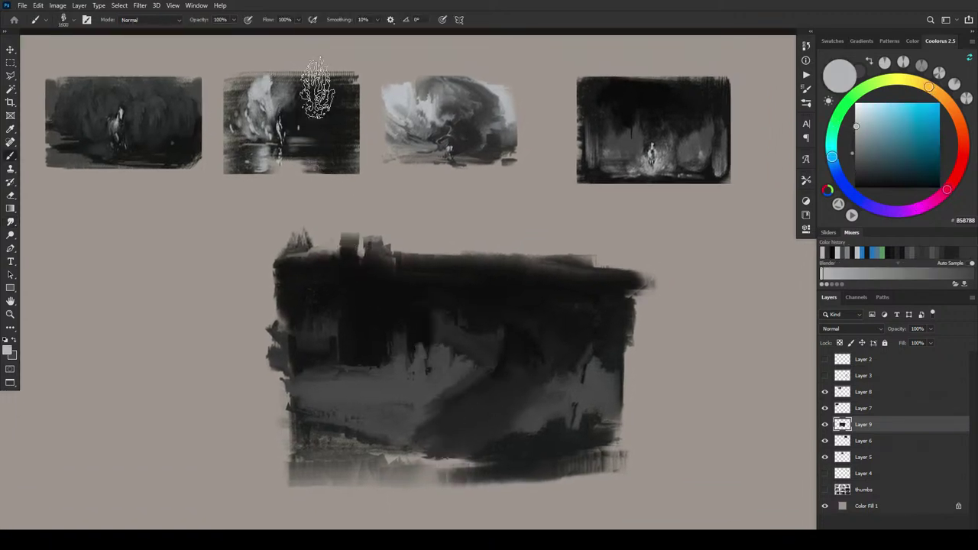
key("ctrl+shift+alt+n")
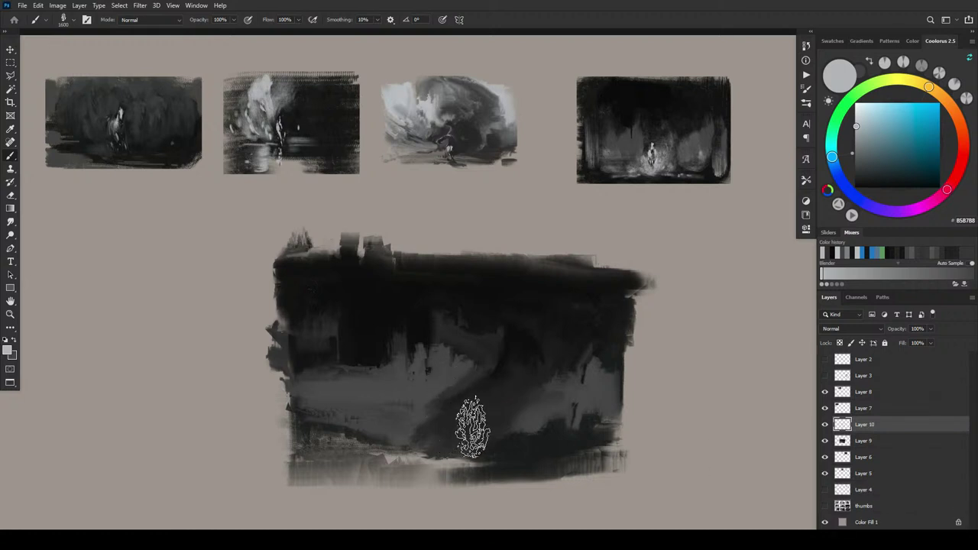
key("bracketleft")
key("bracketleft")
key("bracketleft")
key("bracketleft")
key("bracketleft")
key("bracketleft")
key("bracketleft")
left_click(455, 429)
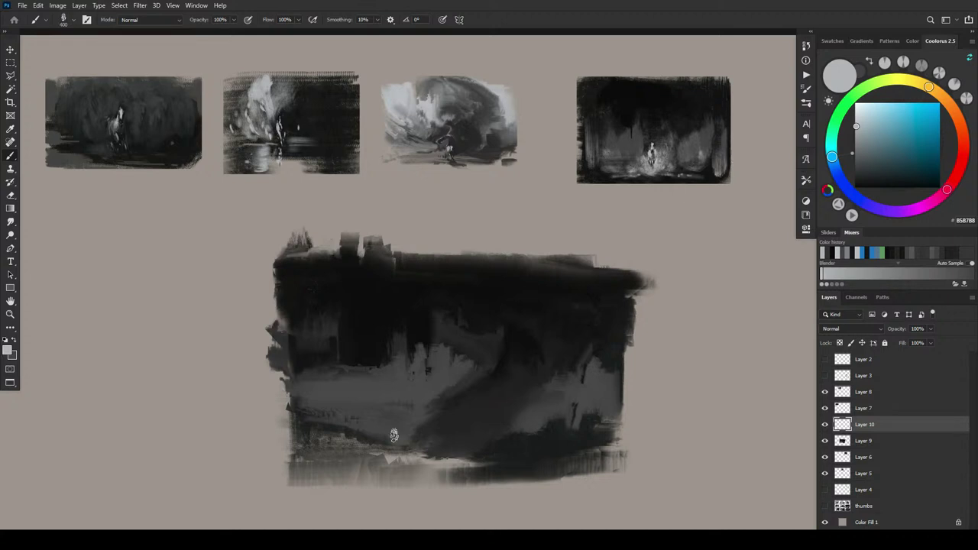
left_click_drag(420, 423, 425, 430)
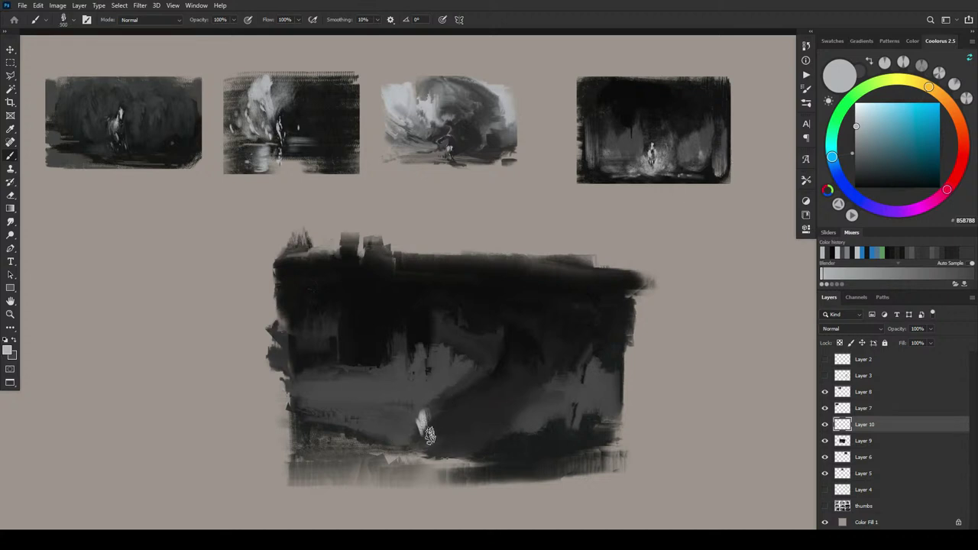
key("ctrl+z")
key("ctrl+z")
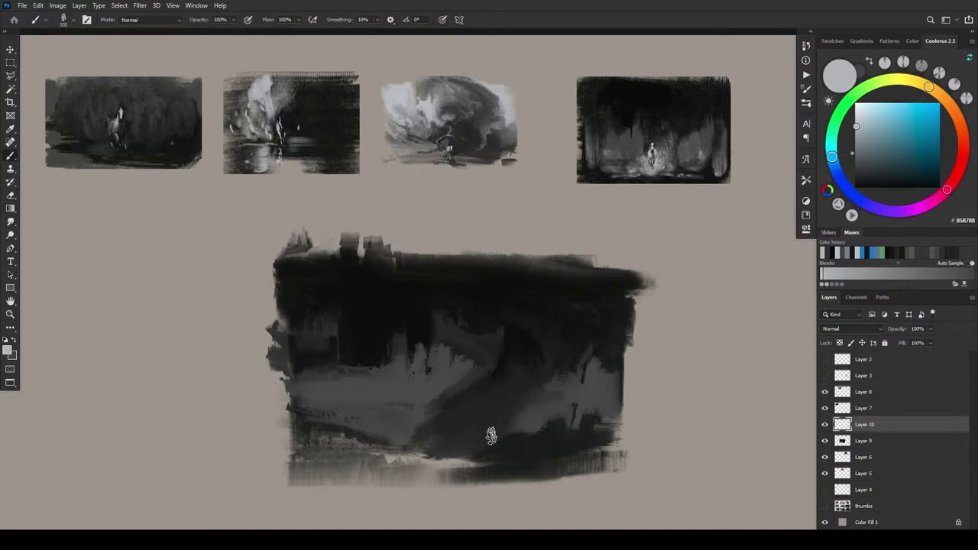
left_click_drag(483, 422, 486, 438)
key("ctrl+z")
mouse_move(425, 434)
left_mouse_down()
mouse_move(429, 443)
mouse_move(429, 428)
left_mouse_up()
key("ctrl+z")
key("ctrl+z")
key("ctrl+z")
key("ctrl+z")
key("ctrl+z")
key("ctrl+z")
Paint a small light-grey upright figure at the lower centre, with a shadow beneath it in near-black sampled from the far-right thumbnail
mouse_move(435, 429)
left_mouse_down()
mouse_move(430, 451)
mouse_move(440, 457)
left_mouse_up()
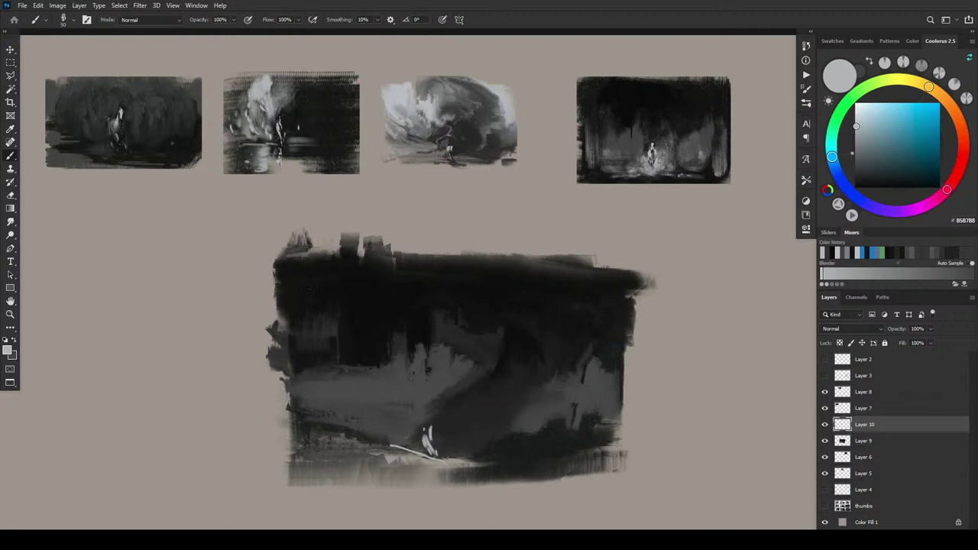
left_click_drag(410, 435, 547, 381)
key("ctrl+z")
left_click_drag(489, 435, 392, 446)
key("ctrl+z")
left_click(408, 312, "alt")
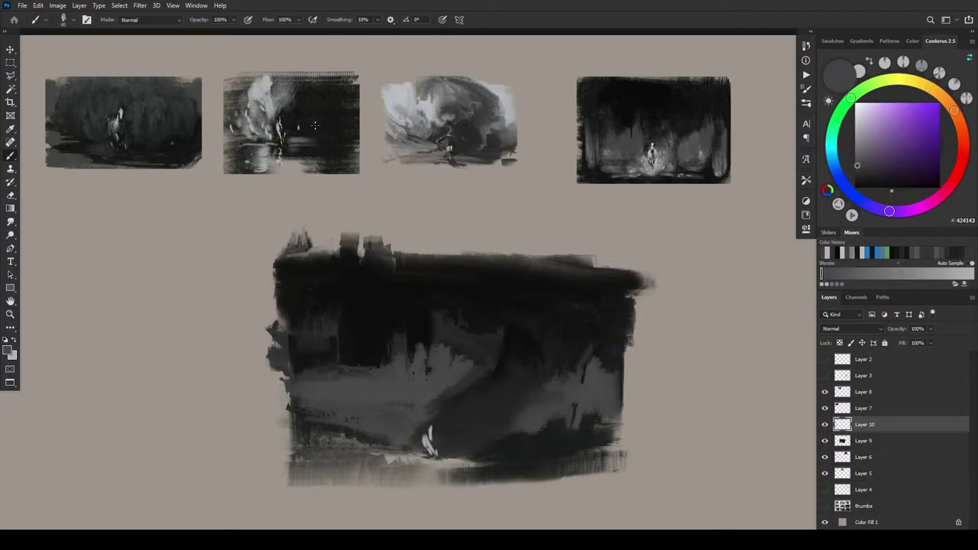
left_click(655, 92, "alt")
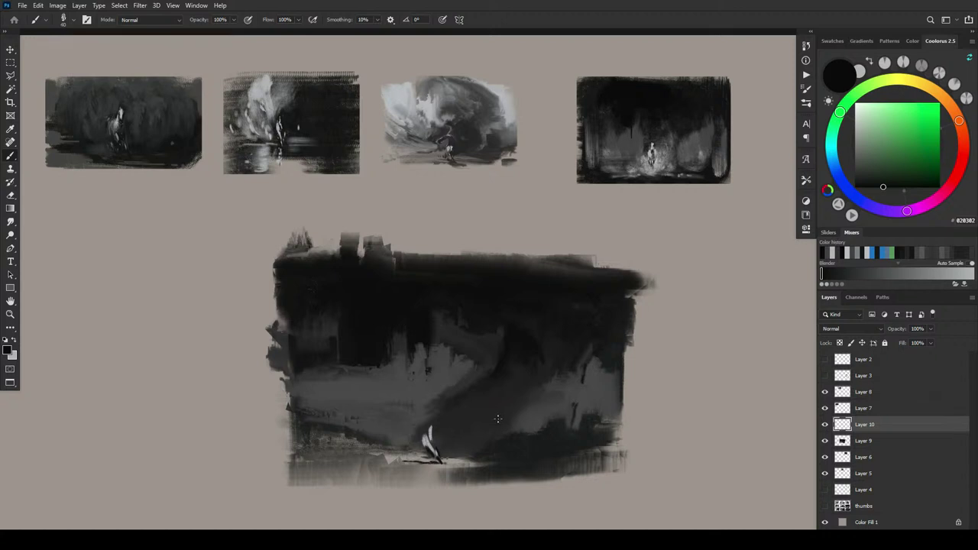
Sample pale grey from the third thumbnail and paint a small arc beside the figure plus two diagonal light shafts above
left_click(422, 490, "alt")
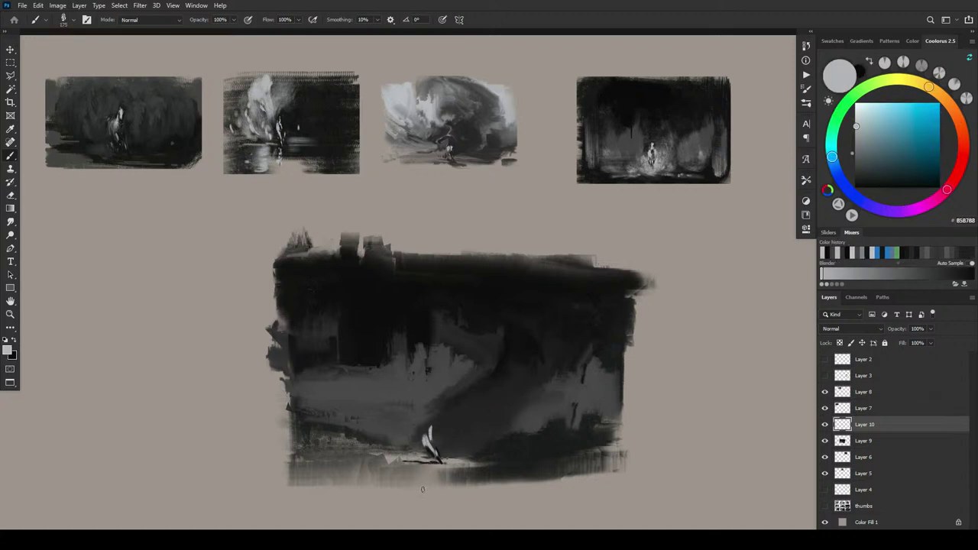
left_click(414, 117, "alt")
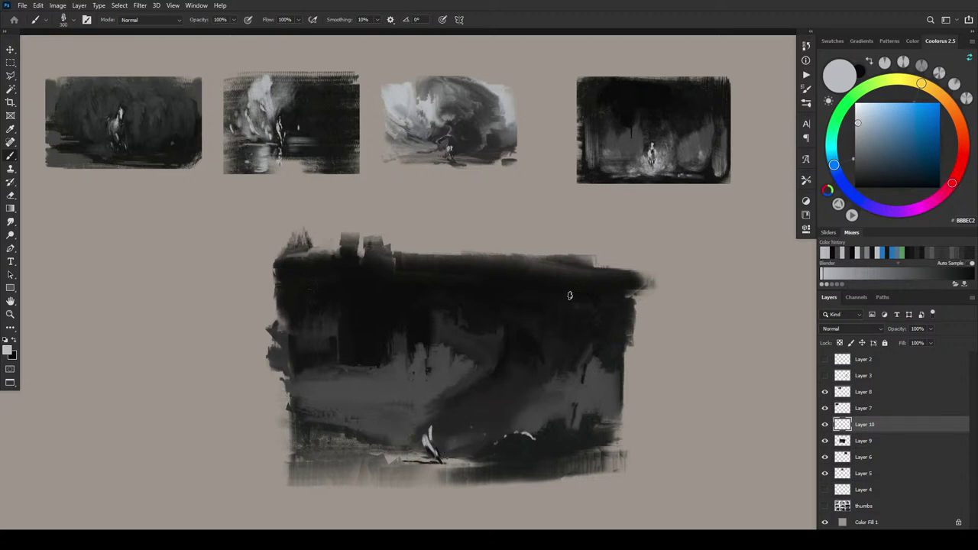
left_click_drag(572, 292, 536, 376)
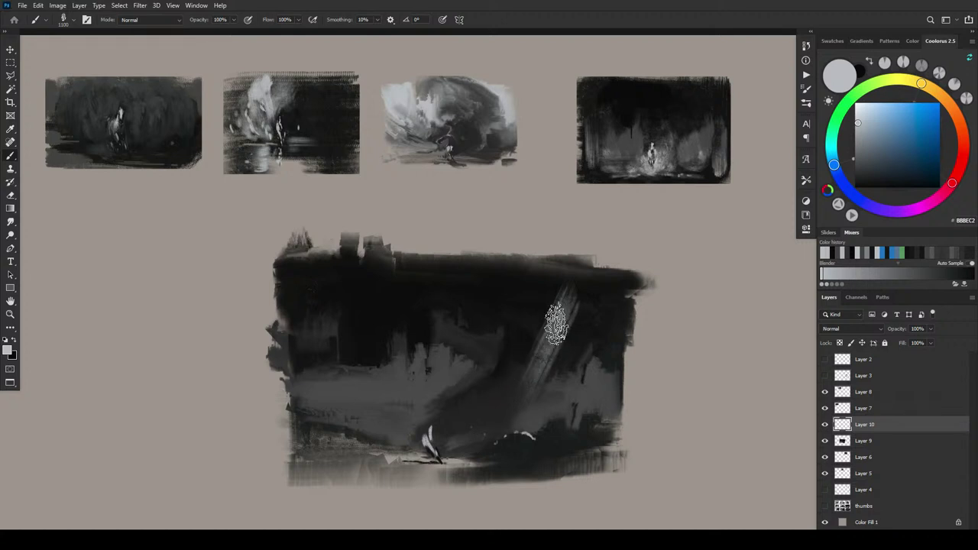
left_click_drag(440, 411, 504, 313)
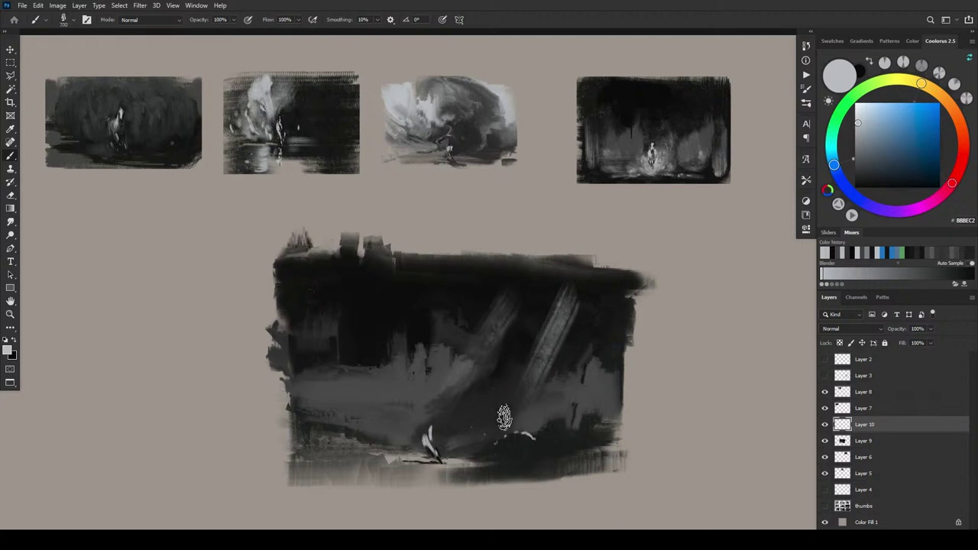
Paint pale-grey strokes beside the figure and a light ground streak beneath it, and smudge the upper strokes into a soft mound
mouse_move(482, 438)
left_mouse_down()
mouse_move(440, 432)
mouse_move(460, 424)
mouse_move(446, 426)
mouse_move(451, 415)
mouse_move(475, 412)
mouse_move(443, 422)
mouse_move(481, 417)
left_mouse_up()
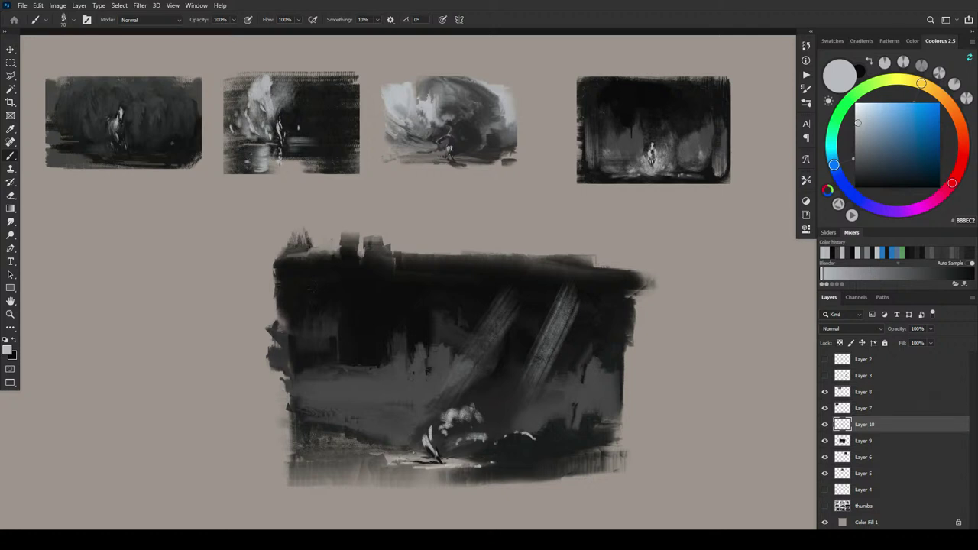
key("r")
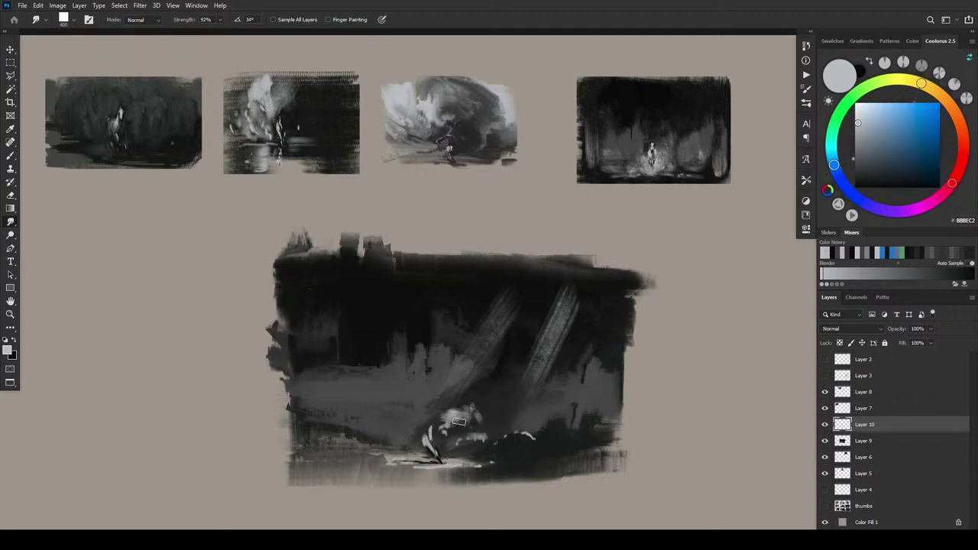
left_click_drag(458, 419, 477, 425)
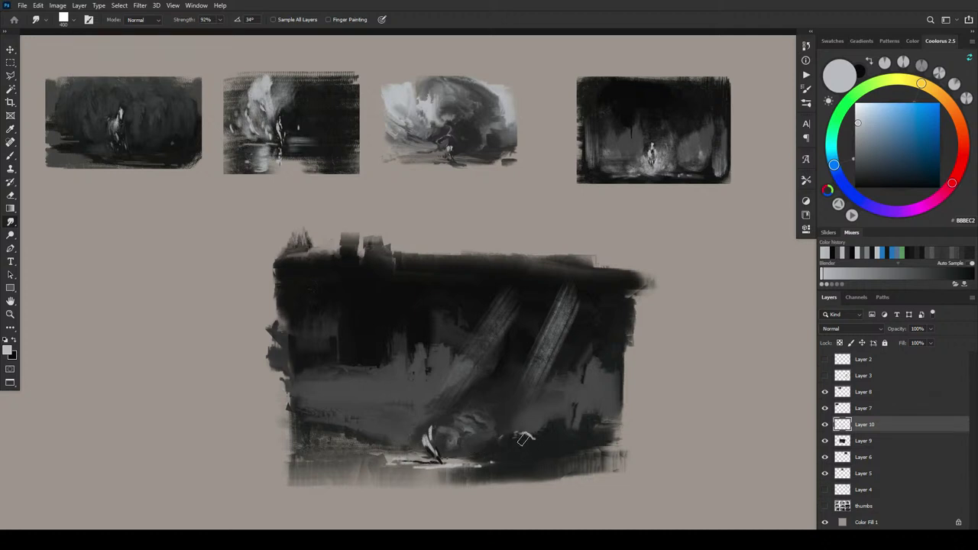
Build the pale arc beside the figure into a broken light bank and smudge its lower edge into the dark ground
mouse_move(524, 447)
left_mouse_down()
mouse_move(539, 440)
mouse_move(506, 442)
left_mouse_up()
key("bracketleft")
key("bracketleft")
key("bracketleft")
key("bracketleft")
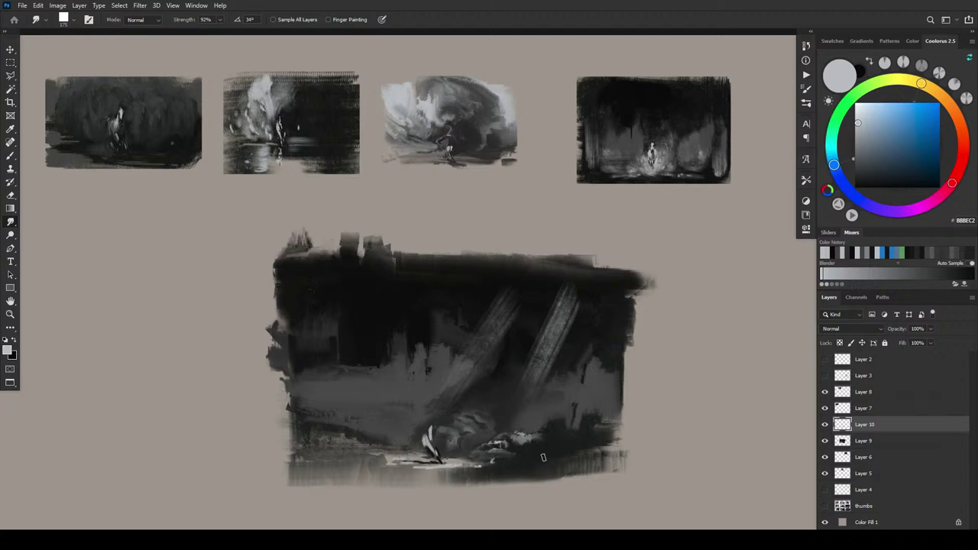
key("bracketright")
key("bracketright")
key("bracketright")
key("bracketright")
key("bracketleft")
key("bracketleft")
key("bracketleft")
key("bracketleft")
key("bracketleft")
key("bracketleft")
key("bracketright")
key("bracketright")
key("bracketright")
key("bracketright")
key("bracketright")
key("bracketleft")
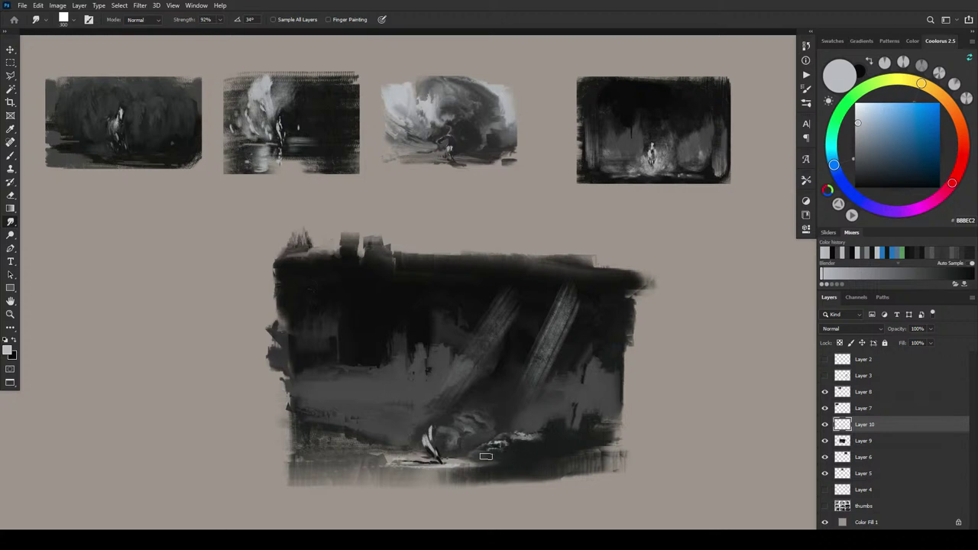
left_click_drag(494, 451, 479, 457)
Rework the mound next to the figure with smudging and small light accents along its top and inner side
key("bracketright")
key("bracketright")
key("bracketright")
key("bracketright")
key("bracketright")
left_click_drag(447, 435, 437, 433)
left_click(440, 429)
left_click(455, 429)
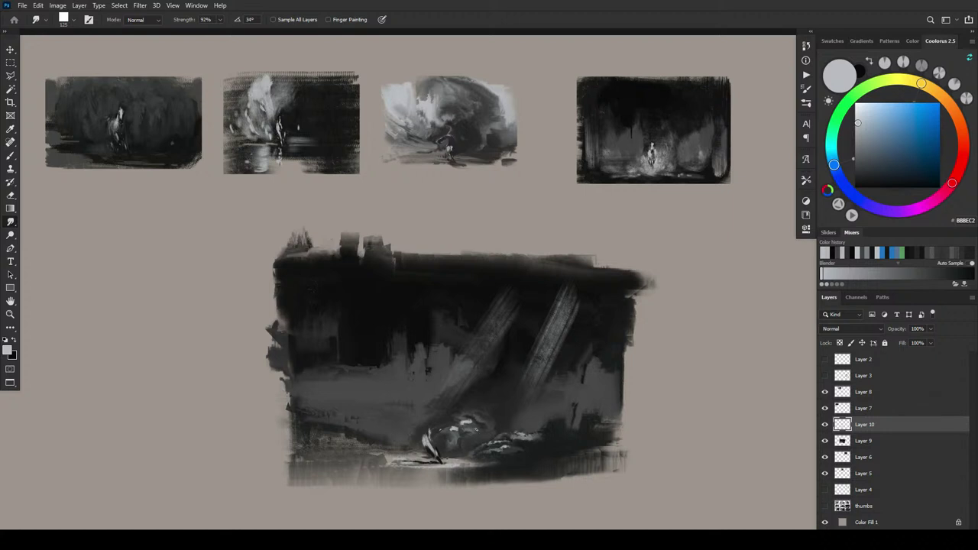
mouse_move(468, 430)
left_mouse_down()
mouse_move(457, 425)
mouse_move(455, 435)
left_mouse_up()
left_click_drag(448, 443, 451, 445)
Break up the mound's crest with finer pale-grey highlights using a much smaller brush
key("[")
key("[")
key("[")
key("[")
key("[")
key("[")
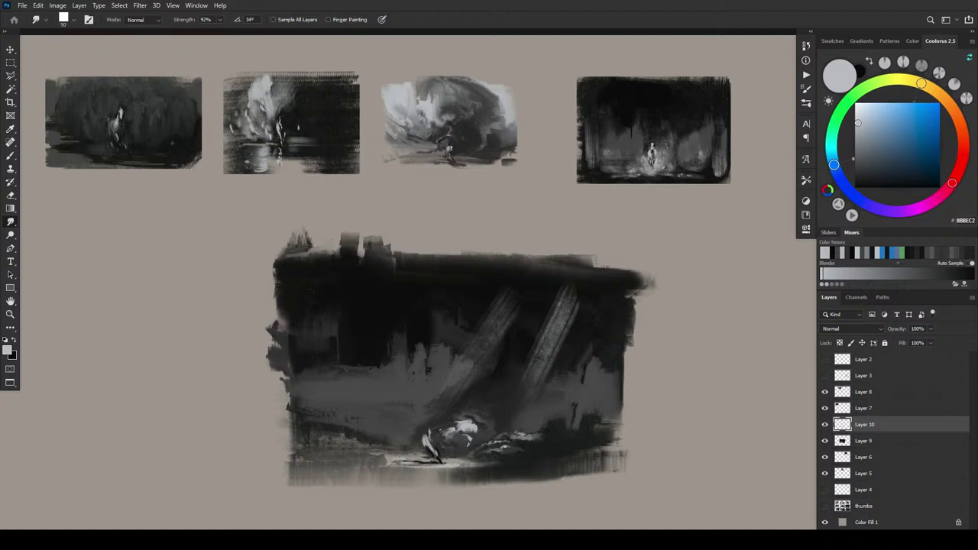
mouse_move(458, 422)
left_mouse_down()
mouse_move(446, 424)
mouse_move(475, 411)
left_mouse_up()
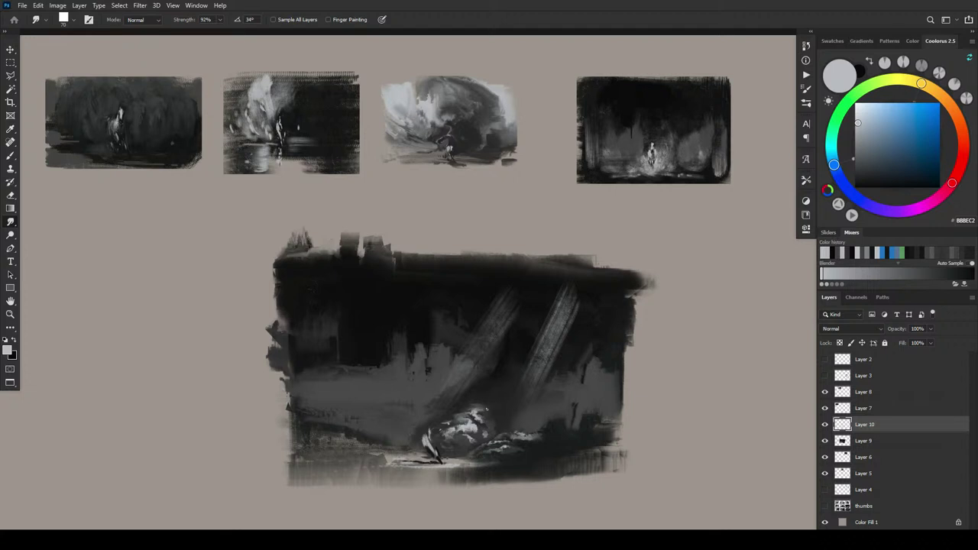
Soften the mound's far side and lower edge with a larger smudge brush
key("]")
key("]")
key("]")
key("]")
key("]")
key("]")
key("]")
key("]")
key("]")
key("]")
key("]")
mouse_move(502, 434)
left_mouse_down()
mouse_move(482, 430)
mouse_move(496, 426)
mouse_move(476, 433)
left_mouse_up()
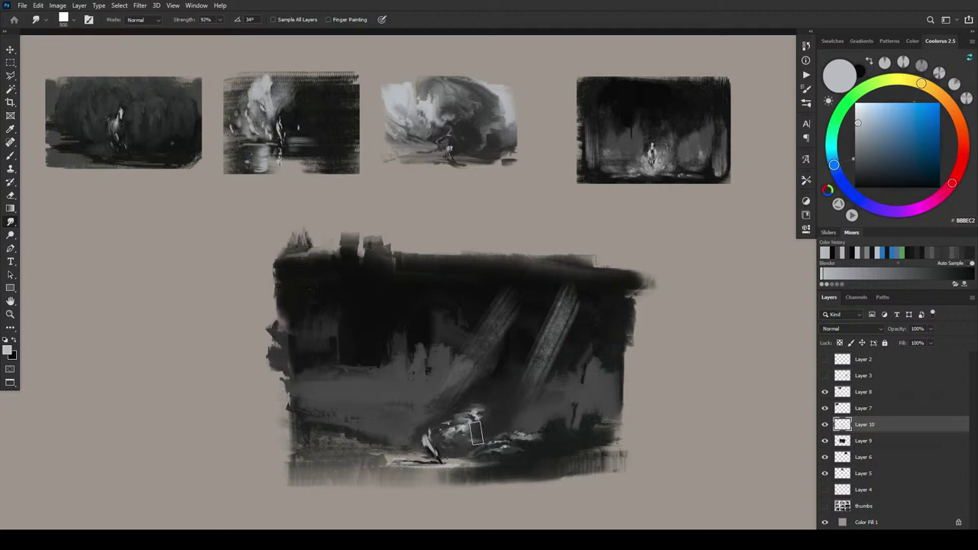
Smudge the dark area above the mound upward so the slope flows toward the base of the brighter light shaft
key("bracketleft")
key("bracketleft")
key("bracketleft")
key("bracketleft")
key("bracketright")
key("bracketright")
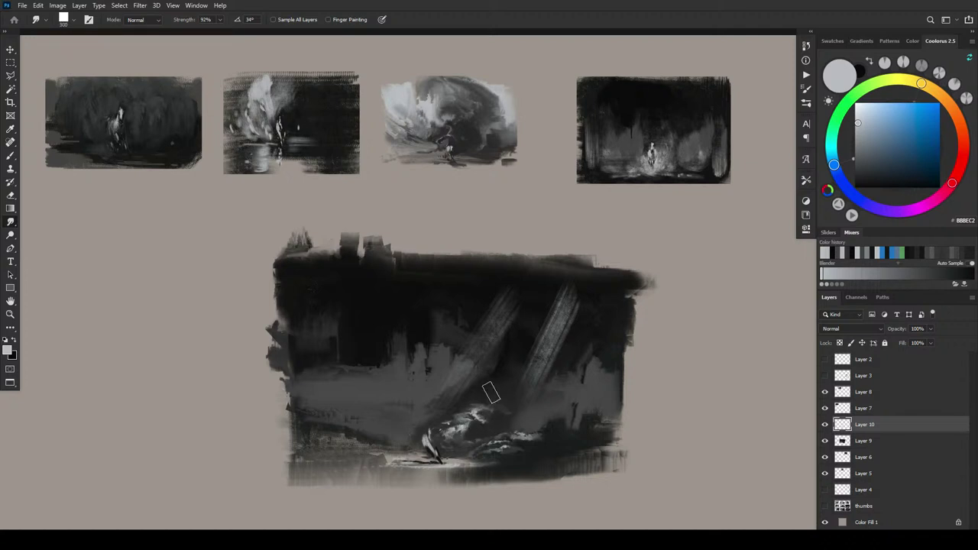
key("bracketright")
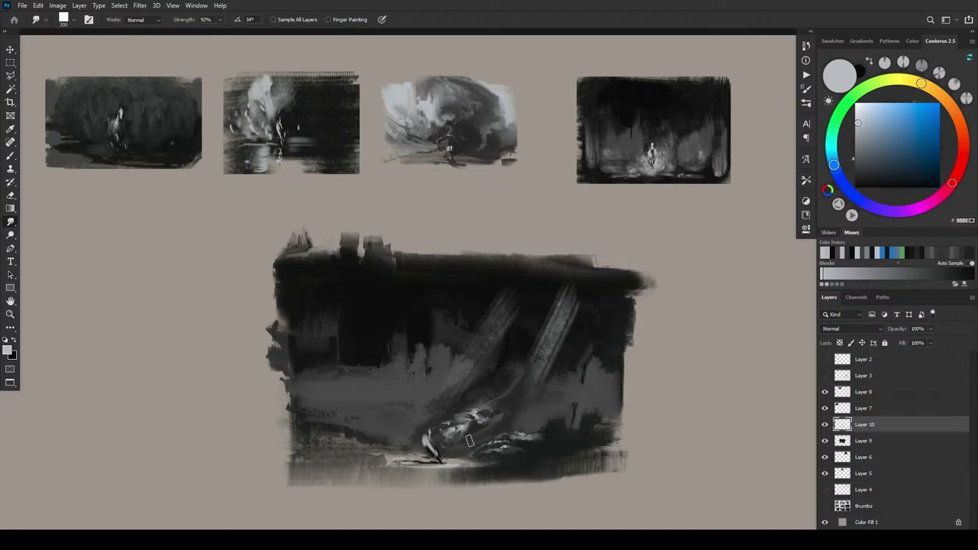
Extend the mound's lit crest over the figure's head with small strokes and draw its edge up toward the fainter light shaft
key("bracketleft")
key("bracketleft")
key("bracketleft")
key("bracketleft")
key("bracketleft")
key("bracketleft")
key("bracketleft")
key("bracketleft")
key("bracketleft")
left_click_drag(431, 426, 424, 424)
key("ctrl+z")
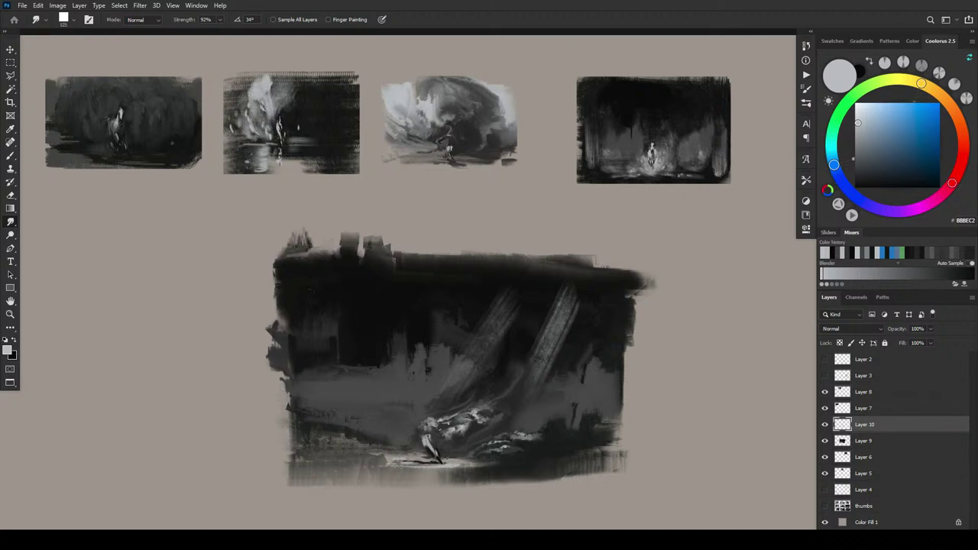
left_click_drag(439, 417, 427, 422)
left_click_drag(447, 413, 472, 394)
Brighten the lower light bank and smudge its outer end up toward the grey area beneath the brighter shaft
key("]")
key("]")
key("]")
key("]")
key("]")
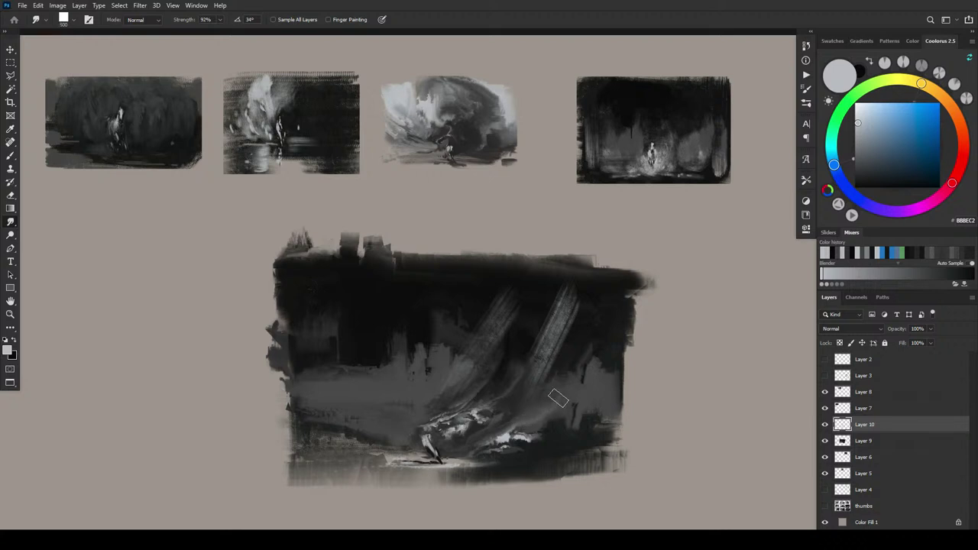
left_click_drag(526, 429, 546, 418)
Refine the small figure's body and legs with a fine brush, alternating light-grey and near-black strokes
key("bracketleft")
key("bracketleft")
key("bracketleft")
key("bracketleft")
key("bracketleft")
key("bracketright")
key("bracketright")
key("bracketright")
key("[")
key("[")
key("[")
key("[")
key("[")
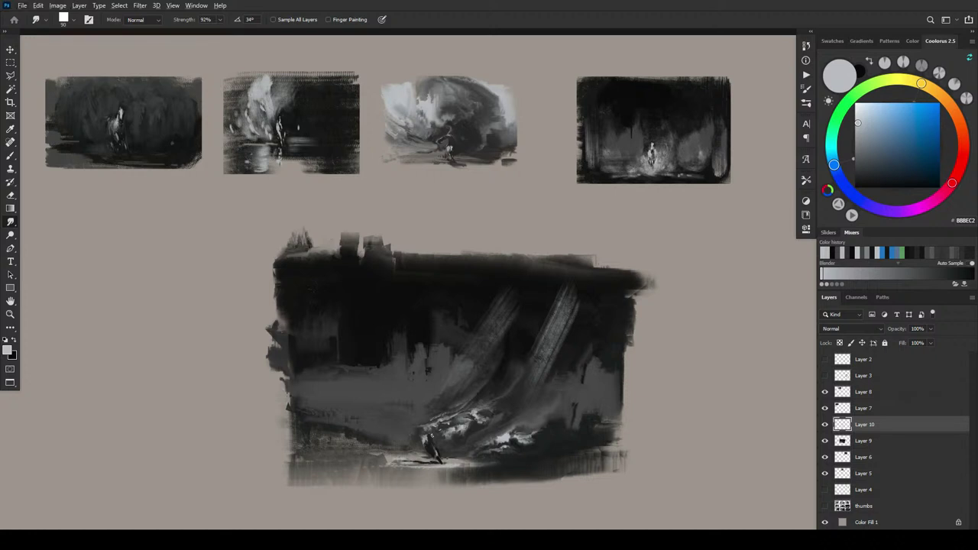
left_click_drag(432, 436, 434, 444)
key("ctrl+z")
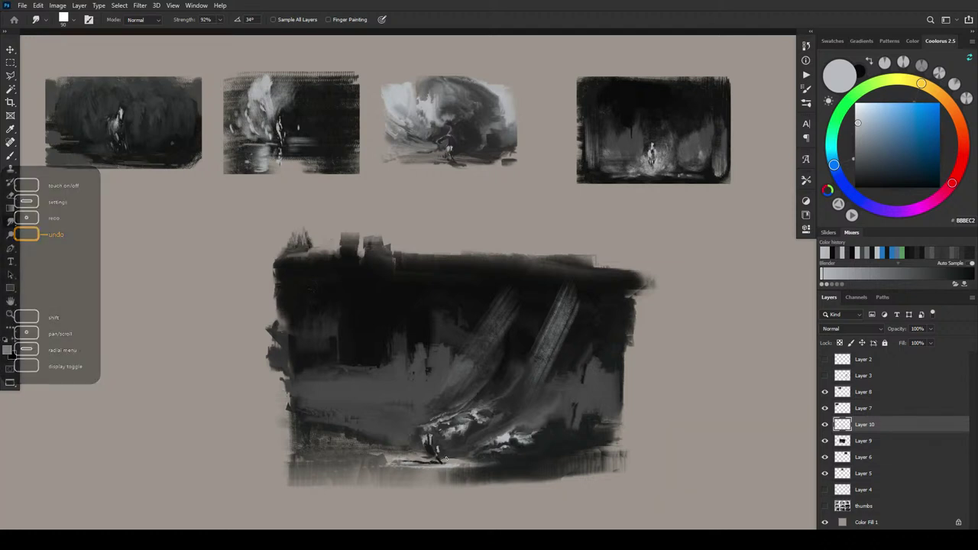
key("x")
key("x")
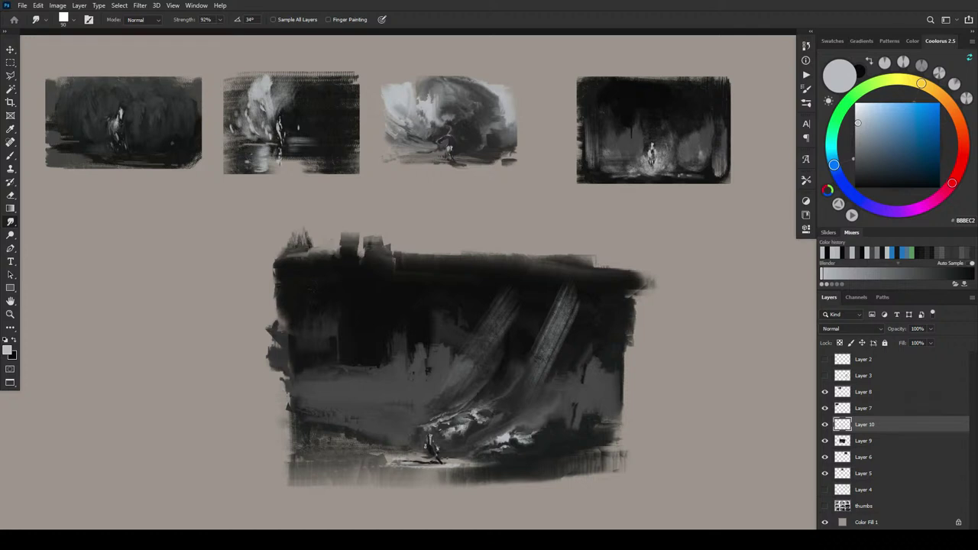
key("x")
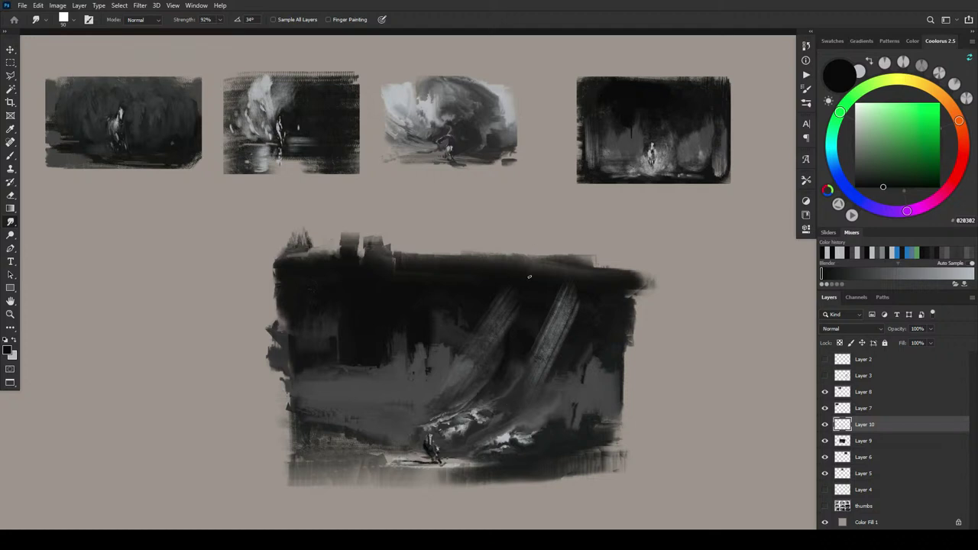
Smudge the upper ends of both light shafts, shortening the brighter one and linking the two with a thin curved edge
key("]")
key("]")
key("]")
key("]")
key("]")
key("]")
key("]")
key("]")
key("]")
key("]")
key("]")
left_click_drag(580, 286, 576, 293)
key("bracketleft")
key("bracketleft")
key("bracketleft")
left_click_drag(554, 297, 517, 284)
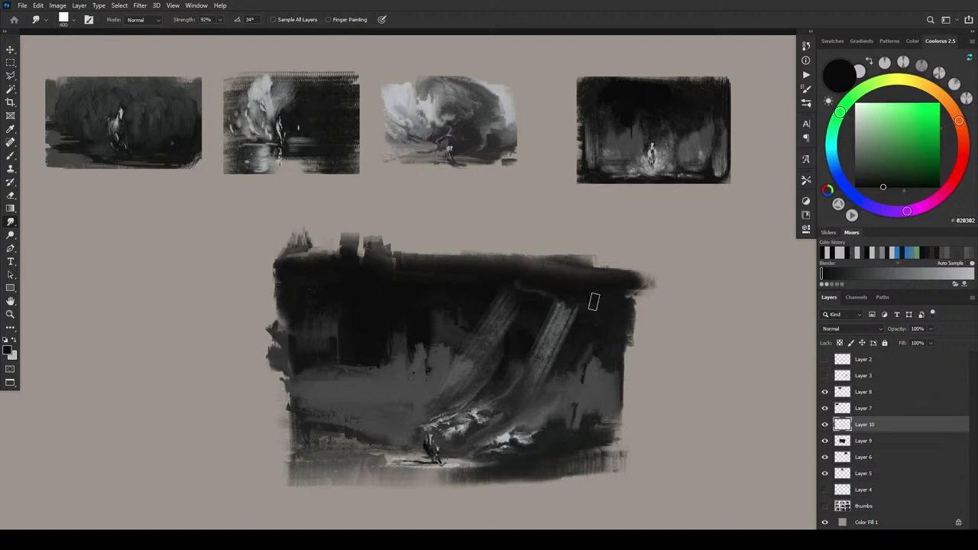
Smudge along the brighter light shaft with a very large brush to soften its texture and fade its lower half
key("bracketleft")
key("bracketleft")
key("bracketright")
key("bracketright")
key("bracketright")
key("bracketright")
key("bracketright")
key("bracketright")
key("bracketright")
key("bracketright")
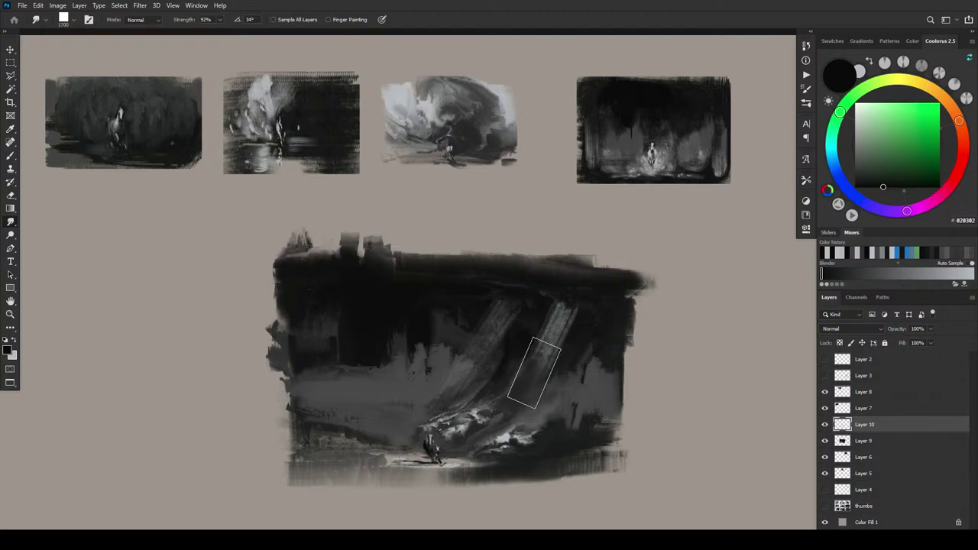
mouse_move(536, 368)
left_mouse_down()
mouse_move(550, 334)
mouse_move(541, 357)
left_mouse_up()
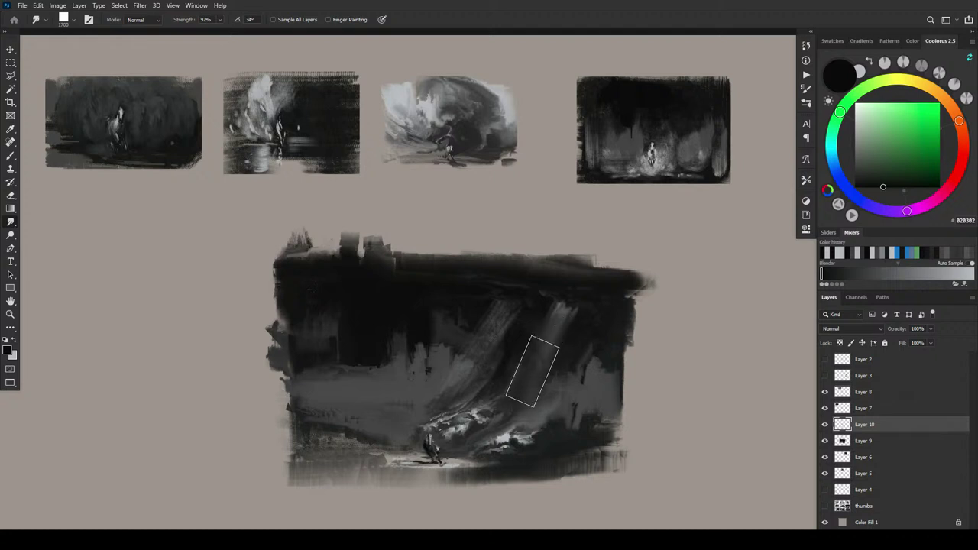
Smudge the fainter light shaft into smooth streaks that curve down toward the mound
key("bracketleft")
key("bracketleft")
key("bracketleft")
key("bracketleft")
key("bracketright")
key("bracketright")
key("bracketright")
key("bracketright")
key("bracketright")
Paint a broken reflection directly beneath the figure in near-black with light-grey touches
left_click_drag(436, 473, 431, 483)
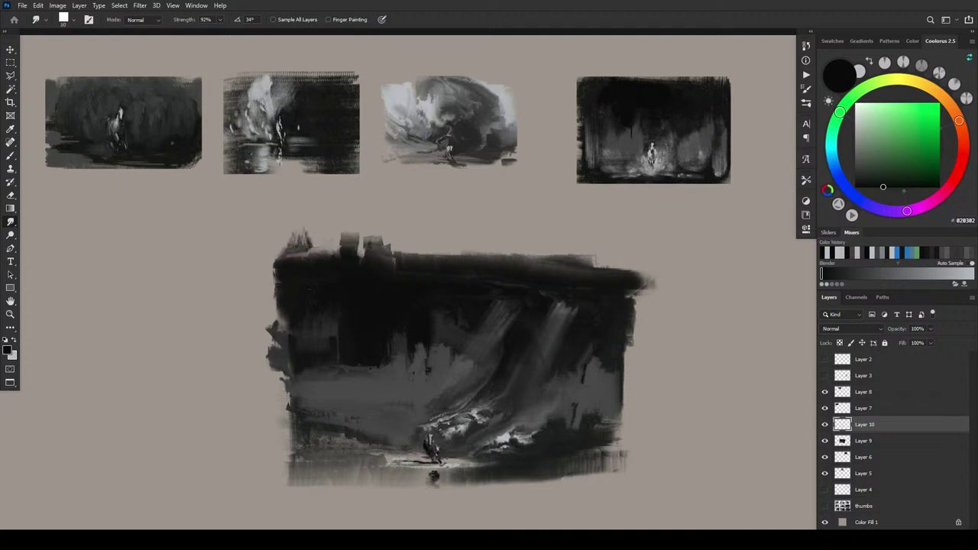
key("x")
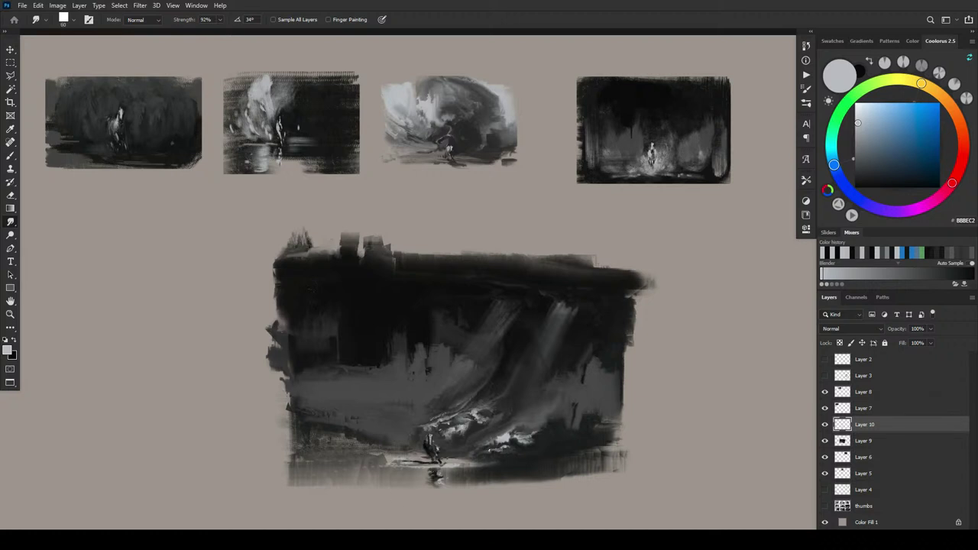
key("x")
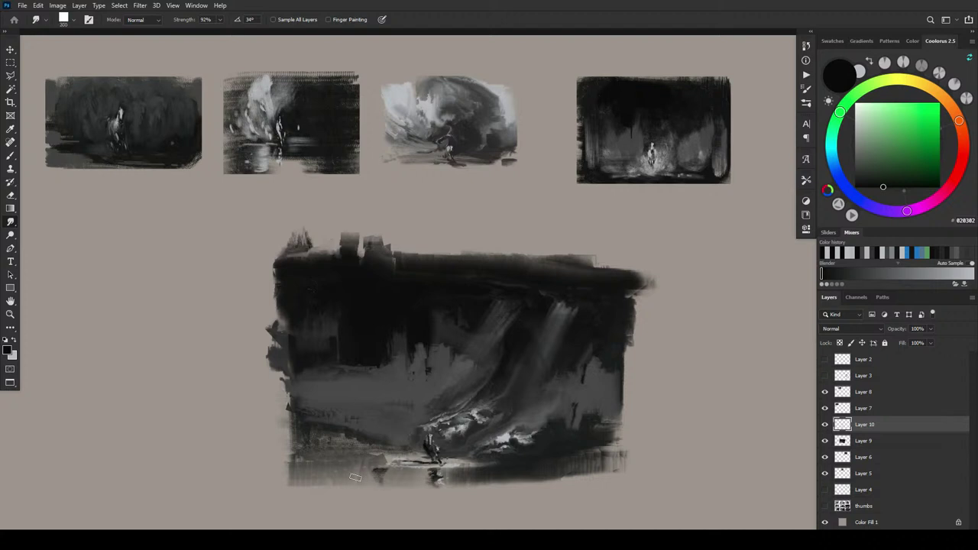
Add small dark ripple marks on both sides of the reflection and smudge them into the foreground along the painting's lower border
mouse_move(356, 478)
left_mouse_down()
mouse_move(354, 489)
mouse_move(357, 482)
mouse_move(342, 485)
mouse_move(359, 483)
left_mouse_up()
key("bracketleft")
key("bracketleft")
key("bracketleft")
key("bracketleft")
key("bracketleft")
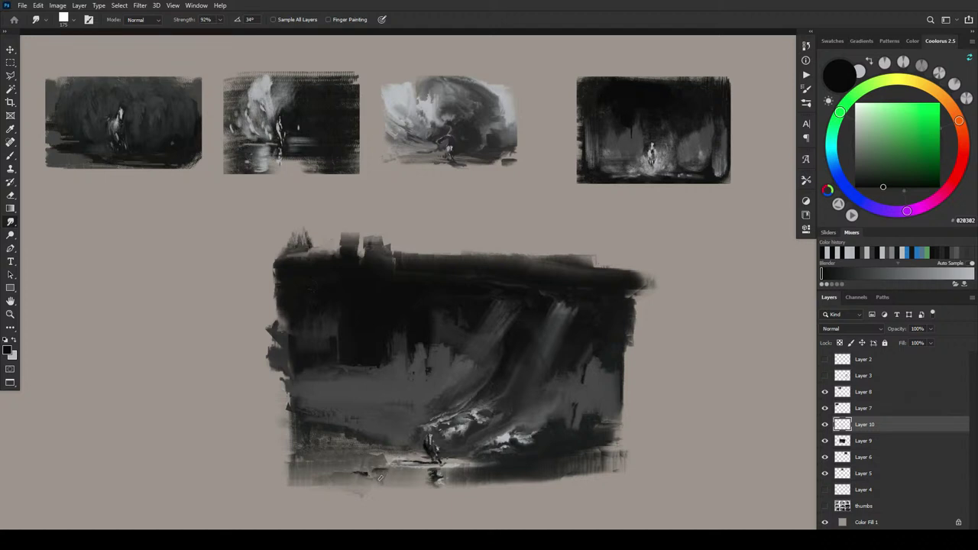
left_click_drag(357, 483, 359, 477)
key("bracketleft")
left_click_drag(484, 469, 457, 474)
left_click_drag(533, 478, 555, 478)
left_click_drag(484, 478, 459, 482)
Create a new layer and paint near-black clumps above the figure and dark masses over the fainter light shaft
key("ctrl+shift+alt+n")
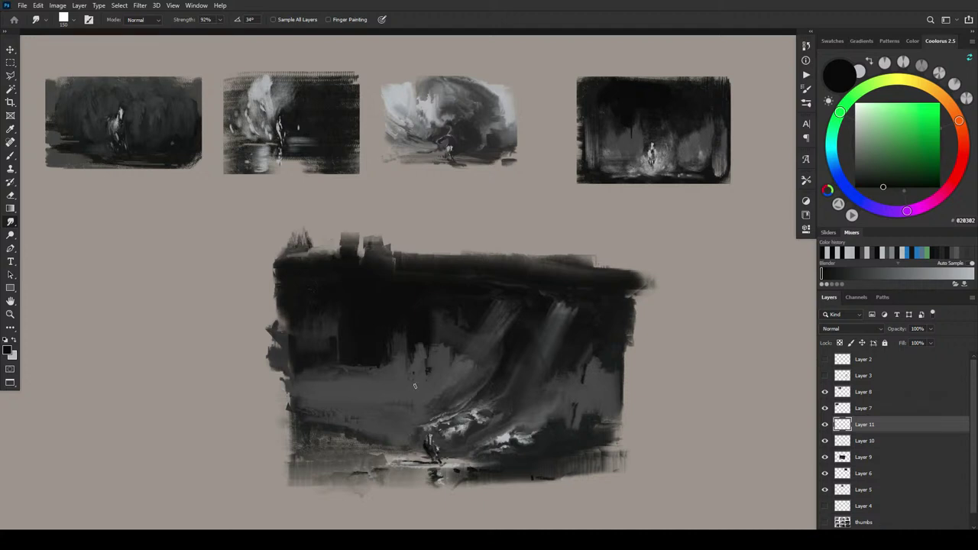
mouse_move(422, 405)
left_mouse_down()
mouse_move(445, 403)
mouse_move(419, 413)
mouse_move(461, 399)
mouse_move(454, 386)
mouse_move(464, 394)
left_mouse_up()
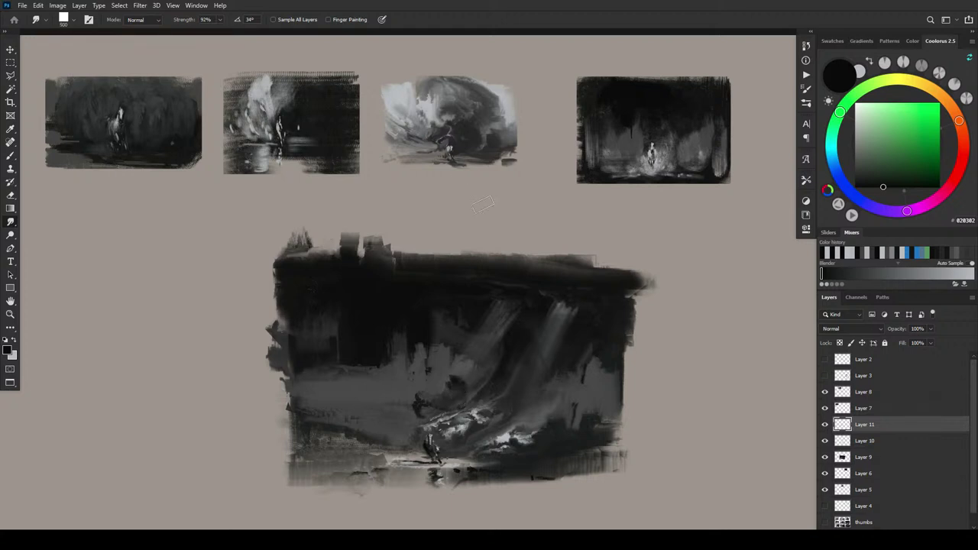
mouse_move(491, 356)
left_mouse_down()
mouse_move(486, 386)
mouse_move(503, 360)
mouse_move(499, 351)
mouse_move(495, 376)
mouse_move(500, 358)
mouse_move(487, 349)
mouse_move(508, 338)
mouse_move(458, 329)
mouse_move(493, 341)
mouse_move(466, 327)
mouse_move(468, 338)
mouse_move(493, 339)
mouse_move(466, 321)
mouse_move(454, 331)
mouse_move(460, 314)
mouse_move(430, 313)
mouse_move(505, 341)
mouse_move(510, 333)
mouse_move(491, 321)
mouse_move(448, 325)
mouse_move(508, 342)
mouse_move(521, 327)
mouse_move(498, 310)
left_mouse_up()
key("[")
key("[")
key("[")
key("[")
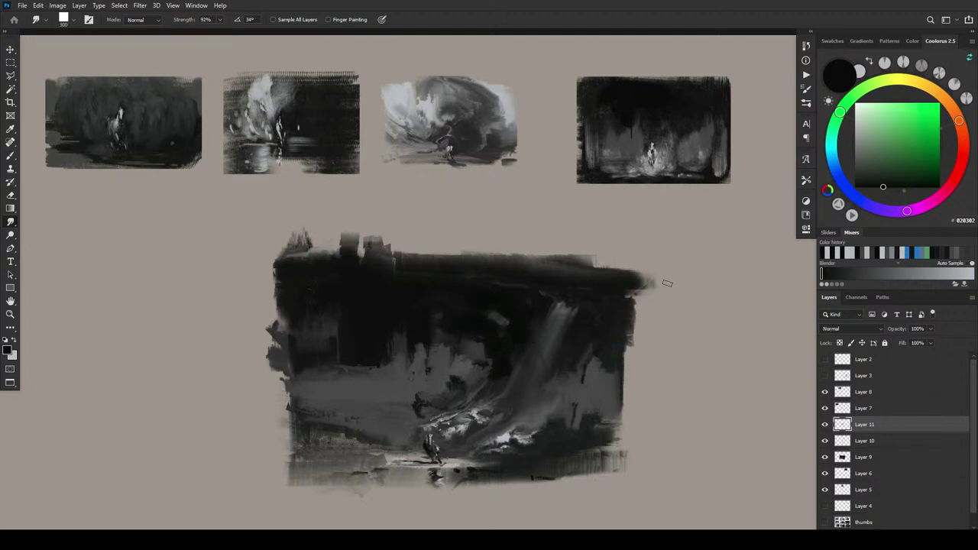
Smudge small dark marks into the grey area left of the figure and along the bank below it
key("bracketright")
key("bracketright")
key("bracketright")
key("bracketright")
key("bracketright")
key("bracketright")
key("bracketleft")
key("bracketleft")
key("bracketleft")
key("bracketleft")
key("bracketleft")
key("bracketleft")
key("alt+bracketright")
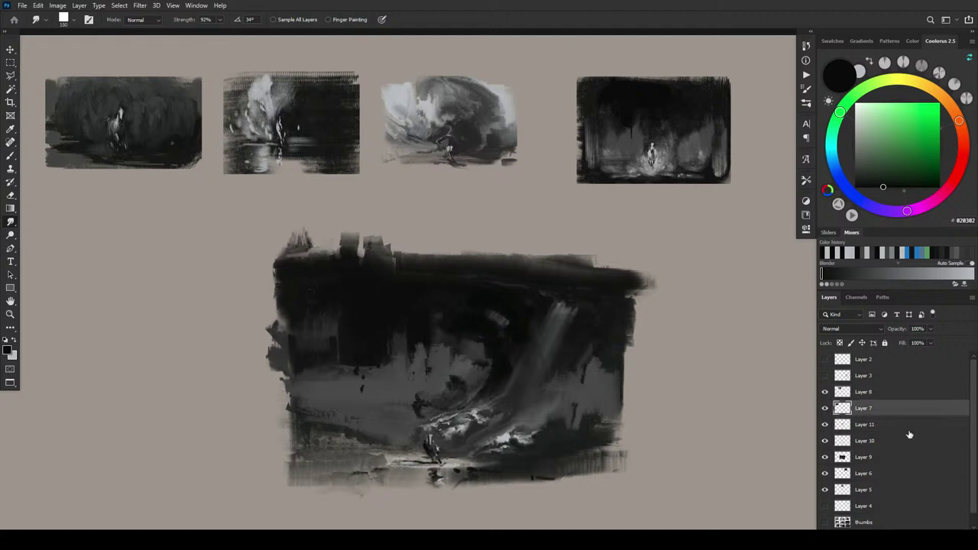
key("alt+bracketleft")
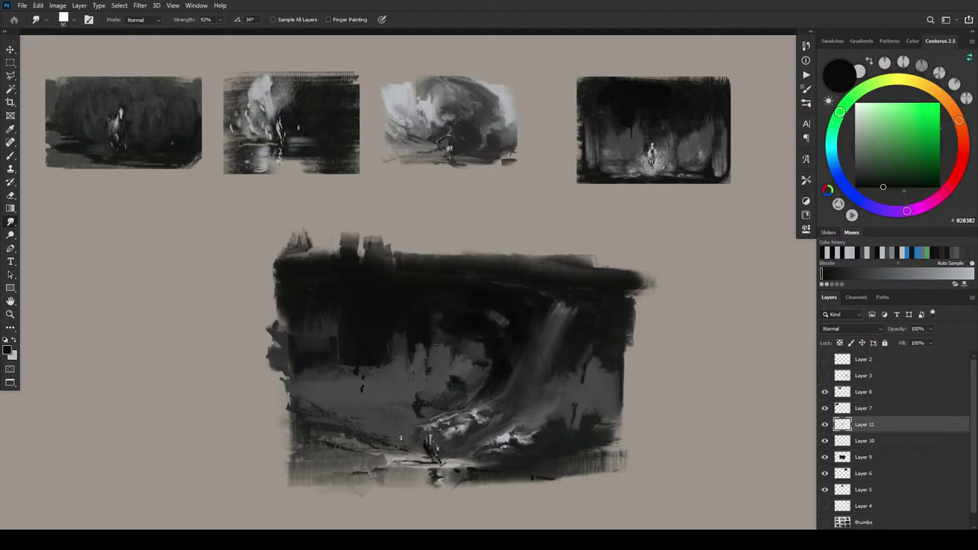
Smudge the dark marks on the left bank into a soft slope running down toward the figure
key("]")
key("]")
key("]")
key("]")
key("]")
key("]")
key("]")
key("]")
key("]")
left_click_drag(320, 409, 342, 415)
key("bracketleft")
key("bracketleft")
key("bracketleft")
key("bracketleft")
Create a new layer and brush sampled mid-grey over the mound to mute its bright highlights
key("b")
key("x")
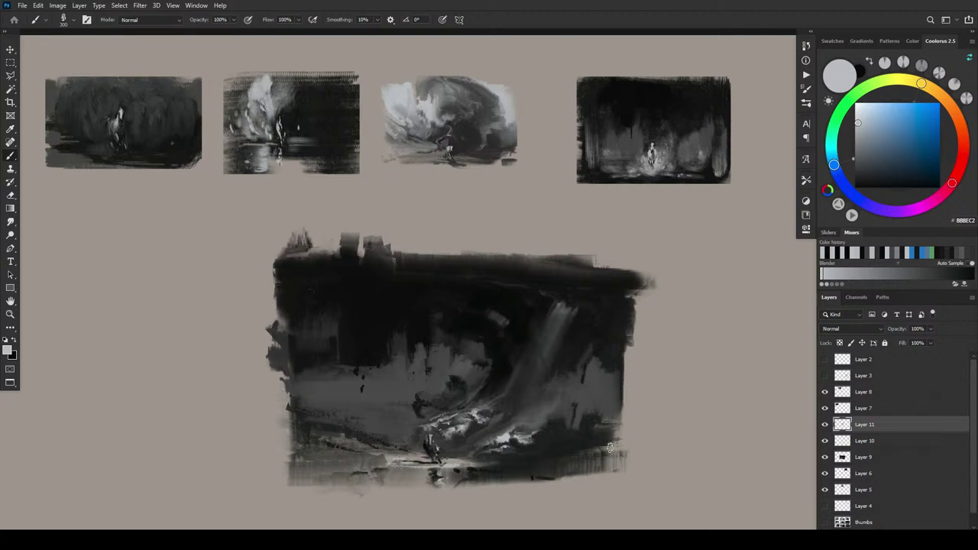
key("ctrl+shift+alt+n")
left_click(553, 411, "alt")
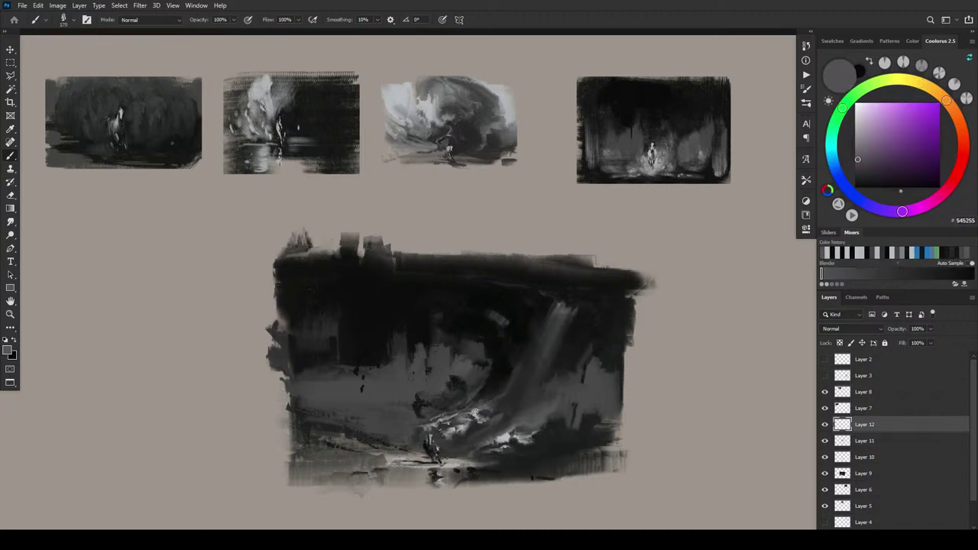
key("bracketright")
key("bracketright")
key("bracketright")
key("bracketright")
key("bracketright")
key("bracketright")
key("bracketright")
key("bracketright")
key("bracketright")
key("bracketright")
key("bracketright")
key("bracketright")
key("bracketleft")
key("bracketleft")
key("bracketleft")
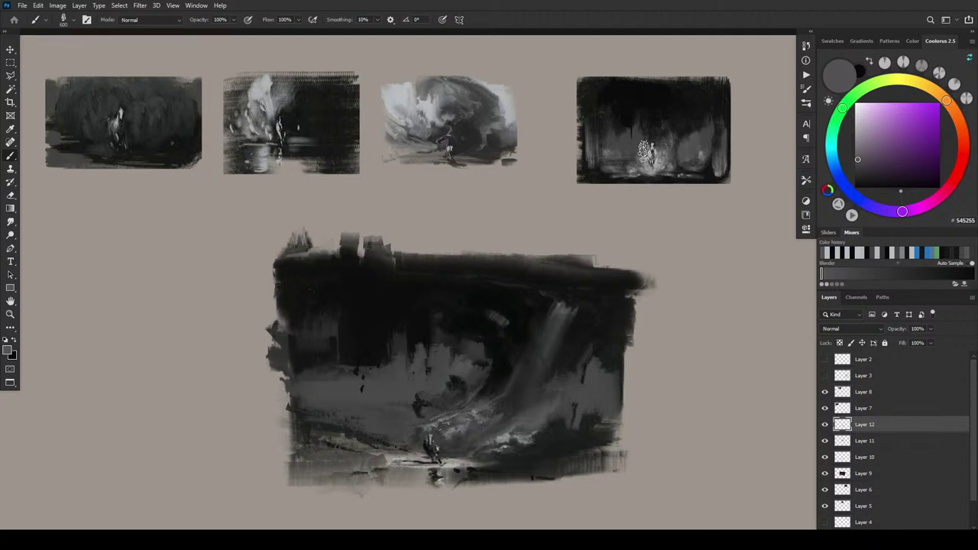
Repaint the left background in sampled dark greys with a brush of about 1200 px, dragging the tones into vertical streaks
left_click(400, 417, "alt")
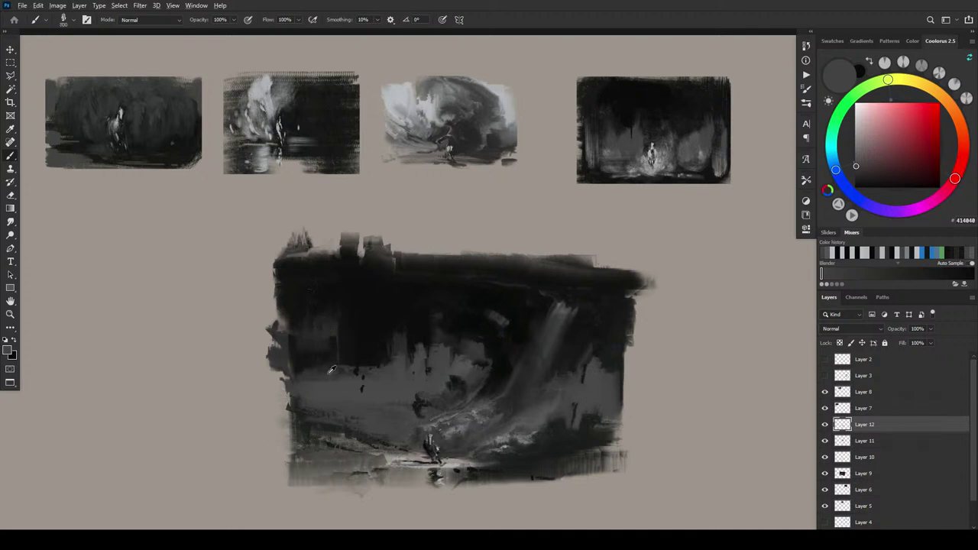
left_click(316, 353, "alt")
key("bracketright")
key("bracketright")
key("bracketright")
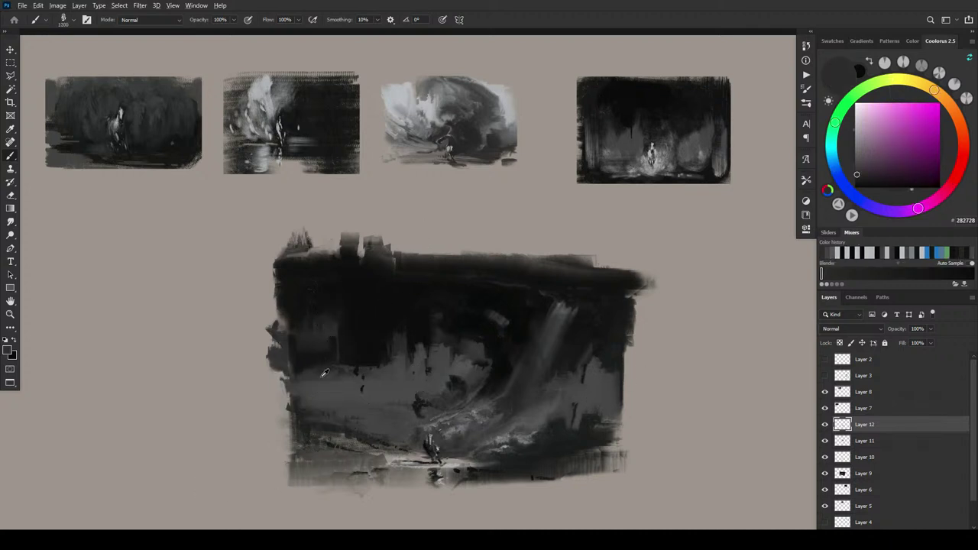
left_click(320, 377, "alt")
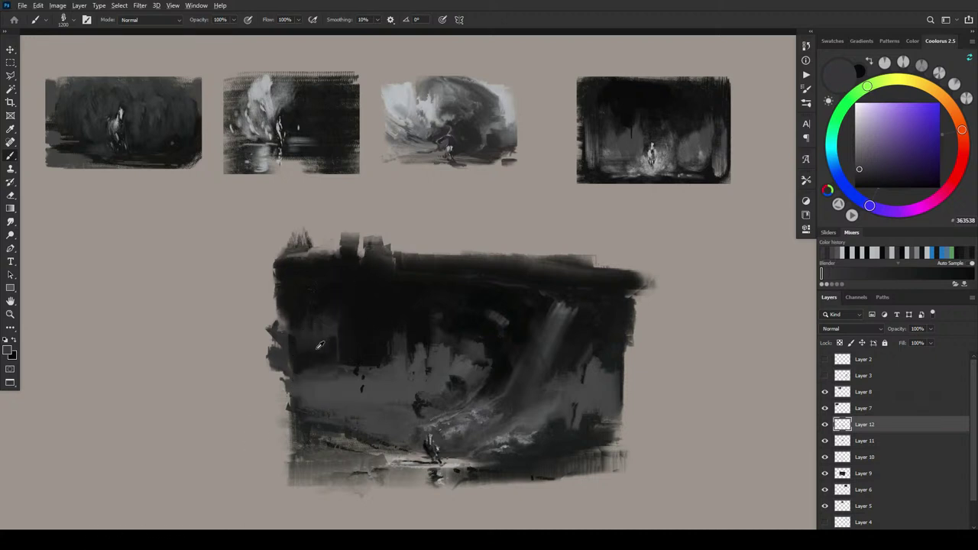
left_click(324, 341, "alt")
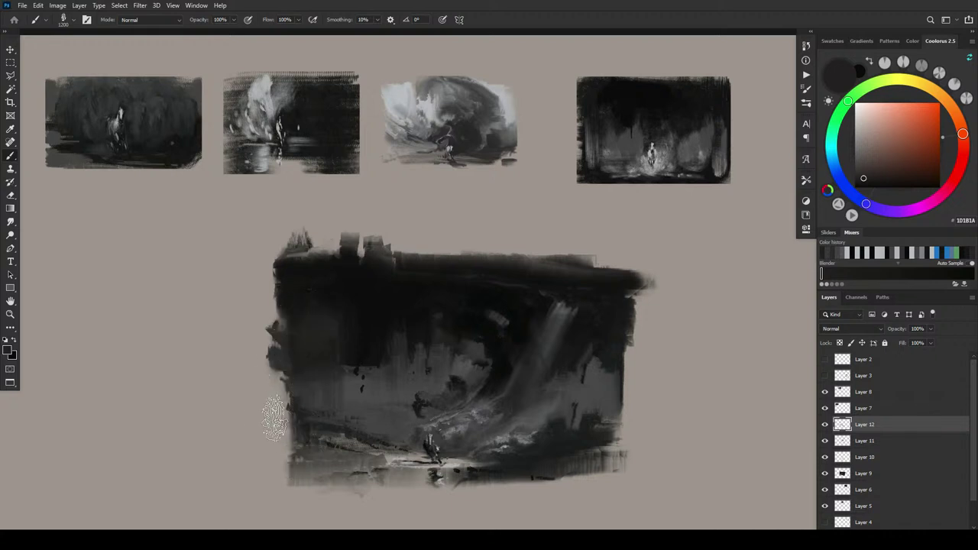
Darken the upper-left background with sampled near-black, blending the dark mass down into the grey area
key("[")
key("bracketleft")
key("bracketleft")
key("bracketleft")
key("bracketleft")
left_click(367, 318, "alt")
key("bracketright")
key("bracketright")
key("bracketright")
key("bracketright")
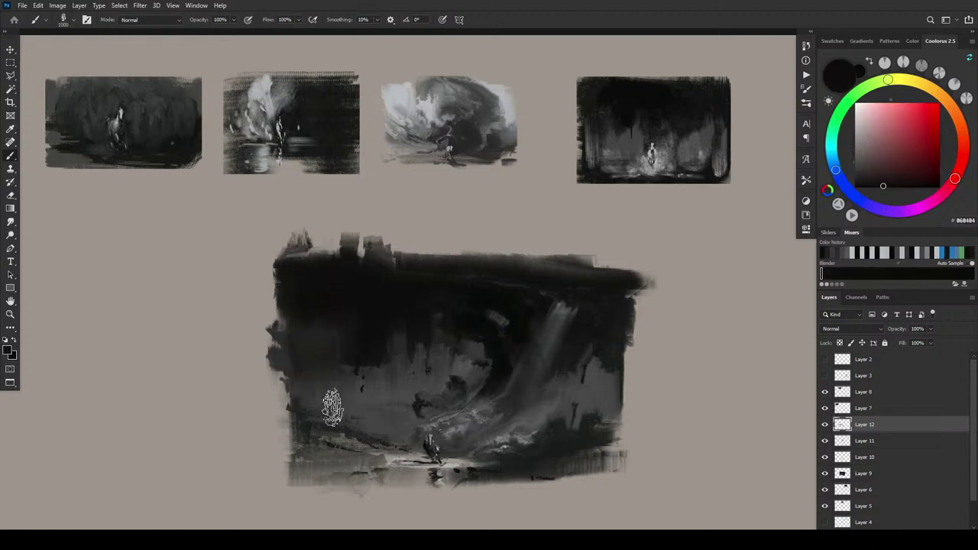
key("bracketleft")
key("bracketleft")
key("bracketleft")
key("bracketleft")
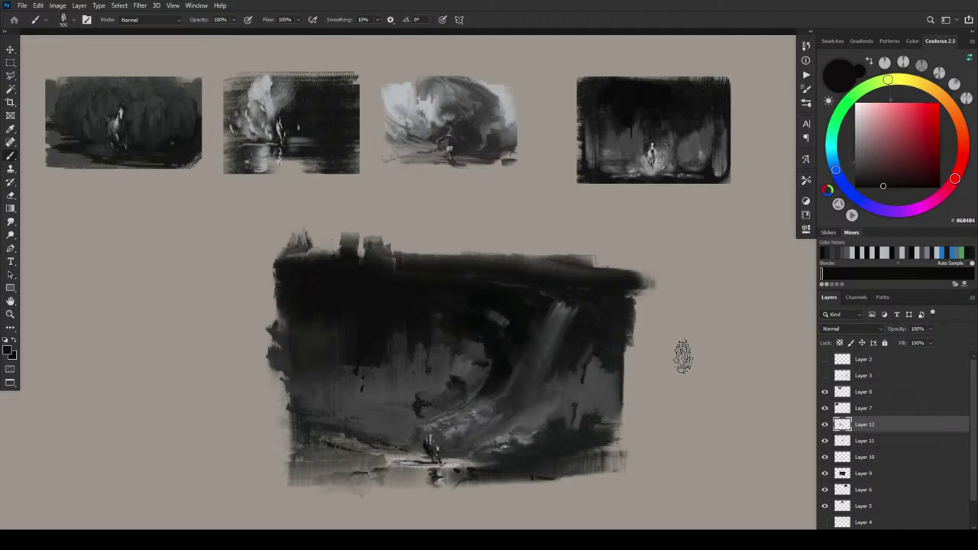
Create a new layer and paint very light grey (#CACED5) highlights on the figure's head and torso
key("ctrl+minus")
key("ctrl+minus")
key("ctrl+minus")
key("ctrl+plus")
key("ctrl+plus")
key("ctrl+plus")
key("ctrl+plus")
key("ctrl+plus")
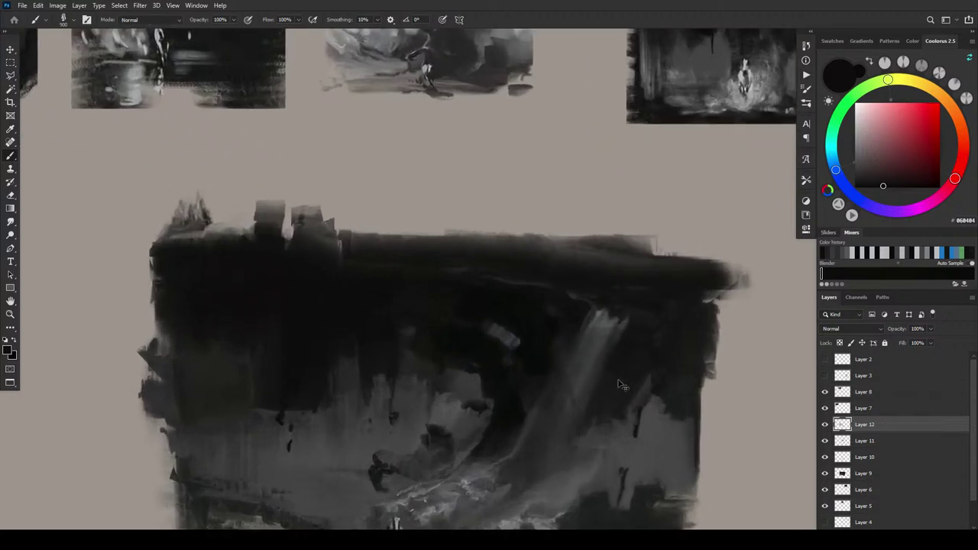
left_click_drag(483, 385, 483, 370)
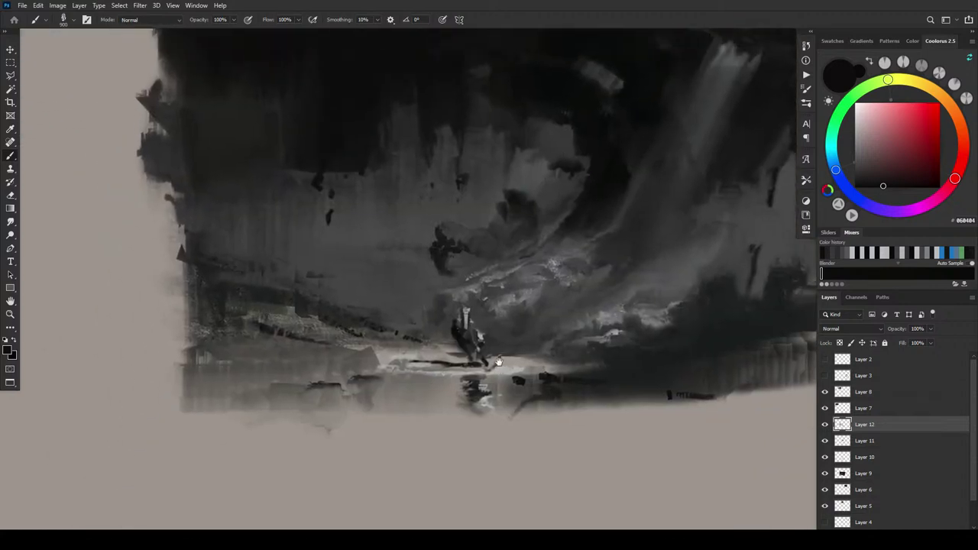
left_click_drag(499, 362, 490, 526)
left_click_drag(651, 187, 500, 354)
mouse_move(574, 280)
left_mouse_down()
mouse_move(384, 382)
mouse_move(489, 354)
mouse_move(603, 363)
mouse_move(439, 234)
left_mouse_up()
mouse_move(604, 520)
left_mouse_down()
mouse_move(561, 393)
mouse_move(478, 347)
mouse_move(500, 356)
mouse_move(491, 369)
left_mouse_up()
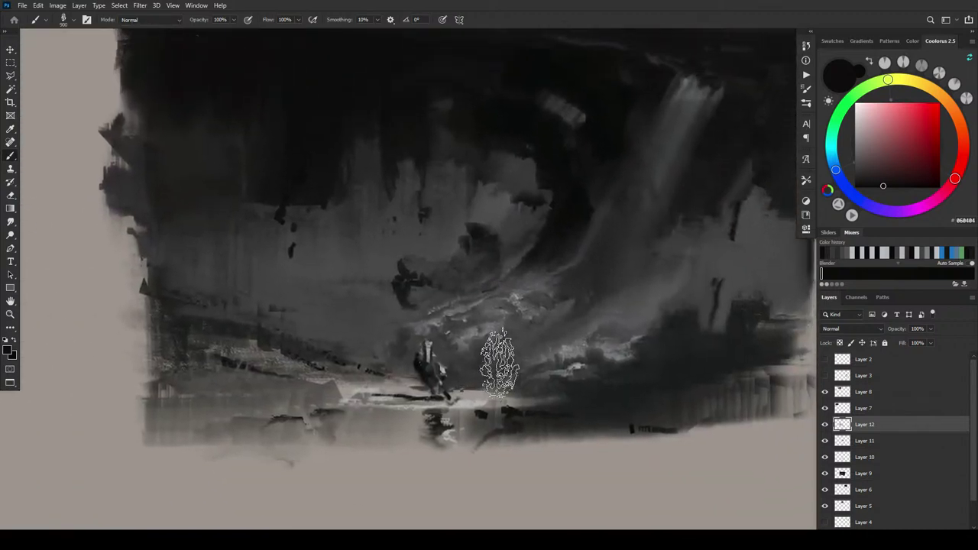
left_click(478, 371, "alt")
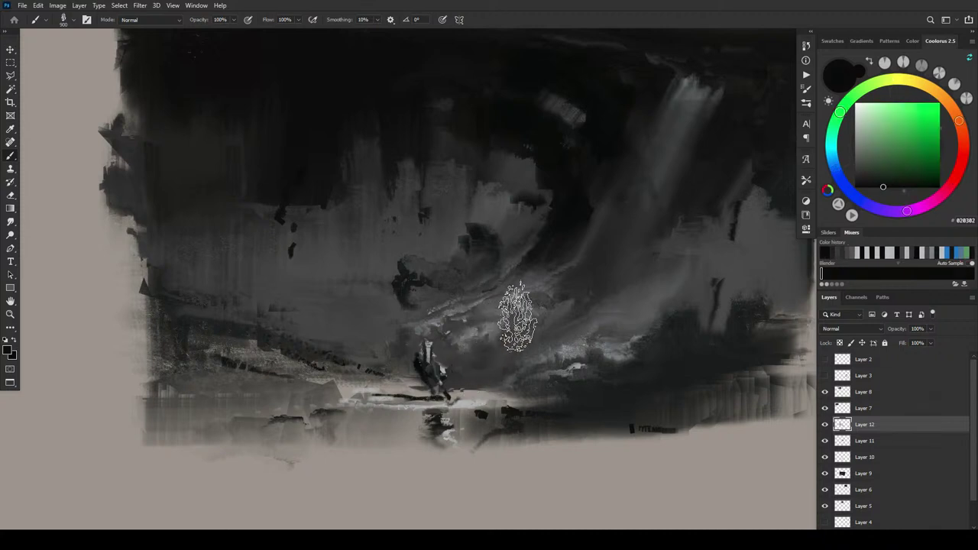
left_click(465, 397, "alt")
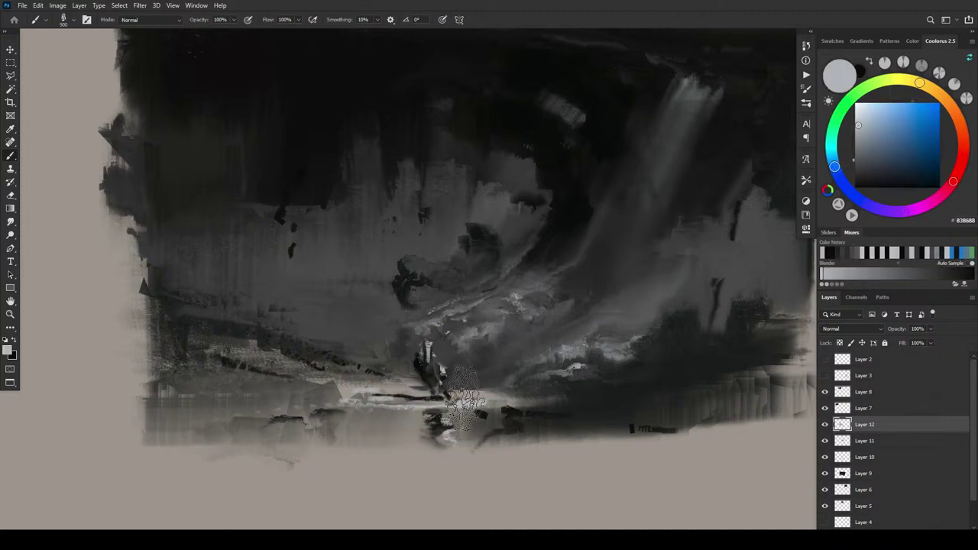
left_click(859, 116)
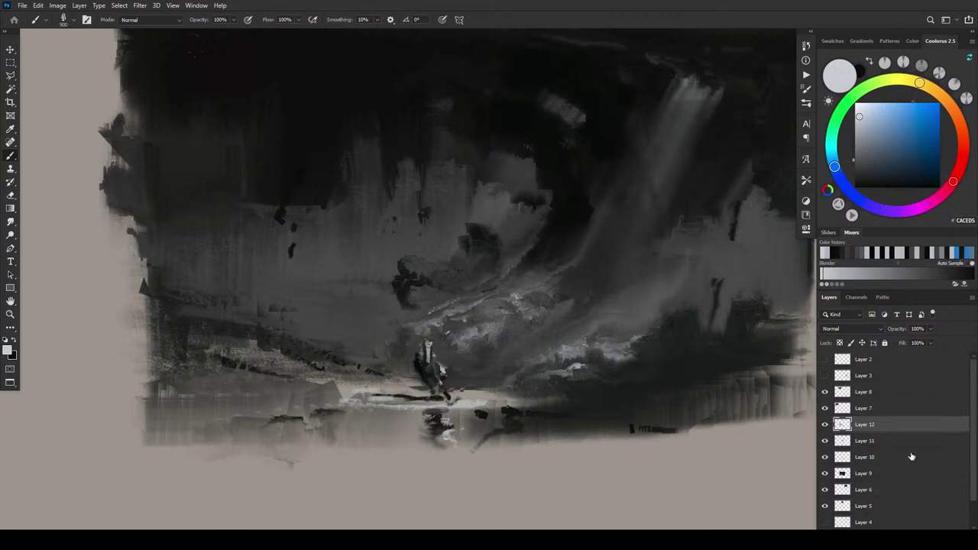
key("ctrl+shift+alt+n")
key("x")
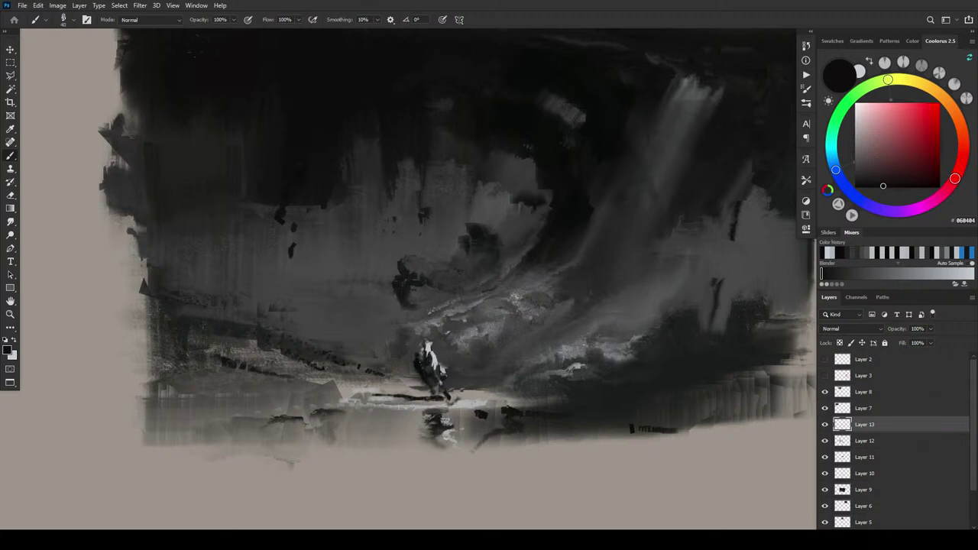
Shape the figure's head and shoulders with alternating near-black and light-grey touches
key("x")
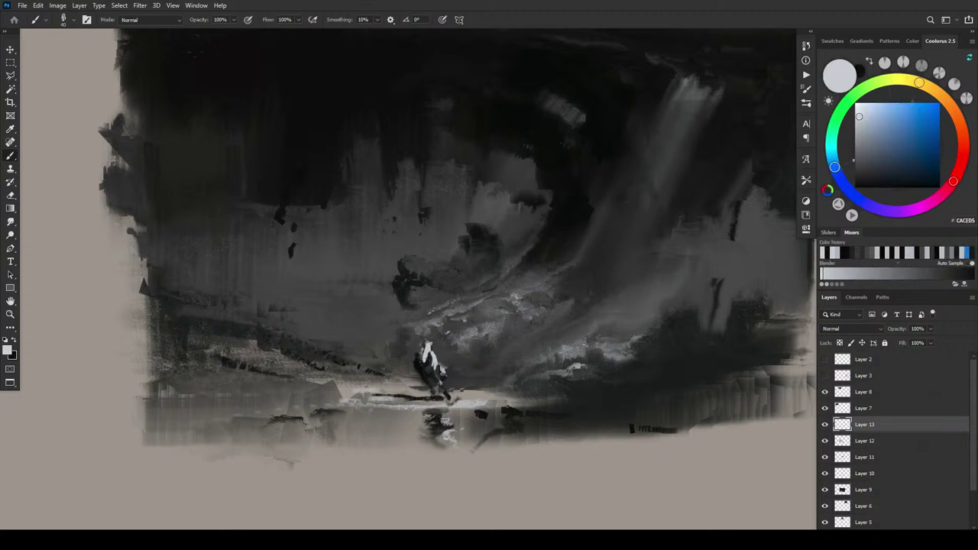
key("x")
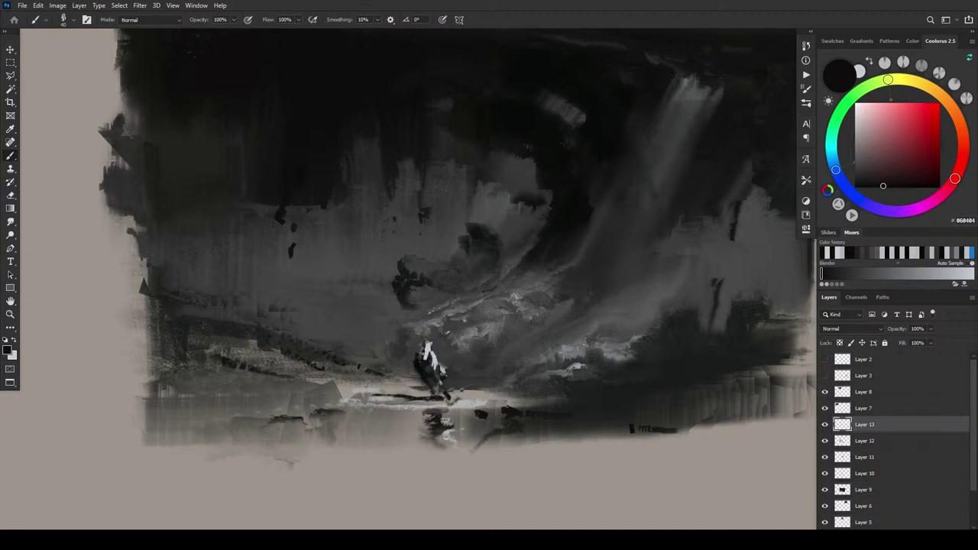
key("x")
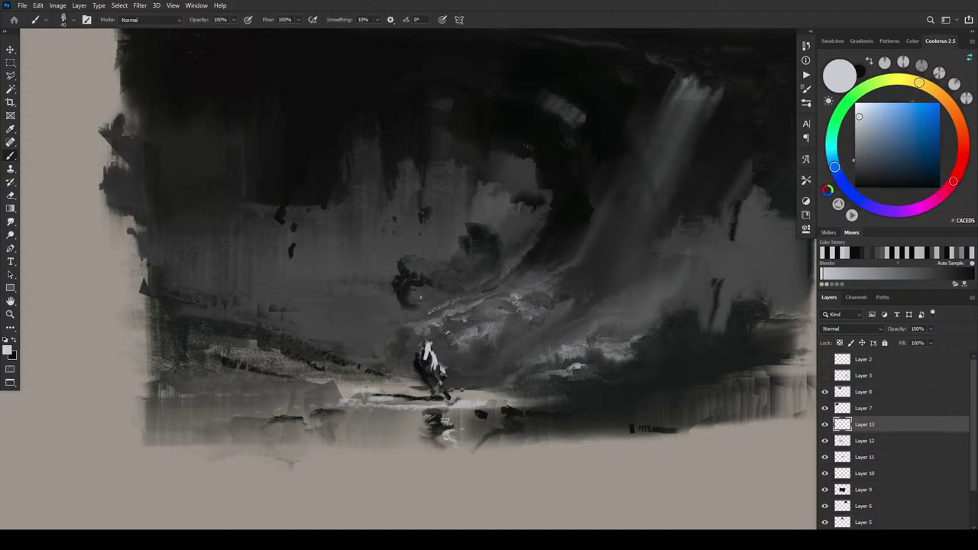
key("x")
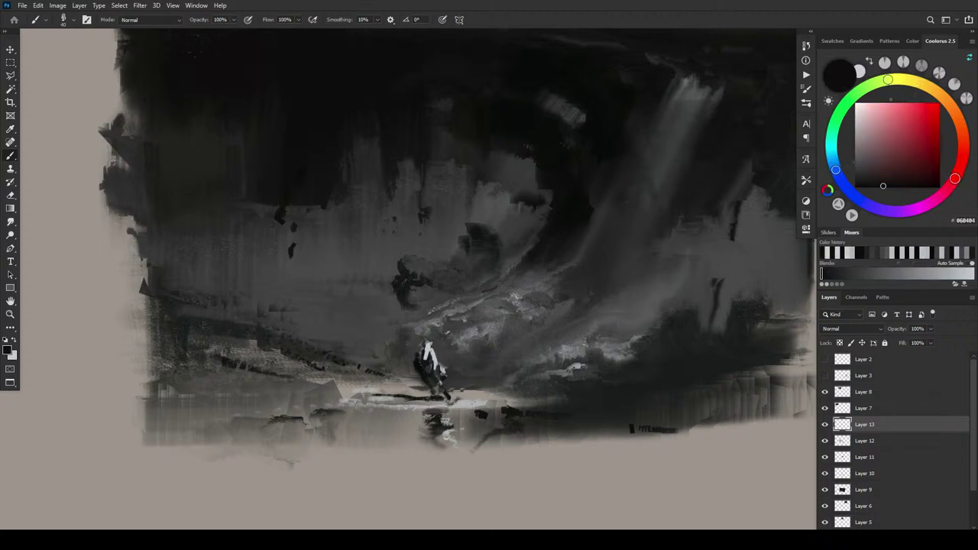
key("x")
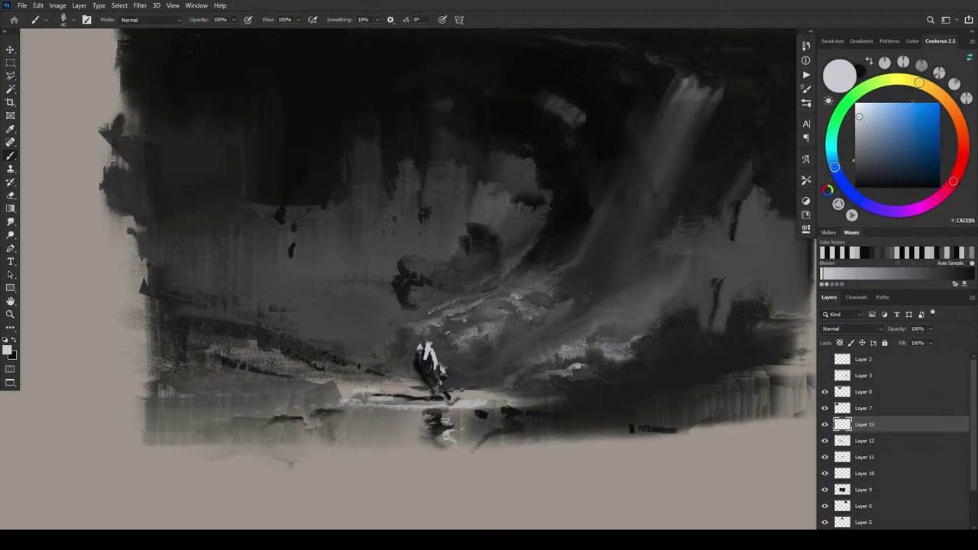
key("x")
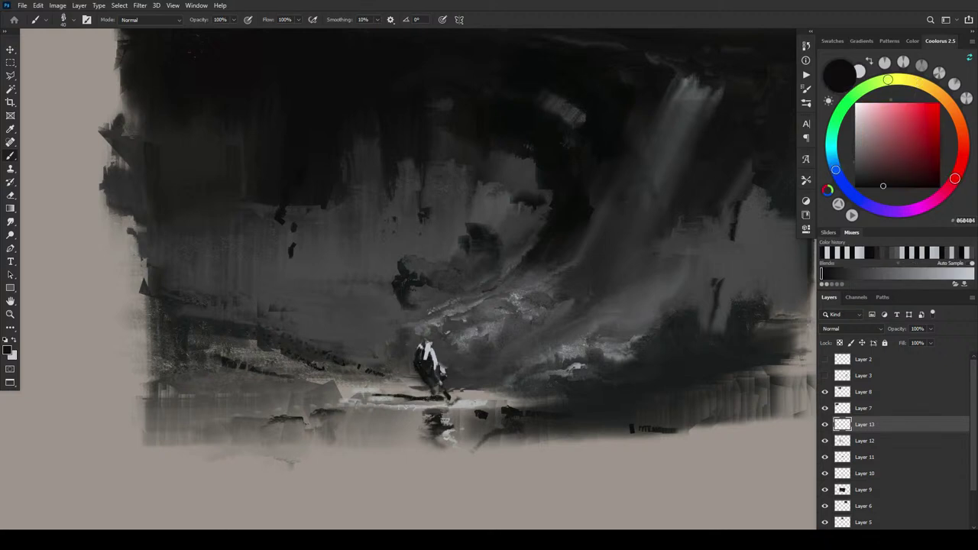
Extend the light-grey edge down the figure's torso and cut near-black gaps between the highlights
key("x")
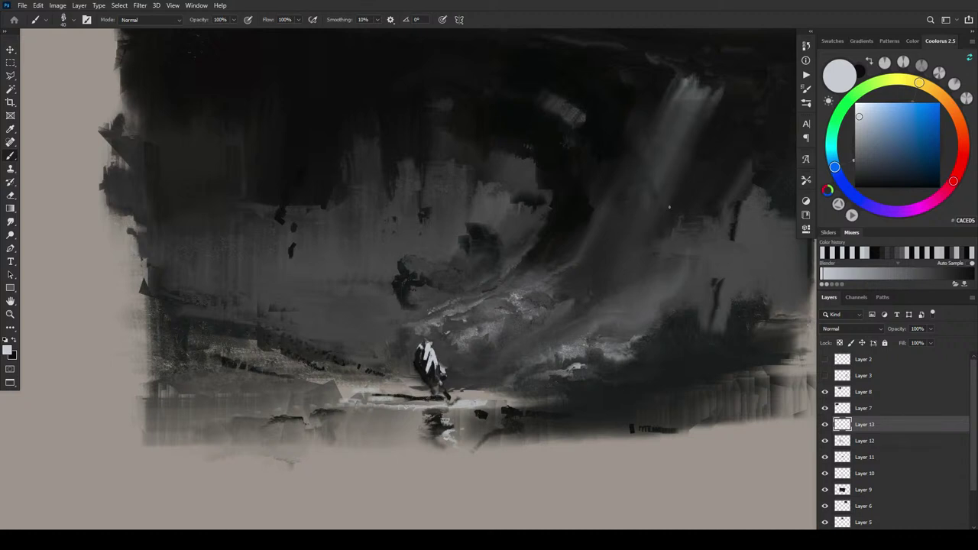
key("x")
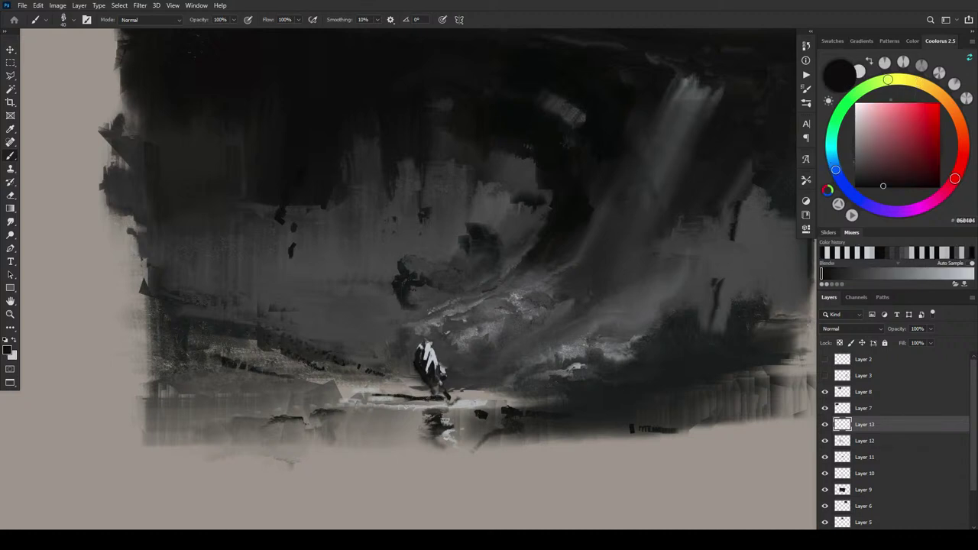
key("x")
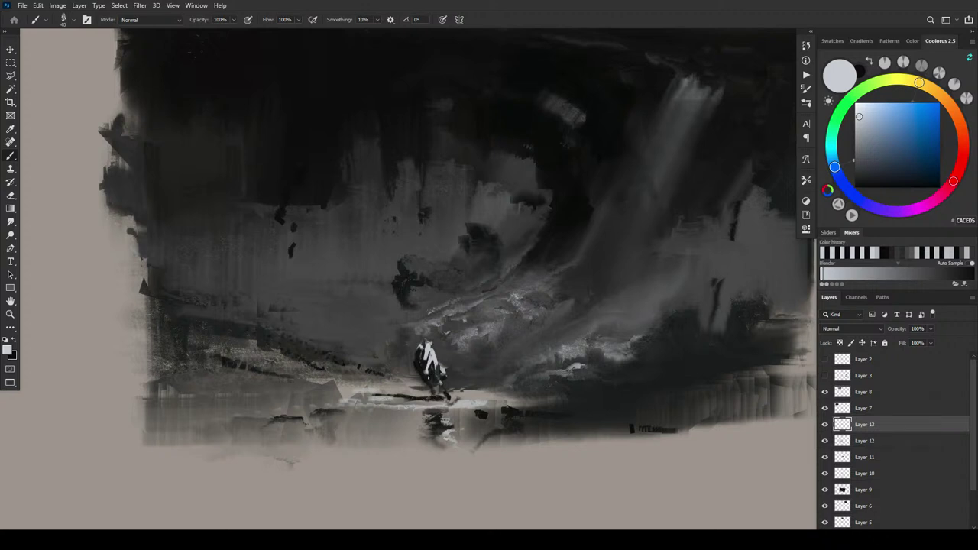
key("x")
key("x")
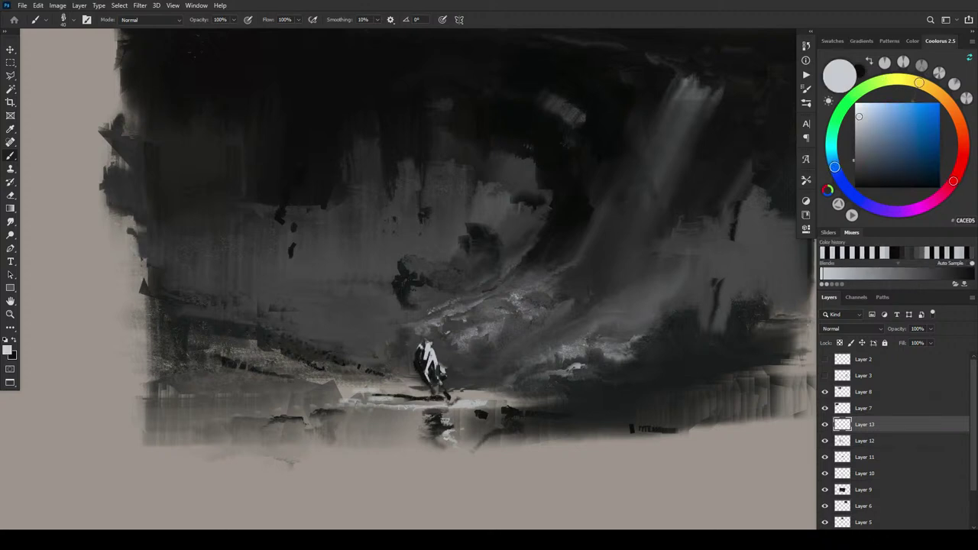
Paint a light-grey leg stroke from the figure's hip to the ground and refine its contour with near-black
left_click_drag(437, 370, 442, 399)
key("x")
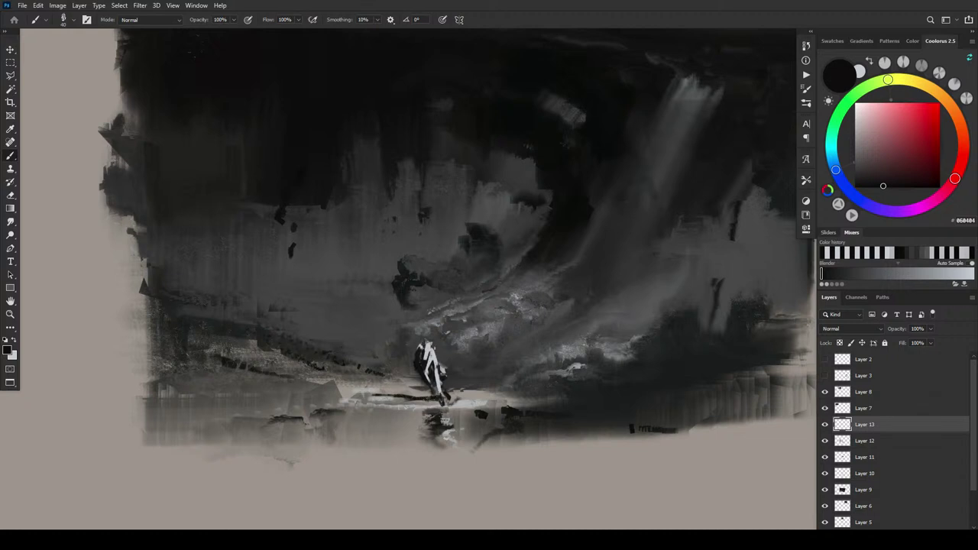
key("x")
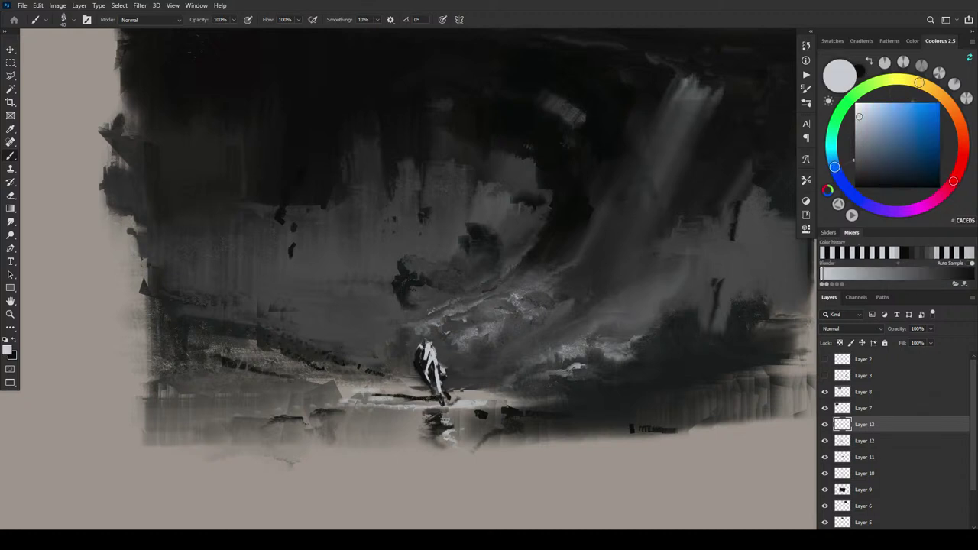
key("x")
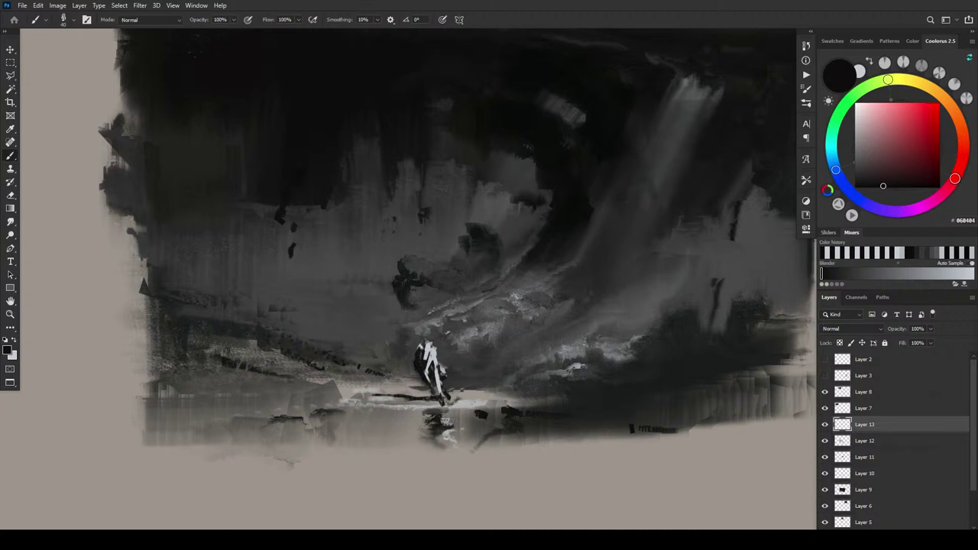
key("x")
key("x")
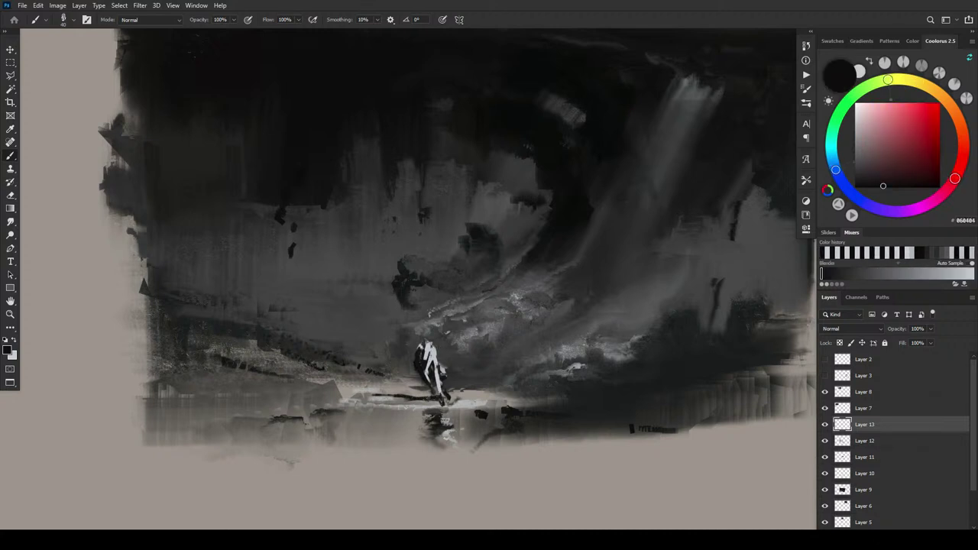
Clean up the edges around the figure's rear leg and foot with dark grey (#3A3D3E) and light ground grey (#989189)
left_click(449, 345, "alt")
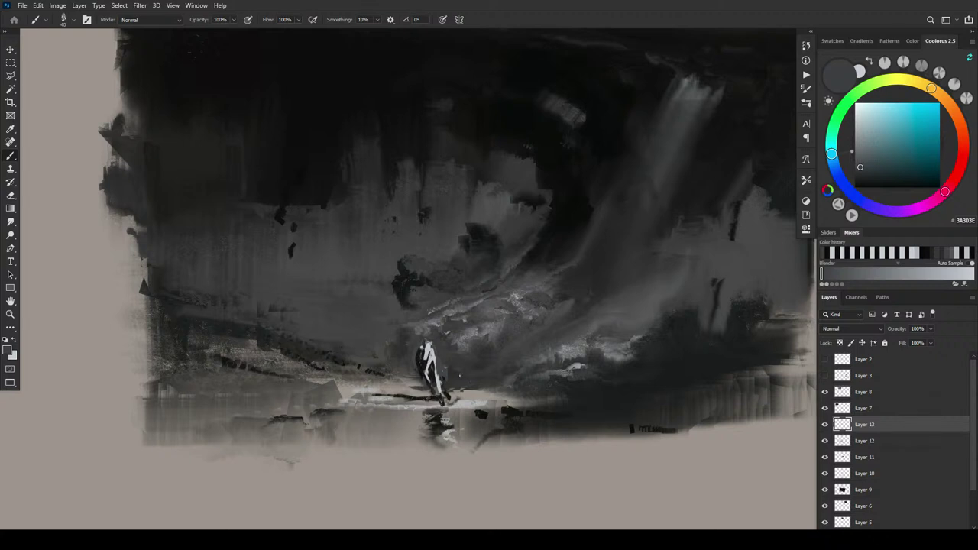
left_click(461, 394, "alt")
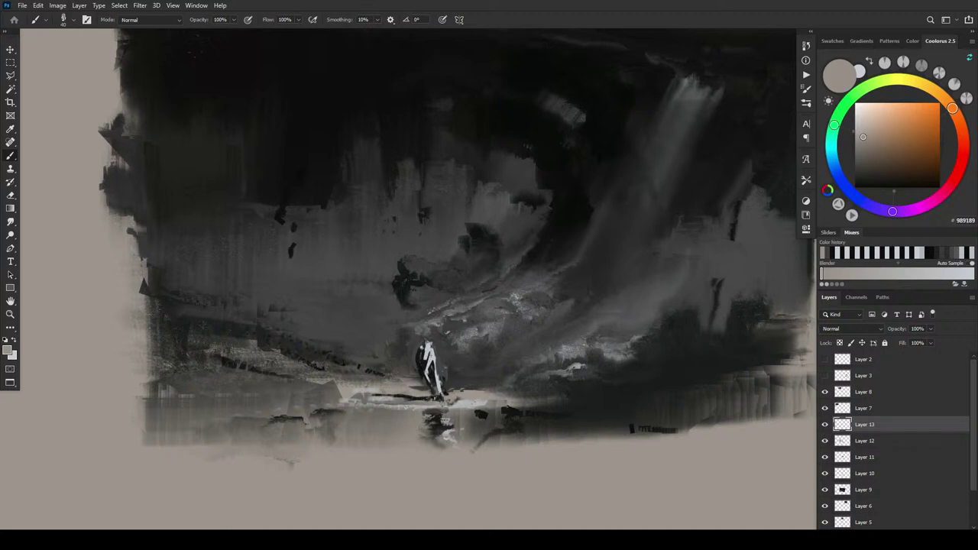
left_click_drag(426, 398, 441, 383)
left_click(457, 378, "alt")
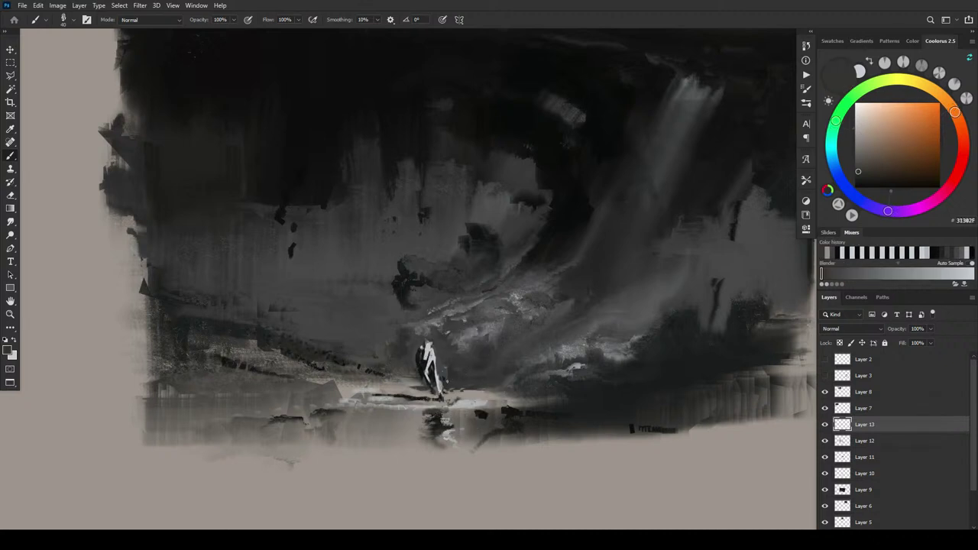
left_click(449, 387, "alt")
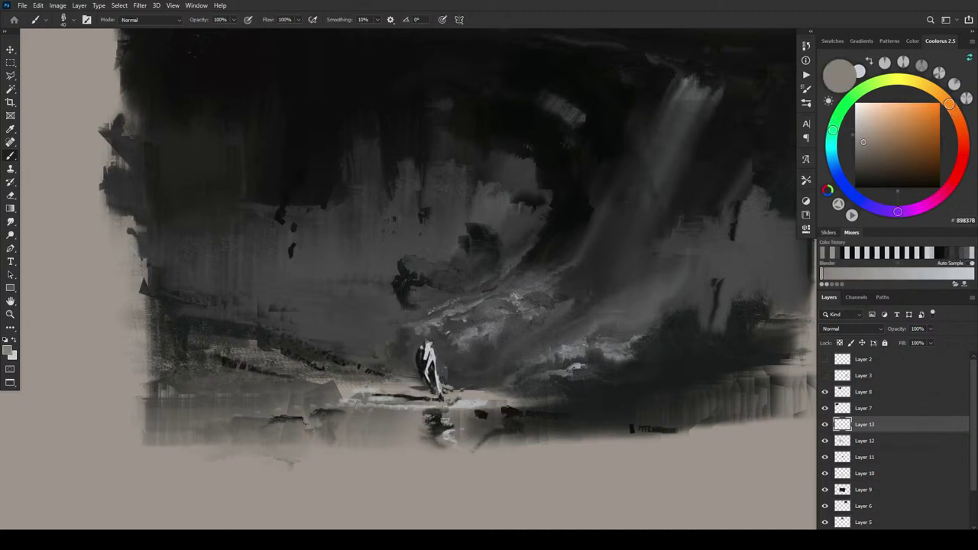
Paint a soft near-black (#0E0E0E) shadow on the ground behind the figure with a brush enlarged to 175
left_click(433, 370, "alt")
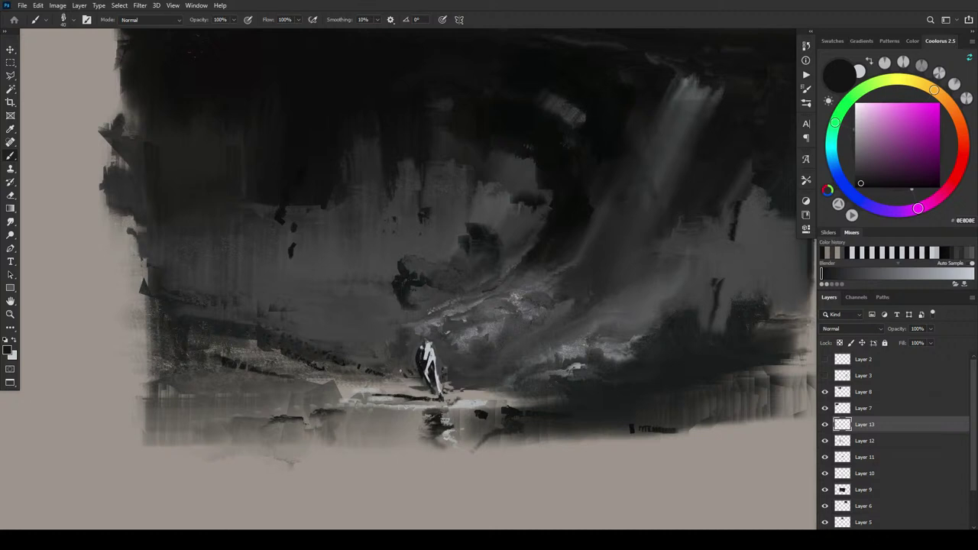
key("]")
key("]")
key("]")
key("]")
key("]")
key("]")
key("]")
key("]")
key("]")
key("]")
key("bracketleft")
key("bracketleft")
key("bracketleft")
key("bracketleft")
key("bracketleft")
key("bracketleft")
key("bracketleft")
key("bracketleft")
key("bracketright")
key("bracketright")
key("bracketright")
key("bracketright")
mouse_move(435, 395)
left_mouse_down()
mouse_move(386, 382)
mouse_move(436, 397)
mouse_move(383, 384)
mouse_move(387, 374)
mouse_move(378, 382)
mouse_move(396, 366)
mouse_move(416, 385)
mouse_move(387, 373)
left_mouse_up()
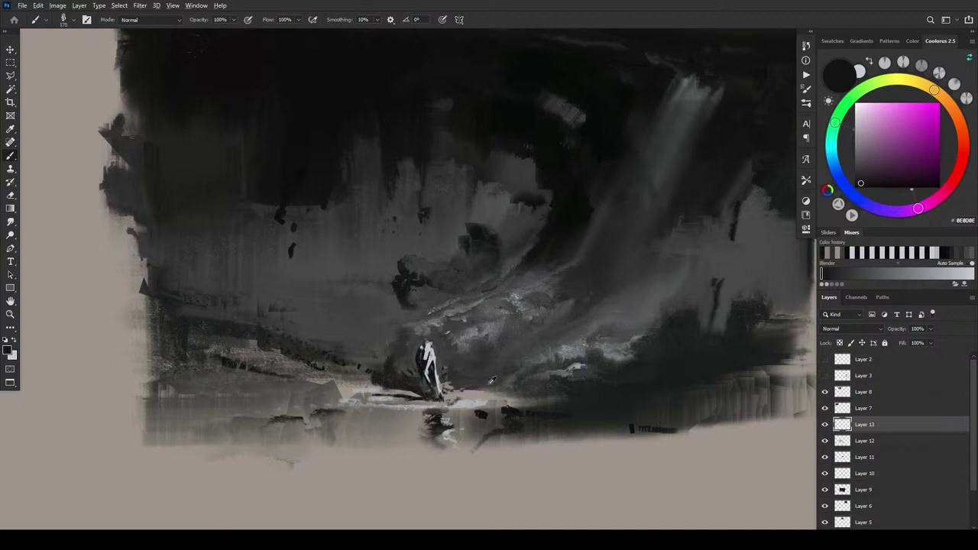
Reduce the brush to 90 and brush mid-grey (#6C6B6D) haze over the dark shape beside the figure
left_click_drag(493, 381, 477, 329)
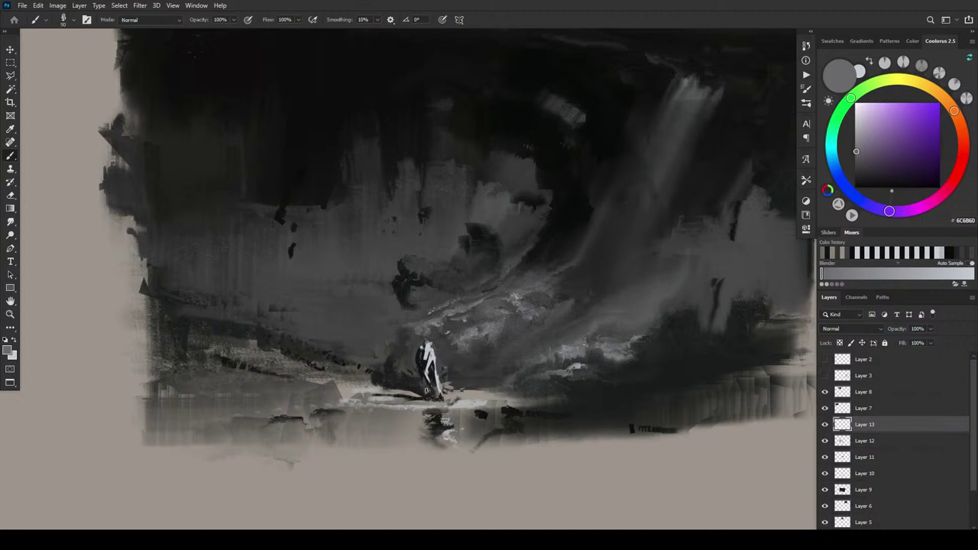
mouse_move(412, 376)
left_mouse_down()
mouse_move(389, 375)
mouse_move(393, 362)
mouse_move(416, 366)
left_mouse_up()
key("bracketright")
key("bracketright")
key("bracketright")
key("bracketright")
key("bracketright")
left_click(392, 378, "alt")
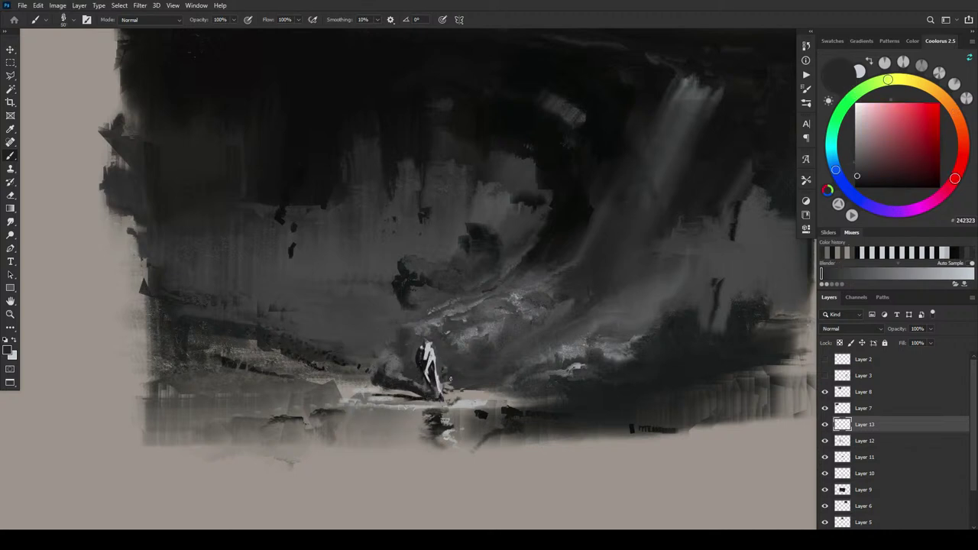
Cover the inner highlights on the figure's lower body with near-black (#0B0A0A), leaving a thinner light edge
left_click(462, 397, "alt")
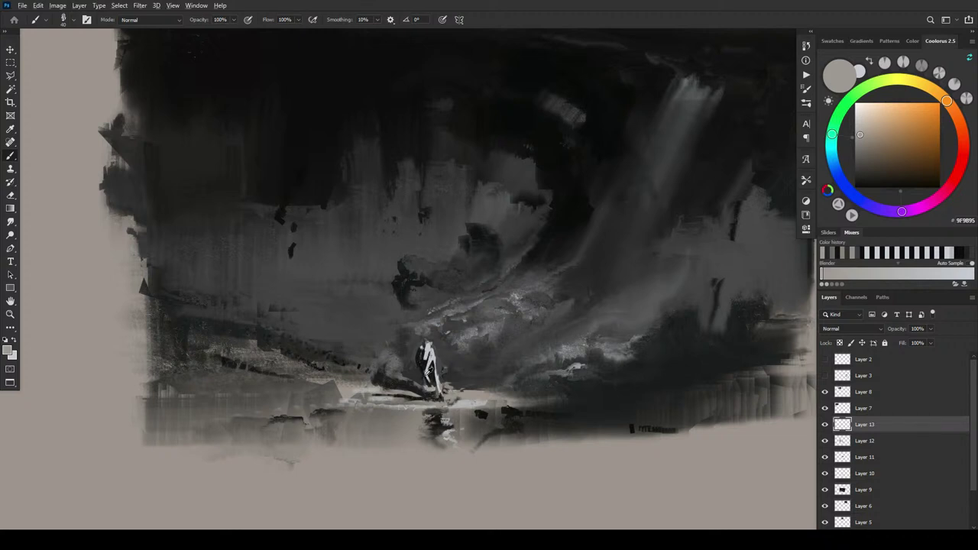
left_click(429, 371, "alt")
left_click_drag(420, 365, 426, 366)
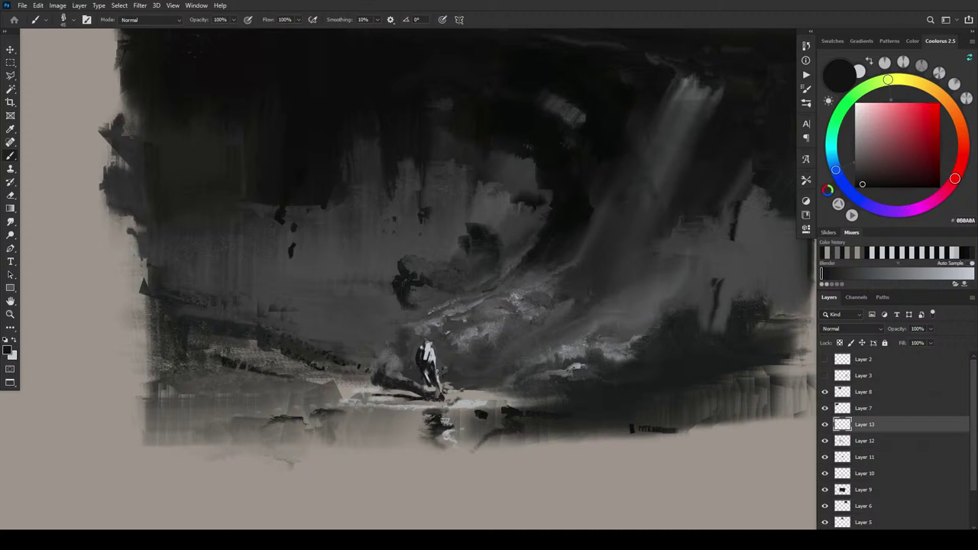
left_click(435, 359, "alt")
left_click(428, 367, "alt")
left_click(431, 354, "alt")
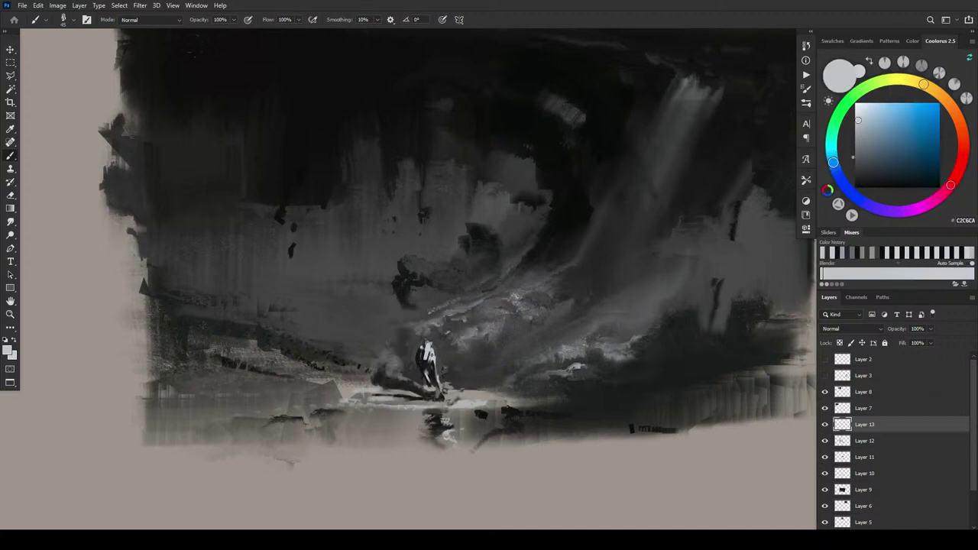
Add a light-grey (#C3C5CE) patch on the figure's shadowed shoulder and separate it from the torso with near-black
left_click(417, 343, "alt")
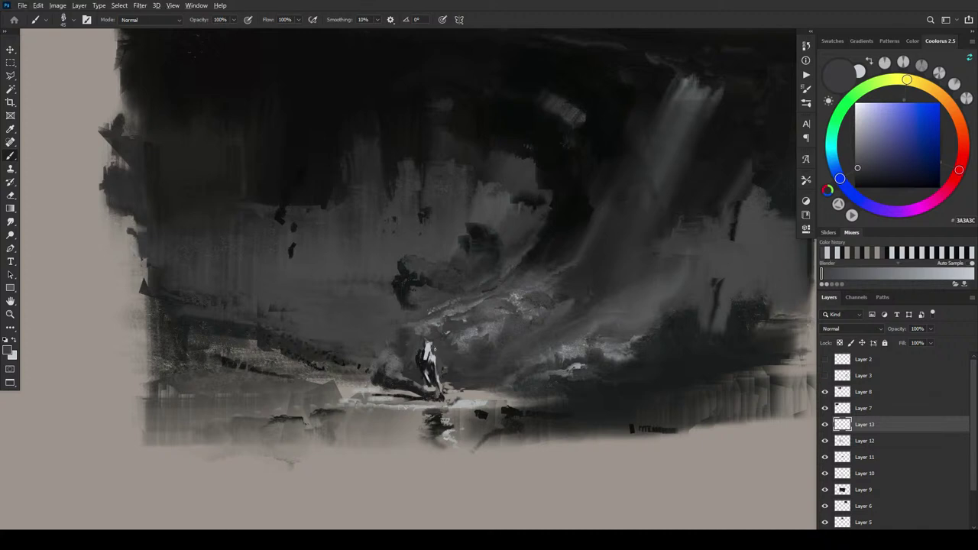
left_click(426, 349, "alt")
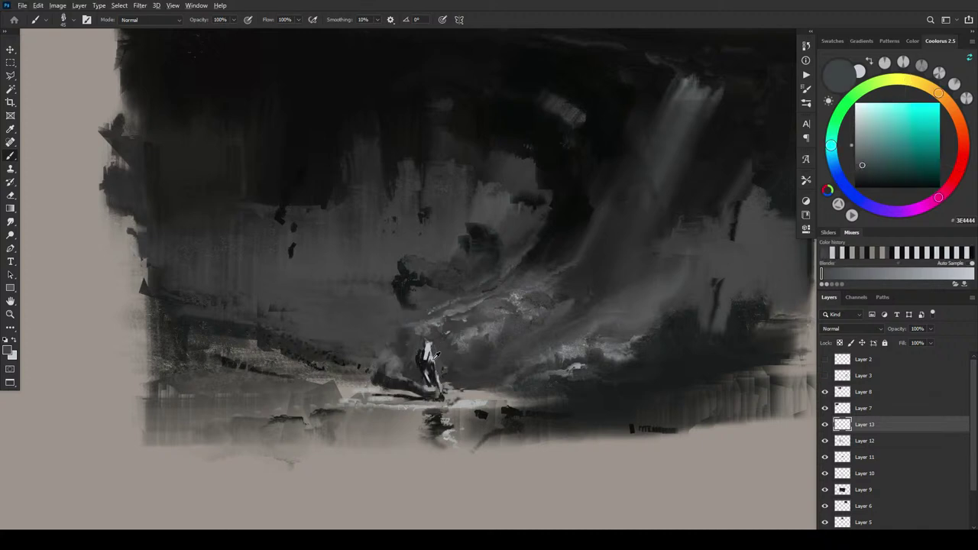
left_click(429, 352, "alt")
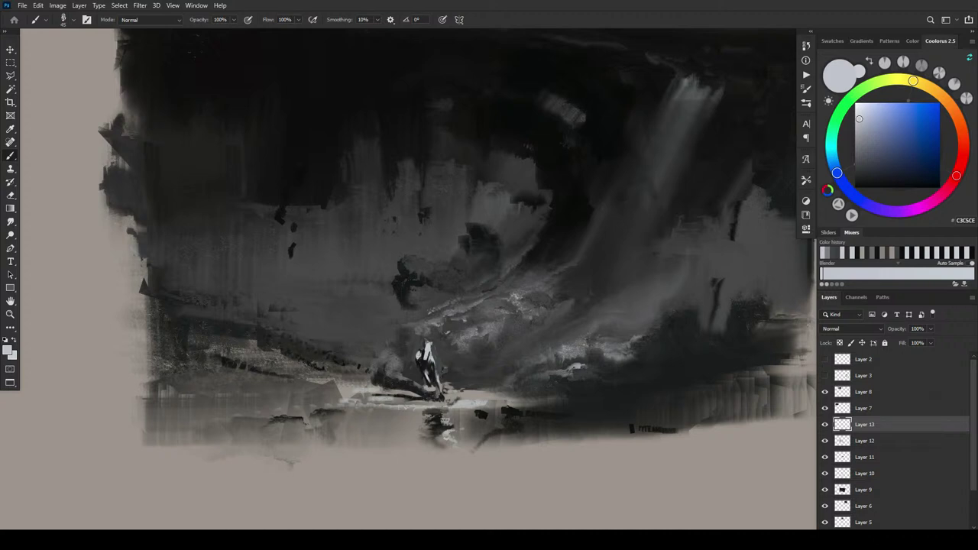
left_click(425, 351, "alt")
left_click(426, 352, "alt")
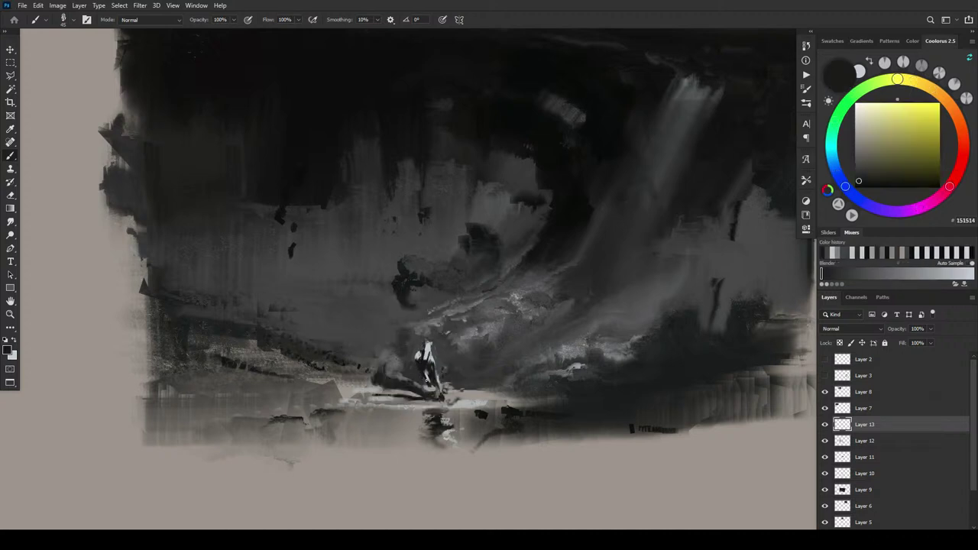
Trim the lit outer contour of the figure's hip and leg with sampled dark background greys
left_click(441, 378, "alt")
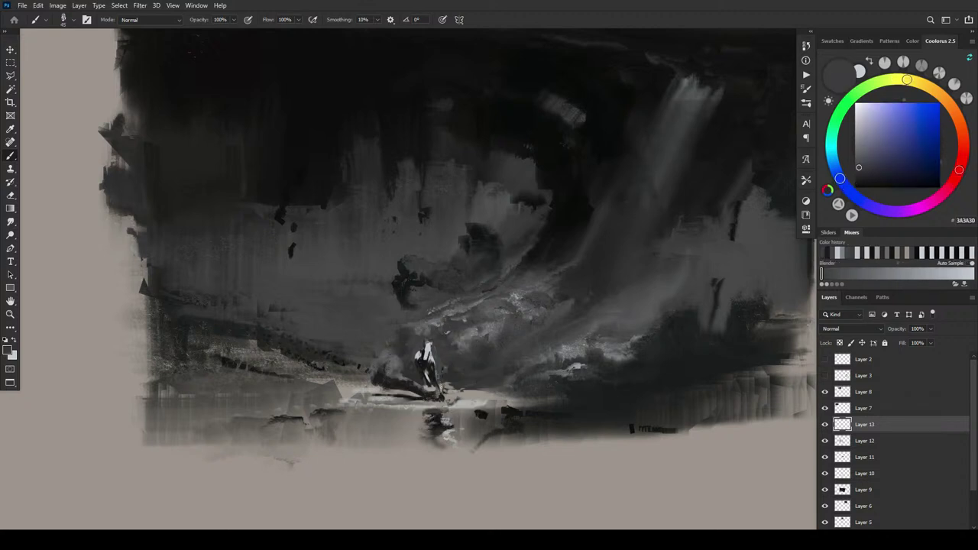
left_click(438, 378, "alt")
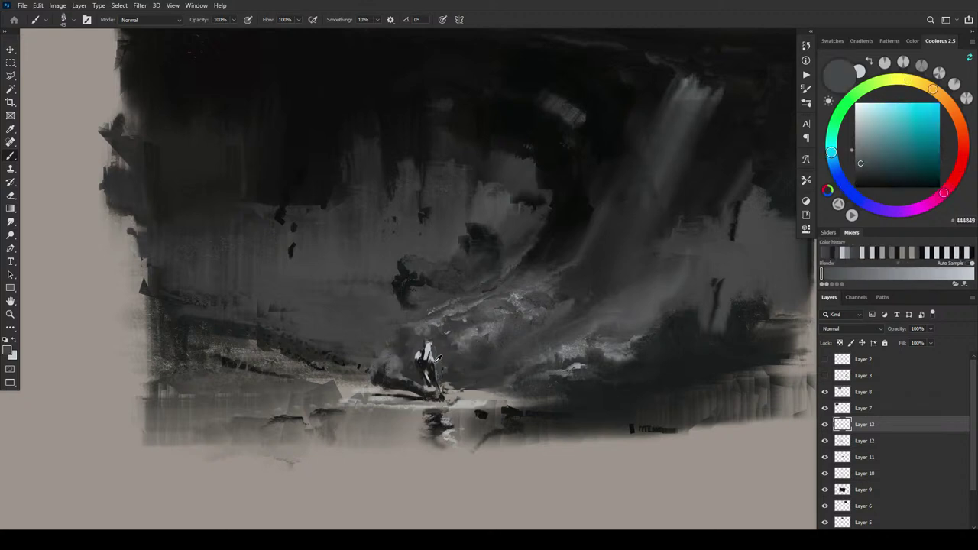
left_click(437, 370, "alt")
left_click(434, 360, "alt")
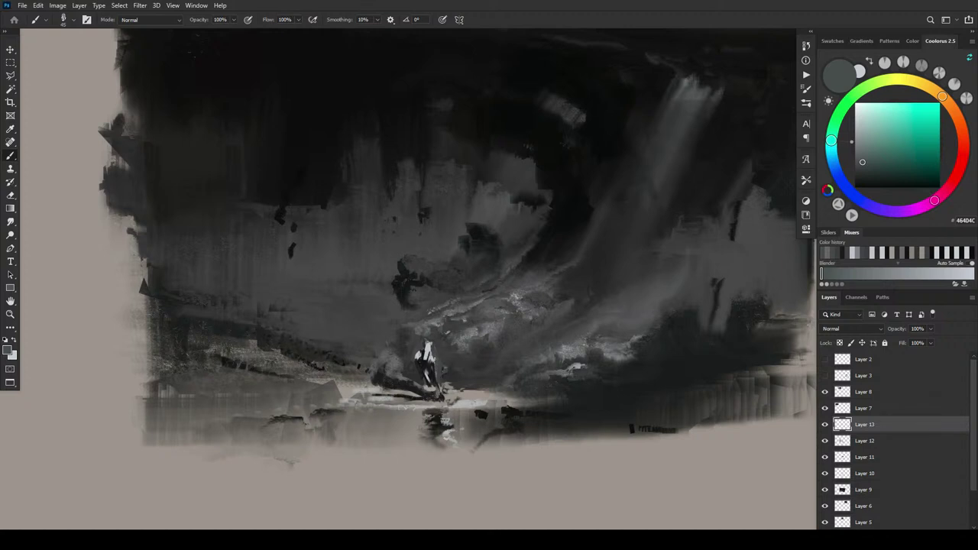
Paint a light-grey (#A5AAAC) stroke down the figure's leg to the foot and narrow it with near-black
left_click(429, 358, "alt")
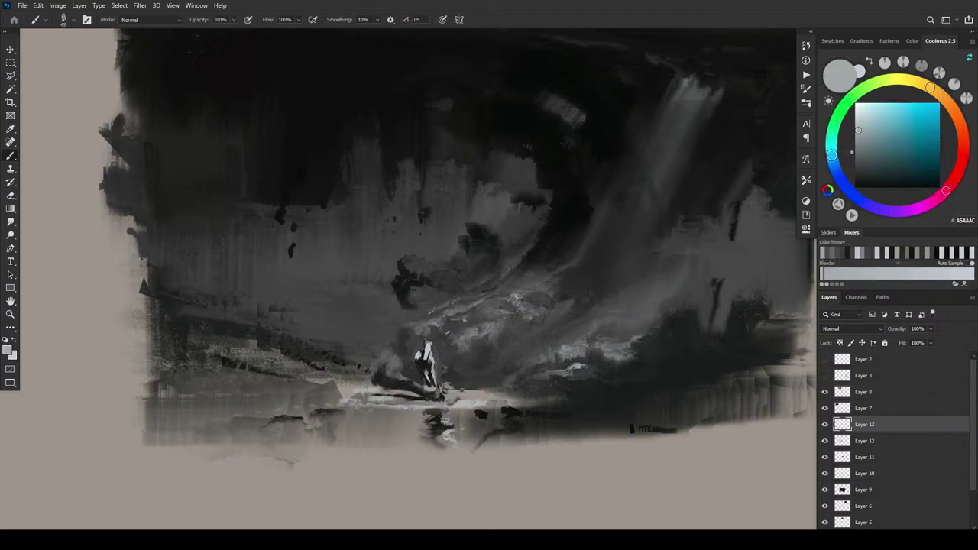
left_click_drag(432, 377, 438, 399)
left_click(432, 364, "alt")
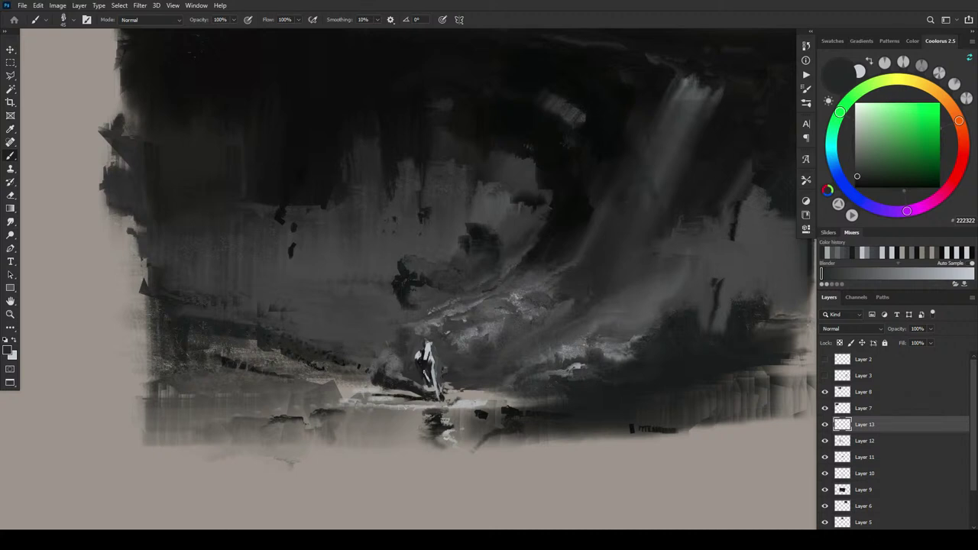
left_click(424, 366, "alt")
left_click(421, 363, "alt")
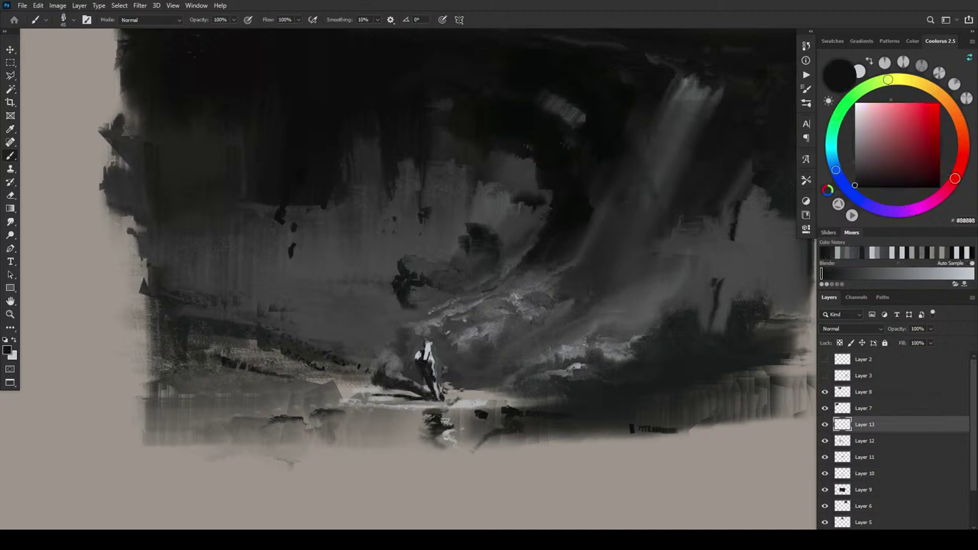
Rework the hip edge and cut back the lower-leg highlight with sampled background greys and near-black (#121112)
left_click(433, 366, "alt")
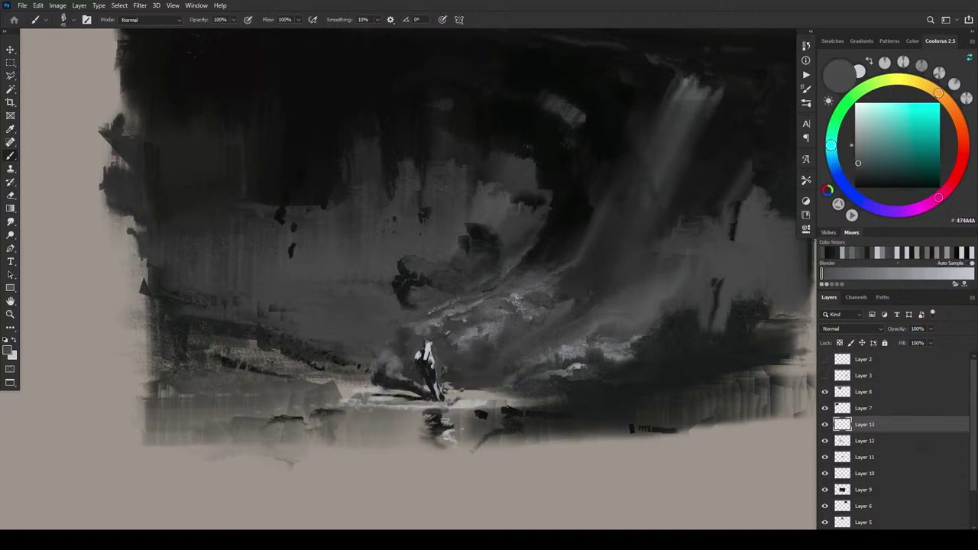
left_click(437, 357, "alt")
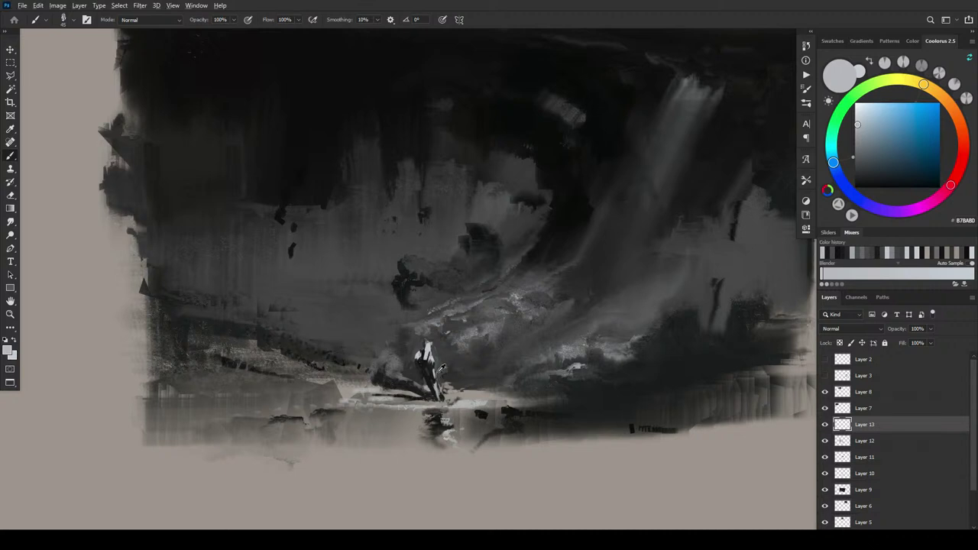
left_click(441, 366, "alt")
left_click(449, 382, "alt")
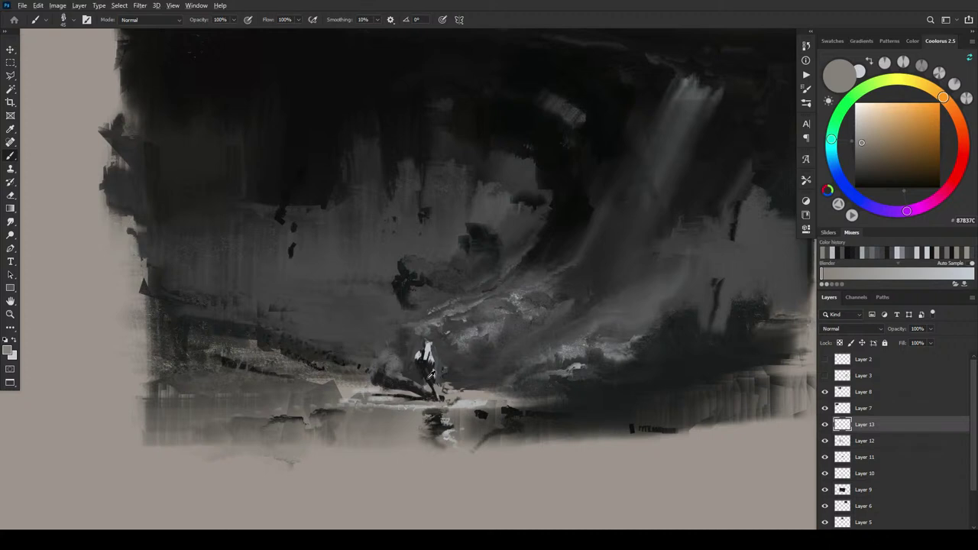
left_click(429, 378, "alt")
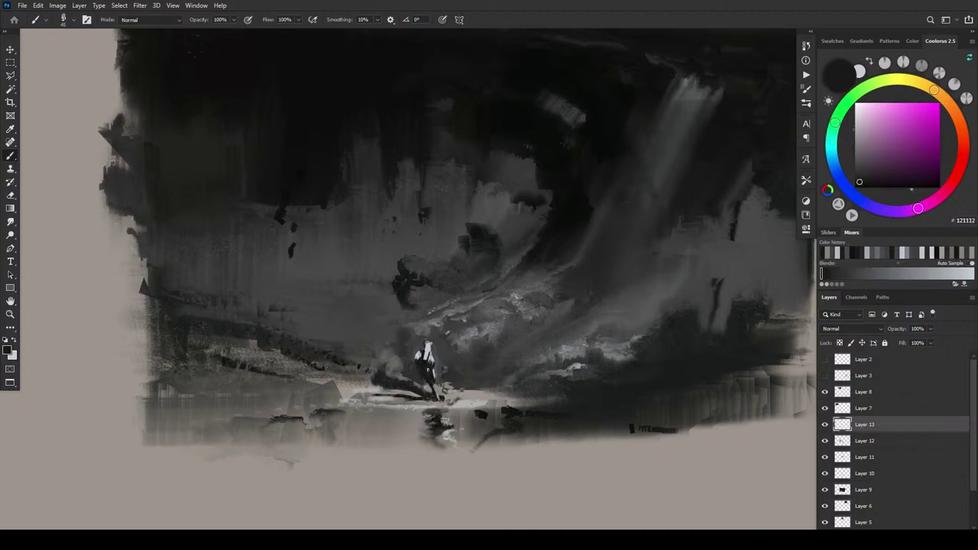
Refine the figure's lit torso edge with alternating dark, light-grey and near-black touches
left_click(429, 361, "alt")
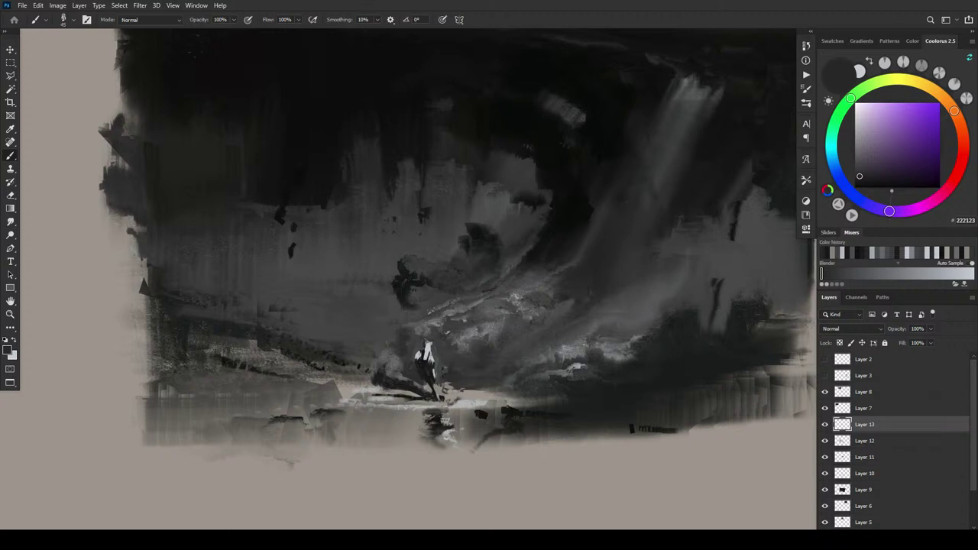
left_click(429, 350, "alt")
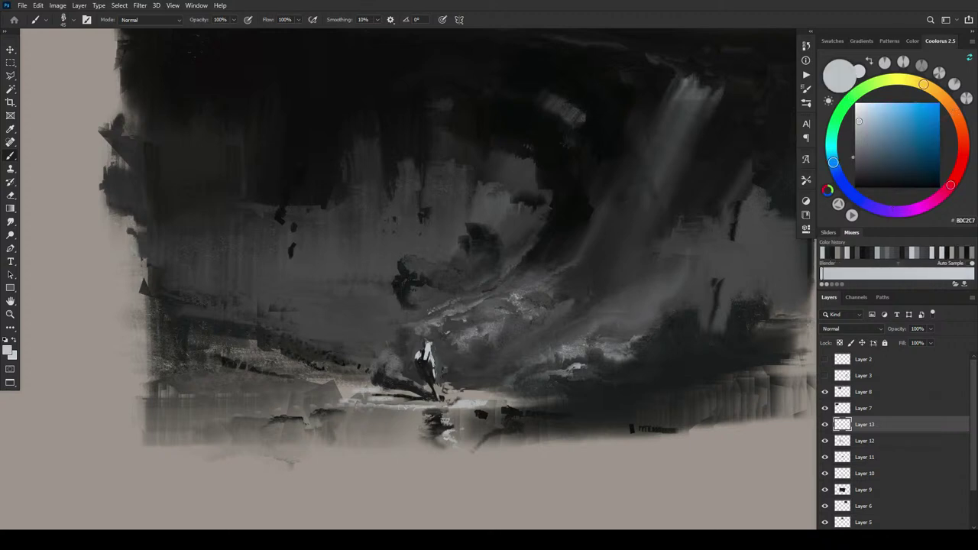
left_click(428, 354, "alt")
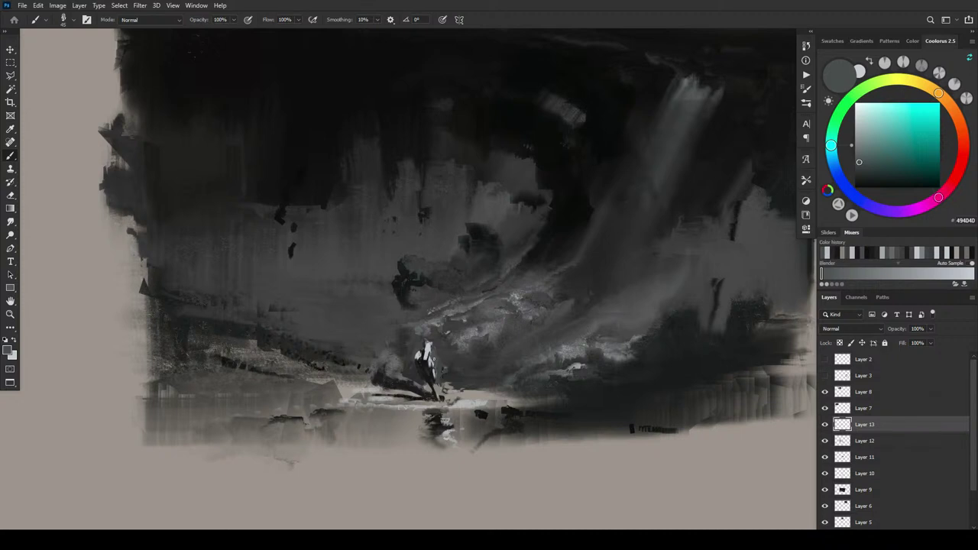
left_click(428, 355, "alt")
left_click(428, 355, "alt")
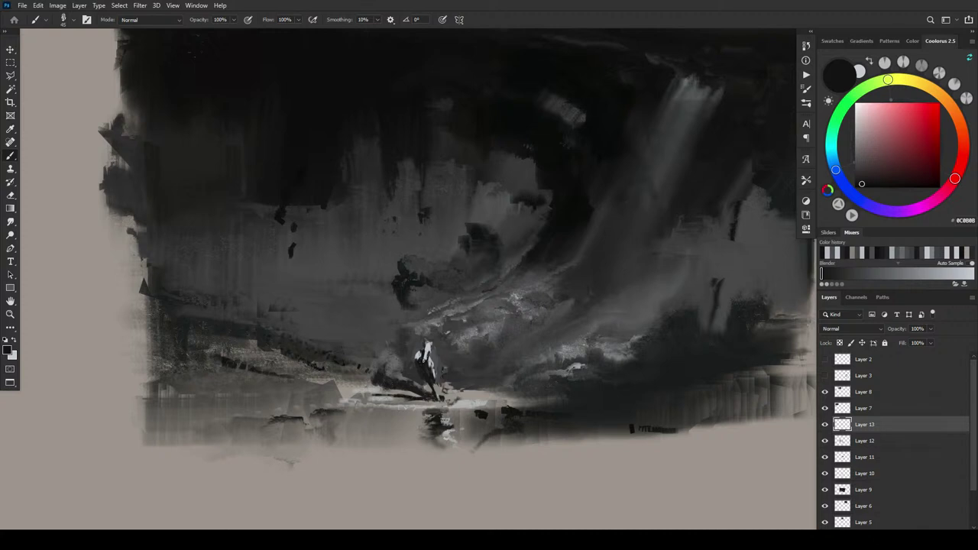
Touch up the figure's head and neck with light grey (#C5C6CC) and dark grey, starting with a size 30 brush
left_click(427, 352, "alt")
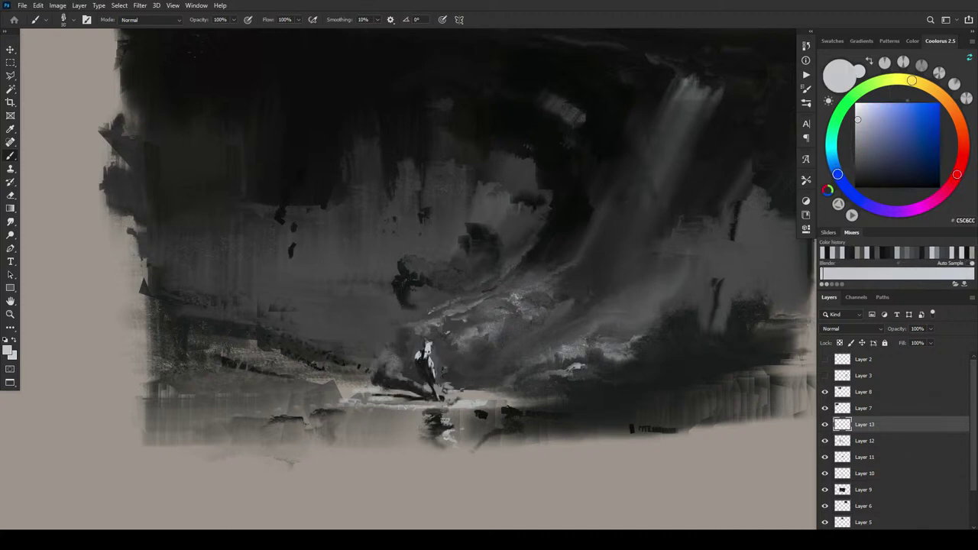
left_click(428, 355, "alt")
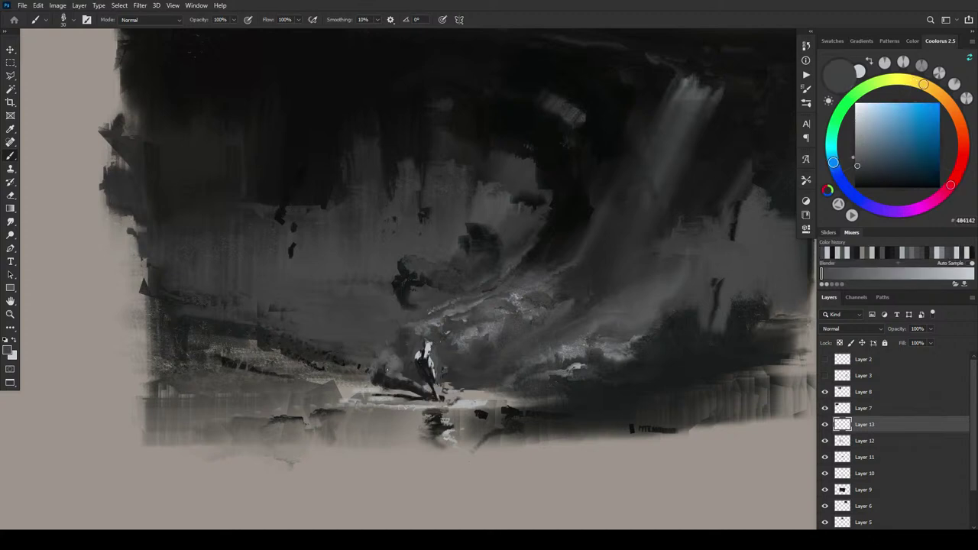
left_click(428, 354, "alt")
left_click(419, 365, "alt")
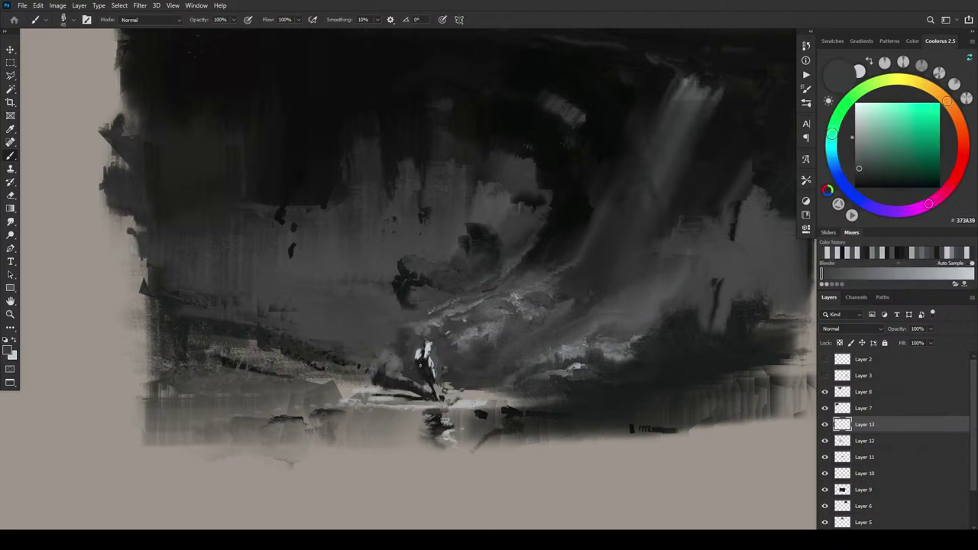
left_click(428, 355, "alt")
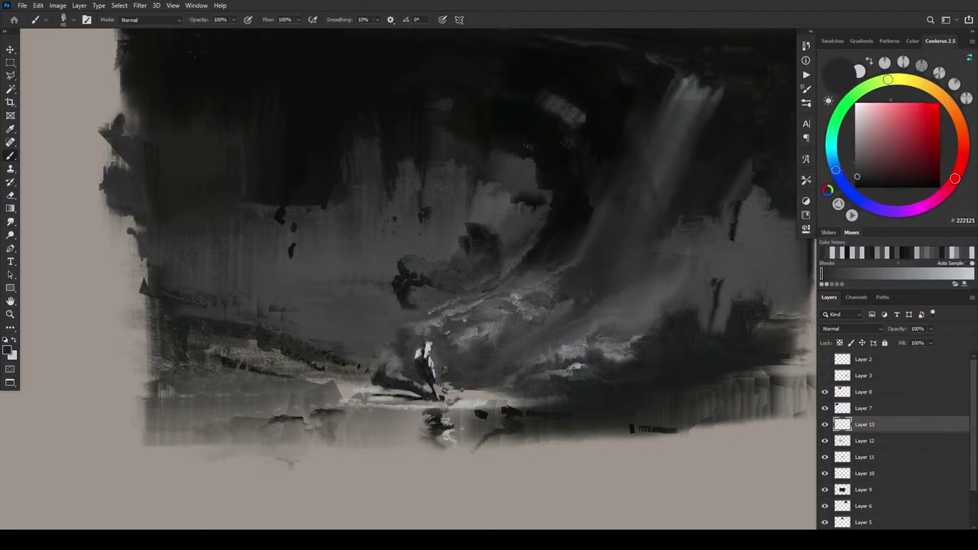
Broaden the light-grey (#C3C4CD) patch on the figure's shadowed shoulder and refine its edges with darker grey
left_click(427, 353, "alt")
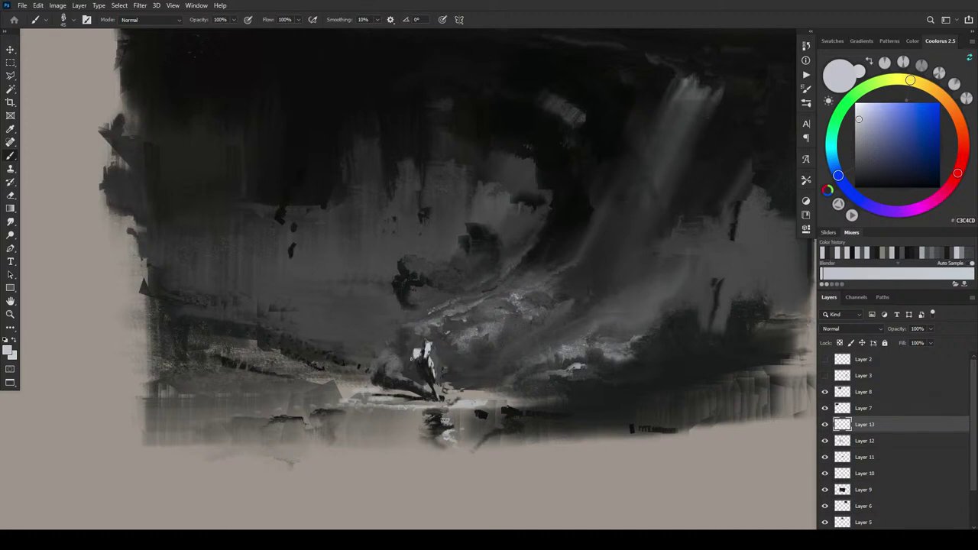
left_click(423, 355, "alt")
left_click(419, 351, "alt")
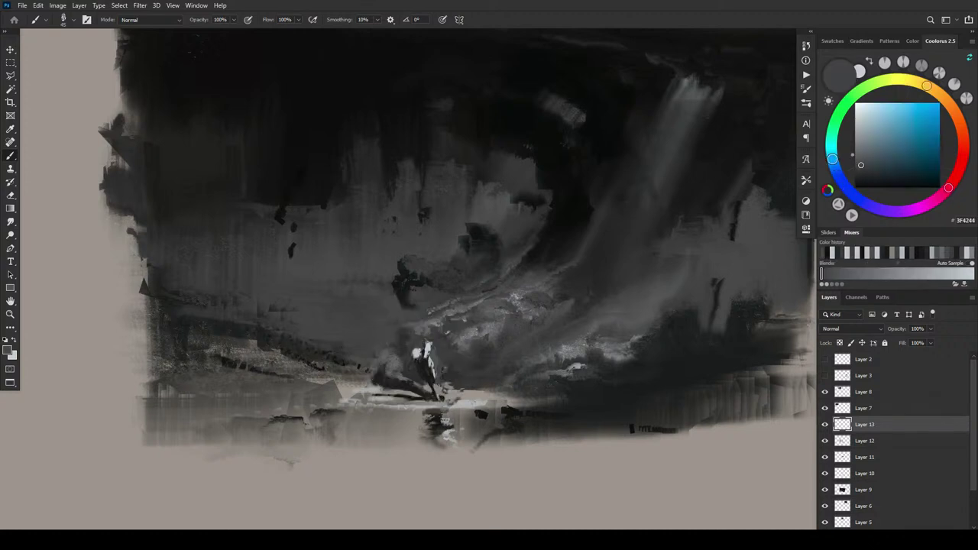
Rework the horse's head and lit shoulder patch with sampled light grey (#C1C1C9) and near-black (#121113) touches
left_click(420, 349, "alt")
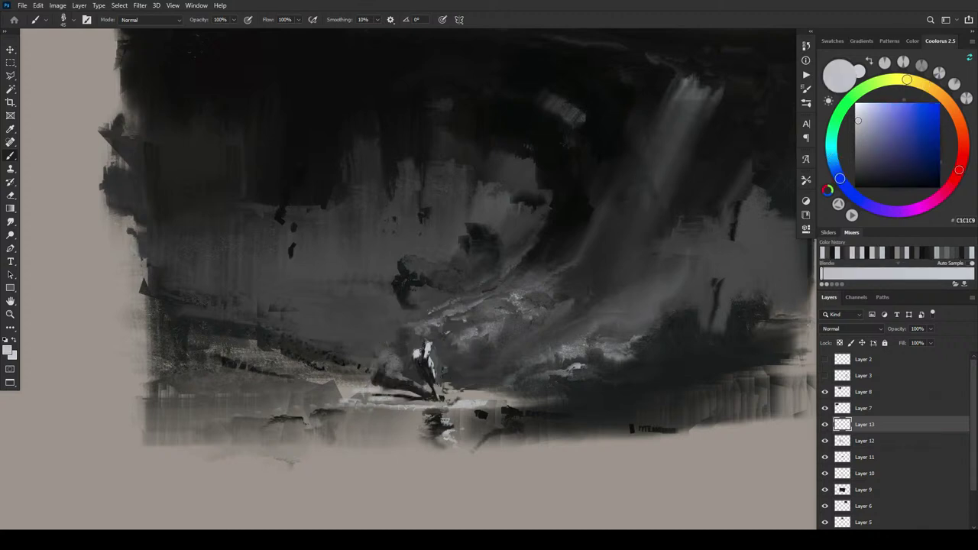
left_click(426, 359, "alt")
left_click(416, 350, "alt")
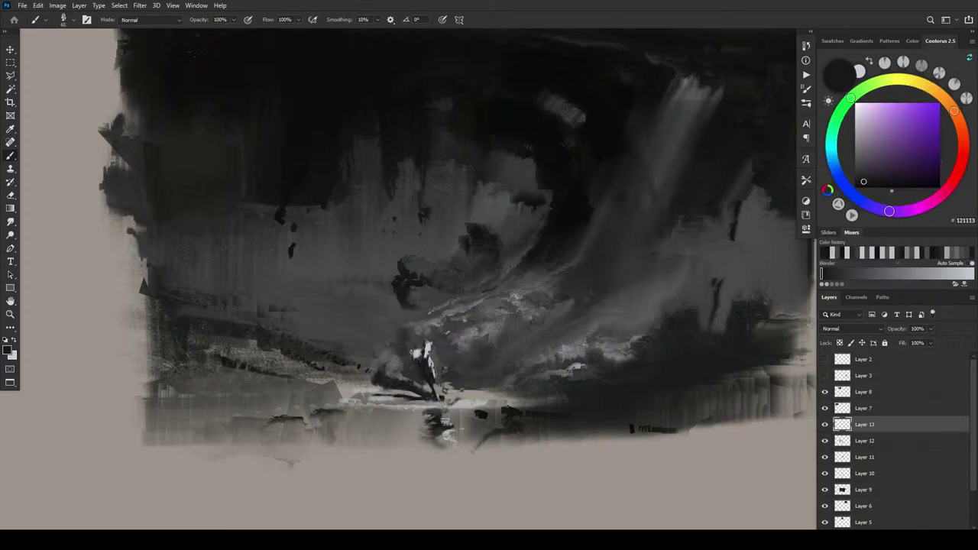
left_click_drag(411, 351, 416, 347)
key("bracketright")
key("bracketleft")
Darken the dust cloud behind the horse with dark grey (#171818) and touch its chest and foreleg with near-black (#121111)
left_click(411, 393, "alt")
left_click(404, 387, "alt")
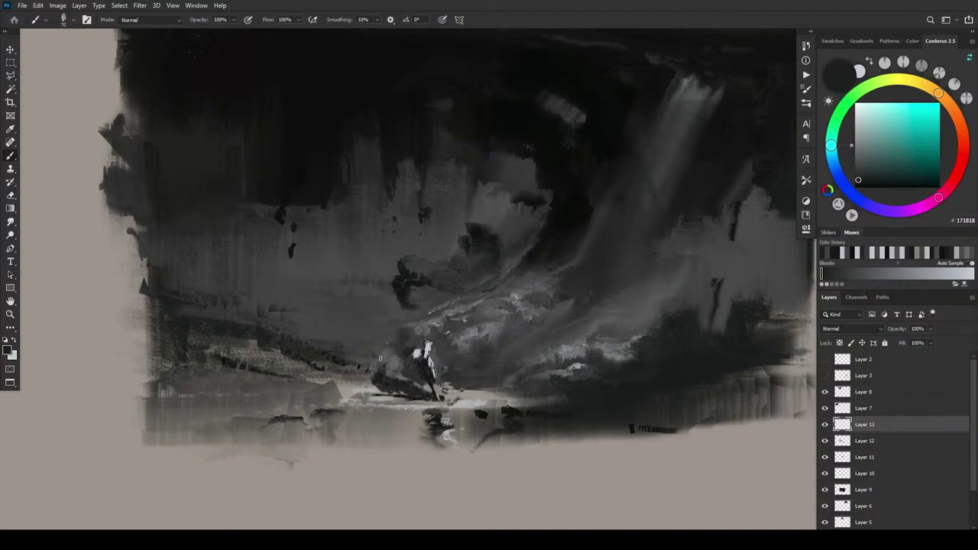
left_click(425, 365, "alt")
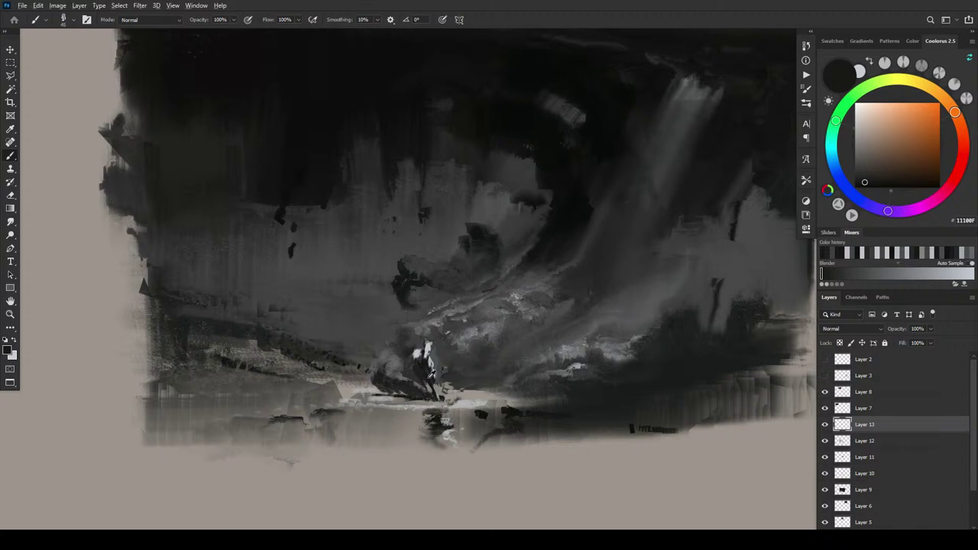
left_click(431, 376, "alt")
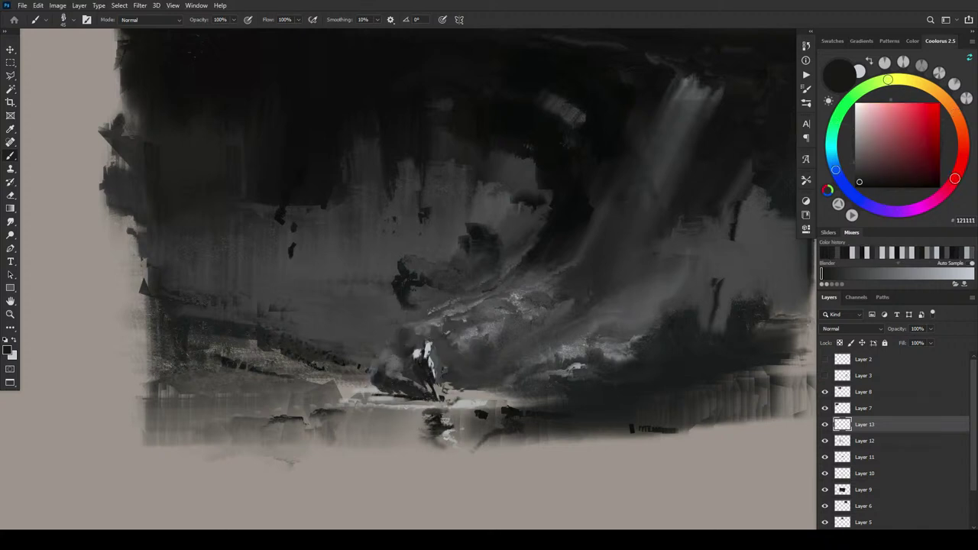
Shape the dust cloud and its lower edge against the ground with sampled mid grey, dark grey (#191A1B) and lighter ground grey
left_click(401, 365, "alt")
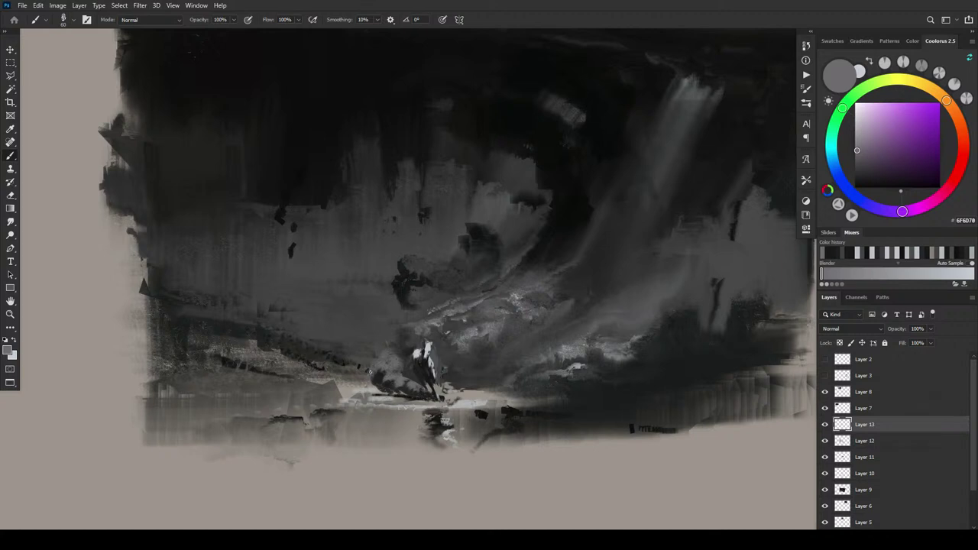
left_click(399, 394, "alt")
left_click_drag(389, 394, 356, 389)
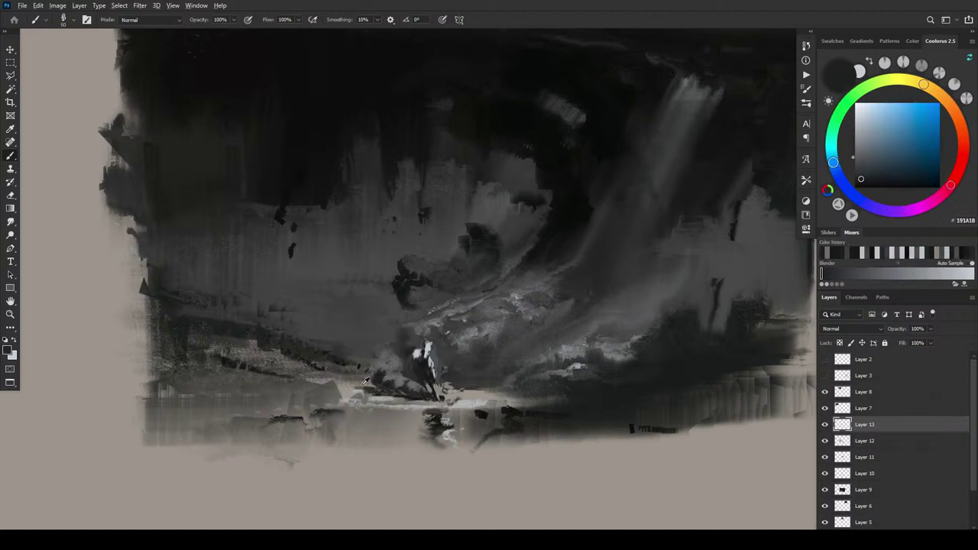
left_click(343, 407, "alt")
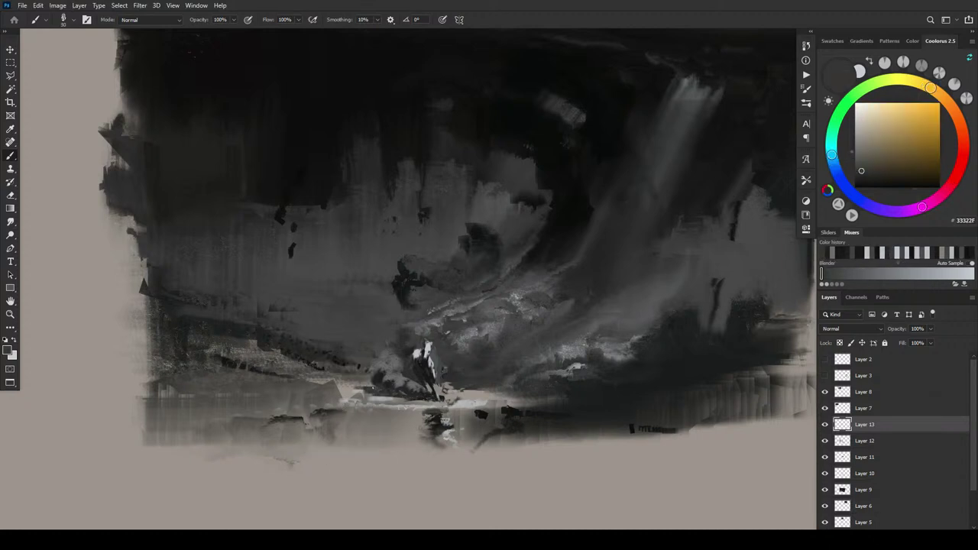
left_click(358, 383, "alt")
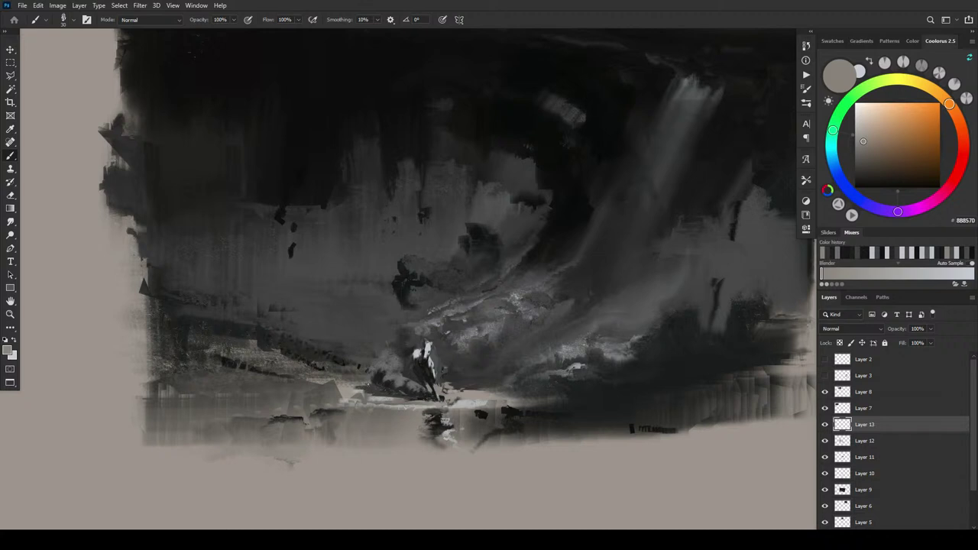
left_click_drag(357, 389, 400, 396)
Paint a near-black (#101110) shadow along the base of the dust cloud, enlarging the brush to size 200
left_click(414, 280, "alt")
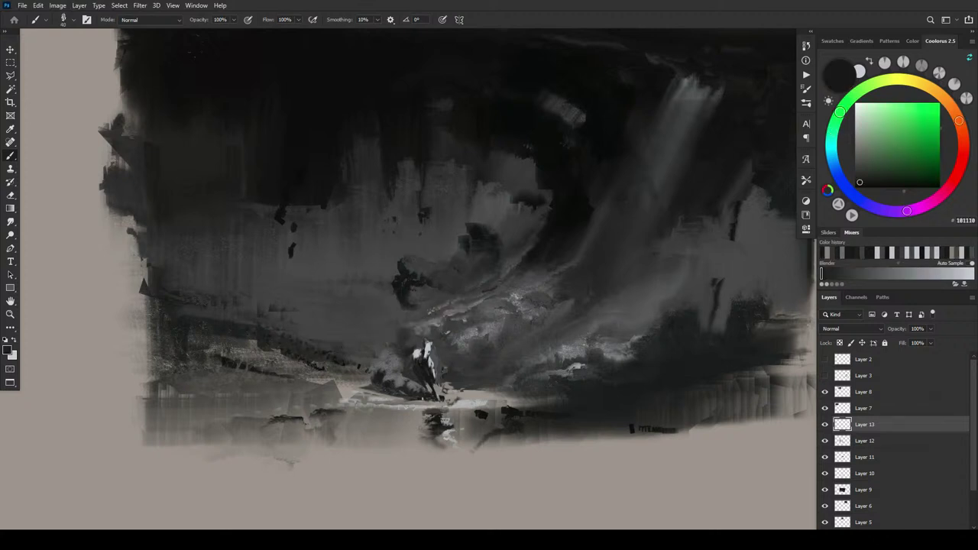
key("bracketright")
key("bracketright")
key("bracketright")
key("bracketright")
key("bracketright")
key("bracketright")
left_click_drag(384, 392, 356, 390)
key("bracketright")
key("bracketright")
key("bracketright")
key("bracketright")
key("bracketright")
key("bracketright")
key("bracketright")
key("bracketright")
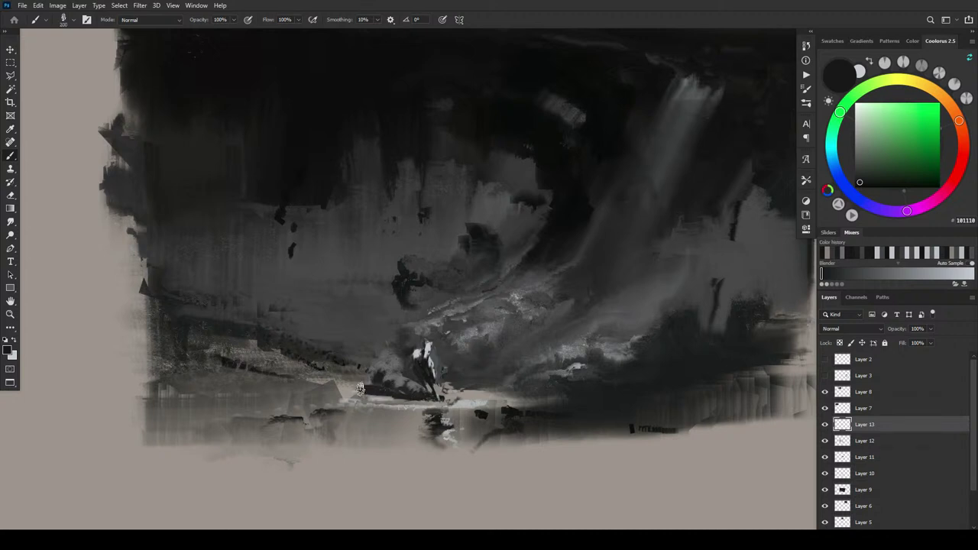
Trim the shadow's trailing end and lower edge with sampled ground greys (#9E978E, #53504C, #9B958C)
left_click(379, 378, "alt")
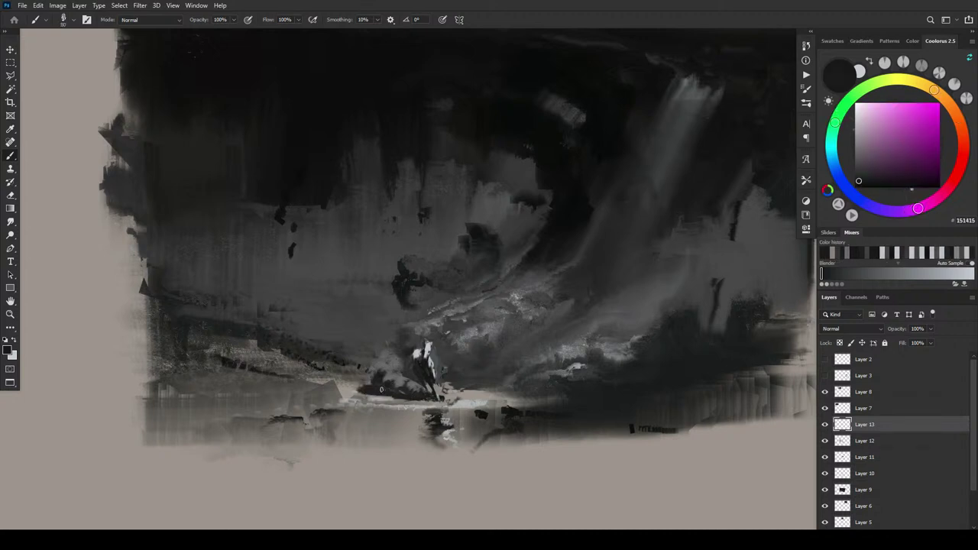
left_click(361, 387, "alt")
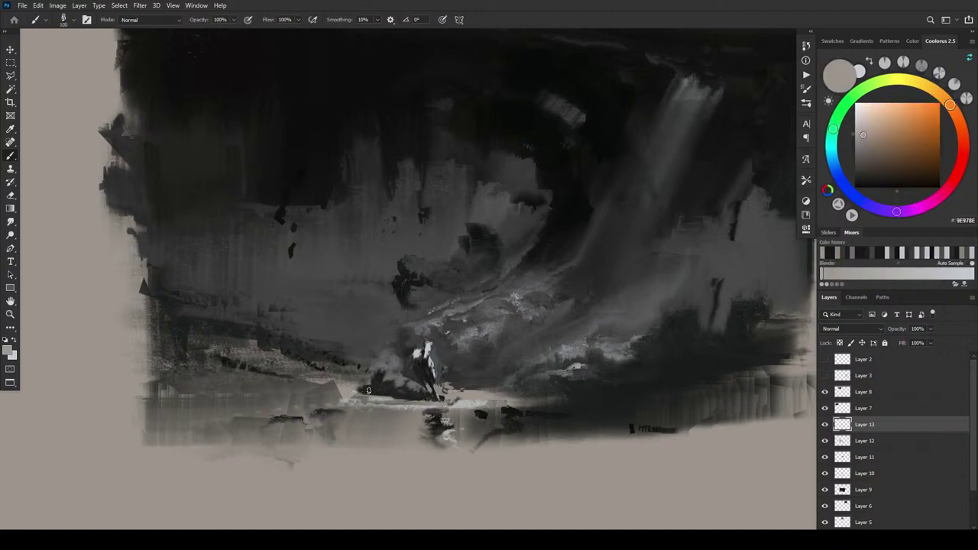
left_click(321, 393, "alt")
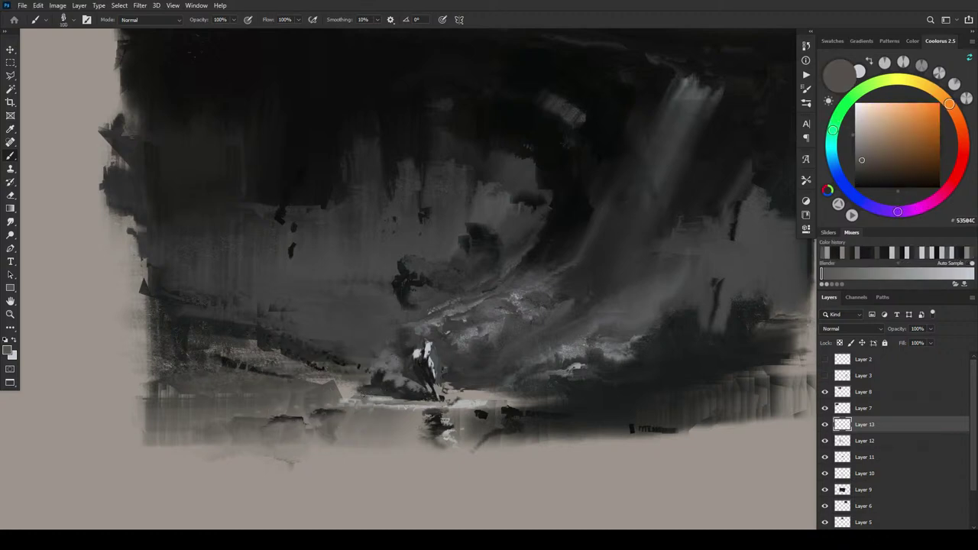
left_click(347, 388, "alt")
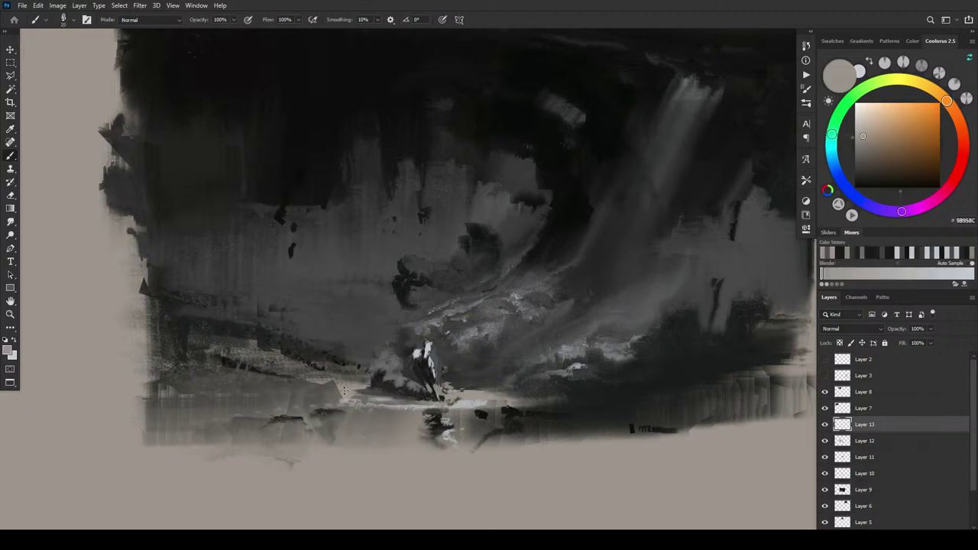
left_click_drag(343, 391, 431, 400)
Model the dust cloud's rounded volumes with alternating mid grey (#737074) and dark grey (#161517, #1E1E1E, #3E3C3D) strokes
left_click(378, 388, "alt")
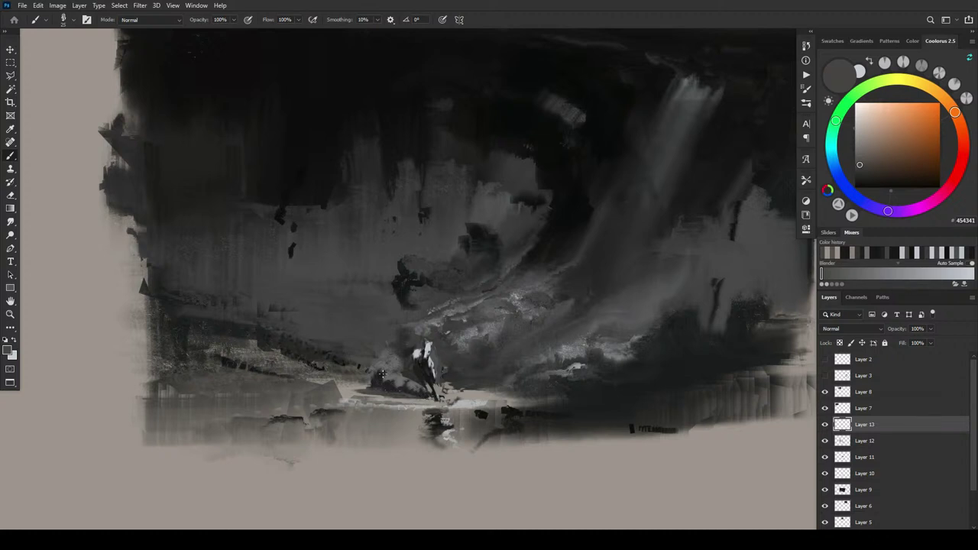
left_click(379, 375, "alt")
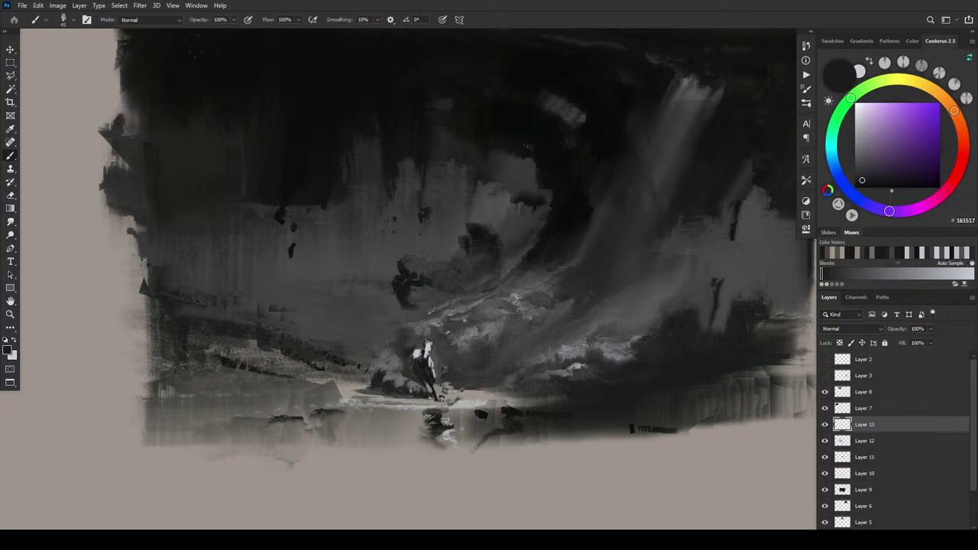
left_click(390, 377, "alt")
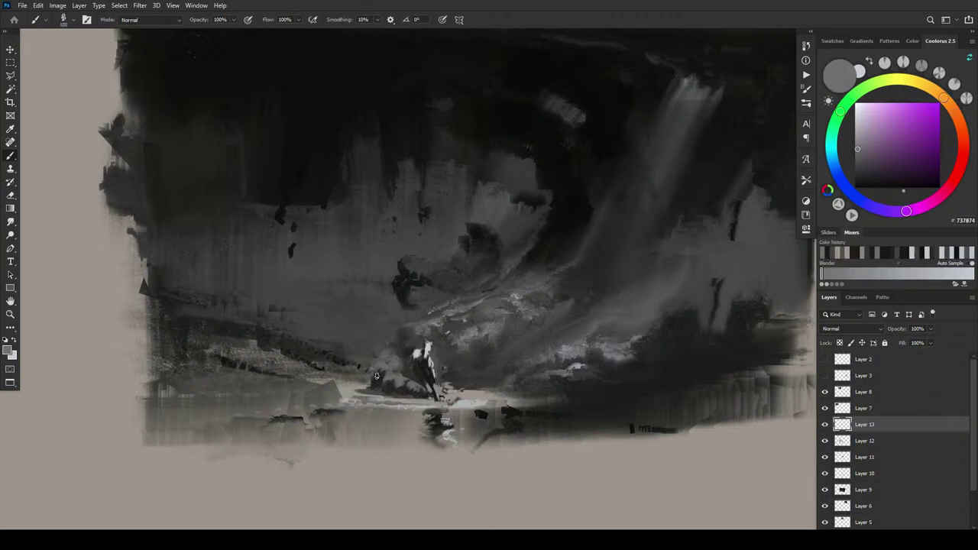
left_click(375, 381, "alt")
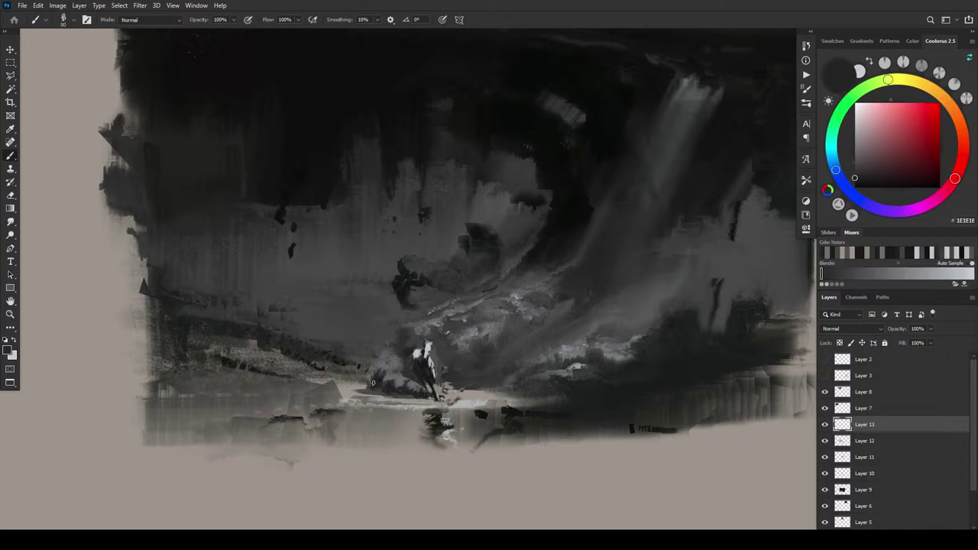
left_click(374, 375, "alt")
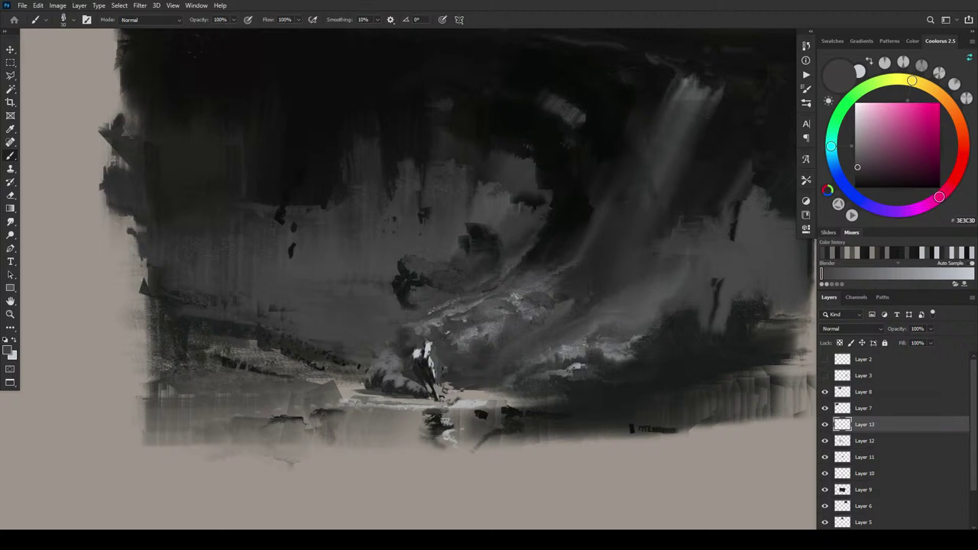
Refine the area around the horse's legs and add kicked-up debris specks with sampled grey (#8A8783) and near-black (#0E100F)
left_click(442, 385, "alt")
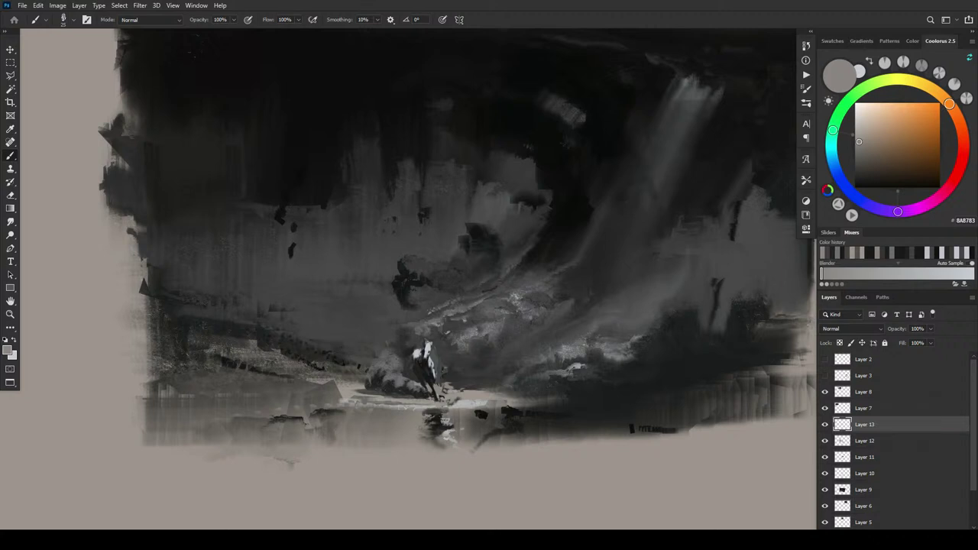
left_click(432, 357, "alt")
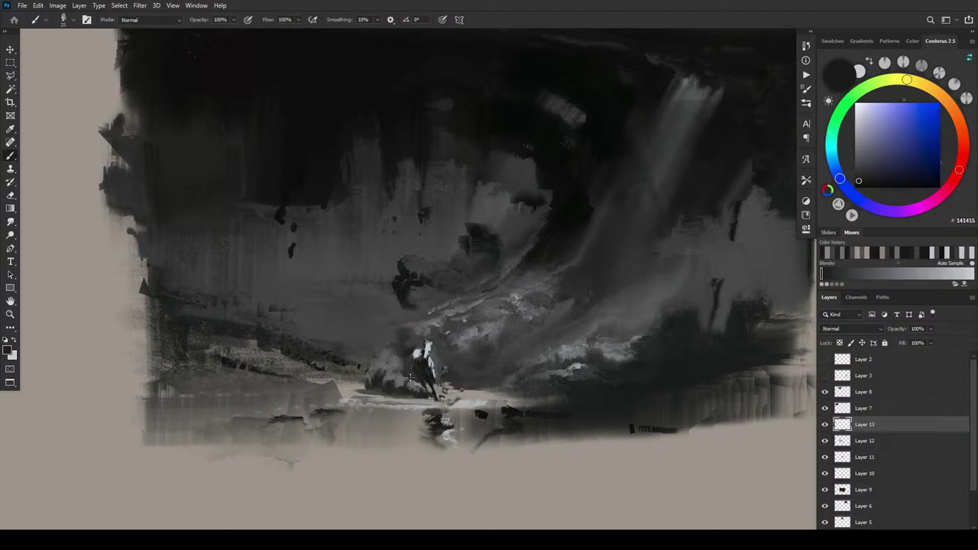
left_click(484, 413, "alt")
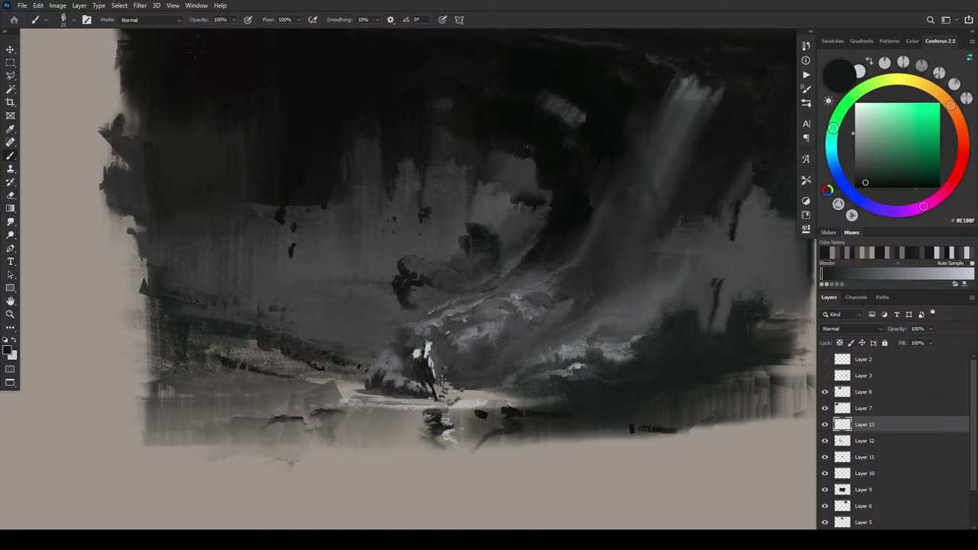
Reshape the top of the horse's head with sampled light grey (#C0C4CA, #C5CACF) and dark background grey (#292728)
left_click(423, 345, "alt")
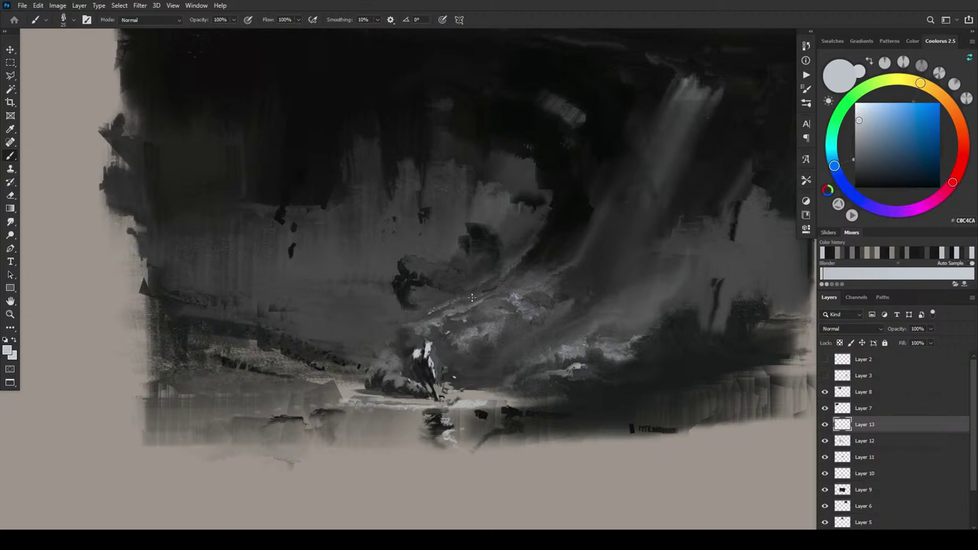
left_click(425, 350, "alt")
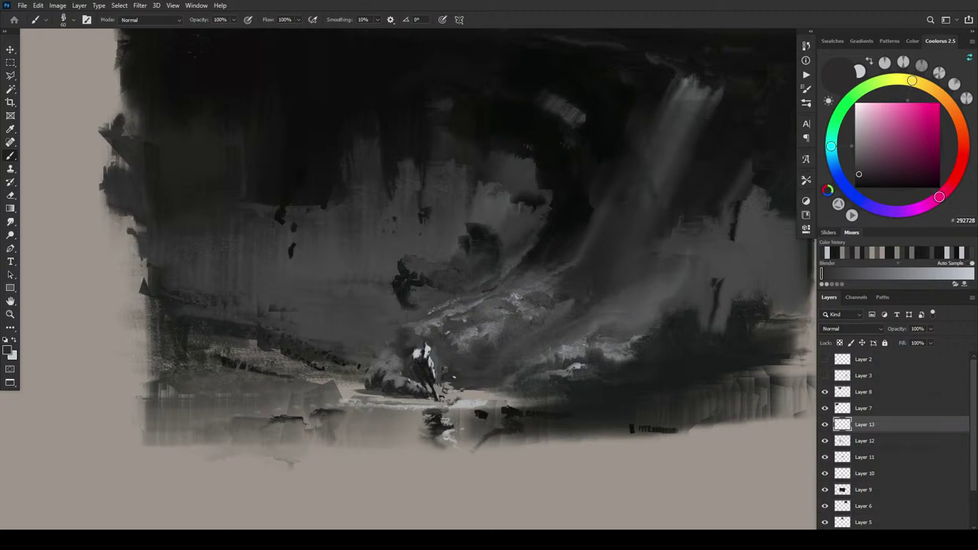
left_click(429, 348, "alt")
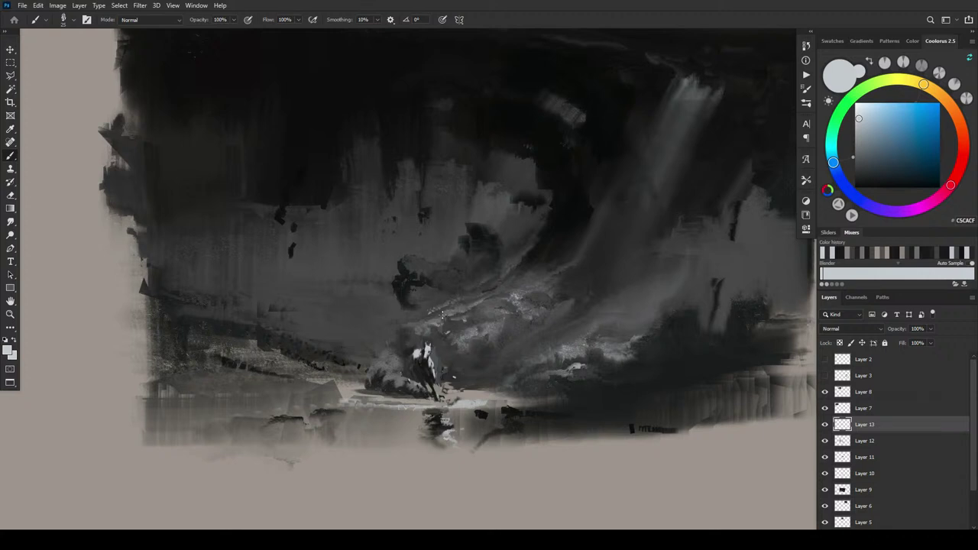
Refine the horse's ear and forehead in close-up with light grey (#C5CACF) and dark grey (#363334) strokes
scroll(520, 250, "down", 5)
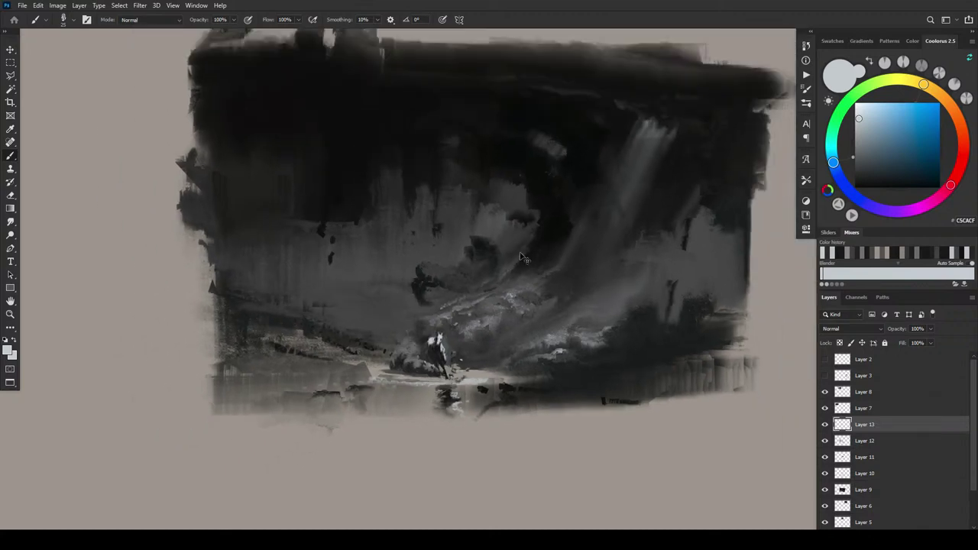
scroll(565, 233, "up", 6)
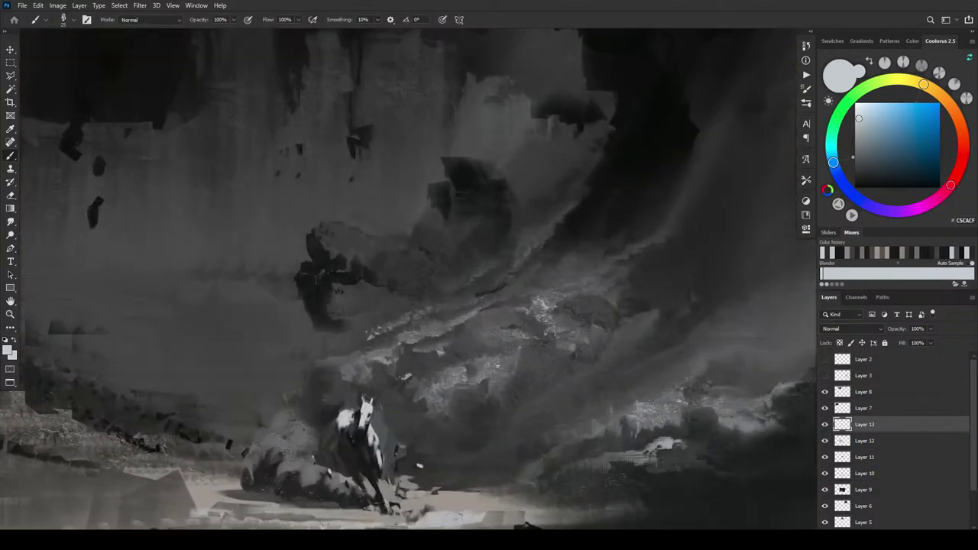
left_click_drag(409, 449, 474, 344)
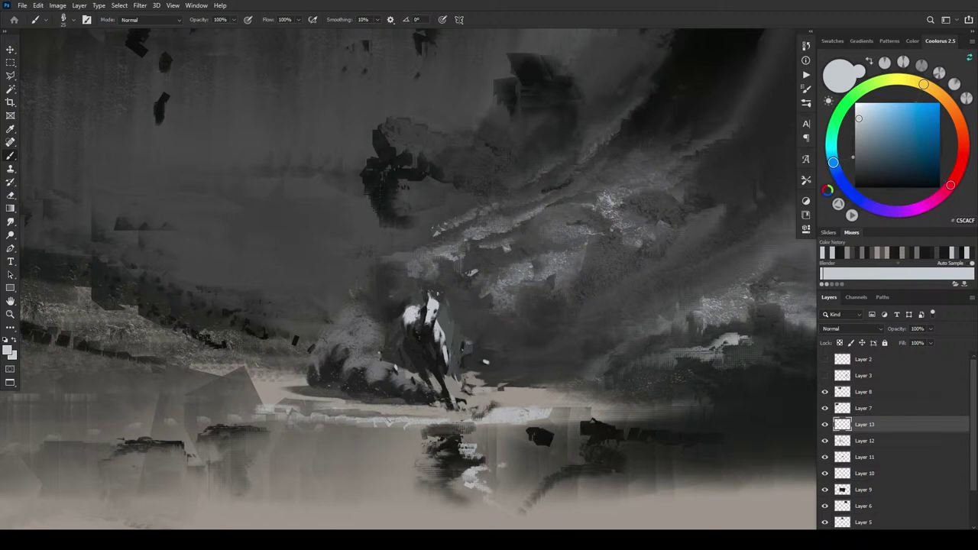
left_click_drag(438, 293, 440, 304)
left_click_drag(440, 305, 441, 297)
left_click(440, 298, "alt")
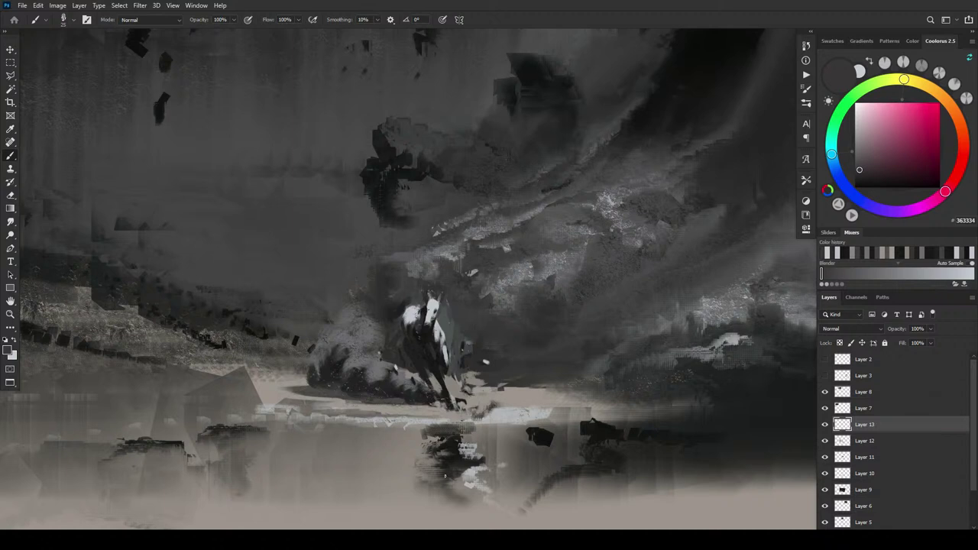
left_click(440, 299, "alt")
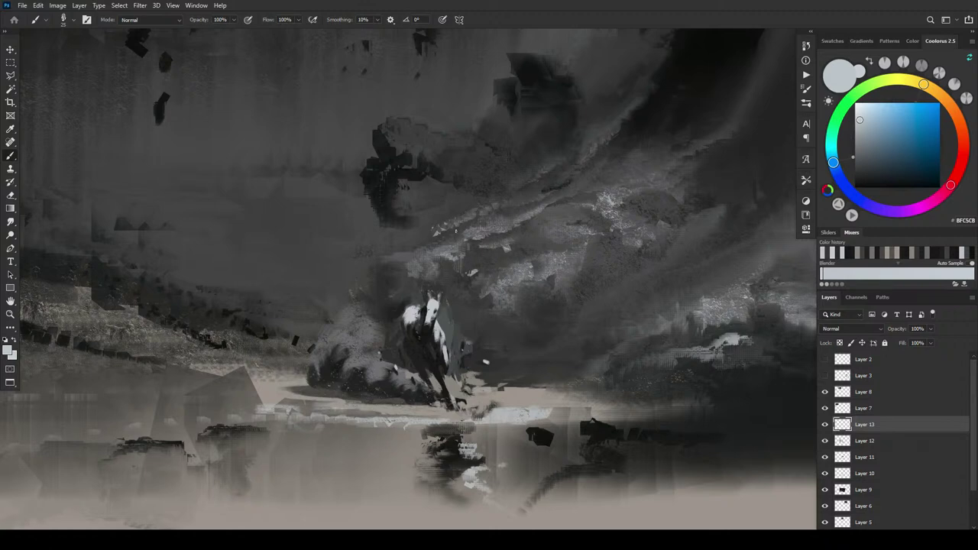
Examine the whole study from a distance alongside the four composition thumbnails
scroll(456, 237, "down", 6)
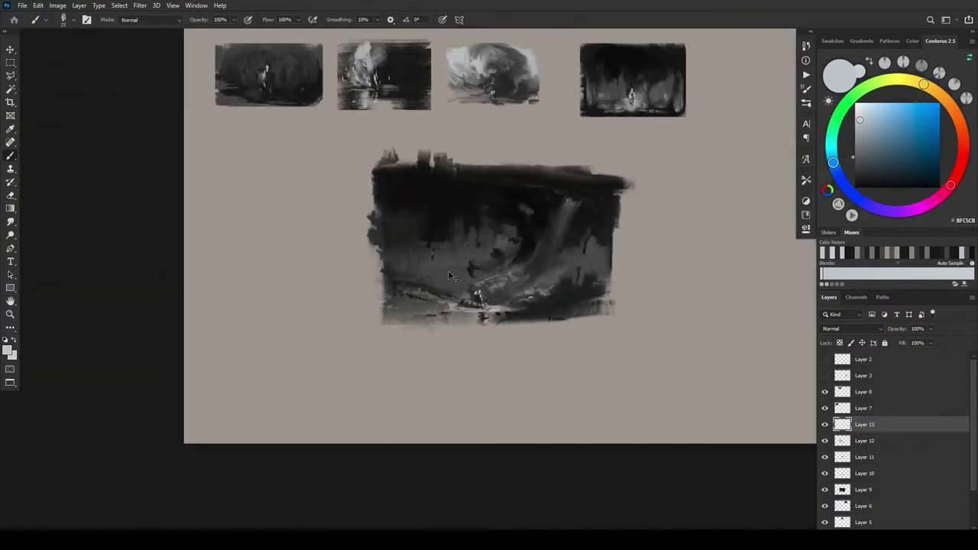
scroll(449, 275, "down", 3)
scroll(422, 305, "up", 4)
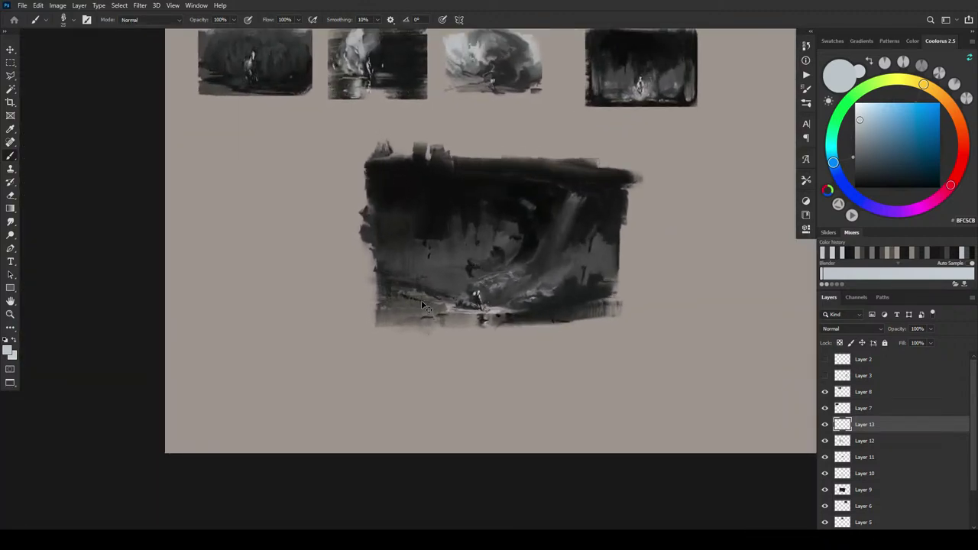
scroll(423, 306, "down", 2)
scroll(420, 302, "up", 3)
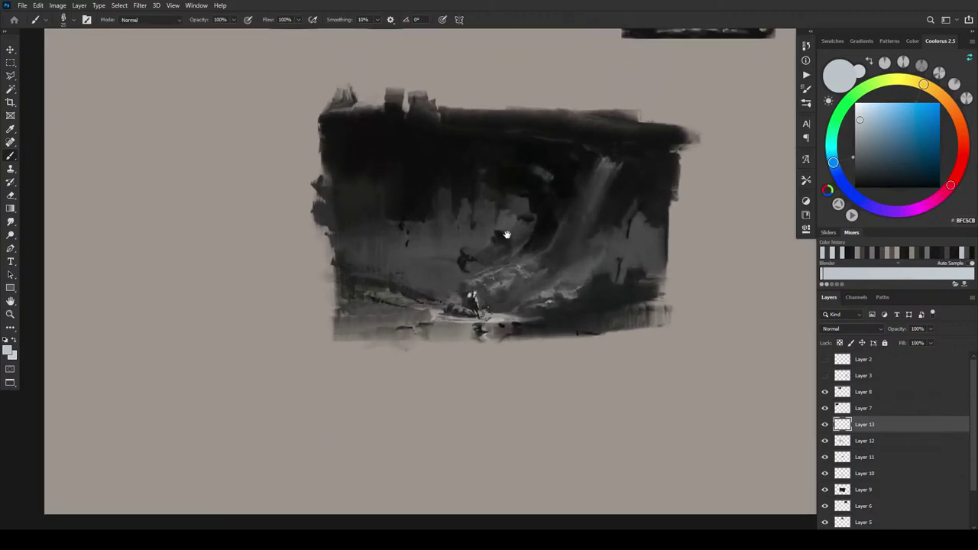
left_click_drag(507, 234, 503, 399)
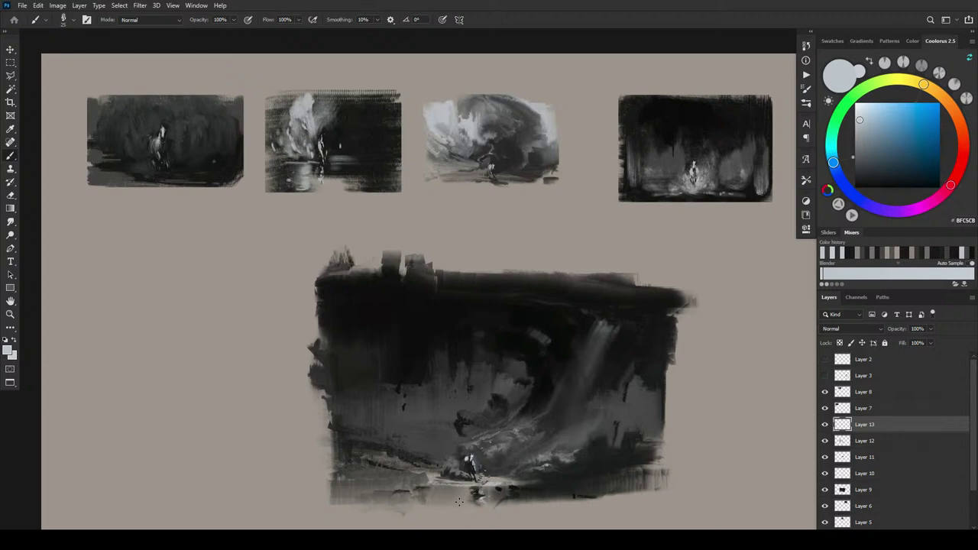
Create a new layer and paint fine branching light strokes to the right of the light shaft with sampled light grey
key("ctrl+shift+alt+n")
left_click(498, 480, "alt")
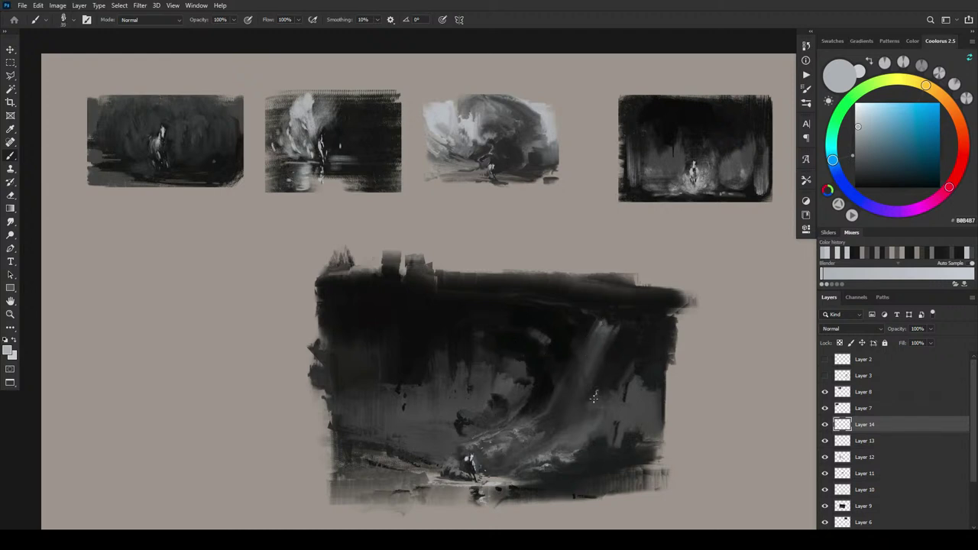
key("bracketleft")
key("bracketleft")
key("bracketleft")
mouse_move(596, 394)
left_mouse_down()
mouse_move(607, 417)
mouse_move(607, 400)
mouse_move(625, 377)
left_mouse_up()
key("ctrl+z")
key("bracketleft")
left_click_drag(605, 418, 604, 429)
key("bracketleft")
key("bracketleft")
key("bracketleft")
key("bracketleft")
key("bracketleft")
key("bracketleft")
key("bracketleft")
key("bracketleft")
key("bracketleft")
left_click_drag(601, 436, 588, 438)
Broaden the light form beside the branching strokes with a larger brush, then cut back its edges with sampled #464647 and #171415
key("bracketright")
key("bracketright")
key("bracketright")
key("bracketright")
key("bracketright")
key("bracketright")
key("bracketright")
key("bracketright")
key("bracketright")
key("bracketright")
key("bracketright")
key("bracketright")
key("bracketright")
key("bracketright")
key("bracketright")
key("bracketright")
left_click_drag(632, 391, 619, 428)
left_click(635, 397, "alt")
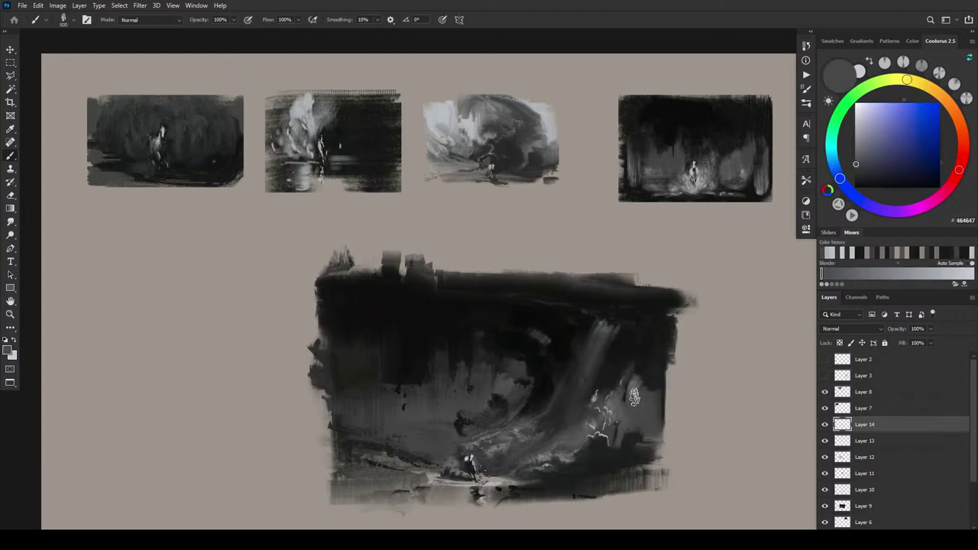
left_click(594, 403, "alt")
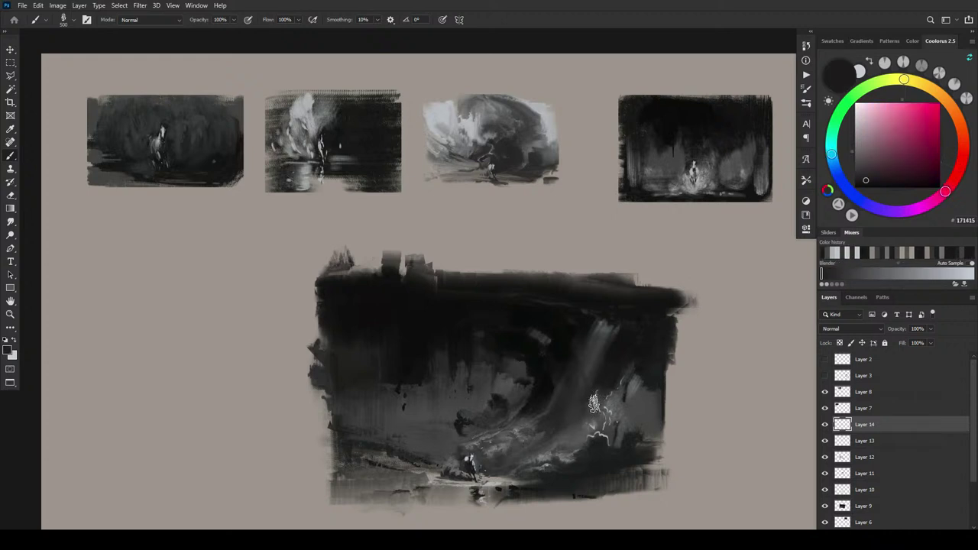
Trim the lower end of the light branches with a smaller brush, using sampled dark grey (#474548) and near-black (#191A19)
key("bracketleft")
key("bracketleft")
key("bracketleft")
key("bracketleft")
key("bracketleft")
key("bracketleft")
key("bracketleft")
left_click(607, 418, "alt")
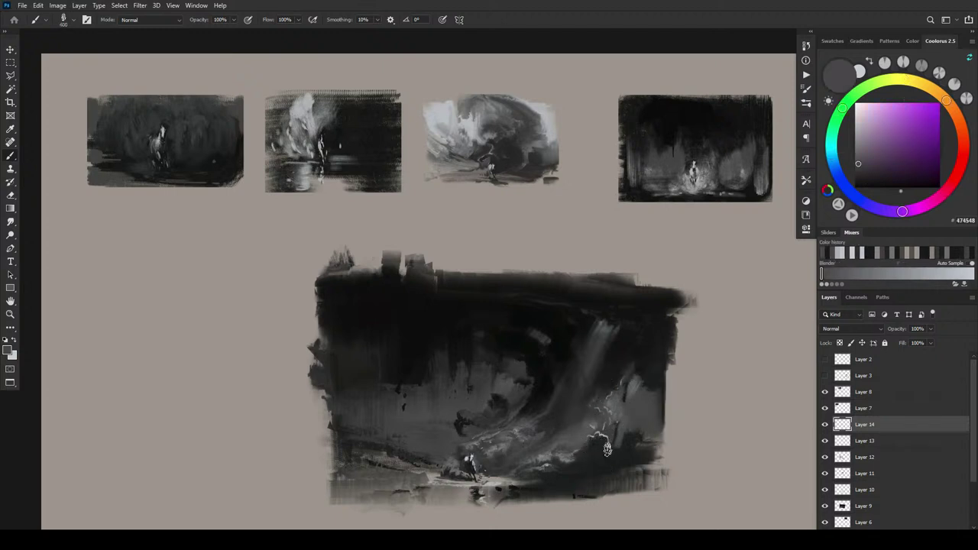
left_click(603, 443, "alt")
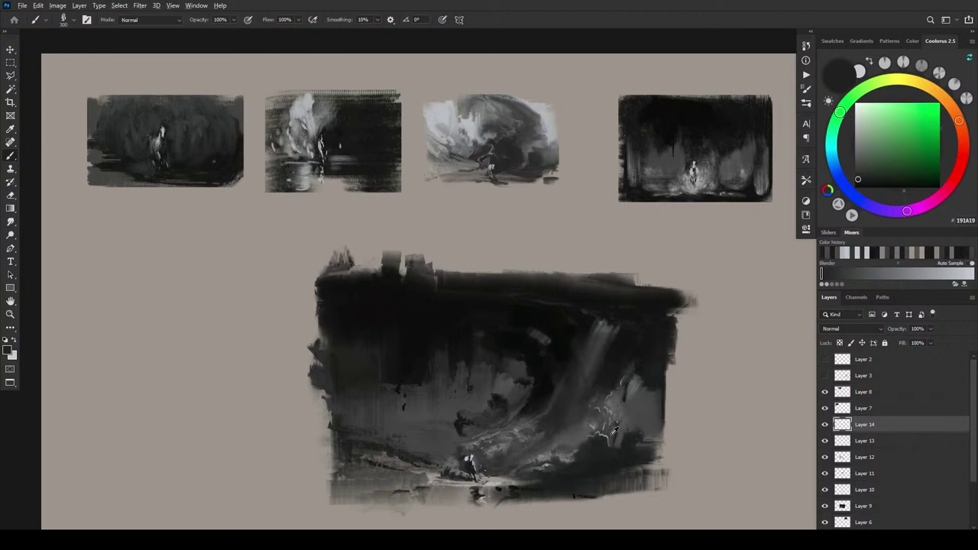
Rework the base of the light branches with sampled light grey (#9C9EA0), dark grey (#484848) and near-black (#181919)
left_click(607, 437, "alt")
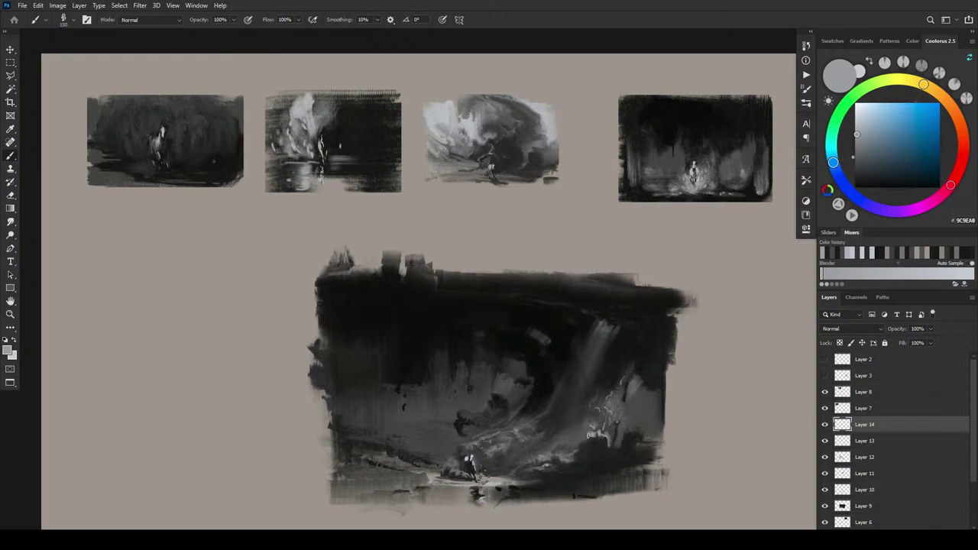
key("]")
key("]")
key("]")
key("]")
key("]")
key("]")
key("]")
left_click(585, 436, "alt")
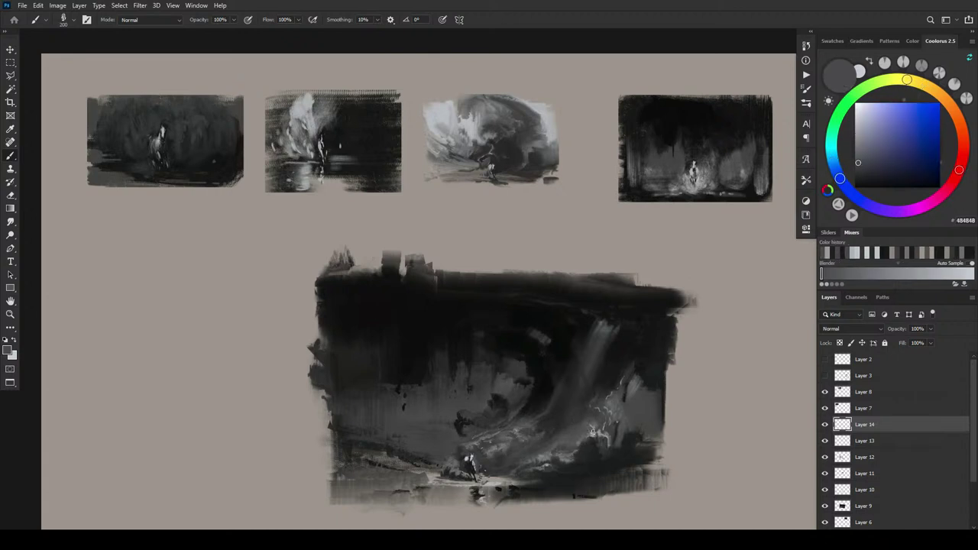
left_click(593, 431, "alt")
left_click(597, 448, "alt")
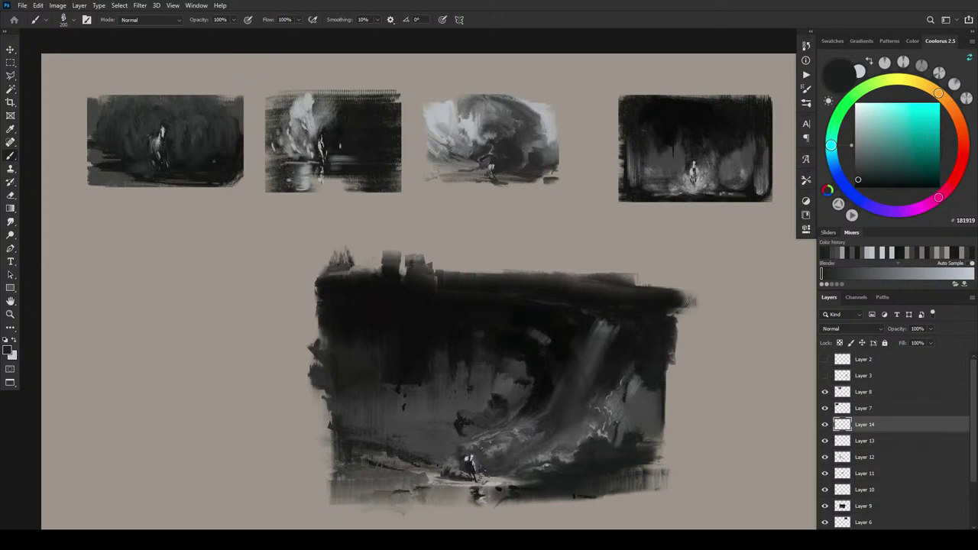
Break up the left side of the branching form and its surroundings with sampled dark greys (#383738, #1C1B1C, #3F3E40)
key("]")
key("]")
key("]")
key("]")
left_click(598, 413, "alt")
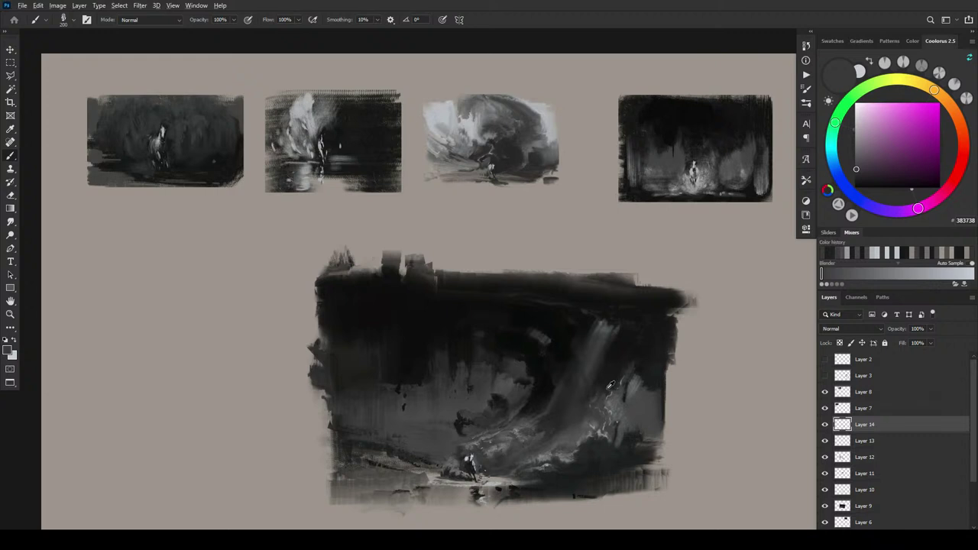
left_click(609, 388, "alt")
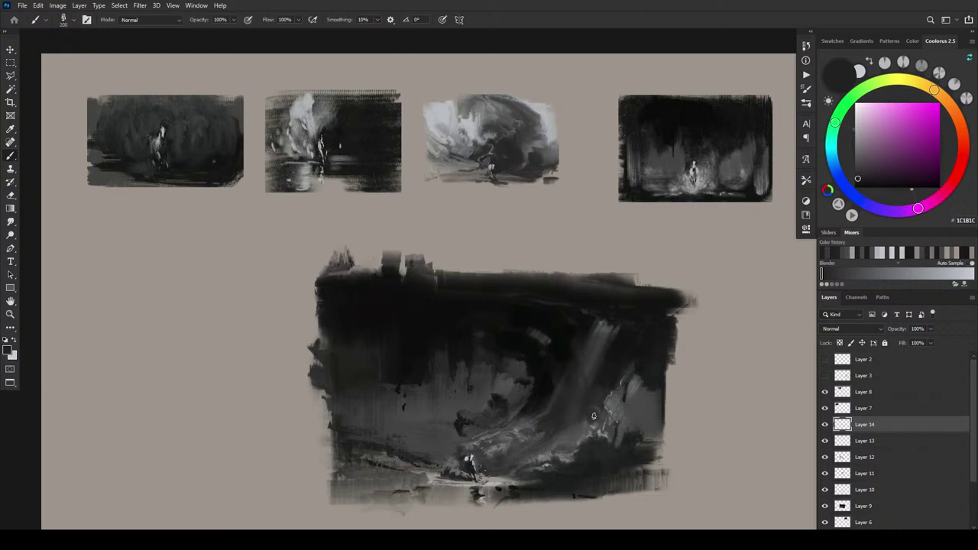
key("bracketright")
key("bracketright")
key("bracketright")
left_click(563, 445, "alt")
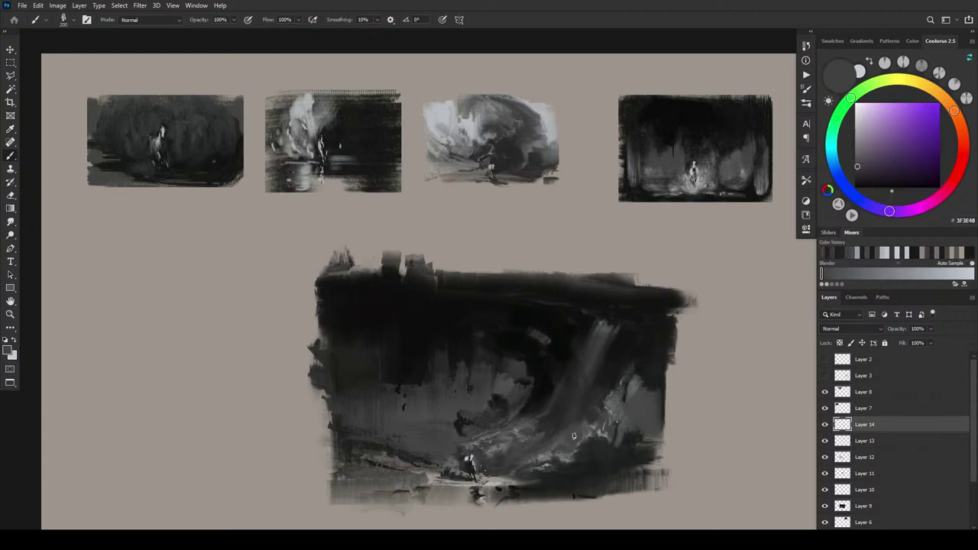
Add lighter accents and specks around the branching form, and extend the ground past the study's right edge with dark grey (#2B2B2B)
left_click(596, 429, "alt")
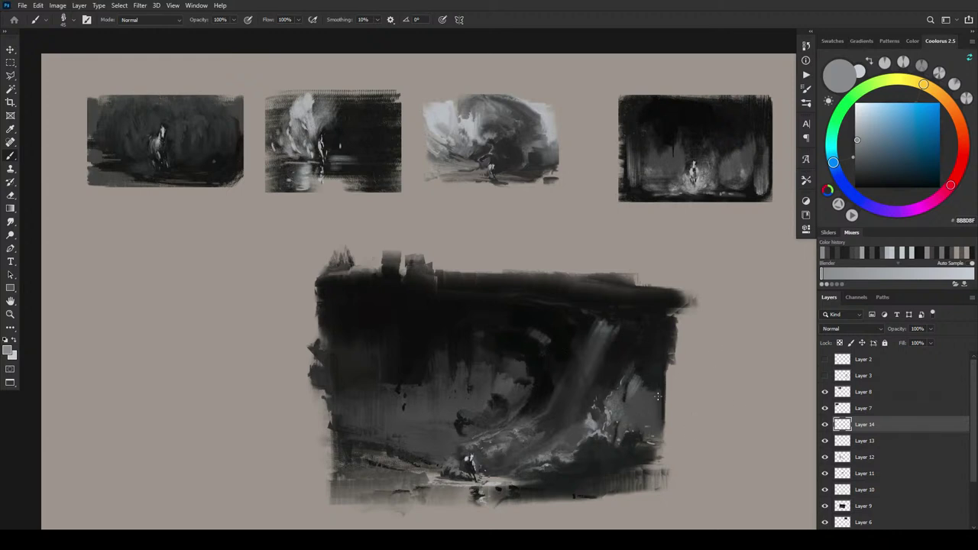
left_click(654, 421, "alt")
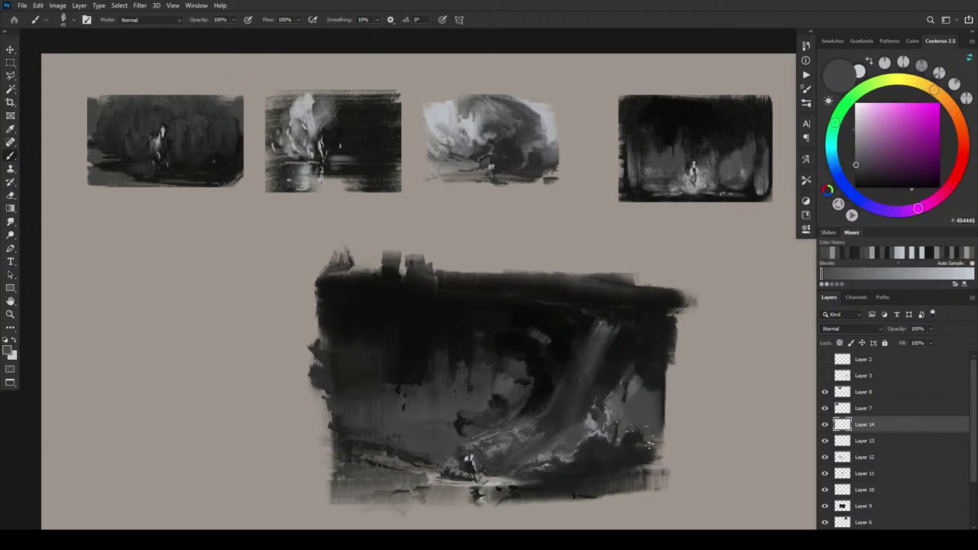
left_click(654, 443, "alt")
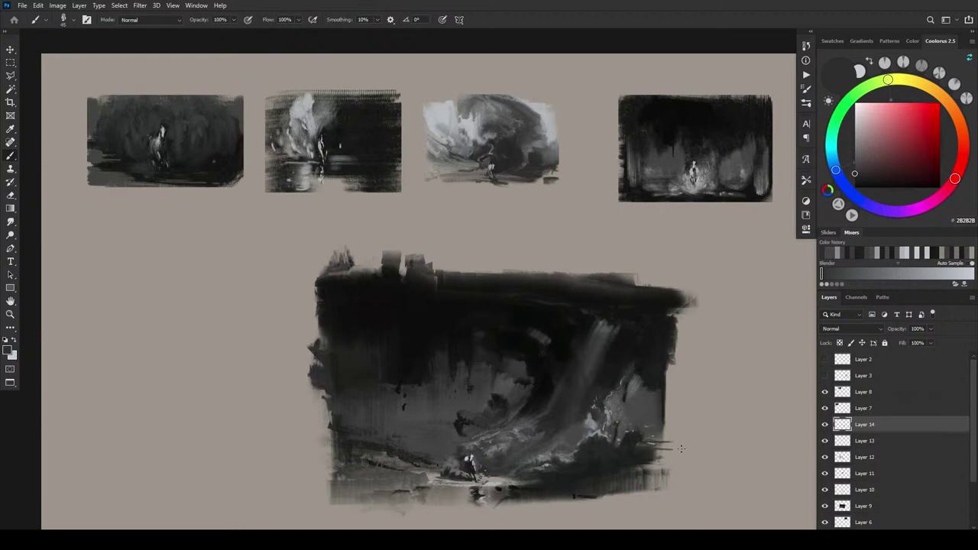
mouse_move(697, 459)
left_mouse_down()
mouse_move(662, 470)
mouse_move(636, 464)
mouse_move(689, 474)
mouse_move(609, 481)
mouse_move(711, 471)
mouse_move(582, 485)
left_mouse_up()
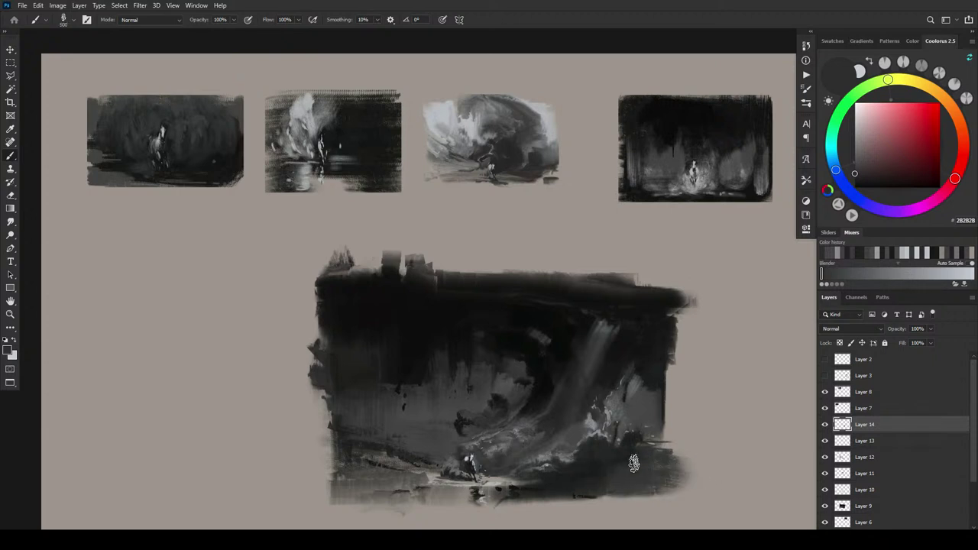
Extend the study's lower left edge with near-black (#141516) ground and a mid-grey (#444446) patch above it
left_click(591, 471, "alt")
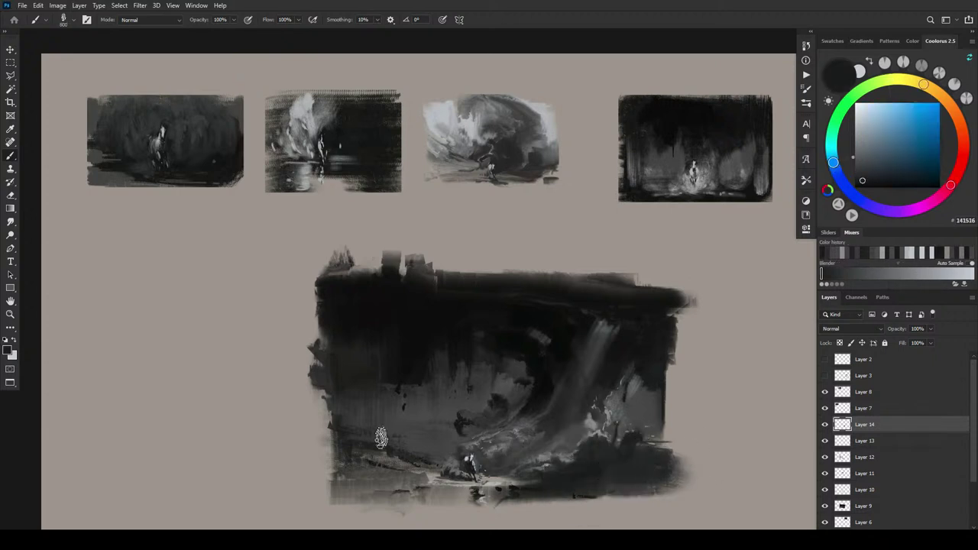
mouse_move(350, 464)
left_mouse_down()
mouse_move(313, 460)
mouse_move(341, 452)
mouse_move(298, 442)
mouse_move(338, 431)
mouse_move(319, 435)
mouse_move(329, 432)
mouse_move(303, 428)
mouse_move(322, 422)
mouse_move(310, 403)
left_mouse_up()
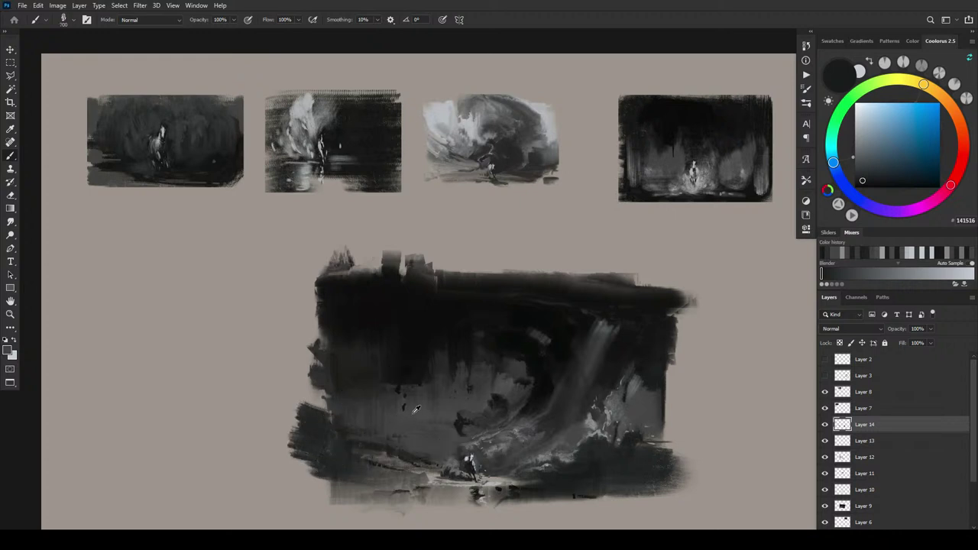
left_click(416, 411, "alt")
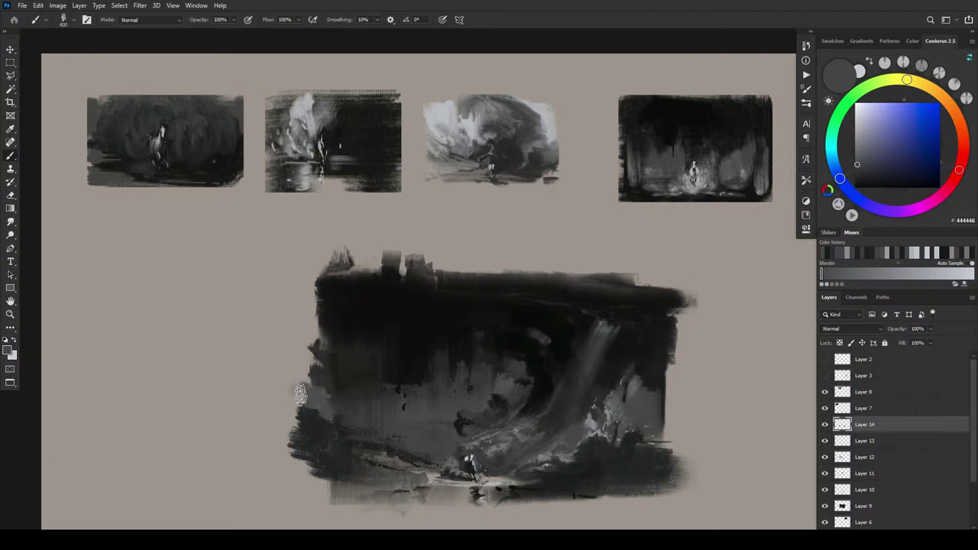
mouse_move(300, 394)
left_mouse_down()
mouse_move(270, 383)
mouse_move(283, 365)
mouse_move(287, 376)
mouse_move(262, 397)
left_mouse_up()
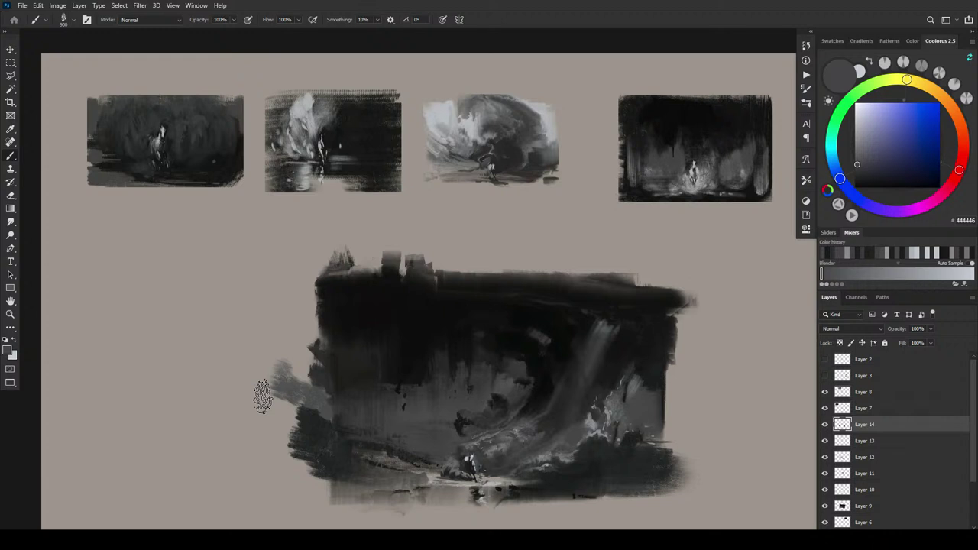
Extend the study's upper left edge outward with broad strokes of sampled near-black (#060504)
left_click(327, 322, "alt")
key("bracketright")
mouse_move(303, 336)
left_mouse_down()
mouse_move(294, 329)
mouse_move(309, 305)
mouse_move(302, 290)
mouse_move(314, 295)
left_mouse_up()
left_click(367, 313, "alt")
key("period")
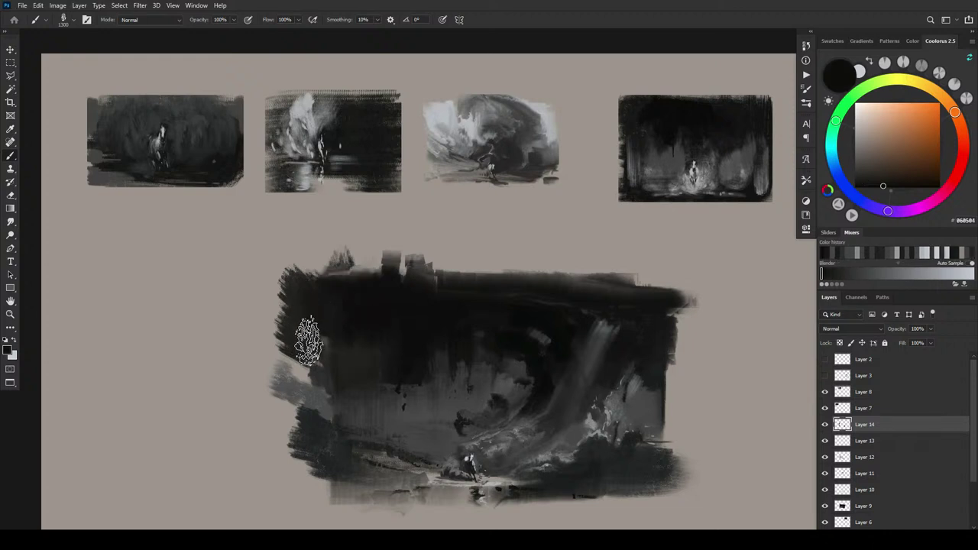
left_click(371, 325, "alt")
left_click(337, 314, "alt")
mouse_move(337, 314)
left_mouse_down()
mouse_move(303, 283)
mouse_move(293, 309)
mouse_move(299, 342)
mouse_move(268, 312)
mouse_move(277, 352)
mouse_move(281, 318)
mouse_move(262, 281)
mouse_move(301, 327)
mouse_move(272, 358)
mouse_move(333, 380)
mouse_move(251, 334)
mouse_move(258, 347)
mouse_move(270, 313)
mouse_move(286, 314)
mouse_move(286, 303)
mouse_move(320, 290)
mouse_move(295, 260)
left_mouse_up()
Block in near-black (#060504) masses around the study's upper and lower corners with a very large brush to widen the composition
mouse_move(710, 283)
left_mouse_down()
mouse_move(688, 299)
mouse_move(697, 303)
mouse_move(655, 318)
mouse_move(679, 347)
mouse_move(701, 345)
mouse_move(668, 356)
mouse_move(666, 367)
mouse_move(691, 373)
mouse_move(680, 381)
mouse_move(696, 387)
mouse_move(685, 285)
mouse_move(634, 258)
left_mouse_up()
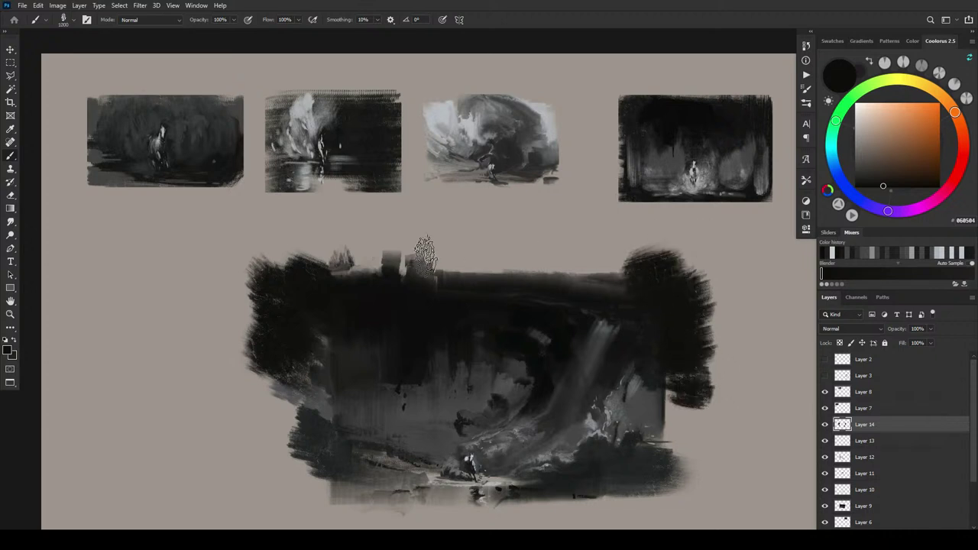
mouse_move(390, 267)
left_mouse_down()
mouse_move(293, 255)
mouse_move(305, 254)
left_mouse_up()
key("]")
key("]")
key("]")
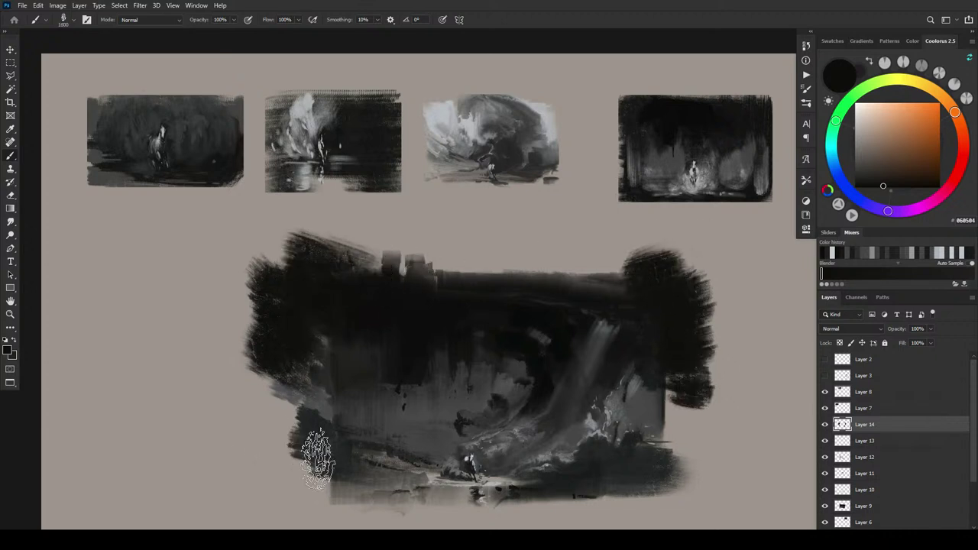
mouse_move(327, 458)
left_mouse_down()
mouse_move(257, 444)
mouse_move(262, 436)
mouse_move(257, 448)
left_mouse_up()
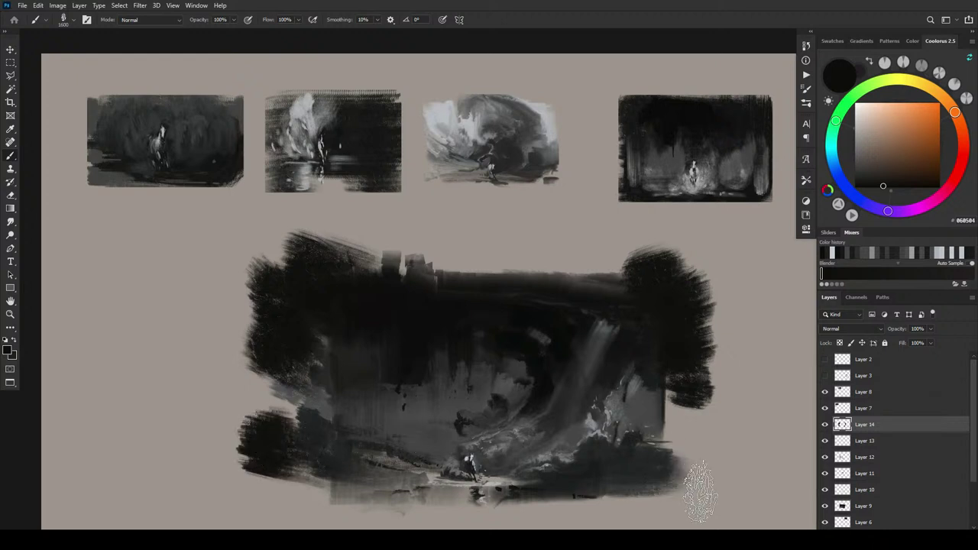
mouse_move(671, 481)
left_mouse_down()
mouse_move(597, 479)
mouse_move(694, 485)
mouse_move(621, 481)
mouse_move(676, 486)
mouse_move(642, 482)
left_mouse_up()
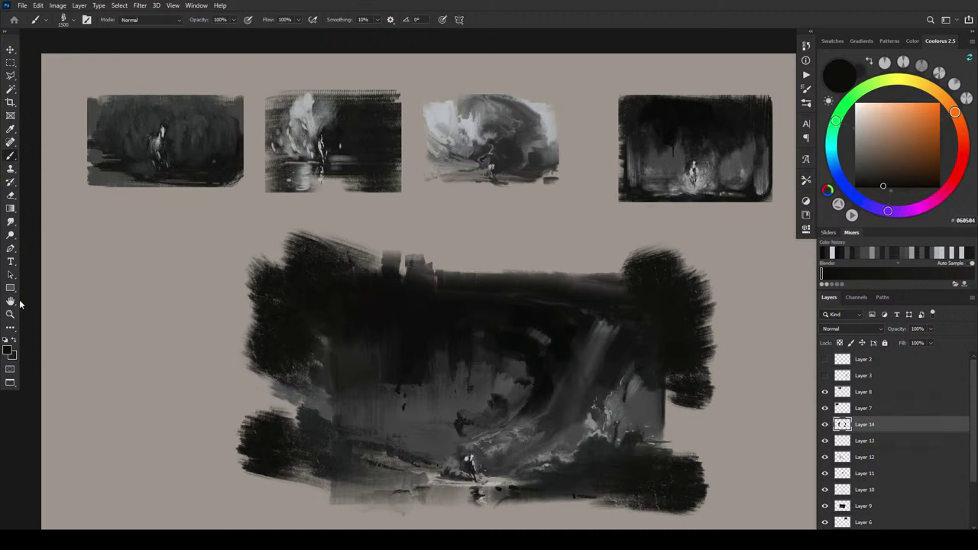
Fill in the lower right ground and extend the top edge near the upper right corner with near-black (#060504)
left_click(243, 396, "alt")
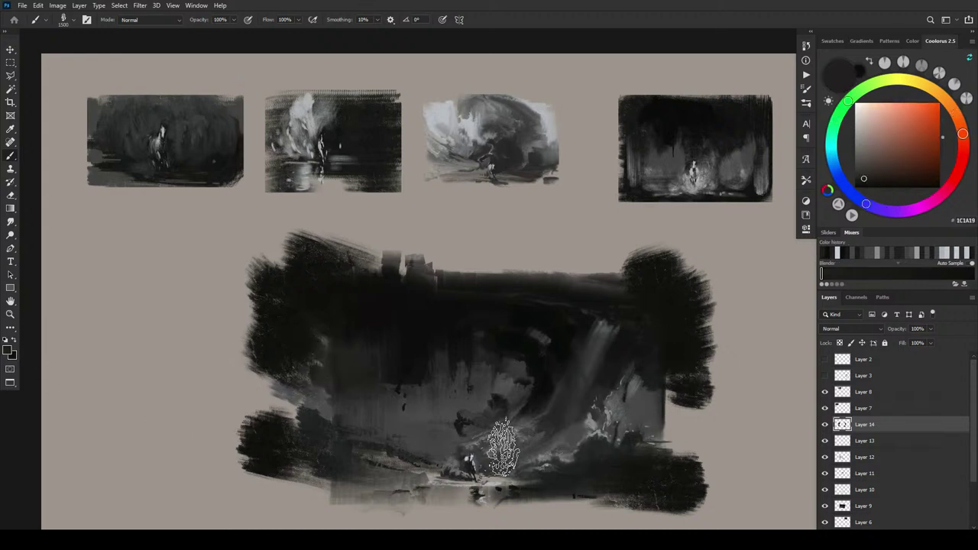
left_click(452, 401, "alt")
left_click(600, 490, "alt")
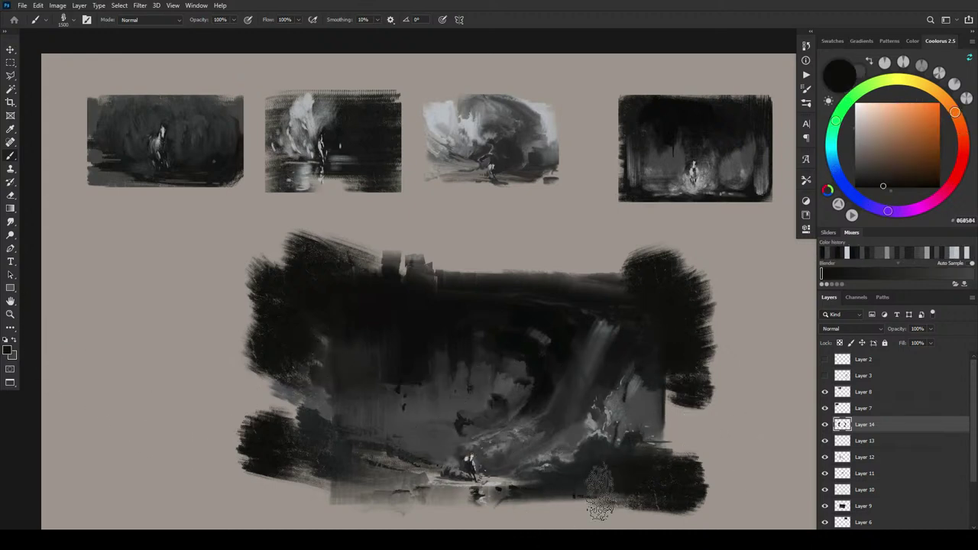
mouse_move(599, 478)
left_mouse_down()
mouse_move(651, 467)
mouse_move(694, 476)
left_mouse_up()
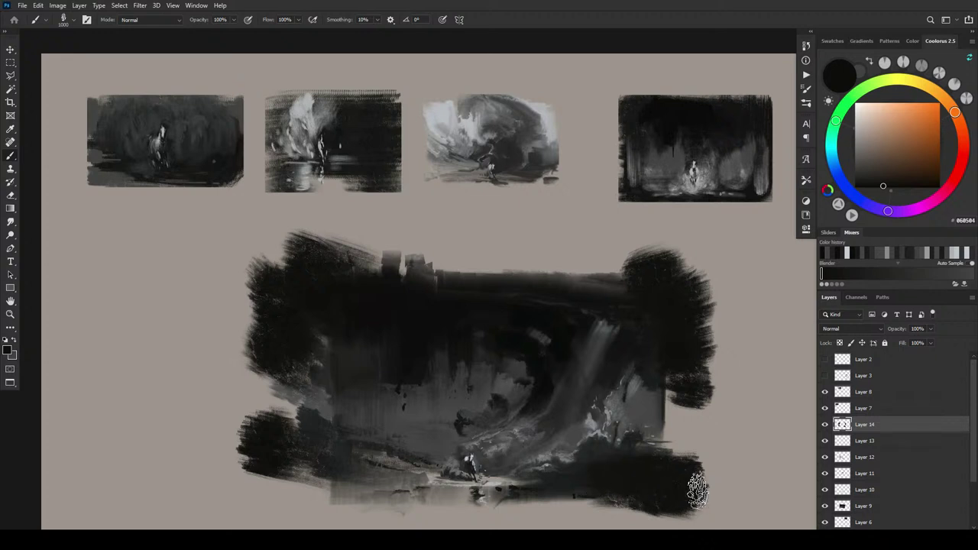
key("bracketleft")
key("bracketleft")
key("bracketleft")
key("bracketleft")
mouse_move(636, 291)
left_mouse_down()
mouse_move(601, 263)
mouse_move(542, 255)
left_mouse_up()
key("bracketright")
key("bracketright")
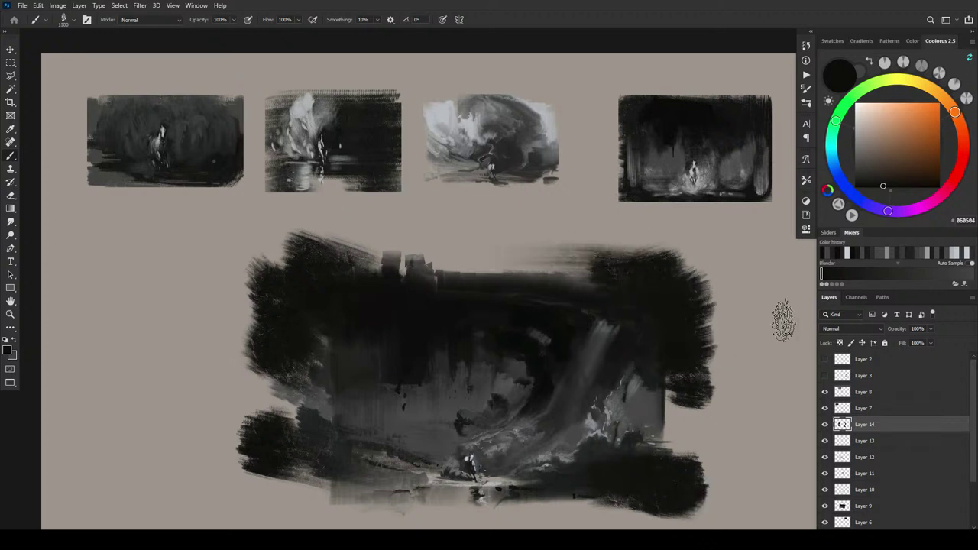
Smudge the dark masses at 92% strength into the gaps along the study's left and right edges
key("r")
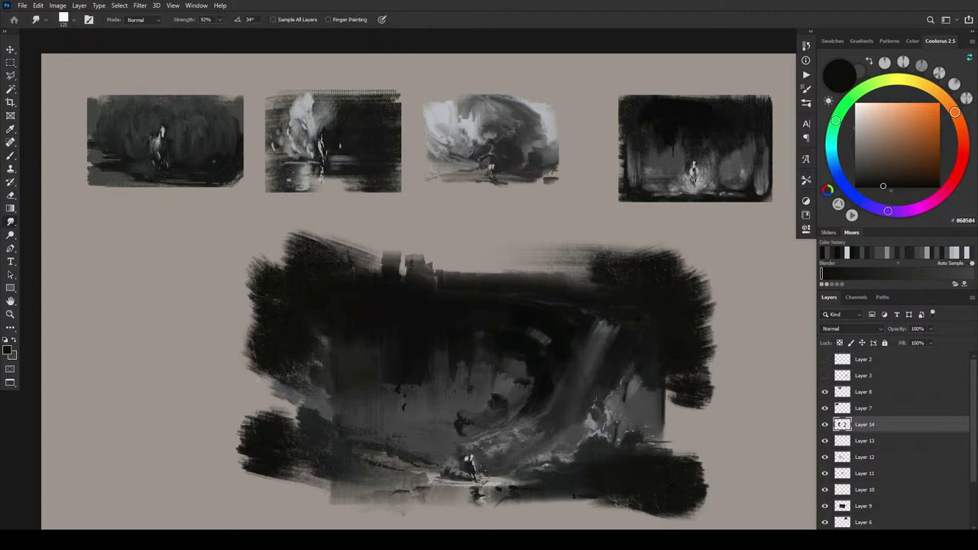
key("bracketright")
key("bracketright")
mouse_move(288, 428)
left_mouse_down()
mouse_move(283, 421)
mouse_move(296, 422)
mouse_move(258, 410)
mouse_move(264, 404)
left_mouse_up()
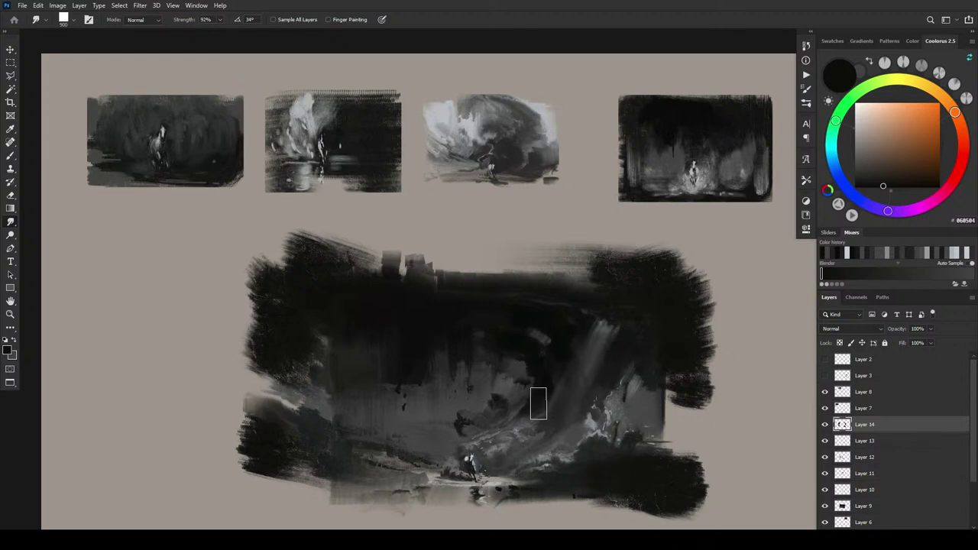
key("bracketright")
key("bracketright")
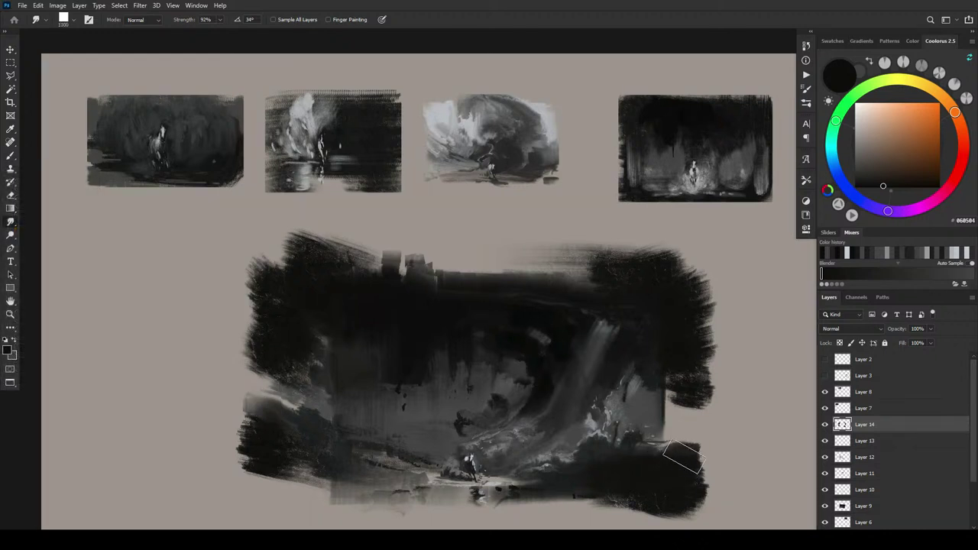
mouse_move(697, 450)
left_mouse_down()
mouse_move(685, 464)
mouse_move(681, 457)
mouse_move(695, 462)
mouse_move(699, 437)
mouse_move(679, 428)
mouse_move(682, 413)
mouse_move(662, 411)
mouse_move(709, 392)
mouse_move(688, 389)
mouse_move(712, 392)
mouse_move(694, 384)
mouse_move(709, 387)
mouse_move(702, 409)
left_mouse_up()
mouse_move(271, 376)
left_mouse_down()
mouse_move(239, 369)
mouse_move(298, 399)
mouse_move(281, 388)
mouse_move(295, 386)
left_mouse_up()
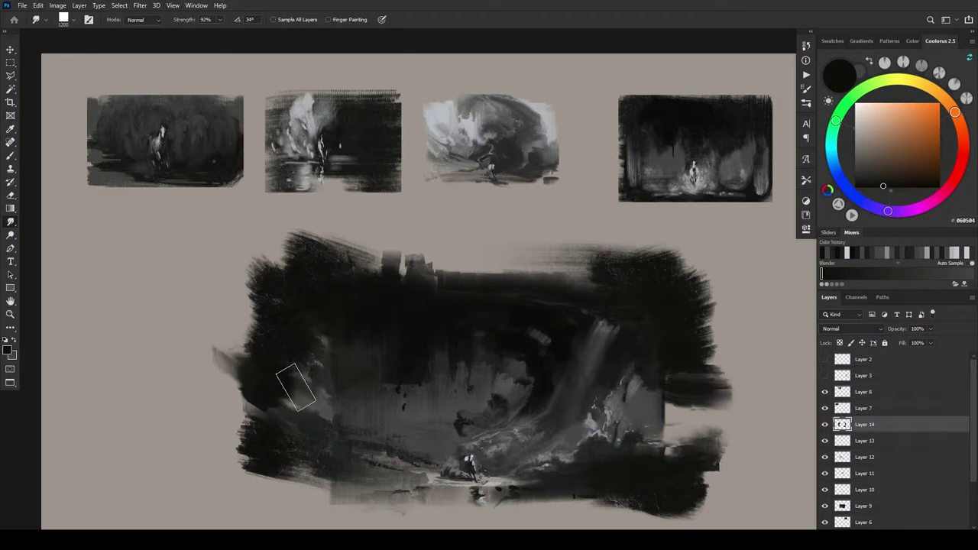
Refine the left gap with a smaller Smudge tool and blend the dark paint across the remaining gap on the right edge
key("bracketleft")
key("bracketleft")
key("bracketleft")
key("bracketleft")
key("bracketleft")
key("bracketleft")
key("bracketleft")
key("bracketleft")
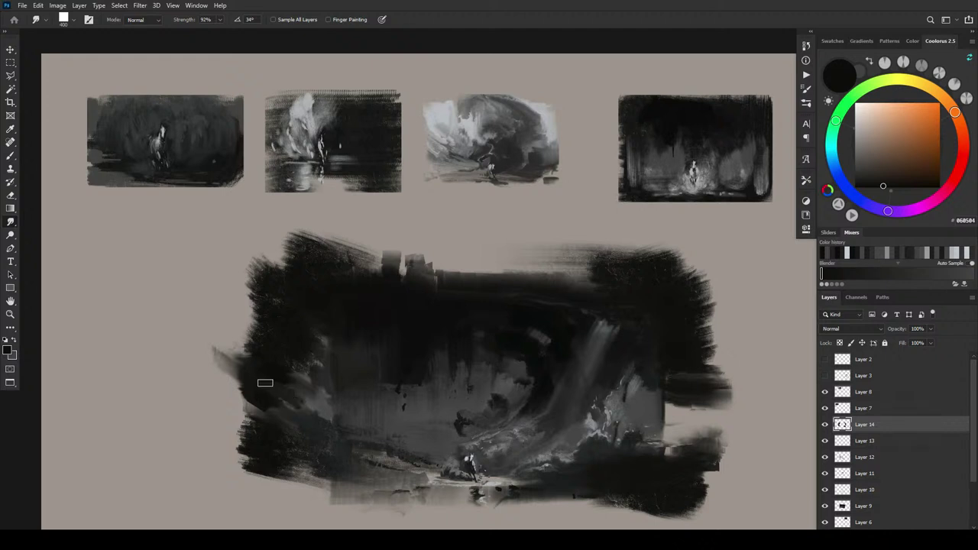
mouse_move(675, 419)
left_mouse_down()
mouse_move(720, 411)
mouse_move(672, 411)
mouse_move(690, 406)
mouse_move(684, 433)
mouse_move(662, 430)
mouse_move(692, 425)
mouse_move(650, 421)
mouse_move(667, 415)
mouse_move(659, 432)
mouse_move(699, 428)
mouse_move(685, 427)
mouse_move(703, 403)
left_mouse_up()
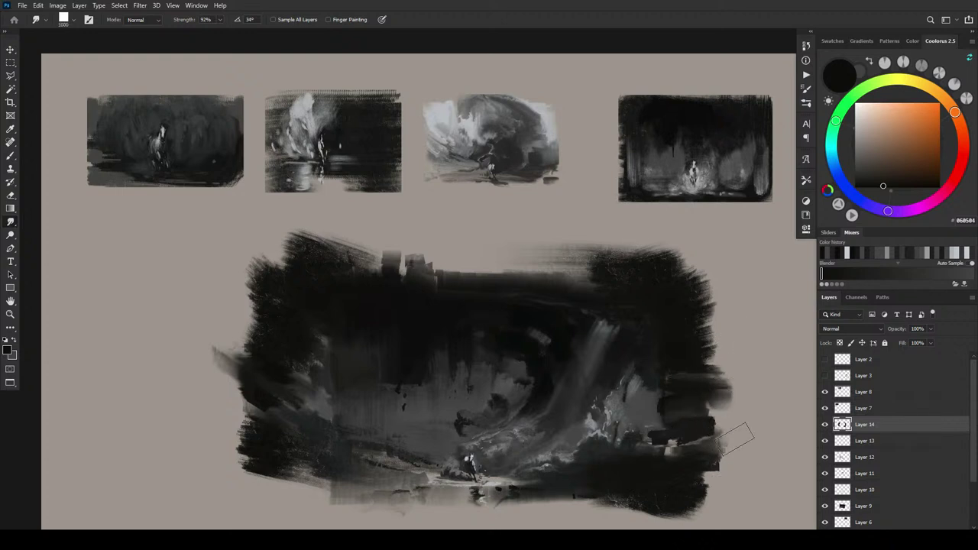
mouse_move(678, 403)
left_mouse_down()
mouse_move(688, 469)
mouse_move(703, 423)
mouse_move(695, 443)
mouse_move(686, 437)
mouse_move(699, 415)
mouse_move(703, 433)
mouse_move(709, 420)
mouse_move(706, 392)
mouse_move(688, 370)
mouse_move(678, 395)
mouse_move(691, 390)
mouse_move(694, 406)
mouse_move(678, 407)
mouse_move(705, 407)
mouse_move(708, 424)
mouse_move(685, 459)
left_mouse_up()
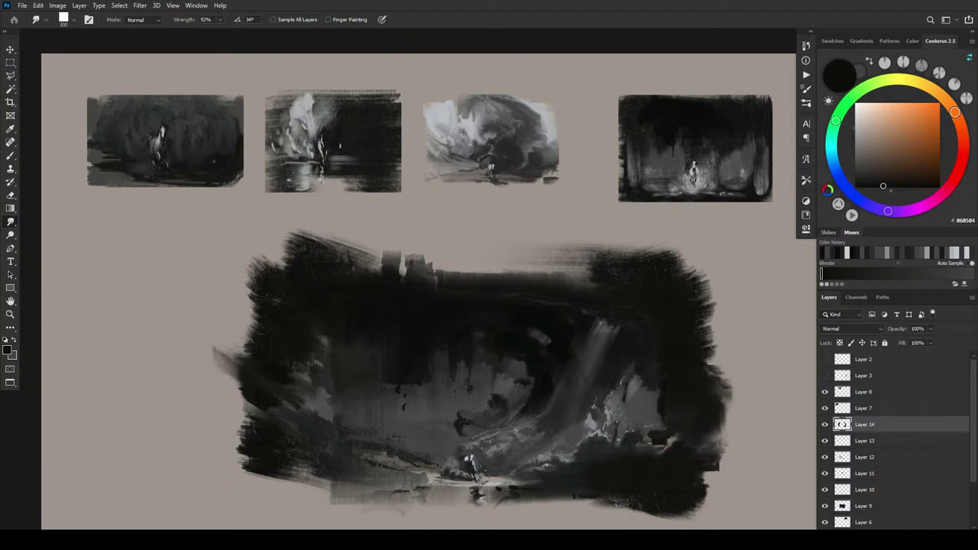
Touch up the horse and the dust beside it using a much smaller brush and sampled grays, including #424141 and #C2C3CB
key("ctrl+plus")
key("ctrl+plus")
key("ctrl+plus")
key("ctrl+plus")
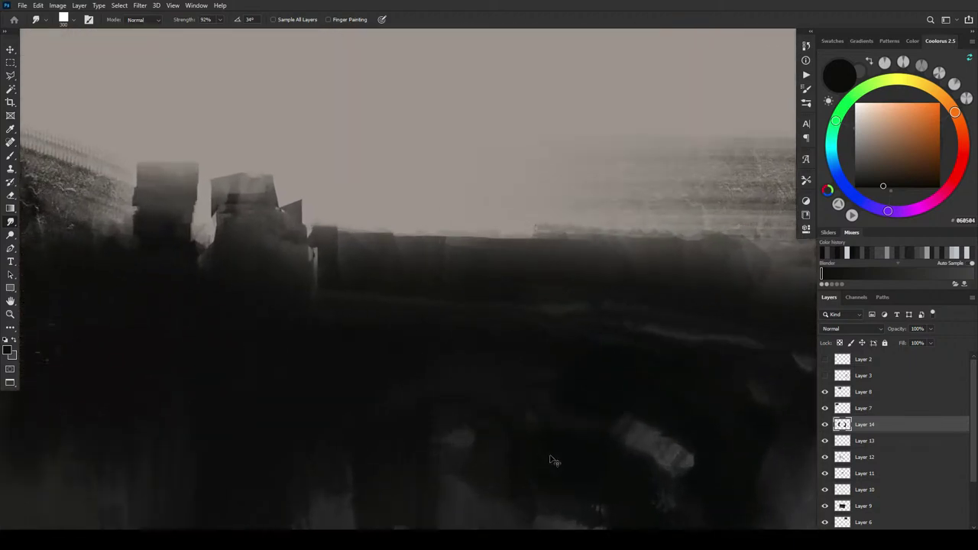
mouse_move(520, 441)
left_mouse_down()
mouse_move(566, 313)
mouse_move(581, 233)
left_mouse_up()
mouse_move(571, 513)
left_mouse_down()
mouse_move(578, 413)
mouse_move(550, 356)
mouse_move(539, 353)
left_mouse_up()
key("b")
left_click(506, 309, "alt")
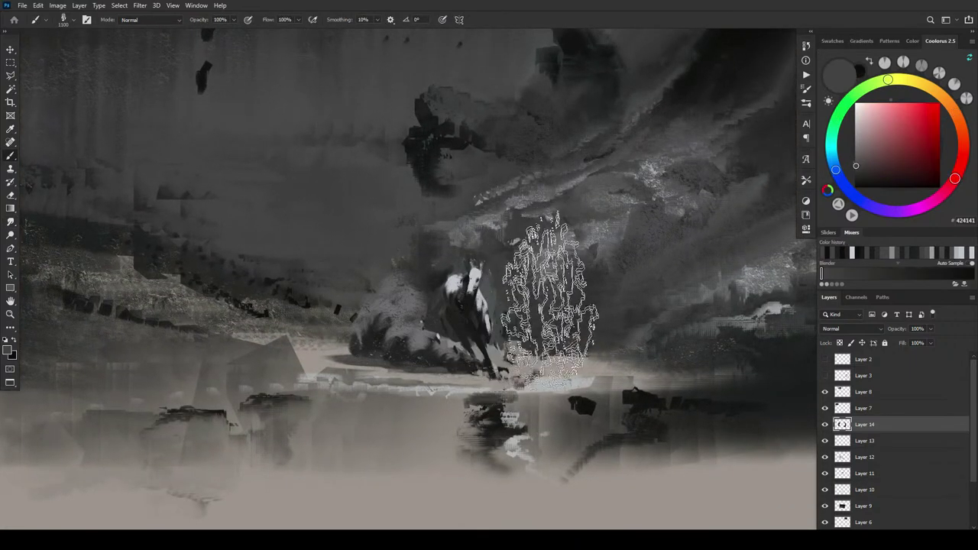
key("bracketleft")
key("bracketleft")
key("bracketleft")
key("bracketleft")
key("bracketleft")
key("bracketleft")
key("bracketleft")
key("bracketleft")
key("bracketleft")
key("bracketleft")
key("bracketleft")
key("bracketleft")
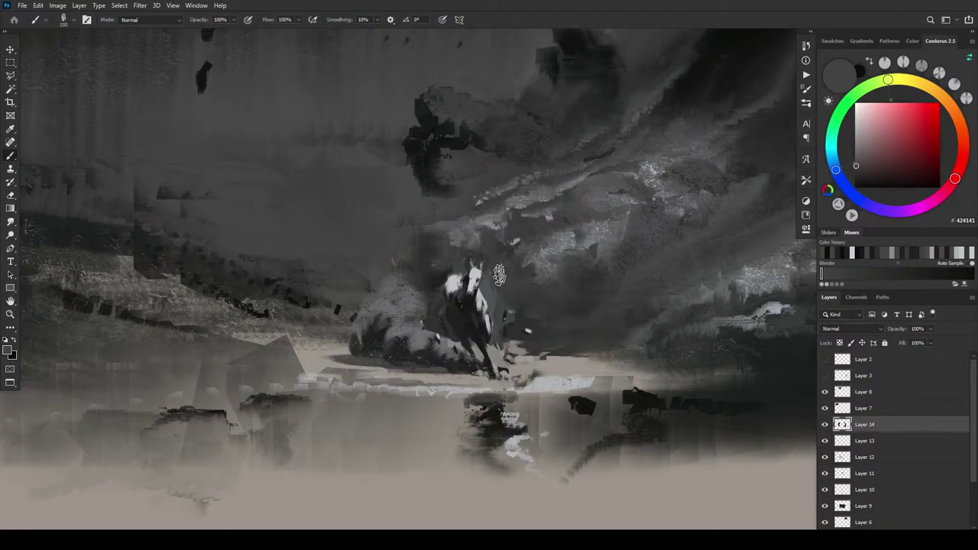
left_click(478, 260, "alt")
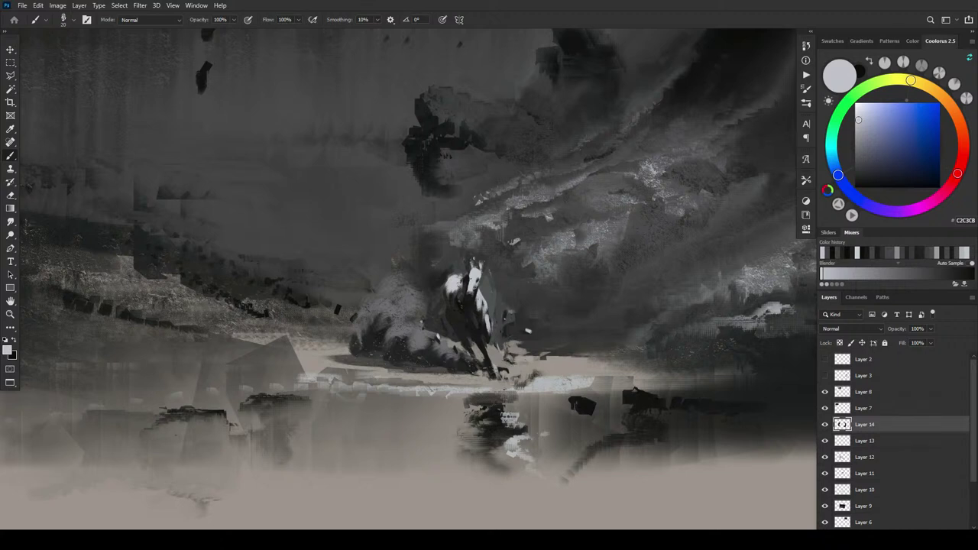
left_click(477, 257, "alt")
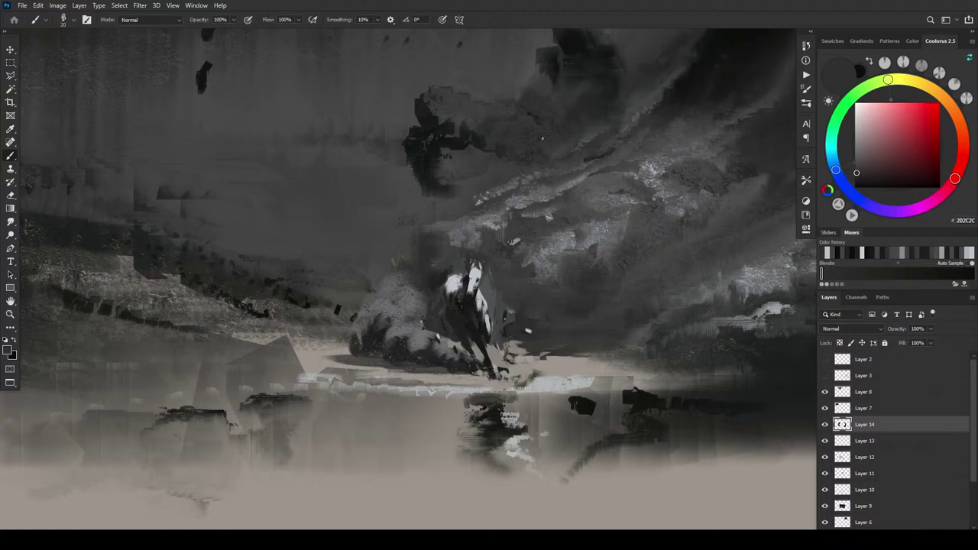
Examine the whole study at reduced size alongside the four thumbnails
key("ctrl+minus")
key("ctrl+minus")
key("ctrl+minus")
key("ctrl+minus")
key("ctrl+minus")
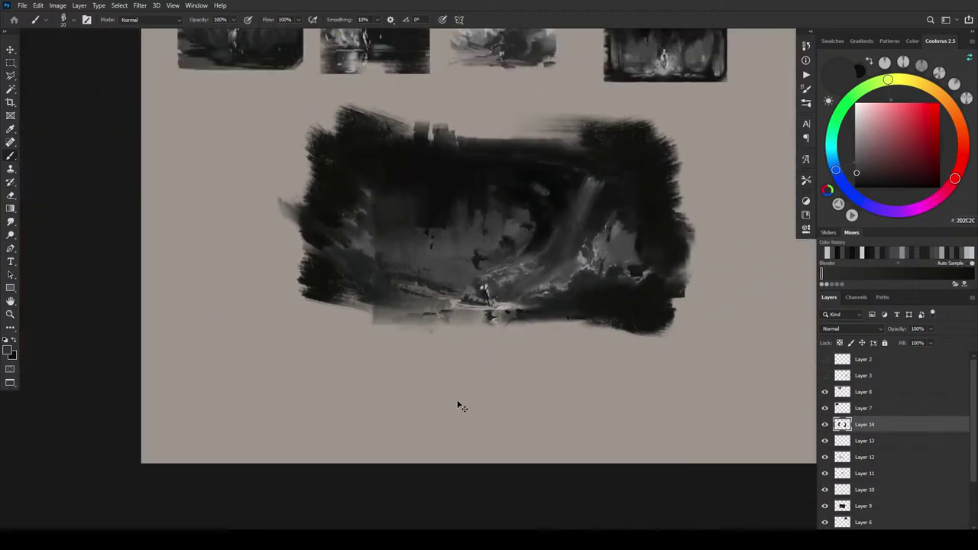
scroll(457, 406, "down", 3)
scroll(455, 409, "up", 5)
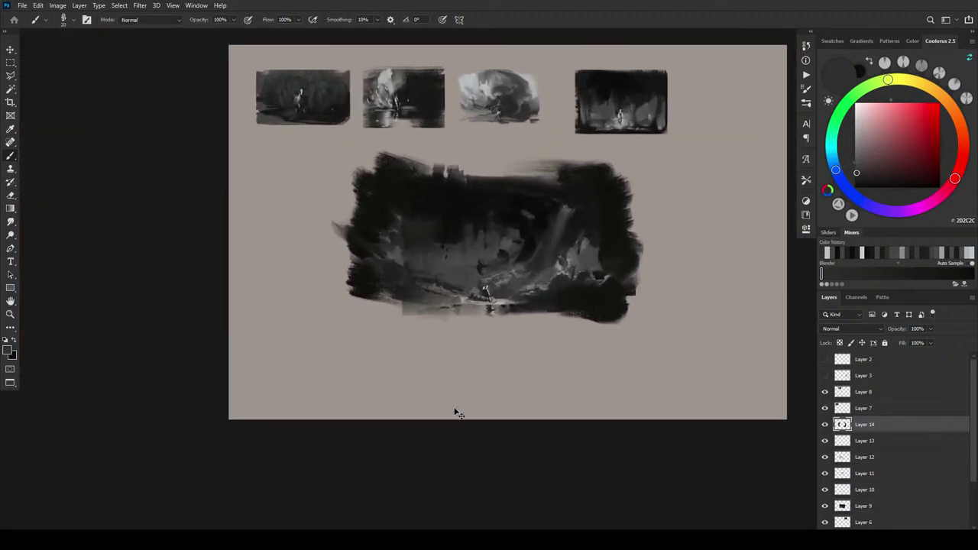
scroll(455, 411, "up", 2)
scroll(452, 420, "down", 6)
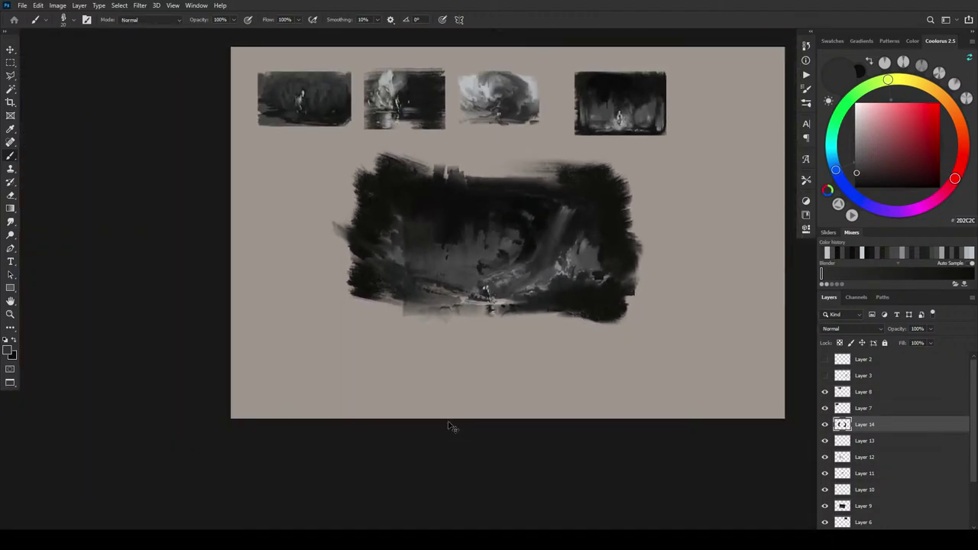
scroll(446, 441, "up", 2)
scroll(448, 433, "down", 3)
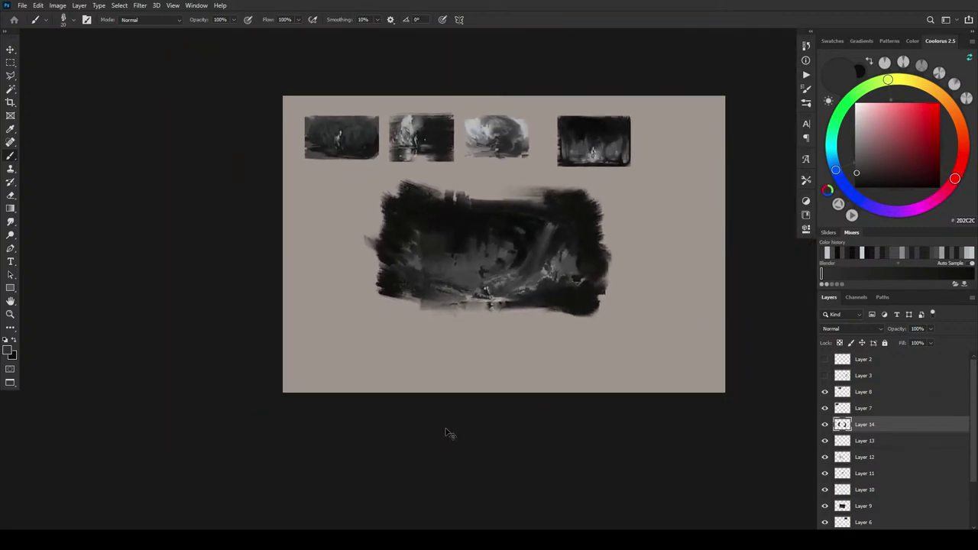
scroll(450, 426, "up", 5)
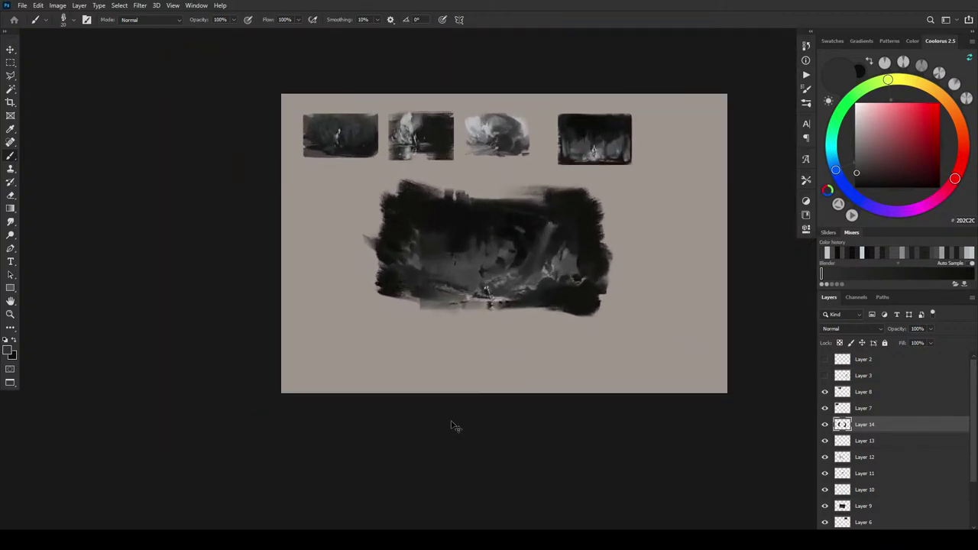
scroll(452, 426, "up", 3)
Extend the study's lower left ground and bottom edge with strokes of sampled near-black (#070605)
mouse_move(599, 275)
left_mouse_down()
mouse_move(498, 390)
mouse_move(520, 371)
left_mouse_up()
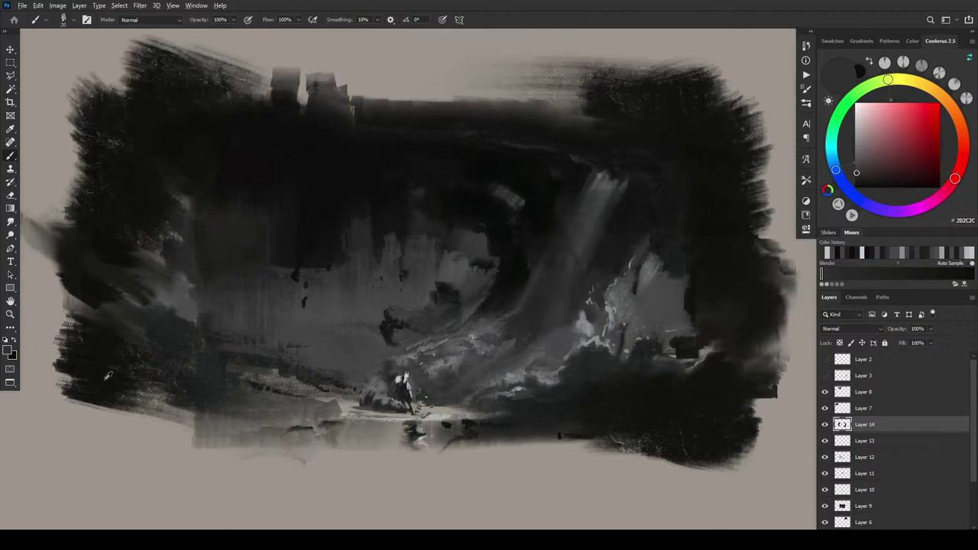
left_click(108, 376, "alt")
key("bracketright")
key("bracketright")
mouse_move(190, 429)
left_mouse_down()
mouse_move(149, 432)
mouse_move(197, 439)
mouse_move(103, 457)
left_mouse_up()
left_click_drag(146, 428, 102, 426)
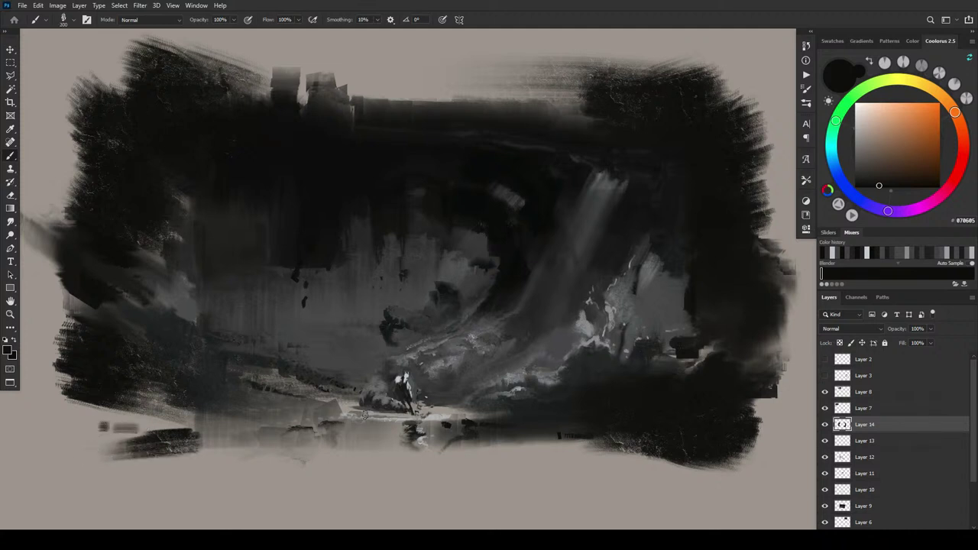
left_click_drag(299, 446, 259, 454)
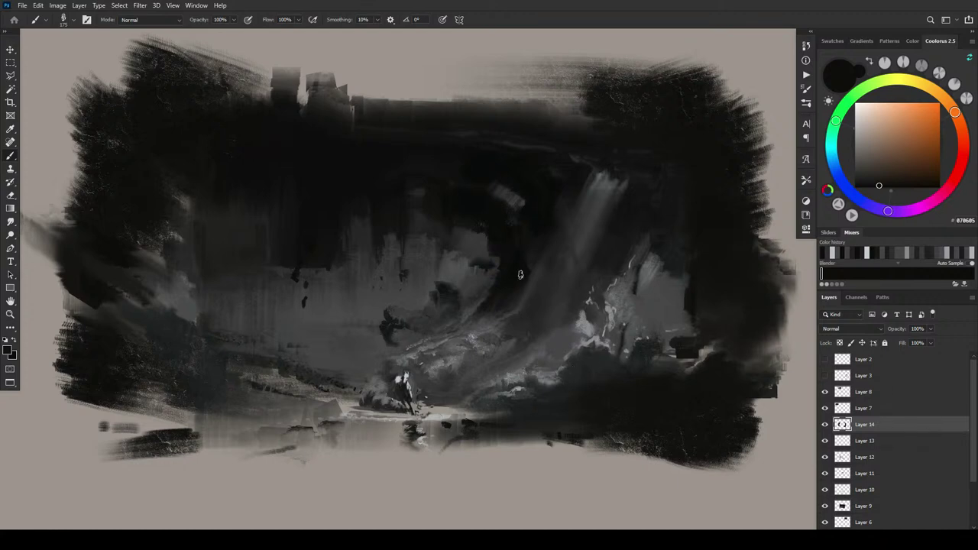
Soften the seam in the left background with a 200–250 brush in sampled dark grays (#303031 and #1C1919)
key("ctrl+minus")
key("ctrl+minus")
key("ctrl+minus")
key("ctrl+minus")
key("ctrl+minus")
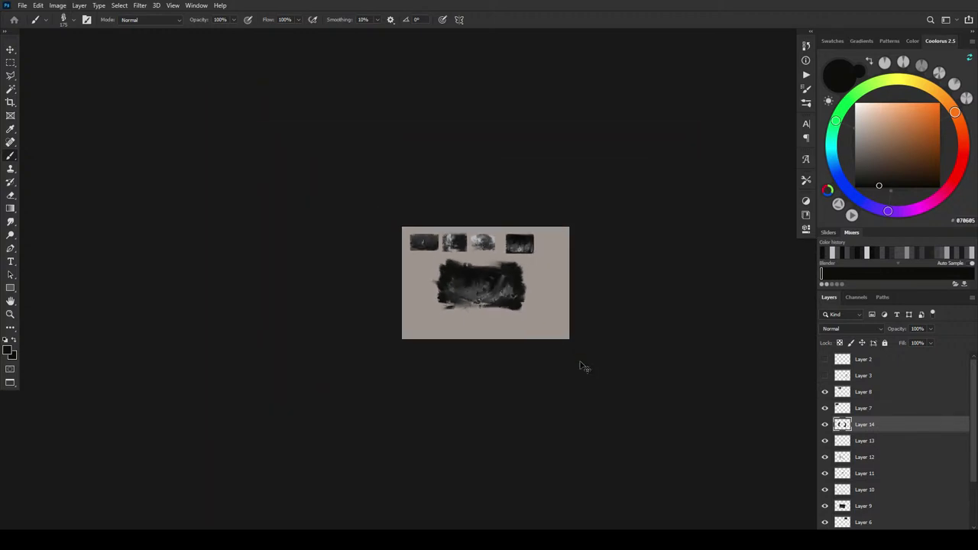
key("ctrl+0")
key("ctrl+plus")
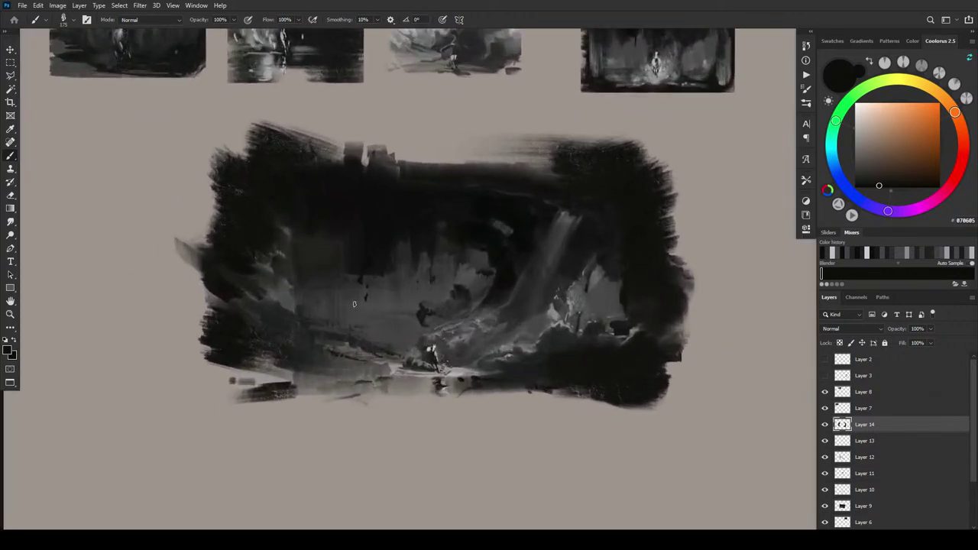
left_click(302, 291, "alt")
key("bracketright")
key("bracketright")
key("bracketright")
key("bracketright")
key("bracketright")
key("bracketright")
key("bracketright")
key("bracketright")
key("bracketright")
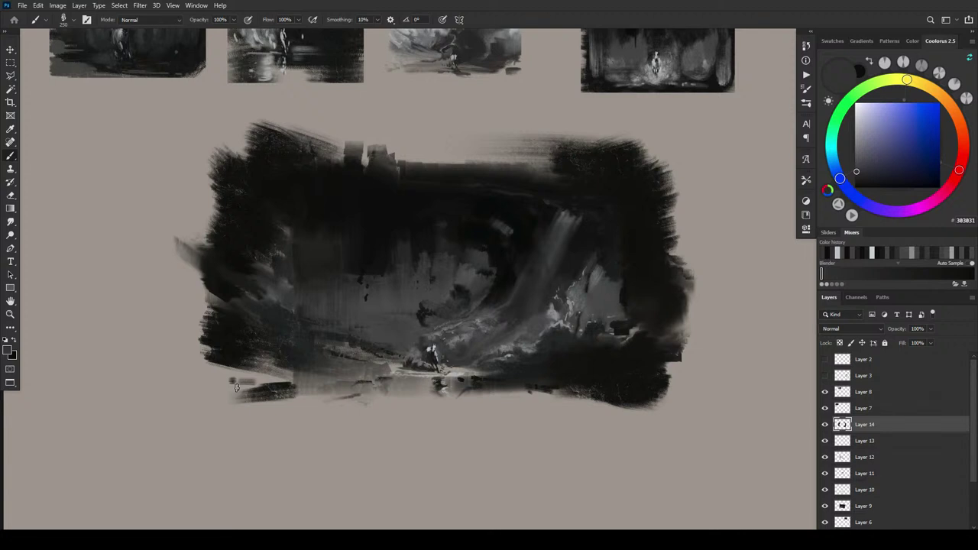
left_click(302, 229, "alt")
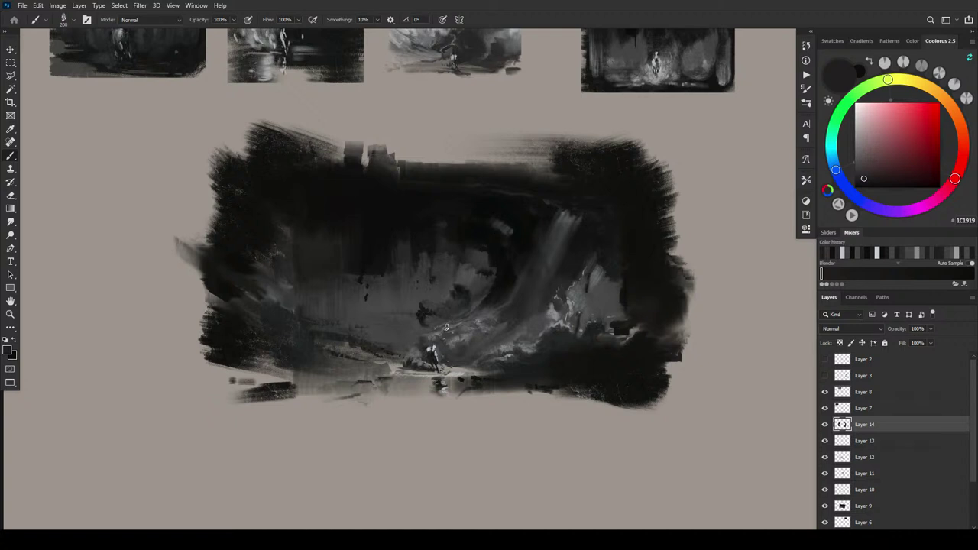
Add a new layer above Layer 14 and refine the dust above and behind the horse with sampled grays, including #3A3939 and #818185
key("ctrl+minus")
key("ctrl+minus")
key("ctrl+minus")
key("ctrl+minus")
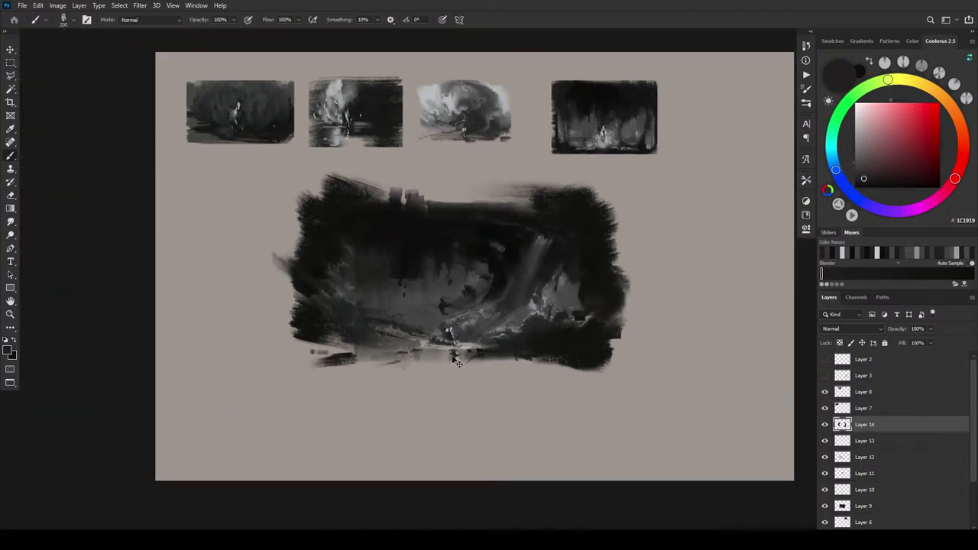
scroll(460, 408, "up", 8)
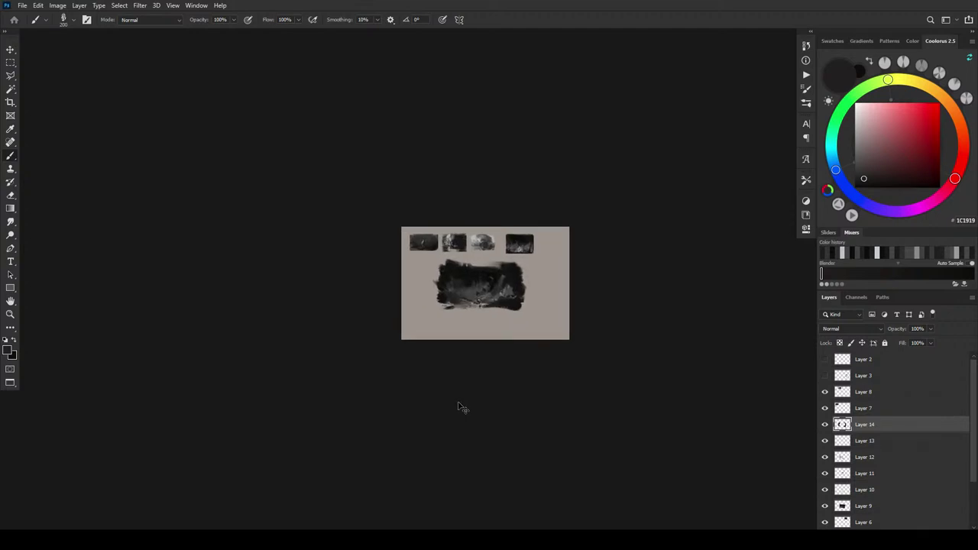
scroll(458, 409, "up", 10)
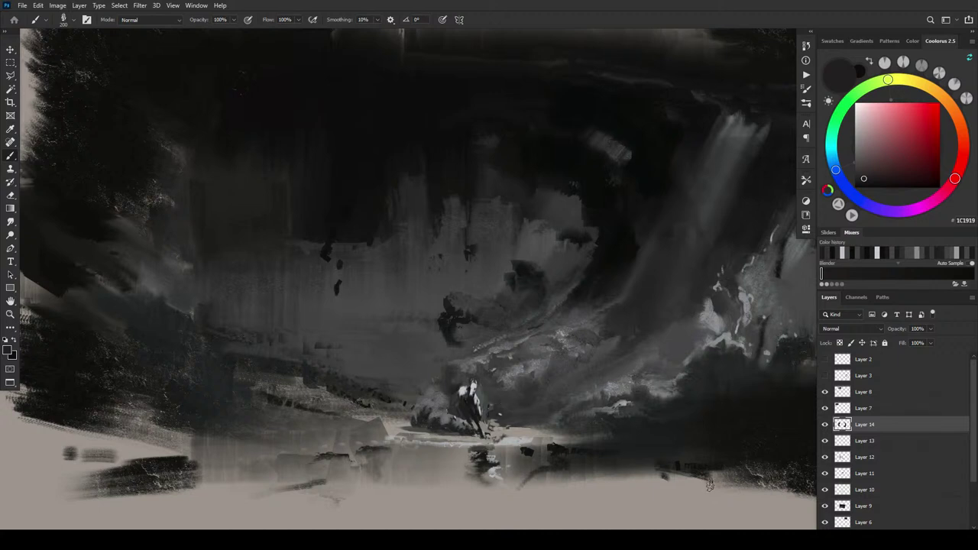
key("ctrl+shift+alt+n")
key("x")
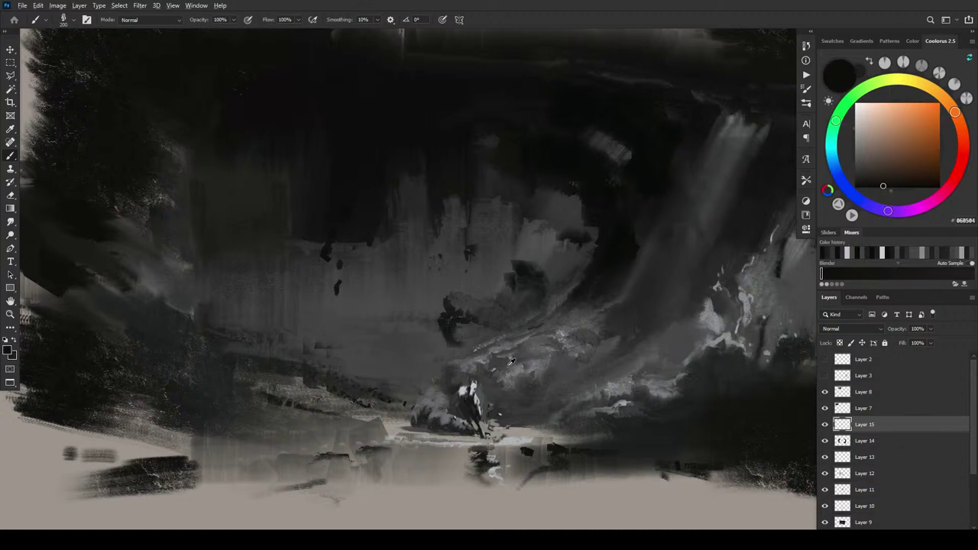
left_click(498, 380, "alt")
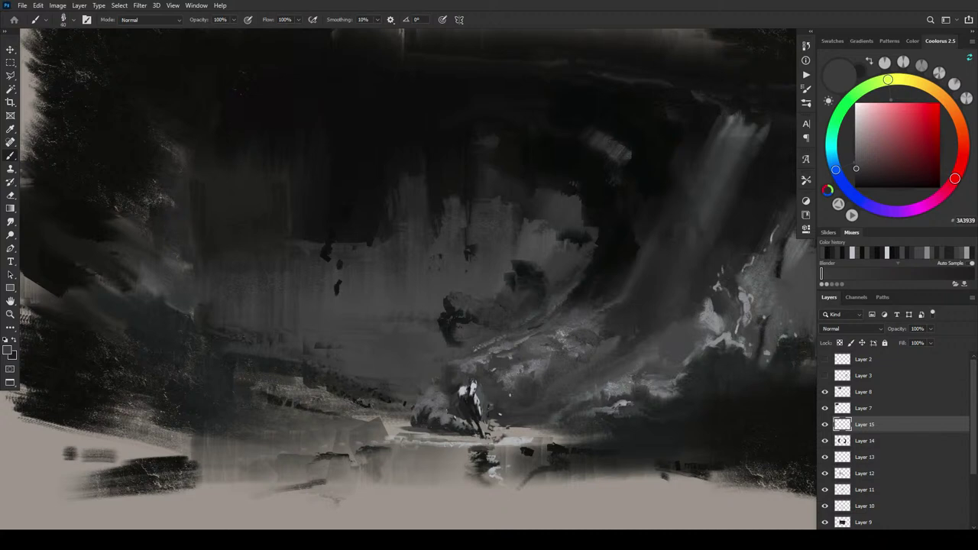
left_click(510, 353, "alt")
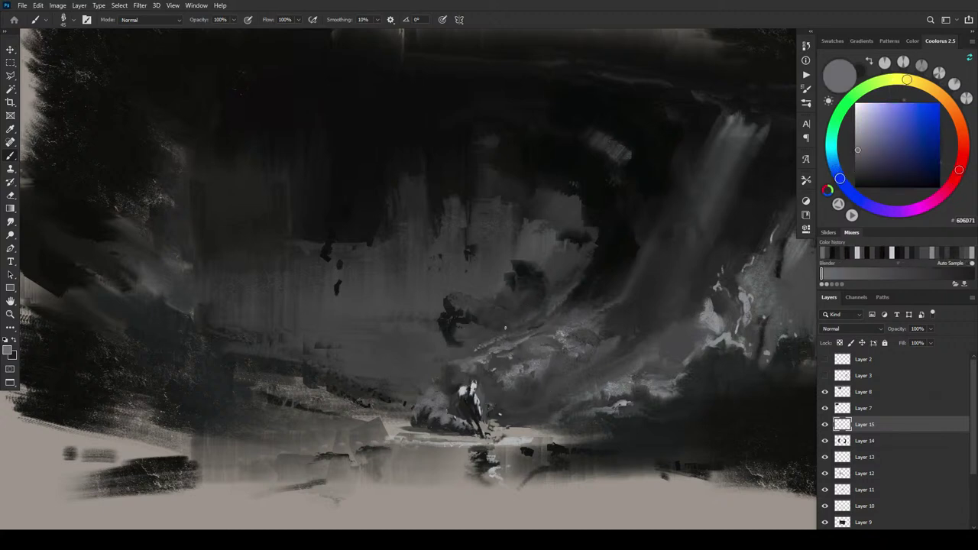
left_click(494, 364, "alt")
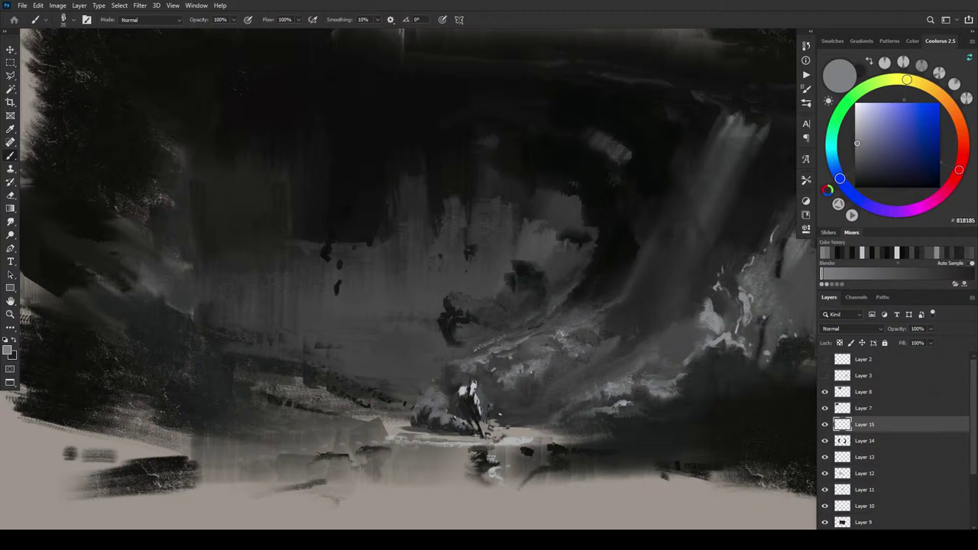
Soften the dust and background around the horse's left side with small strokes of sampled grays (#424341, #565456, #2F2D2E)
left_click(468, 365, "alt")
left_click(467, 368, "alt")
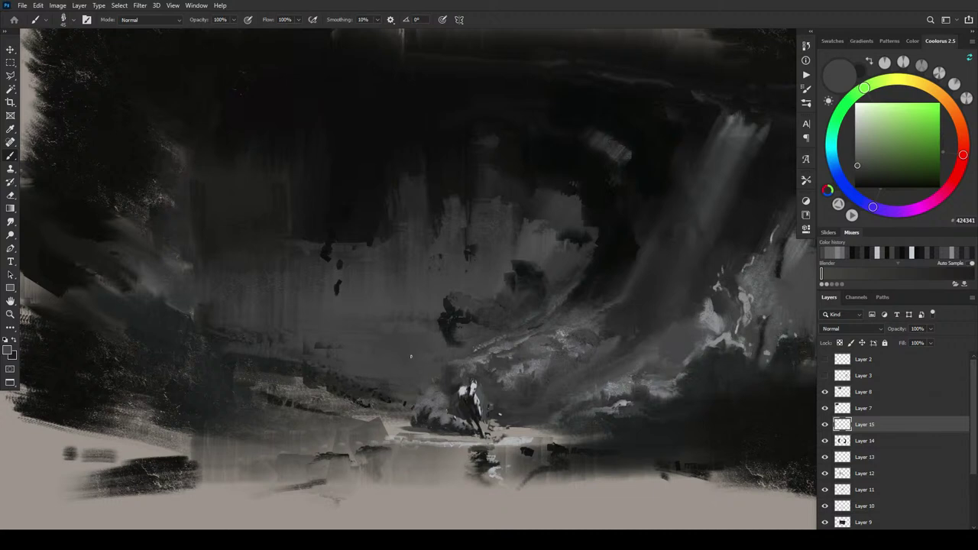
left_click(441, 390, "alt")
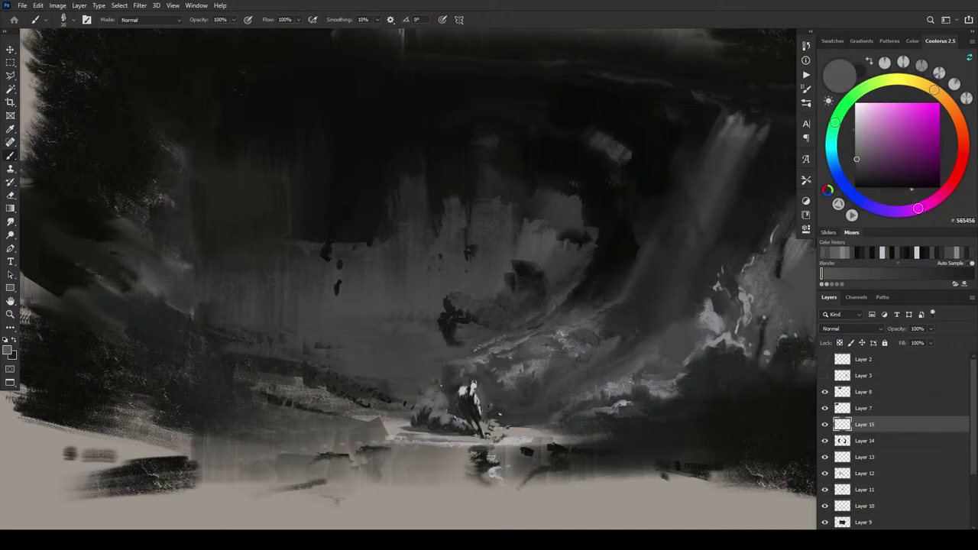
left_click(449, 381, "alt")
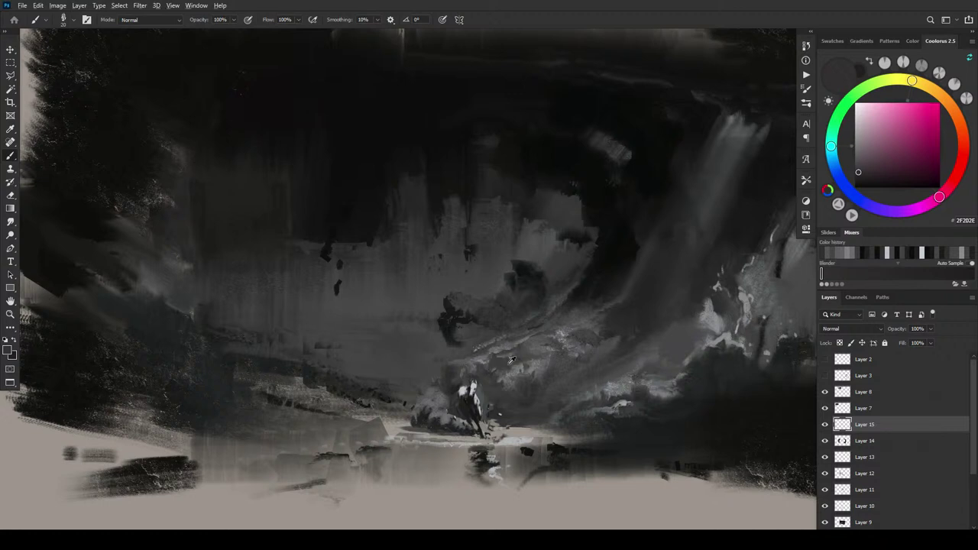
Paint small light and dark dust accents just above the horse's head, alternating sampled grays such as #949498, #393739 and #343335
left_click(510, 371, "alt")
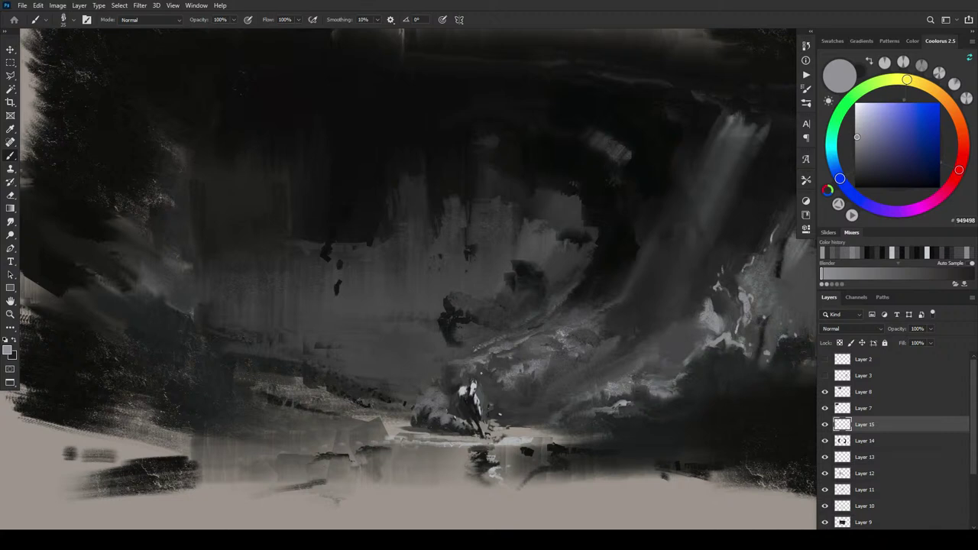
left_click(480, 374, "alt")
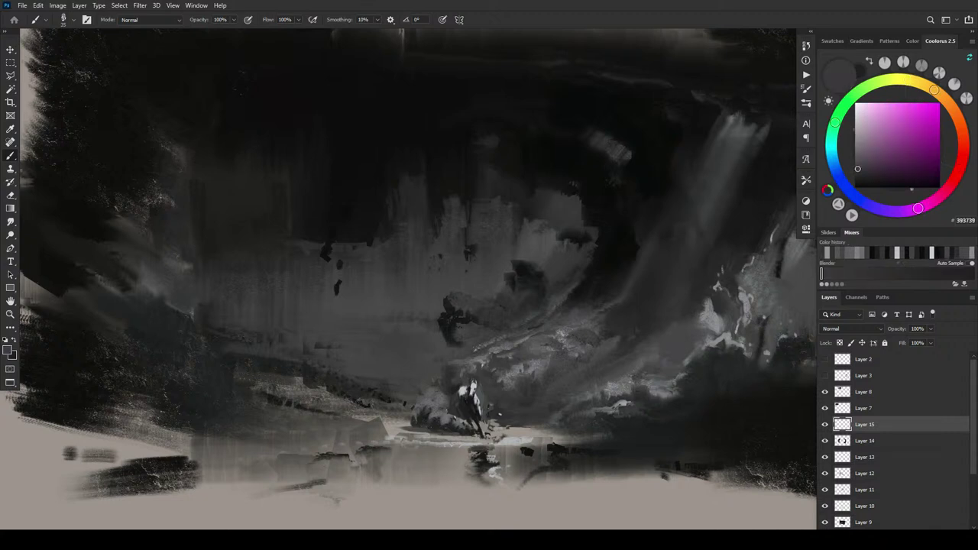
left_click(484, 368, "alt")
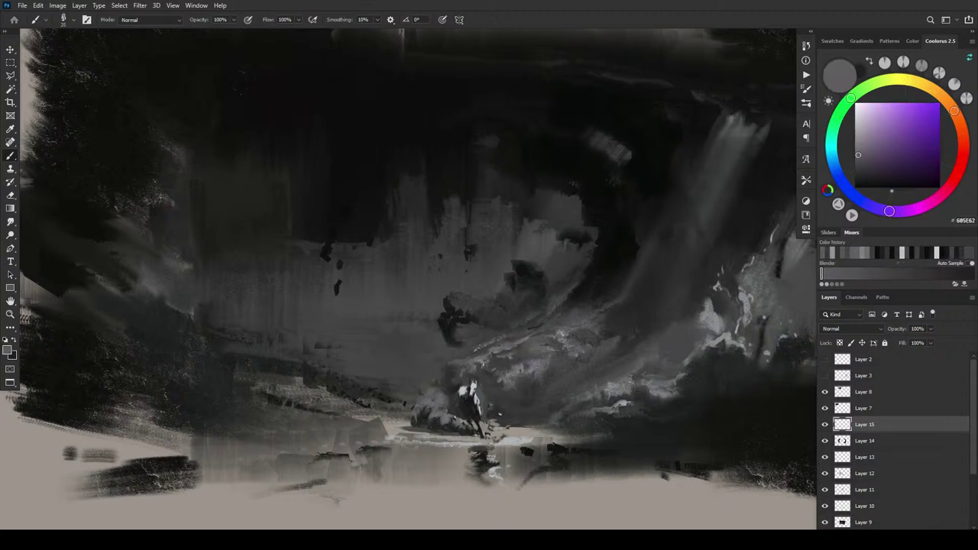
left_click(489, 370, "alt")
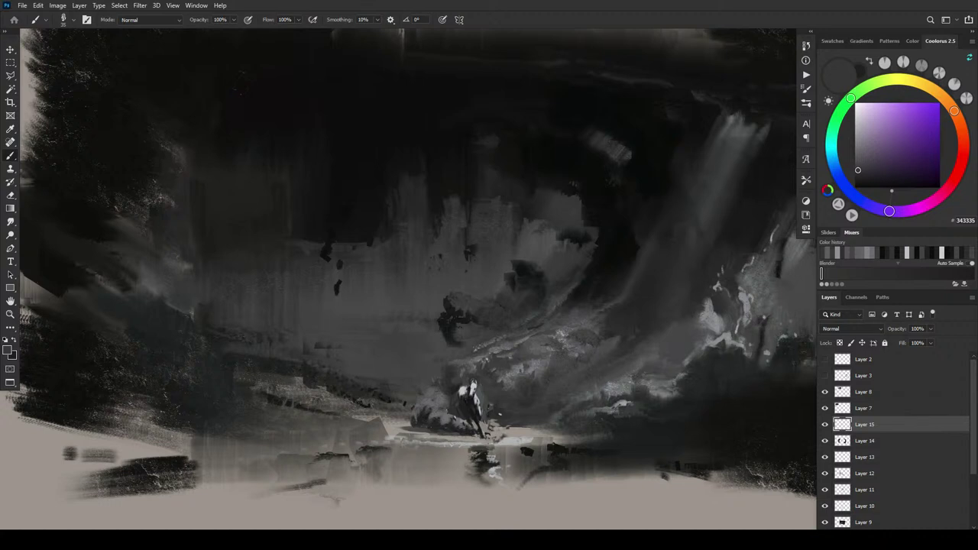
left_click(488, 363, "alt")
left_click(483, 371, "alt")
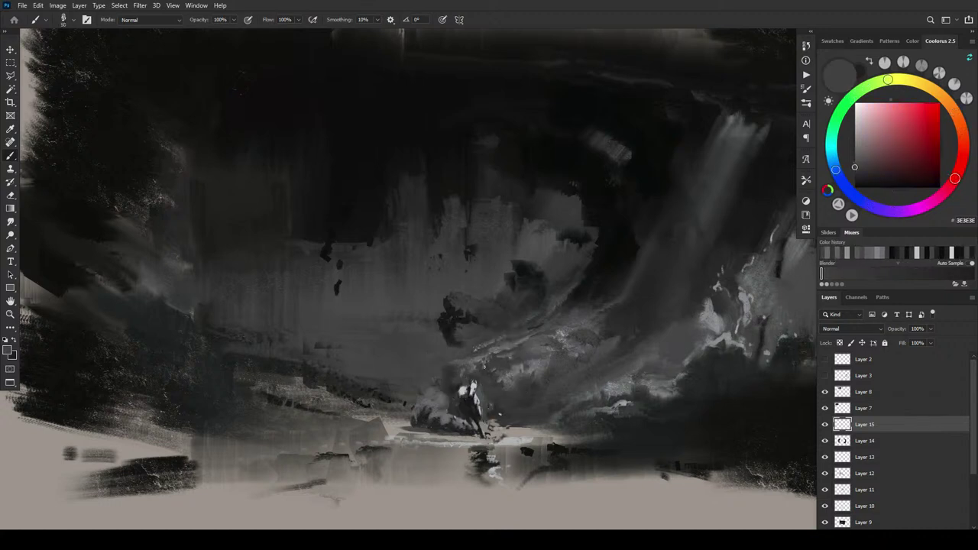
Refine the dark dust to the right of the horse with sampled mid and dark grays (#383738, #59585A, #3C3C3C)
left_click(501, 376, "alt")
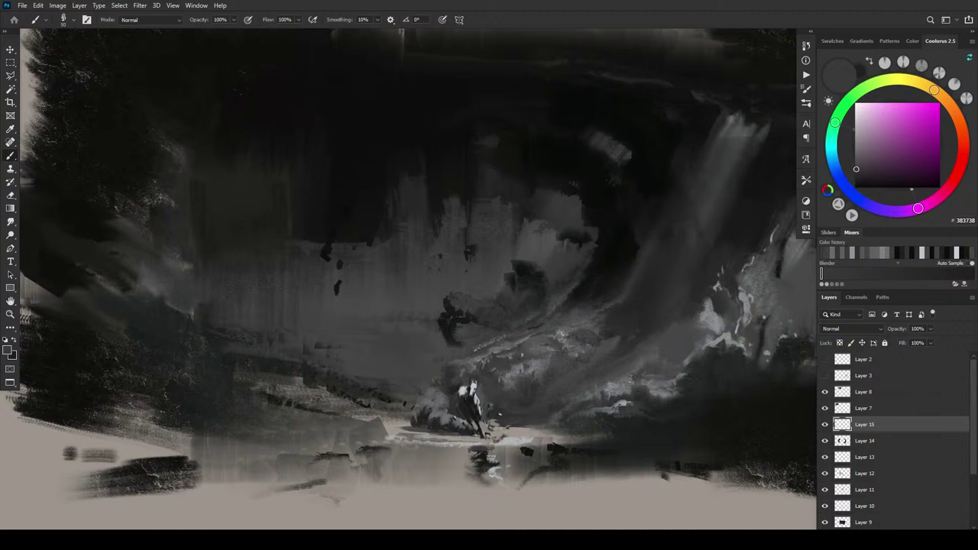
left_click(503, 392, "alt")
left_click(499, 389, "alt")
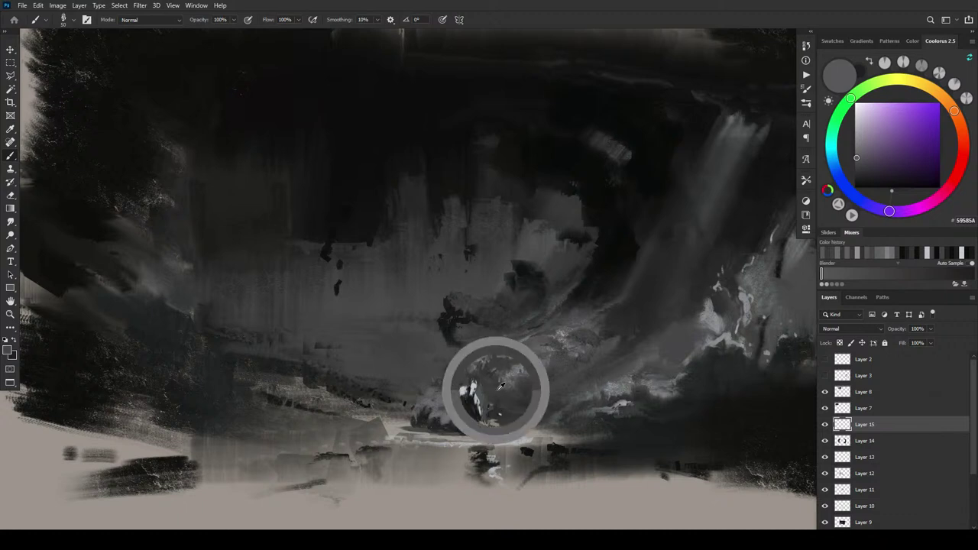
left_click(495, 379, "alt")
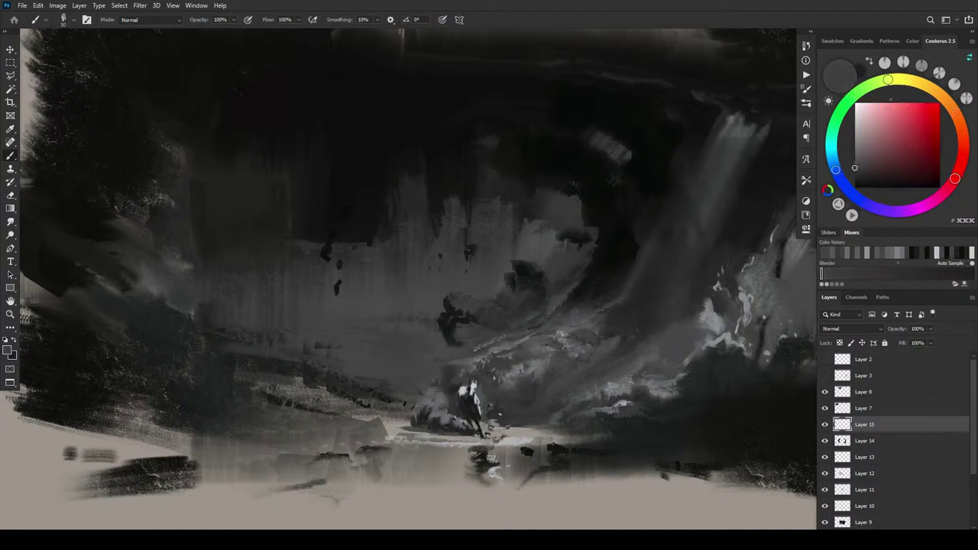
Refine the horse's head and mane area with small strokes of sampled tones, including #343334, light #C7C6CC and #363736
left_click(496, 386, "alt")
left_click(490, 364, "alt")
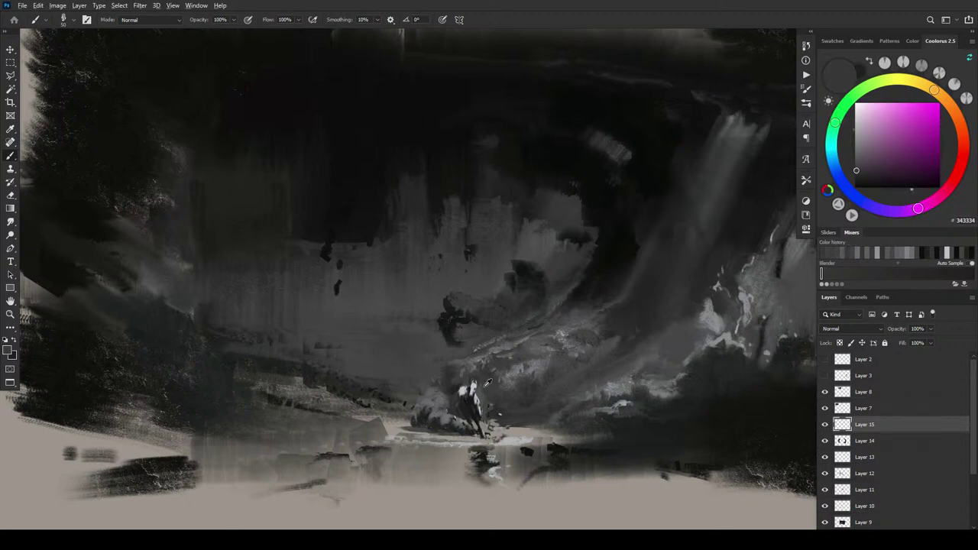
left_click(486, 382, "alt")
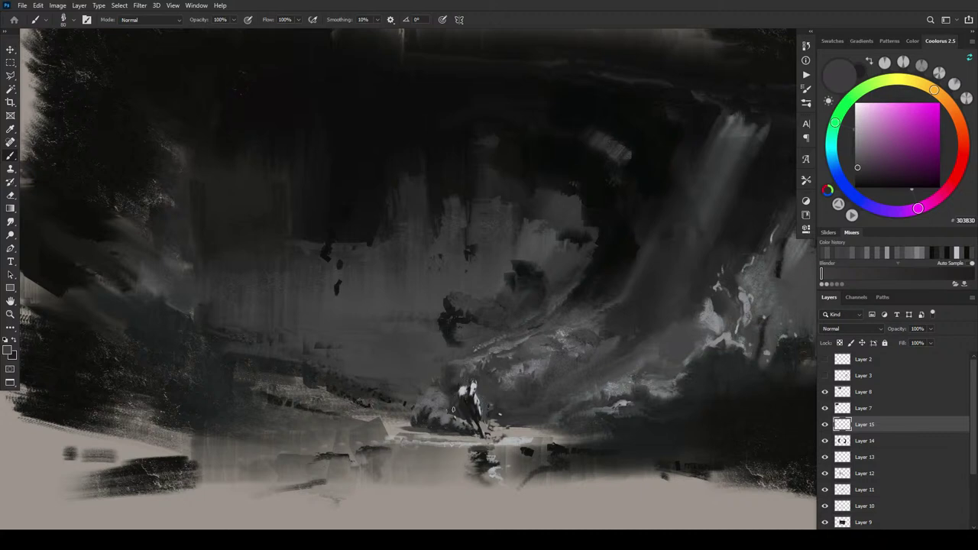
left_click(458, 387, "alt")
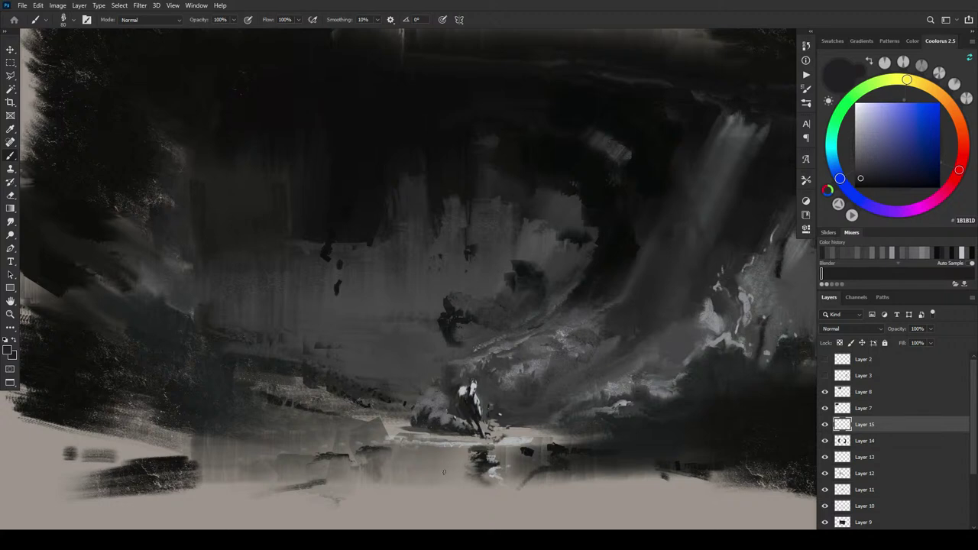
left_click(467, 389, "alt")
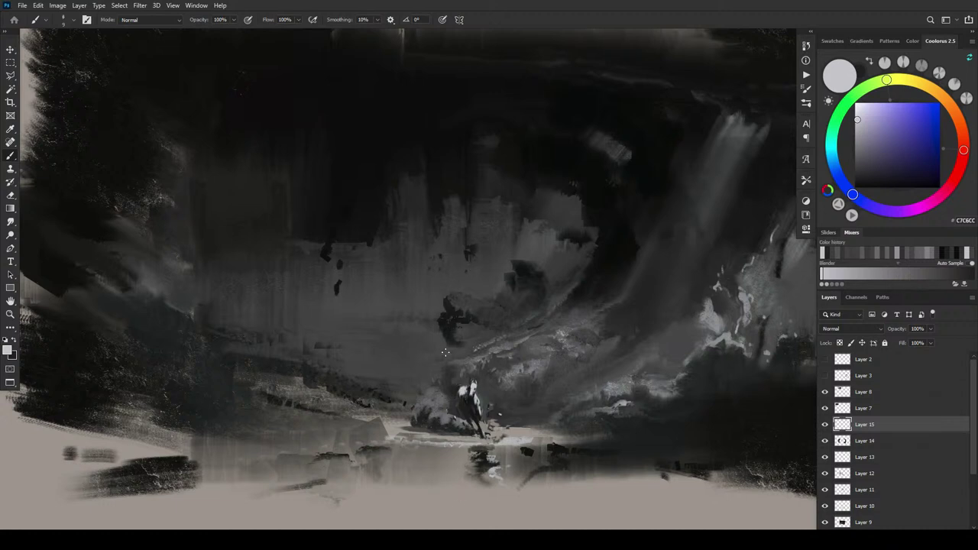
left_click(458, 372, "alt")
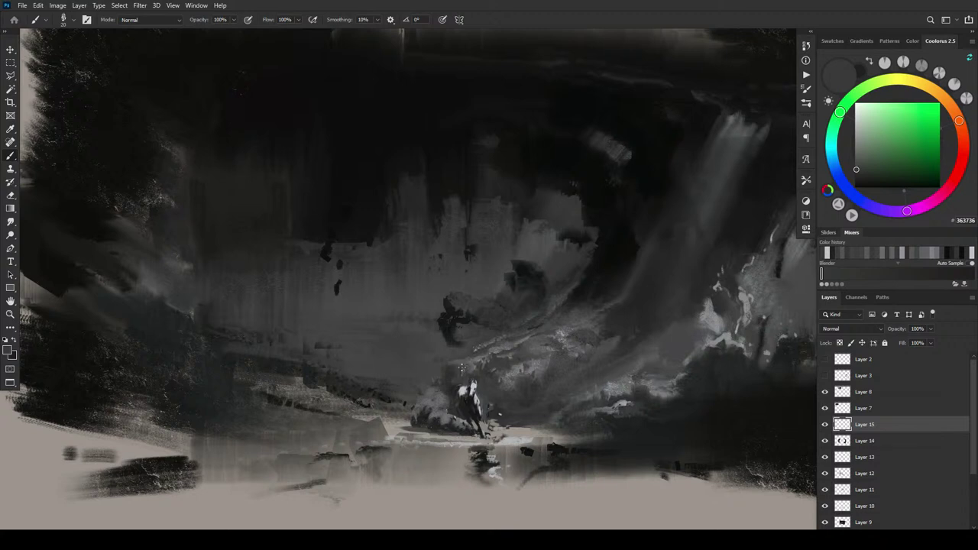
Work small light and dark accents into the dust directly above the horse's head using sampled grays (#5E5D5F, #333334, #7B7A7C, #727477, #39393A)
left_click(471, 364, "alt")
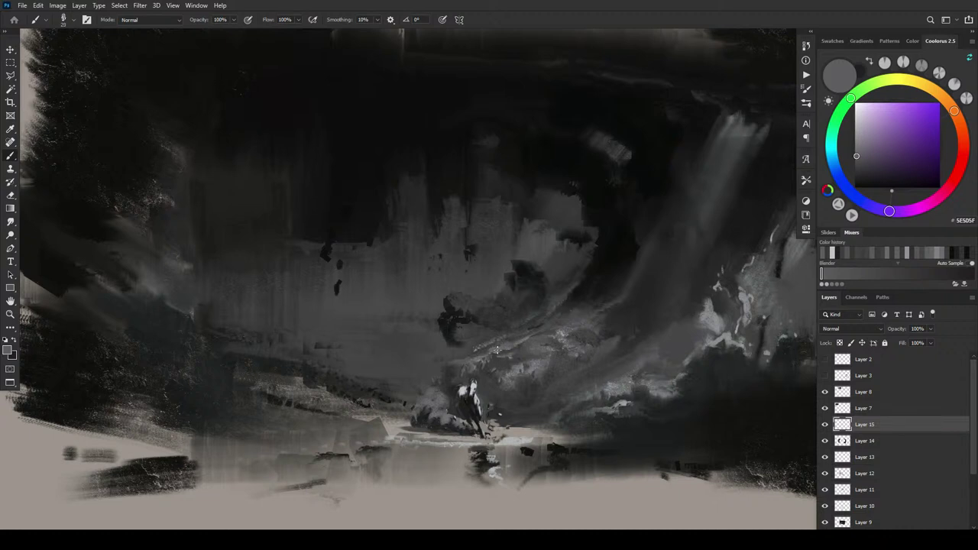
left_click(484, 362, "alt")
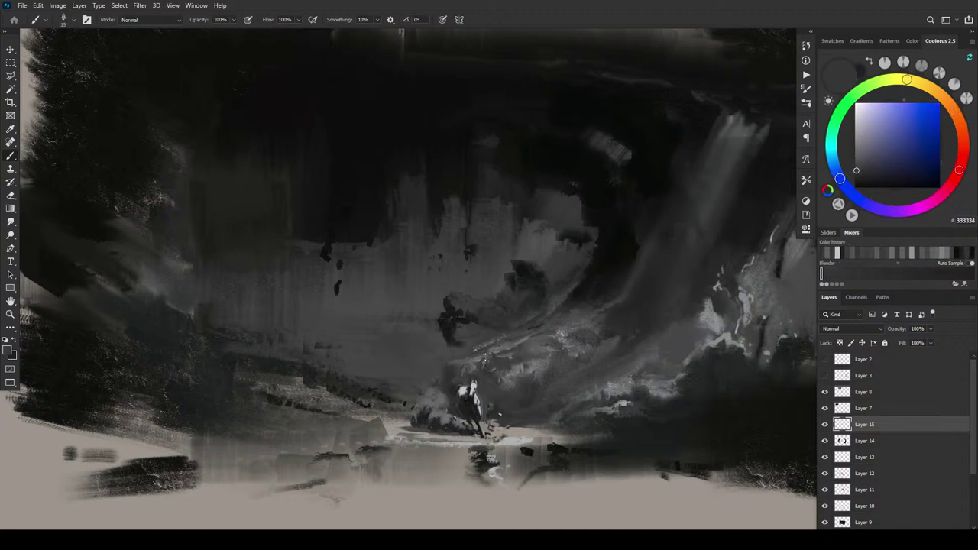
left_click(482, 353, "alt")
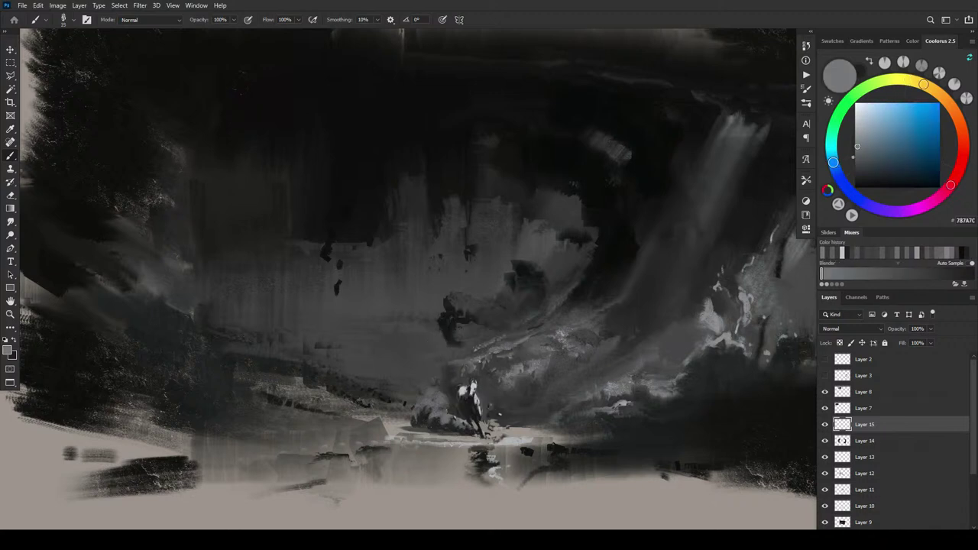
left_click(482, 361, "alt")
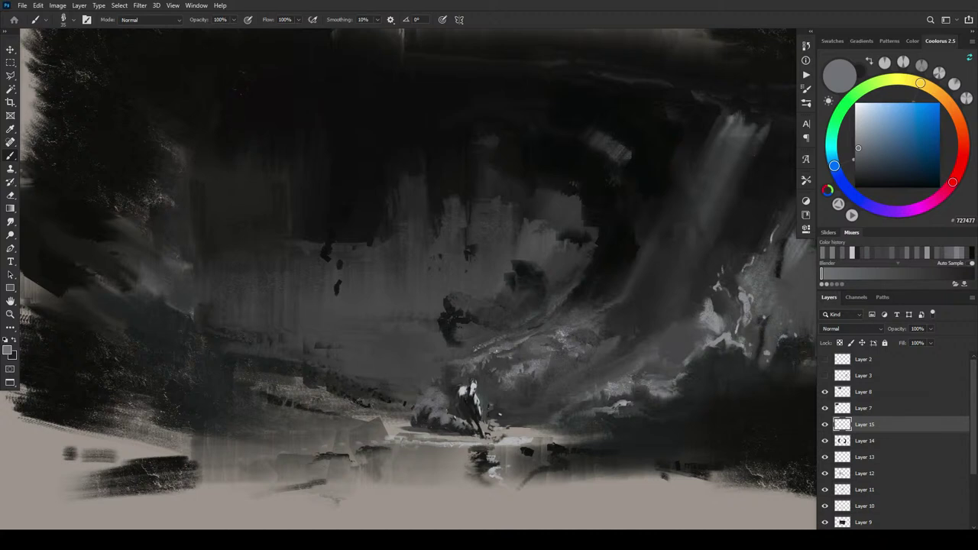
left_click(494, 358, "alt")
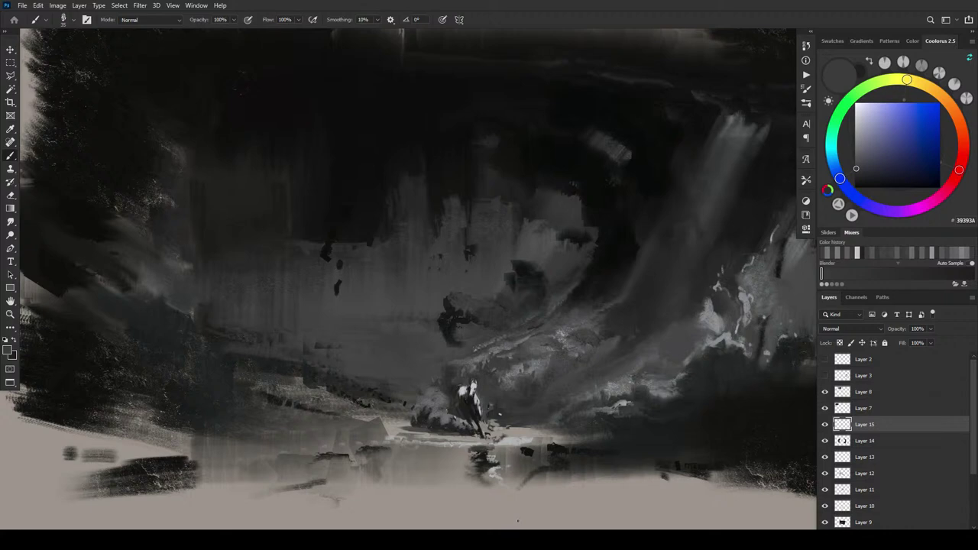
Break up the lower edge of the lit dust beside the horse's head with sampled grays #353436, #565557 and #393638
key("ctrl+plus")
key("ctrl+plus")
key("ctrl+plus")
key("ctrl+plus")
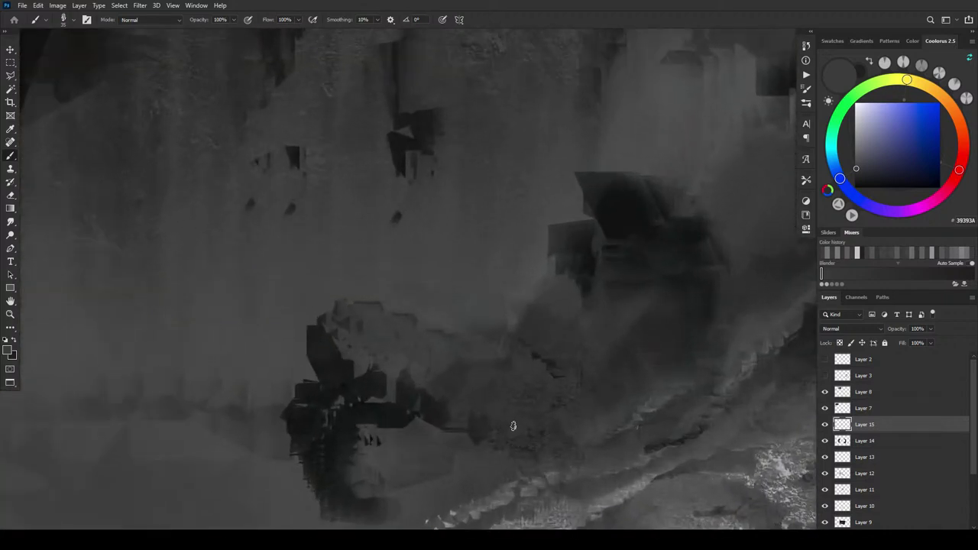
scroll(546, 417, "down", 8)
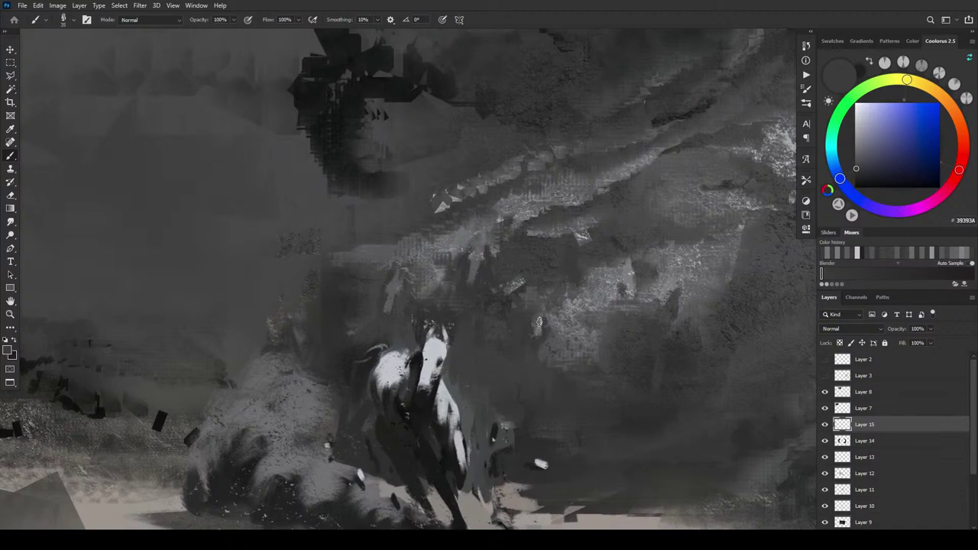
left_click(538, 346, "alt")
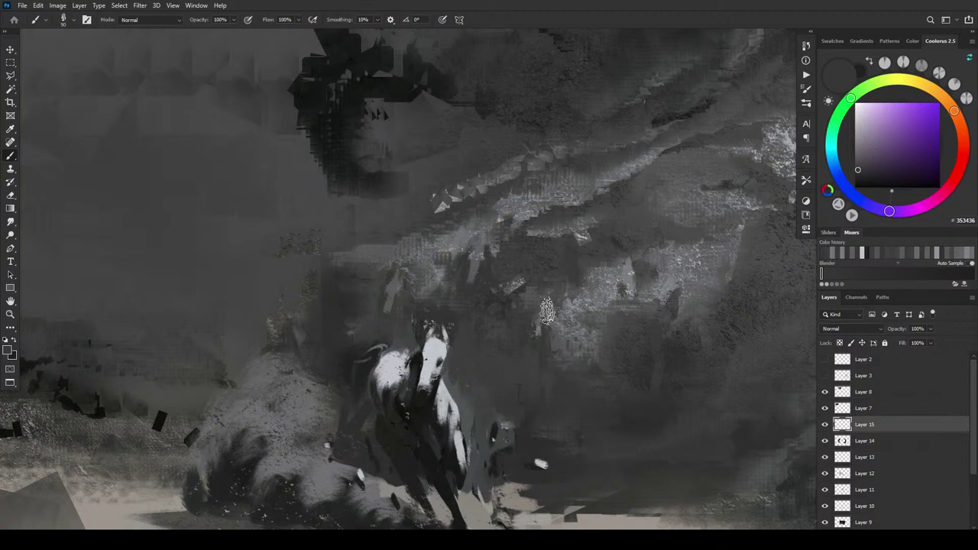
left_click(559, 345, "alt")
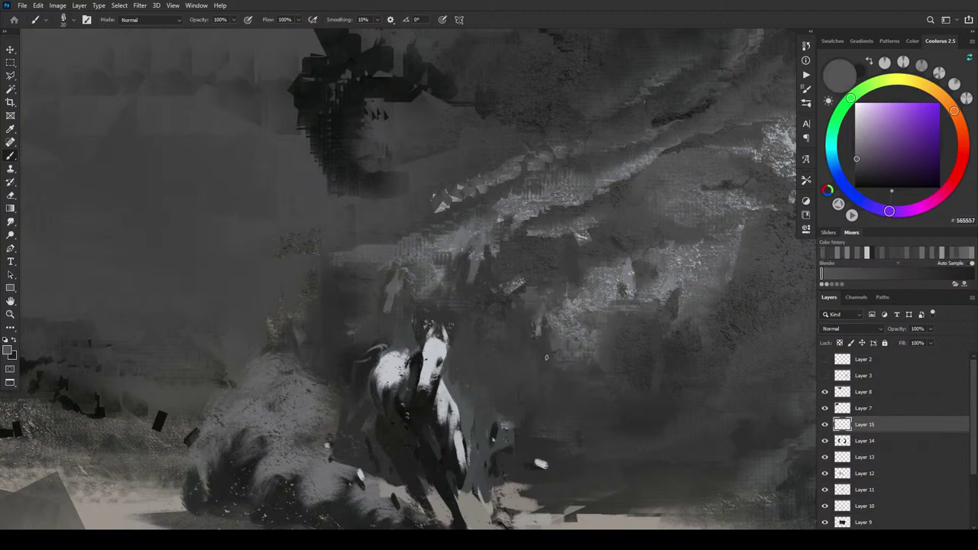
left_click(580, 252, "alt")
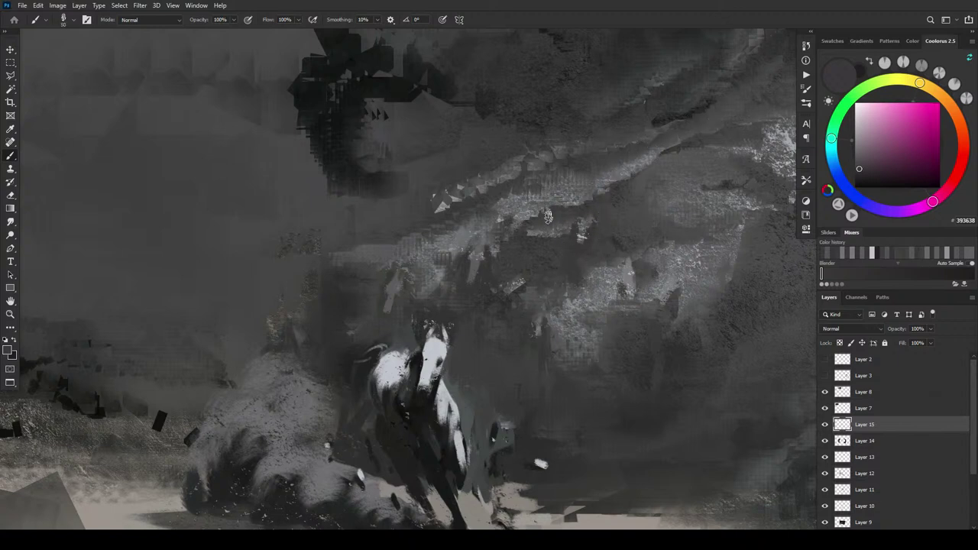
Reshape the small bright dust patch up and to the right of the horse's head with a larger brush, alternating #393336, #717173 and #383235
left_click(592, 222, "alt")
key("bracketright")
key("bracketright")
key("bracketright")
key("bracketright")
key("bracketright")
mouse_move(585, 230)
left_mouse_down()
mouse_move(590, 255)
mouse_move(581, 244)
left_mouse_up()
left_click(576, 242, "alt")
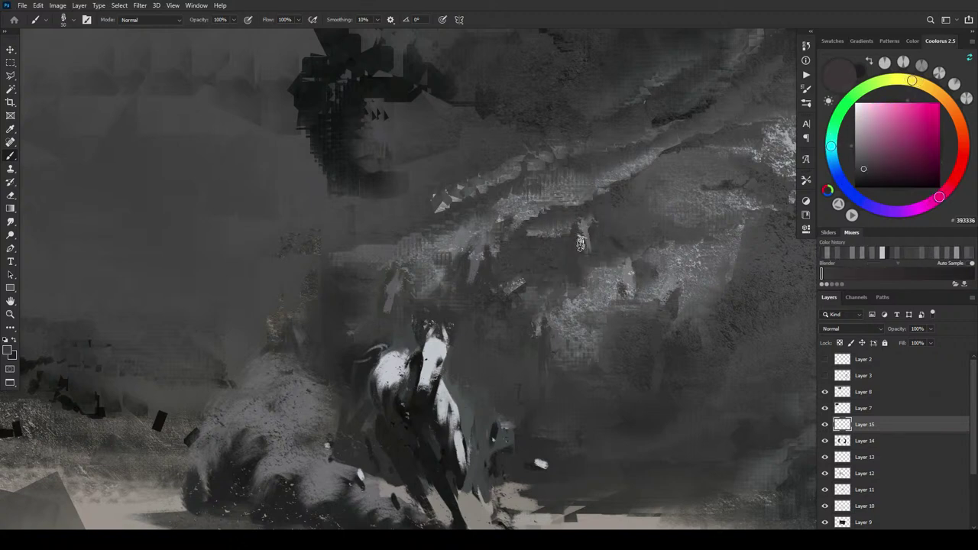
left_click(590, 233, "alt")
left_click(583, 240, "alt")
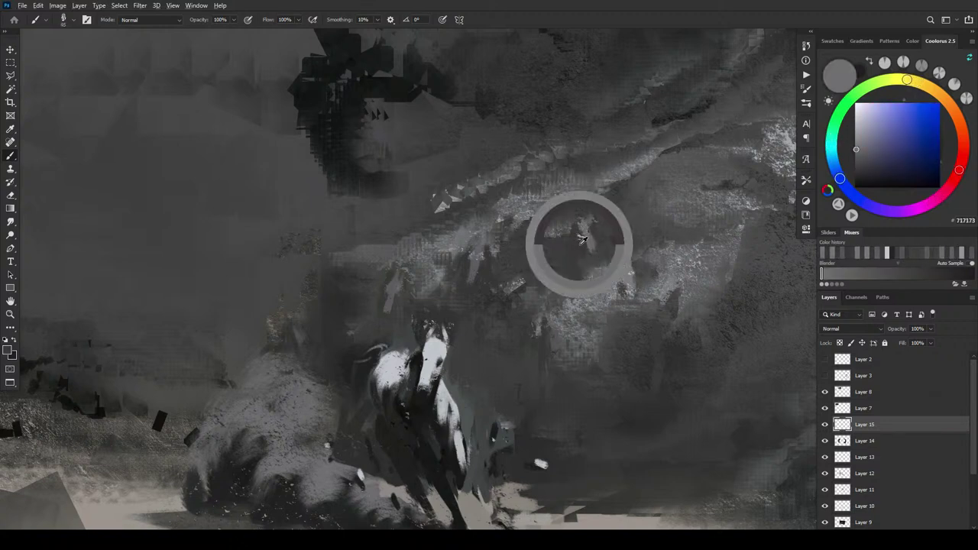
left_click(581, 237, "alt")
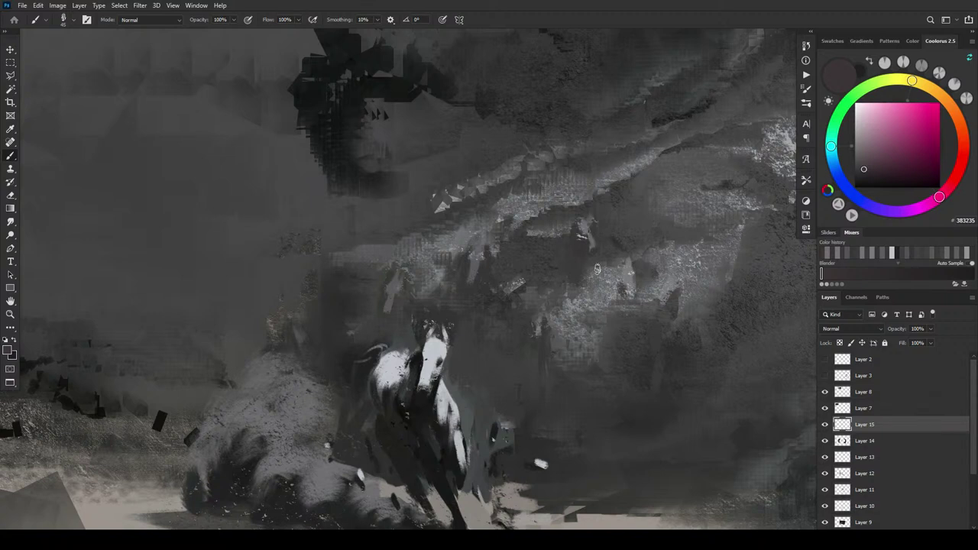
Blend the bright dust patch into the surrounding dark dust with sampled mid and dark grays (#615F61, #444143, #6E6F73, #383336, #4A484A, #67676A)
left_click(603, 276, "alt")
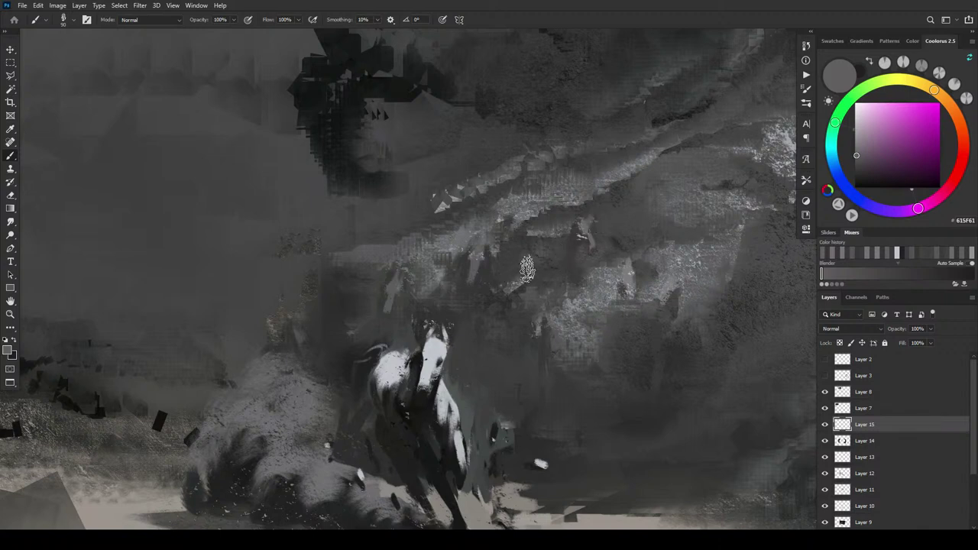
left_click(593, 222, "alt")
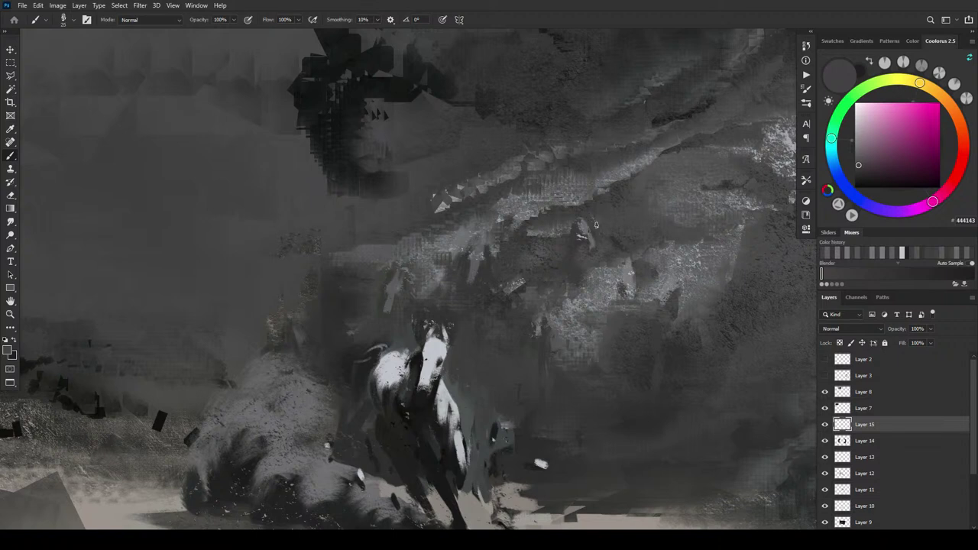
left_click(583, 228, "alt")
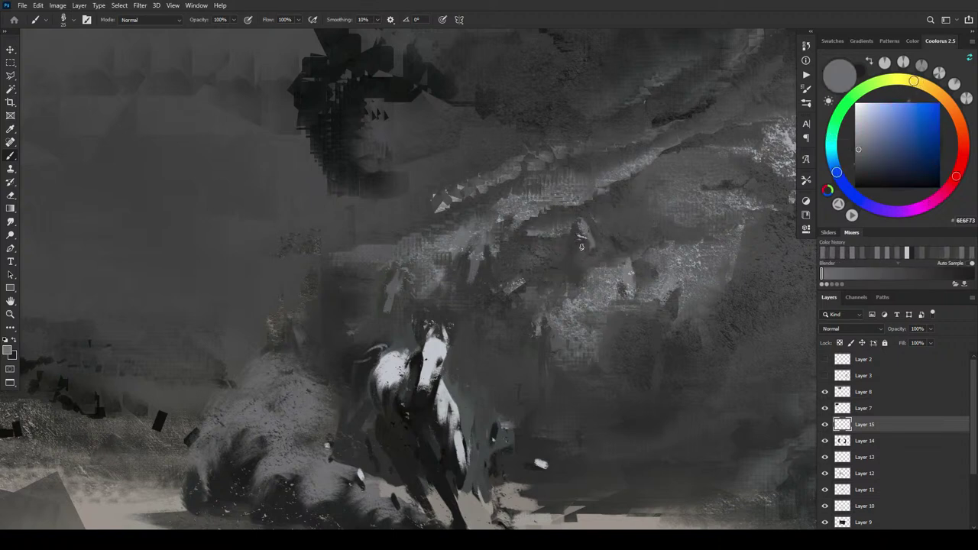
left_click(567, 256, "alt")
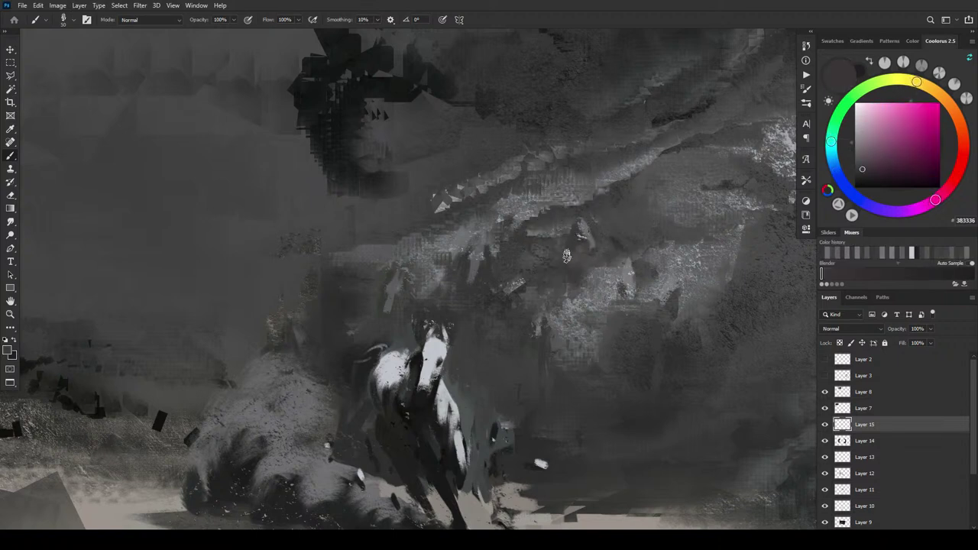
mouse_move(574, 275)
left_mouse_down()
mouse_move(577, 258)
mouse_move(584, 272)
mouse_move(586, 249)
mouse_move(582, 277)
left_mouse_up()
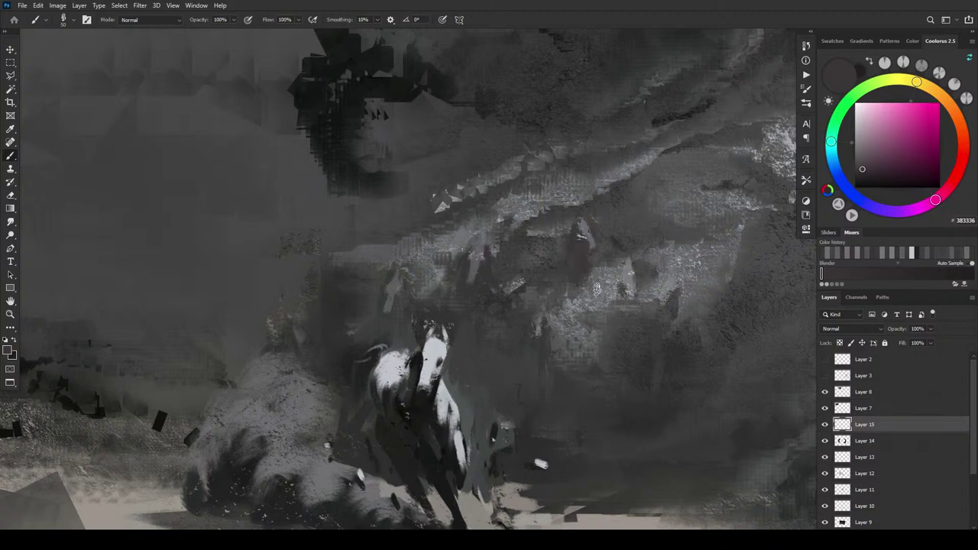
left_click(604, 227, "alt")
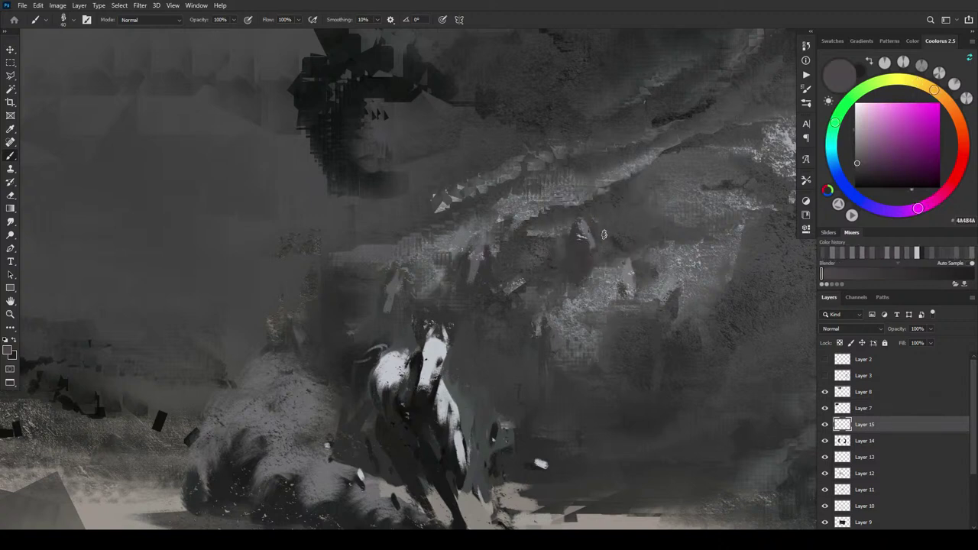
left_click(586, 242, "alt")
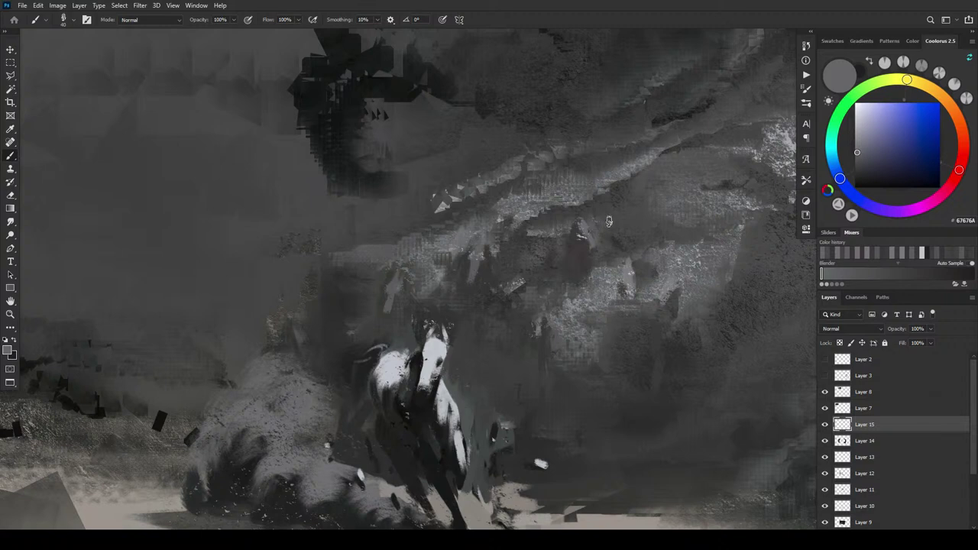
Paint a light #89898C streak along the dust trail rising just above and to the right of the horse's head
left_click(484, 248, "alt")
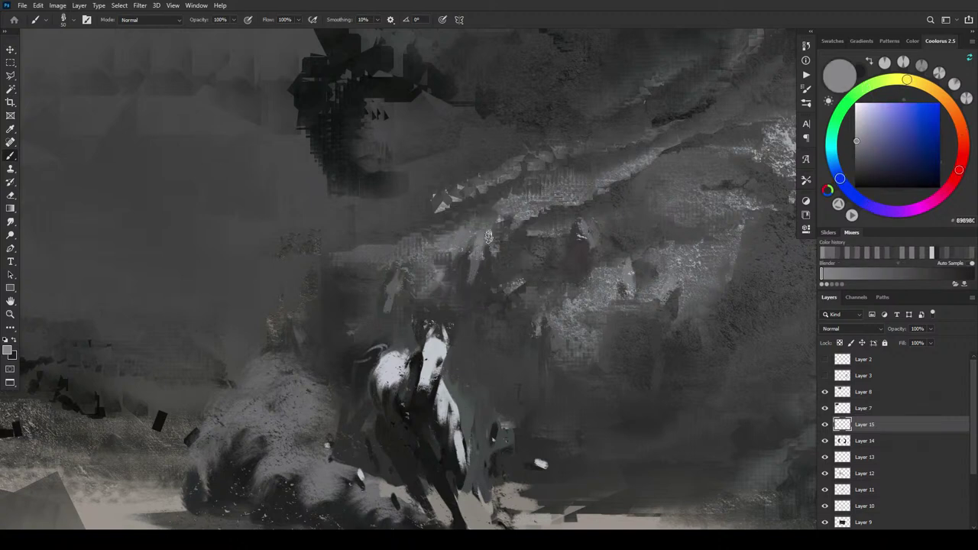
left_click_drag(488, 237, 500, 215)
key("bracketleft")
key("bracketright")
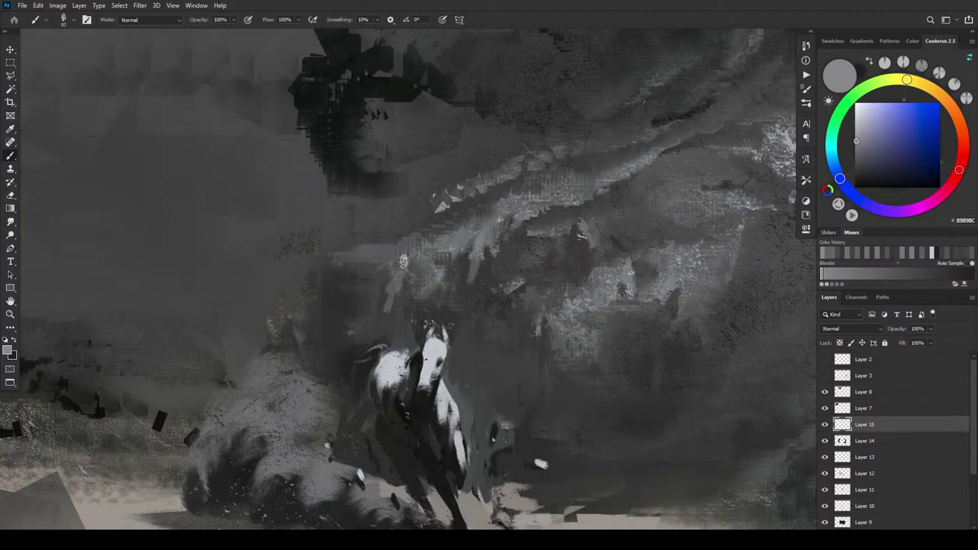
Soften the dust wisps on both sides above the horse's head with sampled grays (#6C6A6F, #414141, #343534, #4D484C, #353236)
left_click(393, 268, "alt")
left_click(397, 274, "alt")
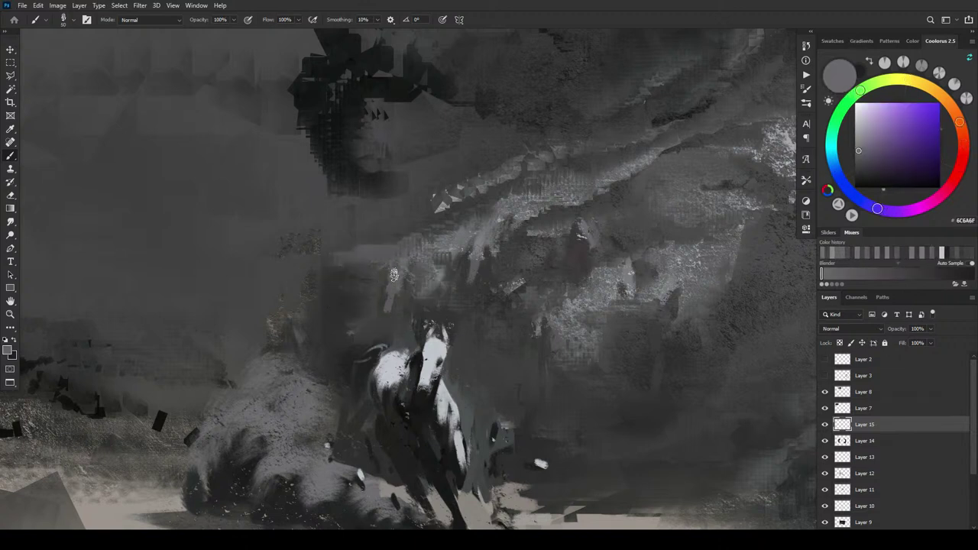
left_click(385, 294, "alt")
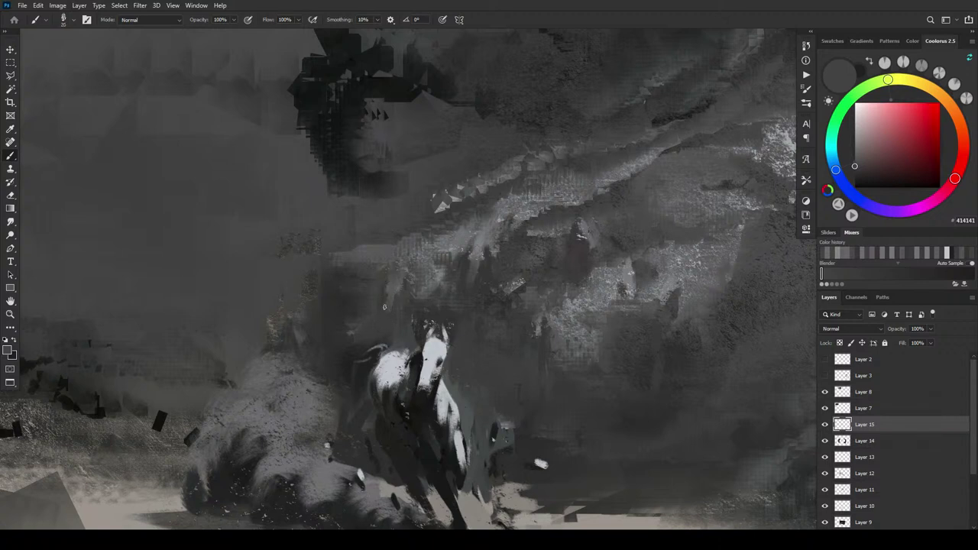
left_click(380, 303, "alt")
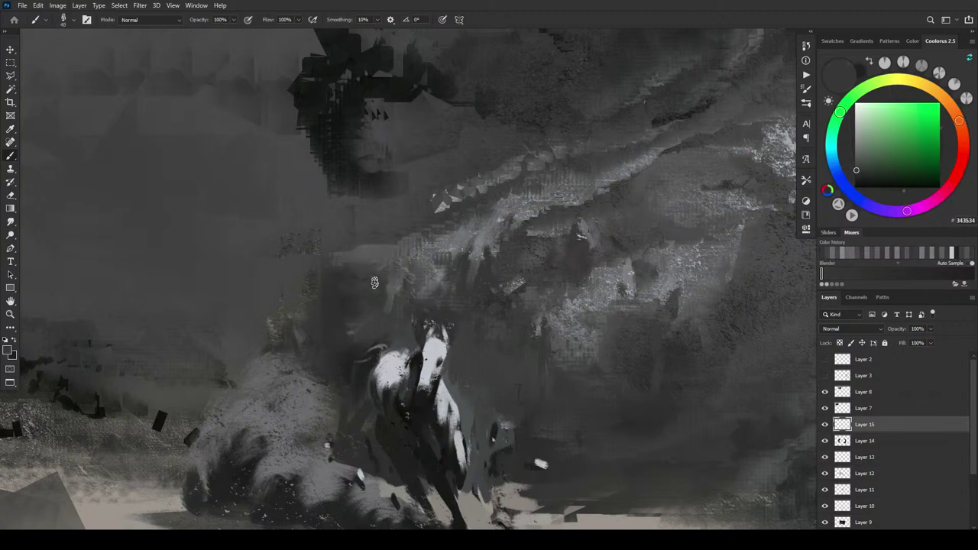
left_click(479, 273, "alt")
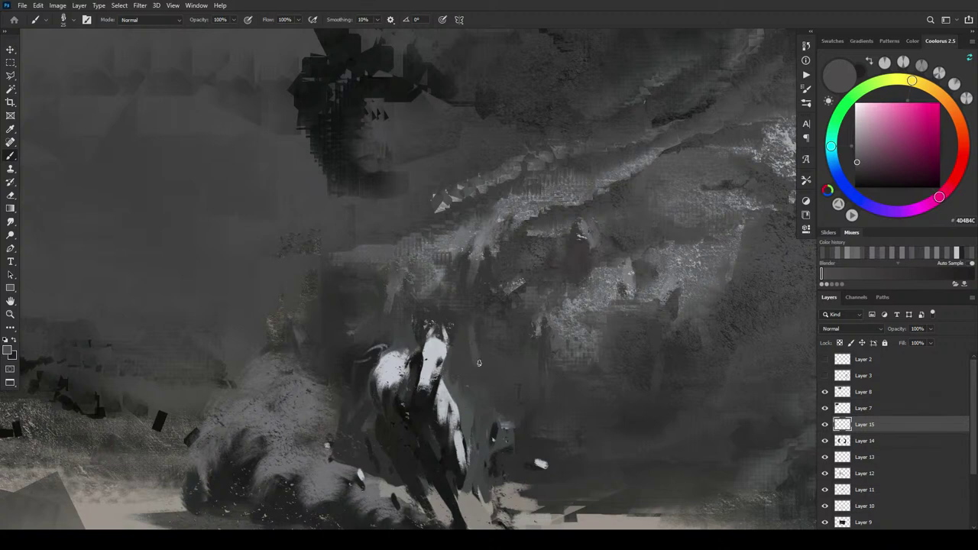
left_click(479, 345, "alt")
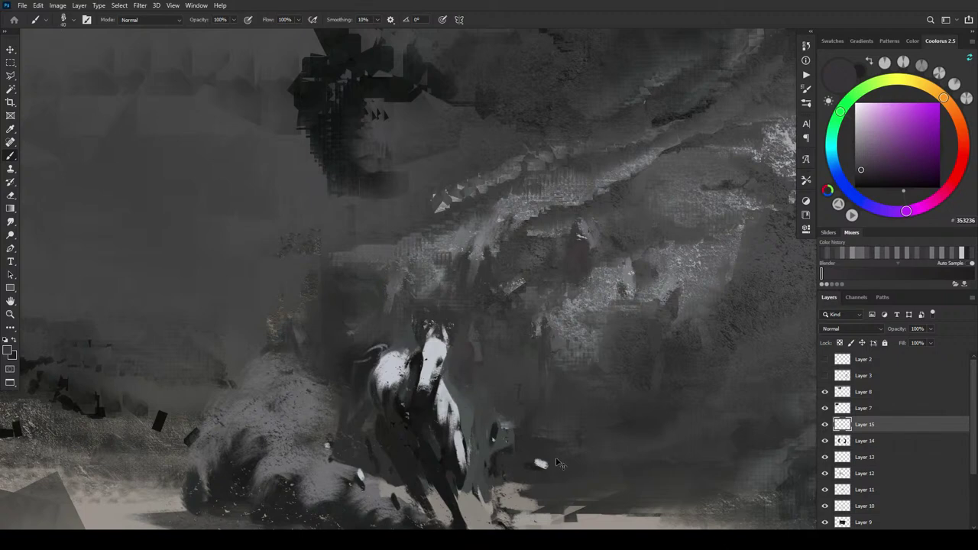
Refine the mid-tones of the dust cloud up and to the right of the horse with sampled grays (#474446, #5F5D62)
scroll(556, 459, "down", 10)
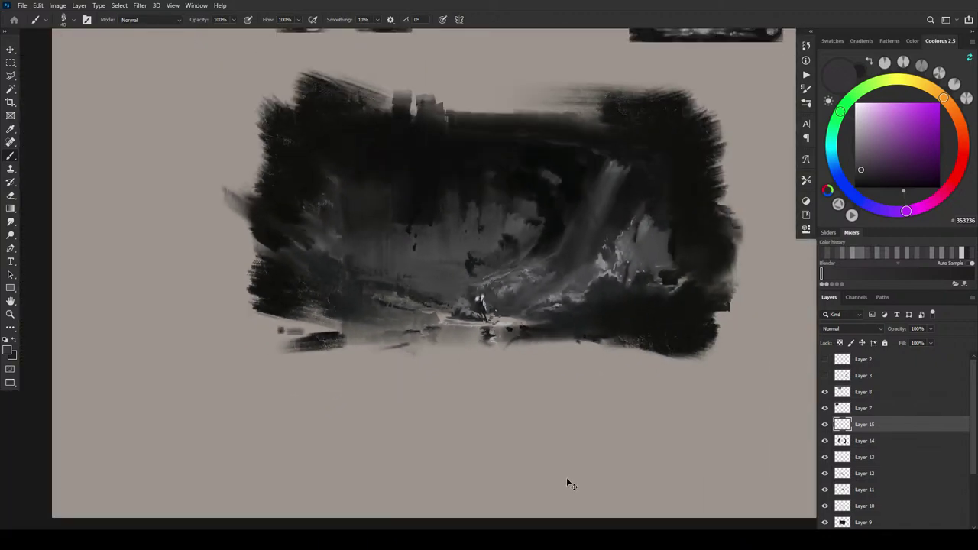
scroll(567, 484, "up", 10)
left_click_drag(548, 267, 519, 321)
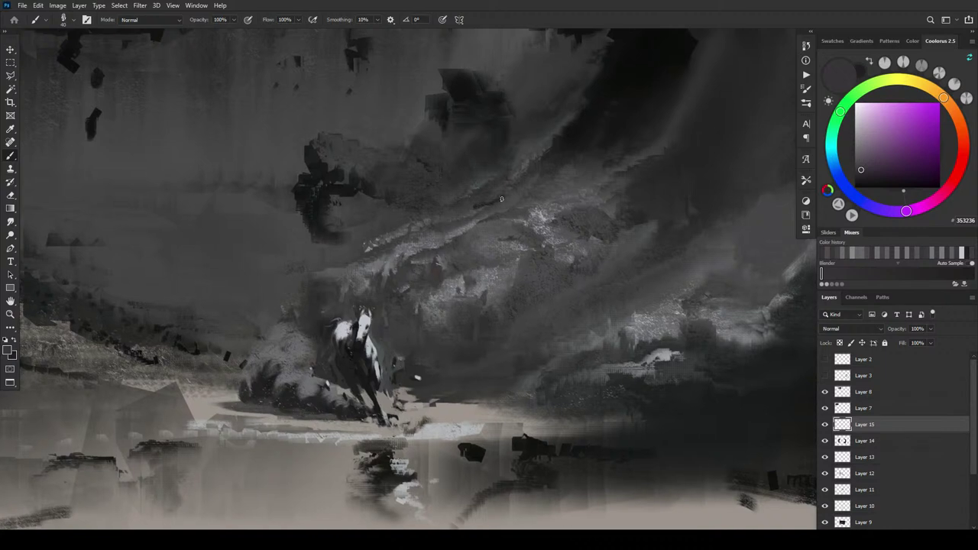
left_click(474, 278, "alt")
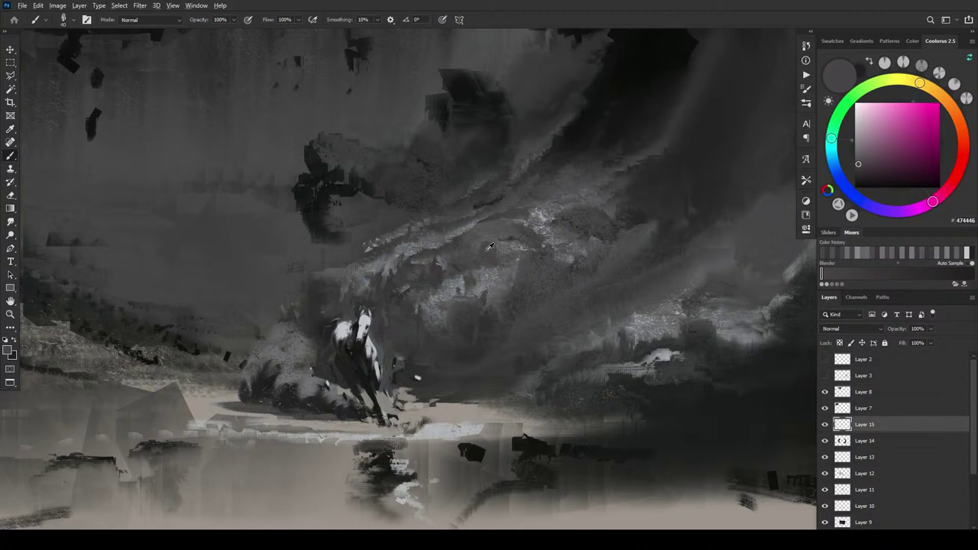
left_click(490, 246, "alt")
left_click(475, 243, "alt")
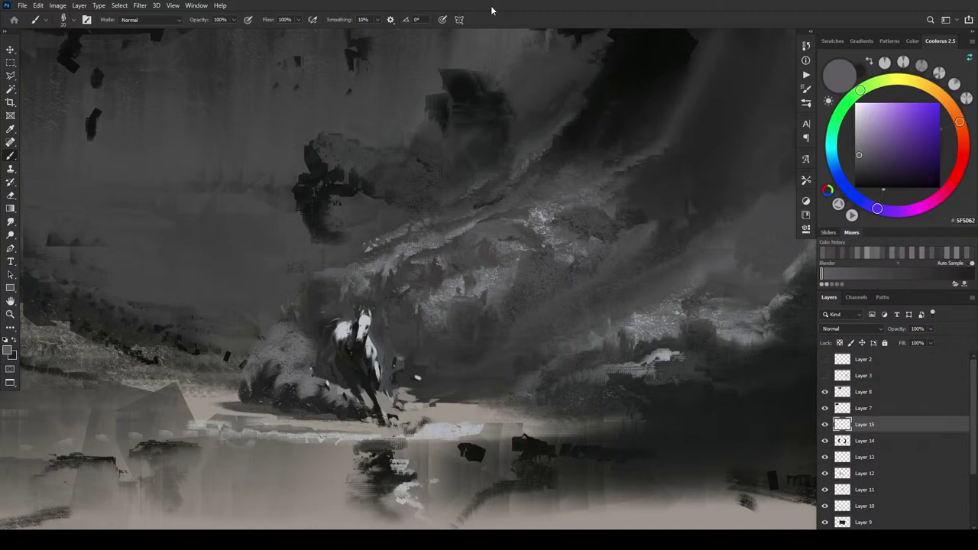
Examine the overall composition of the dark horse study as a whole and alongside the small thumbnails above it
left_click_drag(427, 291, 452, 296)
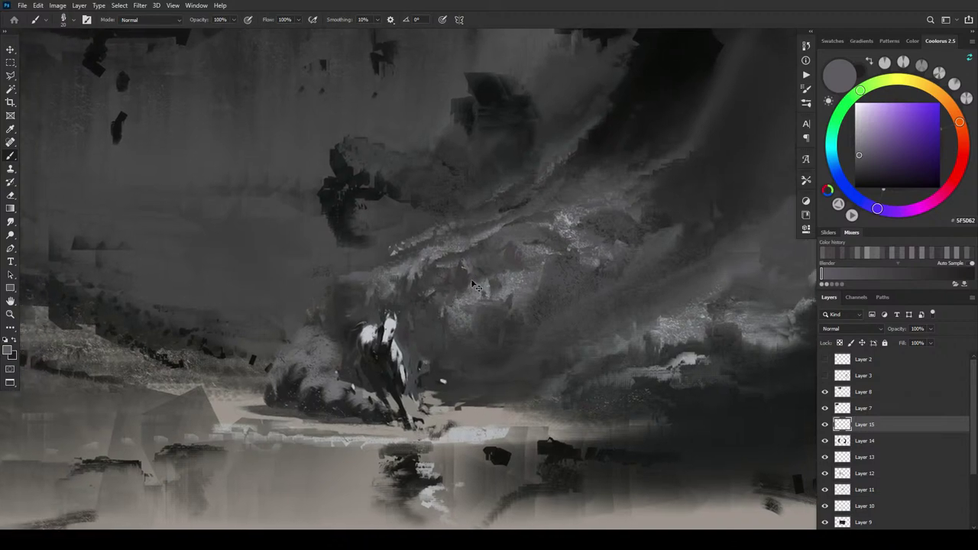
key("ctrl+minus")
key("ctrl+minus")
key("ctrl+minus")
key("ctrl+minus")
key("ctrl+plus")
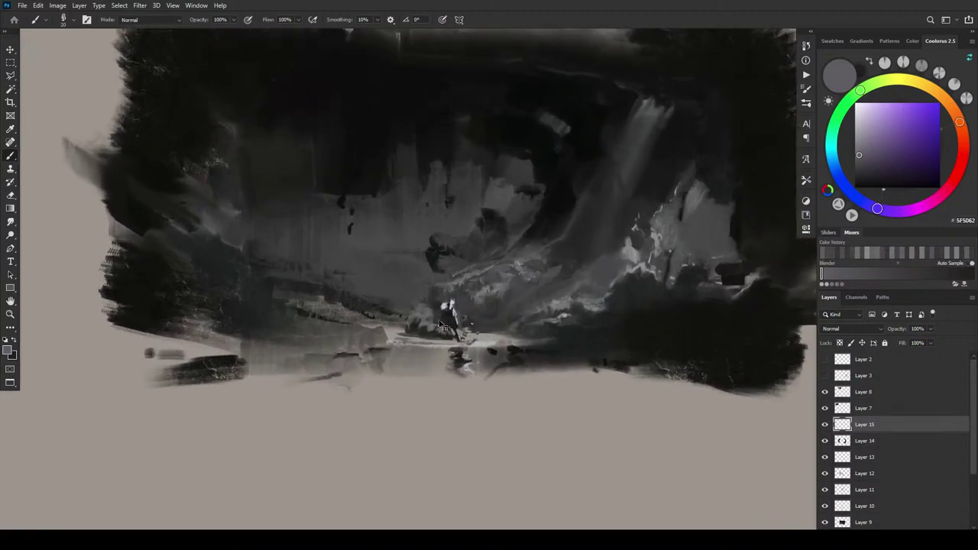
scroll(494, 220, "down", 5)
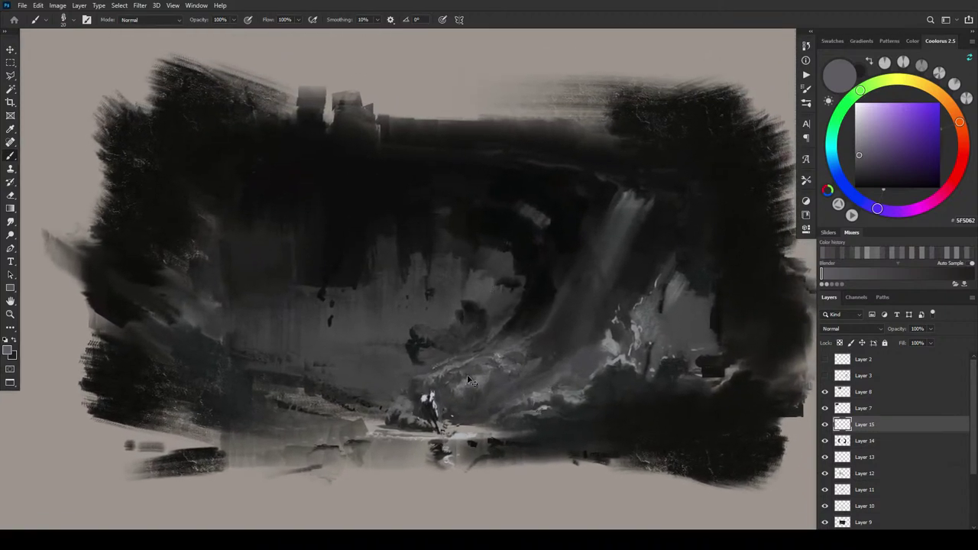
scroll(451, 437, "down", 6)
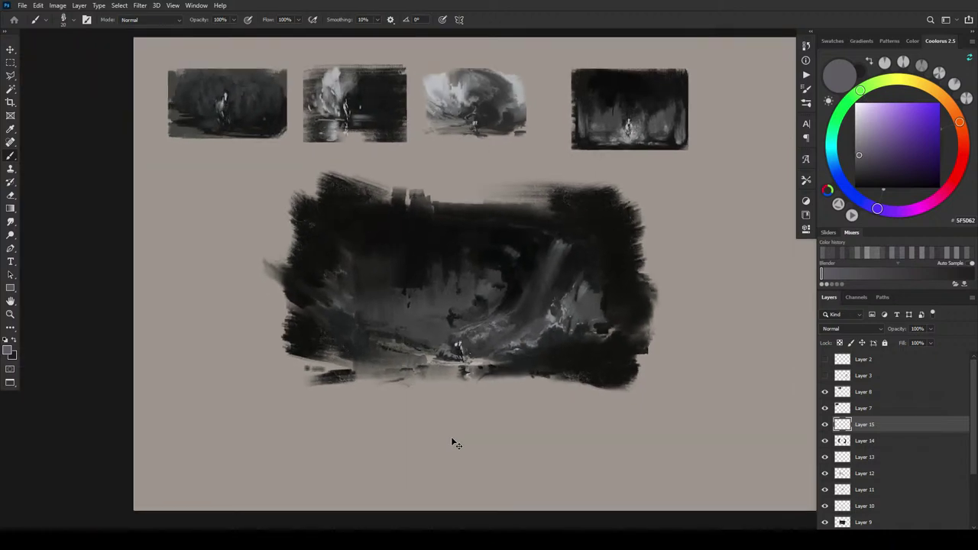
scroll(452, 443, "up", 3)
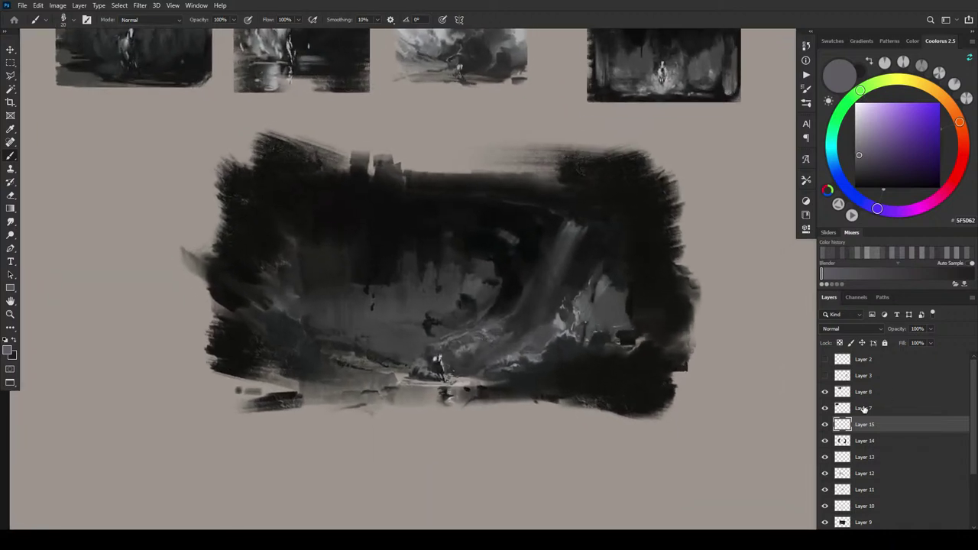
Group the large study's layers from Layer 15 through Layer 9 and check the group by toggling its visibility
scroll(926, 490, "down", 3)
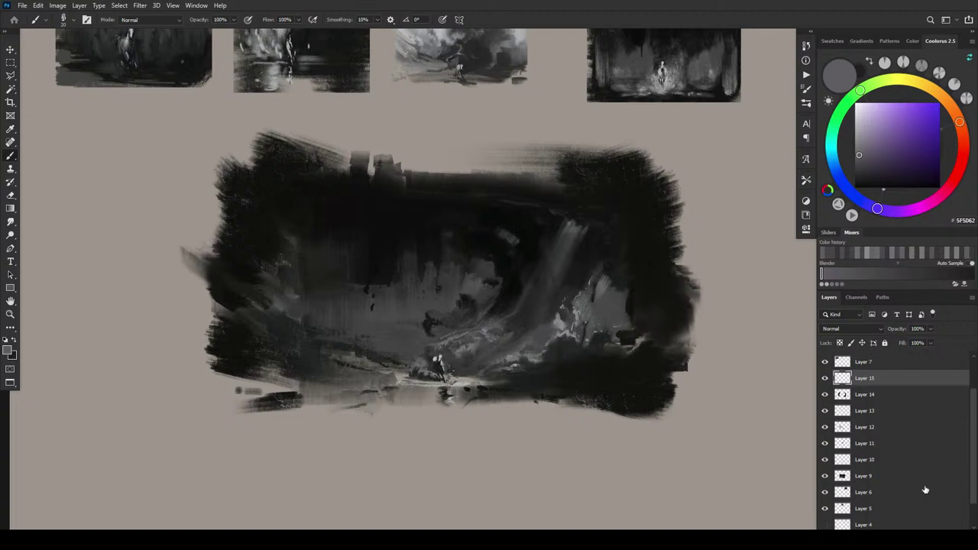
left_click(902, 478, "shift")
key("ctrl+g")
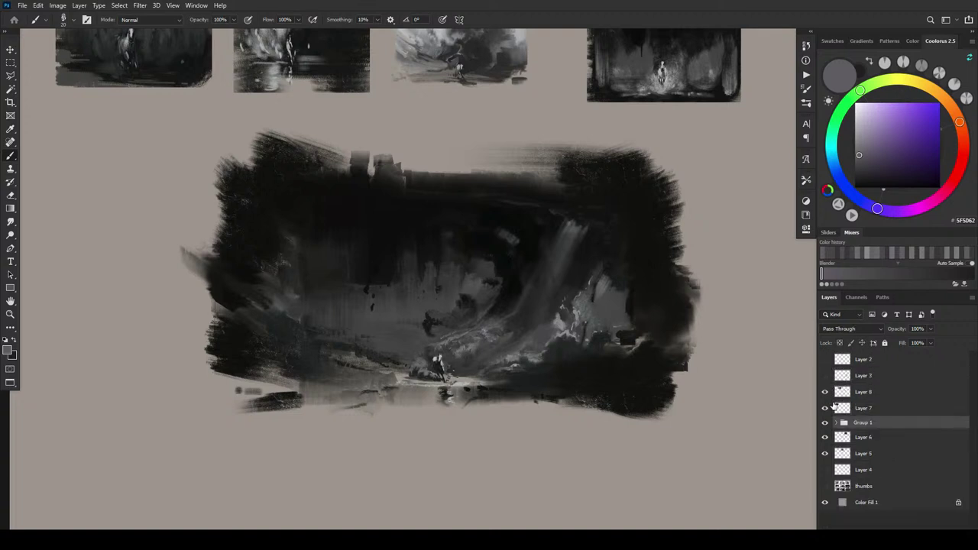
left_click(825, 423)
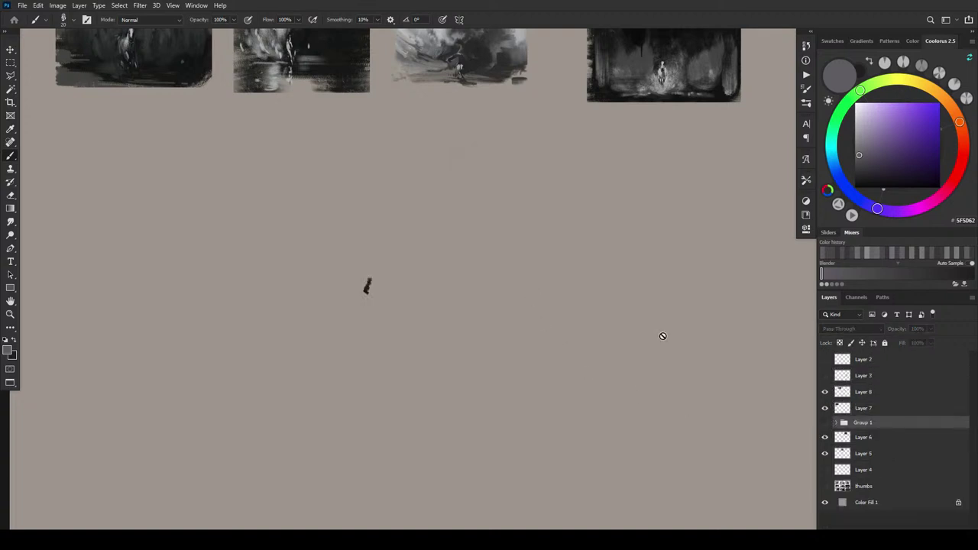
left_click(825, 422)
Separate the stray dark mark over the large study from Layer 7 onto its own layer using a rectangular selection
key("v")
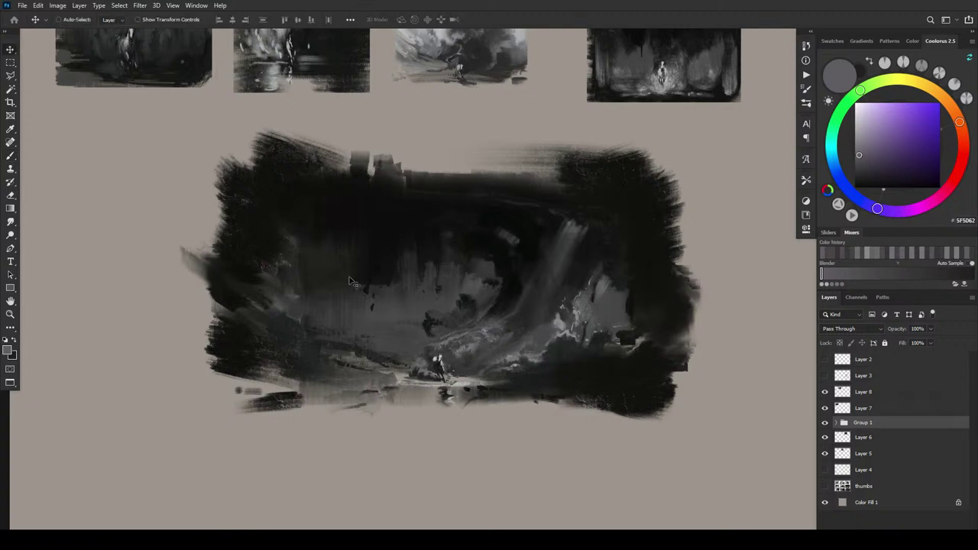
left_click(370, 292)
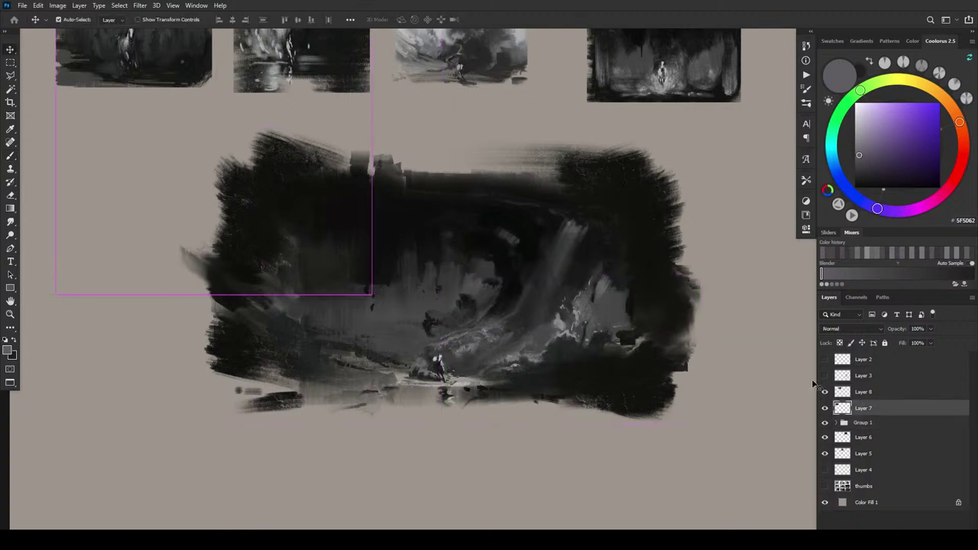
left_click_drag(355, 233, 421, 329)
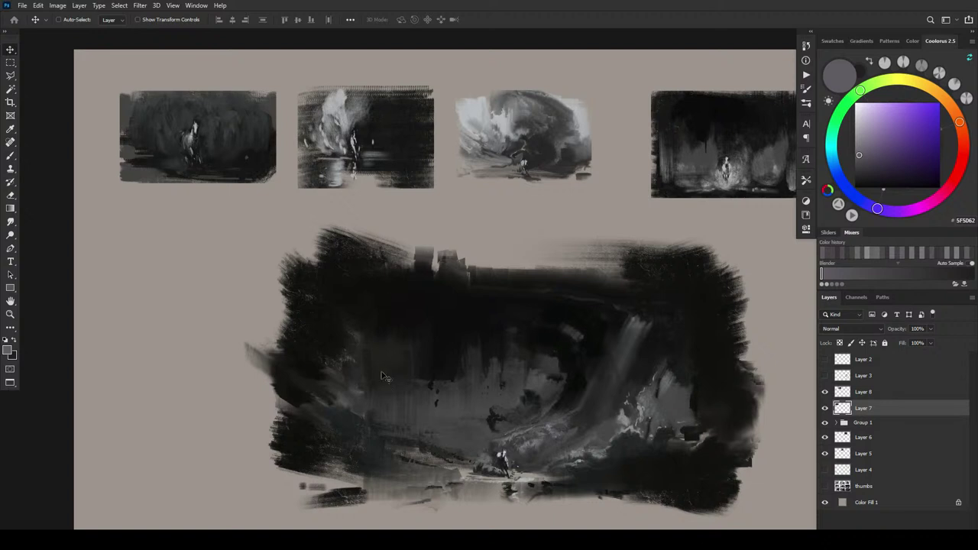
key("m")
left_click_drag(223, 209, 521, 449)
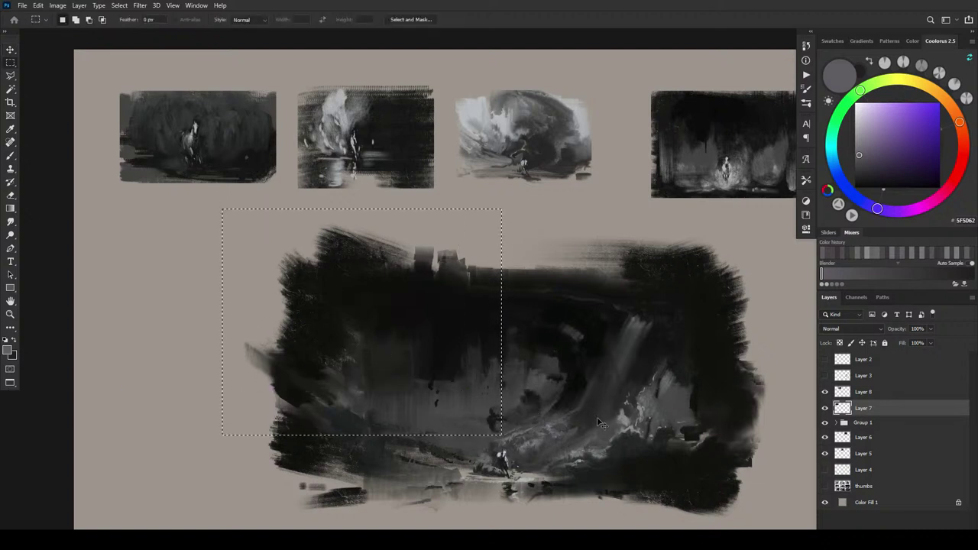
key("ctrl+j")
key("v")
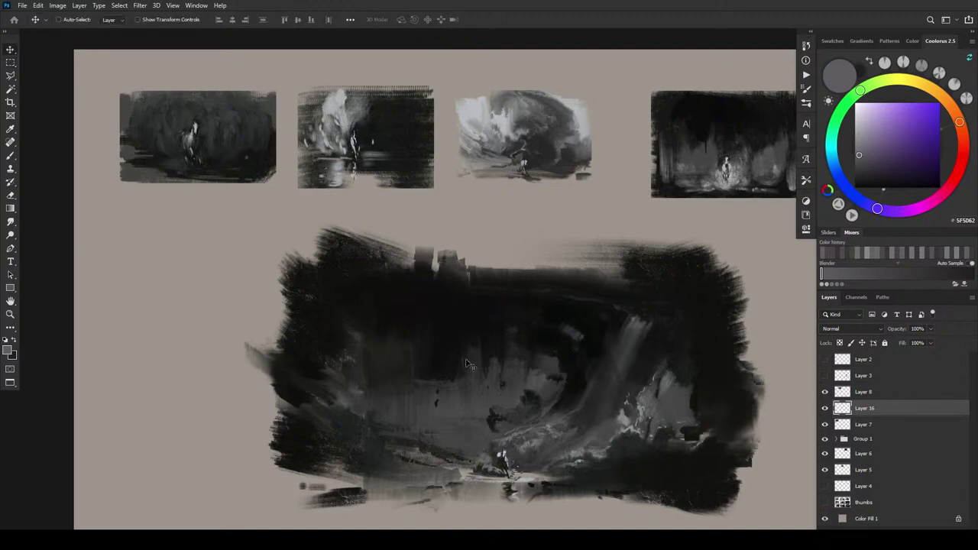
left_click_drag(474, 364, 364, 448)
key("ctrl+e")
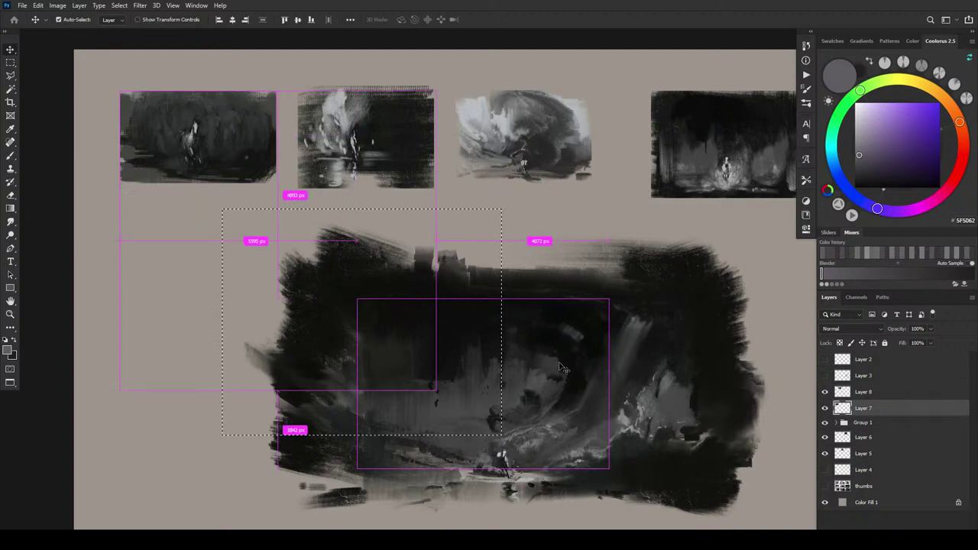
key("ctrl+z")
left_click_drag(450, 393, 428, 403)
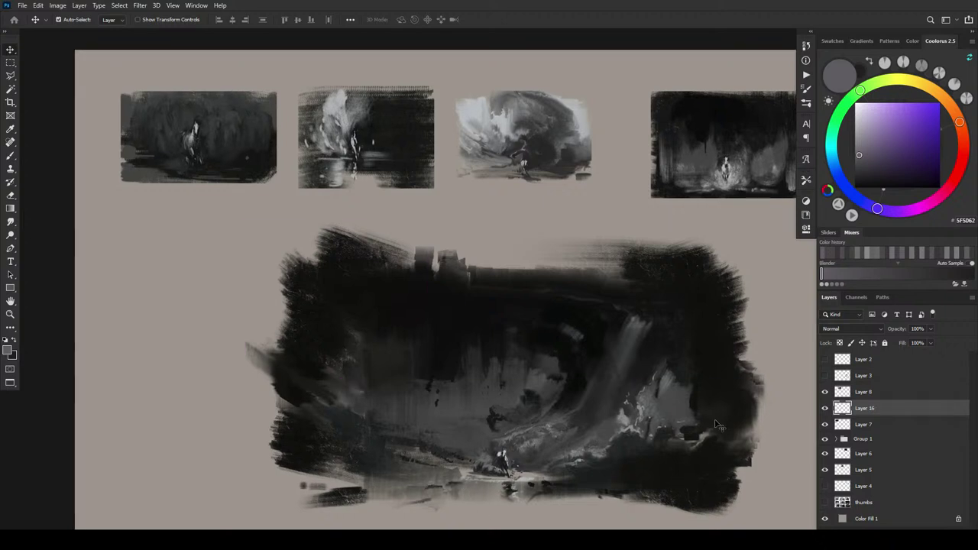
Move Layer 16 with the separated mark into Group 1, then collapse and hide the group
key("ctrl+minus")
left_click(837, 439)
left_click_drag(862, 415, 872, 447)
left_click(836, 424)
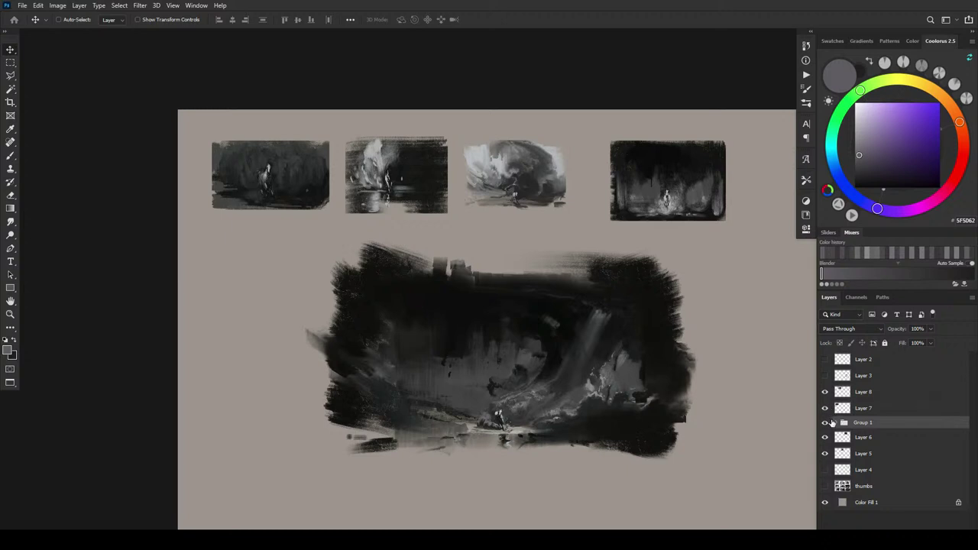
left_click(825, 423)
Move Layers 6 and 5 above Group 1 and group them with Layers 8 and 7
left_click(863, 437)
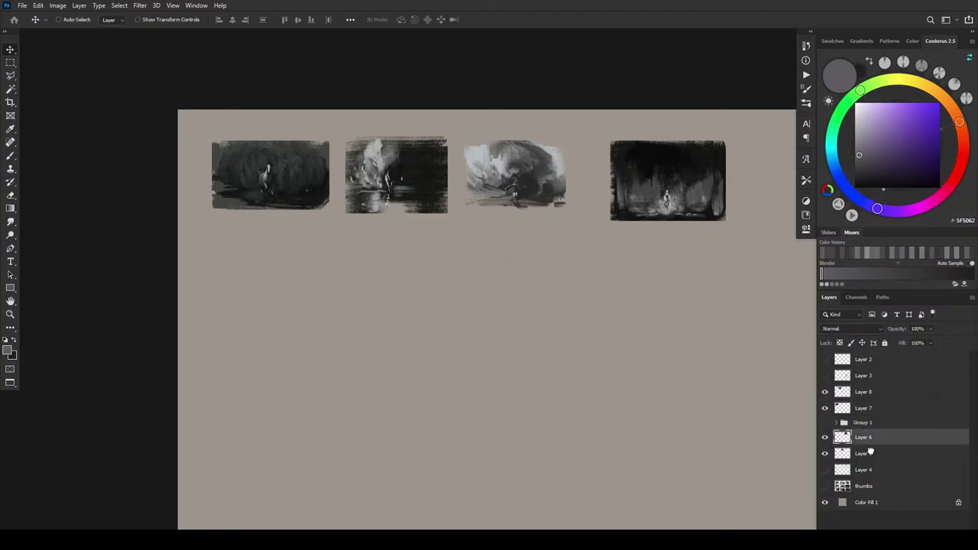
left_click(862, 453, "shift")
left_click_drag(862, 454, 826, 408)
left_click(863, 392)
left_click(877, 437, "shift")
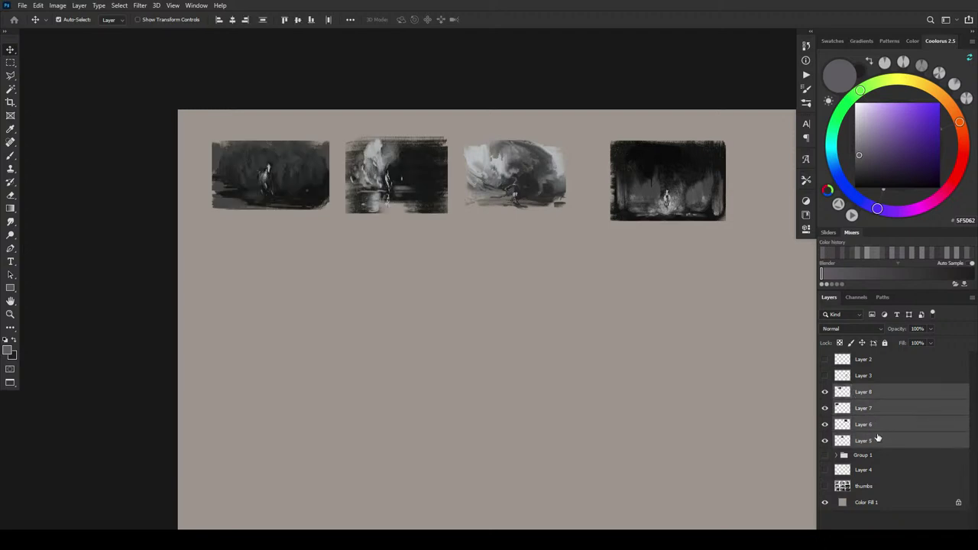
key("ctrl+g")
Show the thumbs layer in place of Group 2 to review the full thumbnail sheet, and restore Group 2's visibility
left_click(824, 390)
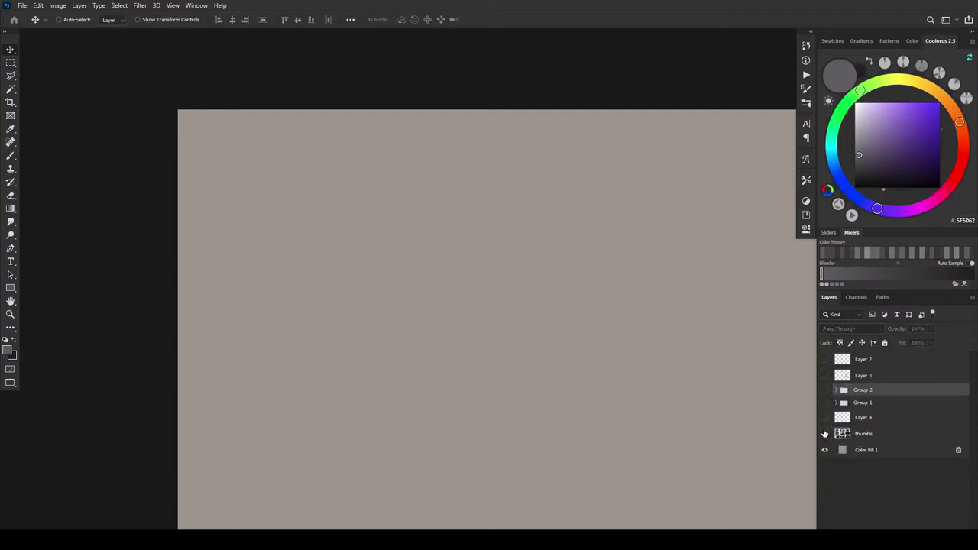
left_click(824, 433)
left_click_drag(524, 388, 441, 349)
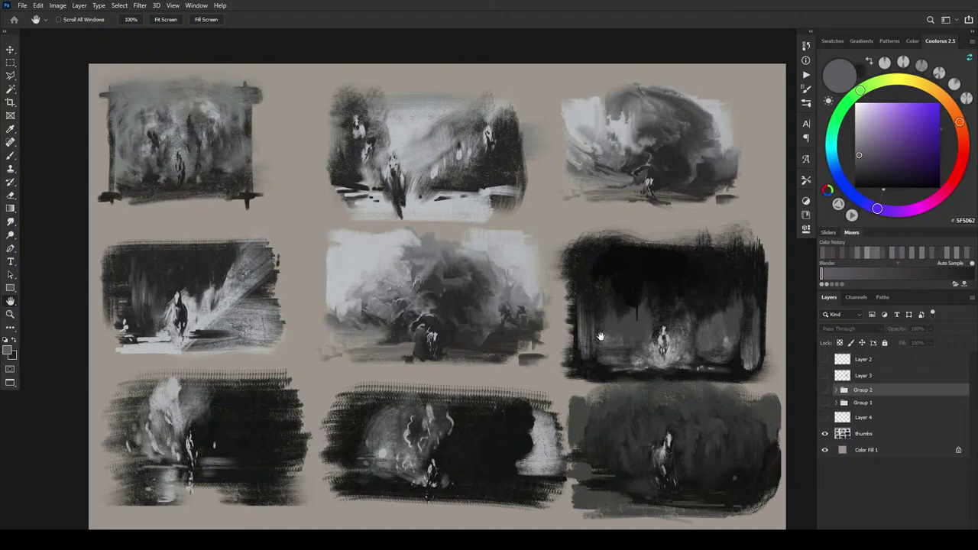
left_click(824, 390)
left_click(824, 433)
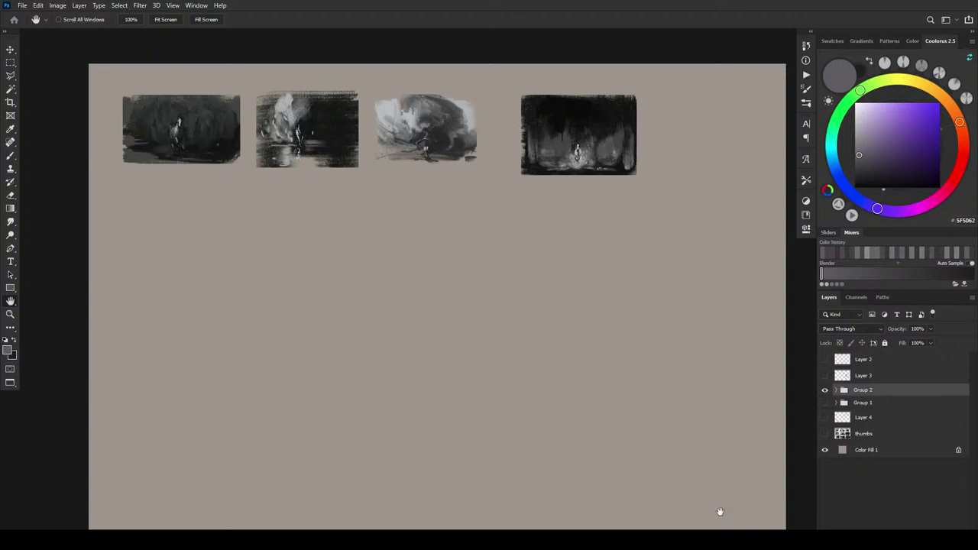
Examine the selected thumbnails in Group 2 one by one, comparing the horse's placement and the light and dark shapes
scroll(425, 157, "up", 5)
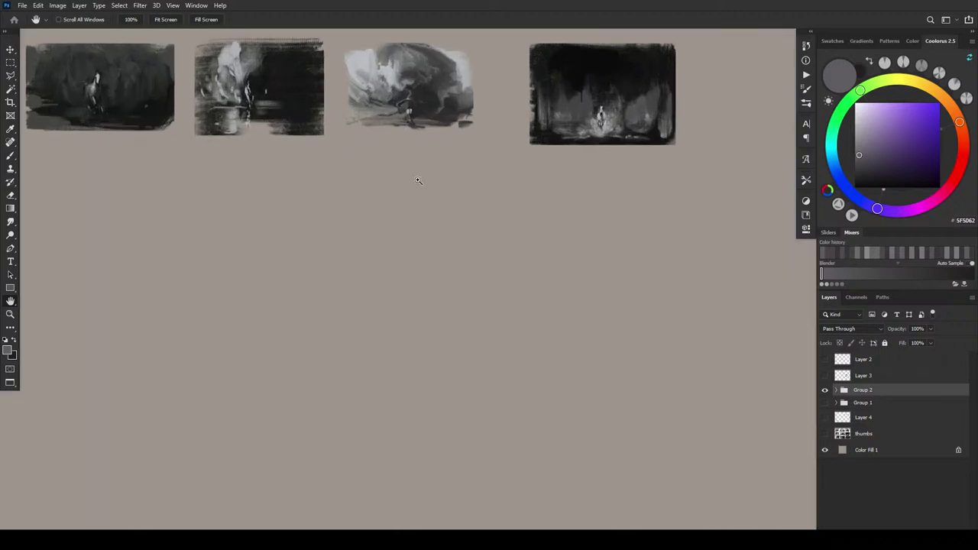
left_click_drag(446, 188, 445, 345)
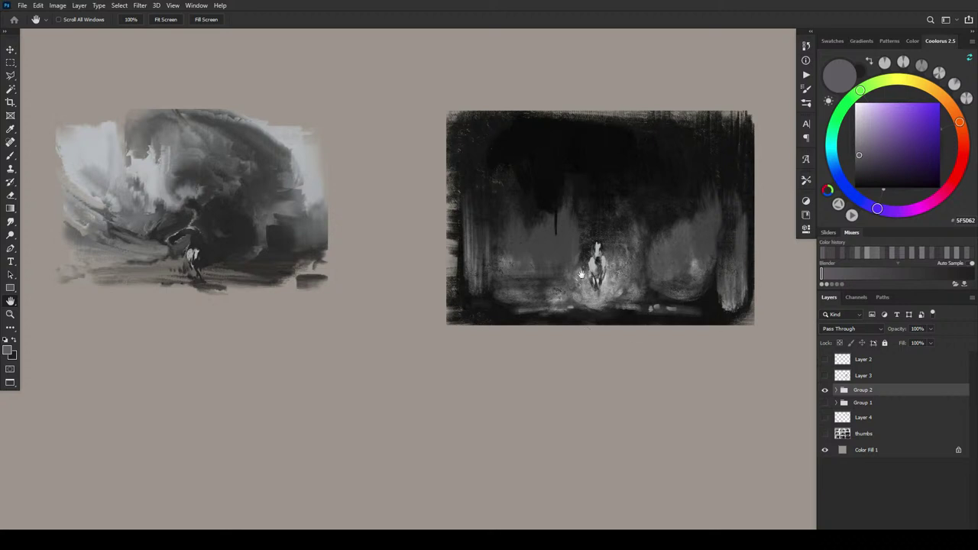
left_click_drag(393, 316, 330, 317)
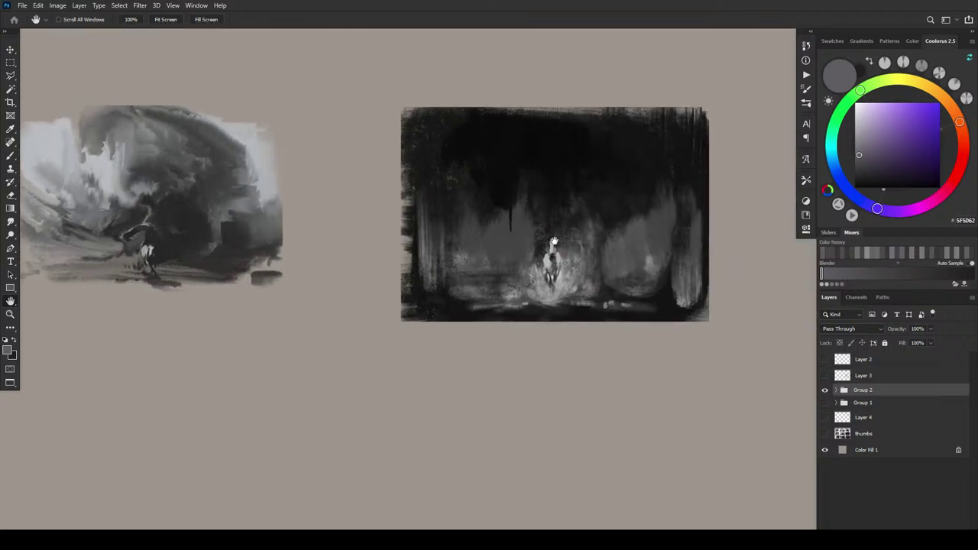
left_click_drag(243, 288, 375, 306)
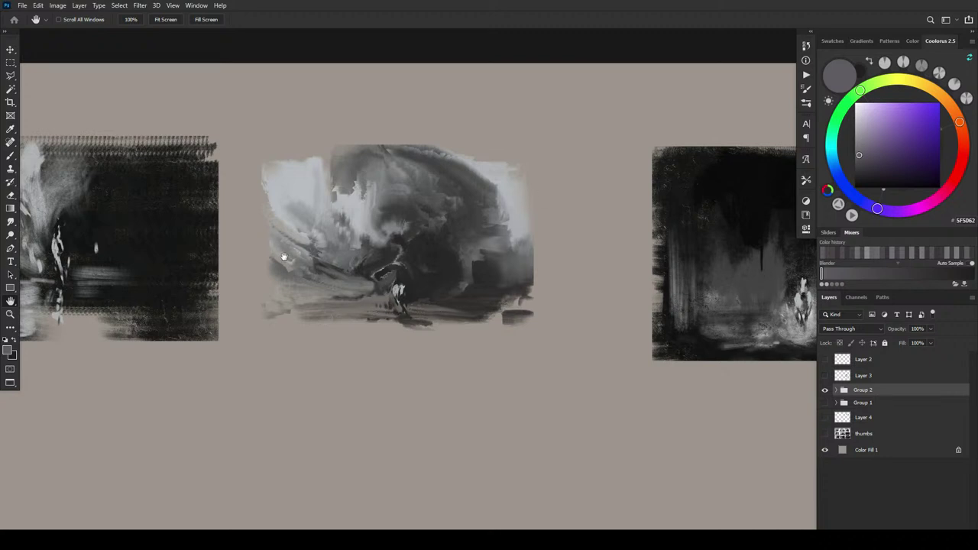
left_click_drag(400, 291, 545, 373)
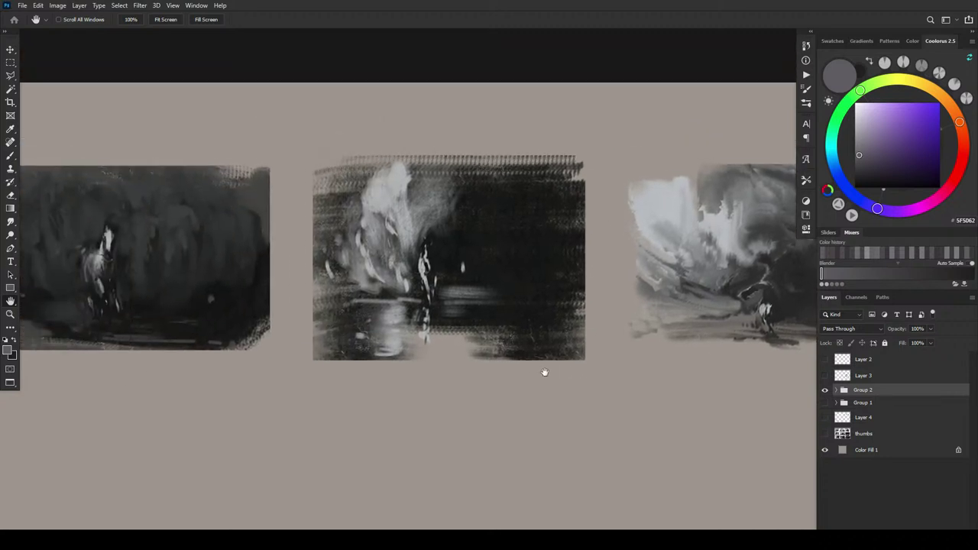
left_click_drag(389, 421, 481, 392)
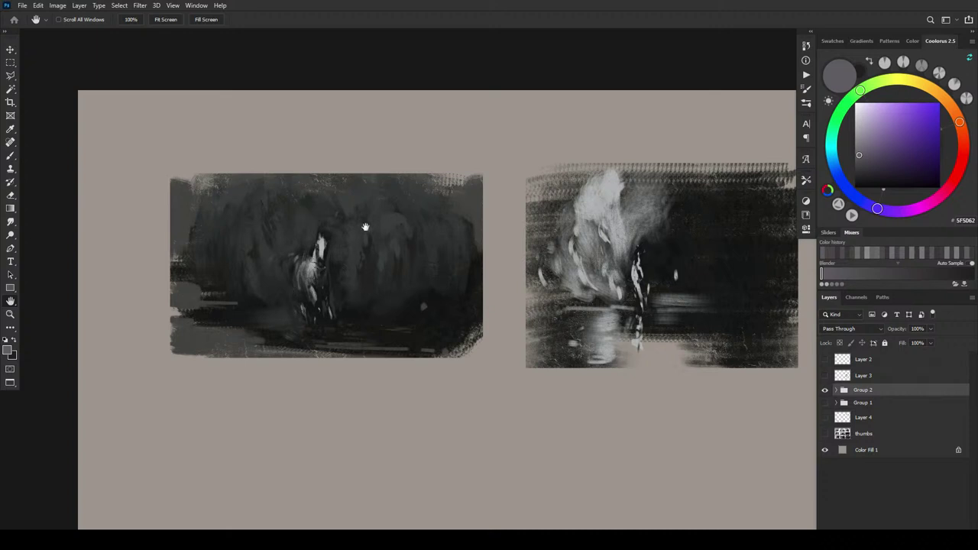
left_click_drag(537, 364, 436, 336)
scroll(435, 336, "right", 5)
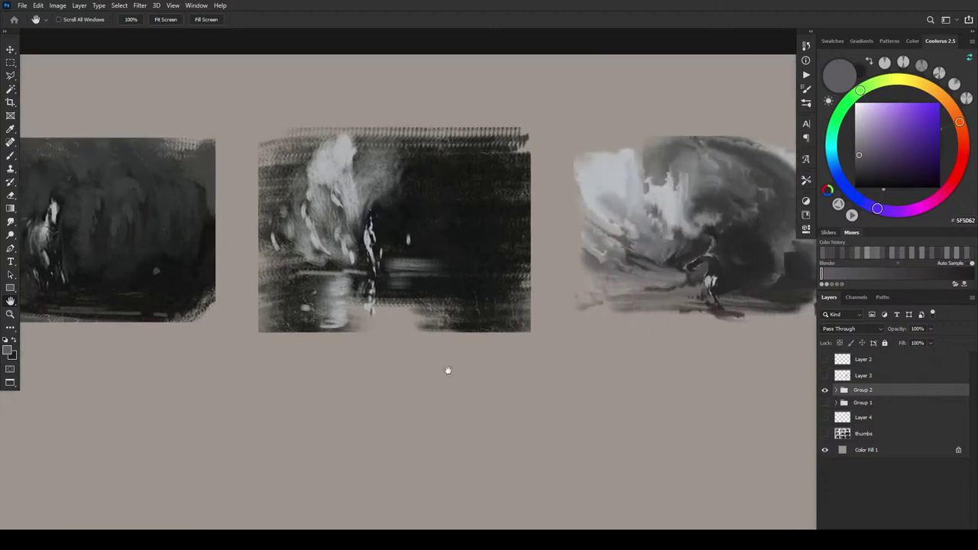
Show Group 1 again so the large study can be viewed together with the row of thumbnails
scroll(448, 369, "down", 4)
key("ctrl+minus")
key("ctrl+minus")
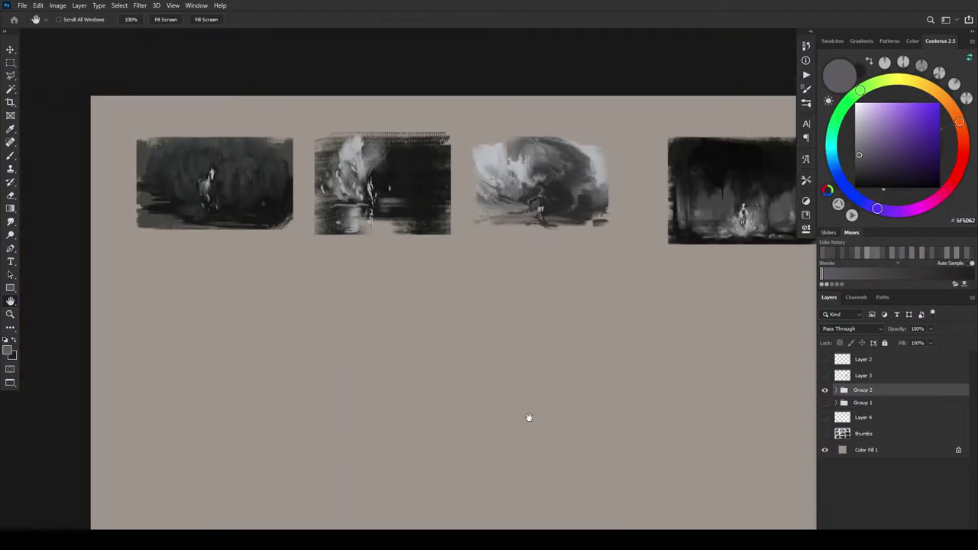
left_click_drag(522, 396, 460, 328)
left_click(825, 402)
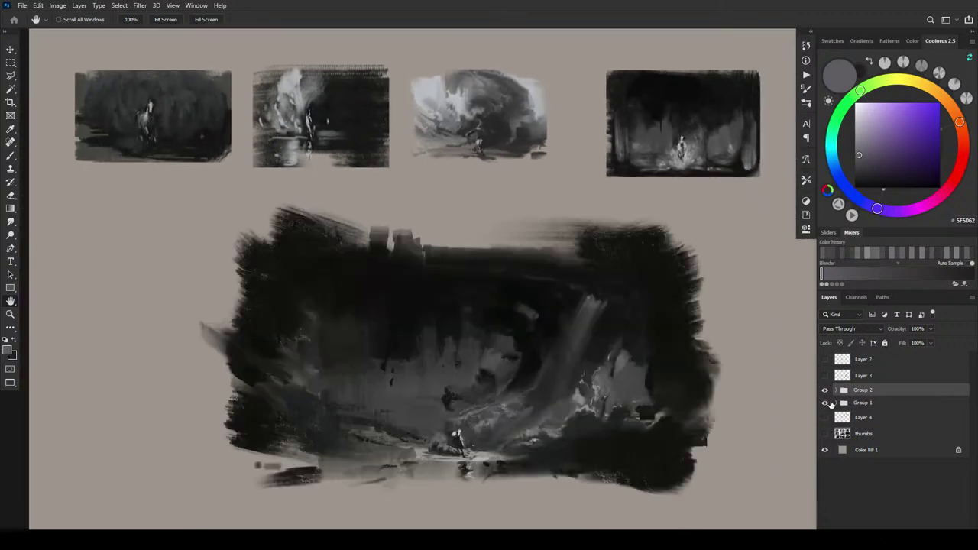
left_click_drag(543, 411, 485, 409)
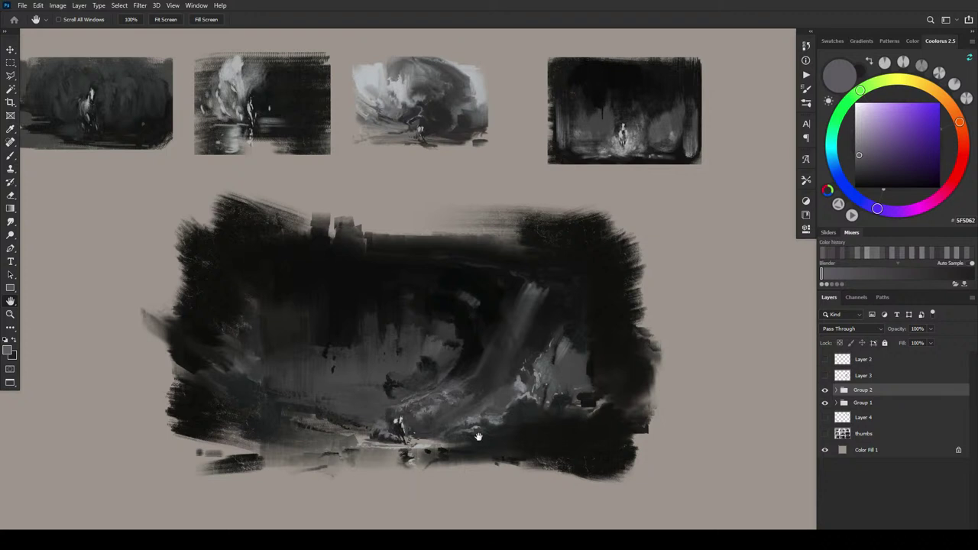
Examine the large study around the horse and waterfall, then compare it with the first two thumbnails of the row
key("ctrl+plus")
key("ctrl+plus")
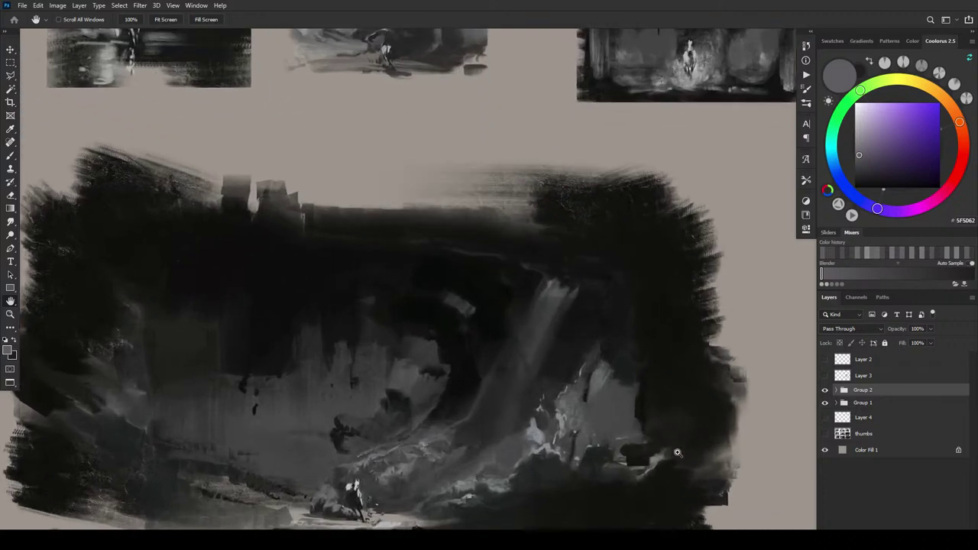
mouse_move(635, 446)
left_mouse_down()
mouse_move(609, 344)
mouse_move(592, 411)
left_mouse_up()
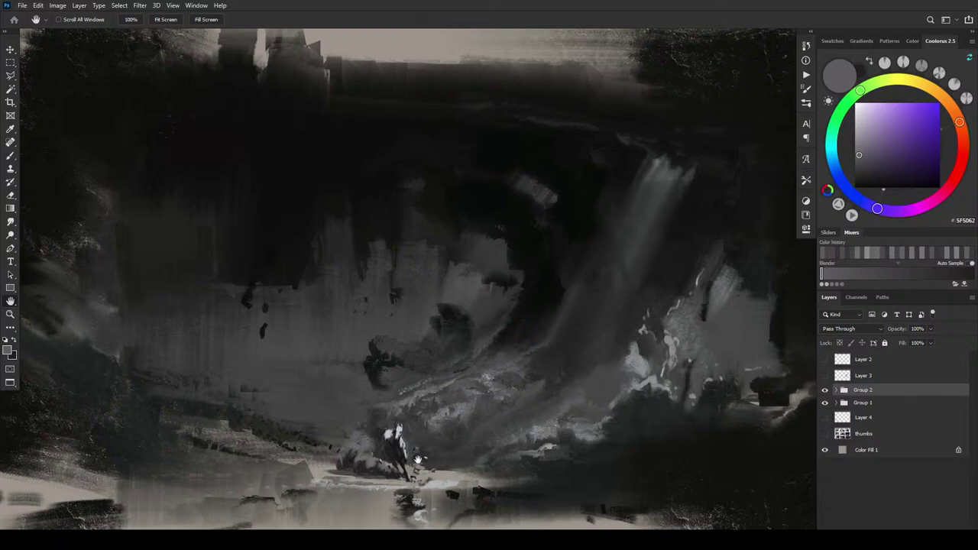
scroll(572, 438, "down", 8)
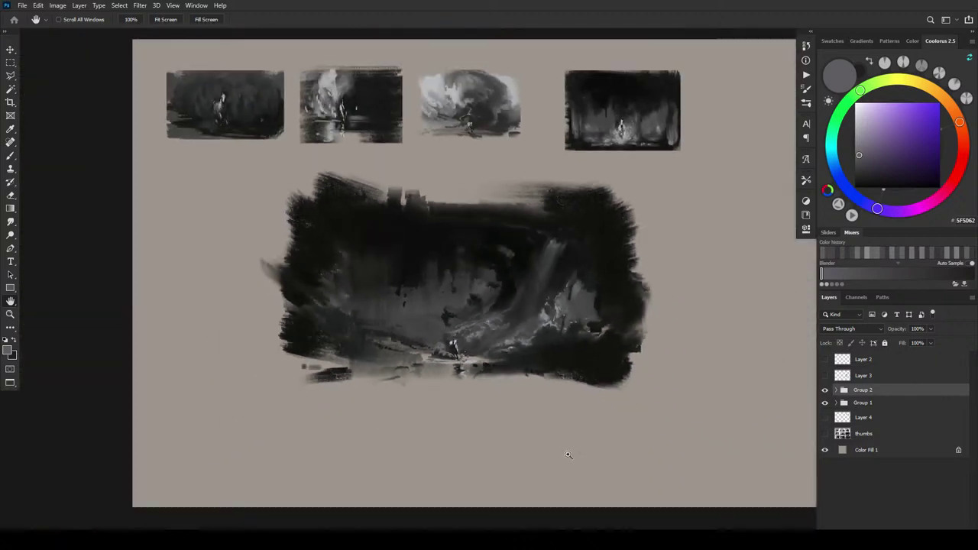
scroll(567, 458, "up", 8)
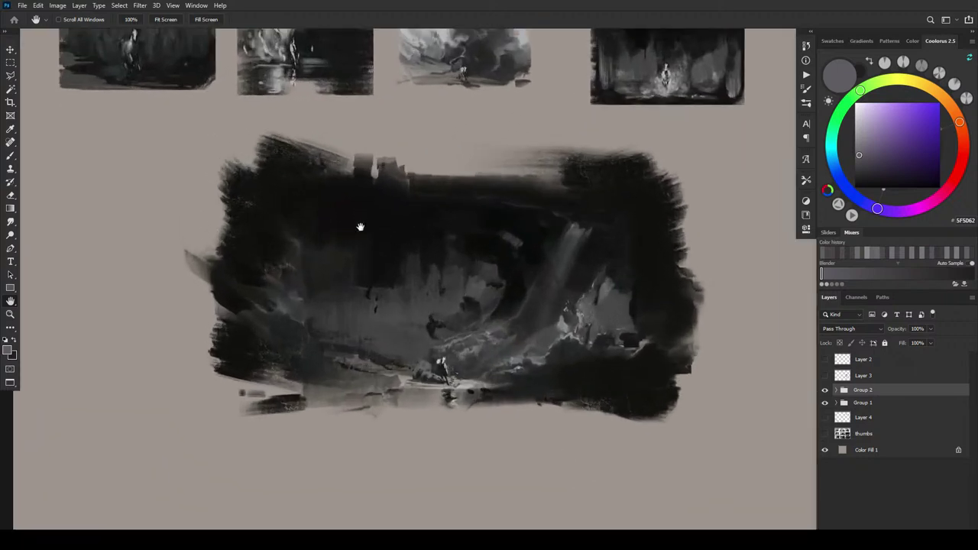
left_click_drag(360, 227, 433, 308)
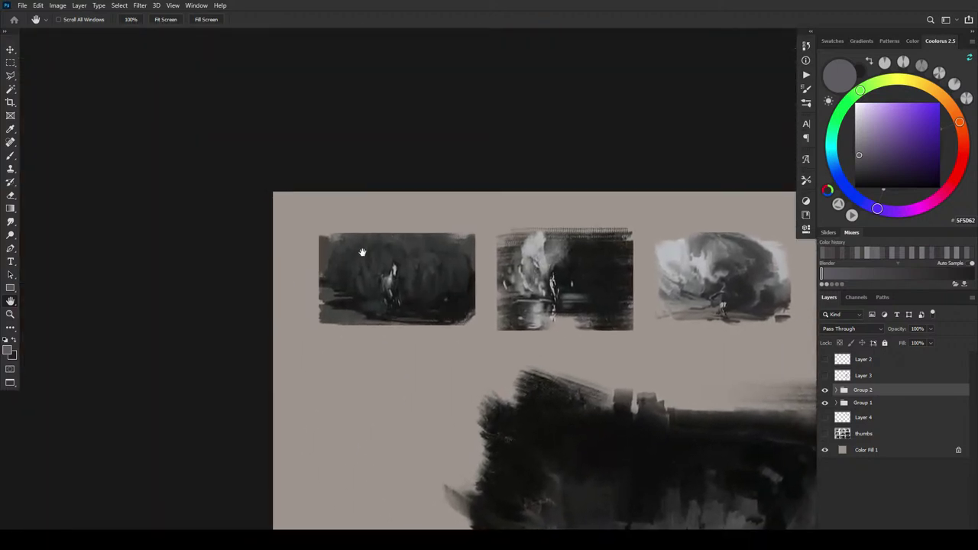
scroll(390, 308, "up", 5)
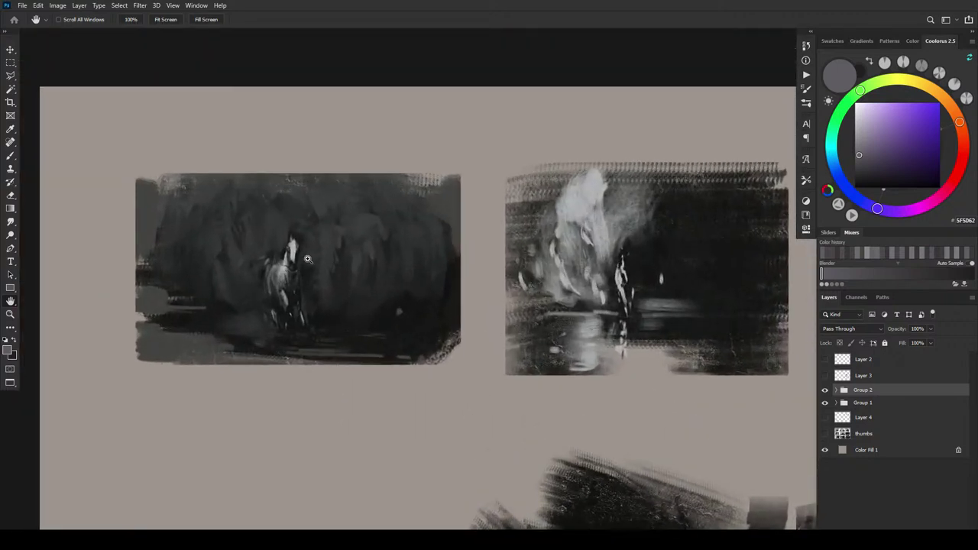
key("ctrl+minus")
key("ctrl+minus")
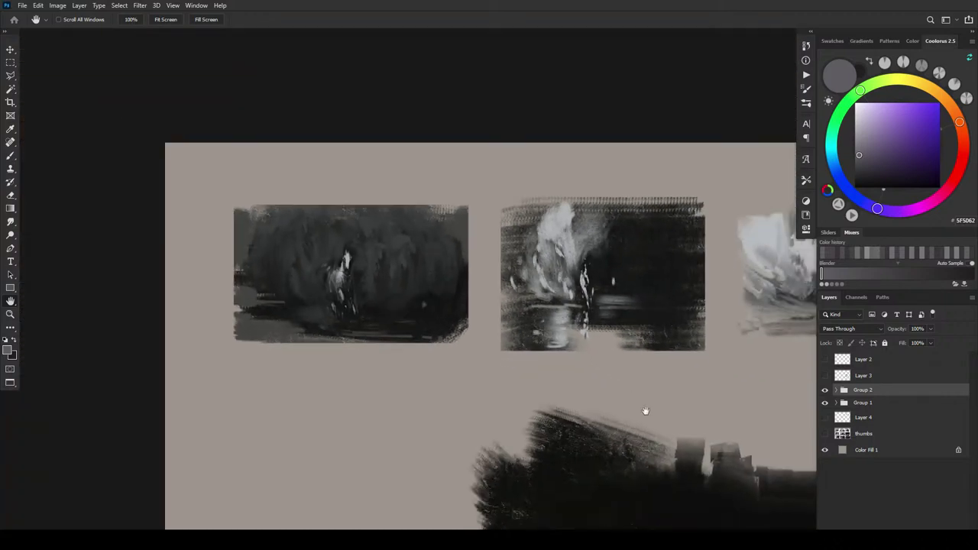
Examine the large study's overall light and dark shapes at different sizes, including alongside the row of thumbnails
left_click_drag(529, 366, 200, 39)
left_click_drag(473, 329, 377, 303)
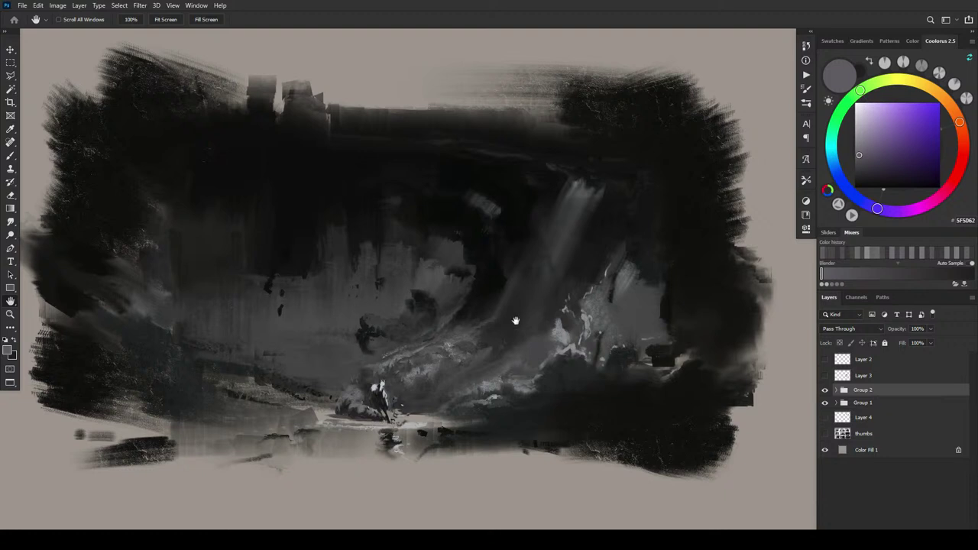
key("ctrl+minus")
key("ctrl+minus")
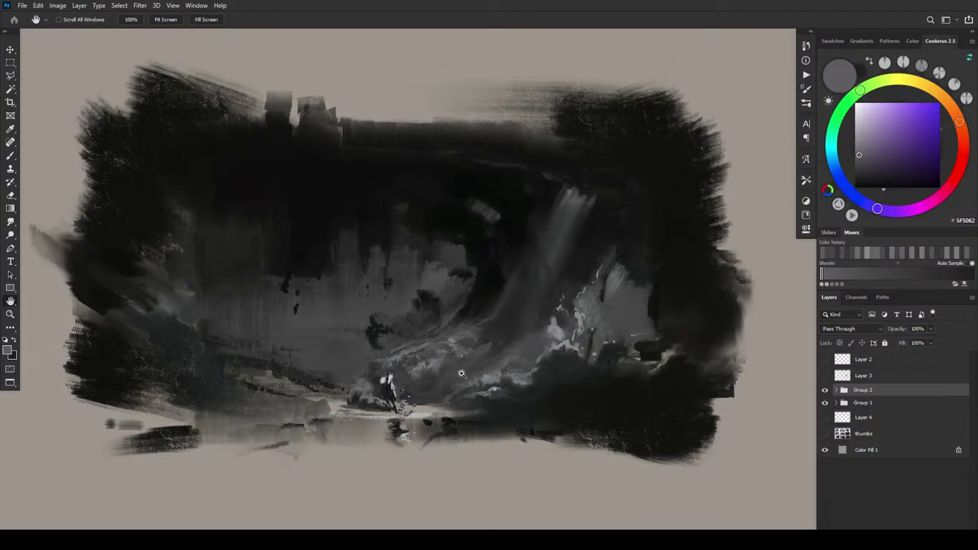
key("ctrl+minus")
key("ctrl+plus")
key("ctrl+plus")
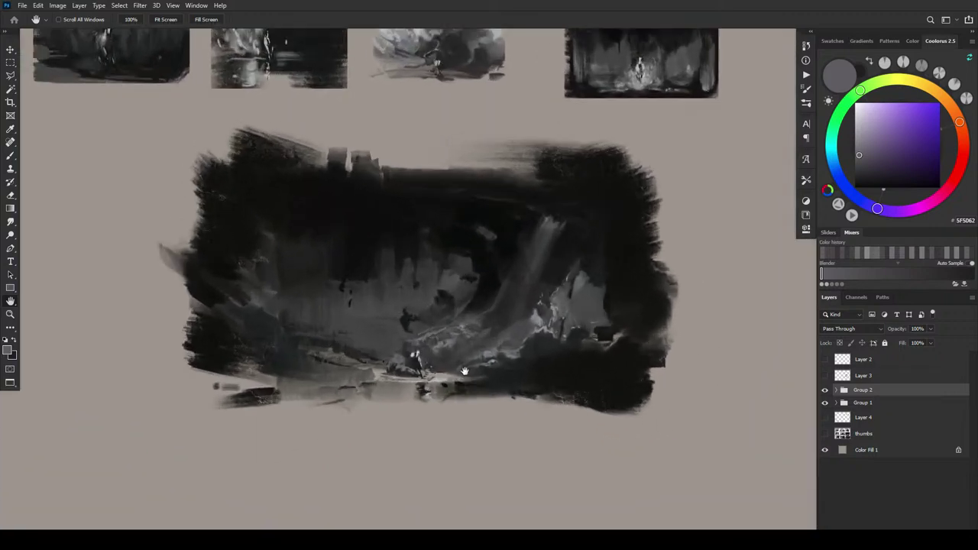
left_click_drag(471, 350, 540, 436)
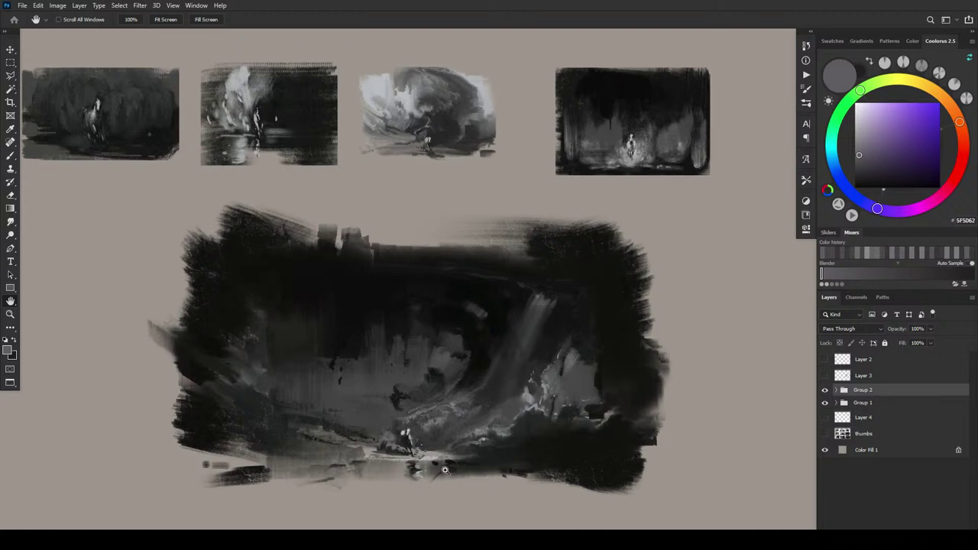
Examine the first thumbnail up close, checking how the pale horse reads against its dark background
key("ctrl+plus")
left_click_drag(332, 288, 714, 488)
left_click_drag(493, 325, 547, 341)
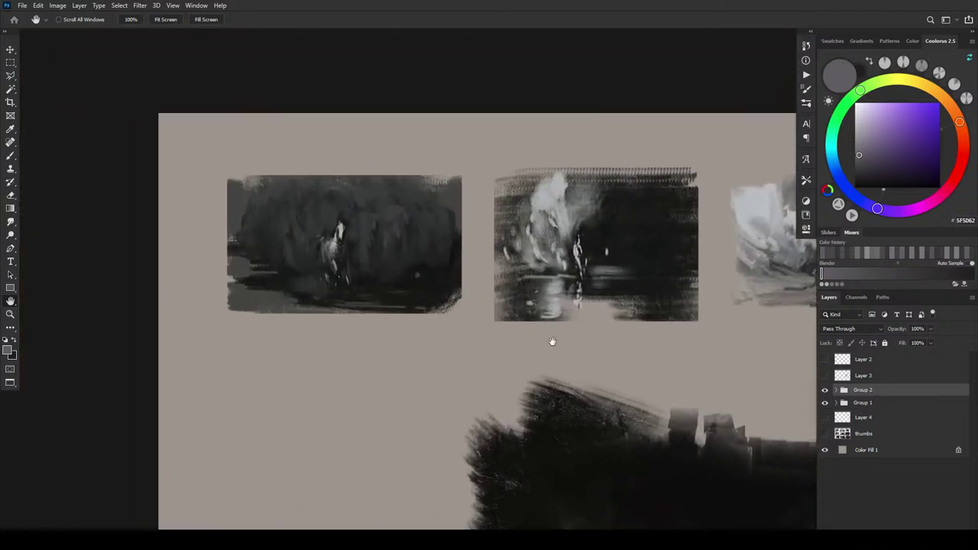
key("ctrl+plus")
key("ctrl+plus")
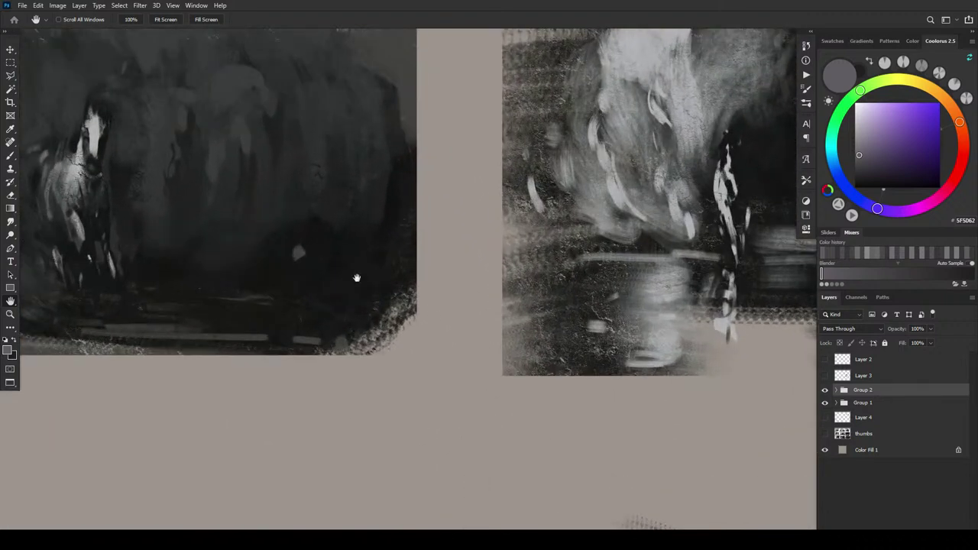
left_click_drag(252, 206, 630, 327)
left_click_drag(521, 283, 447, 253)
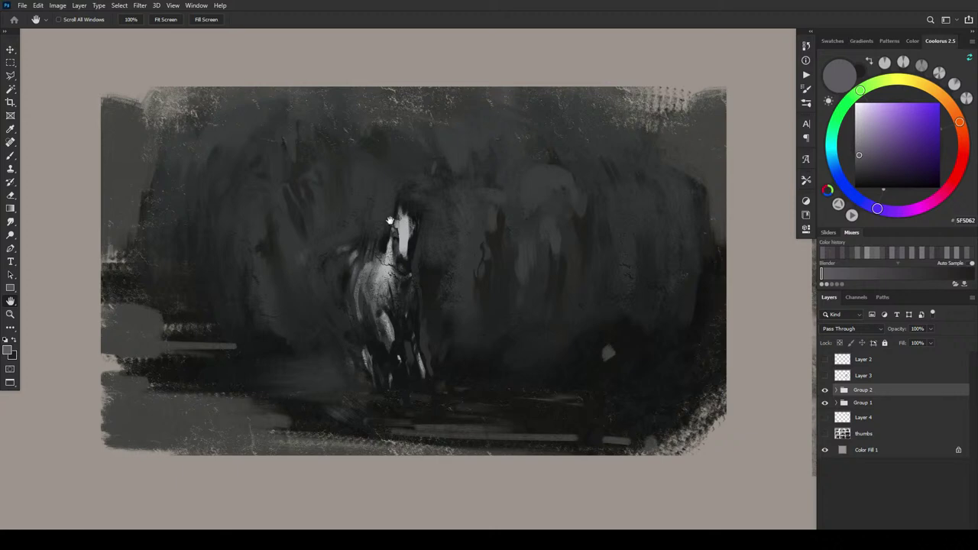
key("ctrl+minus")
key("ctrl+minus")
key("ctrl+minus")
key("ctrl+minus")
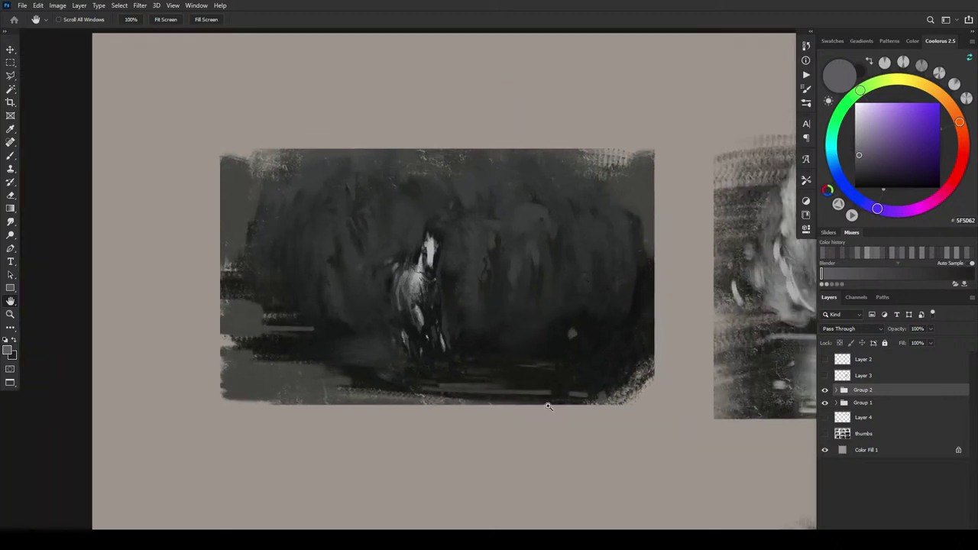
Return to the large study and inspect the horse, waterfall and lit rocks up close
left_click_drag(570, 402, 393, 262)
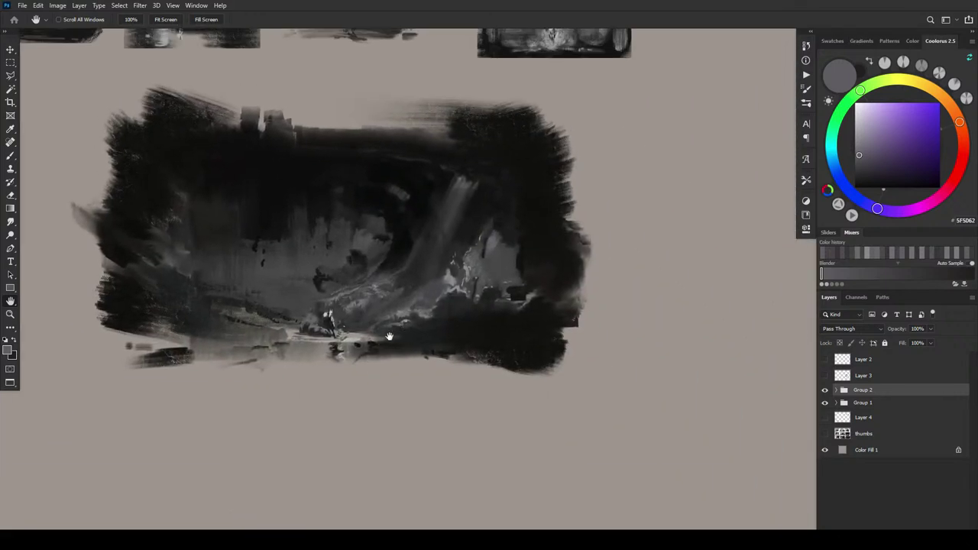
key("ctrl+plus")
key("ctrl+plus")
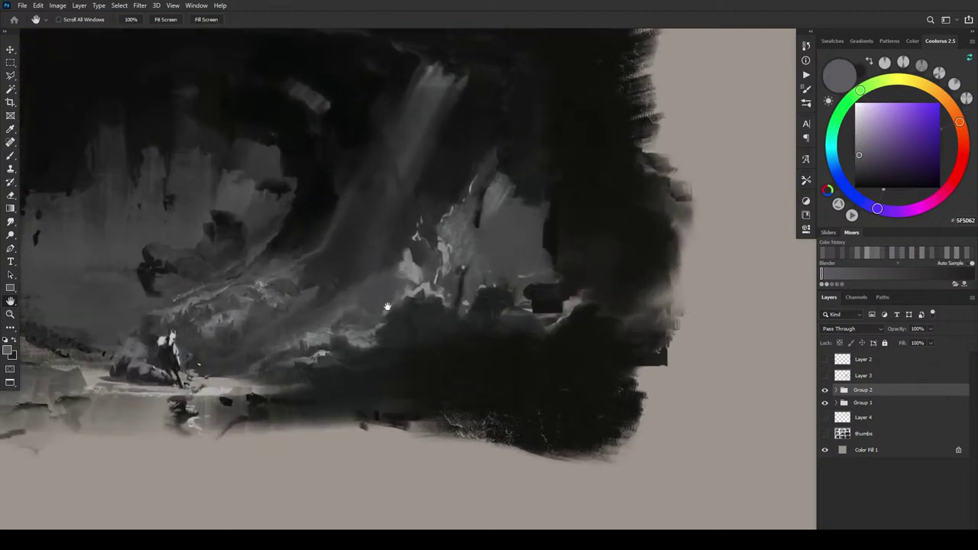
left_click_drag(382, 305, 517, 339)
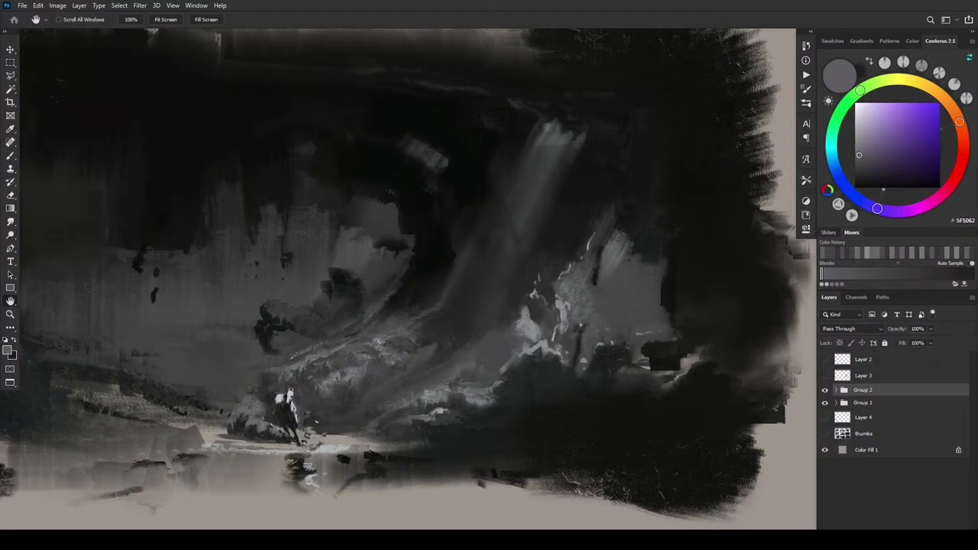
key("super")
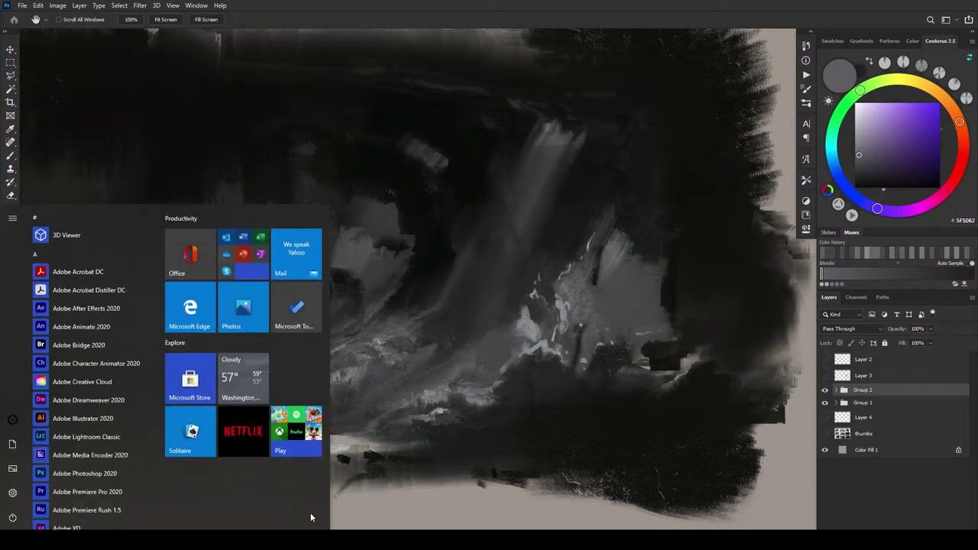
key("super")
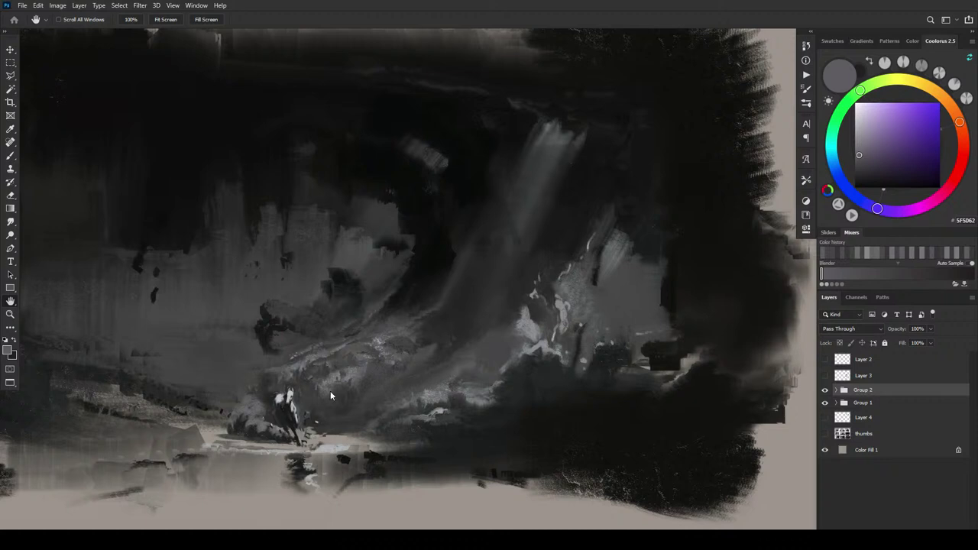
left_click(10, 50)
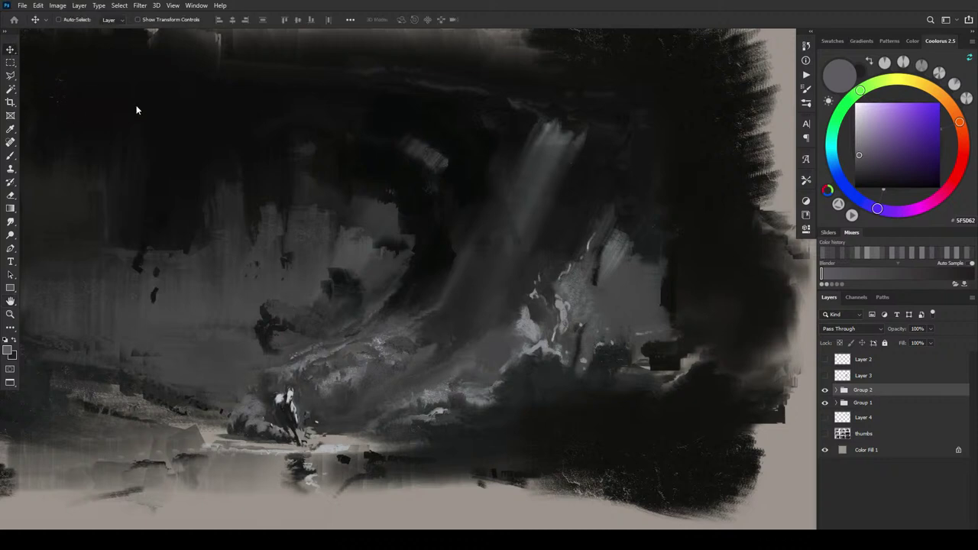
left_click(11, 303)
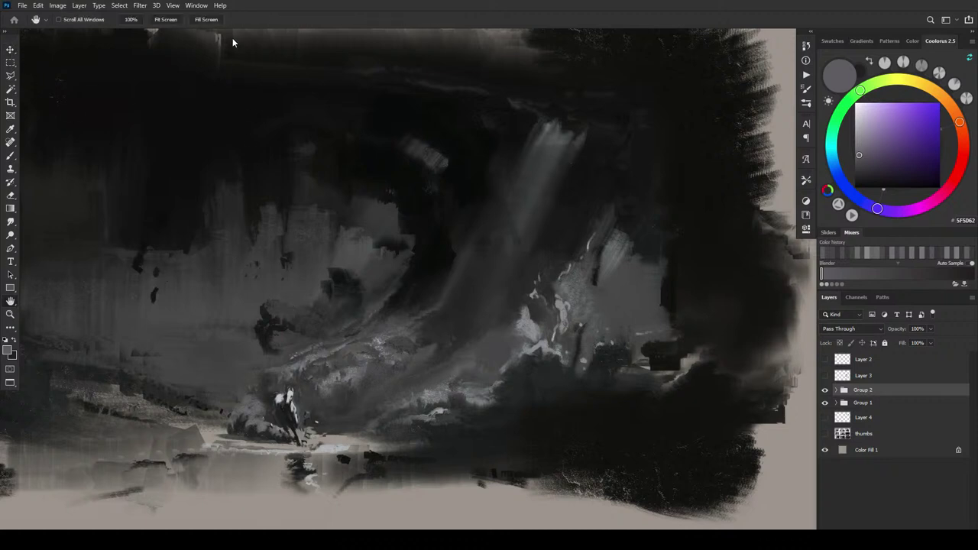